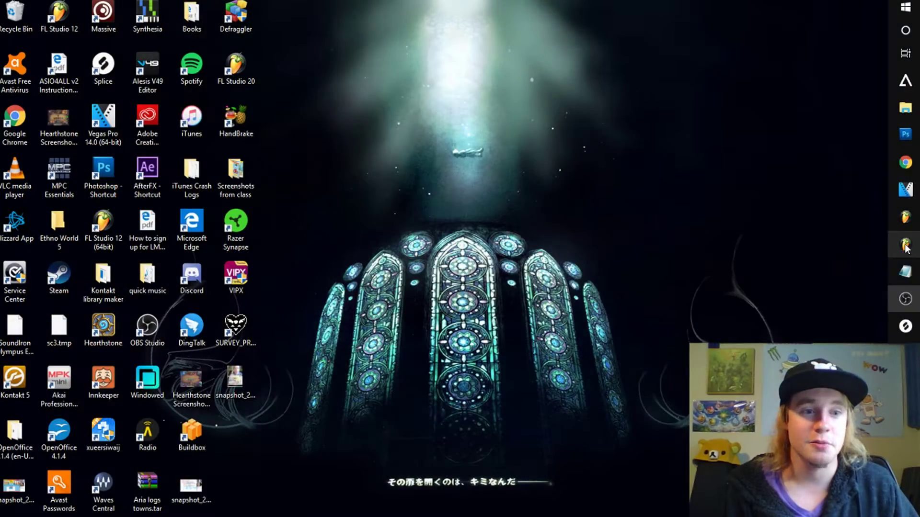
Switch to the open FL Studio loop project and select the playlist range from bar 5 to bar 17
{"action": "left_click", "coordinate": [906, 247]}
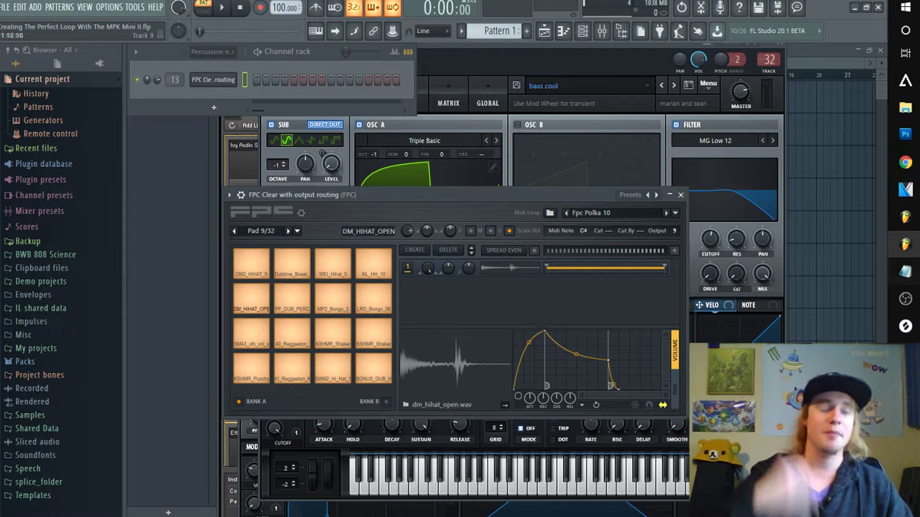
{"action": "left_click", "coordinate": [817, 61]}
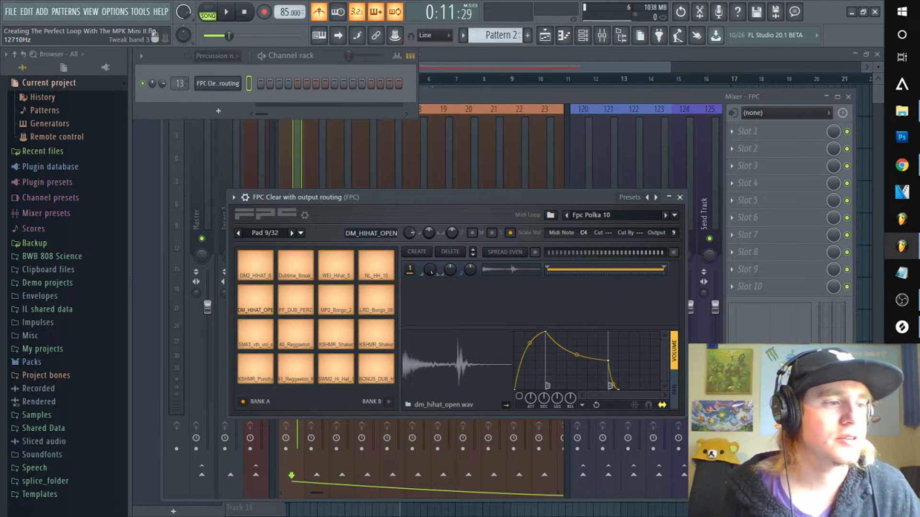
{"action": "left_click", "coordinate": [443, 72]}
{"action": "double_click", "coordinate": [415, 88], "text": "ctrl"}
{"action": "left_click", "coordinate": [583, 36]}
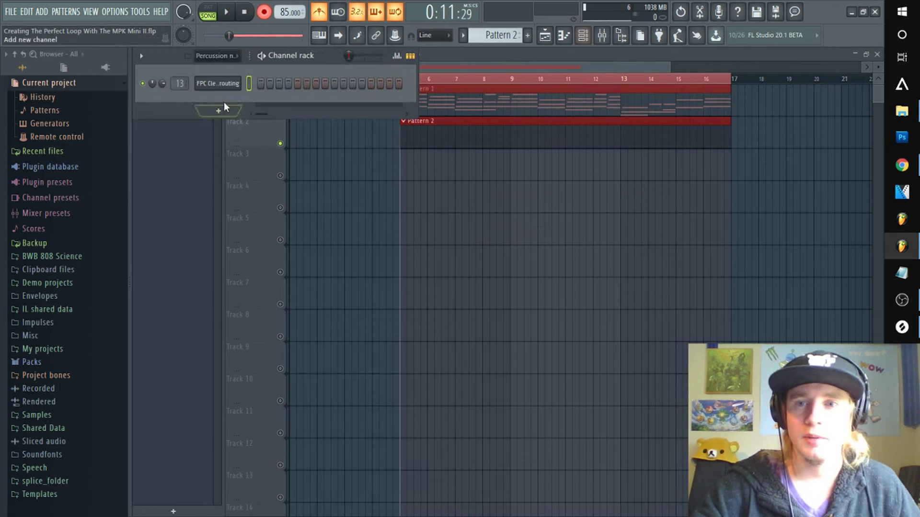
Show the FPC drum pads and record a live pad performance into Pattern 2 over the looping playlist
{"action": "left_click", "coordinate": [216, 86]}
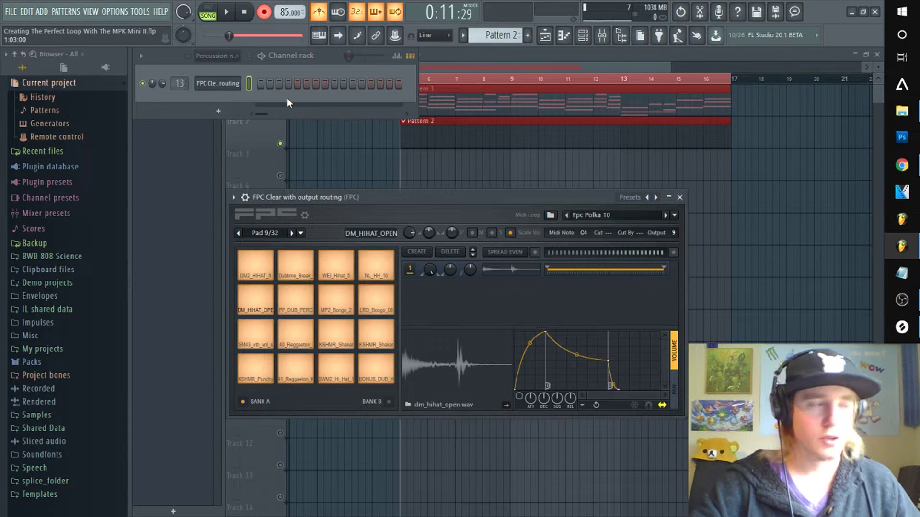
{"action": "key", "text": "space"}
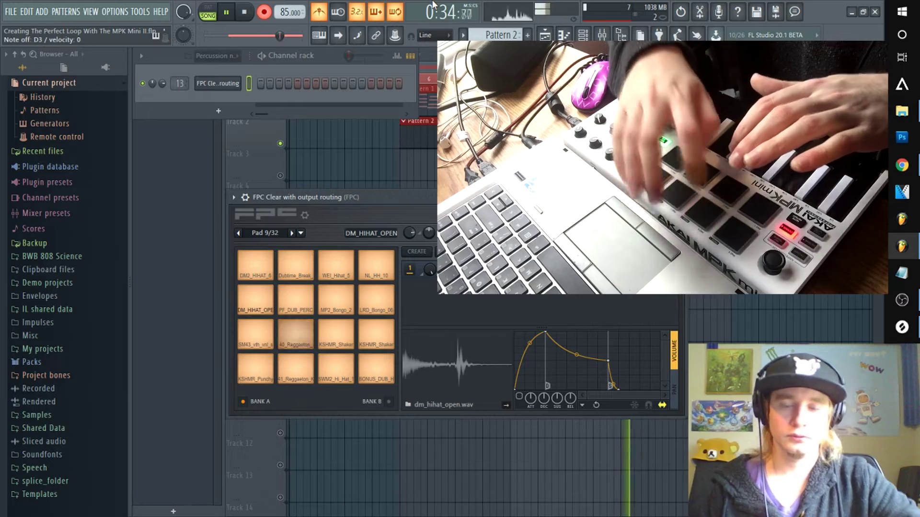
{"action": "key", "text": "space"}
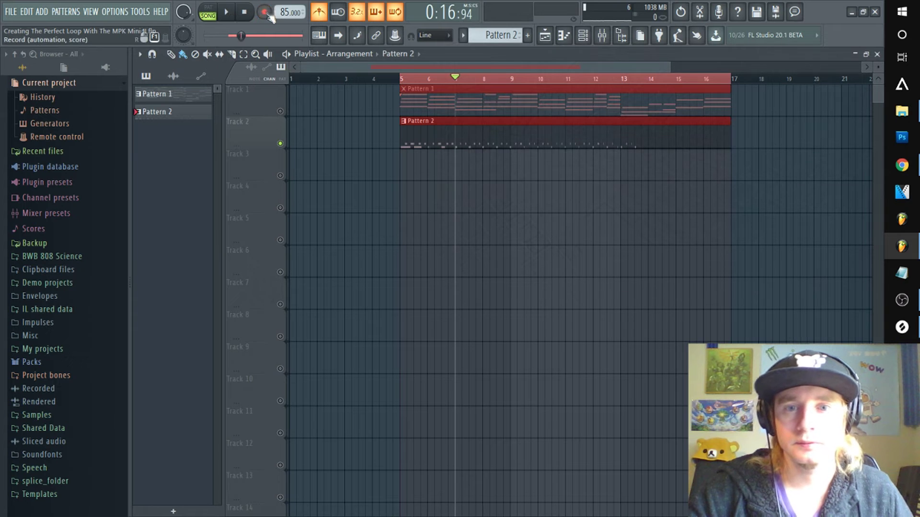
Play back the recorded Pattern 2 drums from bar 7 and examine the clip closely in the playlist
{"action": "key", "text": "space"}
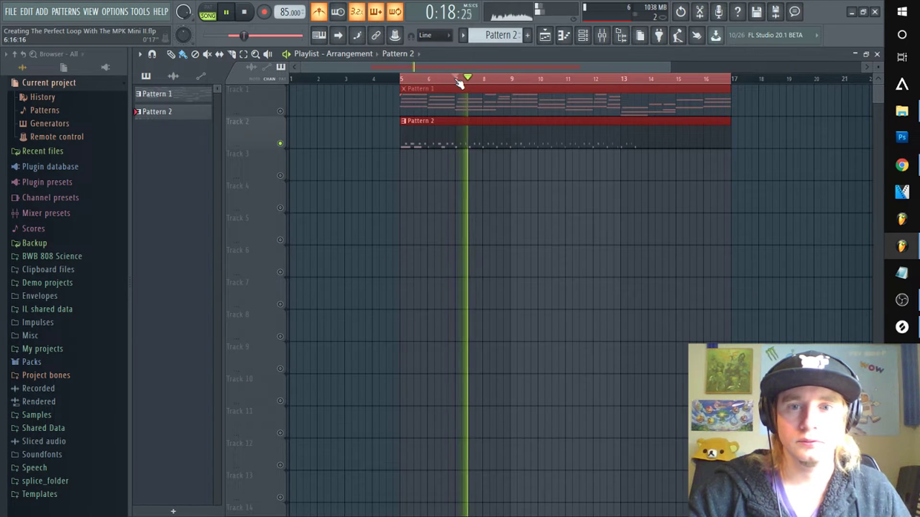
{"action": "scroll", "coordinate": [459, 82], "scroll_direction": "up", "scroll_amount": 3}
{"action": "scroll", "coordinate": [459, 83], "scroll_direction": "up", "scroll_amount": 2}
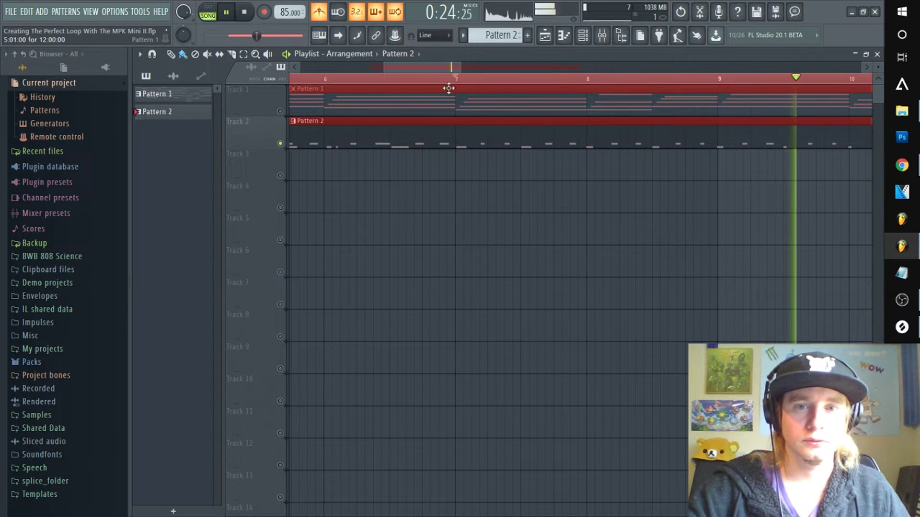
{"action": "scroll", "coordinate": [445, 91], "scroll_direction": "down", "scroll_amount": 4}
{"action": "scroll", "coordinate": [455, 110], "scroll_direction": "up", "scroll_amount": 4}
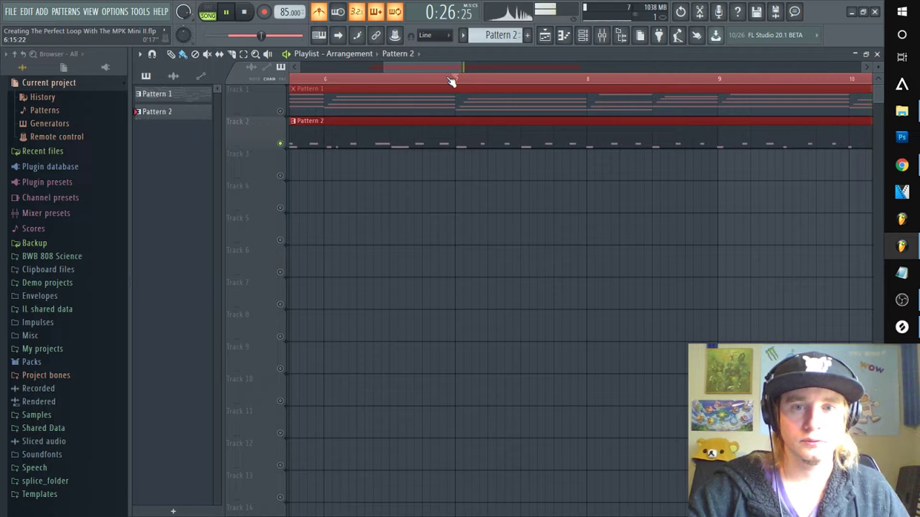
{"action": "scroll", "coordinate": [452, 82], "scroll_direction": "down", "scroll_amount": 2}
{"action": "key", "text": "space"}
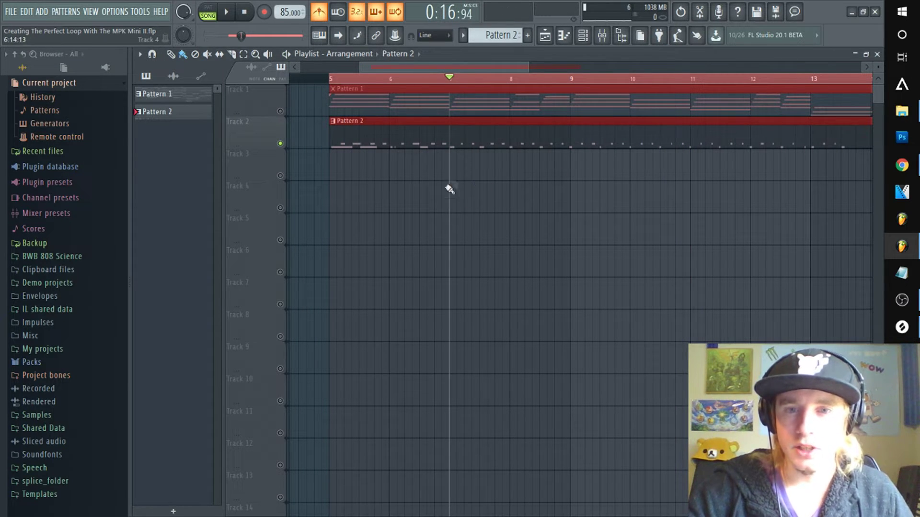
Slice the Pattern 2 clip at bars 7 and 11 and delete the outer pieces, keeping the four bars between
{"action": "left_click_drag", "start_coordinate": [450, 129], "coordinate": [452, 123]}
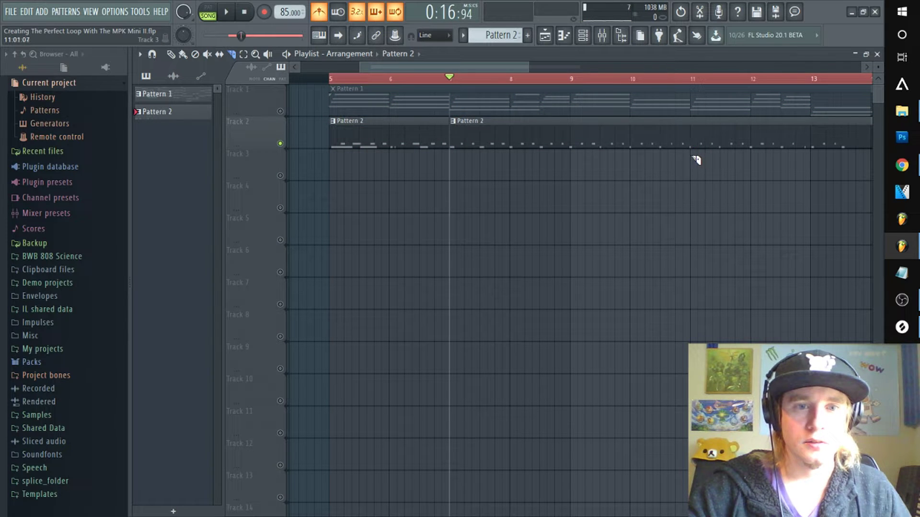
{"action": "right_click", "coordinate": [729, 139]}
{"action": "right_click", "coordinate": [412, 140]}
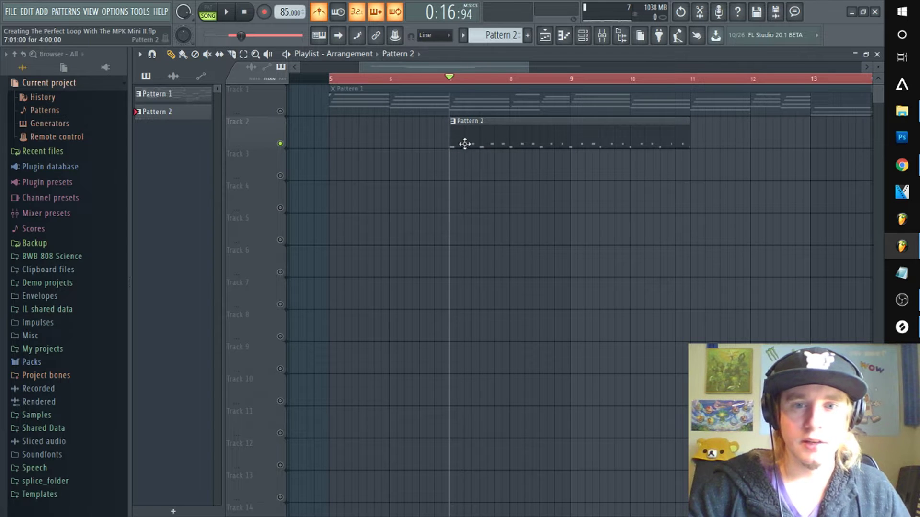
Duplicate the trimmed Pattern 2 clip onto Track 3, mute Track 2 and enable Track 3
{"action": "left_click_drag", "start_coordinate": [467, 141], "coordinate": [473, 186]}
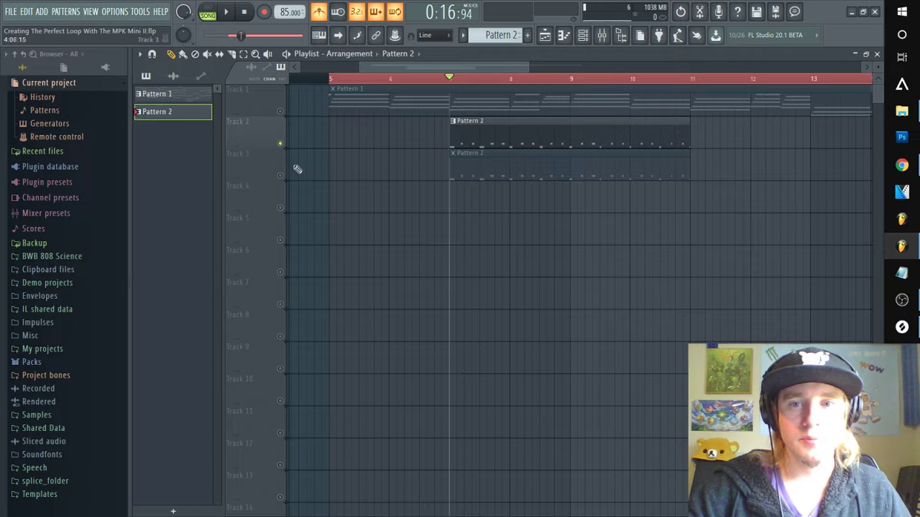
{"action": "left_click", "coordinate": [280, 143]}
{"action": "left_click", "coordinate": [281, 176]}
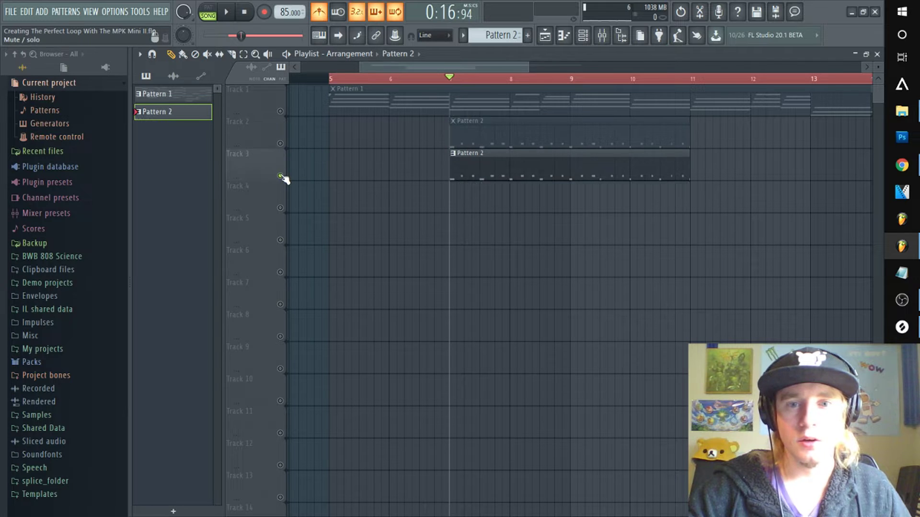
Make the Track 3 clip unique as Pattern 3 and apply Quick quantize to its FPC notes in the piano roll
{"action": "left_click", "coordinate": [457, 157]}
{"action": "left_click", "coordinate": [498, 229]}
{"action": "double_click", "coordinate": [491, 173]}
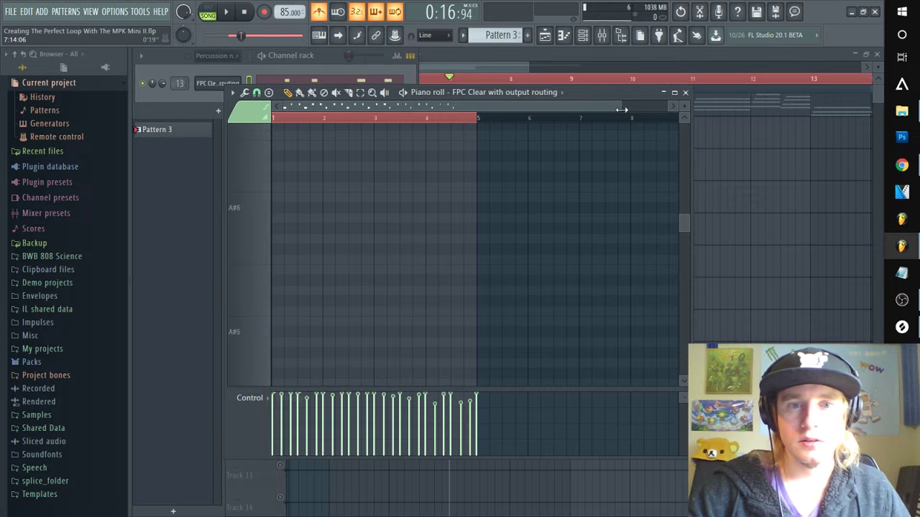
{"action": "left_click_drag", "start_coordinate": [621, 110], "coordinate": [478, 106]}
{"action": "left_click", "coordinate": [232, 93]}
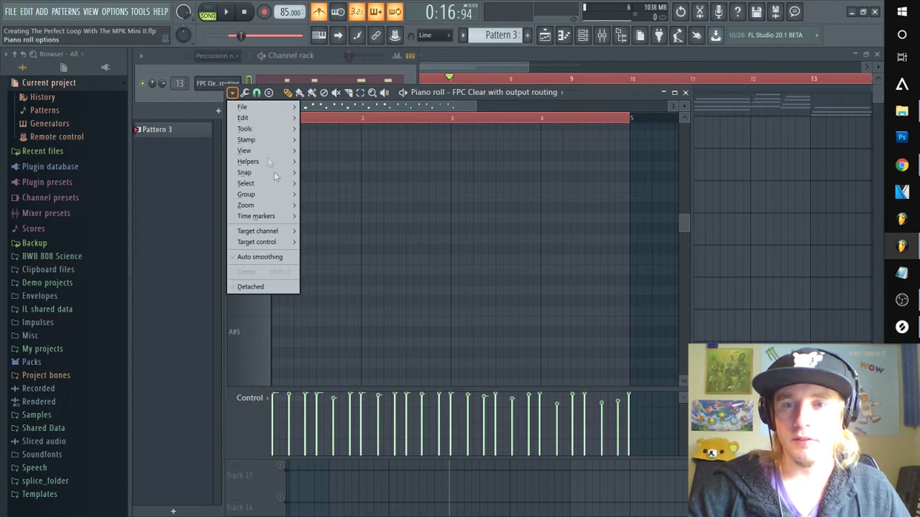
{"action": "mouse_move", "coordinate": [279, 131]}
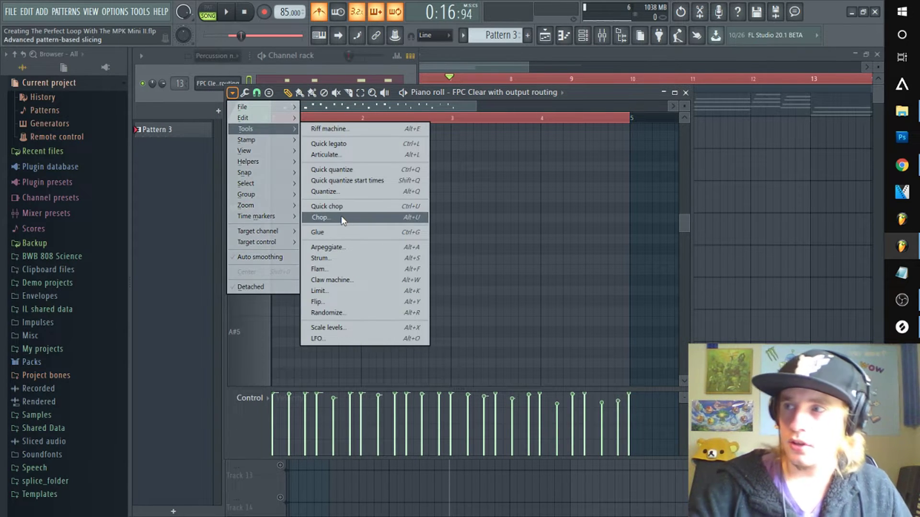
{"action": "left_click", "coordinate": [340, 169]}
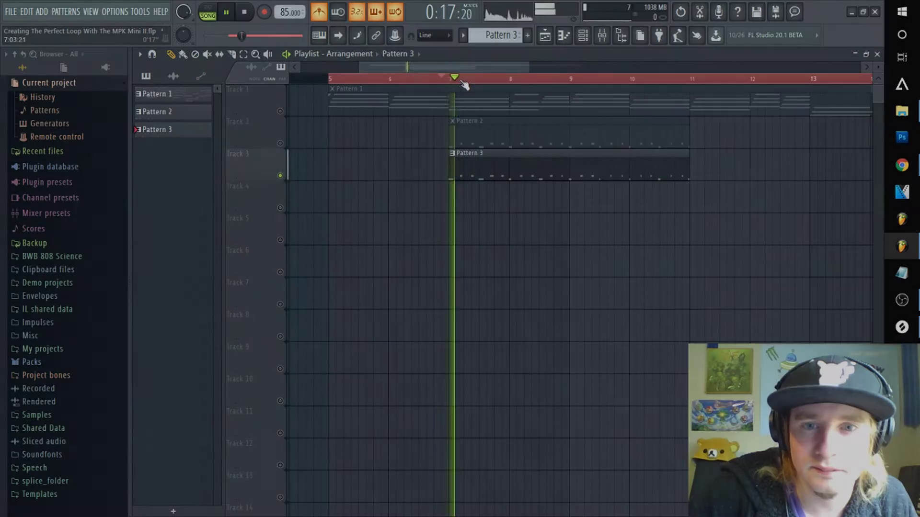
Slice the Pattern 3 clip at bar 9 and replace its second half with a copy of the first two bars
{"action": "scroll", "coordinate": [465, 86], "scroll_direction": "up", "scroll_amount": 2}
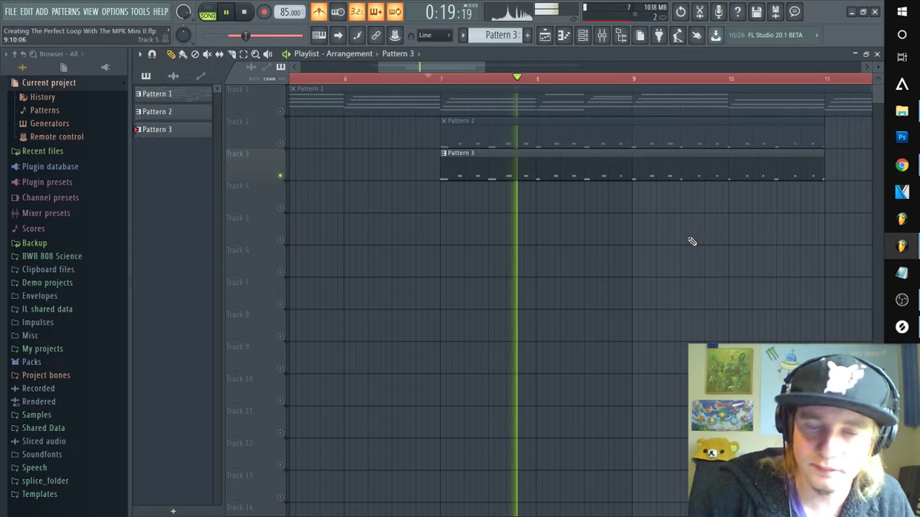
{"action": "key", "text": "c"}
{"action": "left_click_drag", "start_coordinate": [635, 182], "coordinate": [635, 153]}
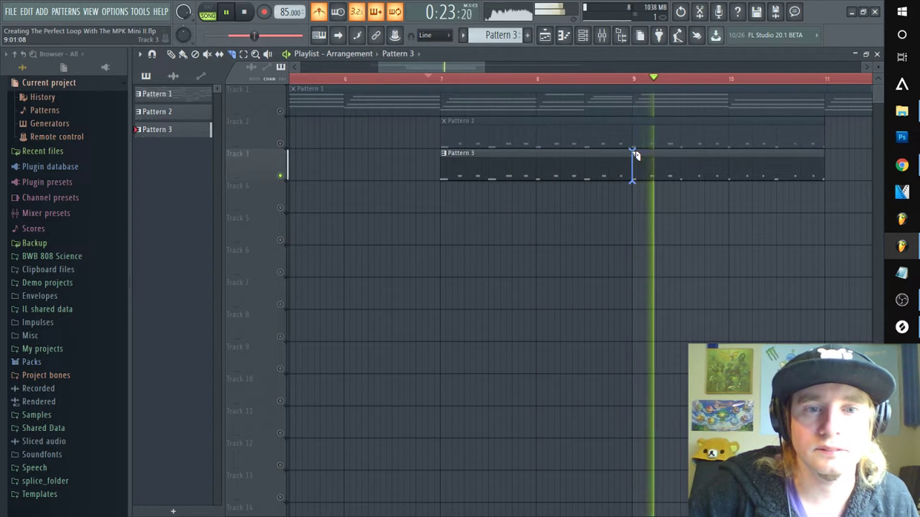
{"action": "left_click_drag", "start_coordinate": [642, 164], "coordinate": [596, 168]}
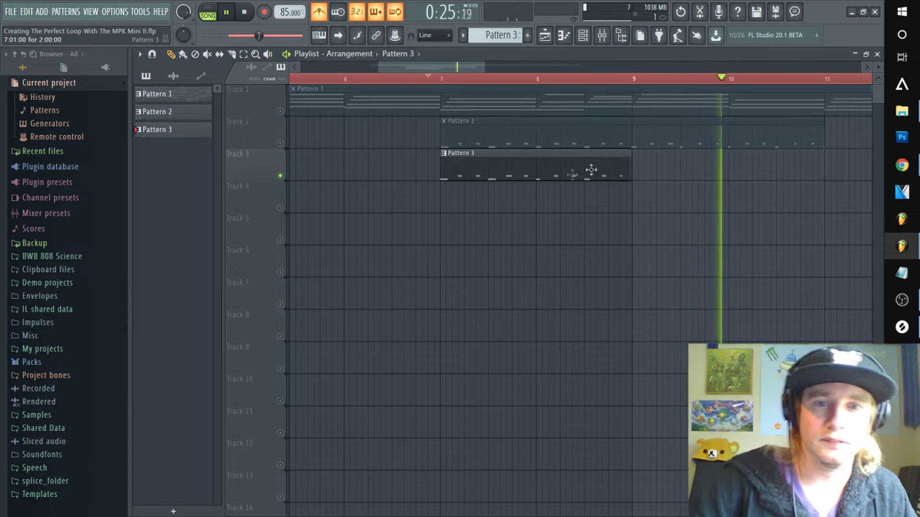
{"action": "left_click_drag", "start_coordinate": [697, 163], "coordinate": [750, 156]}
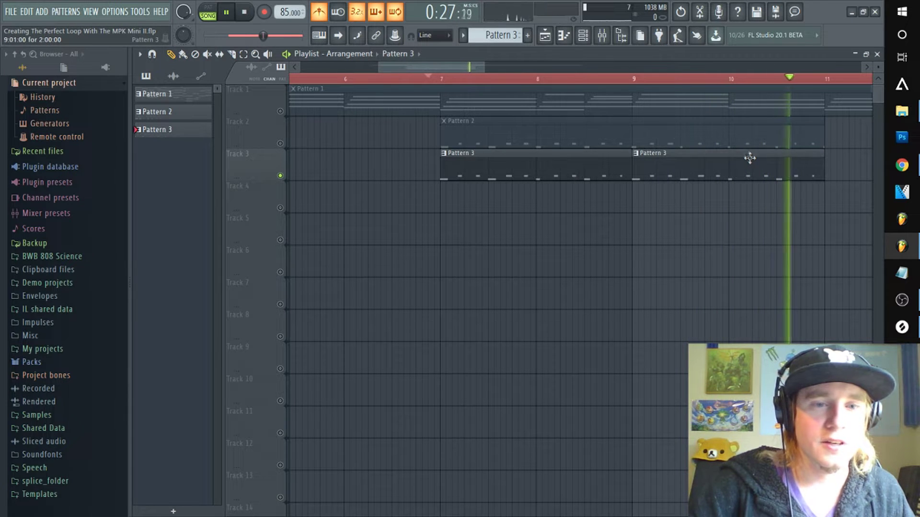
Listen to the two Pattern 3 clips from bar 7 and stop playback
{"action": "left_click", "coordinate": [441, 80]}
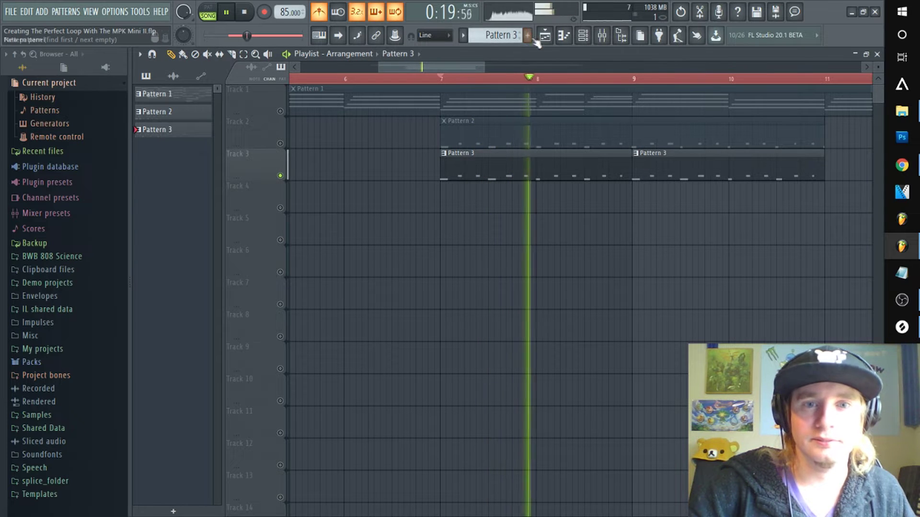
{"action": "scroll", "coordinate": [498, 79], "scroll_direction": "down", "scroll_amount": 5}
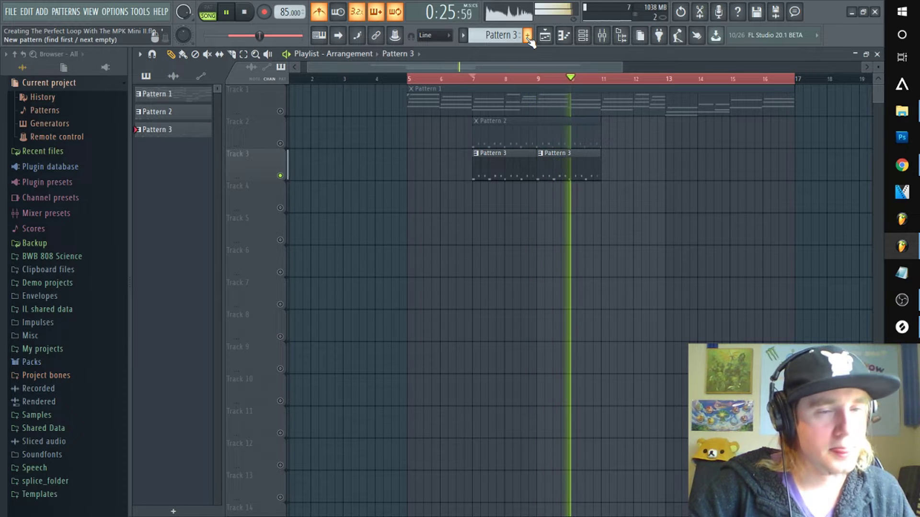
{"action": "key", "text": "space"}
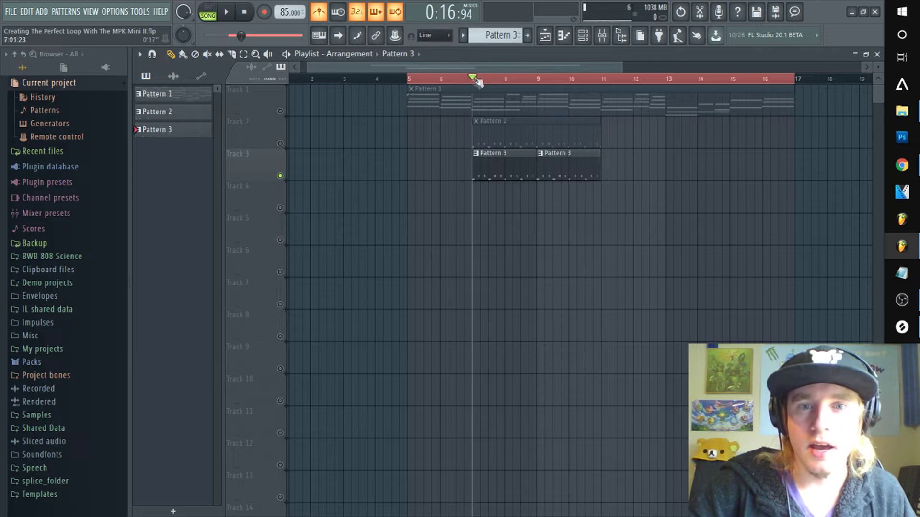
Create a new Pattern 4 with its default name and place it on Track 4 at bar 7
{"action": "left_click", "coordinate": [526, 35]}
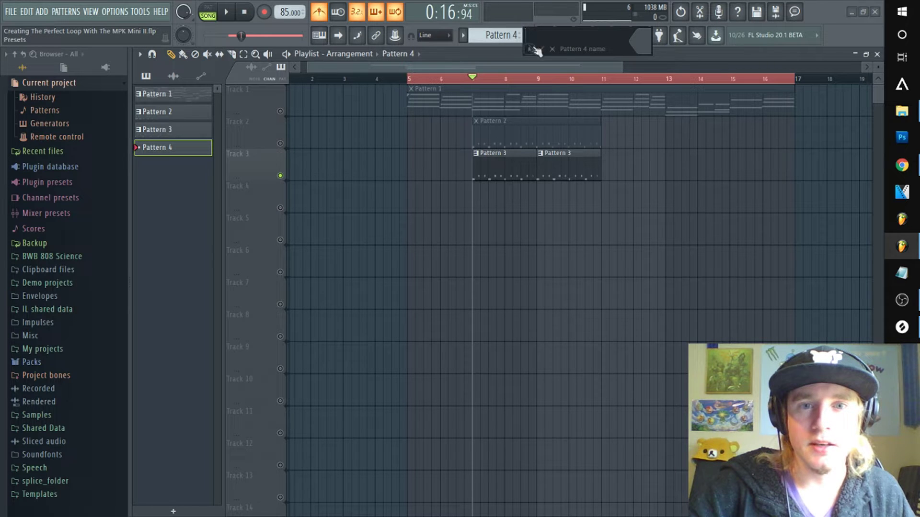
{"action": "key", "text": "Return"}
{"action": "left_click", "coordinate": [479, 198]}
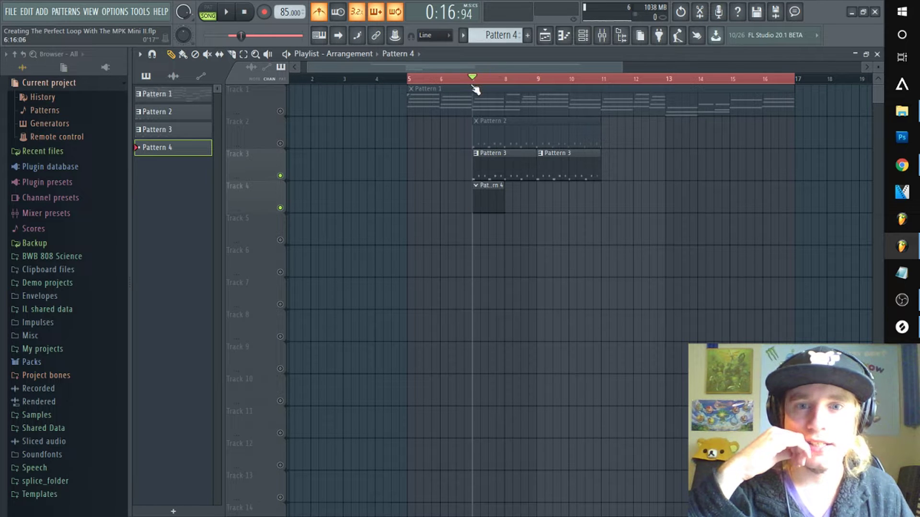
Duplicate the two Pattern 3 clips to bar 11 and extend the Pattern 4 clip to bar 15
{"action": "left_click_drag", "start_coordinate": [646, 206], "coordinate": [609, 159]}
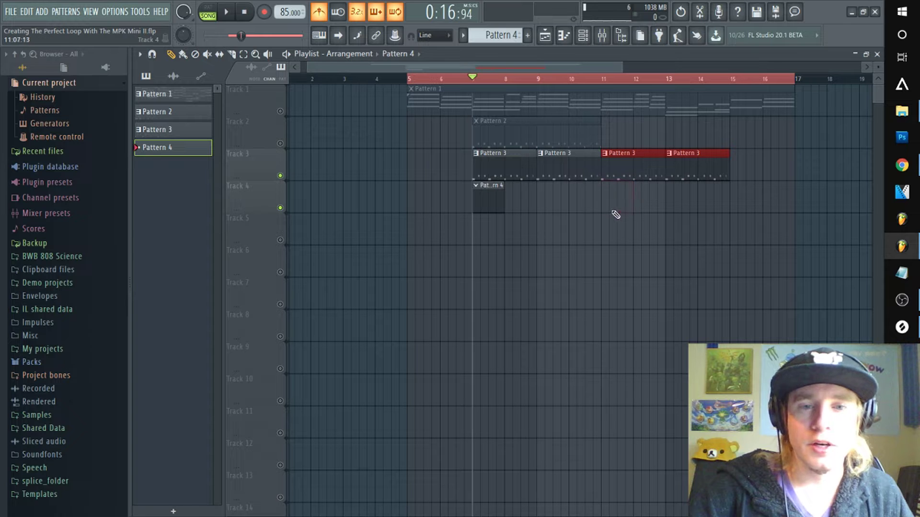
{"action": "left_click_drag", "start_coordinate": [500, 198], "coordinate": [679, 194]}
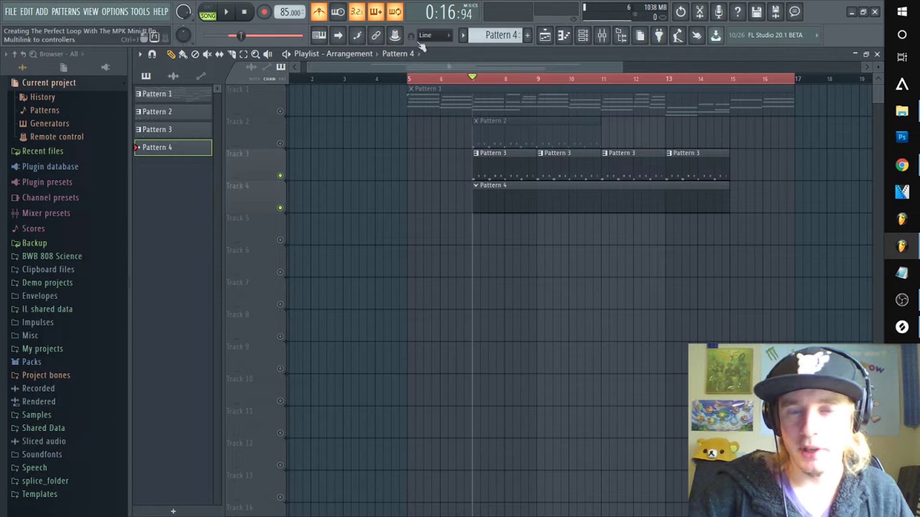
Set the playlist loop range from bar 7 to bar 15 and delete the Pattern 2 clip on Track 2
{"action": "left_click_drag", "start_coordinate": [474, 80], "coordinate": [682, 113]}
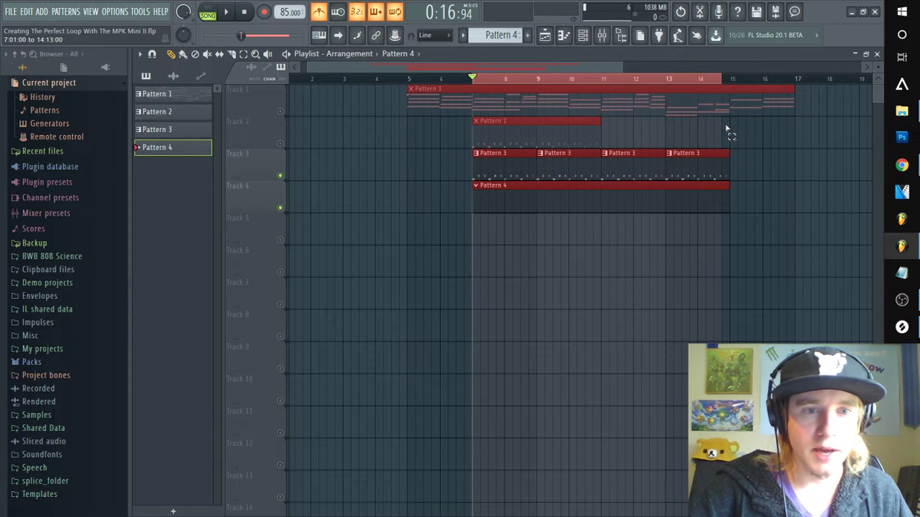
{"action": "right_click", "coordinate": [553, 133]}
Set the global snap to 1/4 step and record a second pad performance into Pattern 4 over the loop
{"action": "left_click", "coordinate": [445, 31]}
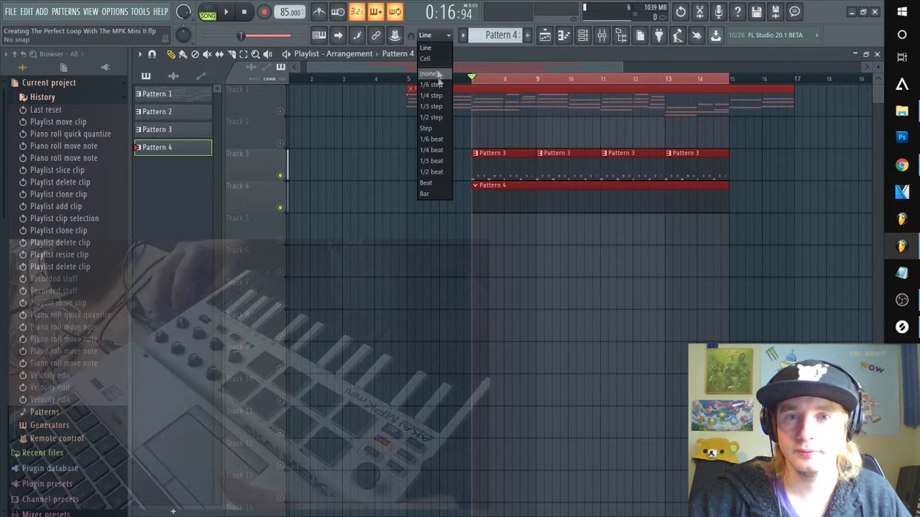
{"action": "left_click", "coordinate": [436, 100]}
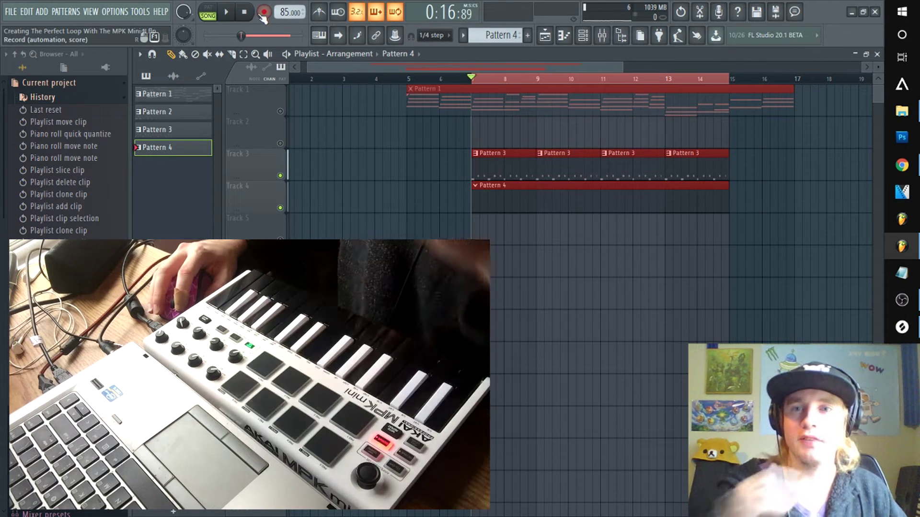
{"action": "key", "text": "r"}
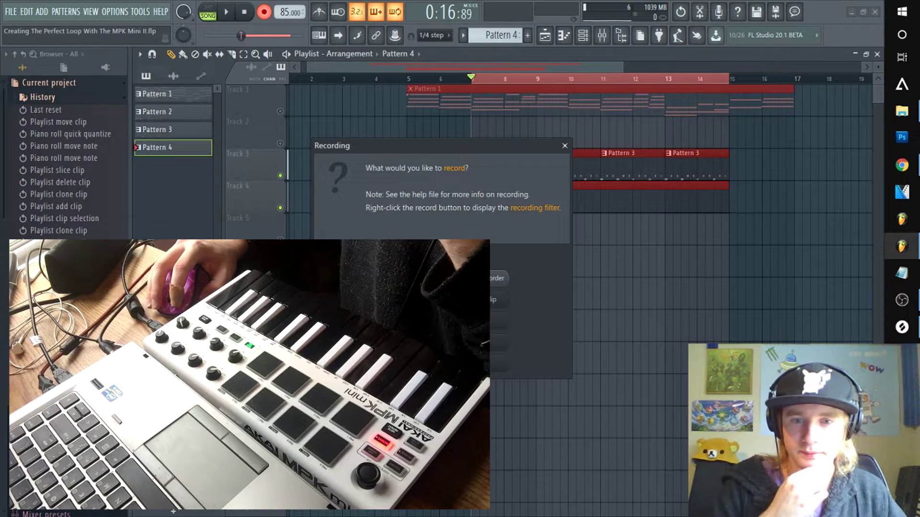
{"action": "left_click", "coordinate": [442, 321]}
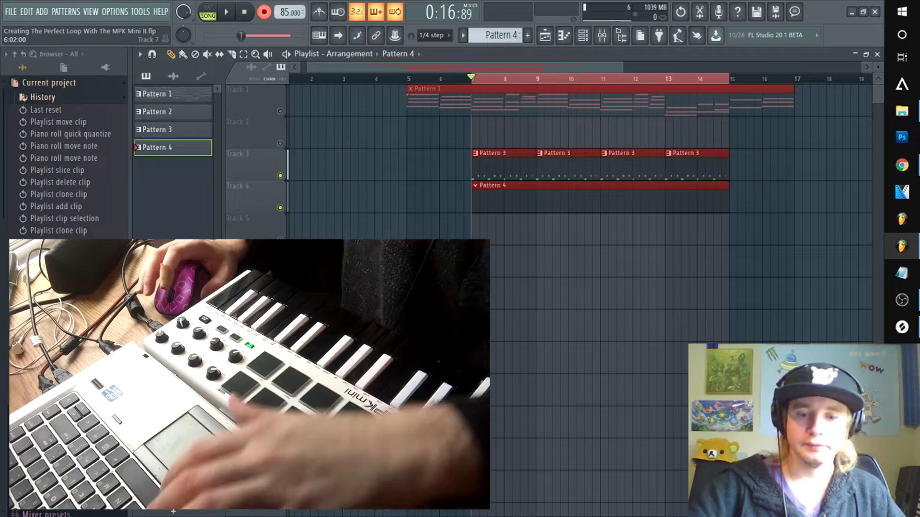
{"action": "key", "text": "space"}
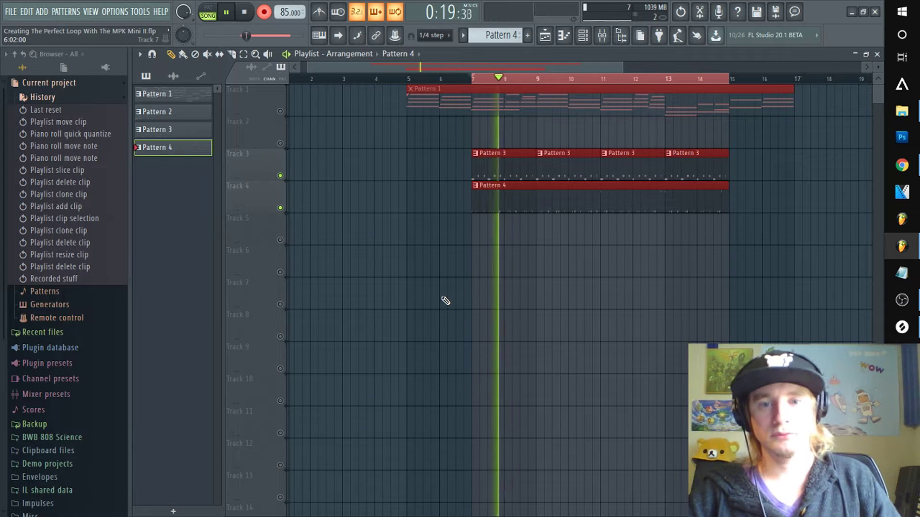
Open Pattern 4's FPC notes in the piano roll and shift the mistimed SWM2 hi-hat notes in bars 1 and 2 into time
{"action": "double_click", "coordinate": [484, 199]}
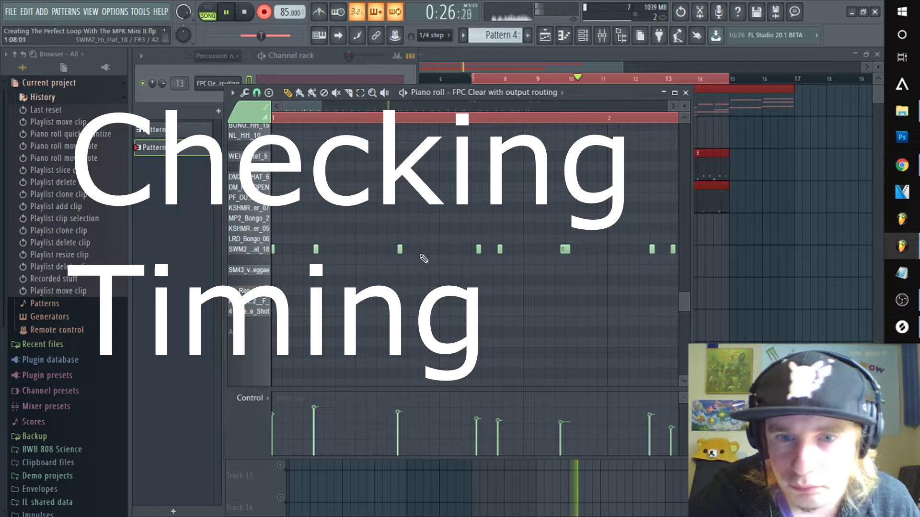
{"action": "left_click_drag", "start_coordinate": [477, 249], "coordinate": [504, 250]}
{"action": "left_click_drag", "start_coordinate": [564, 250], "coordinate": [559, 250]}
{"action": "left_click_drag", "start_coordinate": [313, 107], "coordinate": [354, 109]}
{"action": "left_click_drag", "start_coordinate": [494, 249], "coordinate": [499, 250]}
Correct the mistimed SWM2 hi-hat notes in bars 3 to 5 and delete two stray hi-hat hits
{"action": "left_click_drag", "start_coordinate": [341, 107], "coordinate": [347, 108]}
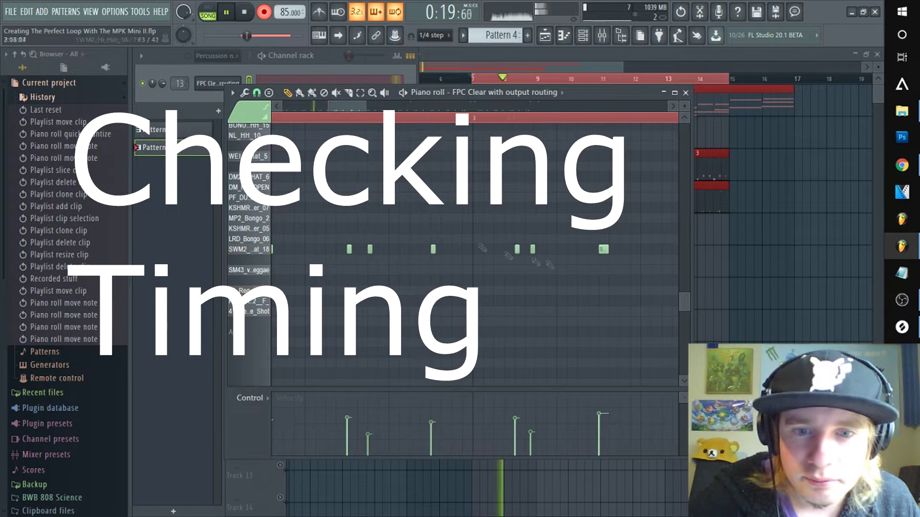
{"action": "left_click_drag", "start_coordinate": [532, 251], "coordinate": [538, 251]}
{"action": "left_click_drag", "start_coordinate": [352, 109], "coordinate": [429, 108]}
{"action": "right_click", "coordinate": [325, 249]}
{"action": "right_click", "coordinate": [490, 249]}
{"action": "left_click_drag", "start_coordinate": [360, 250], "coordinate": [365, 249]}
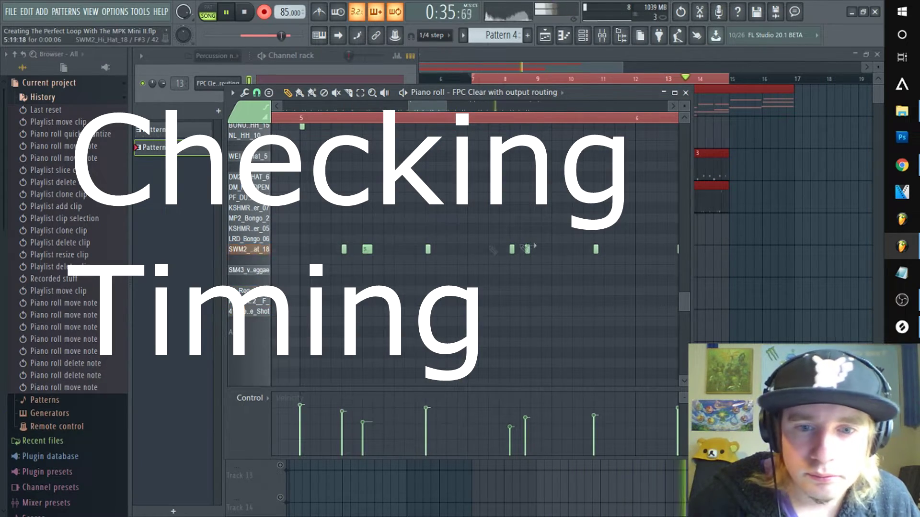
{"action": "left_click_drag", "start_coordinate": [528, 249], "coordinate": [534, 250]}
{"action": "left_click_drag", "start_coordinate": [429, 108], "coordinate": [444, 109]}
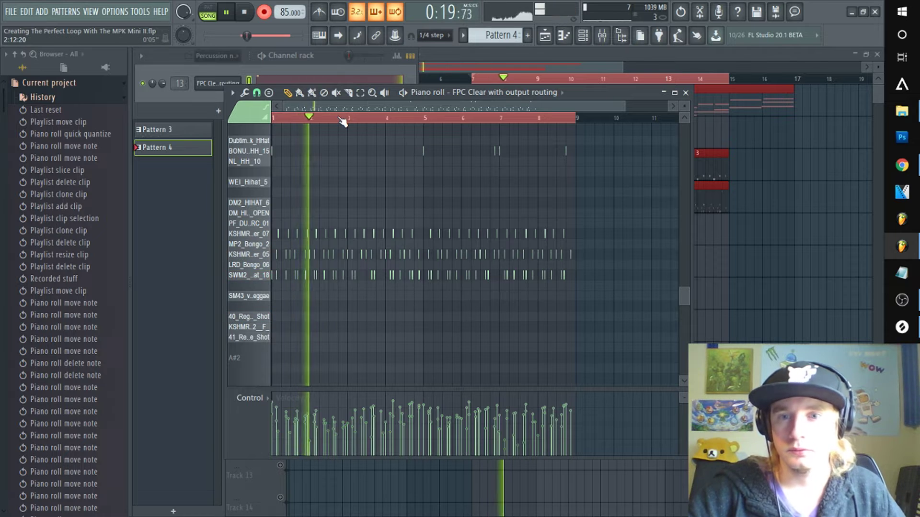
Stop playback, quick-quantize the Pattern 4 notes and delete the KSHMR shaker notes that follow the first bar's phrase
{"action": "scroll", "coordinate": [343, 122], "scroll_direction": "up", "scroll_amount": 6}
{"action": "left_click_drag", "start_coordinate": [345, 108], "coordinate": [263, 106]}
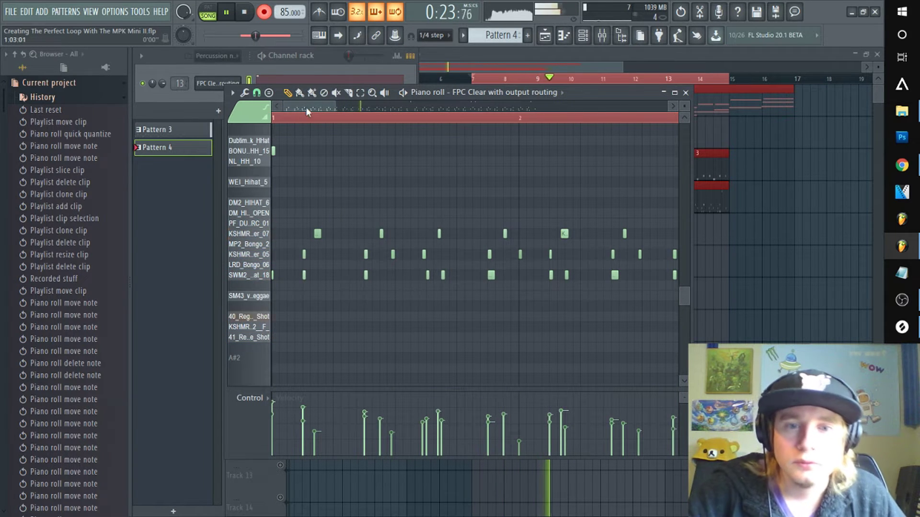
{"action": "scroll", "coordinate": [282, 123], "scroll_direction": "down", "scroll_amount": 4}
{"action": "key", "text": "space"}
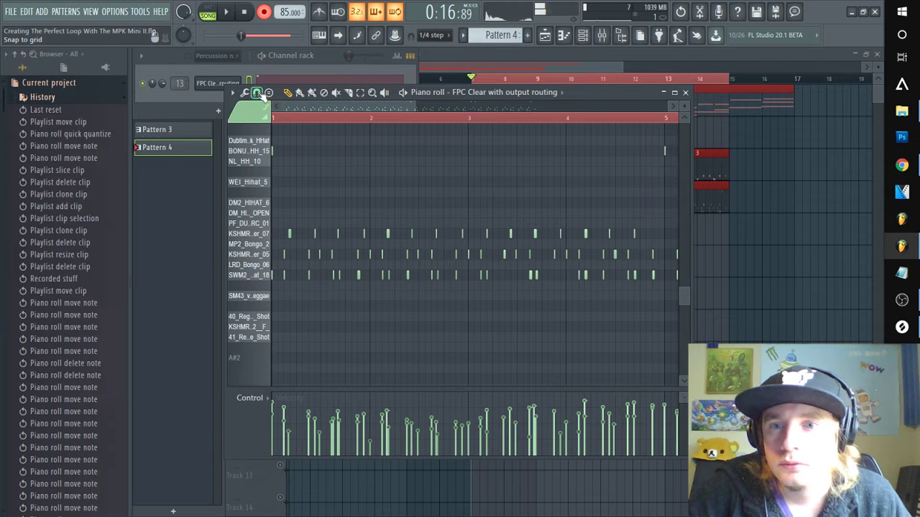
{"action": "left_click", "coordinate": [232, 93]}
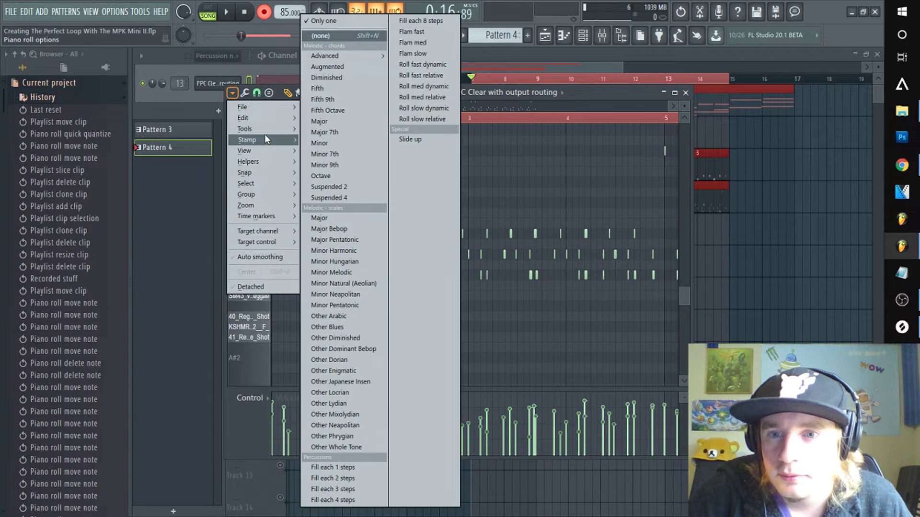
{"action": "mouse_move", "coordinate": [267, 134]}
{"action": "left_click", "coordinate": [325, 171]}
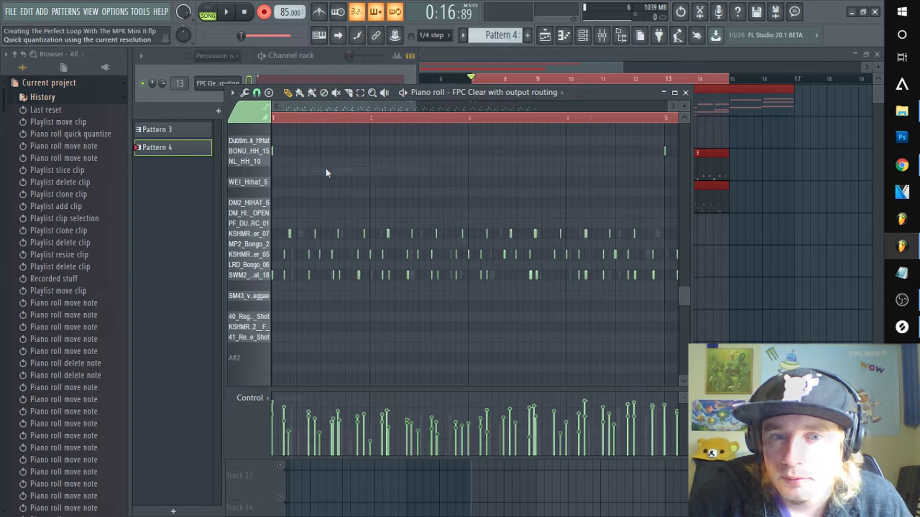
{"action": "left_click_drag", "start_coordinate": [444, 219], "coordinate": [614, 264]}
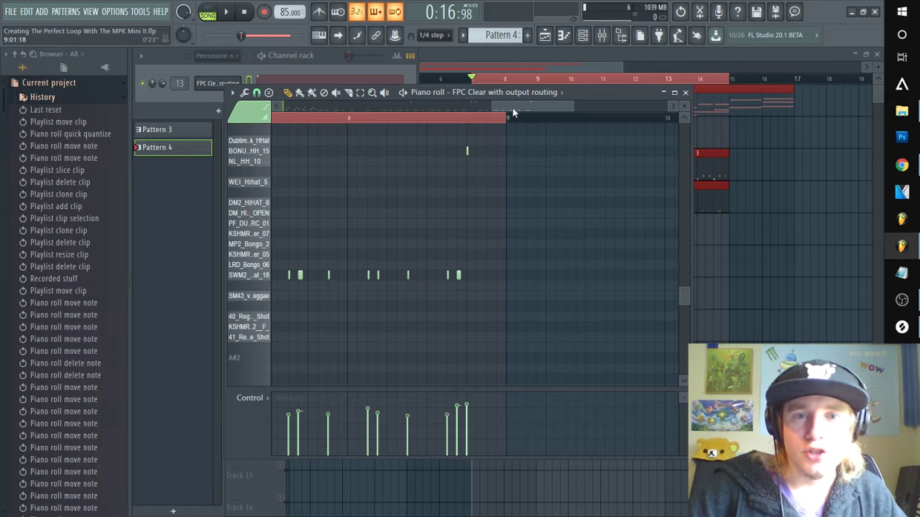
{"action": "left_click_drag", "start_coordinate": [513, 109], "coordinate": [285, 122]}
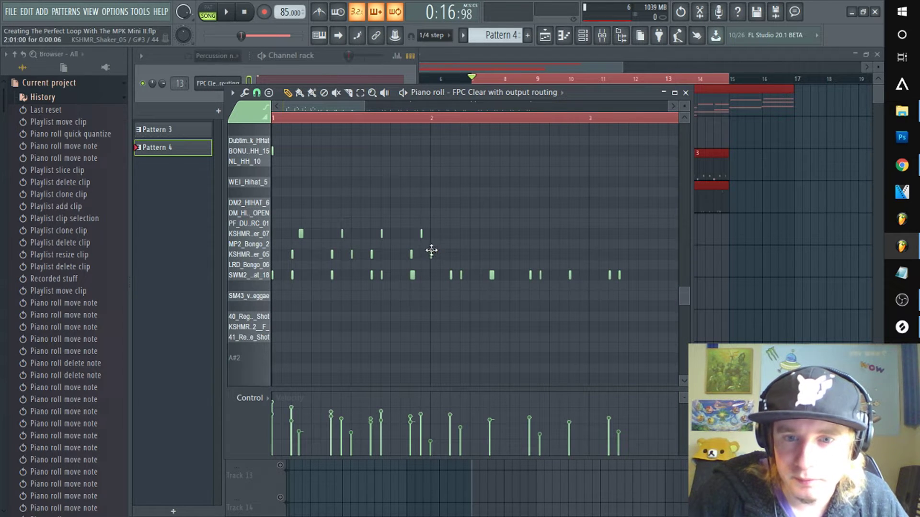
Try duplicating the bar 1 shaker notes one bar on, audition the result and undo the duplication
{"action": "left_click_drag", "start_coordinate": [453, 258], "coordinate": [287, 221]}
{"action": "left_click_drag", "start_coordinate": [293, 254], "coordinate": [451, 258]}
{"action": "key", "text": "space"}
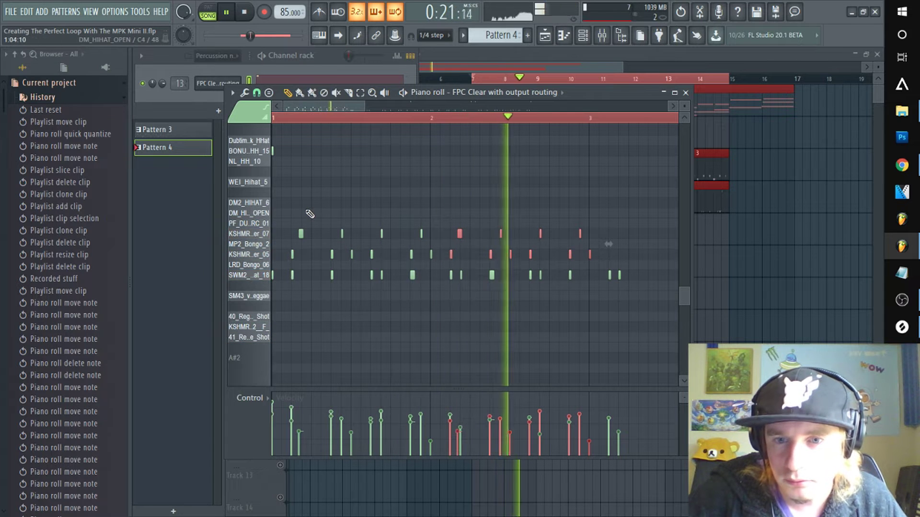
{"action": "key", "text": "space"}
{"action": "key", "text": "ctrl+z"}
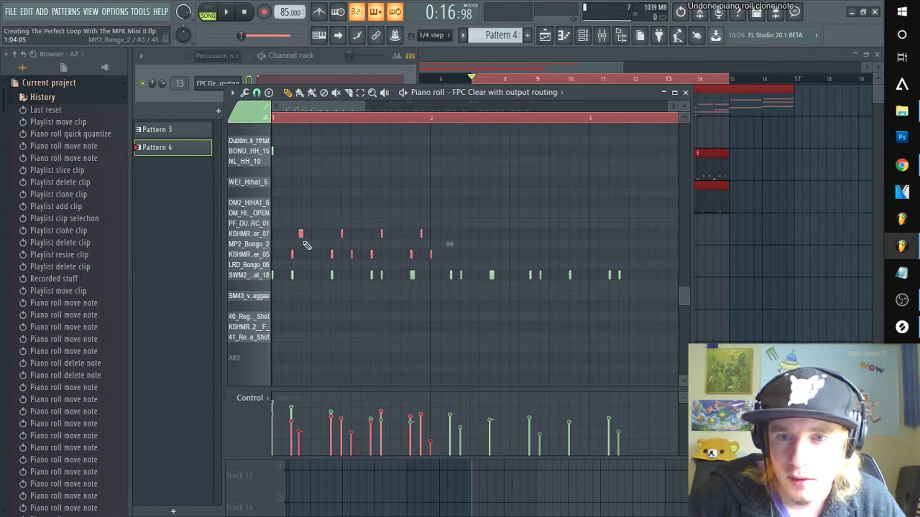
Select the bar 1 notes of both KSHMR shakers and duplicate them into bars 2, 3 and 4
{"action": "scroll", "coordinate": [306, 110], "scroll_direction": "up", "scroll_amount": 4}
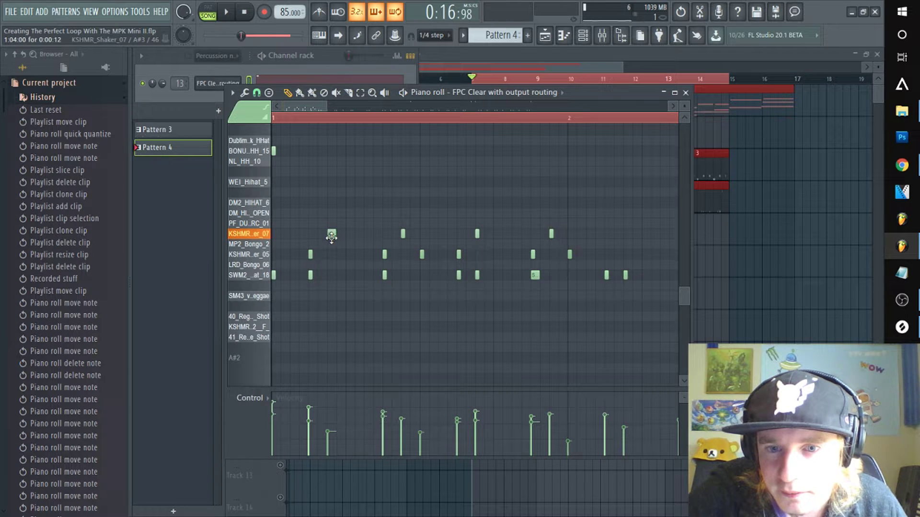
{"action": "left_click_drag", "start_coordinate": [294, 207], "coordinate": [585, 273]}
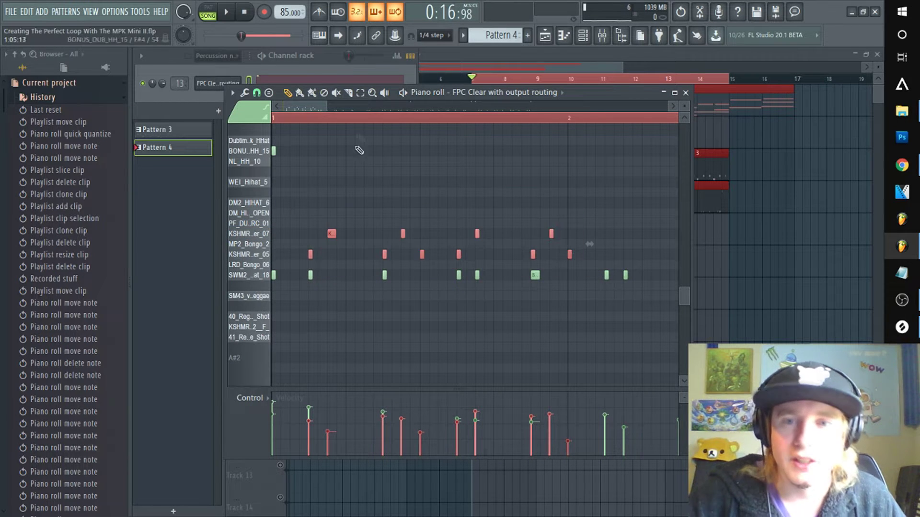
{"action": "scroll", "coordinate": [368, 119], "scroll_direction": "down", "scroll_amount": 1}
{"action": "scroll", "coordinate": [368, 119], "scroll_direction": "down", "scroll_amount": 2}
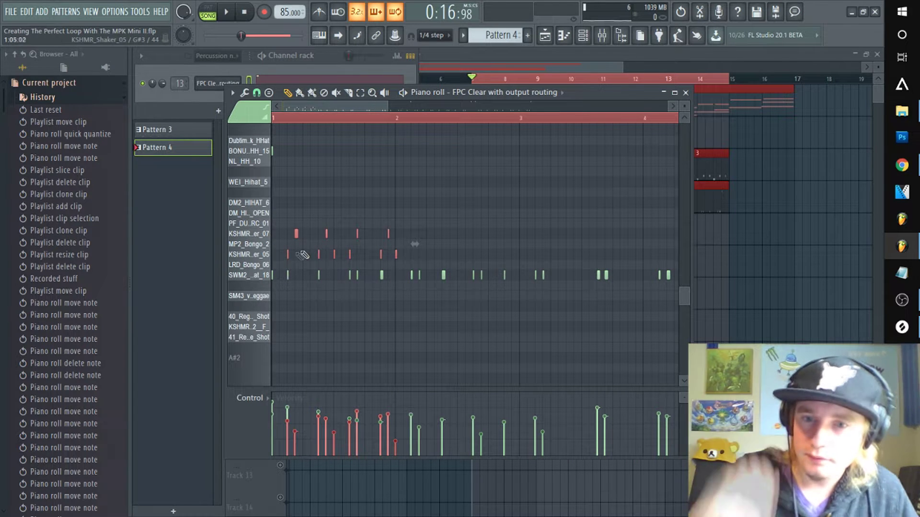
{"action": "left_click_drag", "start_coordinate": [298, 255], "coordinate": [418, 259]}
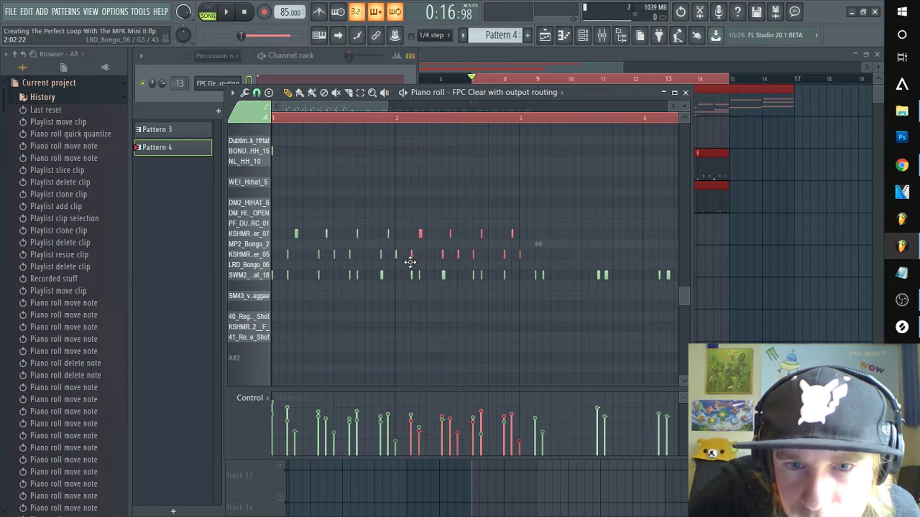
{"action": "left_click_drag", "start_coordinate": [473, 255], "coordinate": [552, 271]}
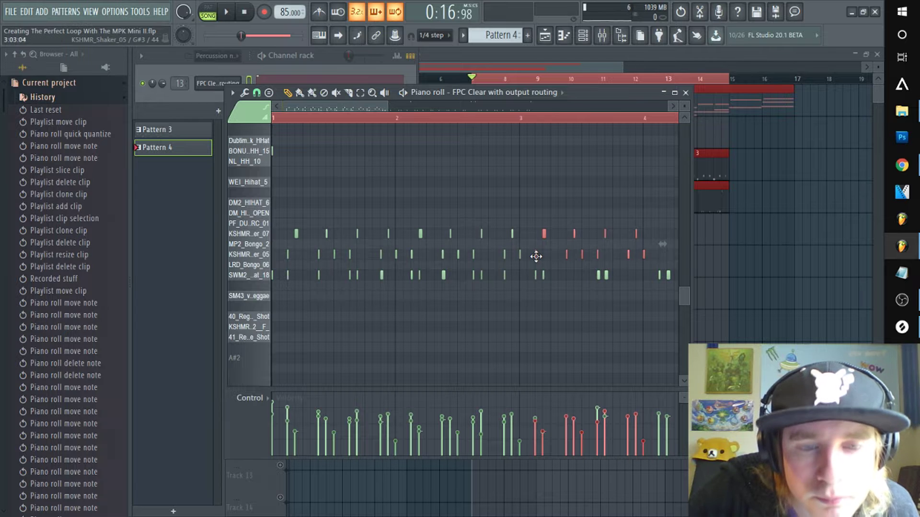
{"action": "left_click_drag", "start_coordinate": [671, 280], "coordinate": [568, 264]}
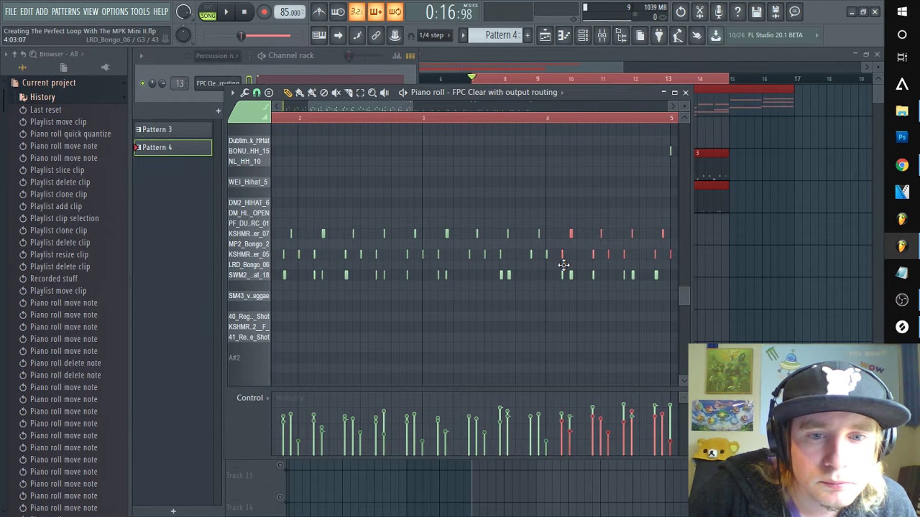
{"action": "scroll", "coordinate": [569, 119], "scroll_direction": "down", "scroll_amount": 3}
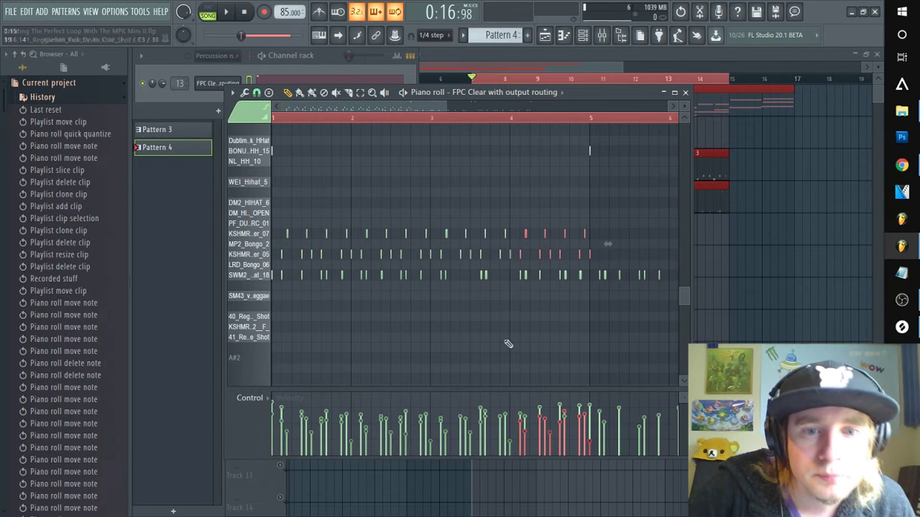
Continue duplicating the two-shaker phrase through bars 5 to 8 of Pattern 4
{"action": "left_click_drag", "start_coordinate": [568, 255], "coordinate": [479, 255]}
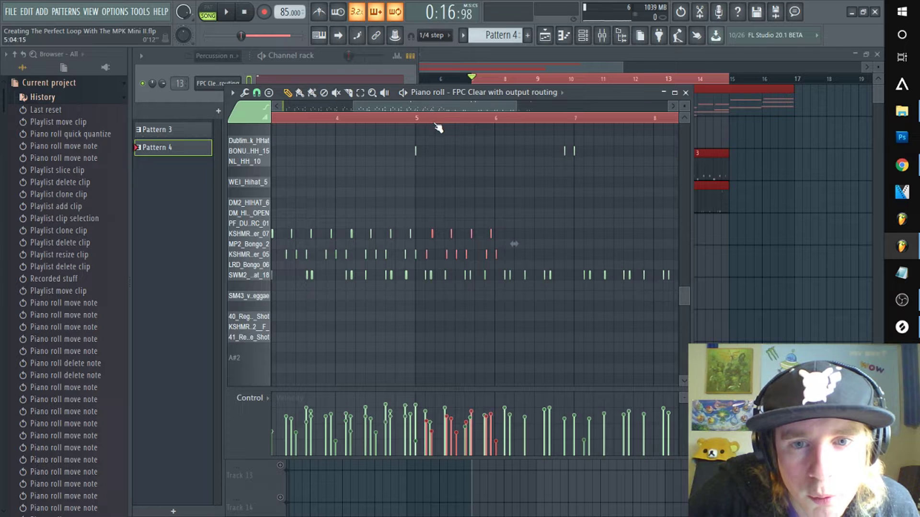
{"action": "scroll", "coordinate": [436, 125], "scroll_direction": "up", "scroll_amount": 3}
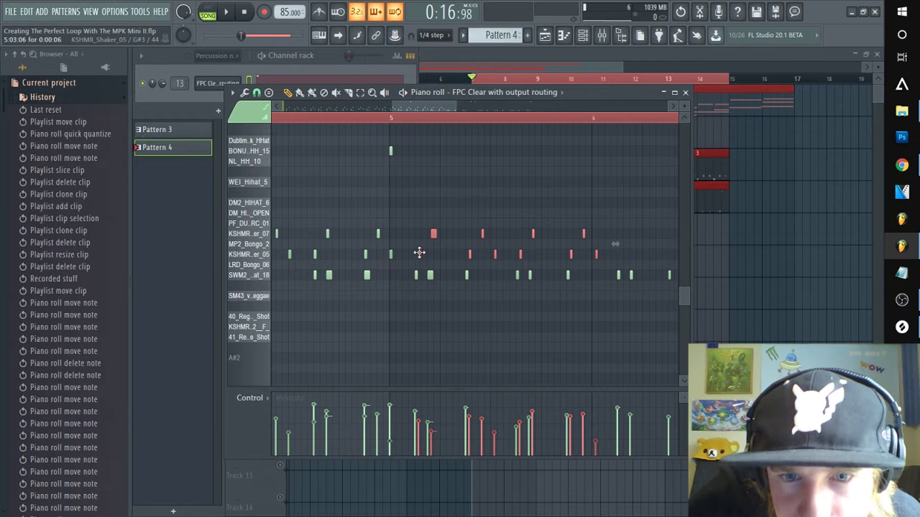
{"action": "mouse_move", "coordinate": [402, 110]}
{"action": "left_mouse_down"}
{"action": "mouse_move", "coordinate": [363, 118]}
{"action": "mouse_move", "coordinate": [397, 123]}
{"action": "left_mouse_up"}
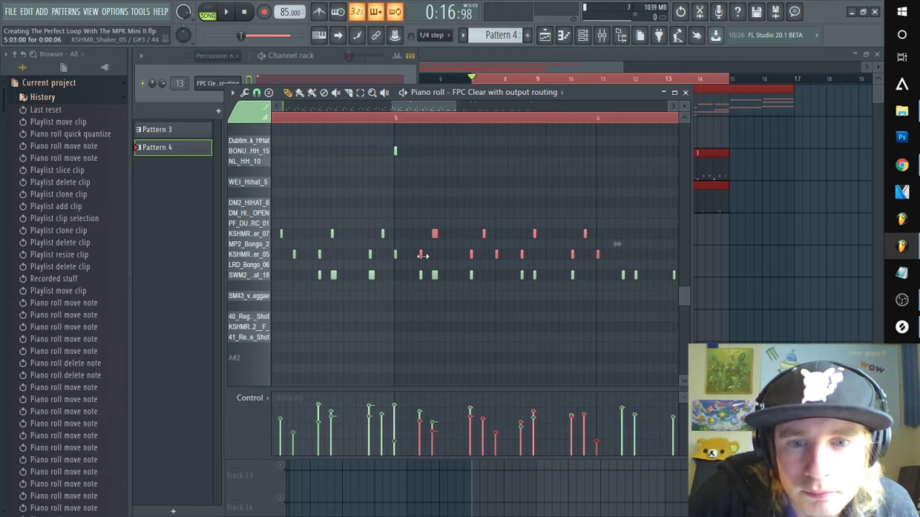
{"action": "mouse_move", "coordinate": [421, 256]}
{"action": "left_mouse_down"}
{"action": "mouse_move", "coordinate": [710, 249]}
{"action": "mouse_move", "coordinate": [494, 277]}
{"action": "mouse_move", "coordinate": [741, 229]}
{"action": "mouse_move", "coordinate": [631, 258]}
{"action": "mouse_move", "coordinate": [449, 267]}
{"action": "mouse_move", "coordinate": [843, 205]}
{"action": "mouse_move", "coordinate": [616, 251]}
{"action": "mouse_move", "coordinate": [343, 263]}
{"action": "left_mouse_up"}
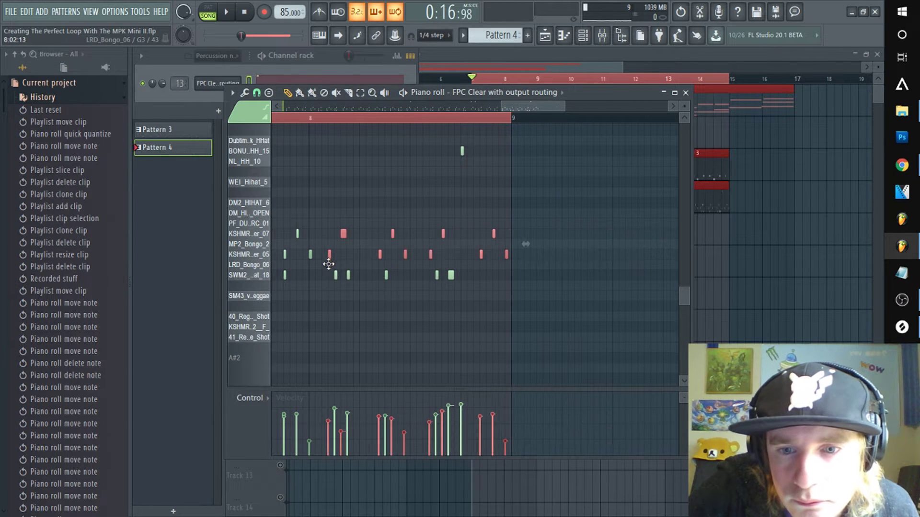
{"action": "left_click_drag", "start_coordinate": [326, 257], "coordinate": [330, 259]}
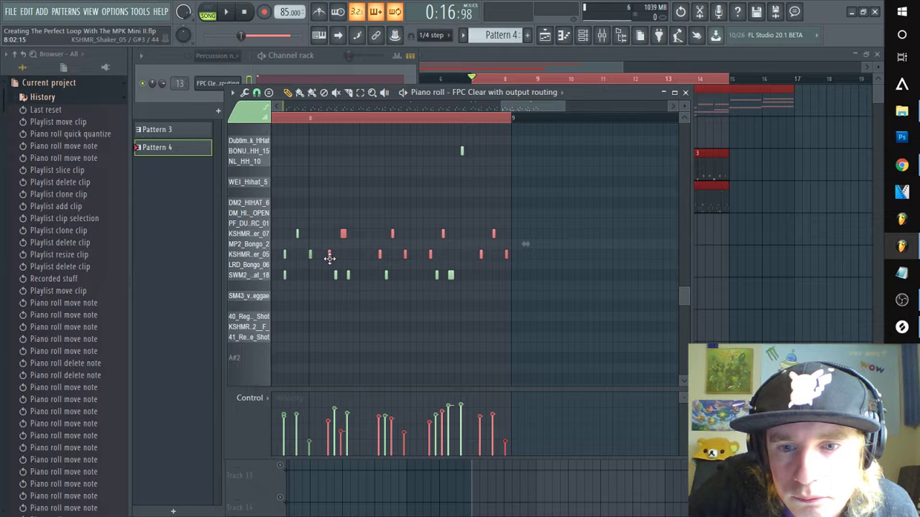
Return to the playlist and play the loop from bar 7 to hear Patterns 3 and 4 together
{"action": "left_click", "coordinate": [543, 61]}
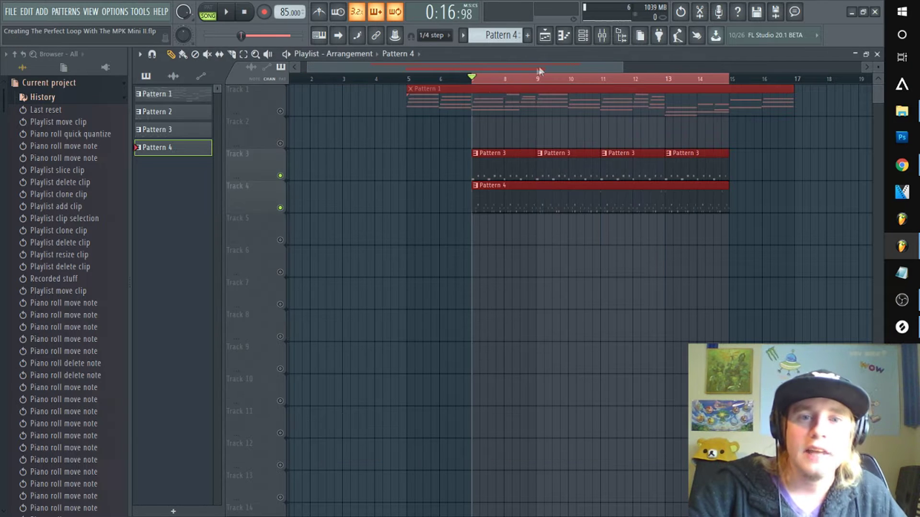
{"action": "key", "text": "space"}
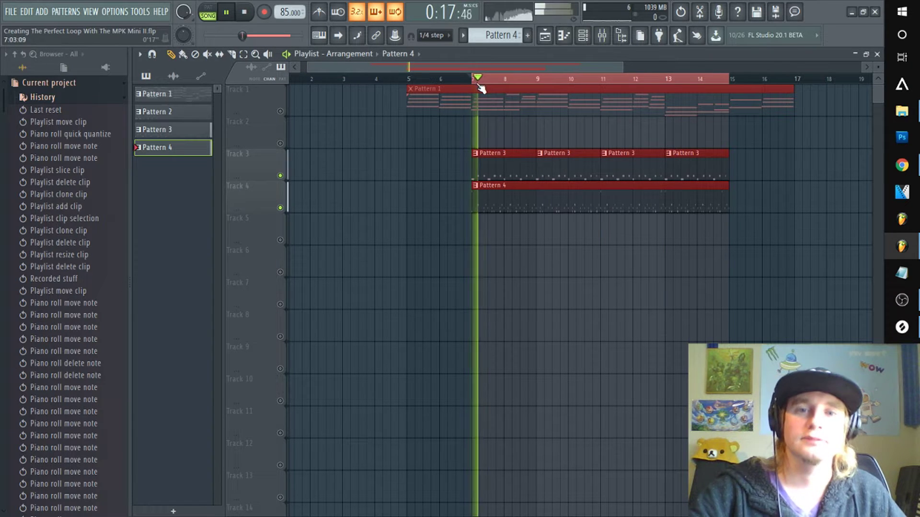
{"action": "scroll", "coordinate": [476, 84], "scroll_direction": "up", "scroll_amount": 2}
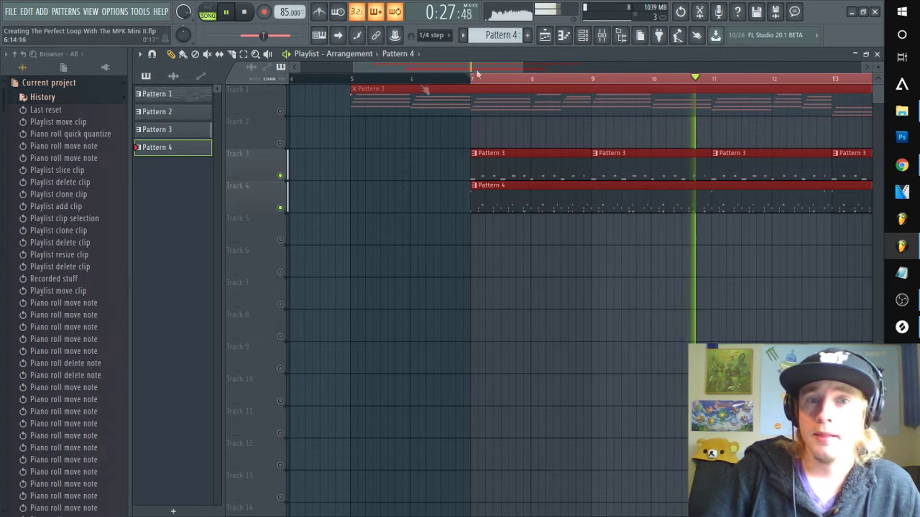
{"action": "left_click", "coordinate": [583, 35]}
{"action": "left_click", "coordinate": [583, 36]}
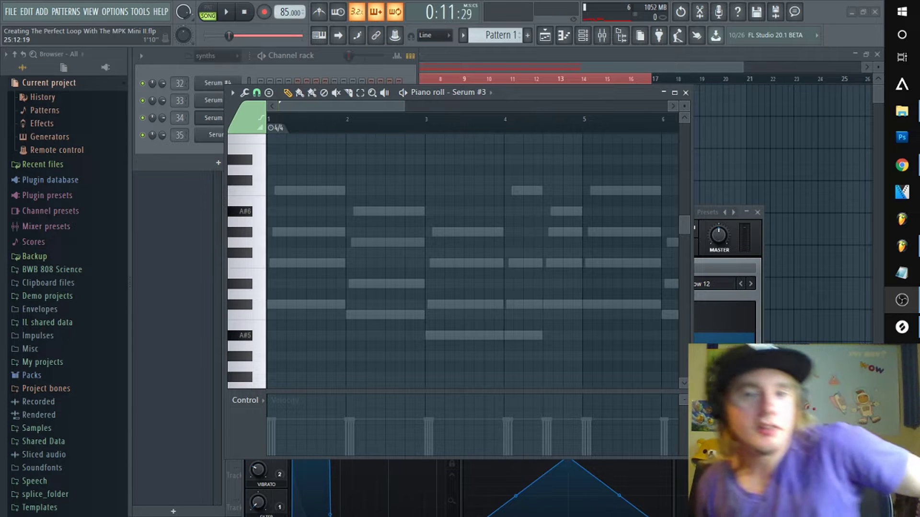
Bring the playlist back to the front and audition the extended percussion arrangement from bar 5
{"action": "left_click", "coordinate": [616, 60]}
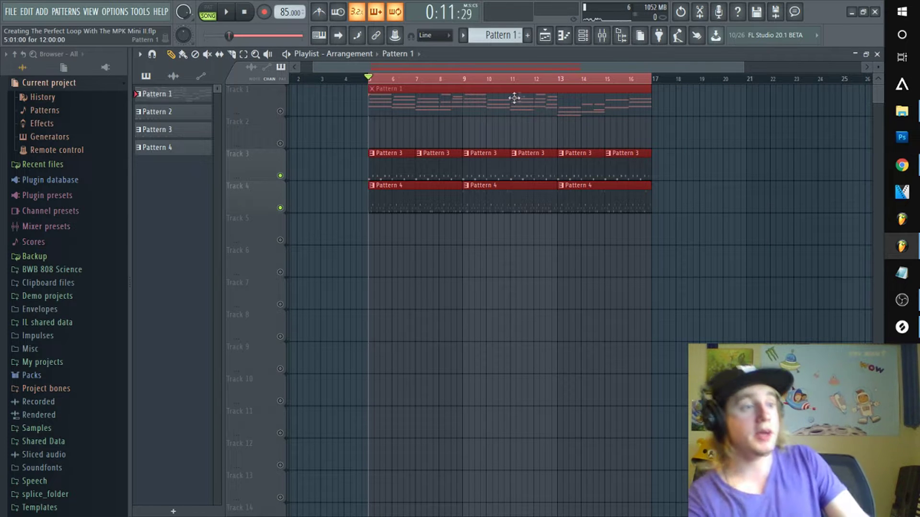
{"action": "key", "text": "space"}
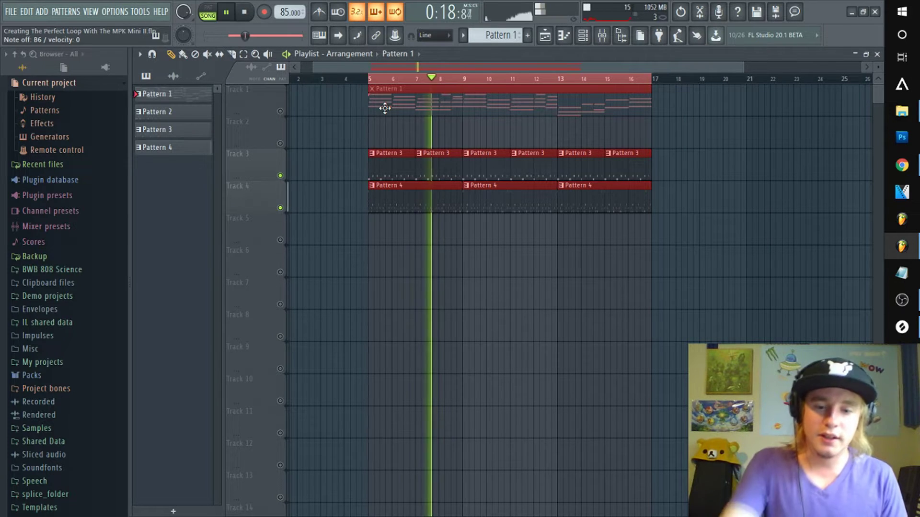
{"action": "key", "text": "space"}
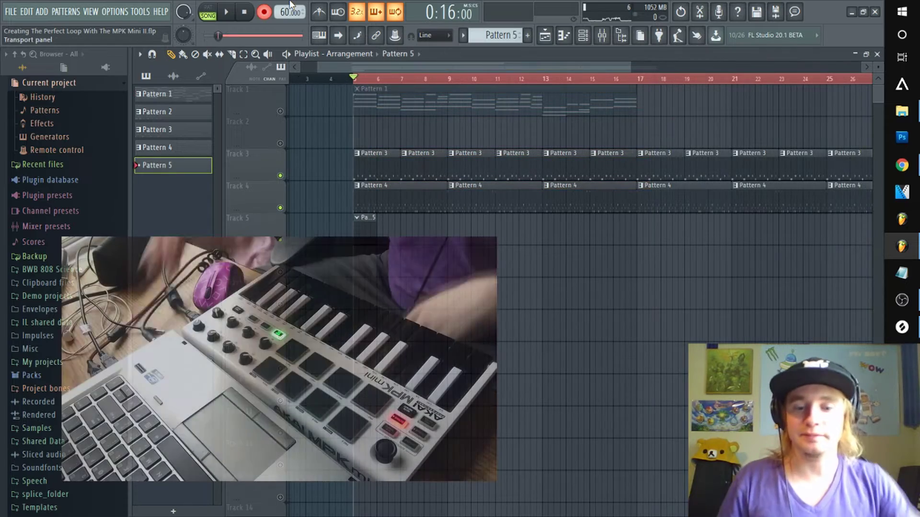
Record a four-bar chord performance from the MPK Mini keys into Pattern 5 on Track 5 at 60 BPM
{"action": "key", "text": "space"}
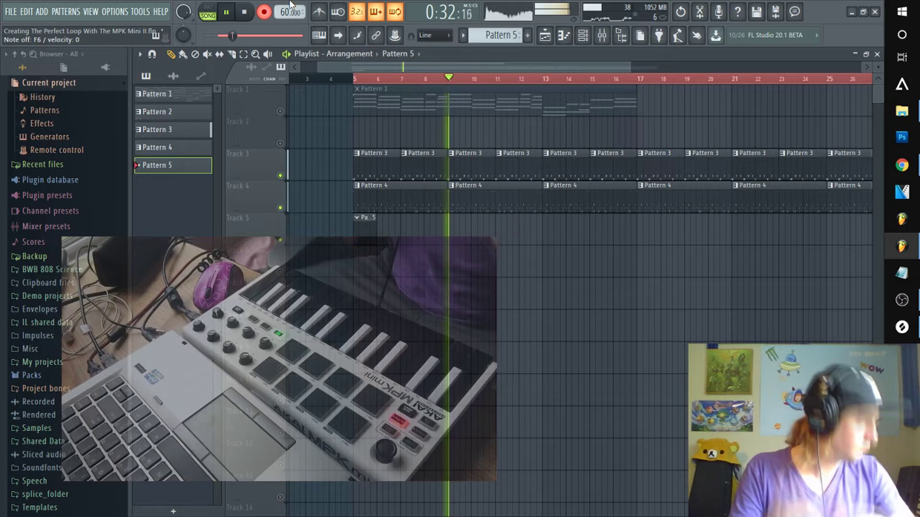
{"action": "key", "text": "space"}
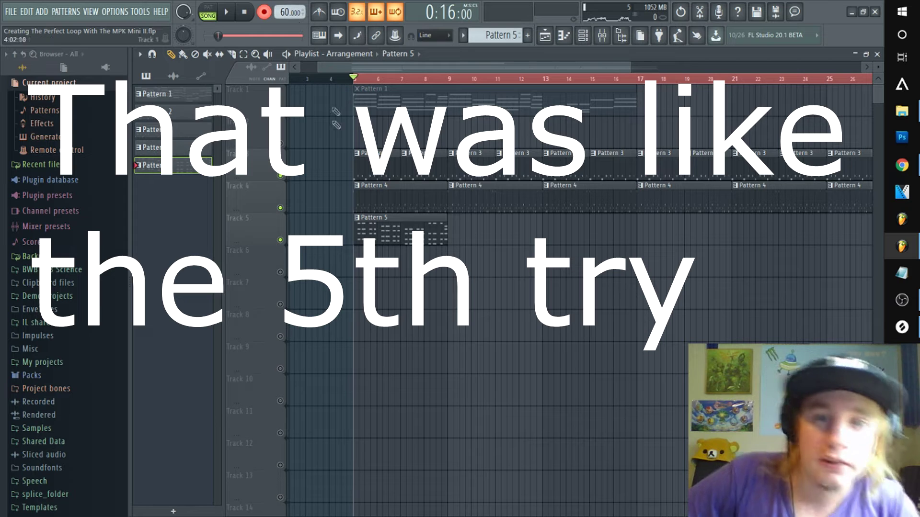
Open Pattern 5 in the piano roll and quick-quantize its recorded Serum #3 chords
{"action": "double_click", "coordinate": [385, 232]}
{"action": "left_click", "coordinate": [256, 92]}
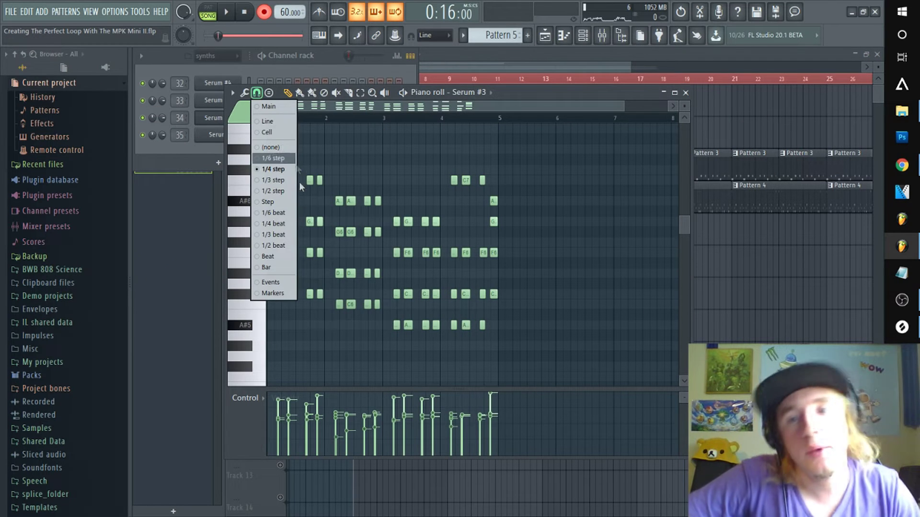
{"action": "left_click", "coordinate": [232, 93]}
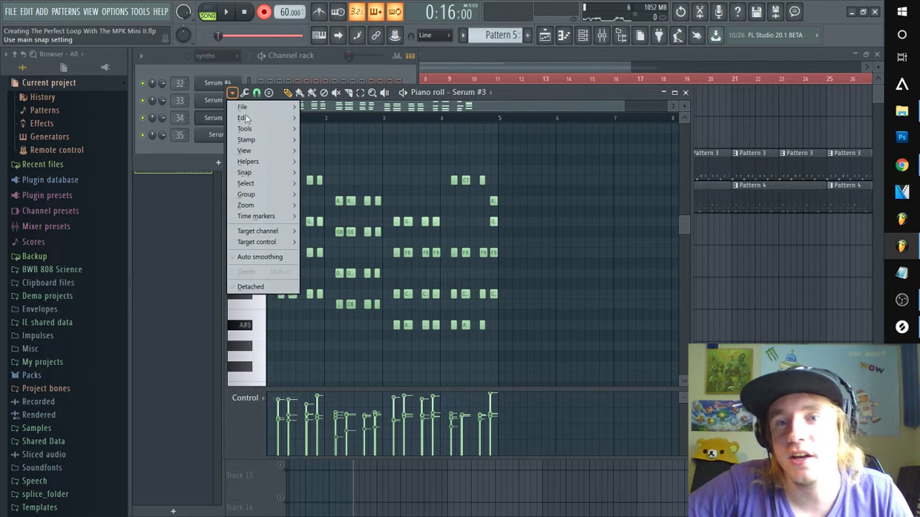
{"action": "mouse_move", "coordinate": [270, 128]}
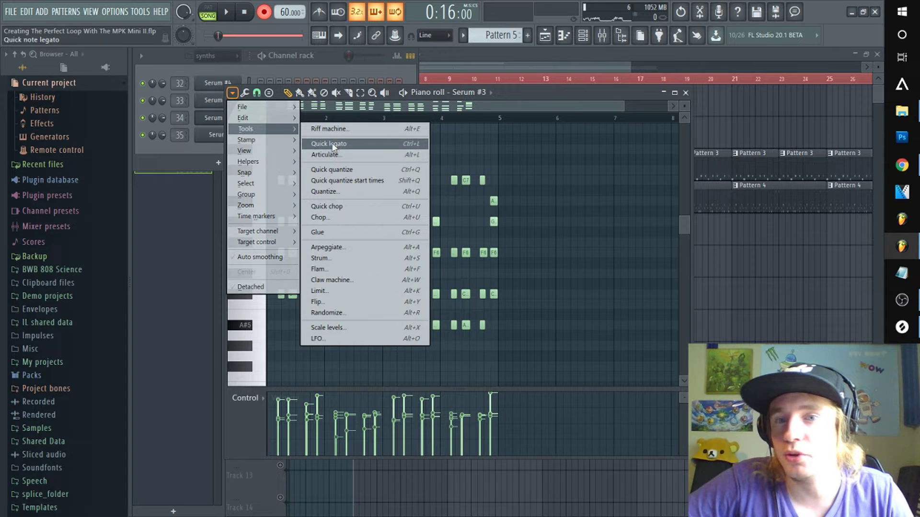
{"action": "left_click", "coordinate": [329, 171]}
Play the quantized chords from bar 1 to check the timing of their notes
{"action": "scroll", "coordinate": [302, 129], "scroll_direction": "up", "scroll_amount": 3}
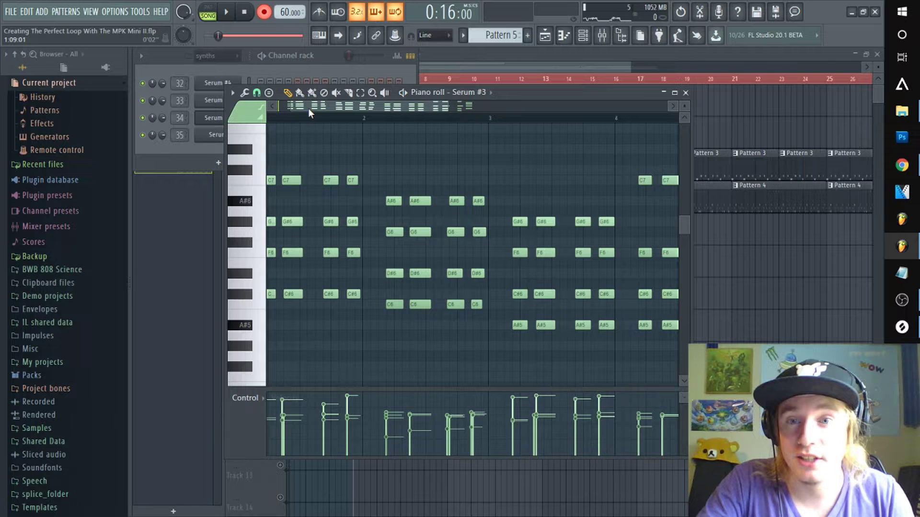
{"action": "left_click_drag", "start_coordinate": [308, 109], "coordinate": [295, 107]}
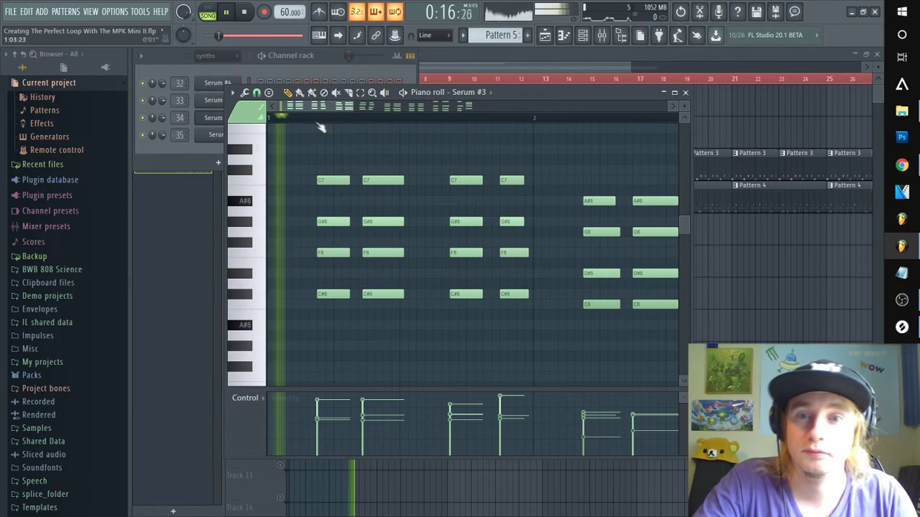
{"action": "key", "text": "space"}
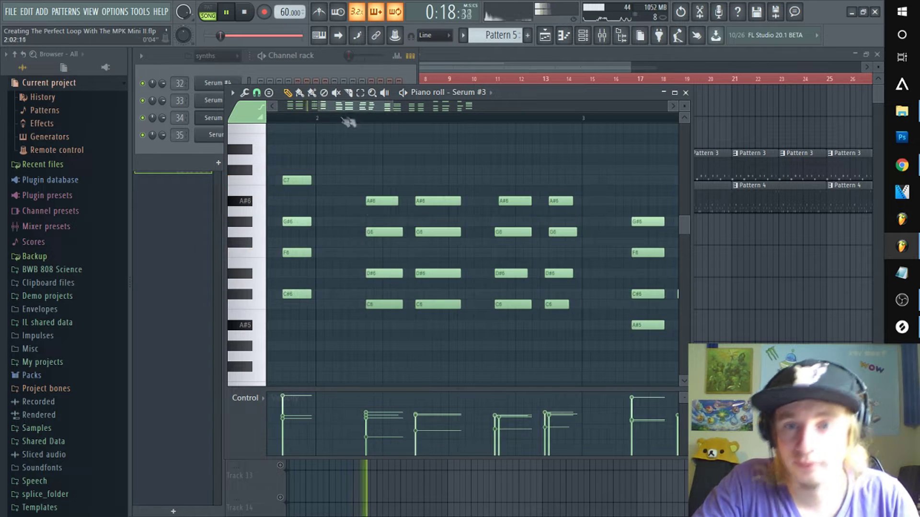
{"action": "key", "text": "space"}
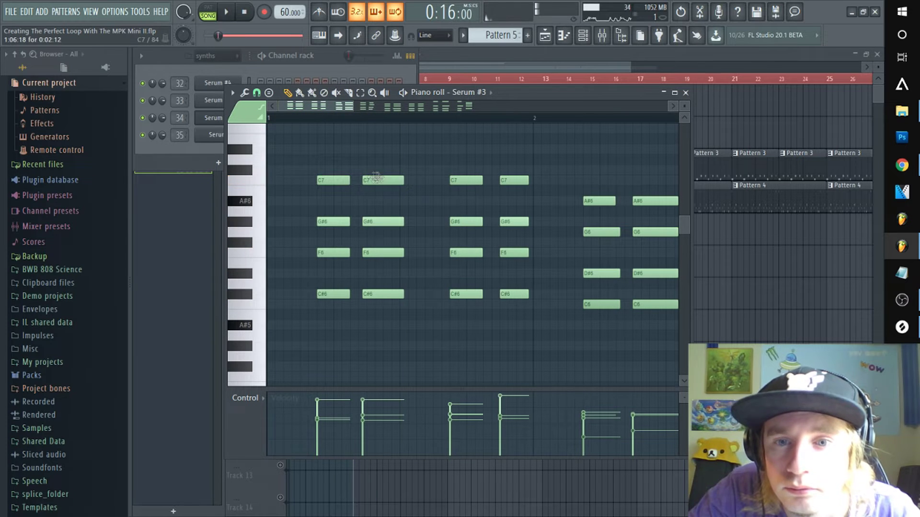
{"action": "key", "text": "space"}
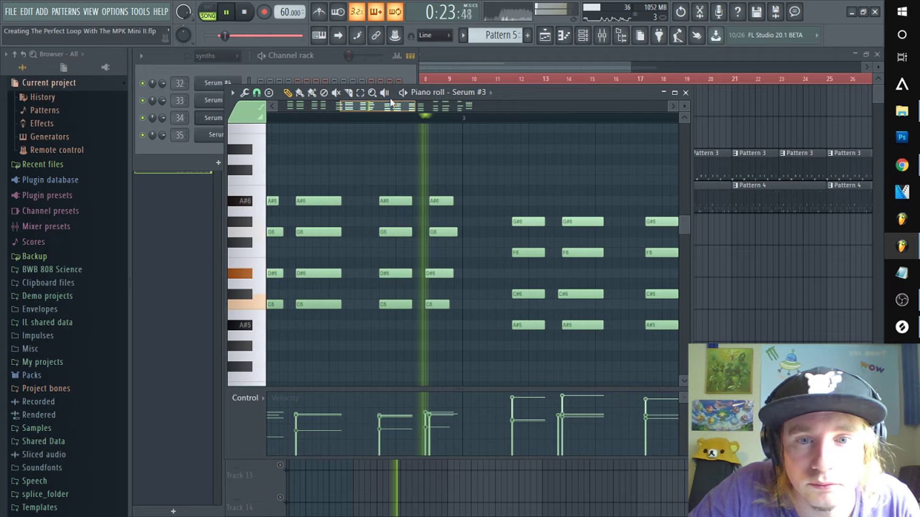
Line up the uneven notes in bar 2's last chord and bar 3's second chord, and even out bar 4's note lengths
{"action": "key", "text": "space"}
{"action": "left_click_drag", "start_coordinate": [434, 272], "coordinate": [438, 272]}
{"action": "key", "text": "space"}
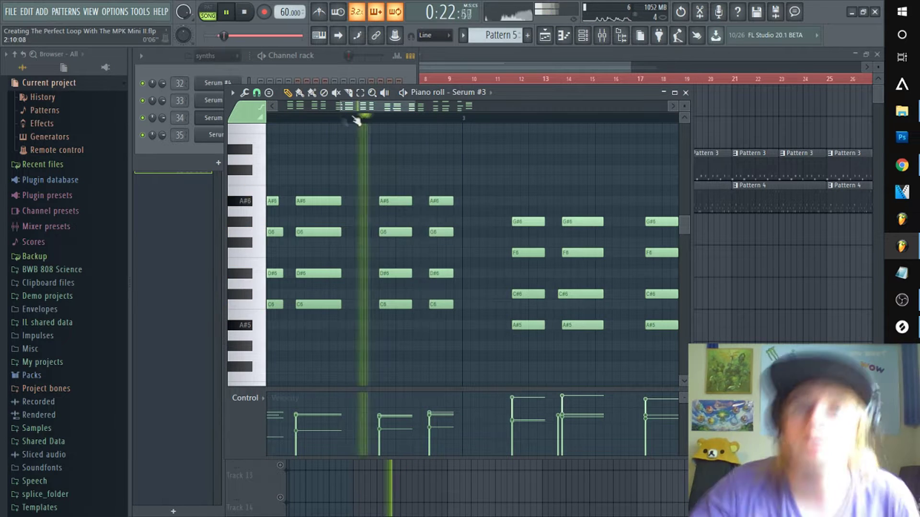
{"action": "left_click_drag", "start_coordinate": [570, 294], "coordinate": [574, 293]}
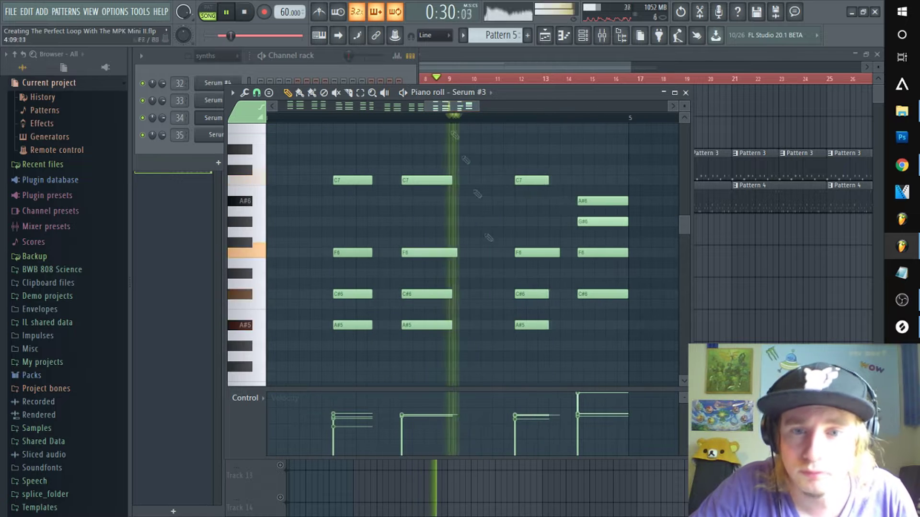
{"action": "key", "text": "space"}
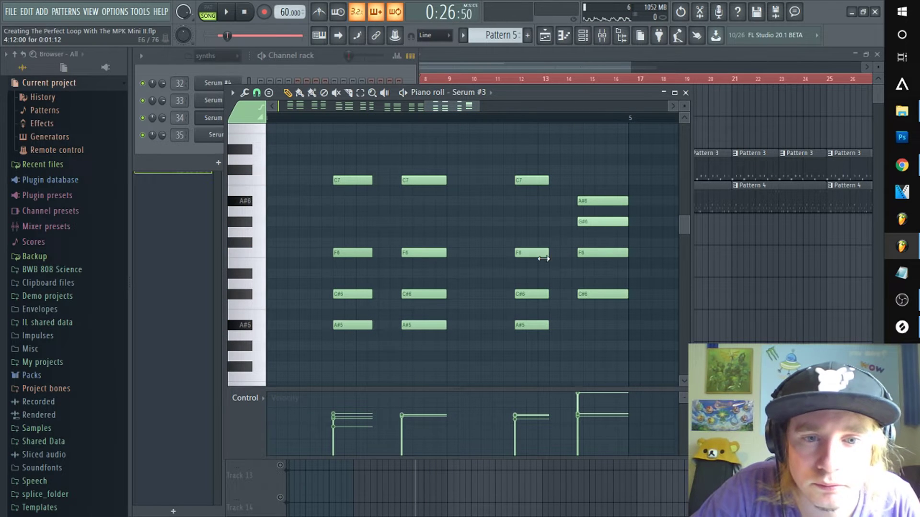
Try to shift the four notes of bar 4's final chord a quarter step earlier
{"action": "left_click_drag", "start_coordinate": [594, 201], "coordinate": [588, 201]}
{"action": "left_click_drag", "start_coordinate": [592, 221], "coordinate": [586, 221]}
{"action": "left_click_drag", "start_coordinate": [590, 252], "coordinate": [585, 252]}
{"action": "left_click_drag", "start_coordinate": [589, 294], "coordinate": [583, 294]}
{"action": "key", "text": "space"}
Shift bar 4's final chord slightly later and shorten its notes to finish at bar 5
{"action": "left_click_drag", "start_coordinate": [592, 201], "coordinate": [604, 201]}
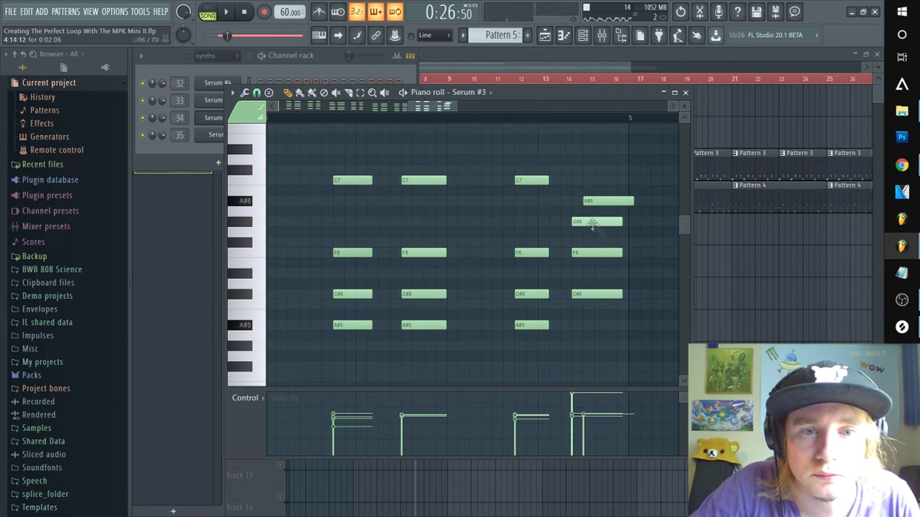
{"action": "left_click_drag", "start_coordinate": [591, 294], "coordinate": [603, 295]}
{"action": "left_click_drag", "start_coordinate": [574, 309], "coordinate": [626, 202]}
{"action": "key", "text": "space"}
{"action": "scroll", "coordinate": [418, 120], "scroll_direction": "down", "scroll_amount": 3}
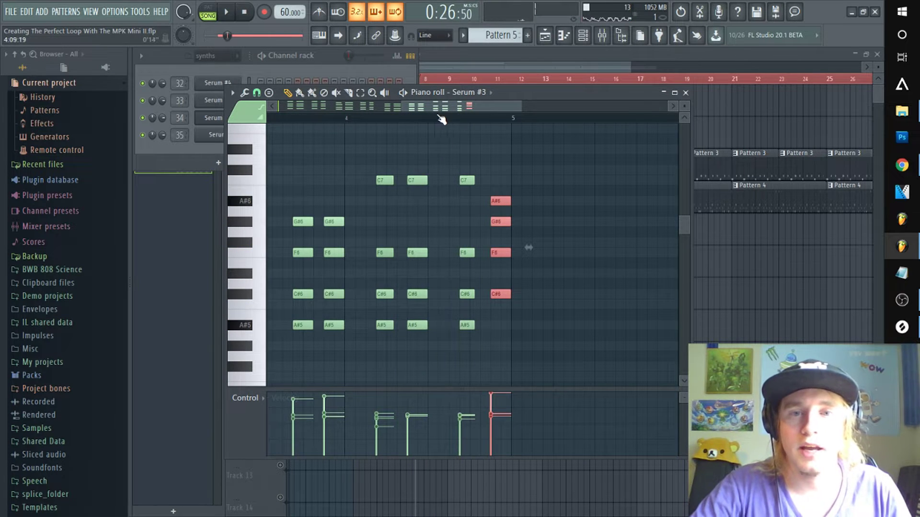
{"action": "scroll", "coordinate": [442, 120], "scroll_direction": "down", "scroll_amount": 4}
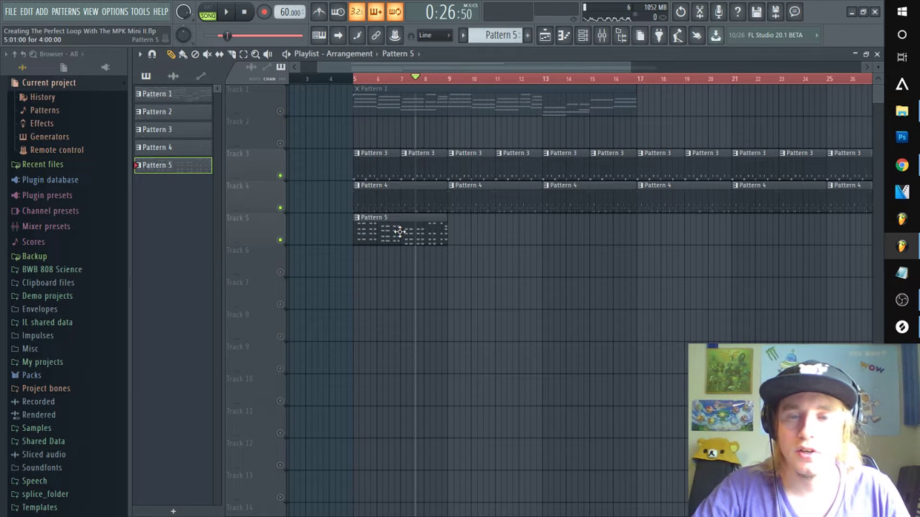
Duplicate the Pattern 5 clip to bar 9 on Track 5 and make the copy unique
{"action": "left_click_drag", "start_coordinate": [400, 232], "coordinate": [504, 230]}
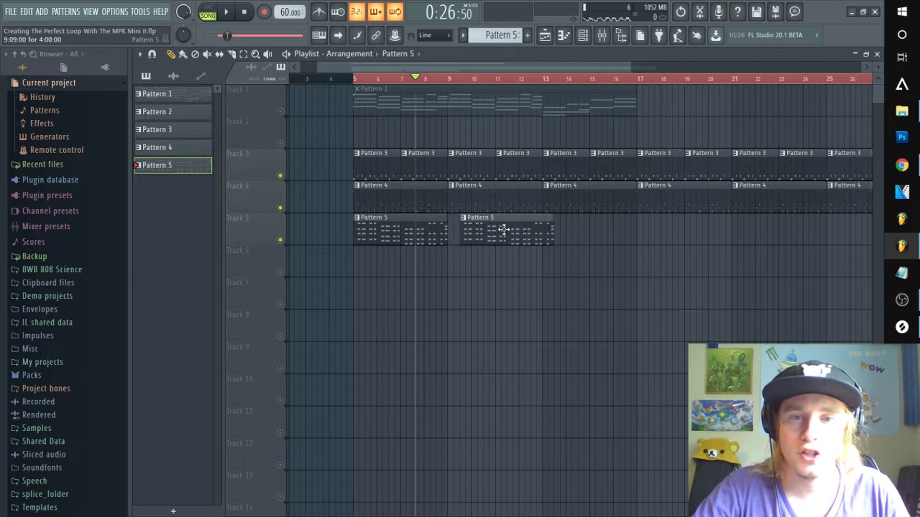
{"action": "left_click", "coordinate": [452, 218]}
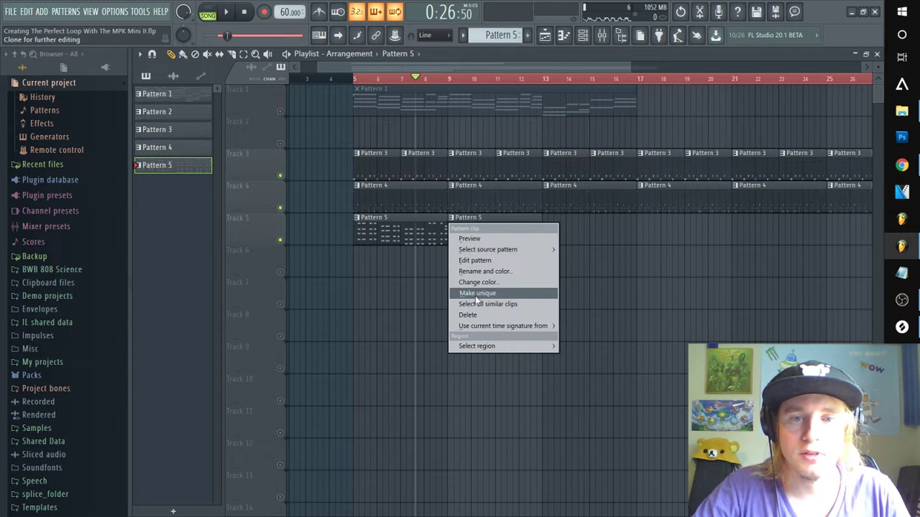
{"action": "left_click", "coordinate": [465, 293]}
Level all of Pattern 6's note velocities to about 69% during playback and return to the playlist
{"action": "double_click", "coordinate": [467, 233]}
{"action": "left_click_drag", "start_coordinate": [476, 412], "coordinate": [215, 419]}
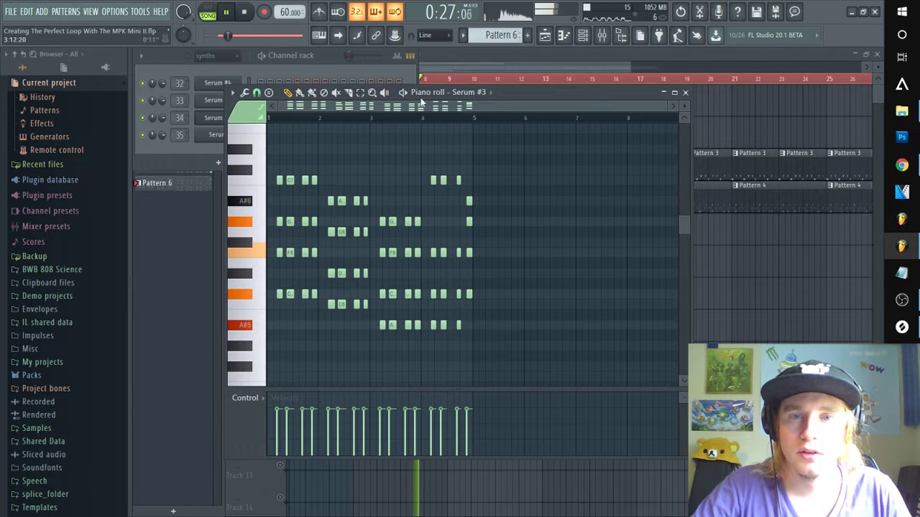
{"action": "left_click_drag", "start_coordinate": [297, 424], "coordinate": [246, 405]}
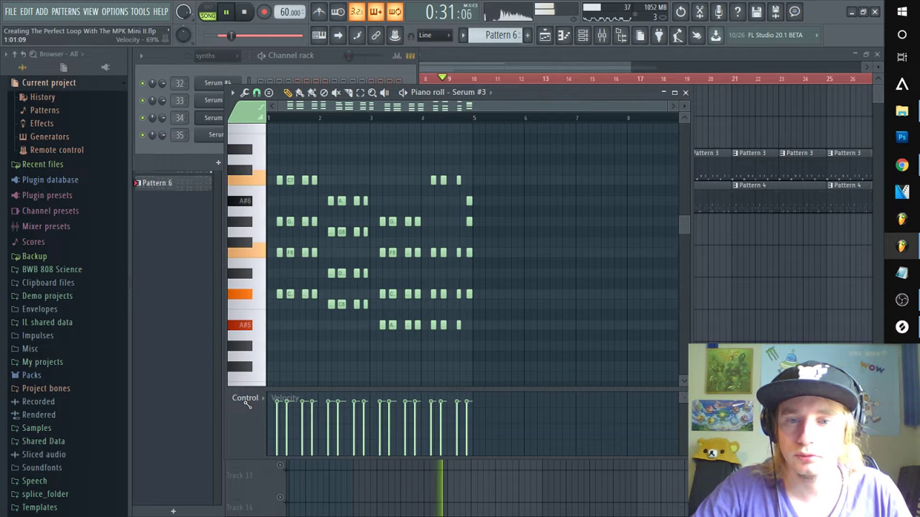
{"action": "left_click", "coordinate": [479, 67]}
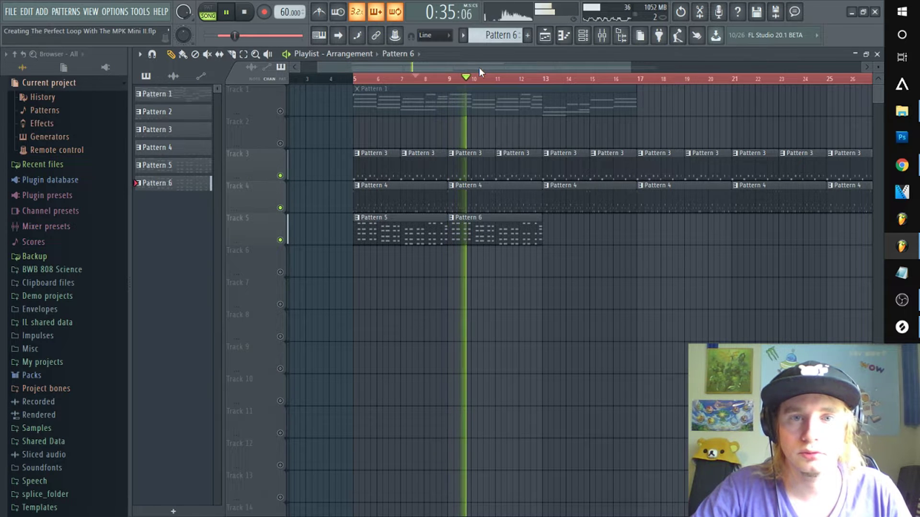
Delete the Pattern 5 clip and arrange two consecutive Pattern 6 clips on Track 5 from bar 13
{"action": "right_click", "coordinate": [388, 237]}
{"action": "left_click_drag", "start_coordinate": [492, 236], "coordinate": [400, 242]}
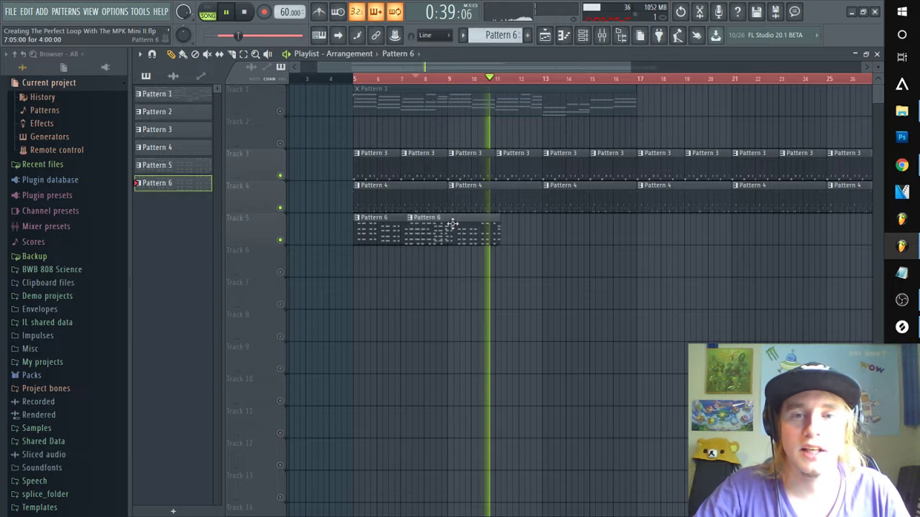
{"action": "left_click", "coordinate": [481, 228]}
{"action": "key", "text": "space"}
{"action": "mouse_move", "coordinate": [516, 277]}
{"action": "left_mouse_down"}
{"action": "mouse_move", "coordinate": [380, 213]}
{"action": "mouse_move", "coordinate": [576, 234]}
{"action": "left_mouse_up"}
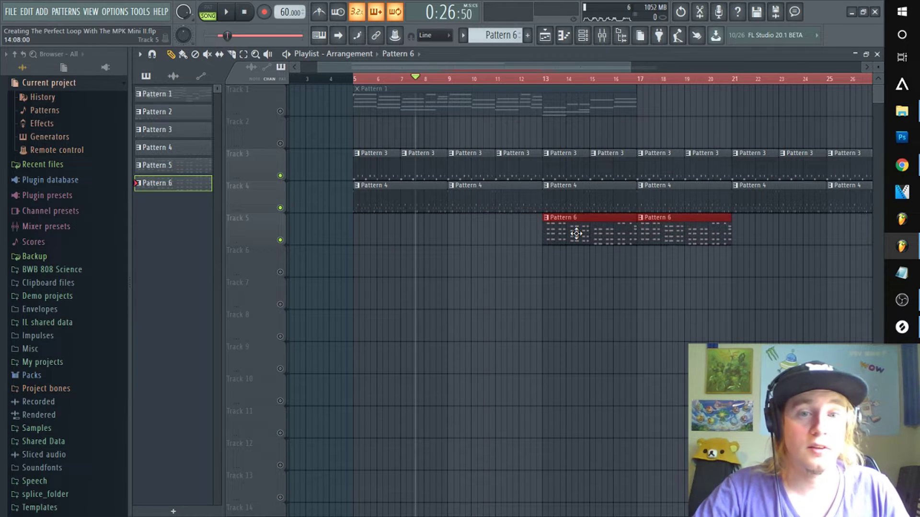
Move the playback position to bar 13 and open the Serum #2 channel with its WA Deep Bass4 preset
{"action": "left_click", "coordinate": [542, 78]}
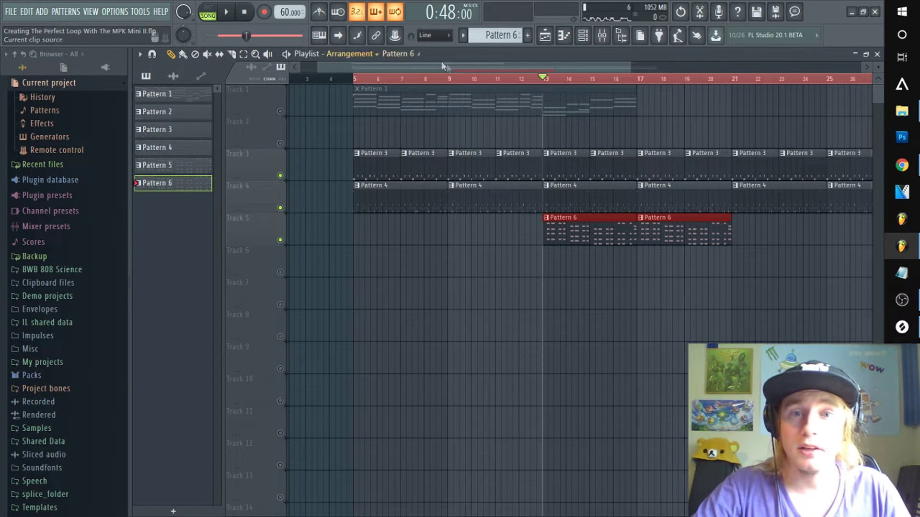
{"action": "left_click", "coordinate": [583, 35]}
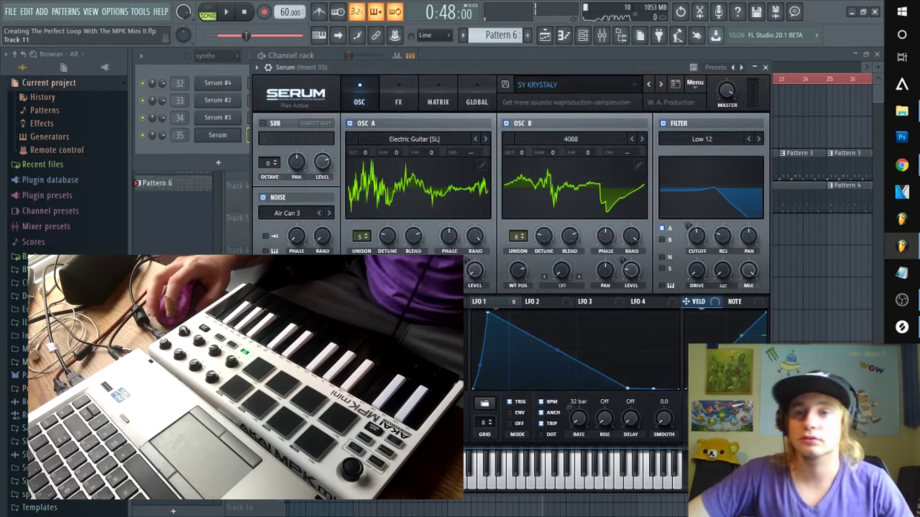
{"action": "left_click", "coordinate": [211, 101]}
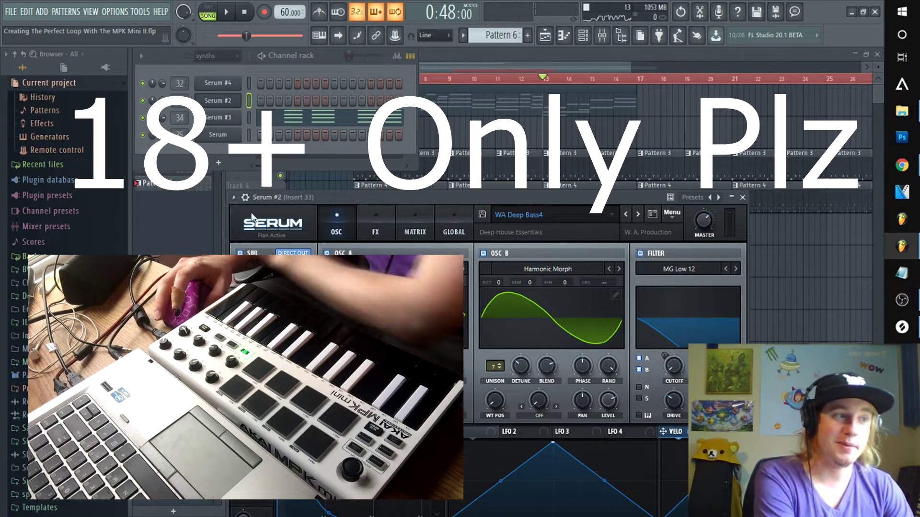
Clear the playlist's time selection and create a new empty pattern, Pattern 7
{"action": "left_click_drag", "start_coordinate": [553, 68], "coordinate": [742, 67]}
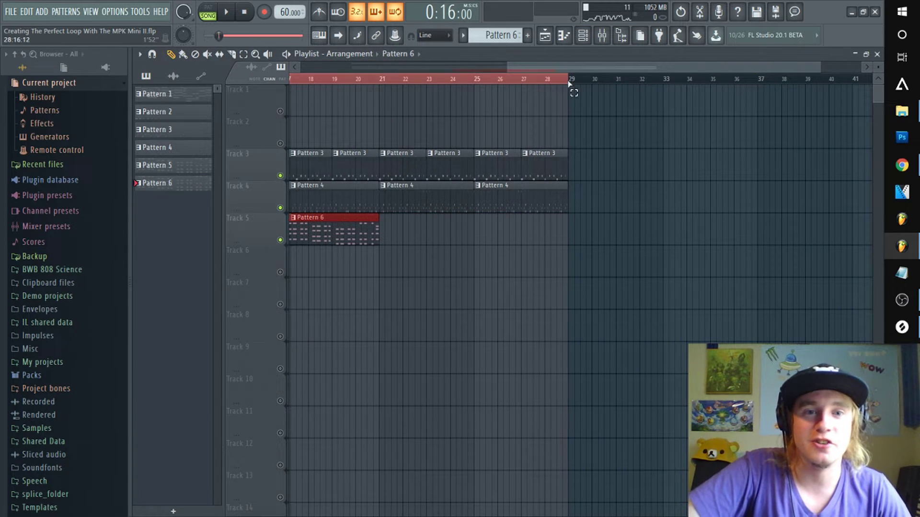
{"action": "left_click", "coordinate": [569, 83], "text": "ctrl"}
{"action": "left_click", "coordinate": [527, 34]}
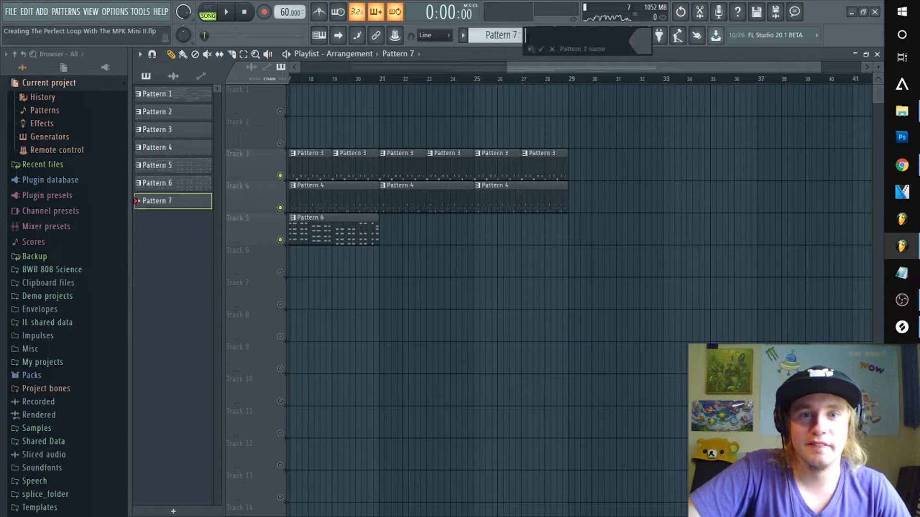
{"action": "key", "text": "Return"}
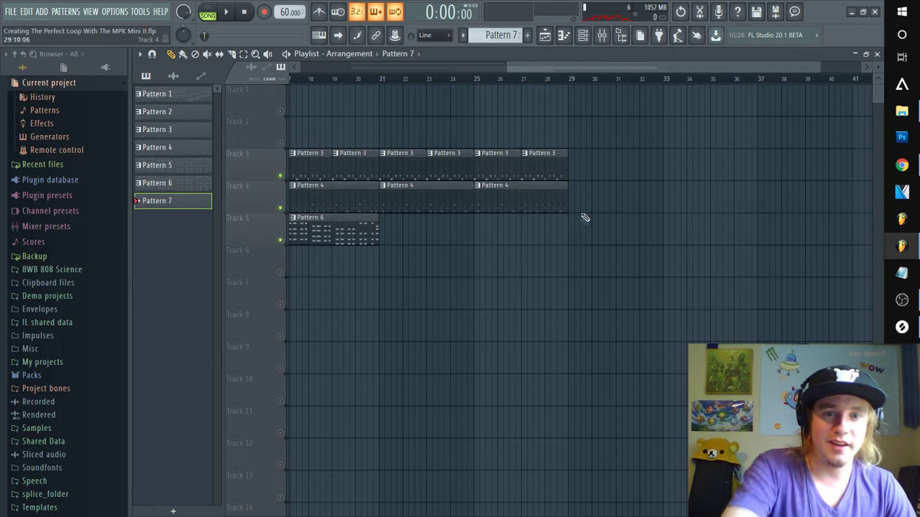
Place an eight-bar Pattern 7 clip on Track 5 at bar 29 and set the loop region from there
{"action": "left_click_drag", "start_coordinate": [588, 230], "coordinate": [771, 214]}
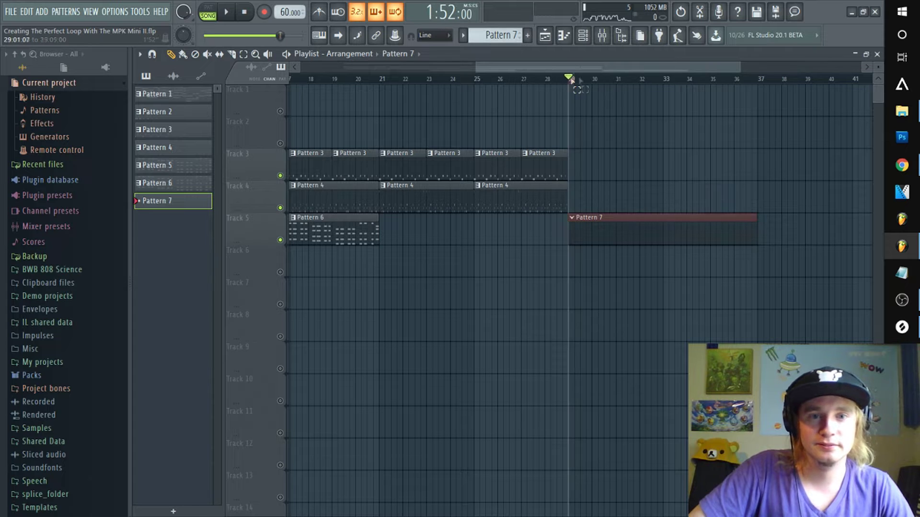
{"action": "left_click_drag", "start_coordinate": [571, 80], "coordinate": [764, 147]}
{"action": "left_click_drag", "start_coordinate": [621, 233], "coordinate": [761, 229]}
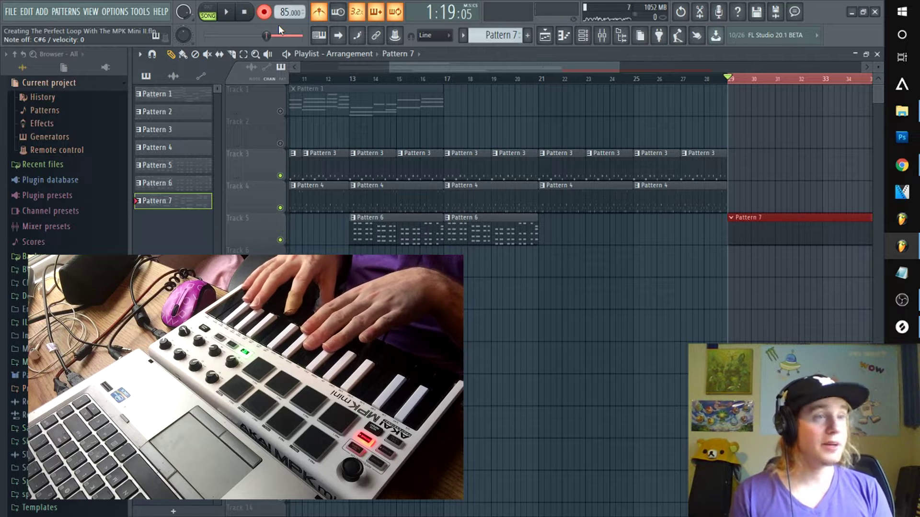
Record a chord performance from the MPK Mini keys into Pattern 7 at 85 BPM and trim its clip to four bars
{"action": "key", "text": "space"}
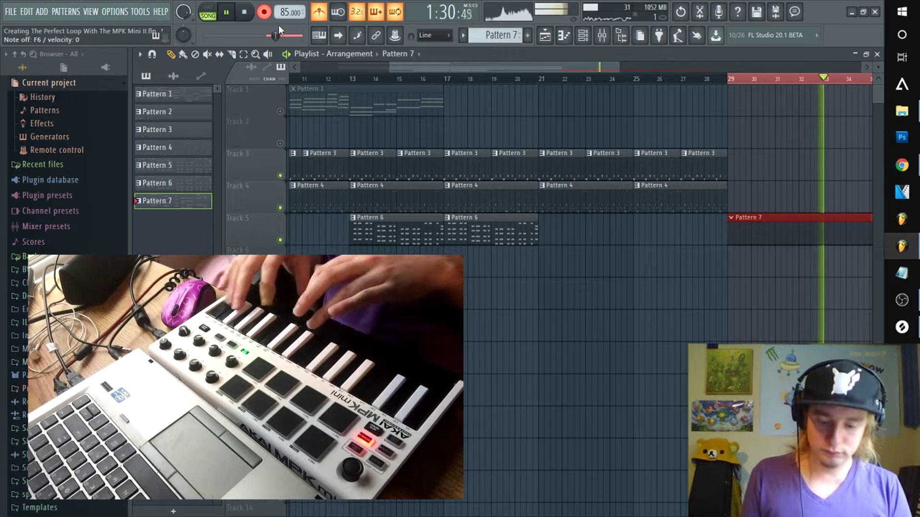
{"action": "key", "text": "space"}
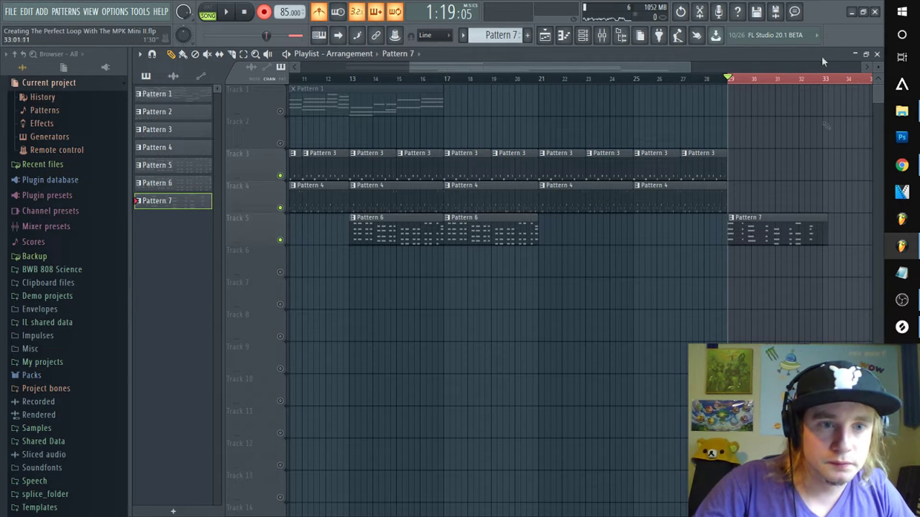
{"action": "scroll", "coordinate": [827, 83], "scroll_direction": "up", "scroll_amount": 4}
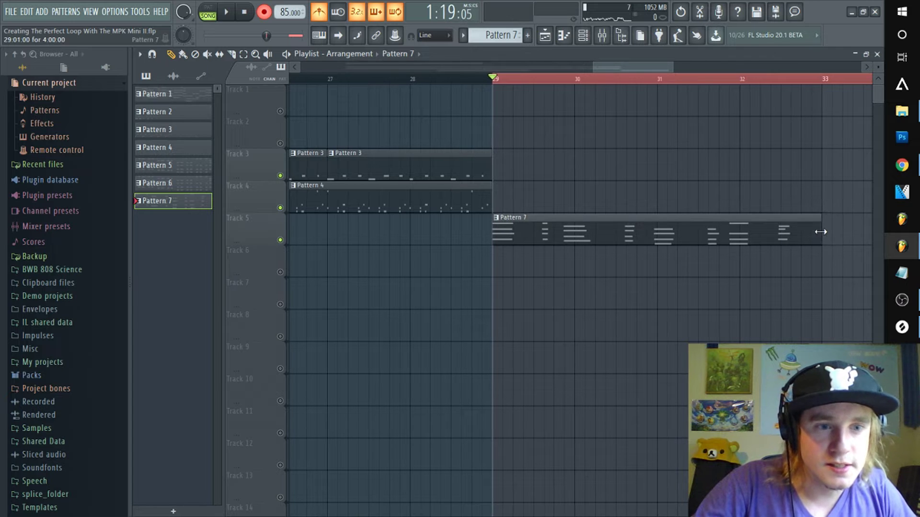
Open Pattern 7 in the piano roll and quick-quantize its recorded Serum #2 notes
{"action": "double_click", "coordinate": [610, 230]}
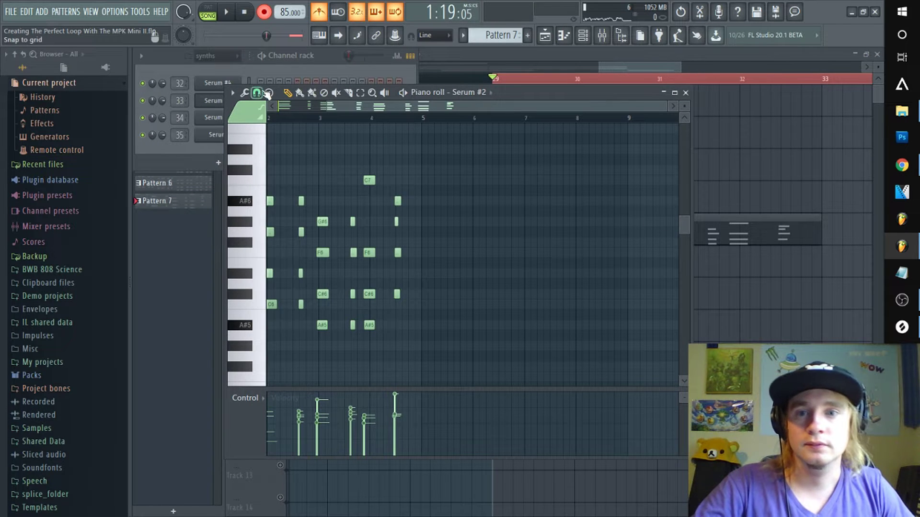
{"action": "left_click", "coordinate": [232, 93]}
{"action": "mouse_move", "coordinate": [266, 129]}
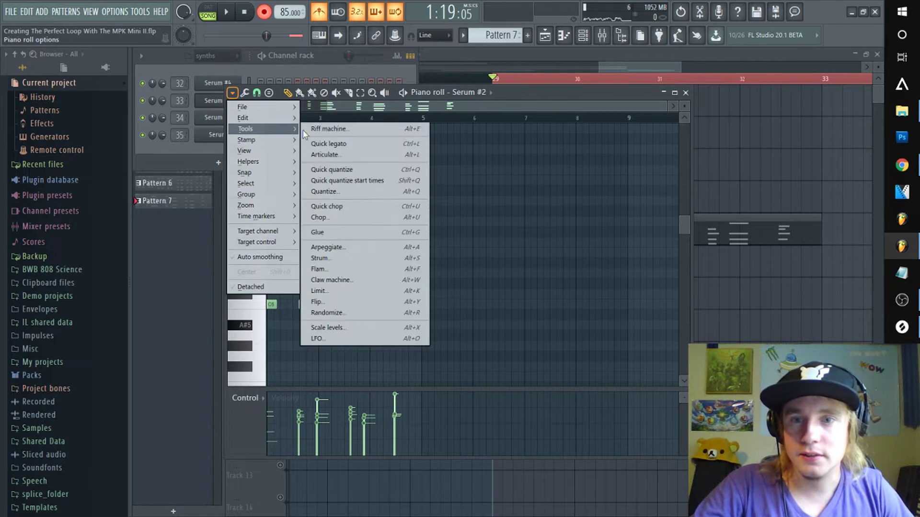
{"action": "left_click", "coordinate": [349, 168]}
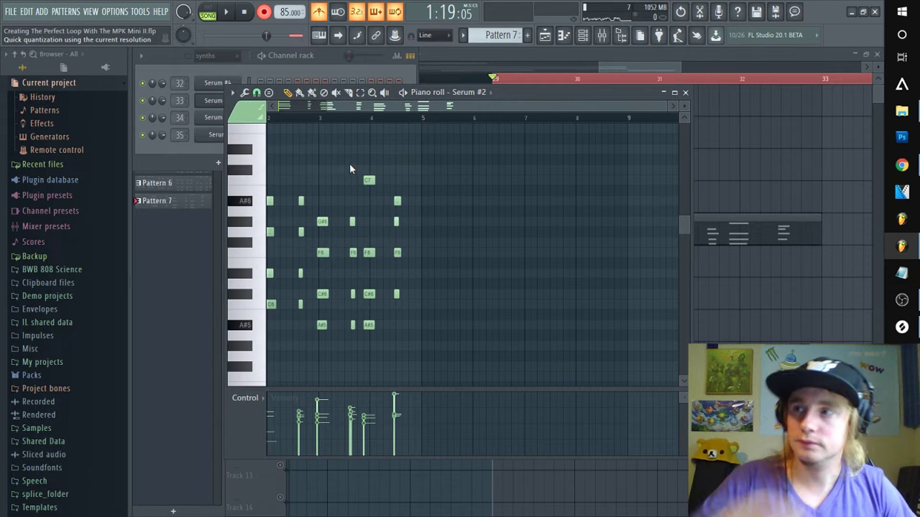
Disarm recording and lengthen the short F6 and C#6 notes of the second chord in Pattern 7's first bar
{"action": "left_click_drag", "start_coordinate": [438, 107], "coordinate": [219, 129]}
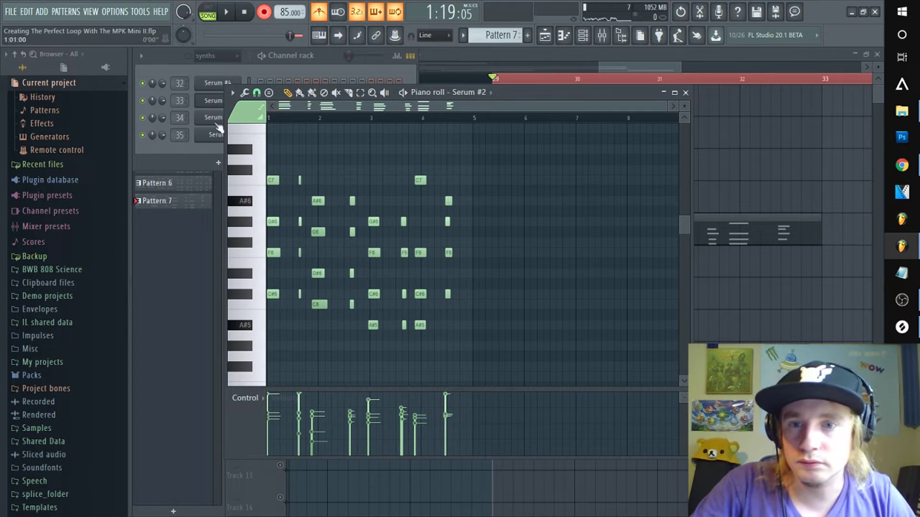
{"action": "left_click", "coordinate": [264, 12]}
{"action": "key", "text": "space"}
{"action": "scroll", "coordinate": [300, 119], "scroll_direction": "up", "scroll_amount": 6}
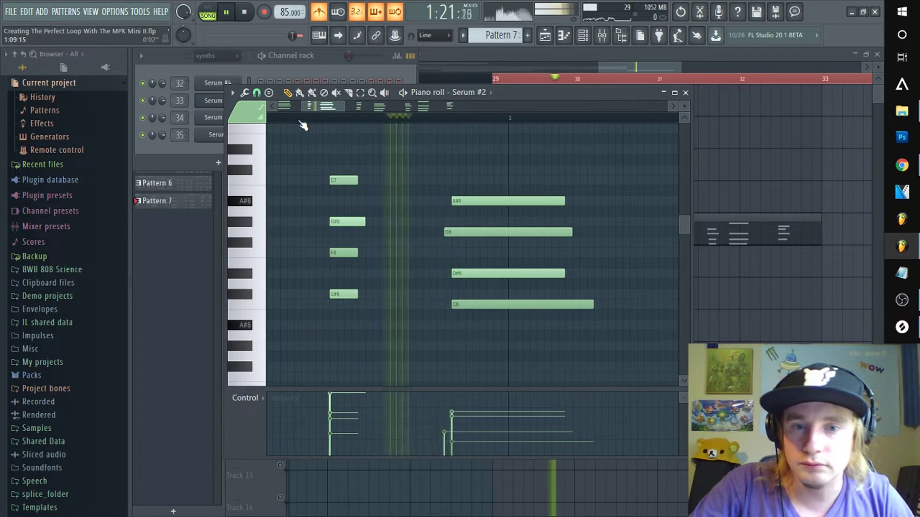
{"action": "key", "text": "space"}
{"action": "left_click_drag", "start_coordinate": [357, 253], "coordinate": [363, 253]}
{"action": "left_click_drag", "start_coordinate": [357, 294], "coordinate": [364, 294]}
{"action": "scroll", "coordinate": [438, 120], "scroll_direction": "down", "scroll_amount": 3}
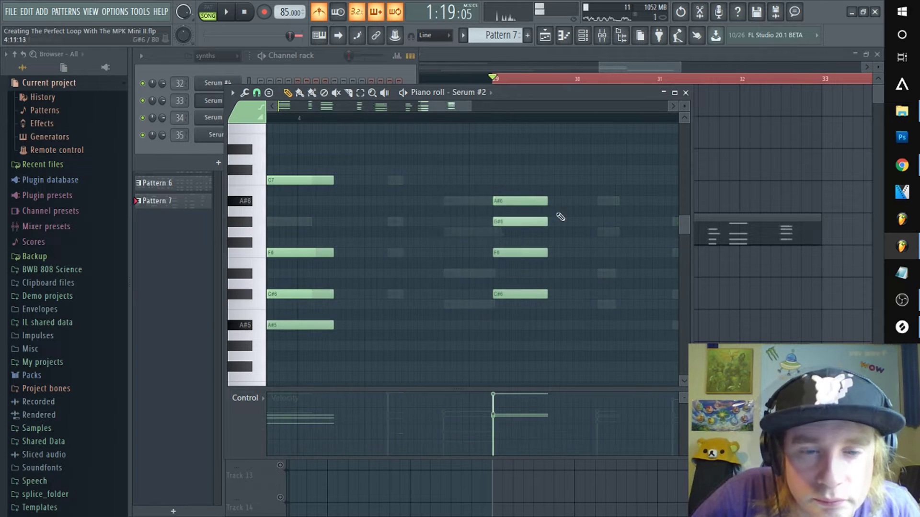
Return to the playlist and add a Pattern 7 clip on Track 5 at bar 1
{"action": "left_click", "coordinate": [609, 68]}
{"action": "scroll", "coordinate": [561, 79], "scroll_direction": "down", "scroll_amount": 4}
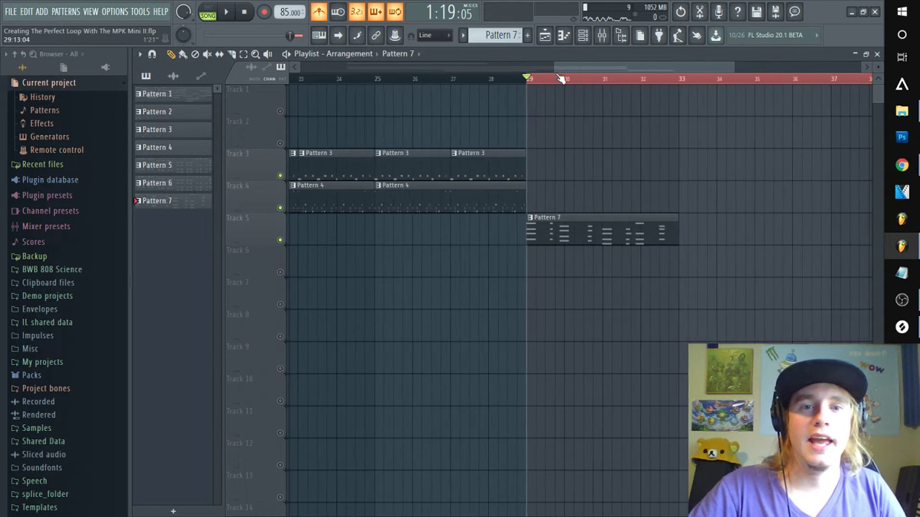
{"action": "left_click_drag", "start_coordinate": [336, 229], "coordinate": [222, 228]}
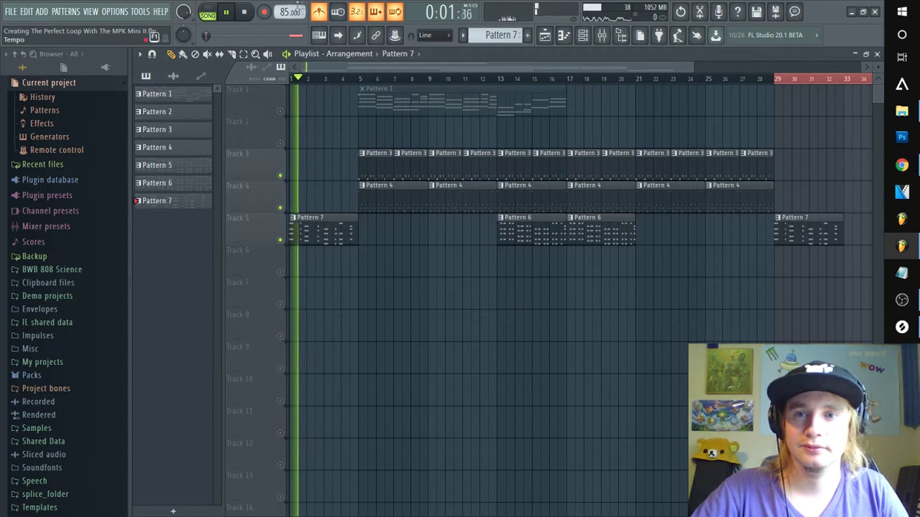
Turn off the metronome, set the project tempo to 100 BPM and play the song from bar 1
{"action": "left_click", "coordinate": [319, 12]}
{"action": "mouse_move", "coordinate": [284, 12]}
{"action": "left_mouse_down"}
{"action": "mouse_move", "coordinate": [285, 1]}
{"action": "mouse_move", "coordinate": [283, 14]}
{"action": "left_mouse_up"}
{"action": "left_click", "coordinate": [291, 79]}
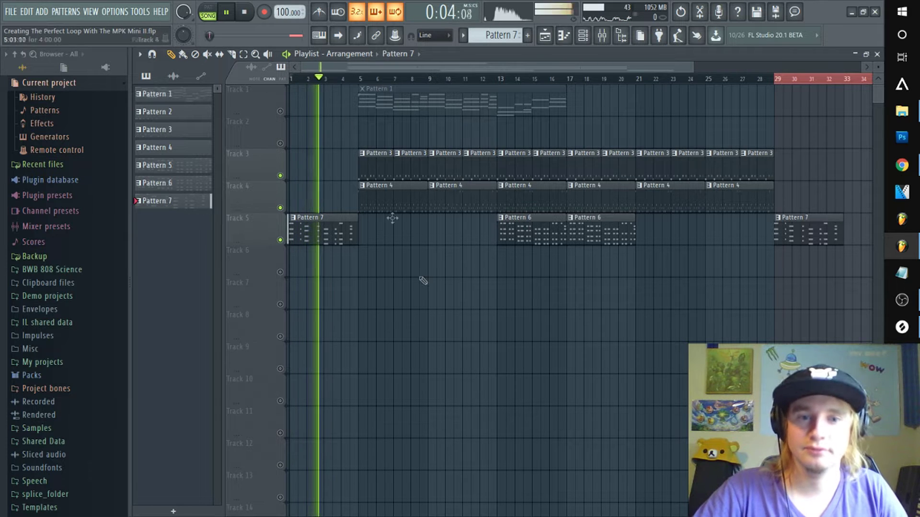
Add a second four-bar Pattern 7 clip on Track 5 at bar 5 and stop playback
{"action": "double_click", "coordinate": [312, 231]}
{"action": "key", "text": "ctrl+a"}
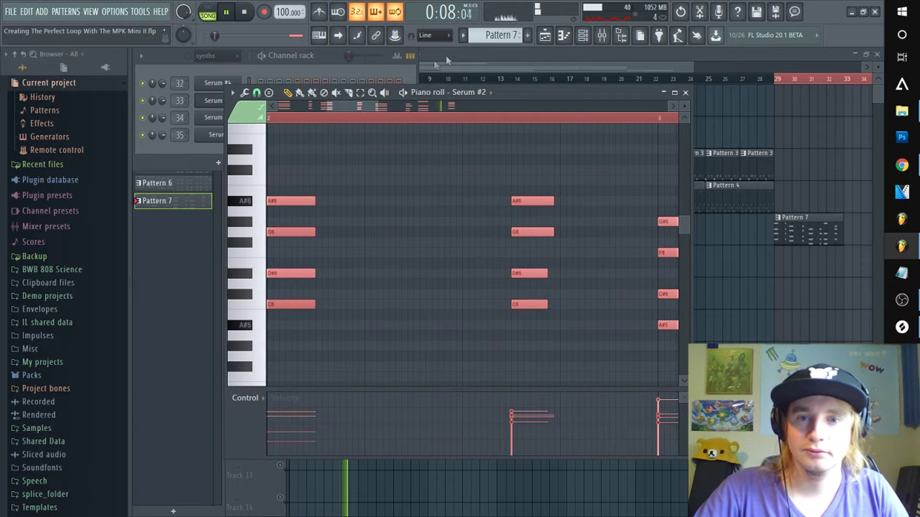
{"action": "left_click", "coordinate": [559, 67]}
{"action": "left_click", "coordinate": [401, 227]}
{"action": "left_click_drag", "start_coordinate": [400, 227], "coordinate": [378, 234]}
{"action": "key", "text": "space"}
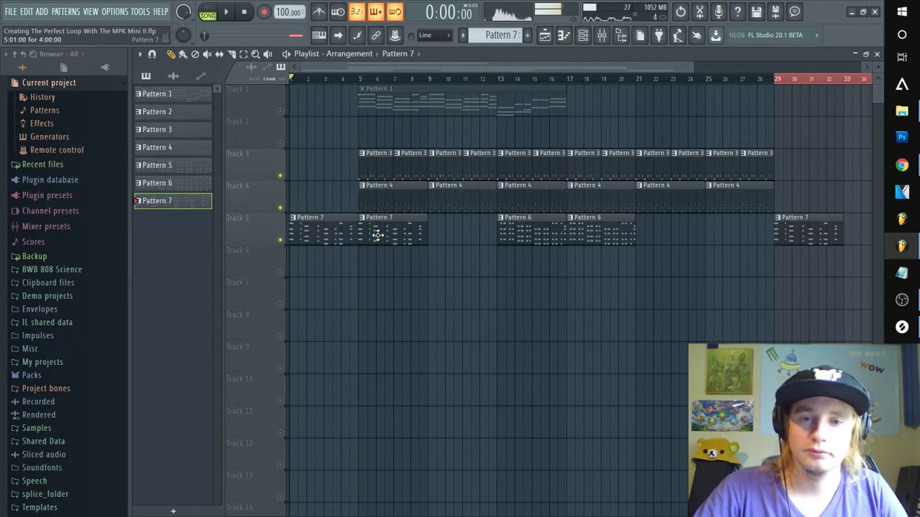
Make the Pattern 7 clip at bar 5 on Track 5 a unique pattern
{"action": "double_click", "coordinate": [392, 237]}
{"action": "key", "text": "ctrl+a"}
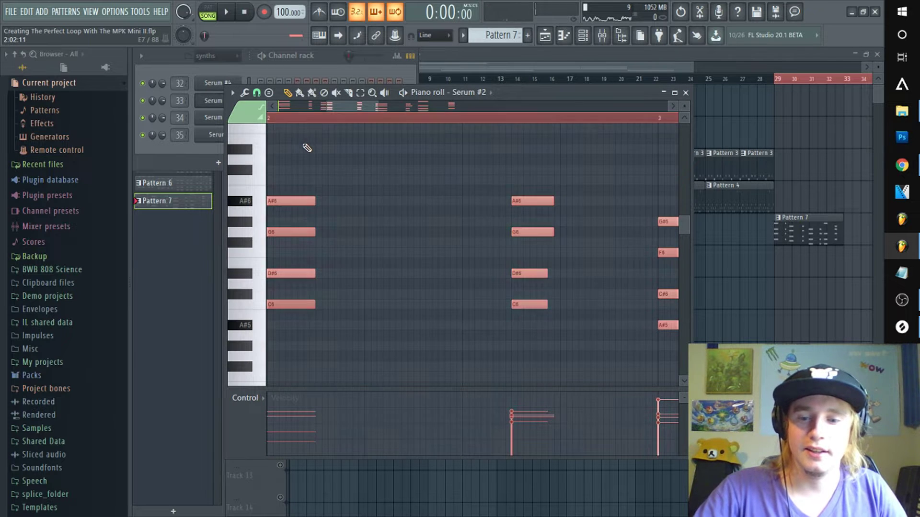
{"action": "key", "text": "F5"}
{"action": "right_click", "coordinate": [367, 228]}
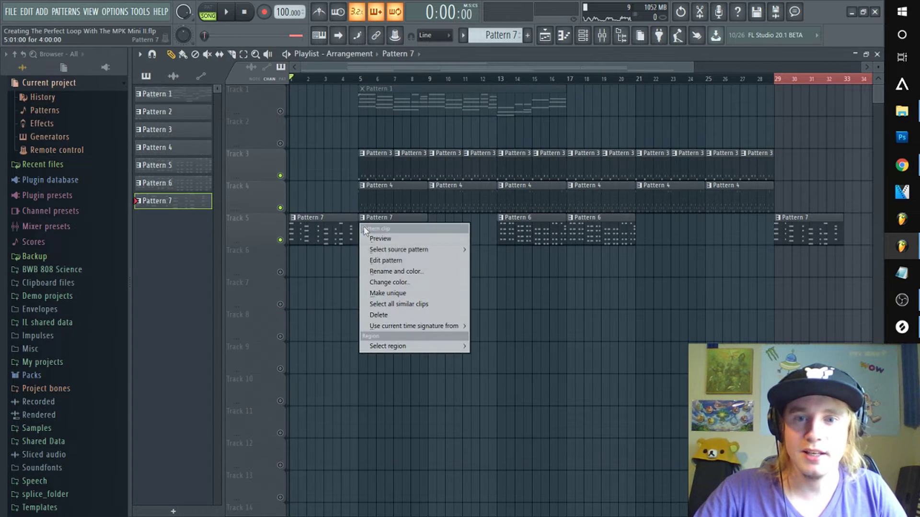
{"action": "left_click", "coordinate": [386, 294]}
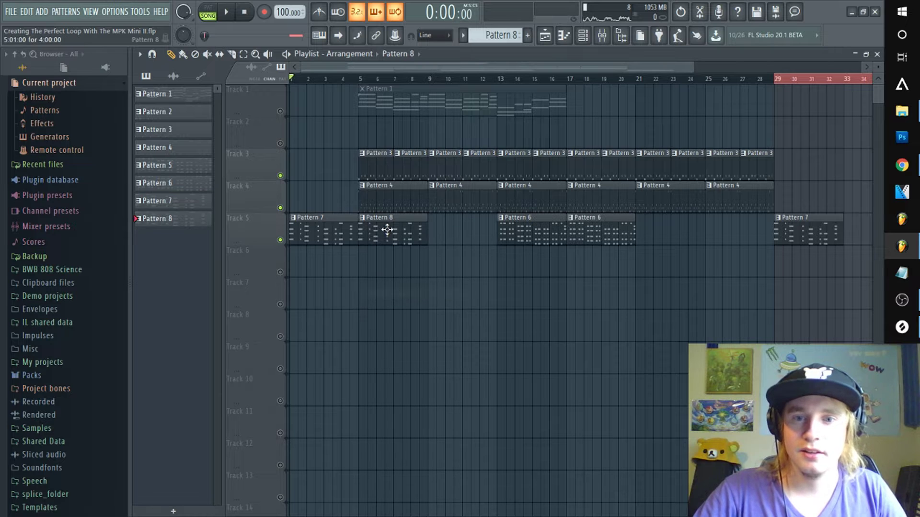
Transpose all Serum #2 notes in Pattern 8 down one octave and return to the playlist
{"action": "double_click", "coordinate": [390, 232]}
{"action": "key", "text": "ctrl+Down"}
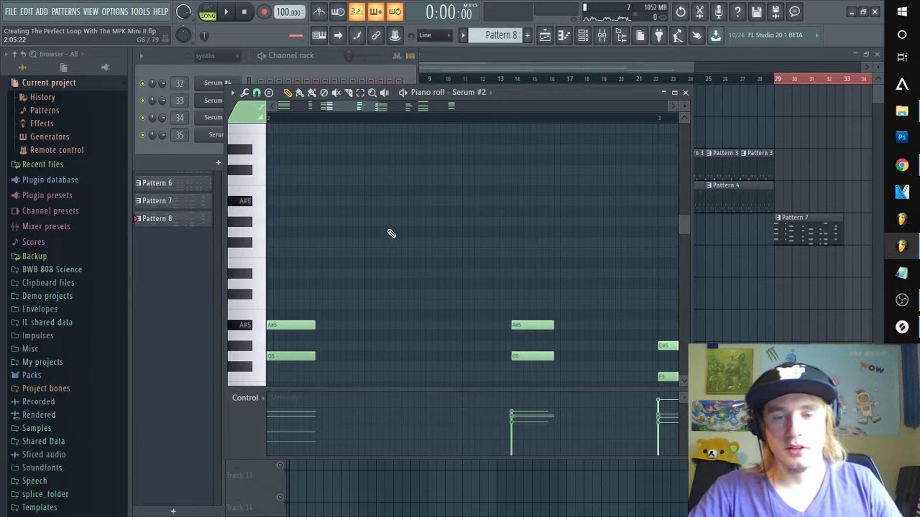
{"action": "left_click", "coordinate": [454, 71]}
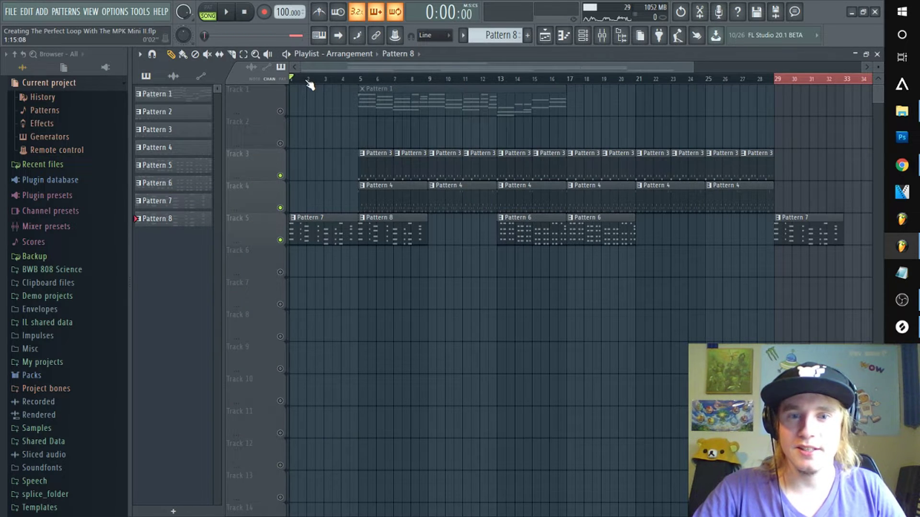
During playback, delete the Pattern 4 clip at bar 5 and move both Pattern 6 clips to Track 6 starting at bar 9
{"action": "scroll", "coordinate": [309, 84], "scroll_direction": "up", "scroll_amount": 2}
{"action": "key", "text": "space"}
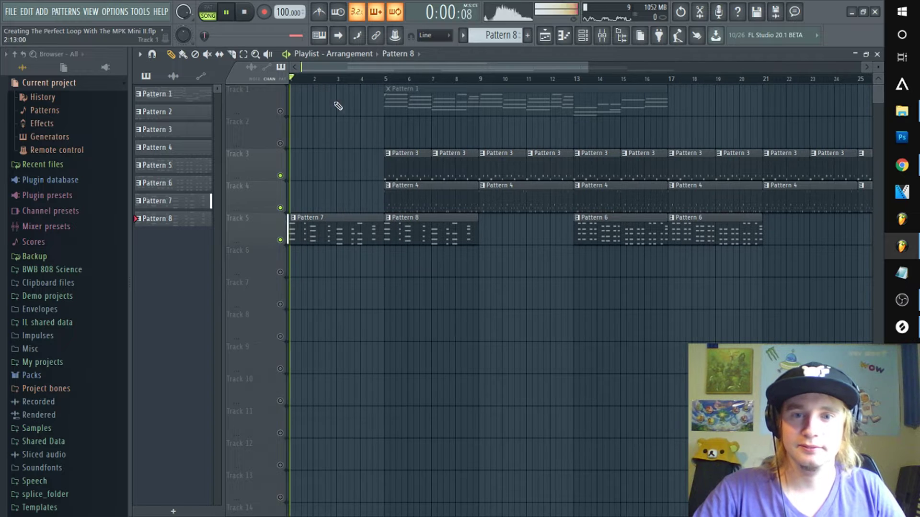
{"action": "right_click", "coordinate": [412, 198]}
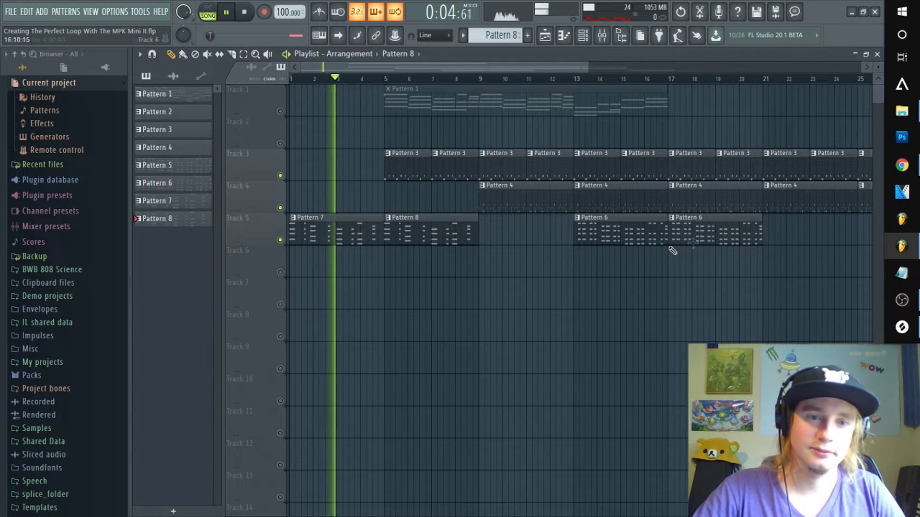
{"action": "left_click_drag", "start_coordinate": [764, 276], "coordinate": [501, 271]}
{"action": "left_click", "coordinate": [280, 272]}
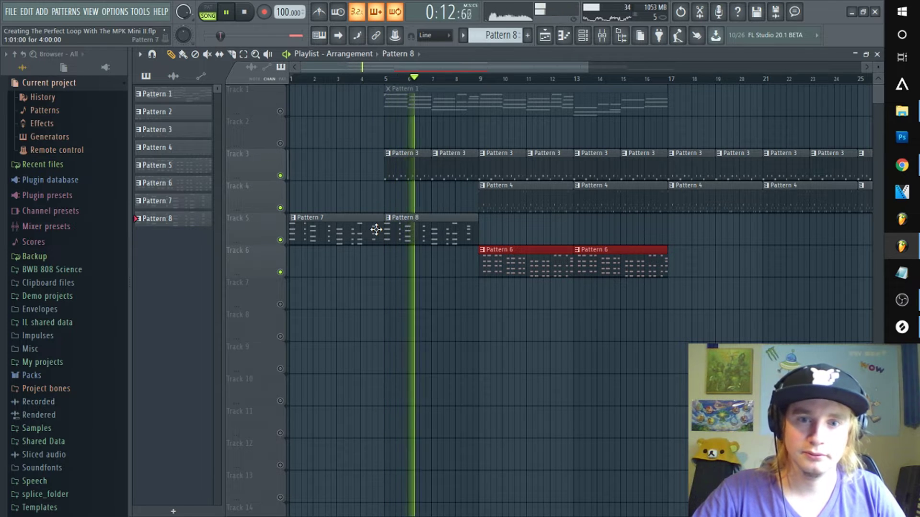
Copy two Pattern 3 clips to bar 1 on Track 3 and the Pattern 7 and 8 clips to bar 9 on Track 5
{"action": "left_click_drag", "start_coordinate": [466, 194], "coordinate": [306, 163]}
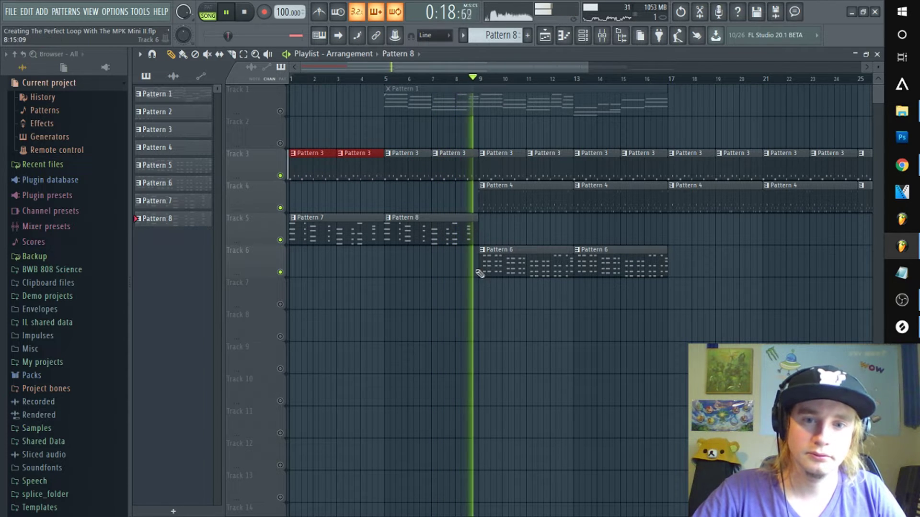
{"action": "left_click_drag", "start_coordinate": [486, 245], "coordinate": [327, 218]}
{"action": "left_click_drag", "start_coordinate": [318, 227], "coordinate": [507, 230]}
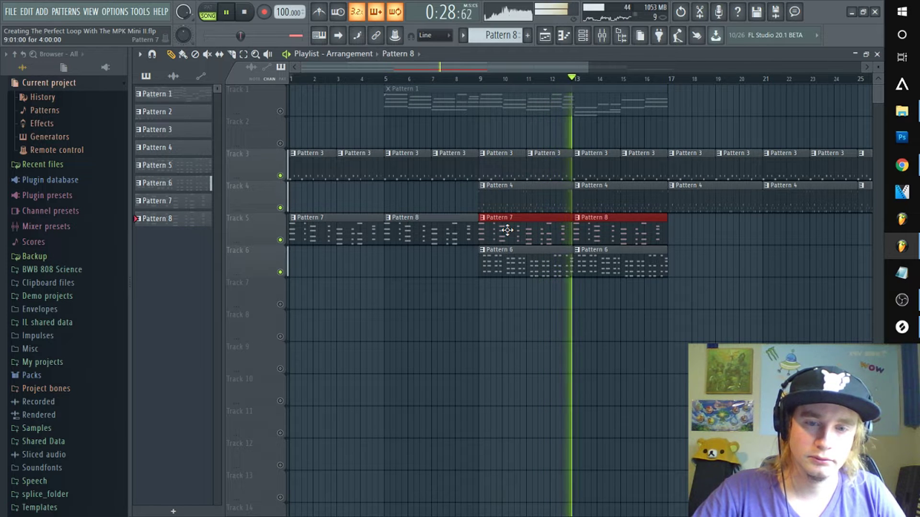
Replace the Pattern 7 clip at bar 9 on Track 5 with a Pattern 8 clip
{"action": "right_click", "coordinate": [507, 230]}
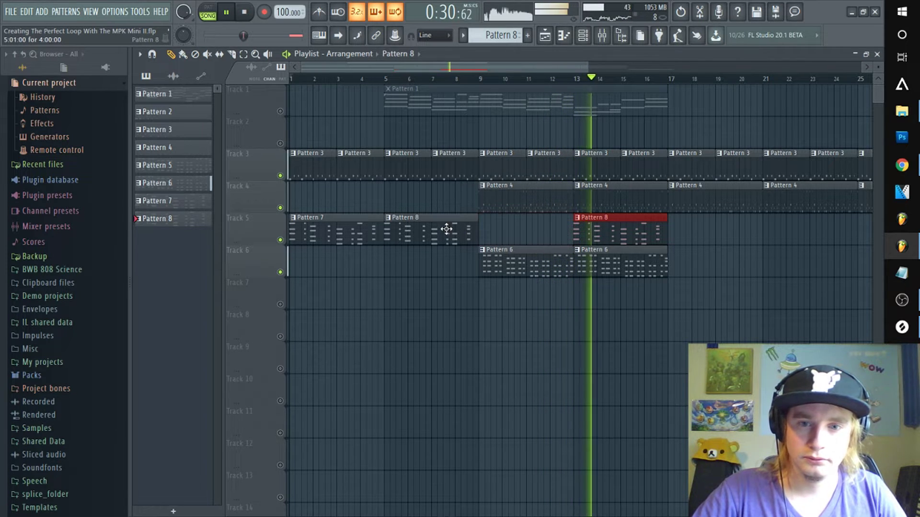
{"action": "left_click", "coordinate": [486, 231]}
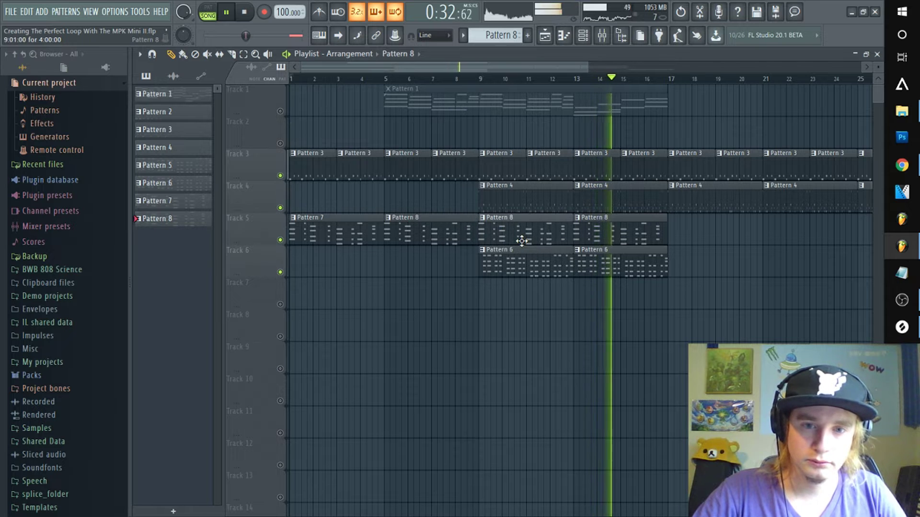
Remove the Pattern 8 clip at bar 5 on Track 5 and move the Pattern 7 clip from bar 1 into its place
{"action": "right_click", "coordinate": [424, 235]}
{"action": "left_click_drag", "start_coordinate": [336, 234], "coordinate": [424, 230]}
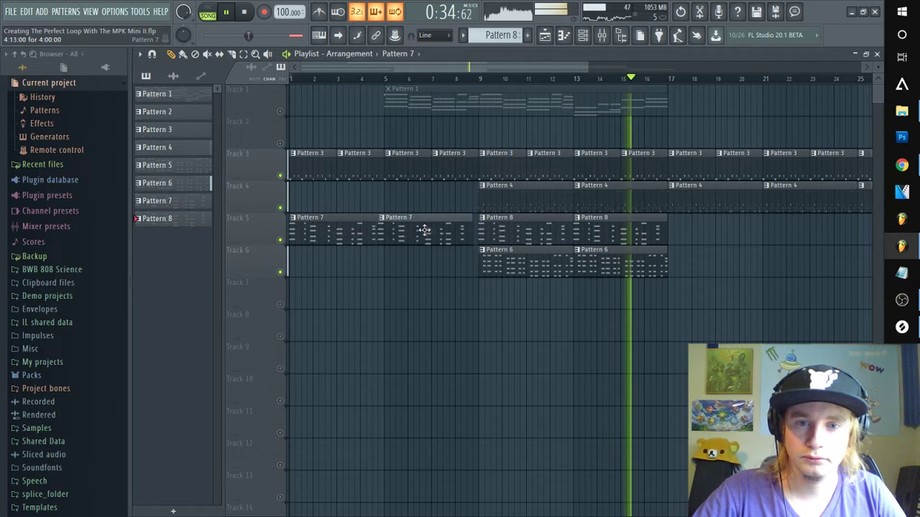
{"action": "right_click", "coordinate": [418, 235]}
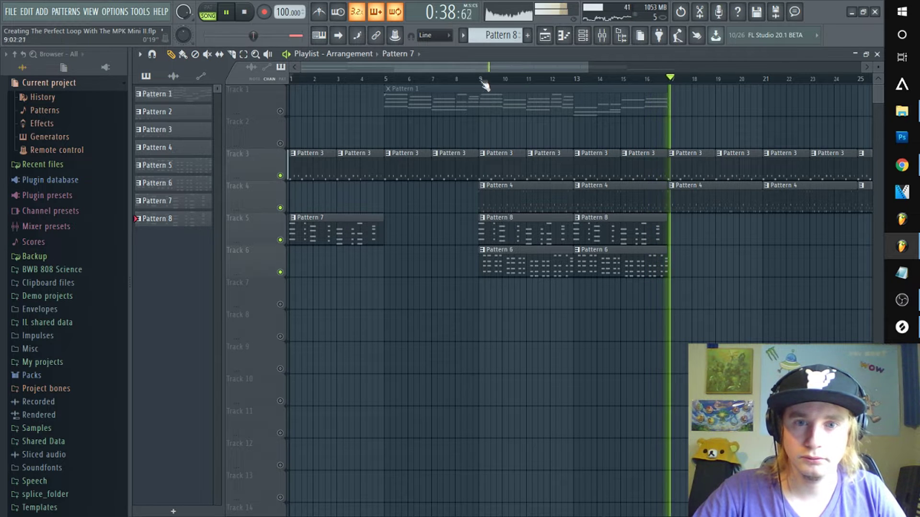
{"action": "left_click_drag", "start_coordinate": [312, 230], "coordinate": [406, 231]}
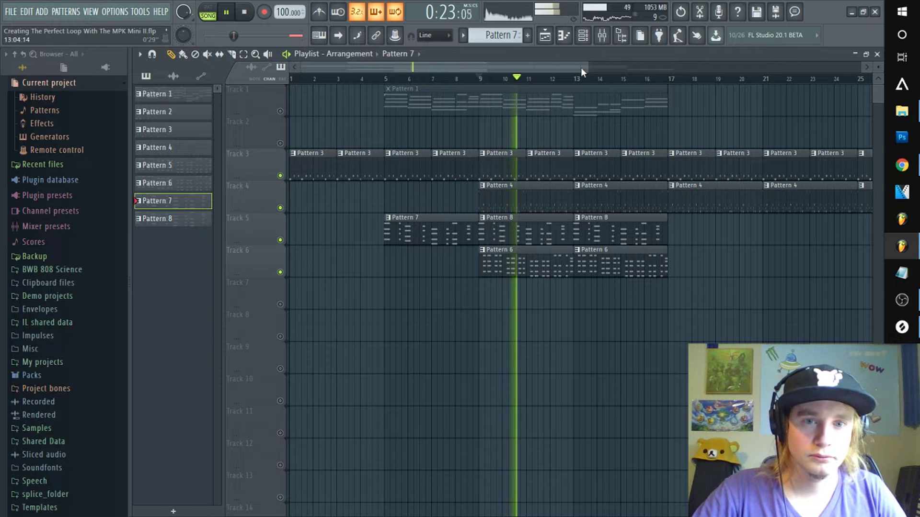
Place a Pattern 8 clip at bar 1 on Track 5, then listen to the arrangement from the start and stop playback
{"action": "left_click", "coordinate": [521, 233]}
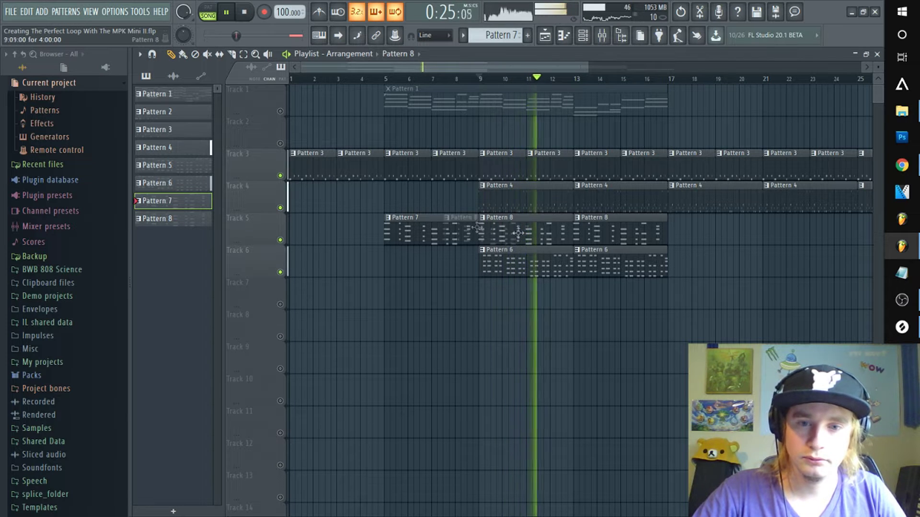
{"action": "left_click", "coordinate": [294, 232]}
{"action": "left_click", "coordinate": [292, 79]}
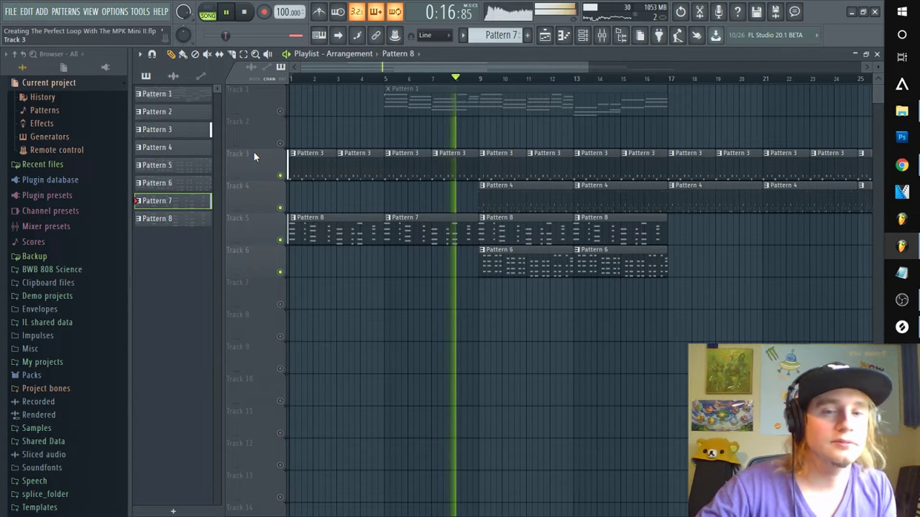
{"action": "scroll", "coordinate": [483, 82], "scroll_direction": "up", "scroll_amount": 3}
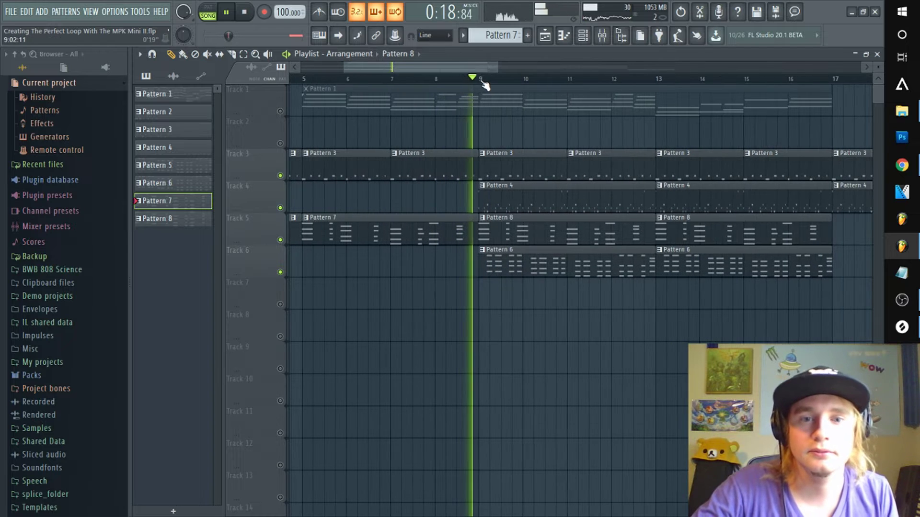
{"action": "left_click_drag", "start_coordinate": [451, 67], "coordinate": [484, 67]}
{"action": "key", "text": "space"}
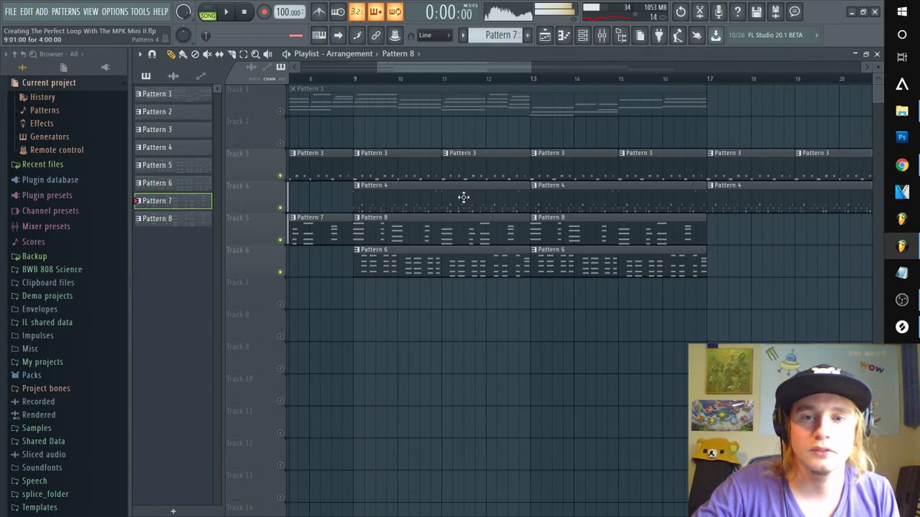
Check the mixer and open the Serum #3 instrument from the channel rack
{"action": "left_click", "coordinate": [602, 36]}
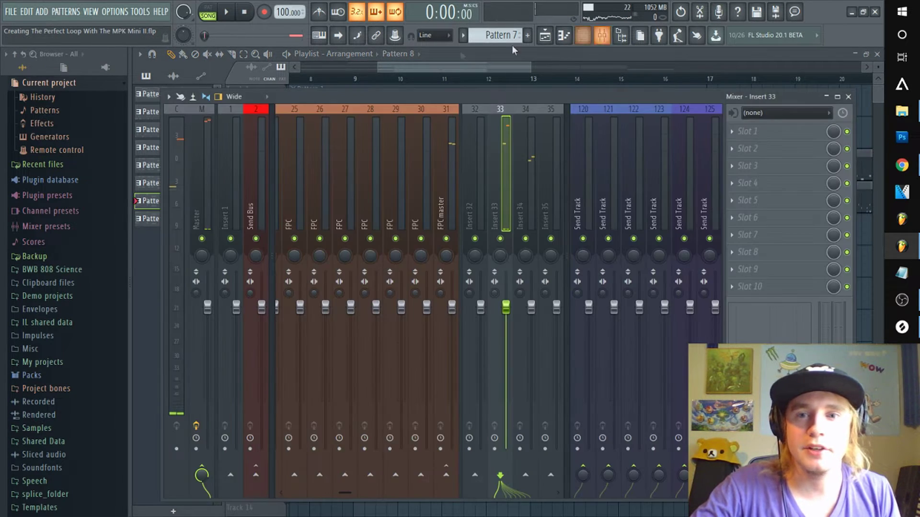
{"action": "left_click", "coordinate": [601, 35]}
{"action": "left_click", "coordinate": [582, 35]}
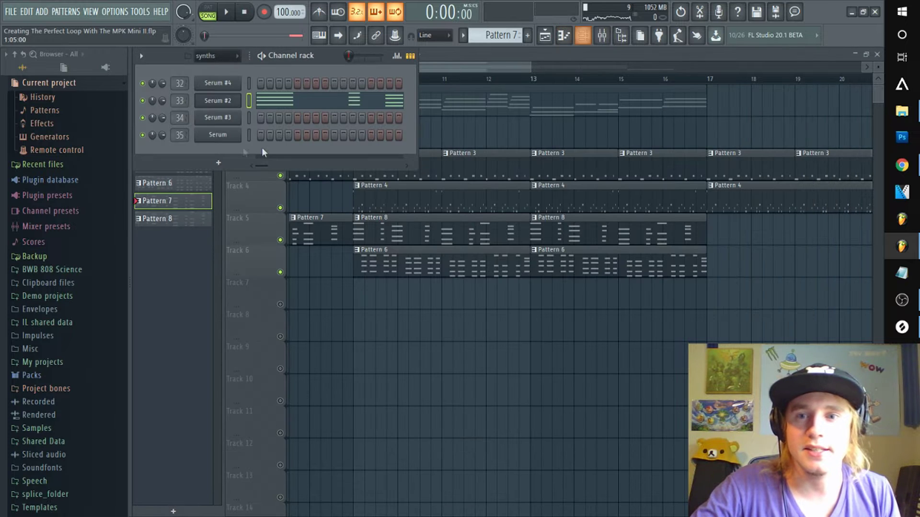
{"action": "left_click", "coordinate": [233, 120]}
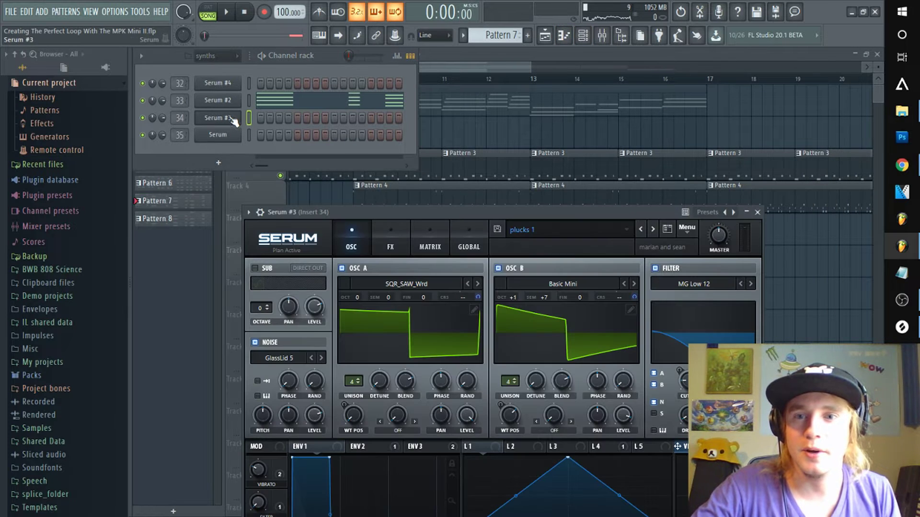
Set a playlist time selection from bar 9 to bar 17 covering the full layered section
{"action": "left_click", "coordinate": [526, 82]}
{"action": "key", "text": "space"}
{"action": "left_click_drag", "start_coordinate": [353, 78], "coordinate": [700, 104]}
{"action": "key", "text": "space"}
Open the Serum #2 instrument from the channel rack and play the selected section
{"action": "left_click", "coordinate": [587, 41]}
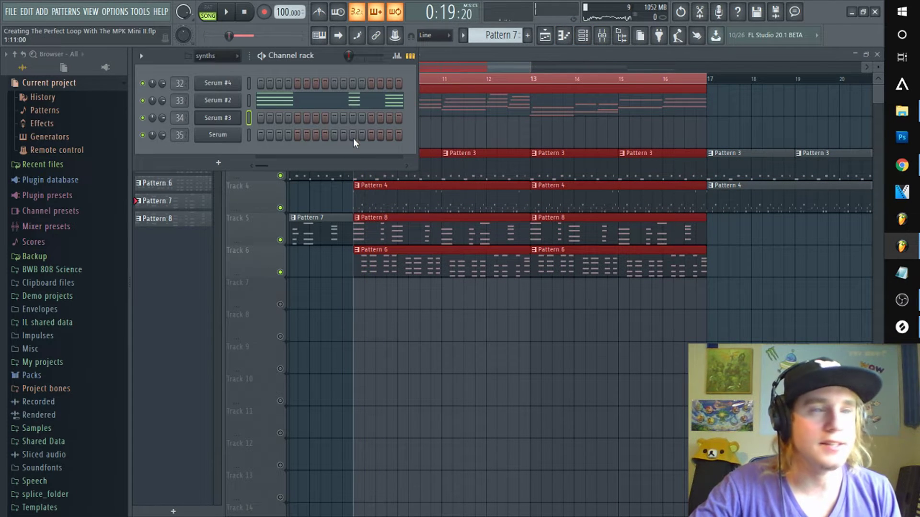
{"action": "left_click", "coordinate": [220, 101]}
{"action": "key", "text": "space"}
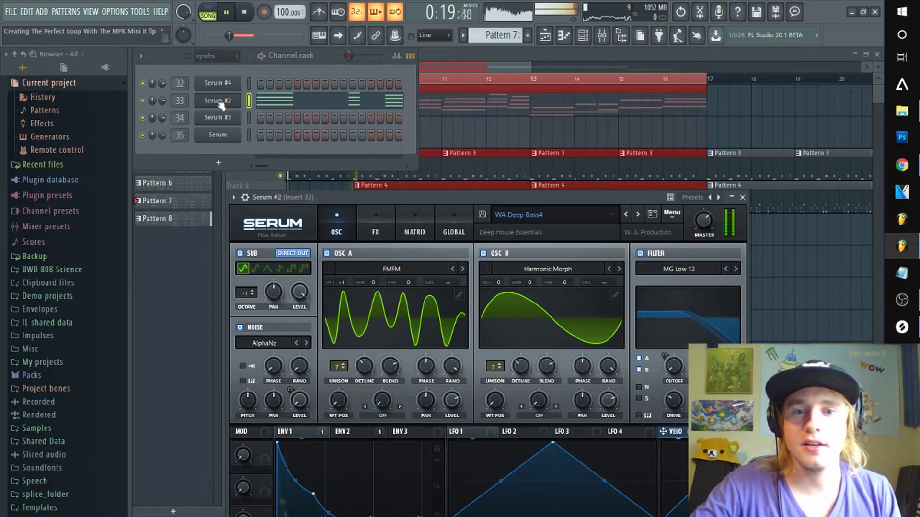
Reopen Serum #3, examine oscillator B's octave and semitone settings during playback, and reposition its window to show the whole synth
{"action": "left_click", "coordinate": [218, 117]}
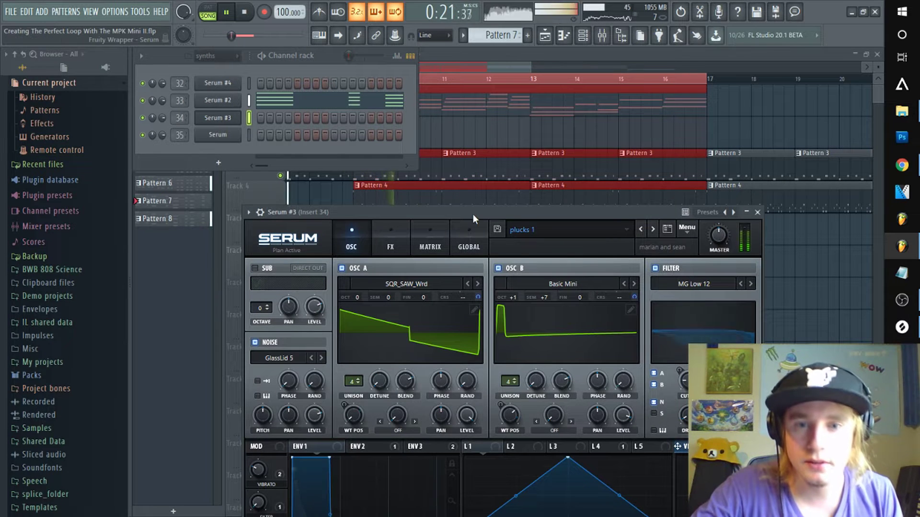
{"action": "mouse_move", "coordinate": [514, 297]}
{"action": "left_mouse_down"}
{"action": "mouse_move", "coordinate": [513, 307]}
{"action": "mouse_move", "coordinate": [515, 291]}
{"action": "left_mouse_up"}
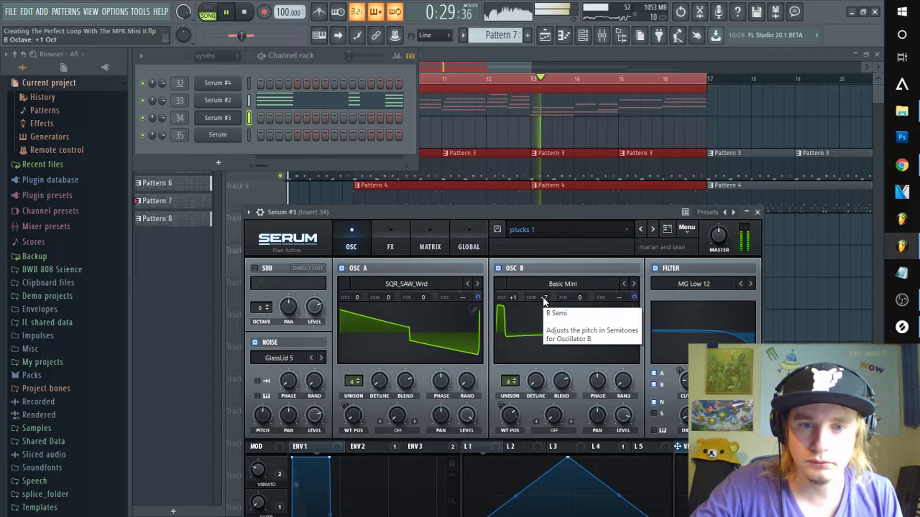
{"action": "left_click_drag", "start_coordinate": [507, 213], "coordinate": [476, 75]}
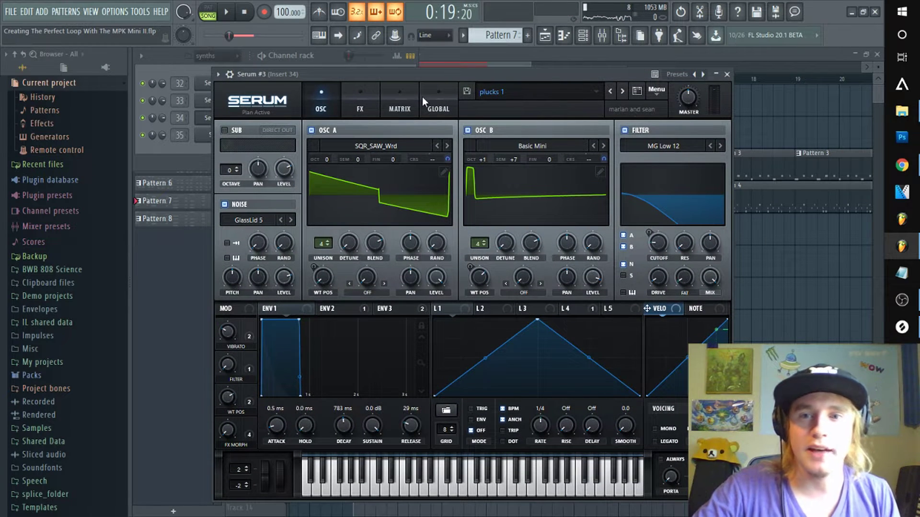
During playback, adjust Serum #3's macros and levels, with WT Pos at about 58%, master volume at 41% and FX Morph at 61%
{"action": "key", "text": "space"}
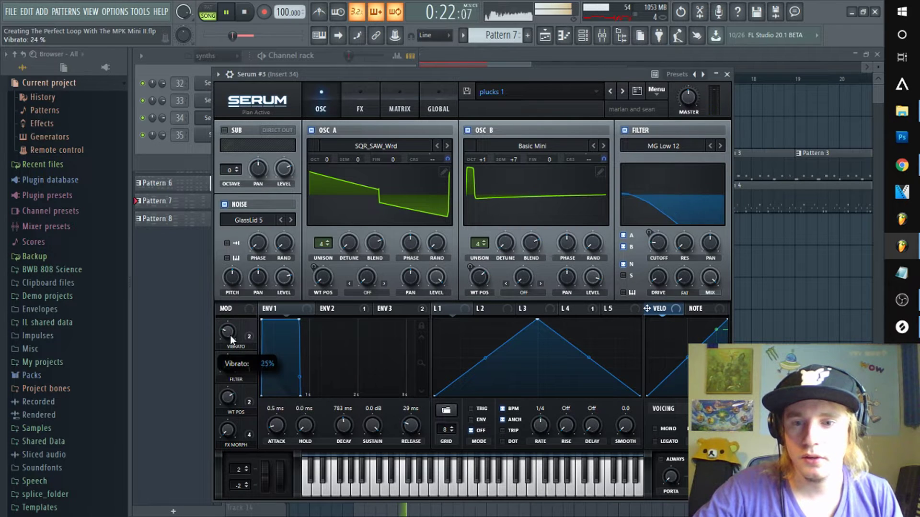
{"action": "left_click_drag", "start_coordinate": [225, 365], "coordinate": [239, 400]}
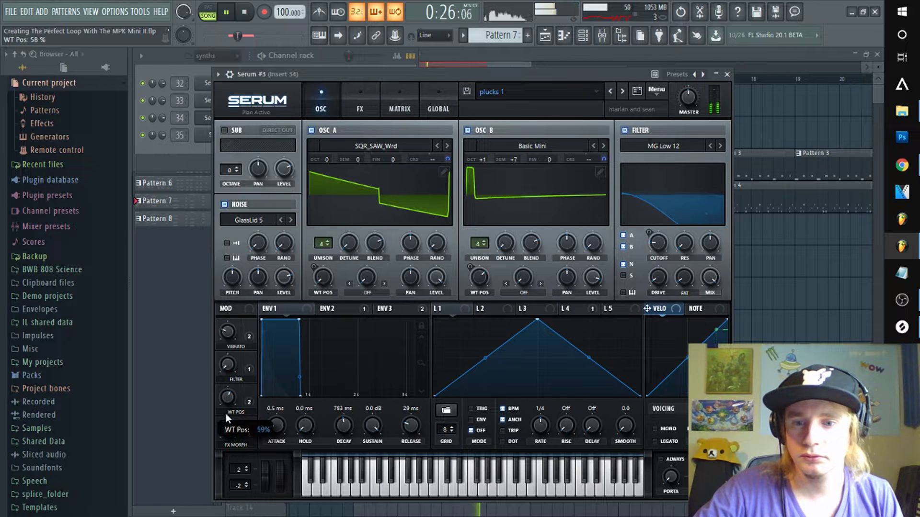
{"action": "left_click_drag", "start_coordinate": [229, 332], "coordinate": [234, 309]}
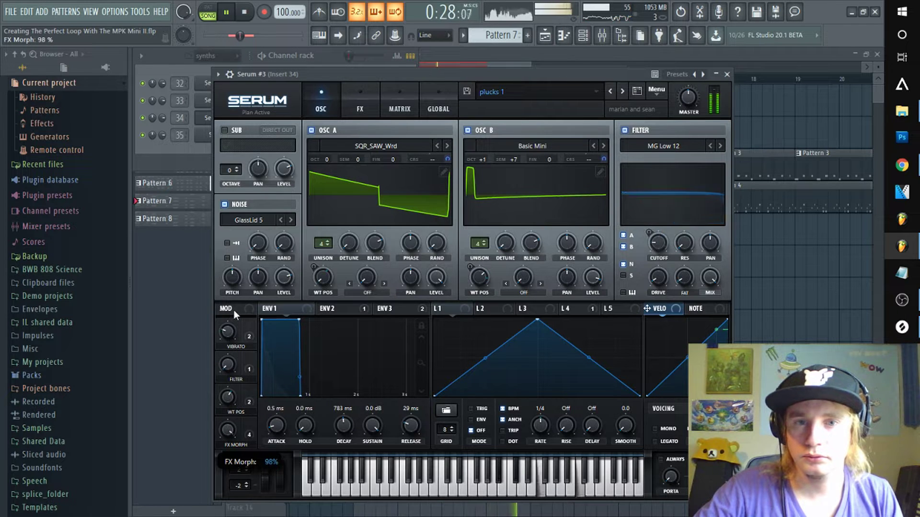
{"action": "mouse_move", "coordinate": [693, 99]}
{"action": "left_mouse_down"}
{"action": "mouse_move", "coordinate": [692, 123]}
{"action": "mouse_move", "coordinate": [682, 85]}
{"action": "left_mouse_up"}
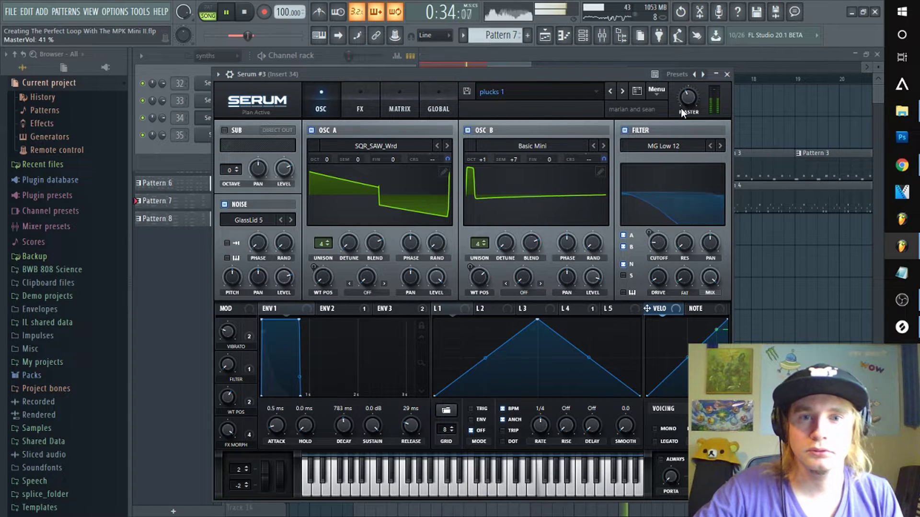
{"action": "left_click_drag", "start_coordinate": [232, 427], "coordinate": [237, 467]}
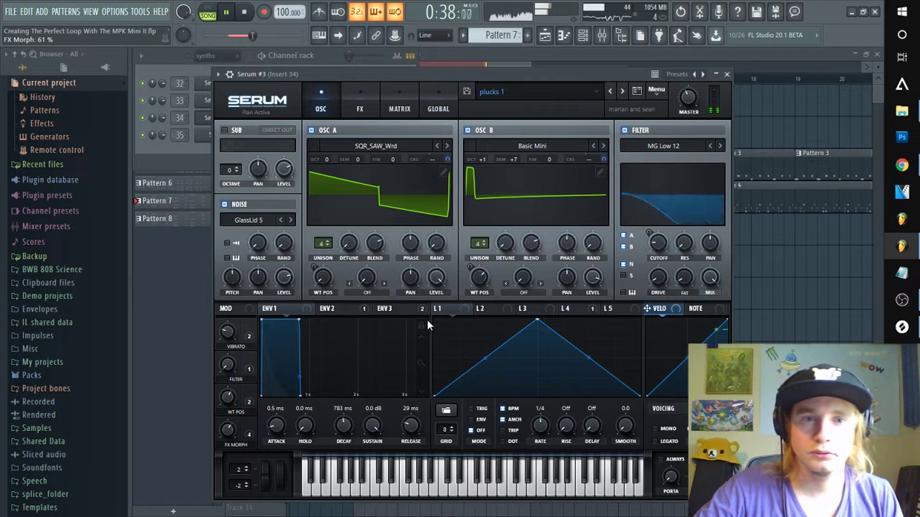
Close the synth, open the mixer and load Fruity Parametric EQ 2 into the first effect slot of send track 120
{"action": "left_click", "coordinate": [509, 53]}
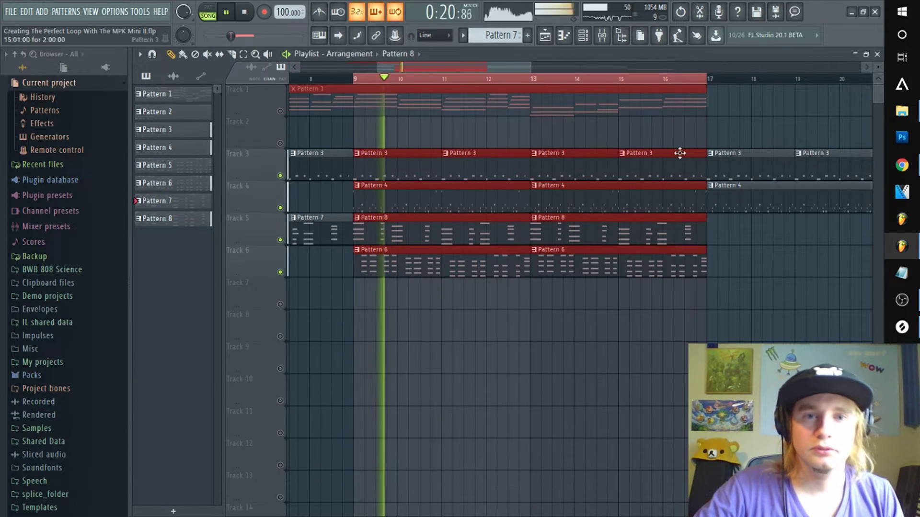
{"action": "left_click", "coordinate": [603, 36]}
{"action": "left_click", "coordinate": [576, 191]}
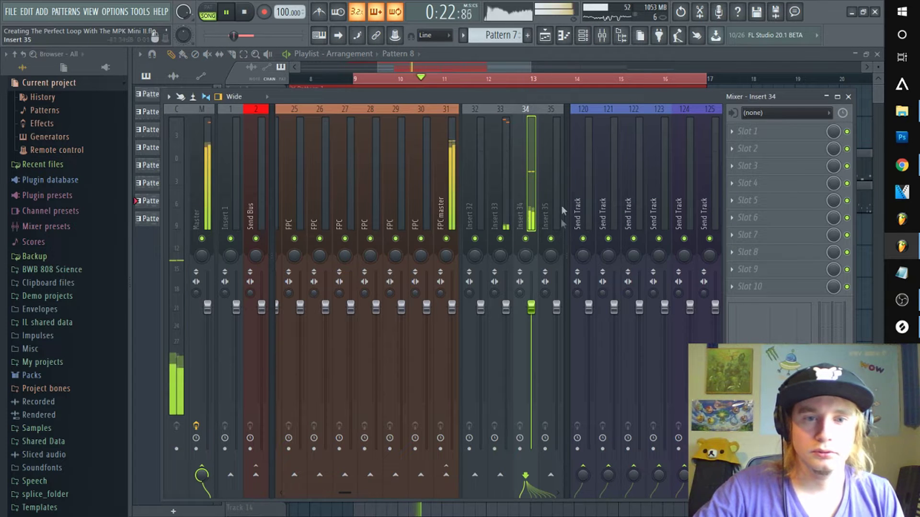
{"action": "left_click", "coordinate": [732, 132]}
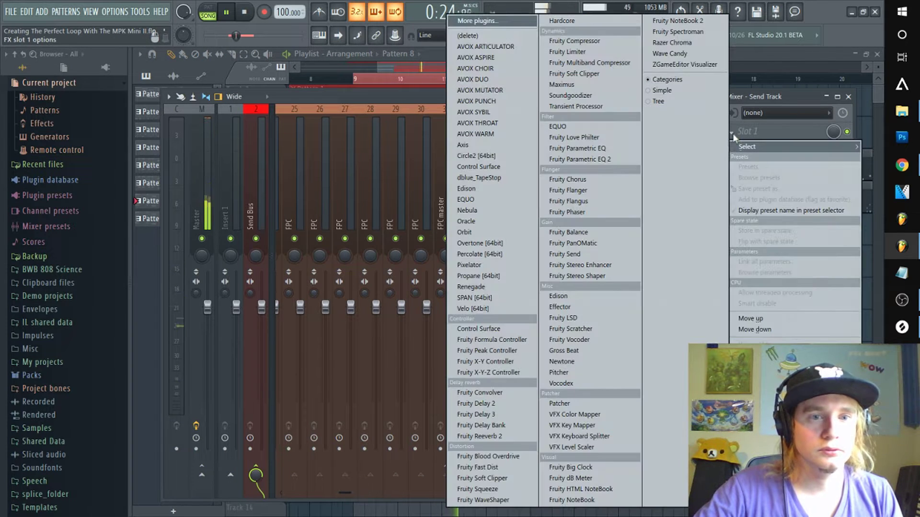
{"action": "left_click", "coordinate": [599, 160]}
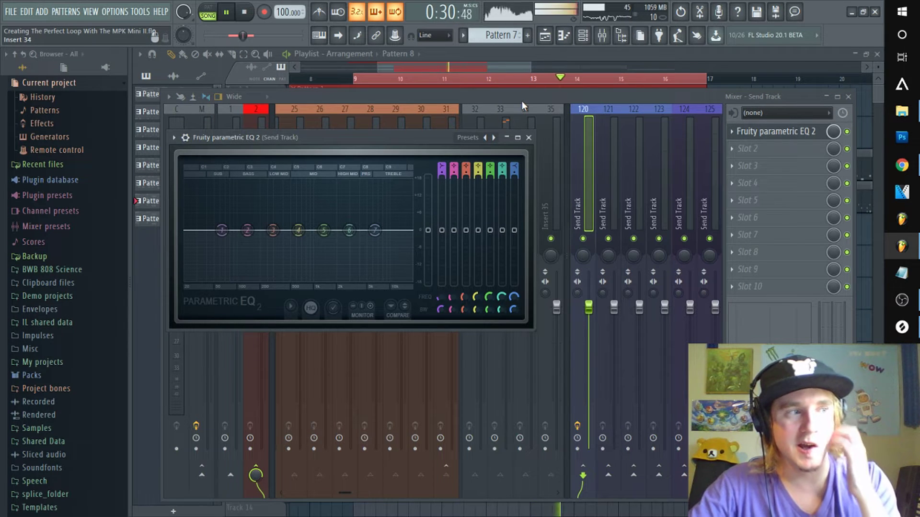
Load Fruity Parametric EQ 2 into the first effect slot of send track 121
{"action": "left_click", "coordinate": [605, 151]}
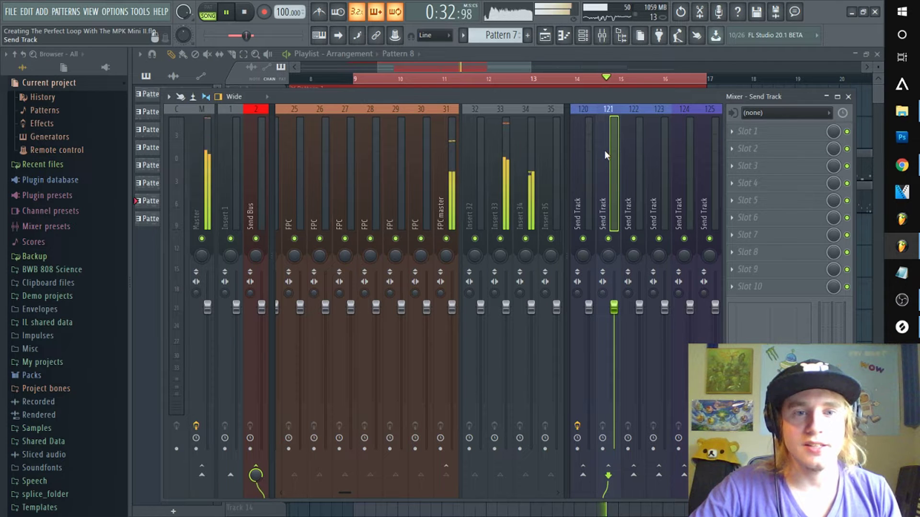
{"action": "left_click", "coordinate": [732, 133]}
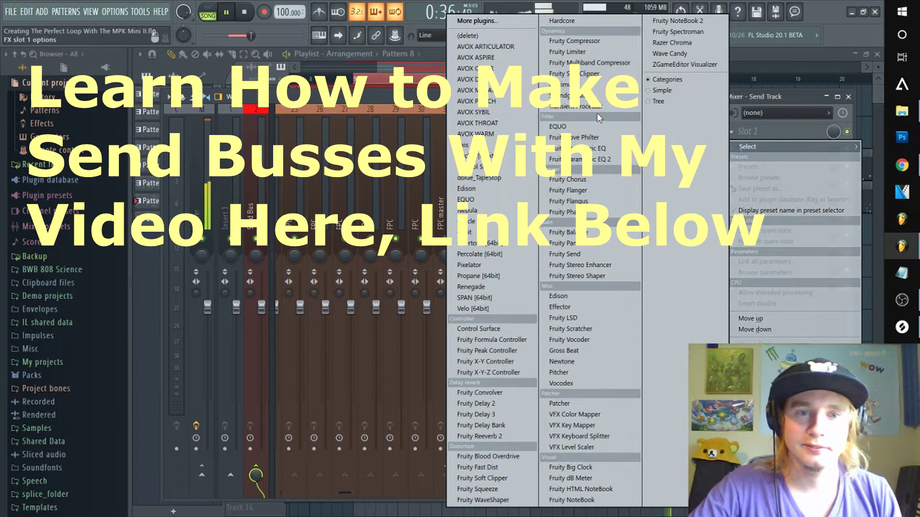
{"action": "left_click", "coordinate": [594, 159]}
Apply the PreQ RevDelay preset to the parametric EQ on send track 120
{"action": "left_click", "coordinate": [581, 154]}
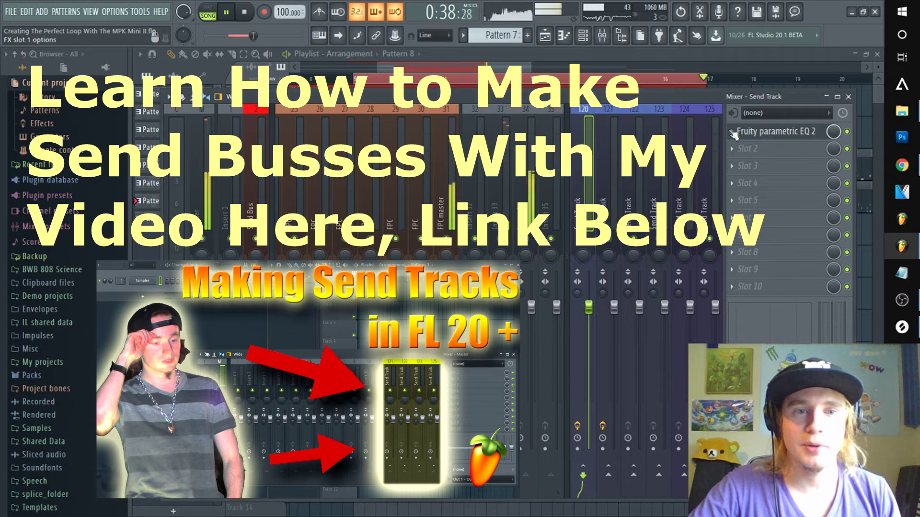
{"action": "left_click", "coordinate": [745, 135]}
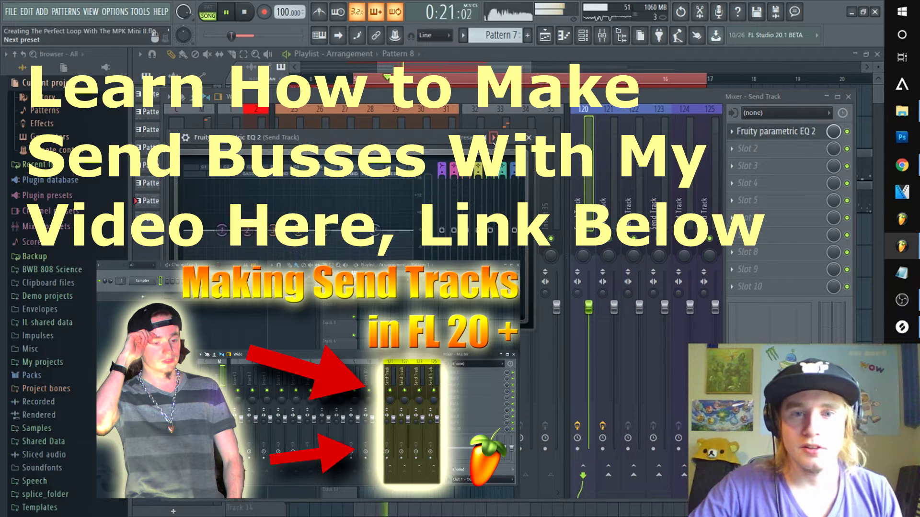
{"action": "left_click", "coordinate": [494, 137]}
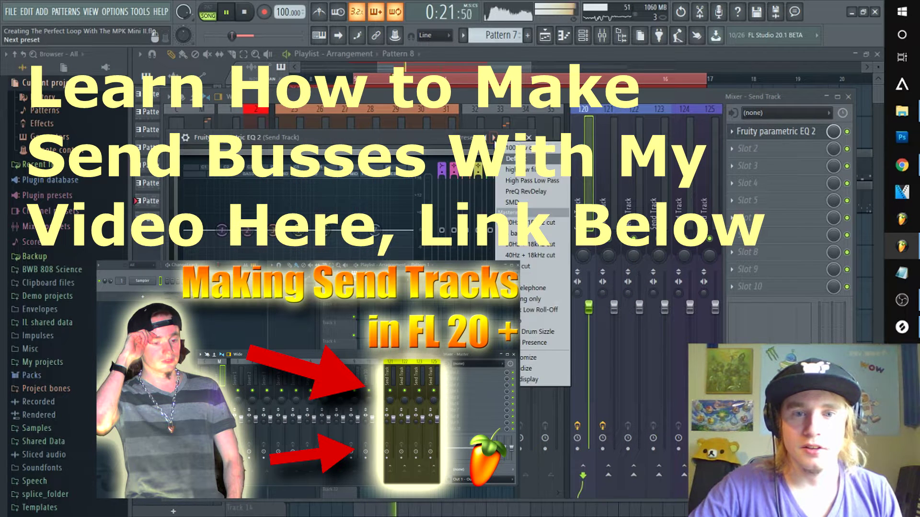
{"action": "left_click", "coordinate": [536, 193]}
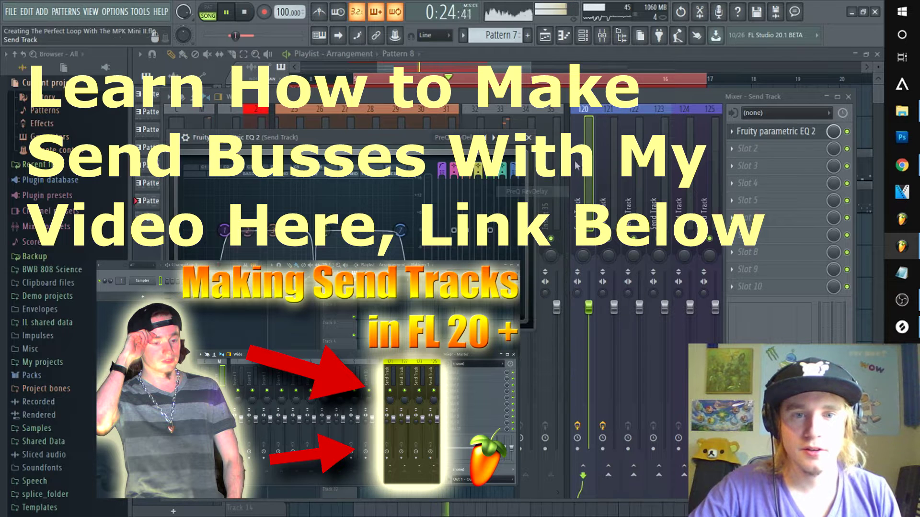
Apply the PreQ RevDelay preset to the parametric EQ on send track 121
{"action": "left_click", "coordinate": [609, 151]}
{"action": "left_click", "coordinate": [746, 132]}
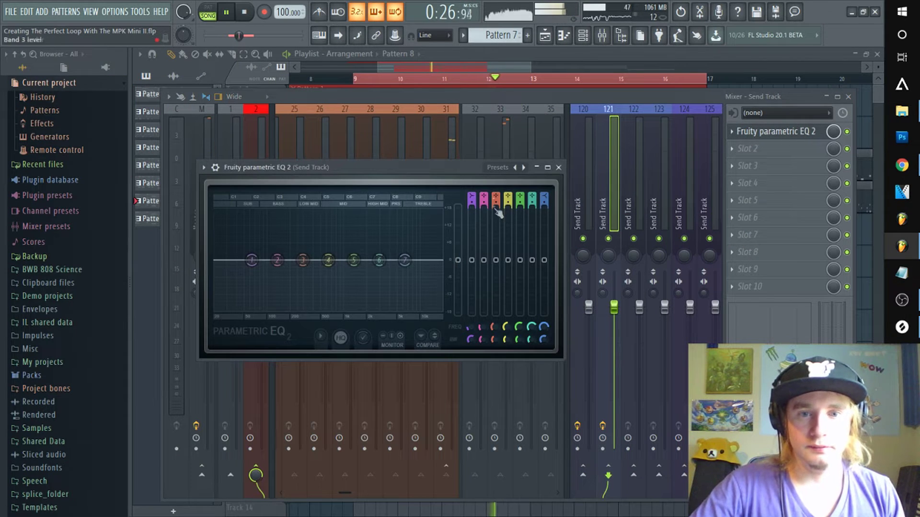
{"action": "left_click", "coordinate": [521, 172]}
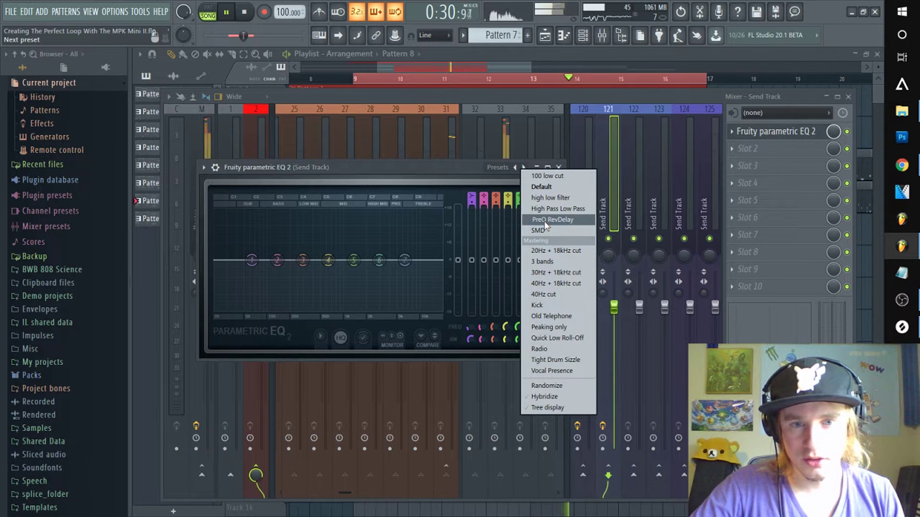
{"action": "left_click", "coordinate": [545, 221]}
Add Fruity Delay Bank to slot 2 of send track 120 and load its Mr Future bass man preset
{"action": "left_click", "coordinate": [587, 190]}
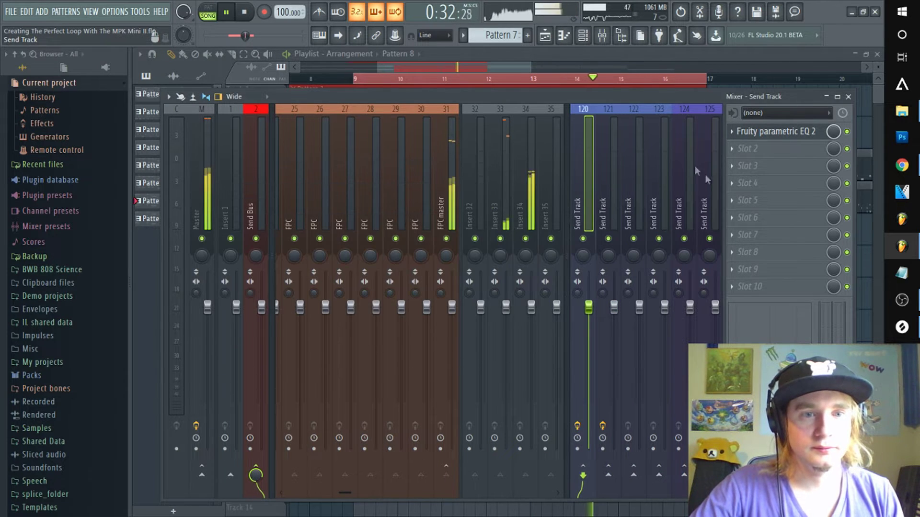
{"action": "left_click", "coordinate": [736, 156]}
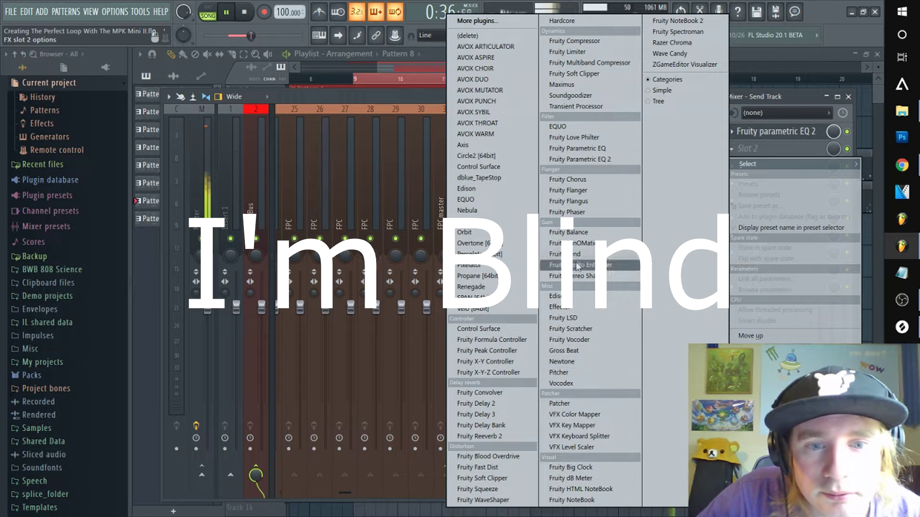
{"action": "left_click", "coordinate": [493, 425]}
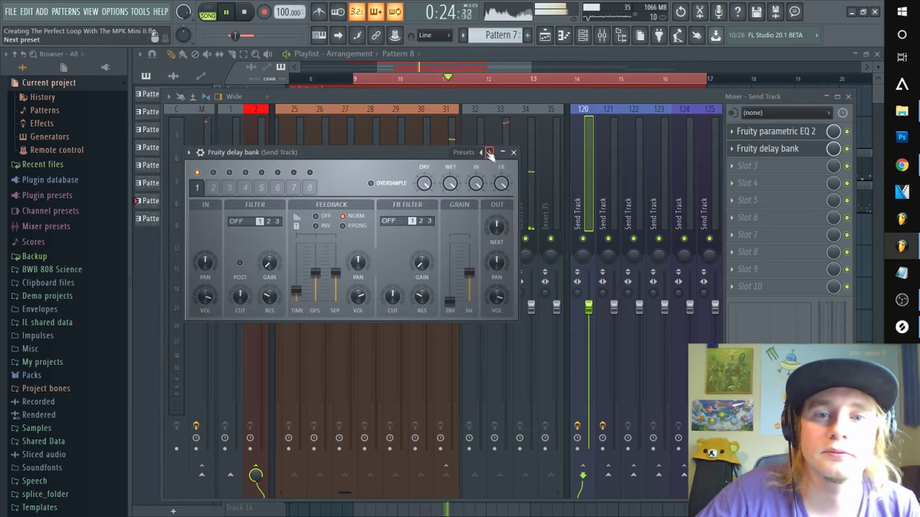
{"action": "left_click", "coordinate": [489, 153]}
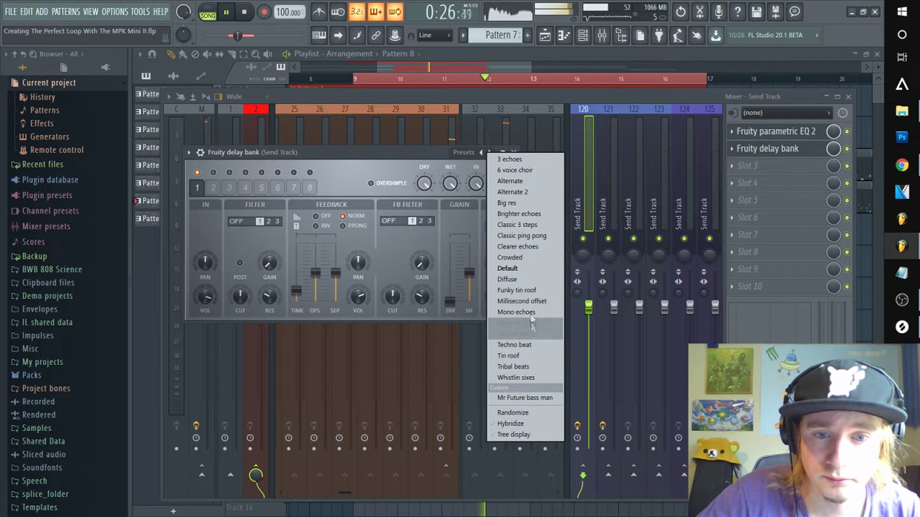
{"action": "left_click", "coordinate": [516, 397]}
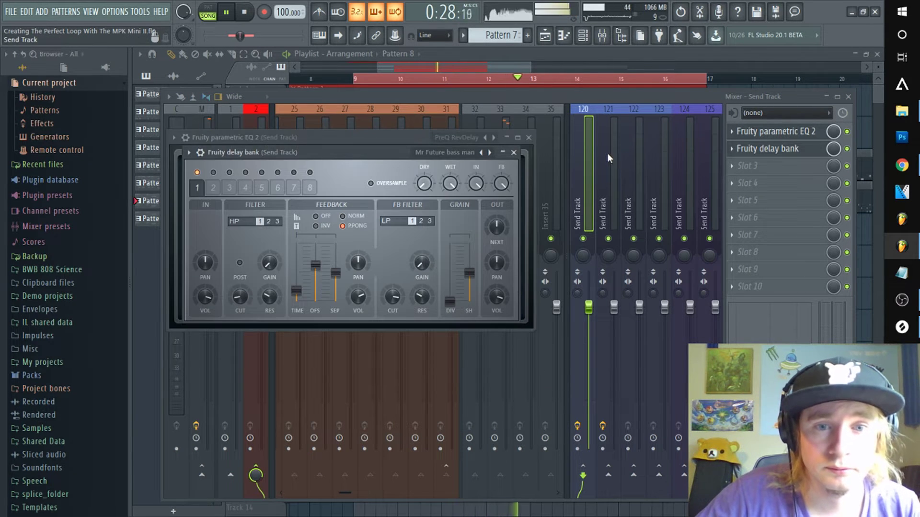
Add Fruity Reeverb 2 to slot 2 of send track 121 and load the Future Bass Mans Reverb preset
{"action": "key", "text": "ctrl+z"}
{"action": "left_click", "coordinate": [736, 149]}
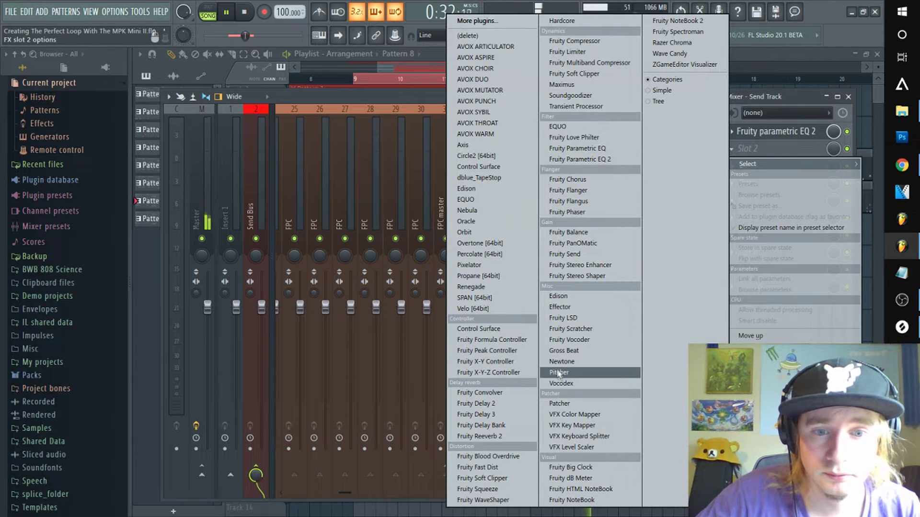
{"action": "left_click", "coordinate": [487, 436]}
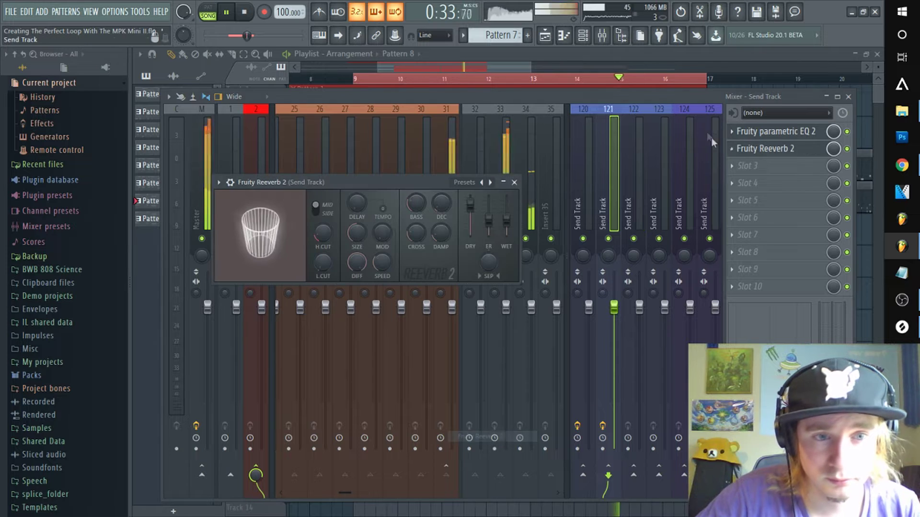
{"action": "left_click", "coordinate": [489, 182]}
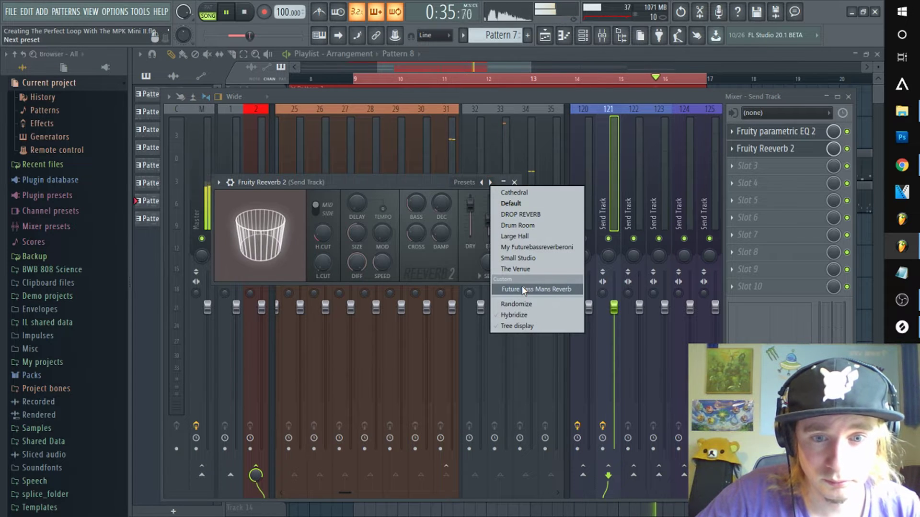
{"action": "left_click", "coordinate": [521, 286]}
Adjust the reverb's room size, set its stereo separation to 22%, and close the effect windows
{"action": "left_click_drag", "start_coordinate": [357, 232], "coordinate": [357, 220]}
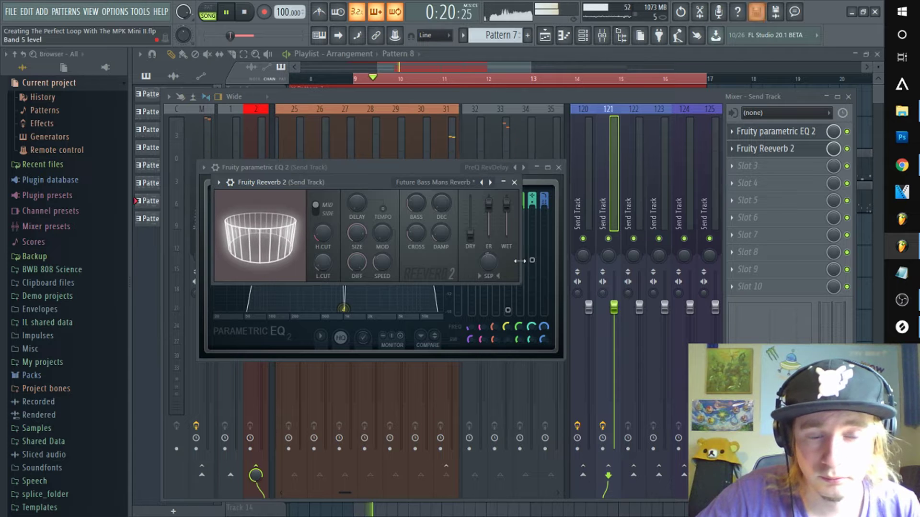
{"action": "left_click_drag", "start_coordinate": [487, 263], "coordinate": [488, 268]}
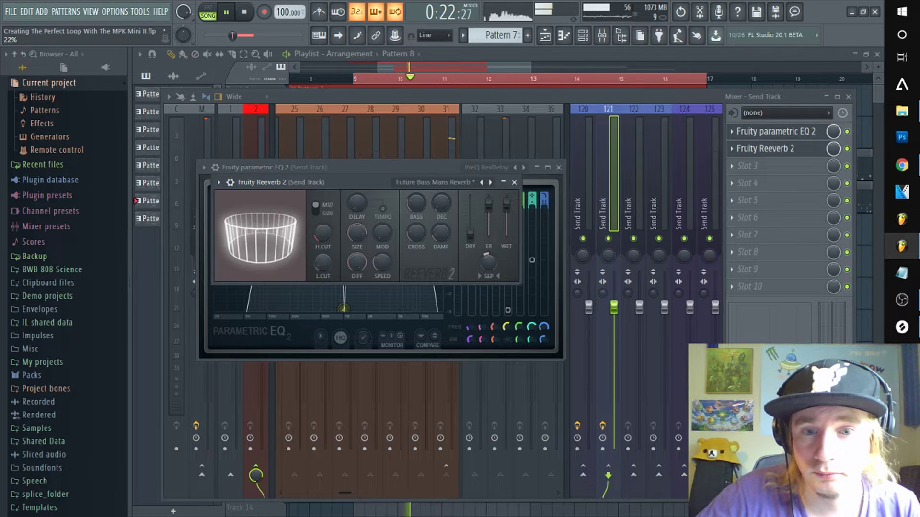
{"action": "left_click", "coordinate": [611, 100]}
Restart playback, solo mixer Insert 33 and unmute Insert 34 so both synth tracks play together
{"action": "key", "text": "space"}
{"action": "left_click_drag", "start_coordinate": [349, 494], "coordinate": [358, 468]}
{"action": "key", "text": "space"}
{"action": "left_click", "coordinate": [401, 173]}
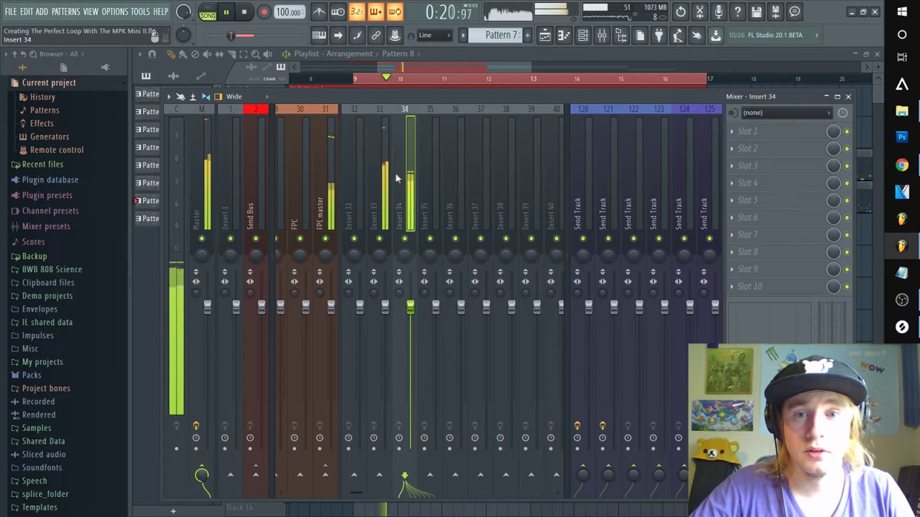
{"action": "left_click", "coordinate": [370, 186]}
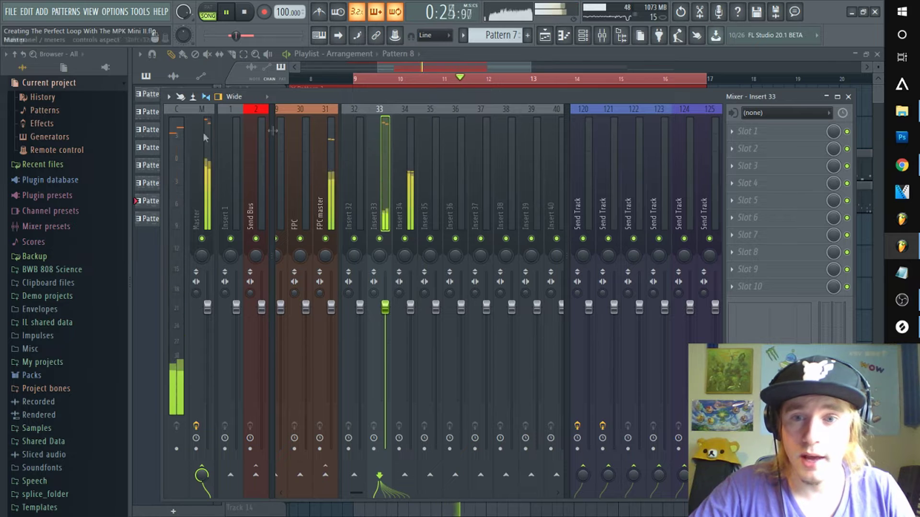
{"action": "right_click", "coordinate": [380, 238]}
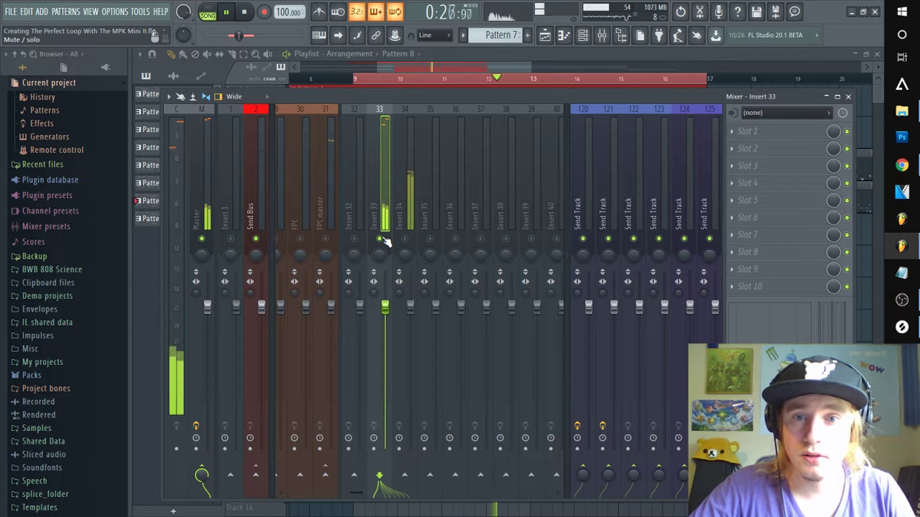
{"action": "left_click", "coordinate": [405, 238]}
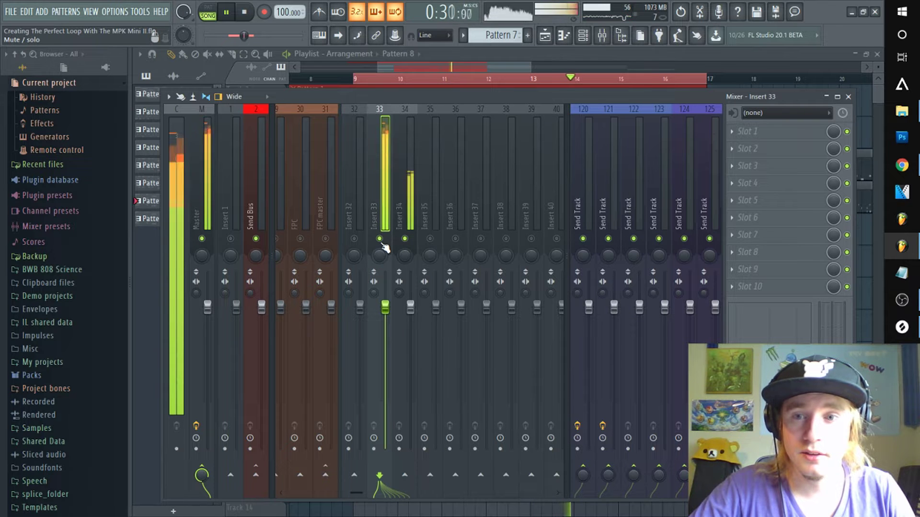
Restart playback and load Fruity Limiter into the first effect slot of Insert 33
{"action": "key", "text": "space"}
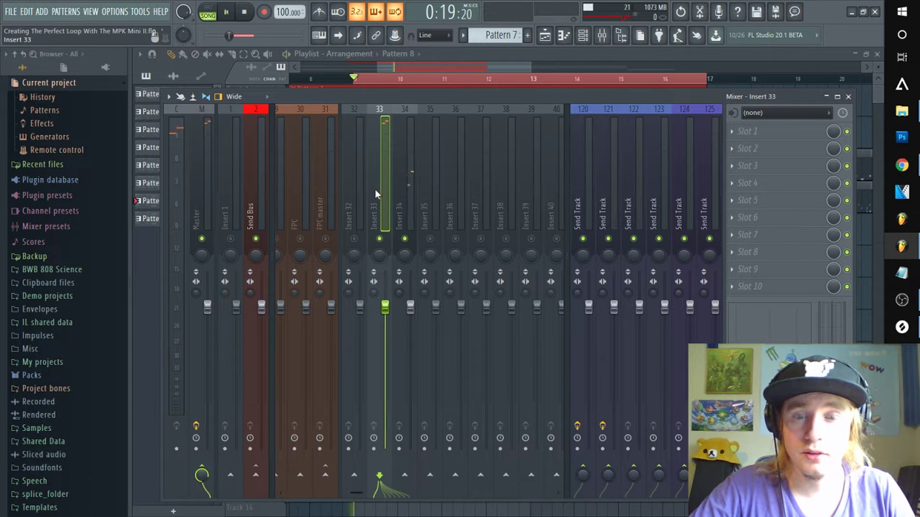
{"action": "key", "text": "space"}
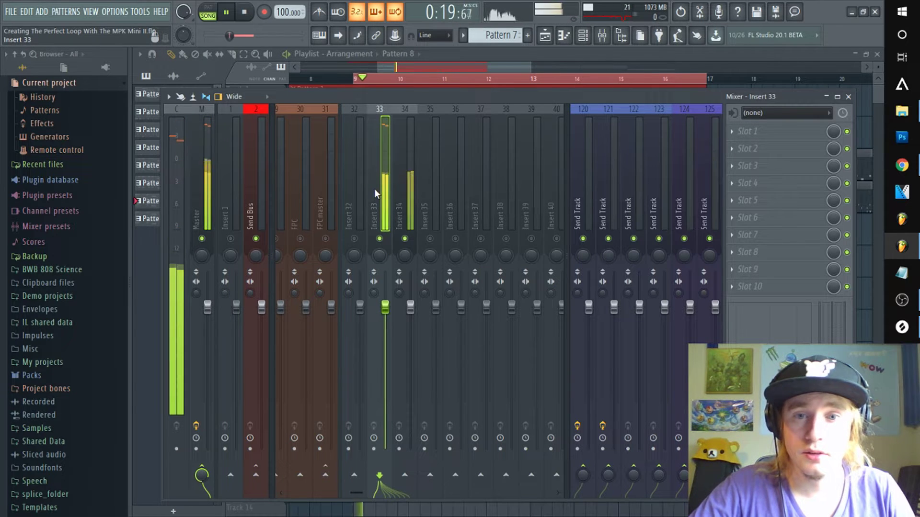
{"action": "left_click", "coordinate": [733, 132]}
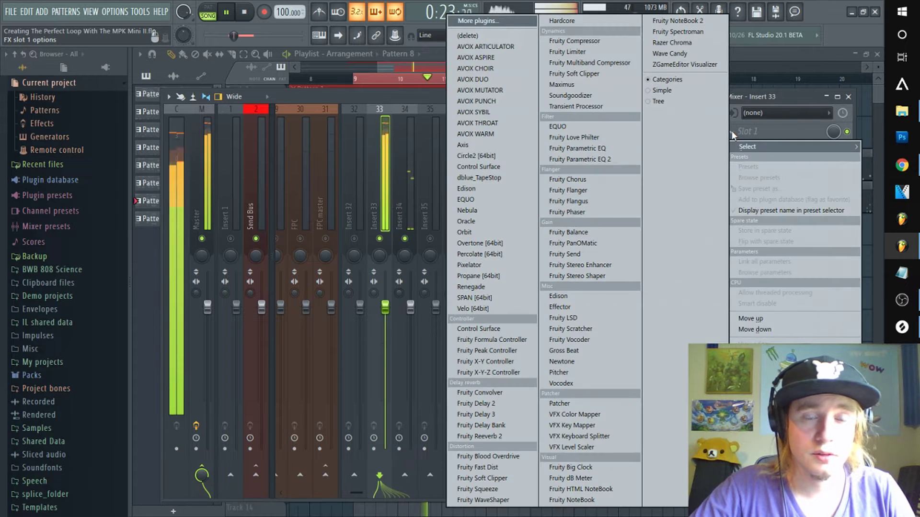
{"action": "left_click", "coordinate": [583, 52]}
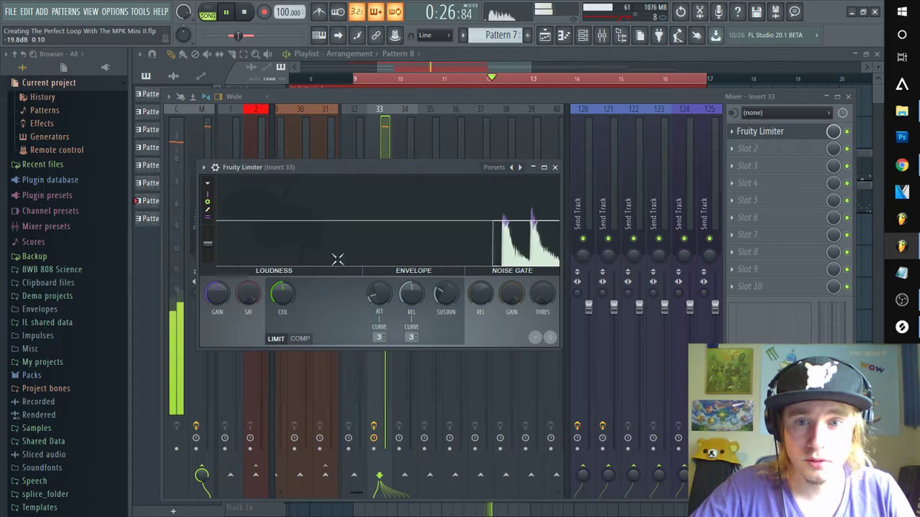
Lower the ceiling of the Fruity Limiter on Insert 33 so it limits the layer's peaks
{"action": "left_click_drag", "start_coordinate": [288, 295], "coordinate": [288, 308]}
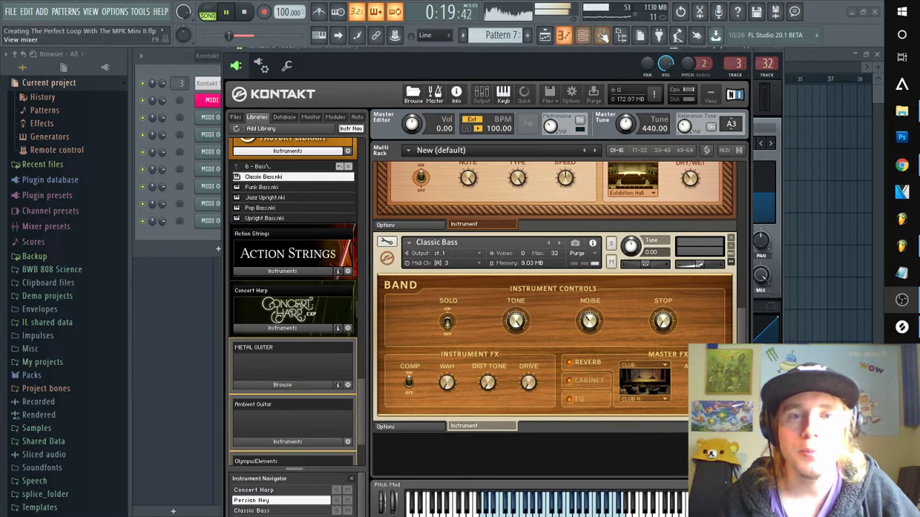
Bring up the mixer, look across the FPC and insert tracks, and inspect the Fruity Limiter on Insert 33
{"action": "left_click", "coordinate": [602, 35]}
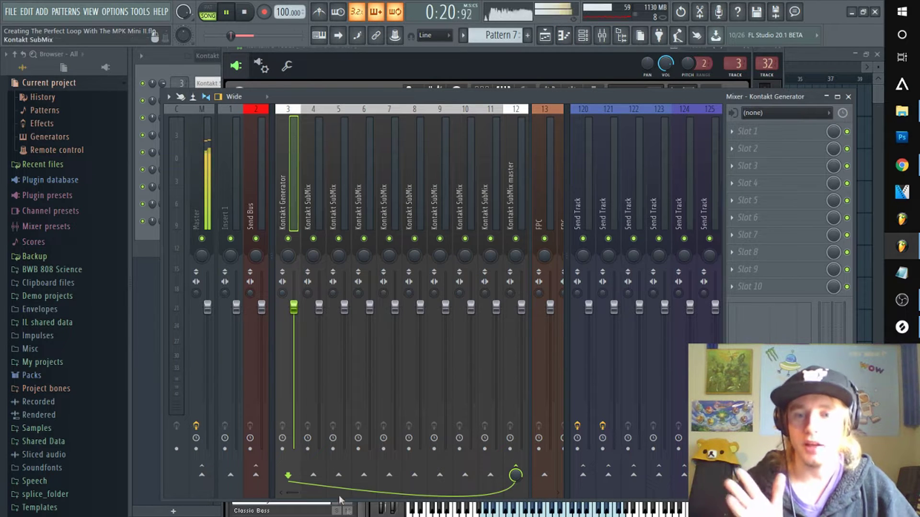
{"action": "left_click_drag", "start_coordinate": [297, 502], "coordinate": [314, 491]}
{"action": "left_click", "coordinate": [389, 192]}
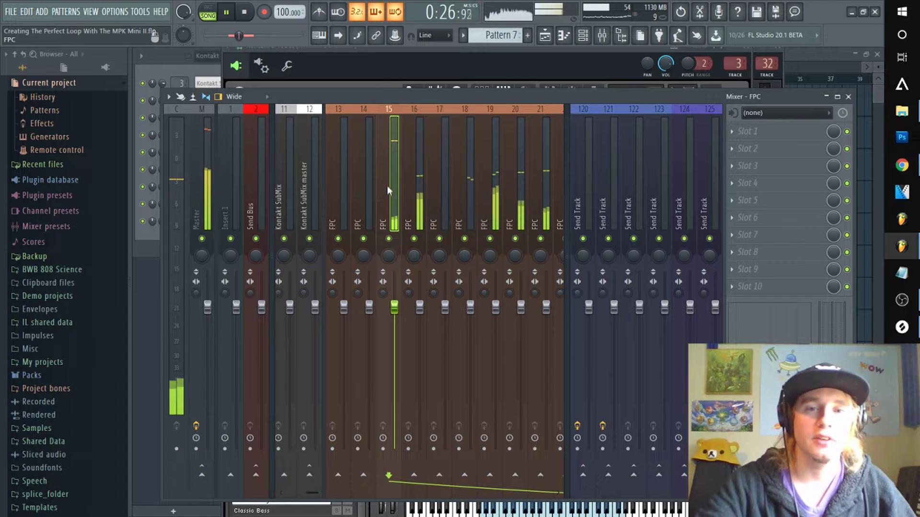
{"action": "left_click_drag", "start_coordinate": [314, 493], "coordinate": [352, 487]}
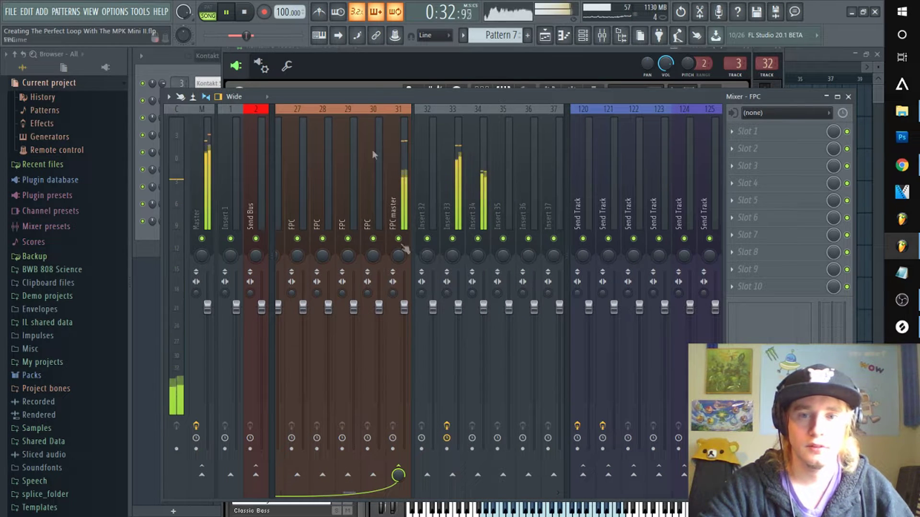
{"action": "left_click", "coordinate": [456, 185]}
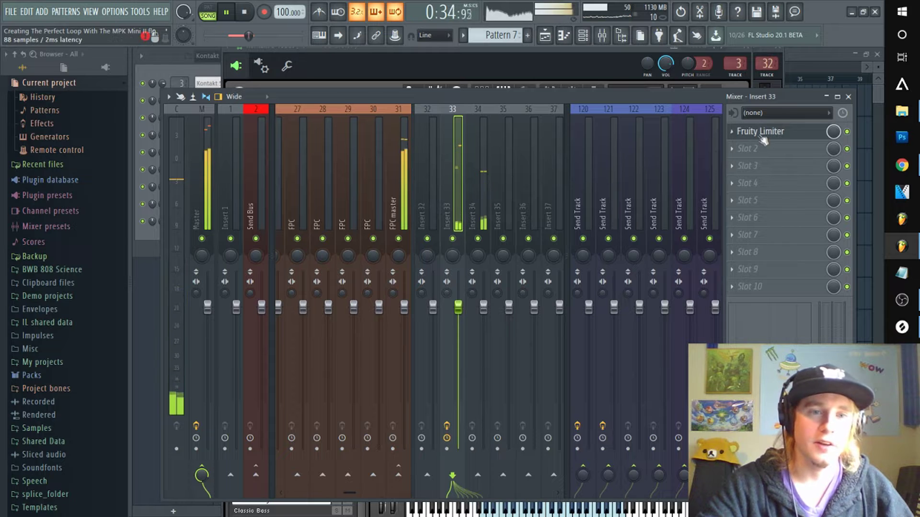
{"action": "left_click", "coordinate": [743, 130]}
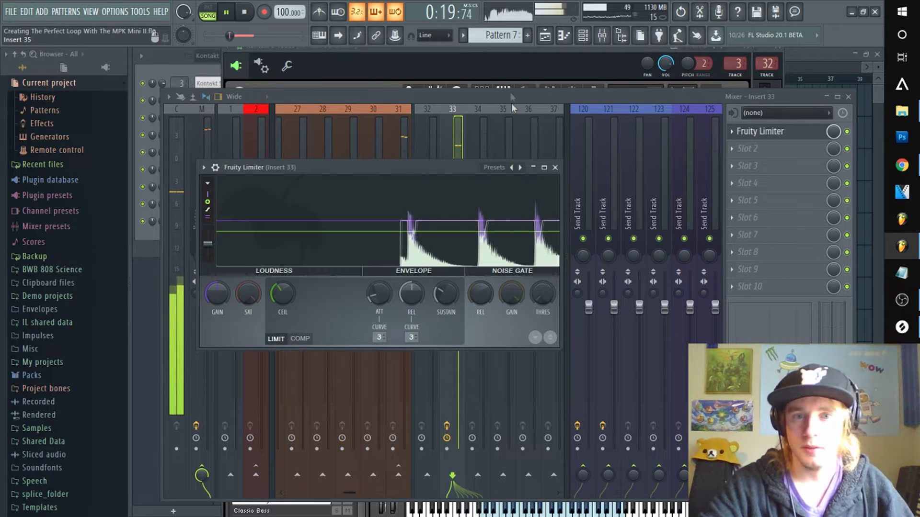
Route Insert 34 to send tracks 121 and 120, auditioning the track in solo before restoring the full mix
{"action": "left_click", "coordinate": [478, 154]}
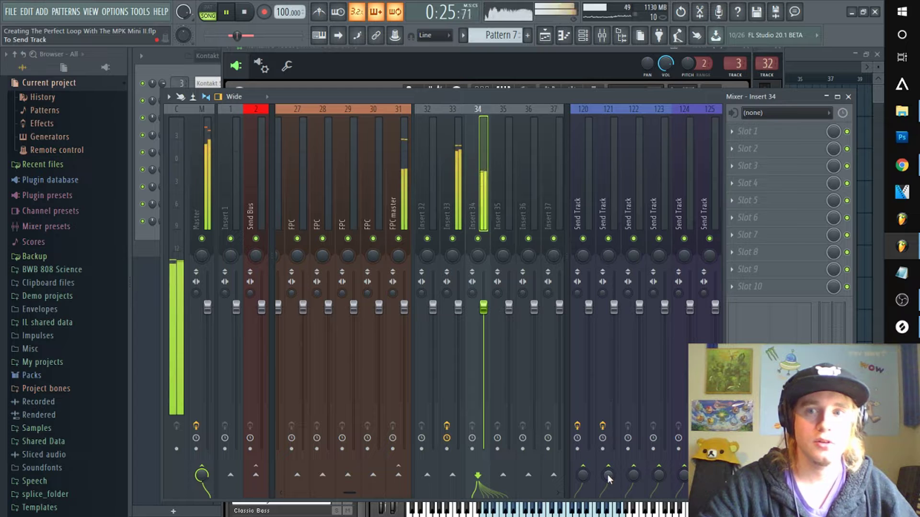
{"action": "left_click", "coordinate": [610, 196]}
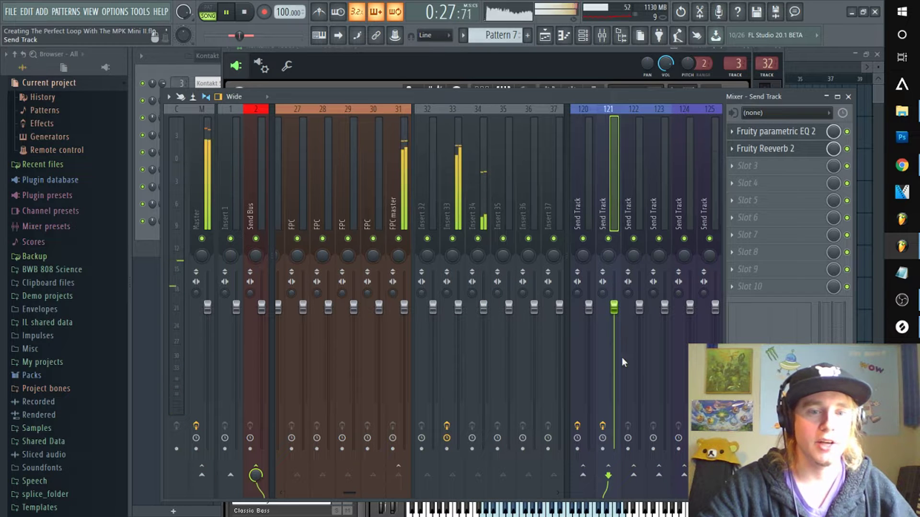
{"action": "left_click", "coordinate": [478, 171]}
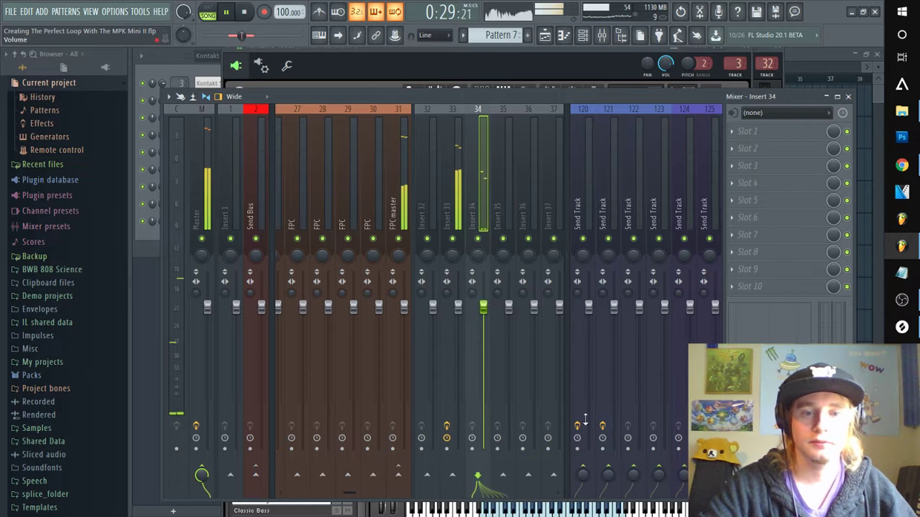
{"action": "left_click", "coordinate": [606, 476]}
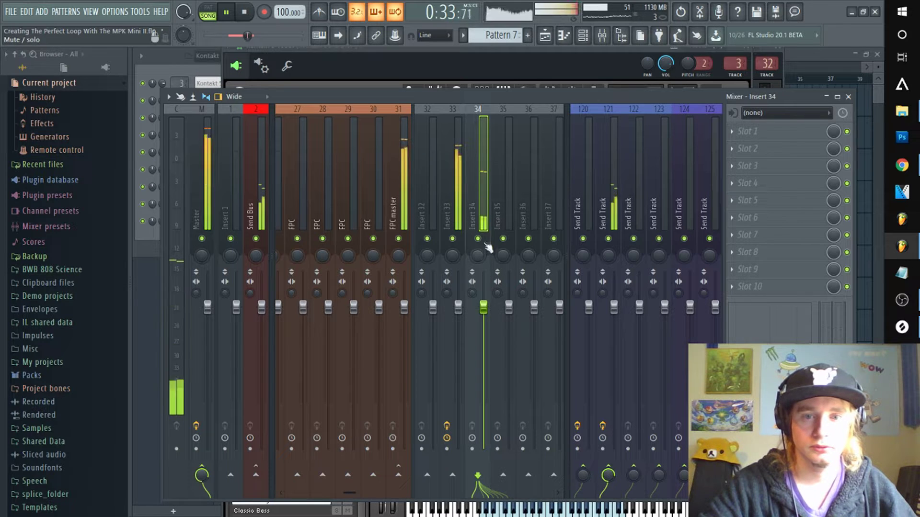
{"action": "right_click", "coordinate": [479, 238]}
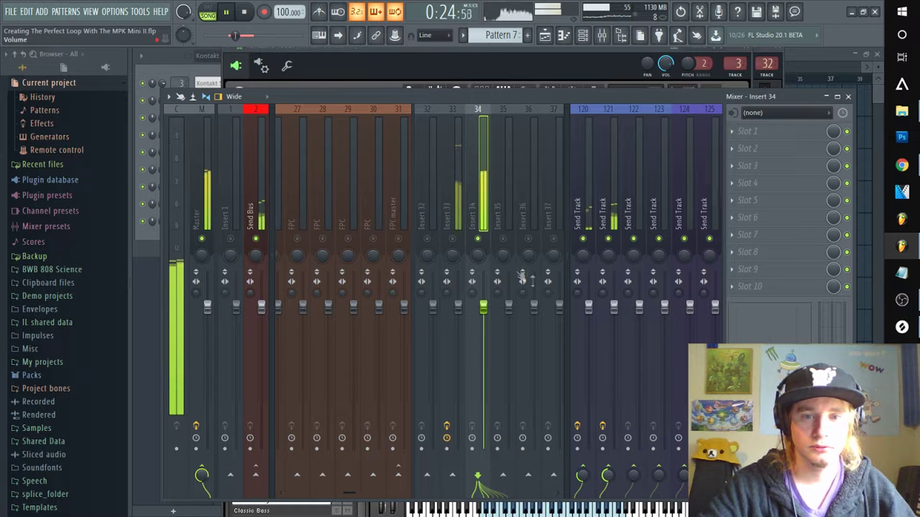
{"action": "right_click", "coordinate": [477, 239]}
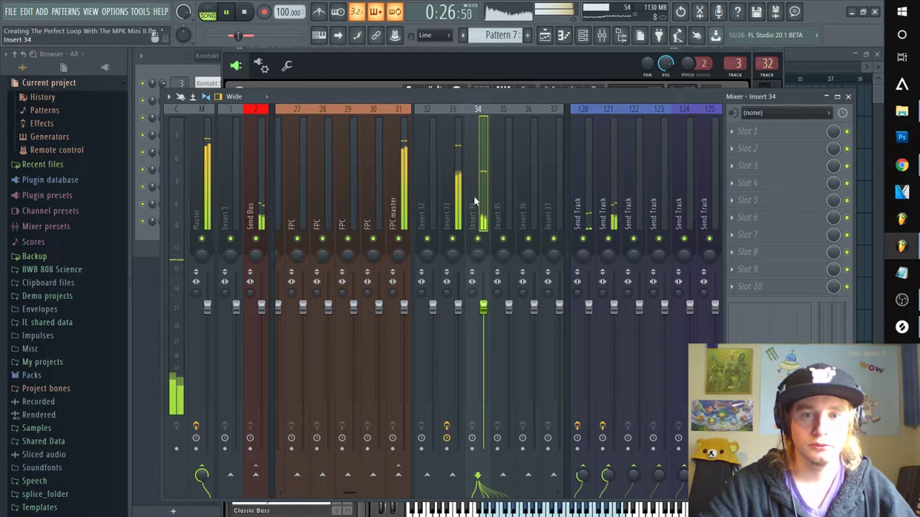
Lower the Insert 34 volume fader, stop playback and save the project
{"action": "left_click_drag", "start_coordinate": [487, 315], "coordinate": [490, 341]}
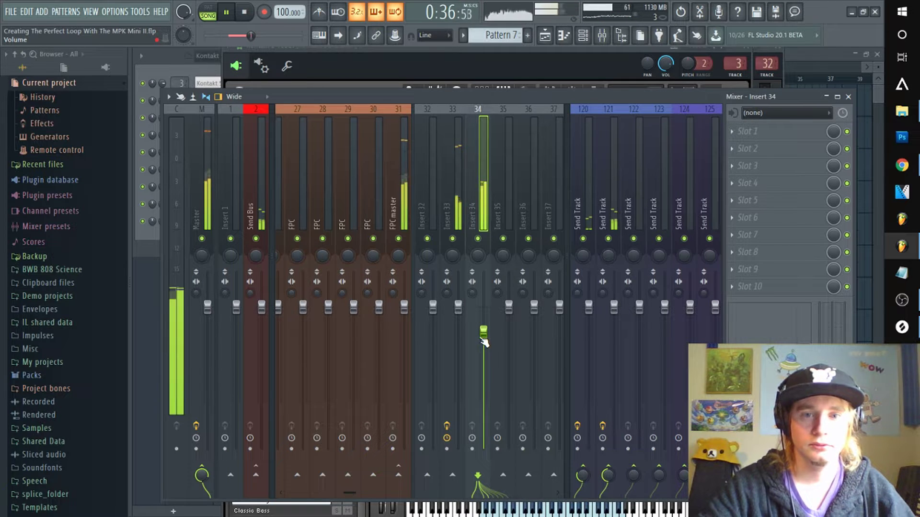
{"action": "key", "text": "space"}
{"action": "key", "text": "ctrl+s"}
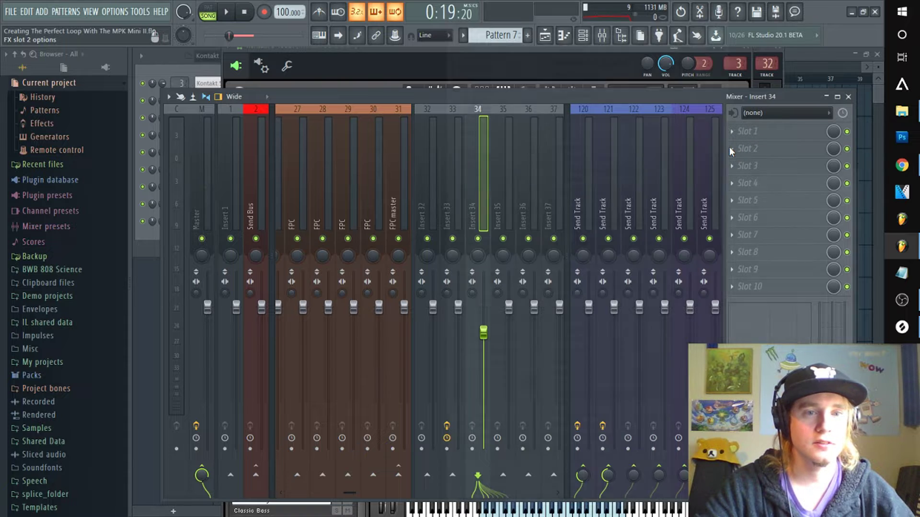
Find the OTT_x64 plugin and load it into effect slot 2 of Insert 34
{"action": "left_click", "coordinate": [732, 149]}
{"action": "left_click", "coordinate": [481, 21]}
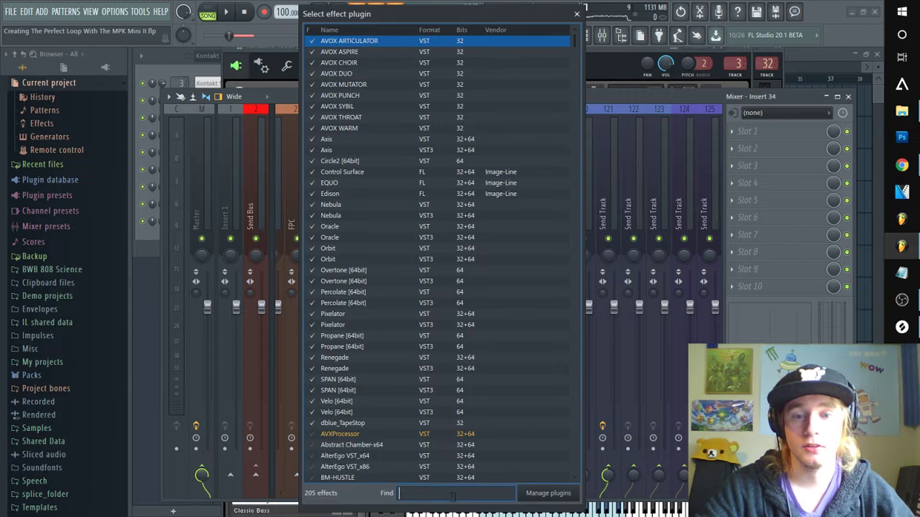
{"action": "type", "text": "OTT"}
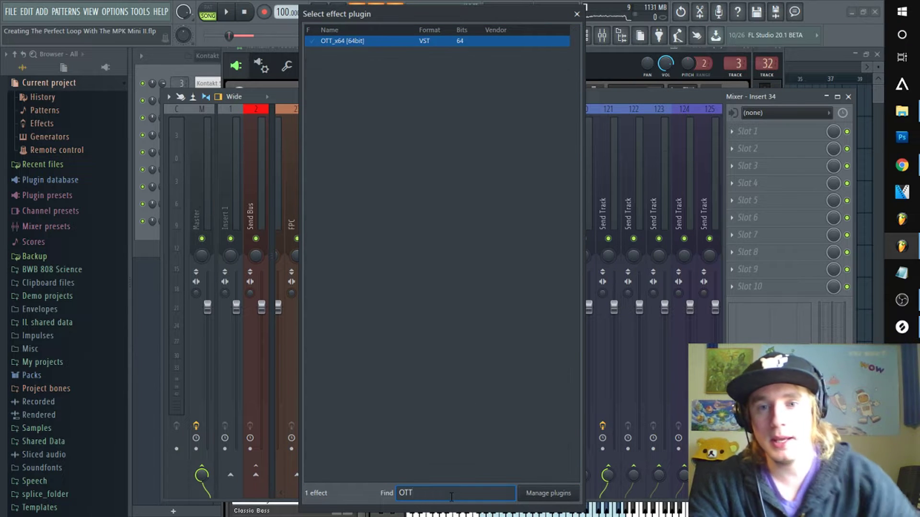
{"action": "double_click", "coordinate": [374, 43]}
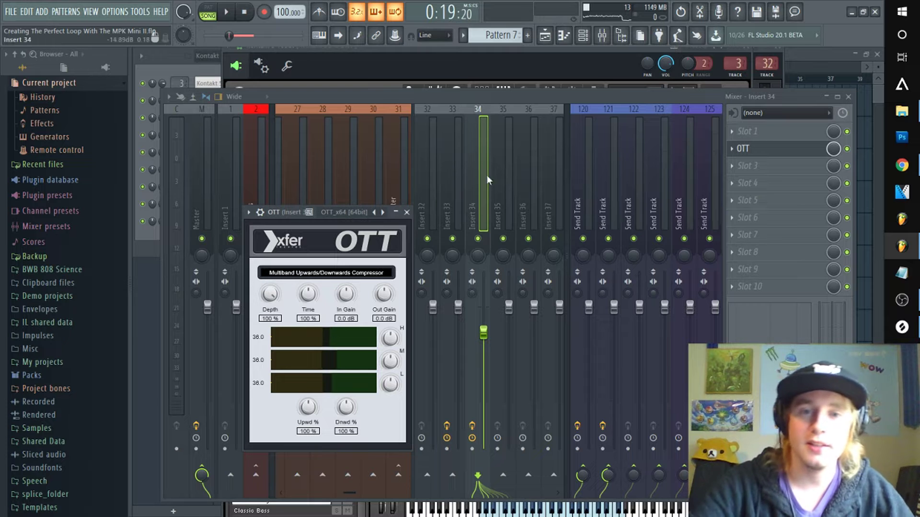
With Insert 34 soloed, set OTT's upward strength to 51% and downward strength to 158%, reduce its mid gain, and unsolo the track
{"action": "right_click", "coordinate": [481, 239]}
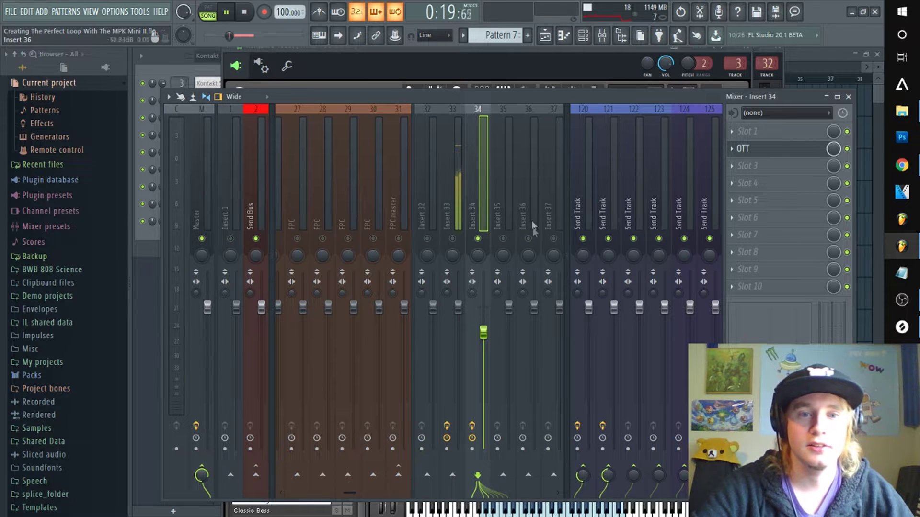
{"action": "left_click", "coordinate": [755, 152]}
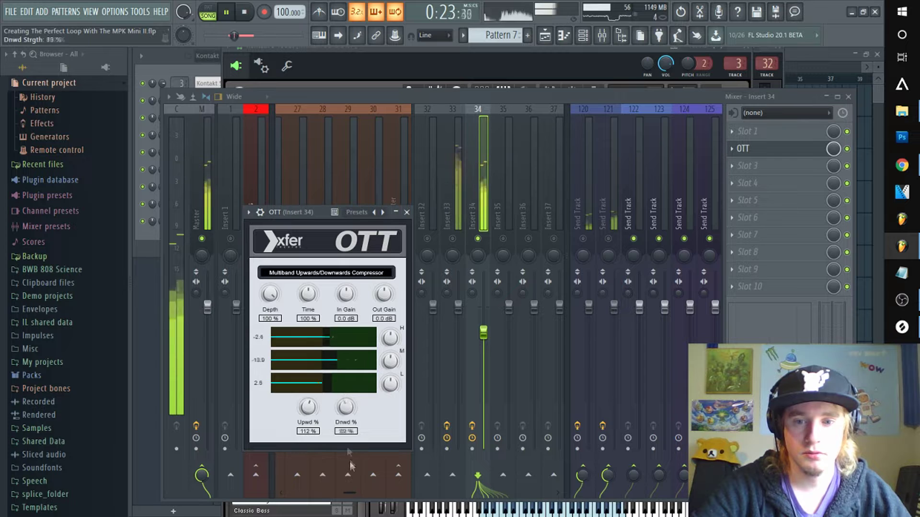
{"action": "left_click_drag", "start_coordinate": [350, 464], "coordinate": [312, 439]}
{"action": "left_click_drag", "start_coordinate": [390, 362], "coordinate": [390, 390]}
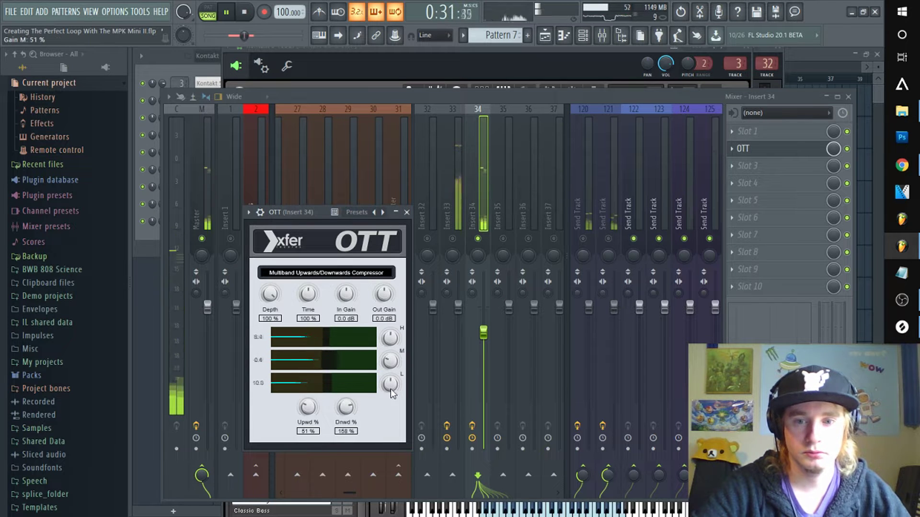
{"action": "left_click", "coordinate": [407, 212]}
{"action": "right_click", "coordinate": [478, 238]}
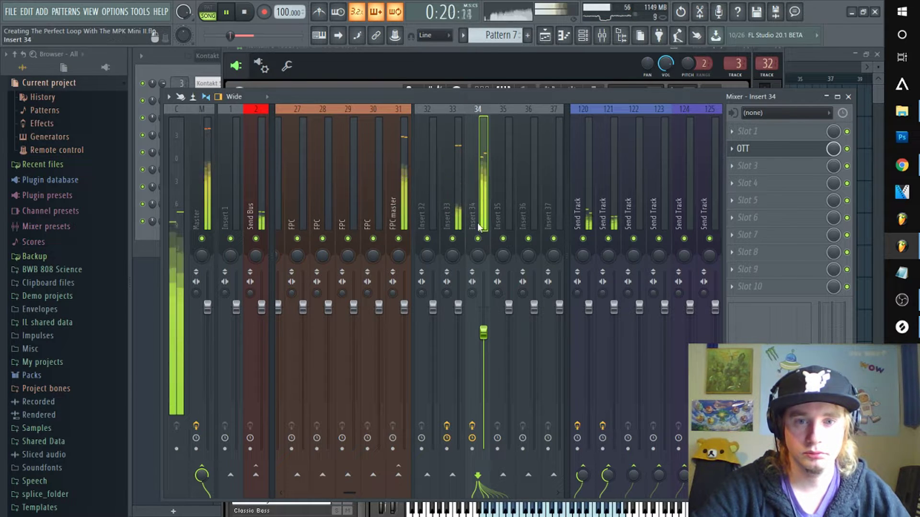
Bypass and re-enable OTT on Insert 34 to compare the layer with and without it
{"action": "left_click", "coordinate": [766, 148]}
{"action": "left_click", "coordinate": [407, 212]}
{"action": "left_click", "coordinate": [847, 149]}
{"action": "left_click", "coordinate": [847, 149]}
Set Insert 34's OTT to depth 33%, time 86%, output gain 2.9 dB, upward 33% and downward 200%, and unsolo the track
{"action": "left_click", "coordinate": [766, 149]}
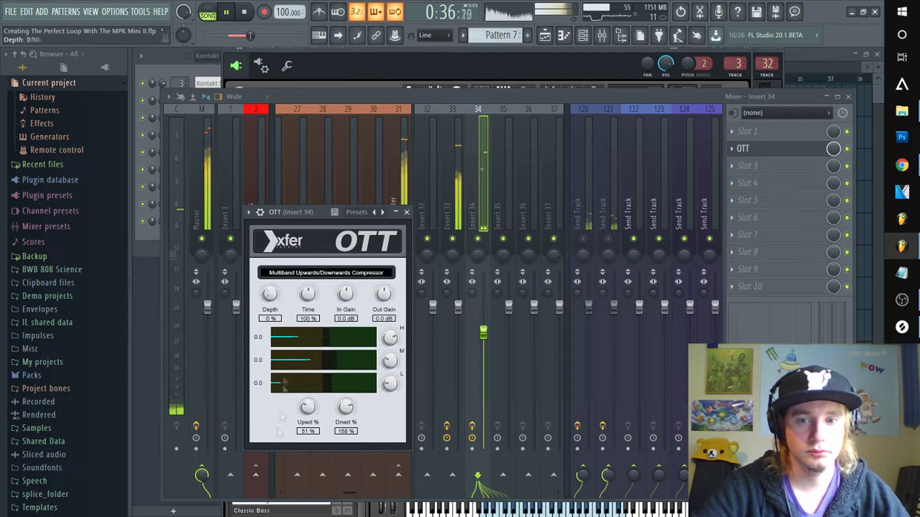
{"action": "scroll", "coordinate": [387, 311], "scroll_direction": "up", "scroll_amount": 3}
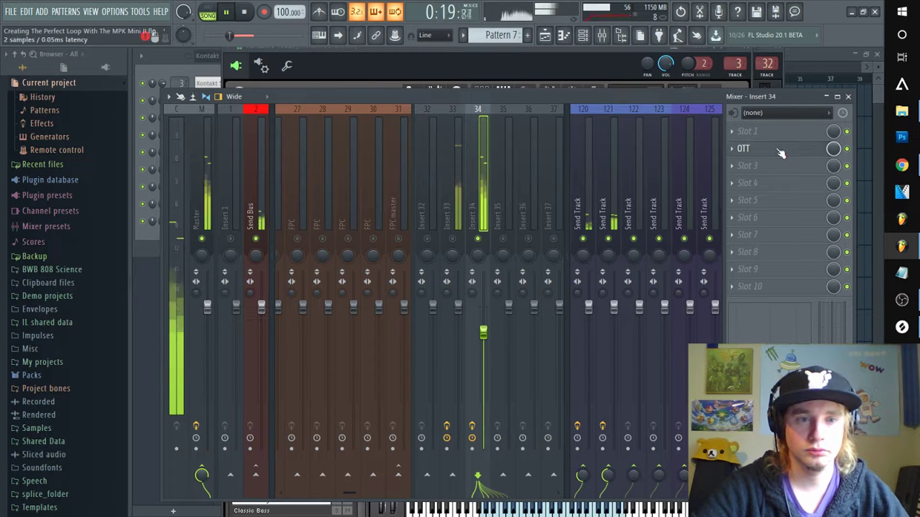
{"action": "left_click", "coordinate": [766, 149]}
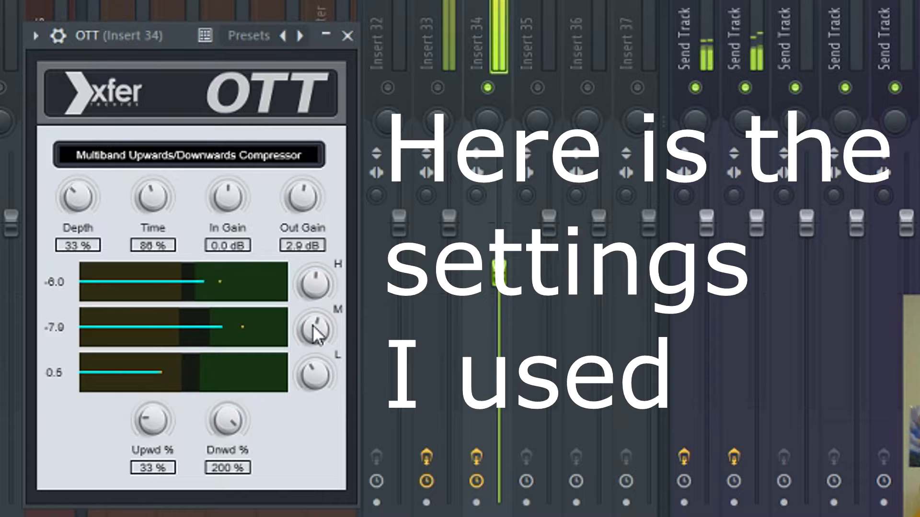
{"action": "right_click", "coordinate": [489, 89]}
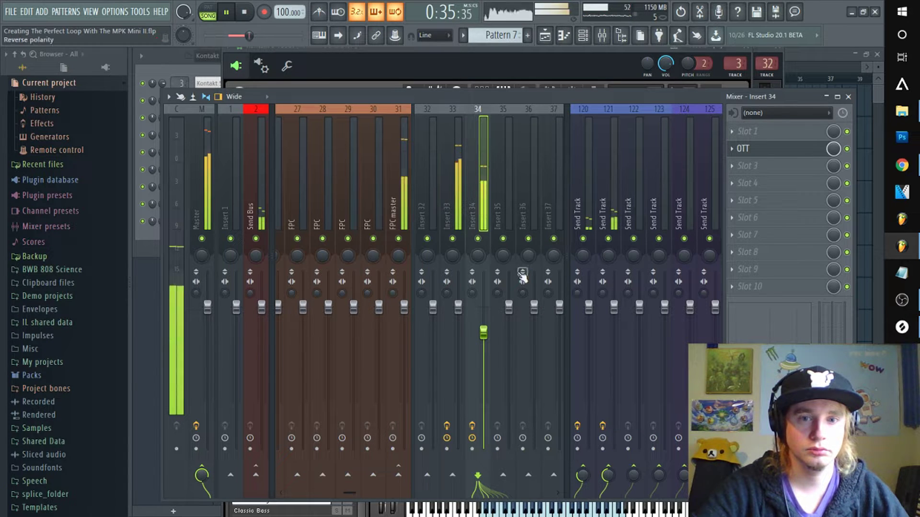
Reduce the Insert 34 volume to about 70% (-7.3 dB) and stop playback
{"action": "left_click_drag", "start_coordinate": [484, 329], "coordinate": [484, 354]}
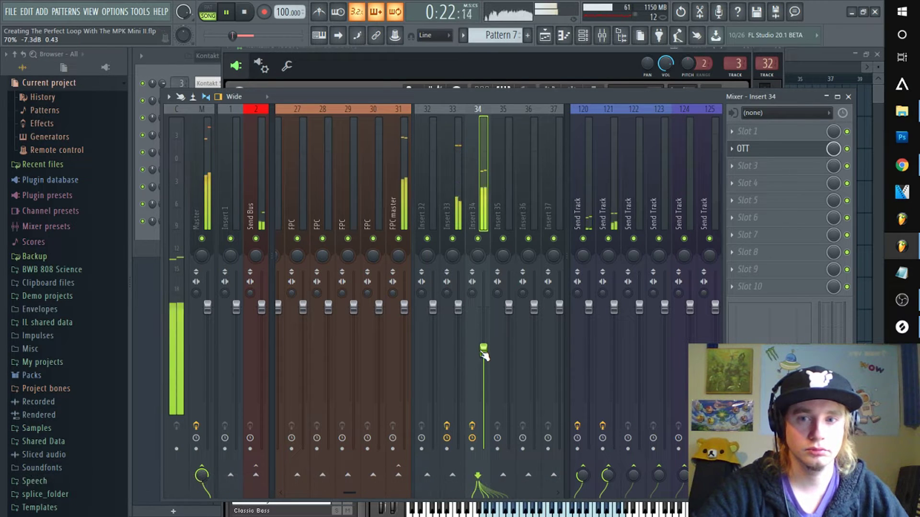
{"action": "key", "text": "space"}
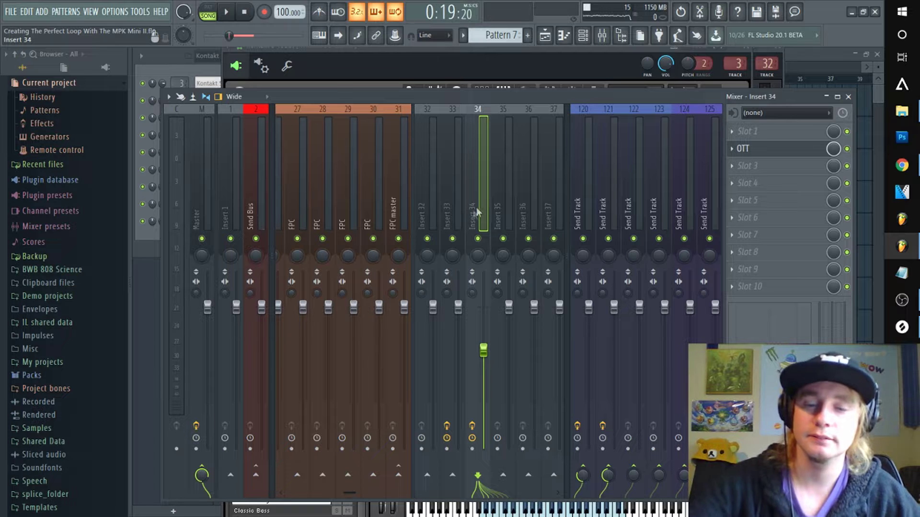
Load OTT_x64 into effect slot 3 of Insert 33 and play the loop with it active
{"action": "key", "text": "space"}
{"action": "left_click", "coordinate": [453, 178]}
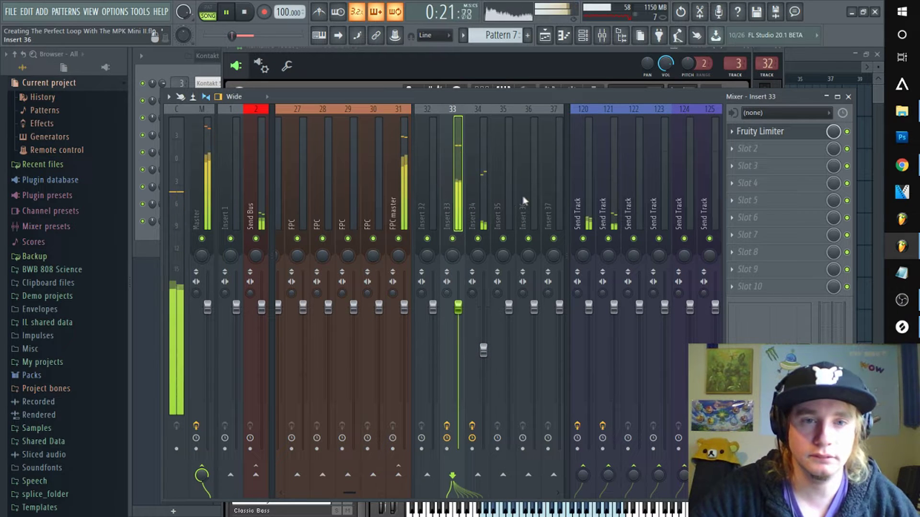
{"action": "key", "text": "space"}
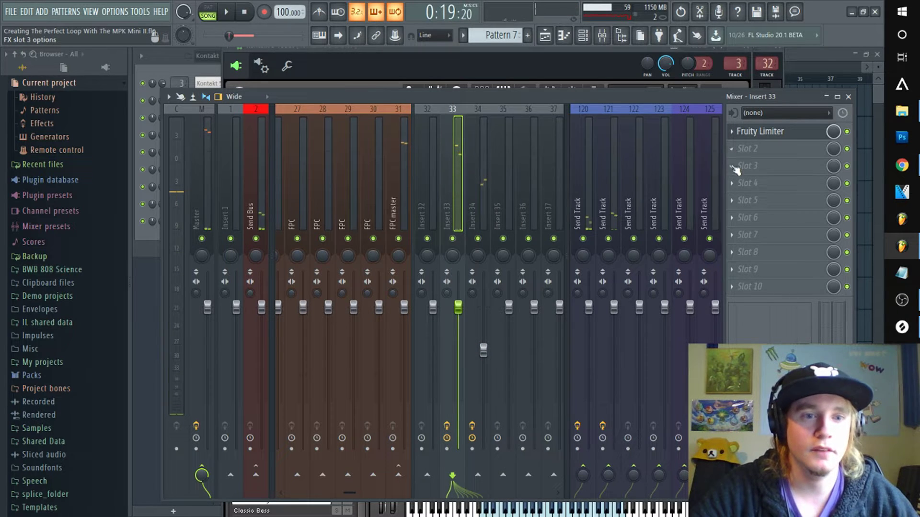
{"action": "left_click", "coordinate": [740, 166]}
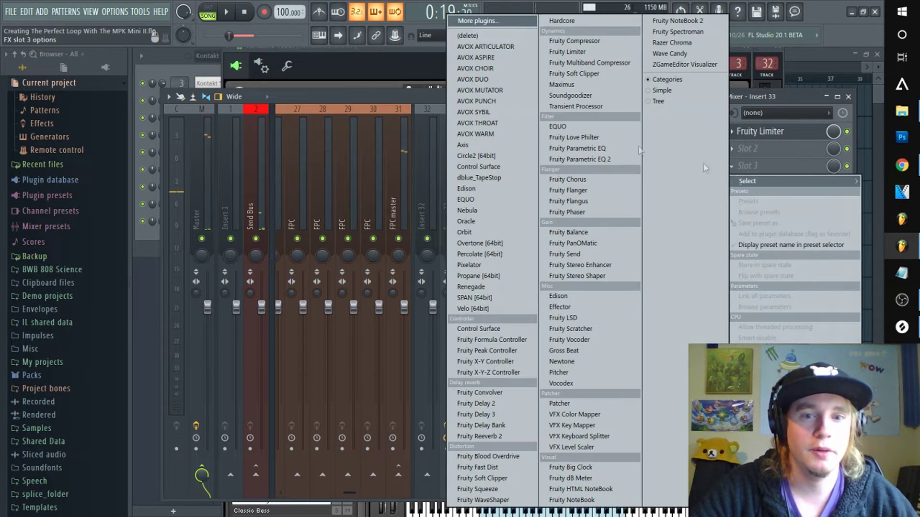
{"action": "left_click", "coordinate": [494, 20]}
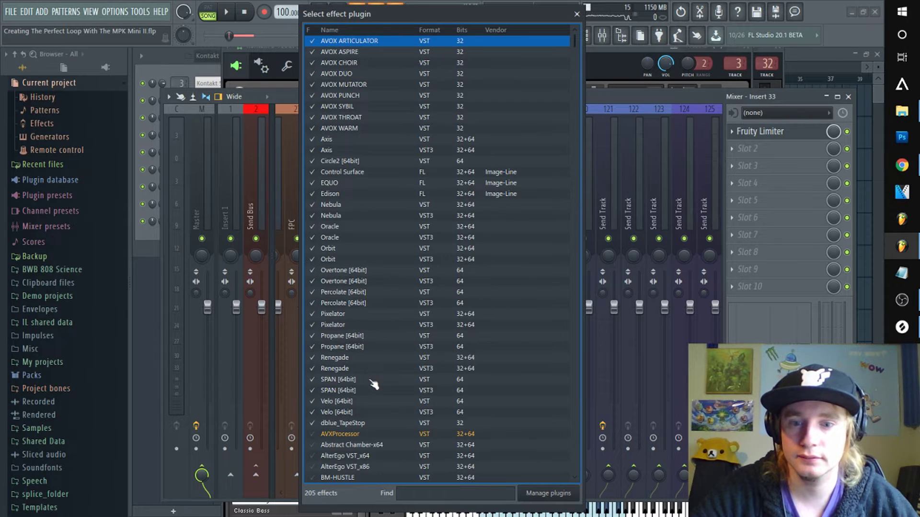
{"action": "scroll", "coordinate": [374, 384], "scroll_direction": "down", "scroll_amount": 15}
{"action": "scroll", "coordinate": [344, 205], "scroll_direction": "down", "scroll_amount": 15}
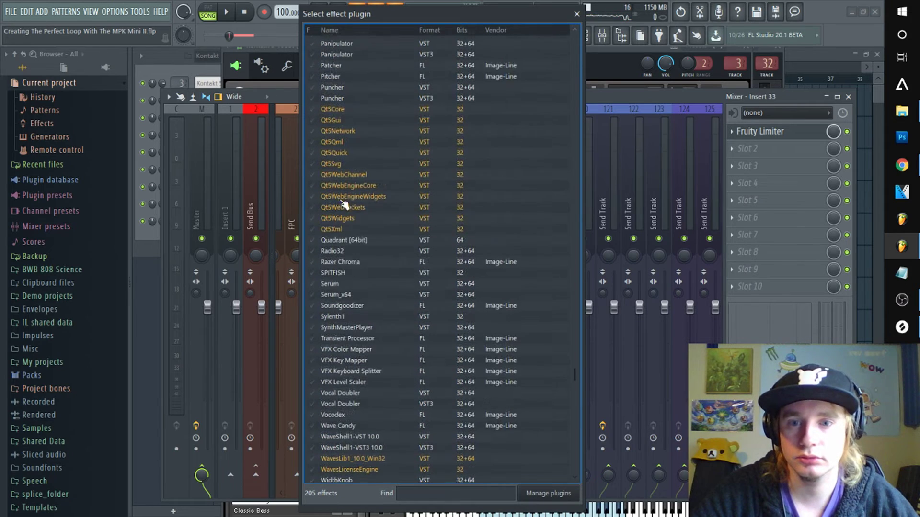
{"action": "scroll", "coordinate": [339, 142], "scroll_direction": "up", "scroll_amount": 10}
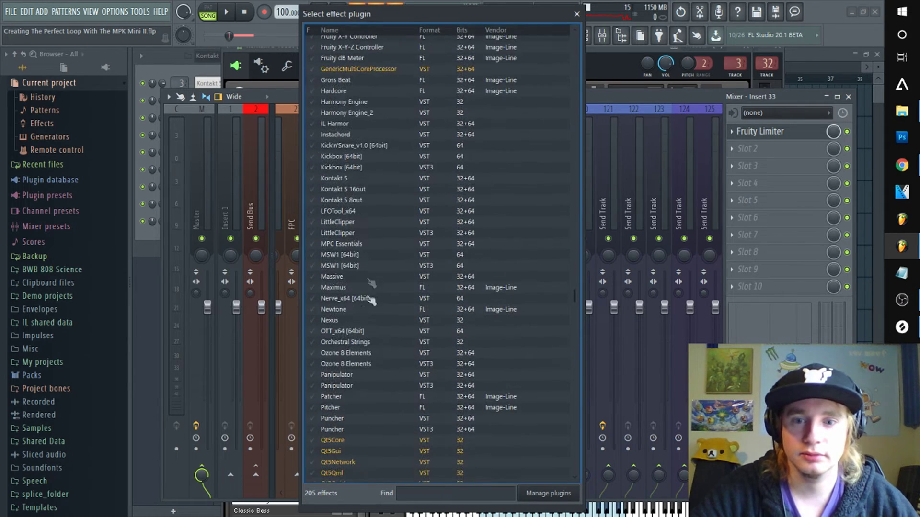
{"action": "left_click", "coordinate": [346, 332]}
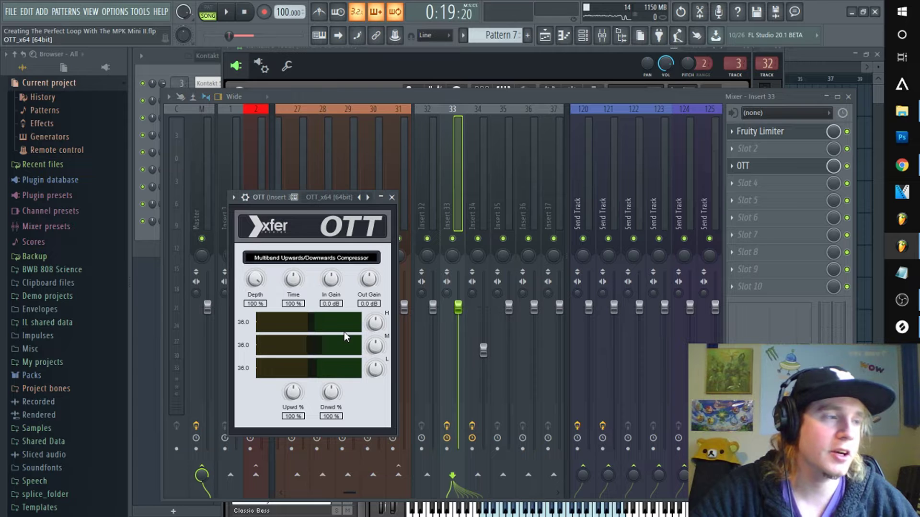
{"action": "key", "text": "space"}
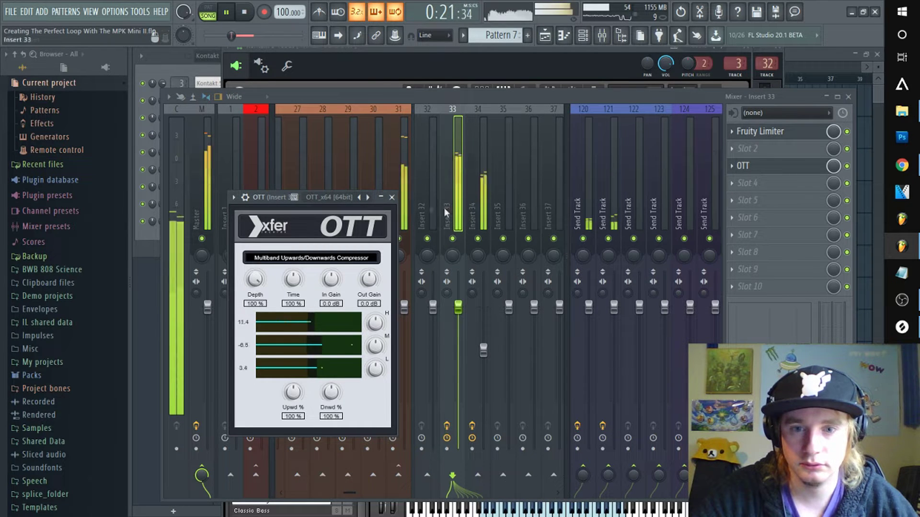
Solo Insert 33 and set its OTT to depth 37%, output gain 8.0 dB, upward 114% and downward 160%, adjusting the band gains and thresholds
{"action": "right_click", "coordinate": [453, 239]}
{"action": "left_click", "coordinate": [744, 170]}
{"action": "left_click", "coordinate": [744, 170]}
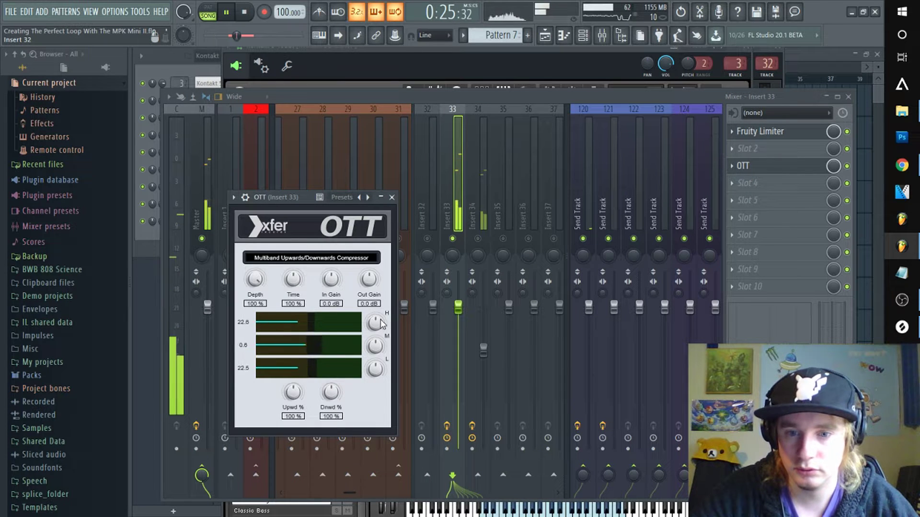
{"action": "left_click_drag", "start_coordinate": [374, 375], "coordinate": [377, 349]}
{"action": "left_click_drag", "start_coordinate": [298, 394], "coordinate": [300, 374]}
{"action": "left_click_drag", "start_coordinate": [258, 280], "coordinate": [271, 381]}
{"action": "left_click_drag", "start_coordinate": [376, 346], "coordinate": [376, 373]}
{"action": "left_click_drag", "start_coordinate": [310, 351], "coordinate": [298, 351]}
{"action": "left_click_drag", "start_coordinate": [376, 347], "coordinate": [370, 312]}
{"action": "mouse_move", "coordinate": [298, 349]}
{"action": "left_mouse_down"}
{"action": "mouse_move", "coordinate": [315, 372]}
{"action": "mouse_move", "coordinate": [316, 349]}
{"action": "left_mouse_up"}
Bypass and re-enable OTT on Insert 33 to compare the sound, and unsolo the track
{"action": "left_click", "coordinate": [847, 166]}
{"action": "left_click", "coordinate": [847, 167]}
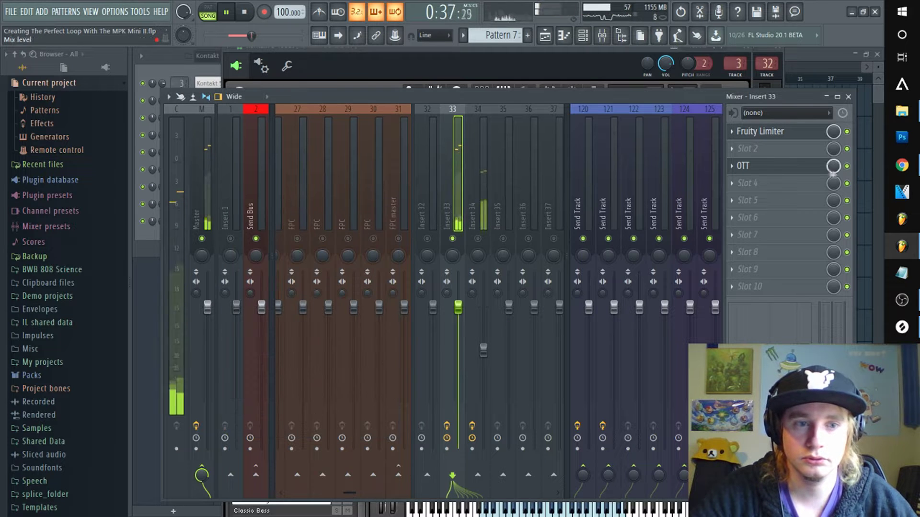
{"action": "right_click", "coordinate": [452, 238]}
{"action": "left_click", "coordinate": [752, 166]}
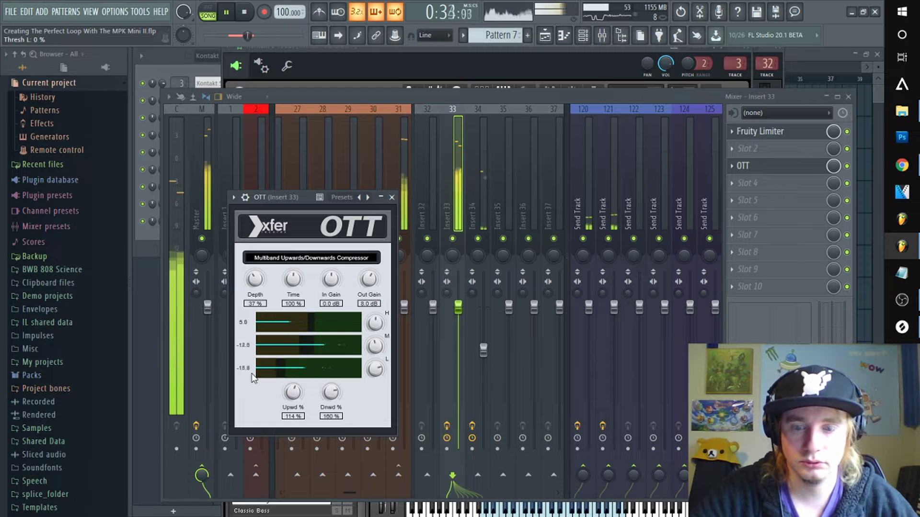
Set Insert 33's OTT to a high-band threshold of 143%, time 86% and input gain 0.7 dB
{"action": "left_click_drag", "start_coordinate": [311, 323], "coordinate": [346, 328]}
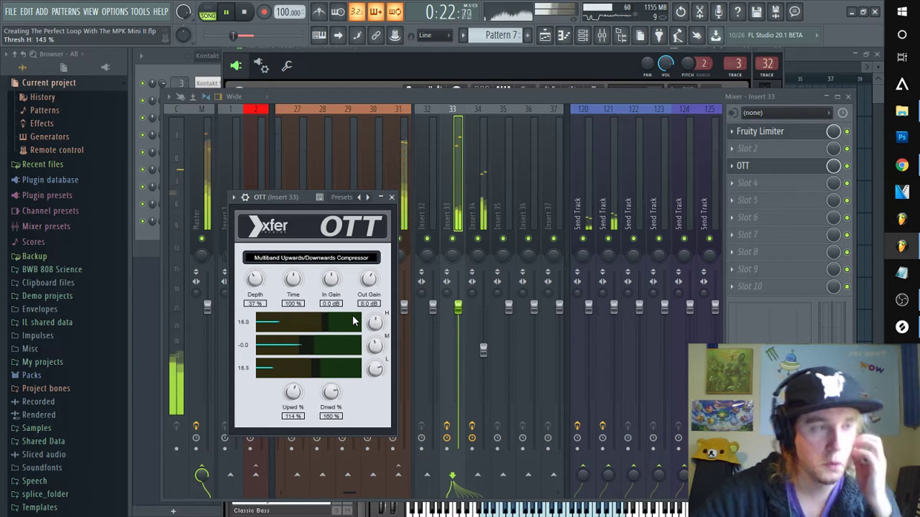
{"action": "left_click_drag", "start_coordinate": [293, 280], "coordinate": [305, 247]}
{"action": "left_click_drag", "start_coordinate": [331, 279], "coordinate": [345, 334]}
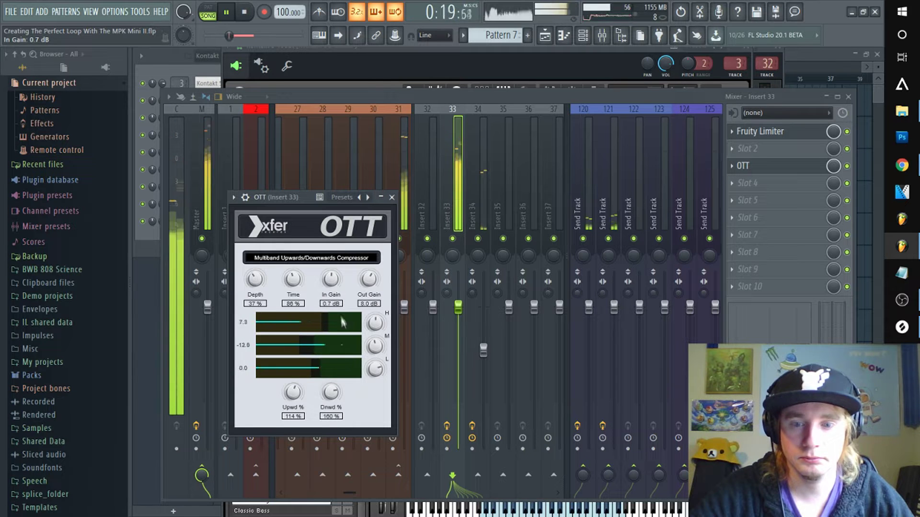
Compare Insert 33 with OTT bypassed, and inspect the effects on the Send Track at insert 120
{"action": "left_click", "coordinate": [847, 166]}
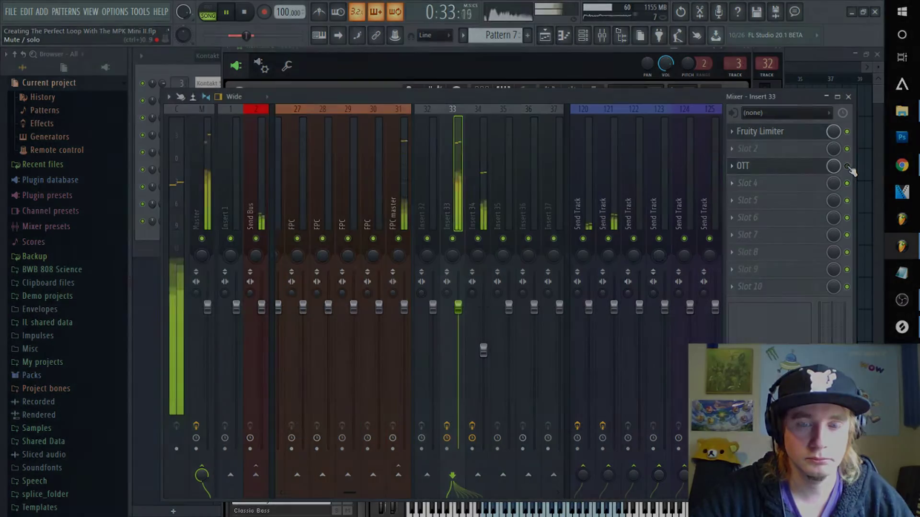
{"action": "left_click", "coordinate": [742, 166]}
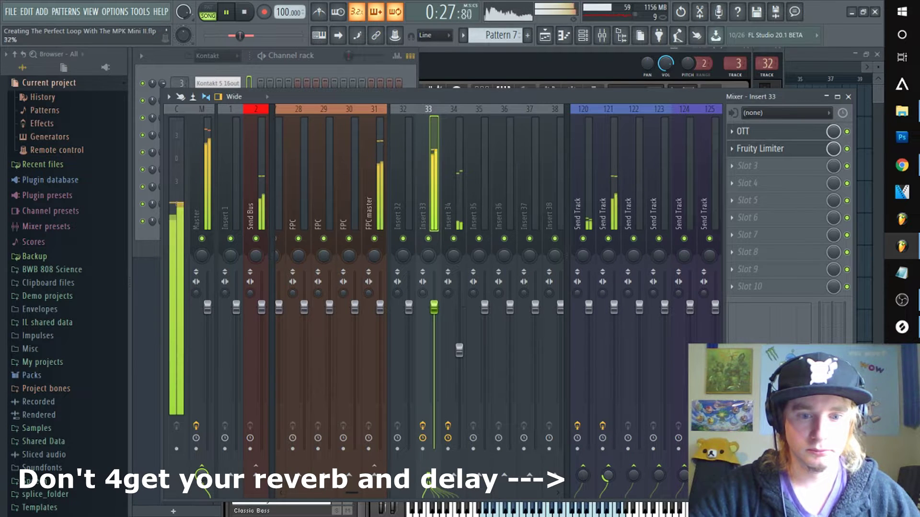
{"action": "left_click", "coordinate": [583, 199]}
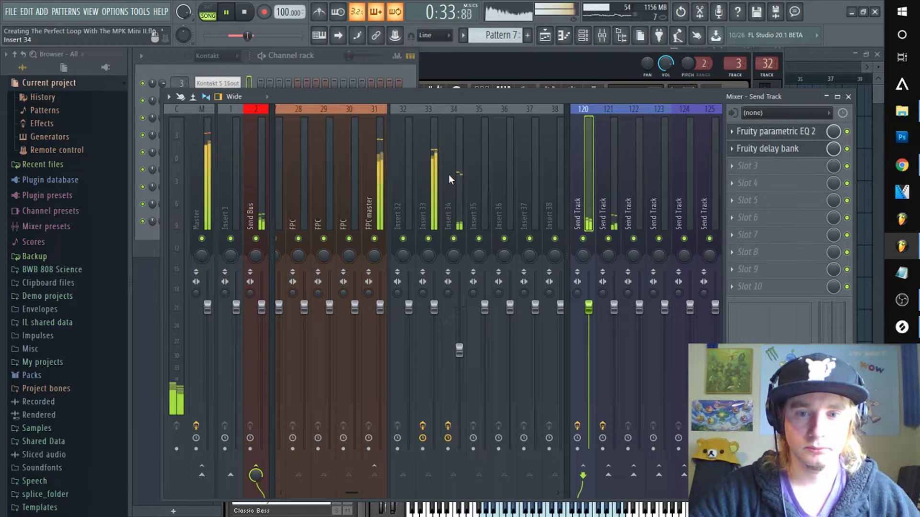
{"action": "left_click", "coordinate": [373, 171]}
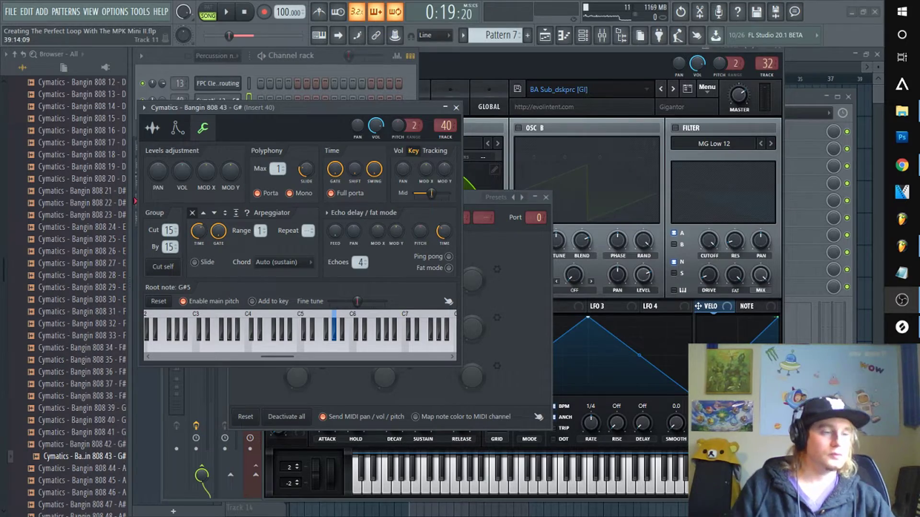
Create Pattern 9 and place it on Track 7 of the playlist at bar 9
{"action": "left_click", "coordinate": [824, 59]}
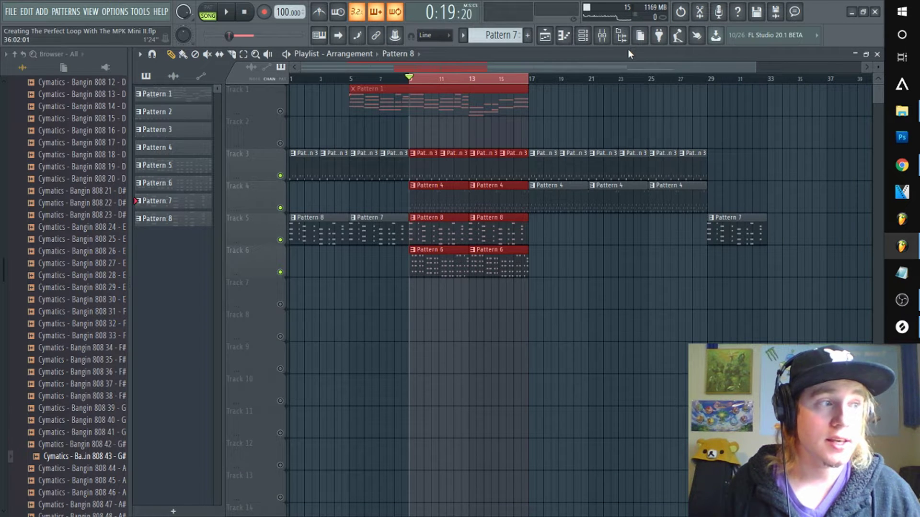
{"action": "scroll", "coordinate": [412, 79], "scroll_direction": "up", "scroll_amount": 3}
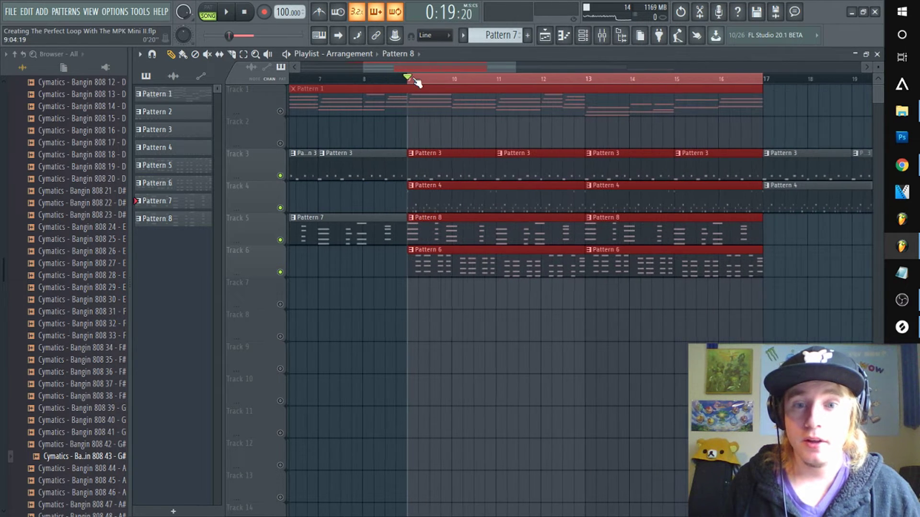
{"action": "left_click", "coordinate": [528, 35]}
{"action": "left_click", "coordinate": [559, 47]}
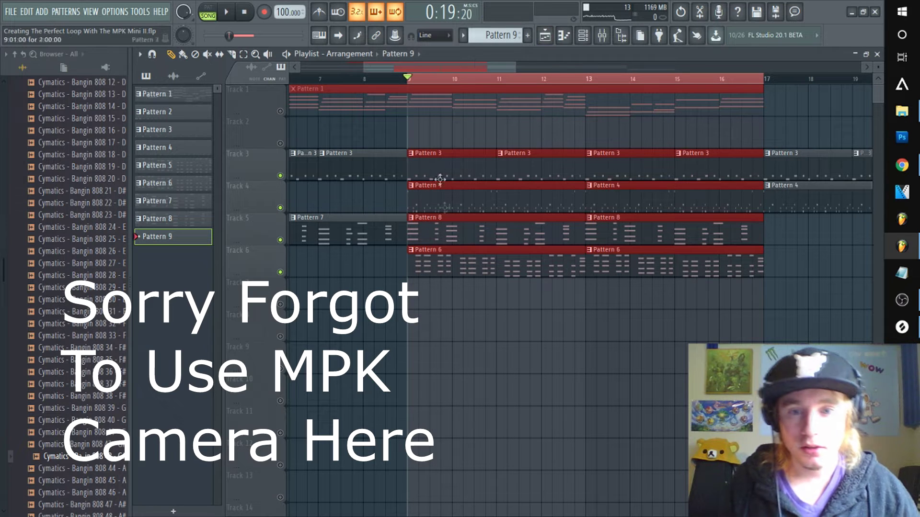
{"action": "left_click", "coordinate": [417, 301]}
{"action": "left_click", "coordinate": [280, 305]}
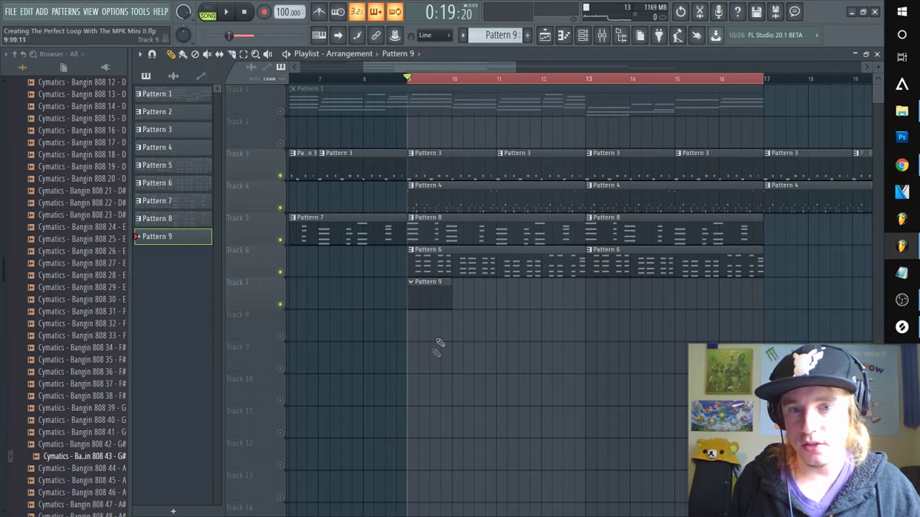
Open the piano roll of the Cymatics - Bangin 808 43 - G# channel for Pattern 9
{"action": "key", "text": "F6"}
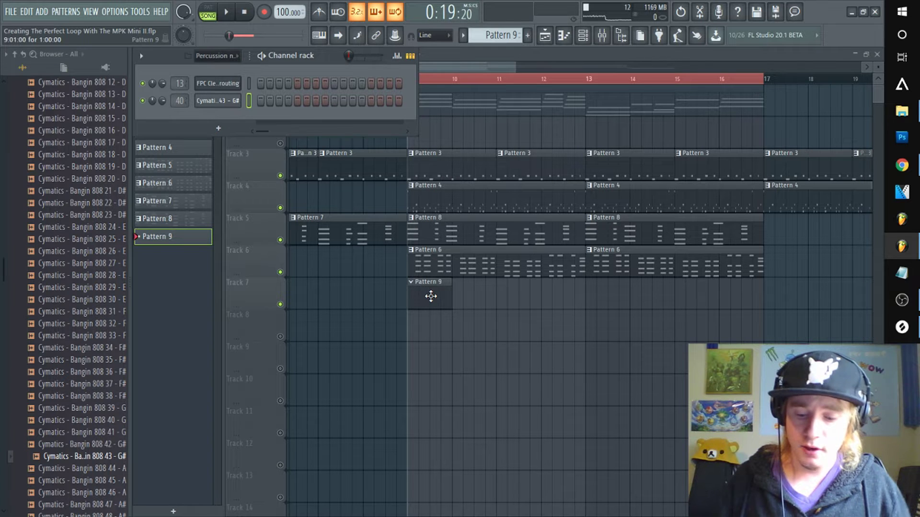
{"action": "right_click", "coordinate": [218, 101]}
{"action": "left_click", "coordinate": [288, 97]}
{"action": "mouse_move", "coordinate": [487, 64]}
{"action": "left_mouse_down"}
{"action": "mouse_move", "coordinate": [461, 67]}
{"action": "mouse_move", "coordinate": [502, 61]}
{"action": "left_mouse_up"}
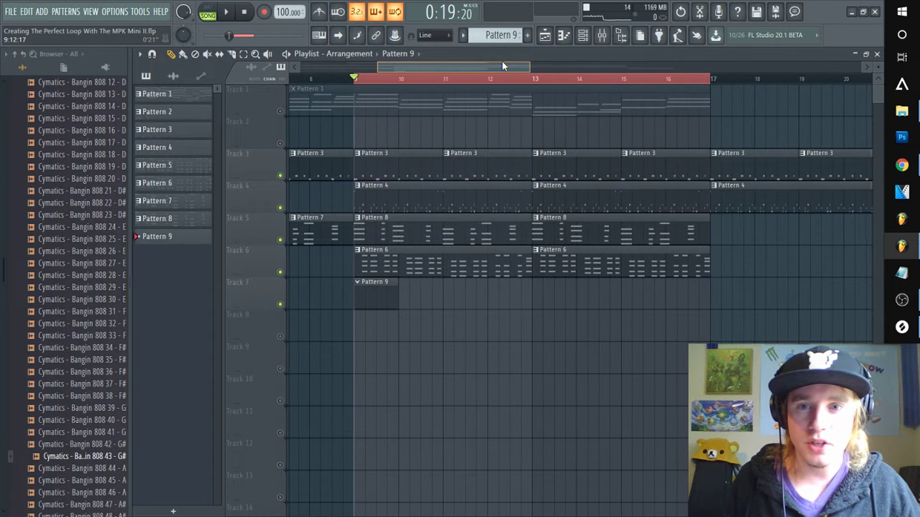
{"action": "double_click", "coordinate": [376, 294]}
{"action": "right_click", "coordinate": [238, 98]}
{"action": "left_click", "coordinate": [251, 100]}
{"action": "right_click", "coordinate": [245, 101]}
{"action": "left_click", "coordinate": [249, 99]}
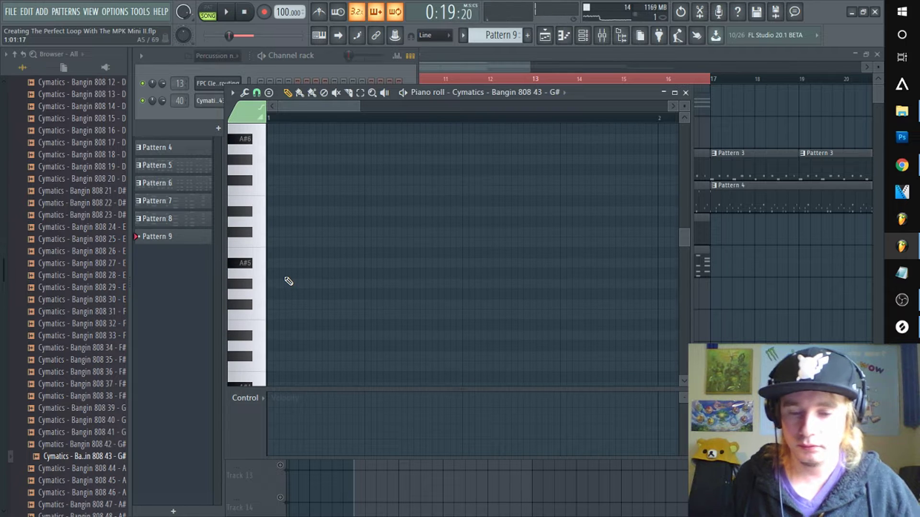
Draw a four-step G#5 note at the start of bar 1 while the loop plays, and raise its velocity
{"action": "key", "text": "space"}
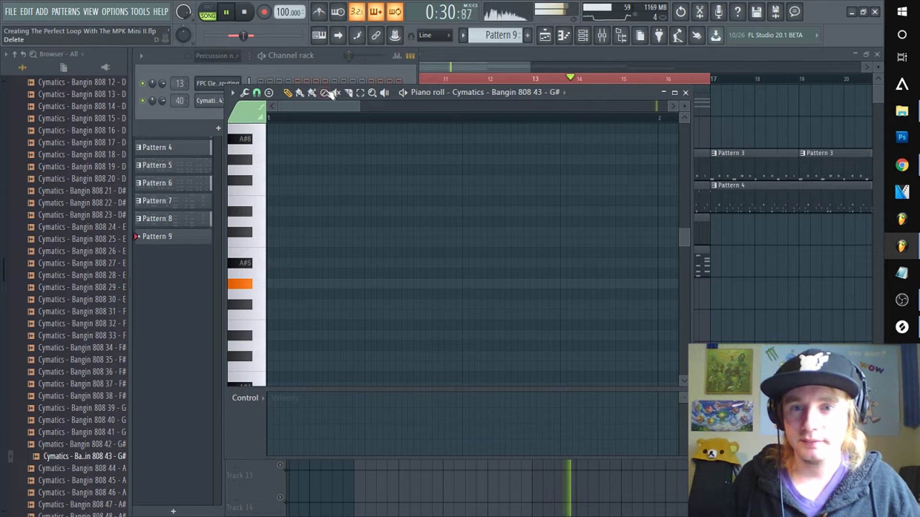
{"action": "left_click", "coordinate": [286, 284]}
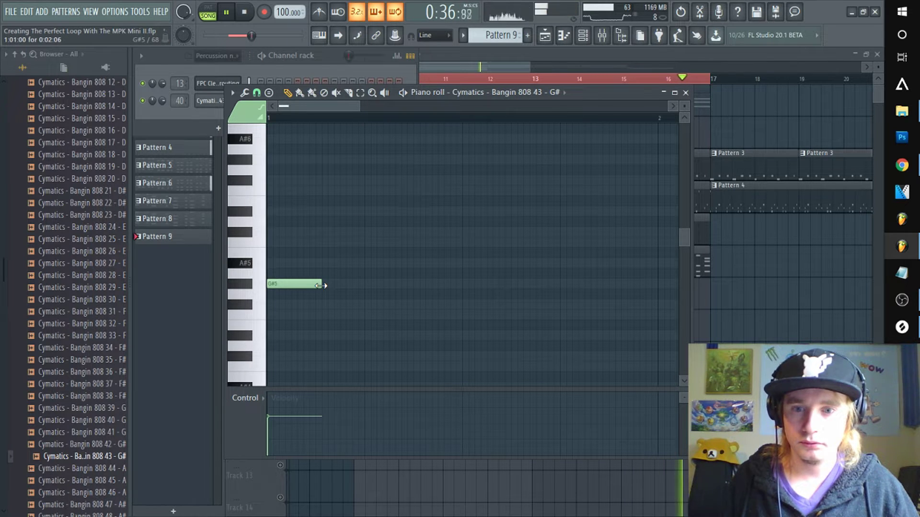
{"action": "left_click_drag", "start_coordinate": [321, 284], "coordinate": [365, 282]}
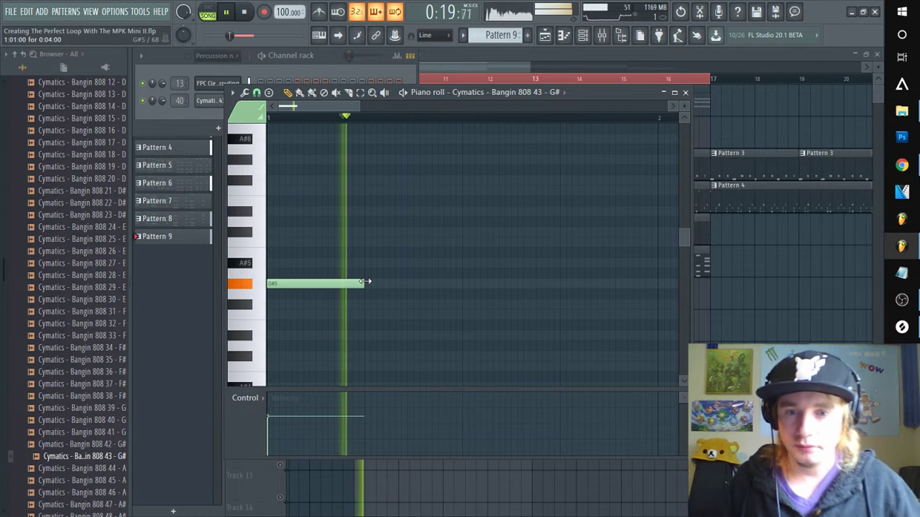
{"action": "key", "text": "space"}
{"action": "left_click_drag", "start_coordinate": [300, 427], "coordinate": [279, 397]}
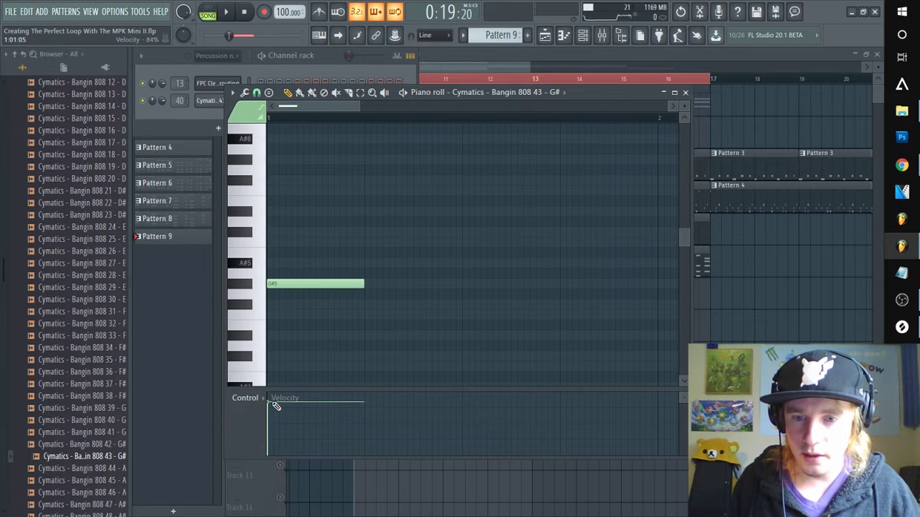
Lengthen the first G#5 note to six steps and audition it with the loop
{"action": "key", "text": "space"}
{"action": "key", "text": "space"}
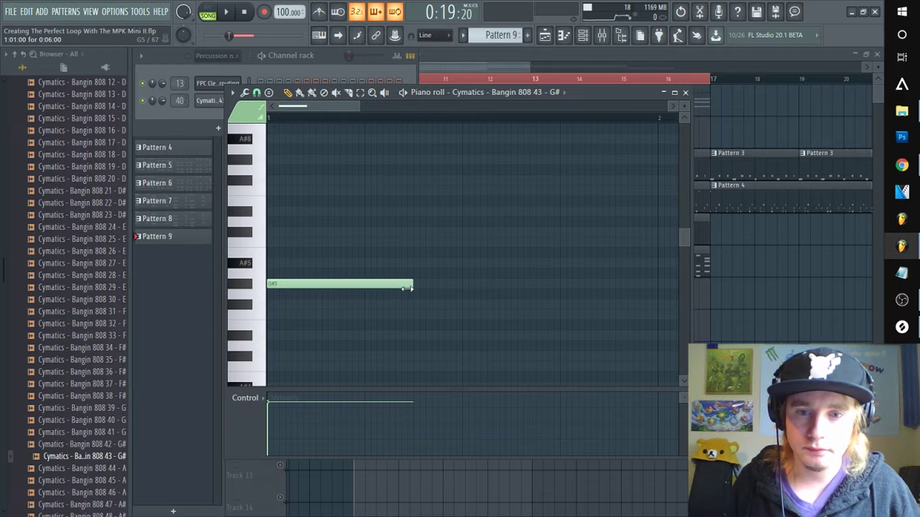
{"action": "key", "text": "space"}
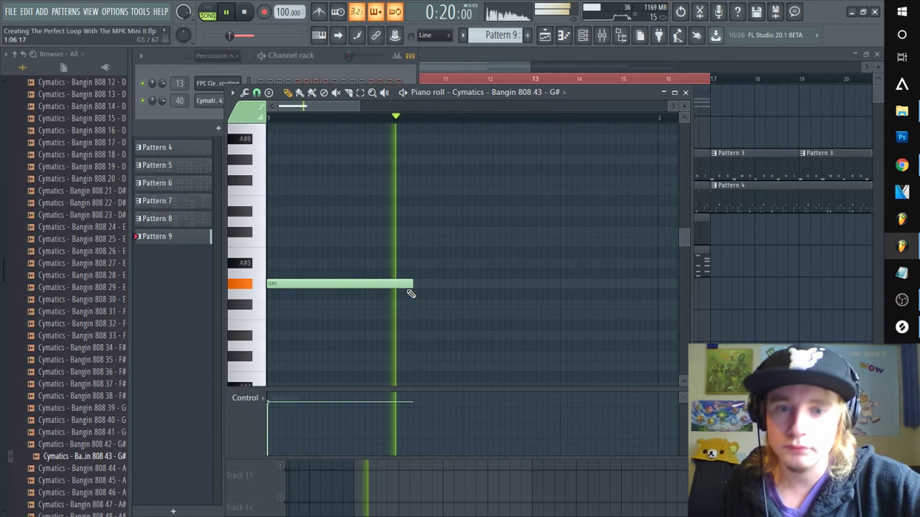
{"action": "key", "text": "space"}
Add a second six-step G#5 note at 1:09:00 and play the loop
{"action": "left_click", "coordinate": [463, 283]}
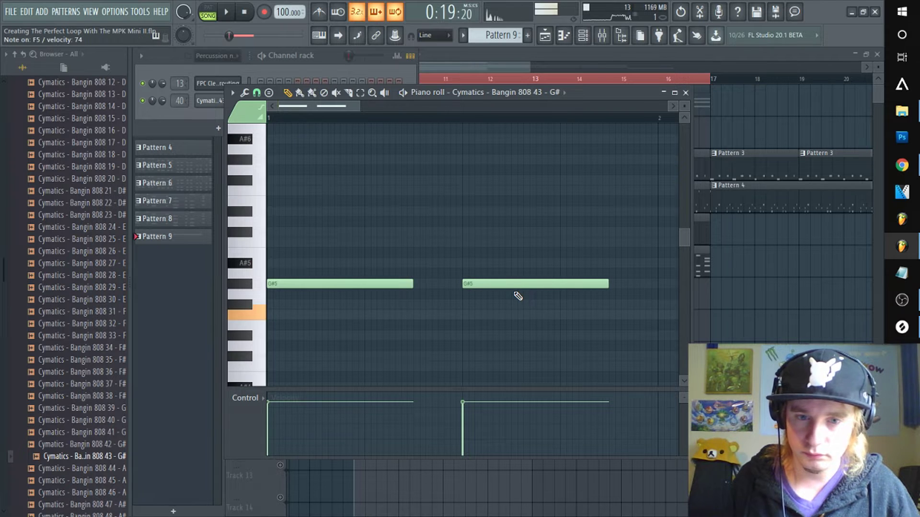
{"action": "key", "text": "space"}
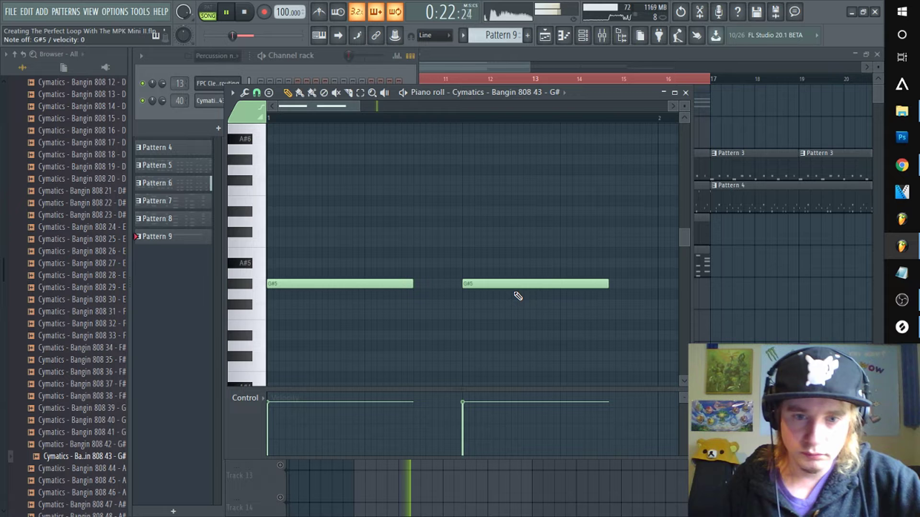
{"action": "key", "text": "space"}
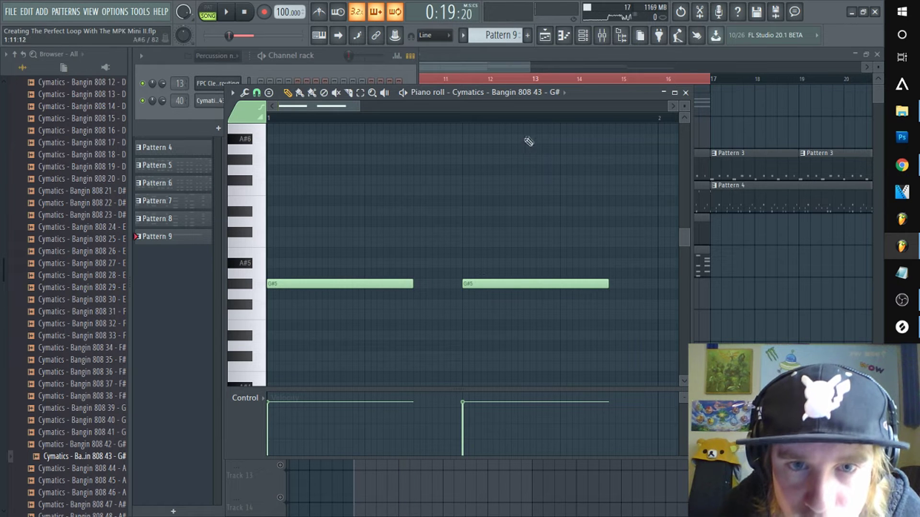
Try a six-step F#5 note at 1:11:00, shift it to 1:11:12, and audition both placements
{"action": "scroll", "coordinate": [522, 125], "scroll_direction": "down", "scroll_amount": 2}
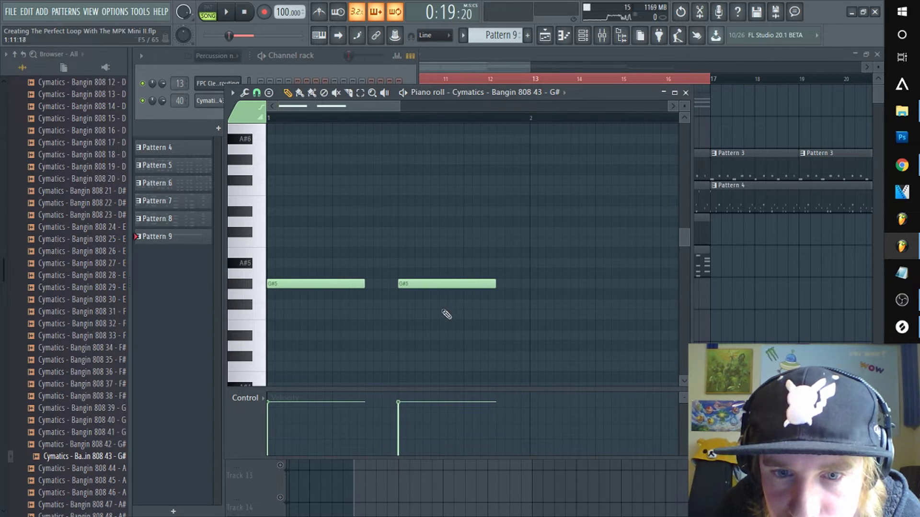
{"action": "left_click", "coordinate": [430, 307]}
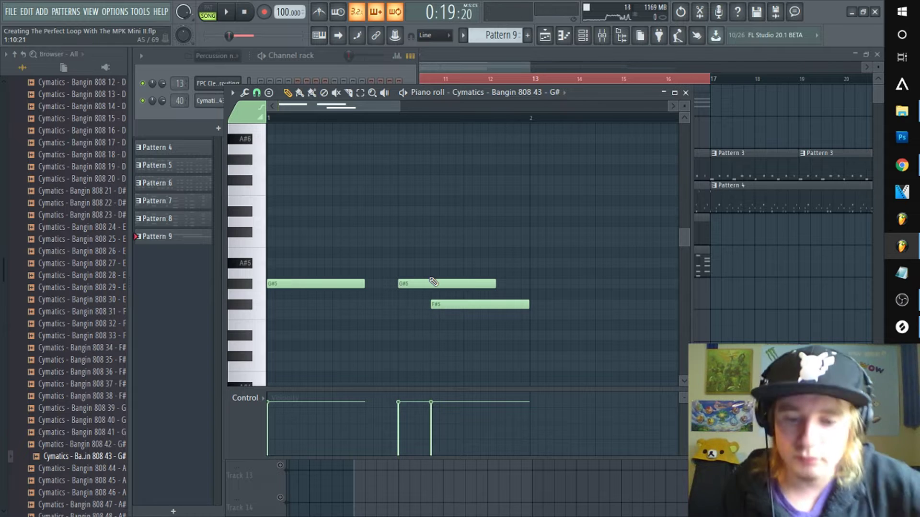
{"action": "key", "text": "space"}
{"action": "key", "text": "space"}
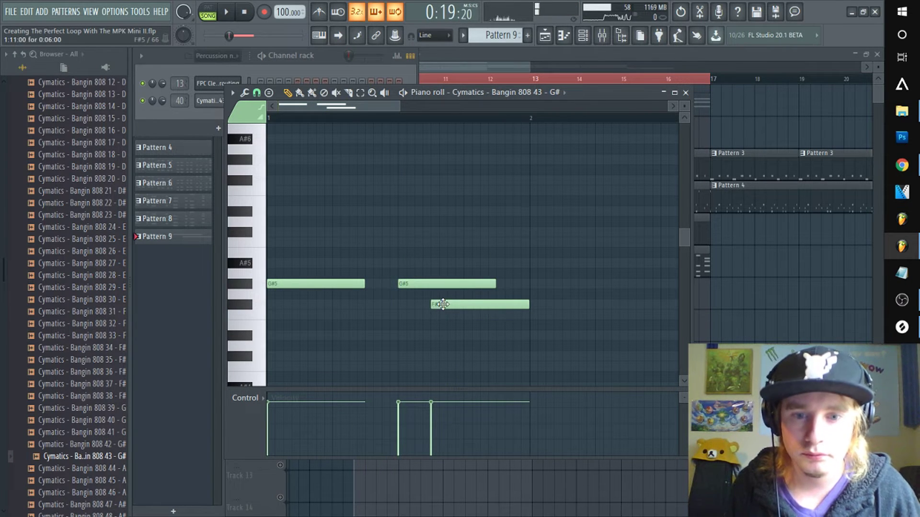
{"action": "left_click_drag", "start_coordinate": [442, 304], "coordinate": [454, 304]}
{"action": "key", "text": "space"}
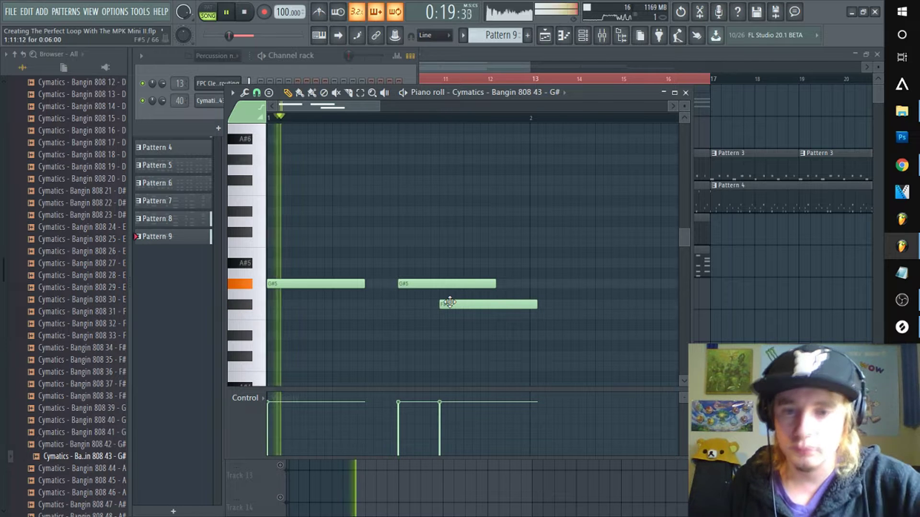
{"action": "key", "text": "space"}
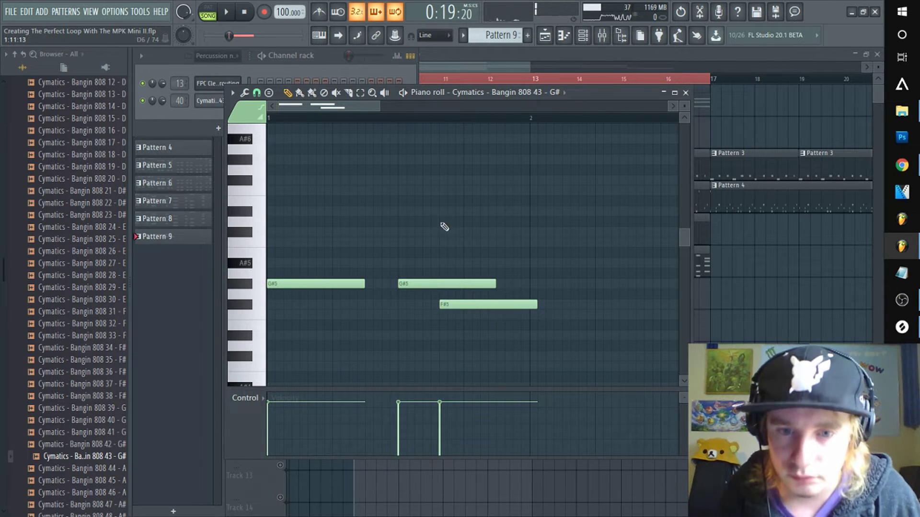
Delete the F#5 note and listen to the loop with only the two G#5 notes
{"action": "scroll", "coordinate": [445, 227], "scroll_direction": "up", "scroll_amount": 3}
{"action": "scroll", "coordinate": [440, 226], "scroll_direction": "down", "scroll_amount": 4}
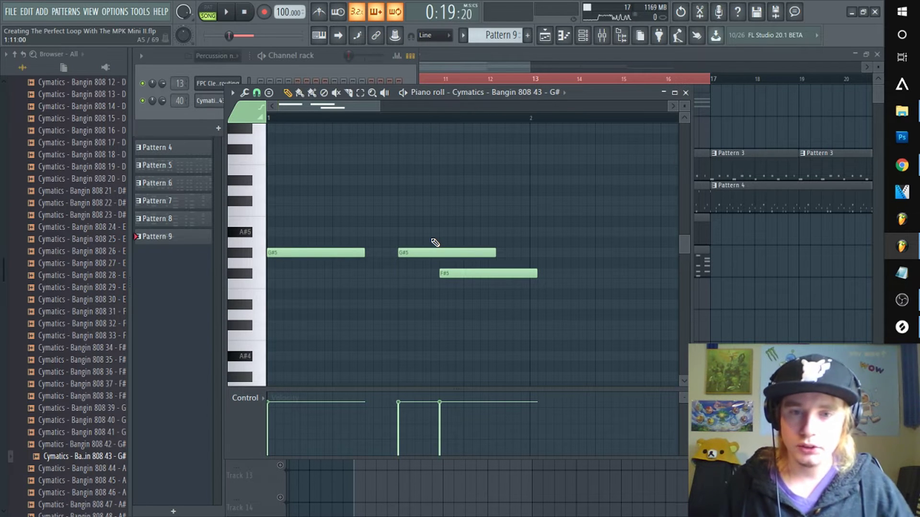
{"action": "right_click", "coordinate": [464, 271]}
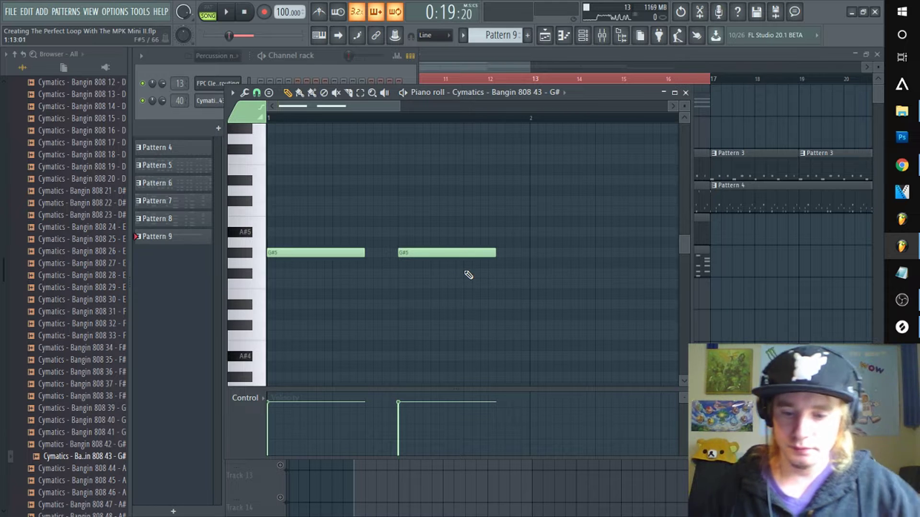
{"action": "key", "text": "space"}
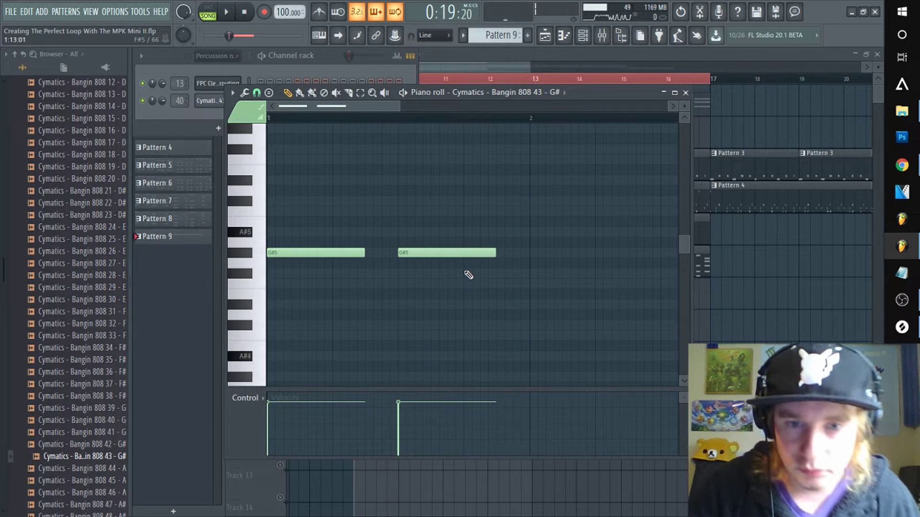
Add an F#5 note at 1:12:00, audition it, and shorten it to end together with the second G#5 note
{"action": "left_click", "coordinate": [452, 273]}
{"action": "key", "text": "space"}
{"action": "scroll", "coordinate": [461, 121], "scroll_direction": "up", "scroll_amount": 2}
{"action": "key", "text": "space"}
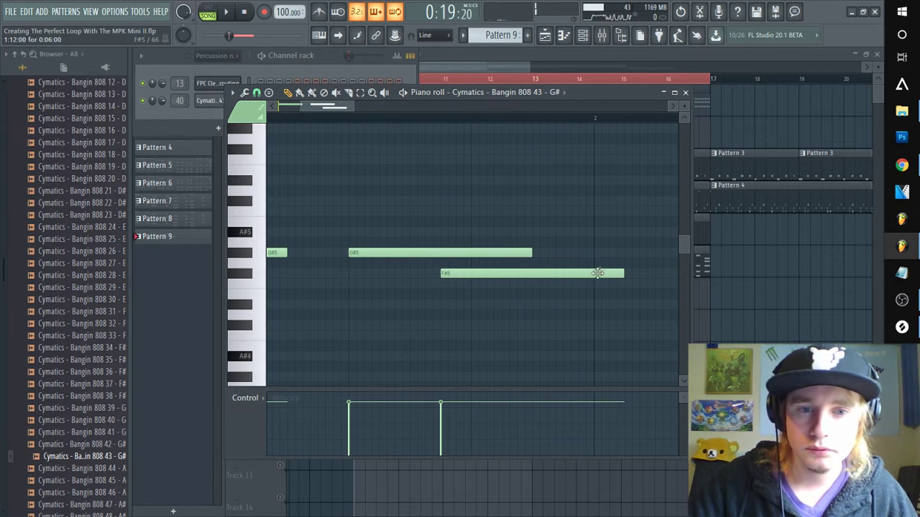
{"action": "left_click_drag", "start_coordinate": [624, 277], "coordinate": [530, 282]}
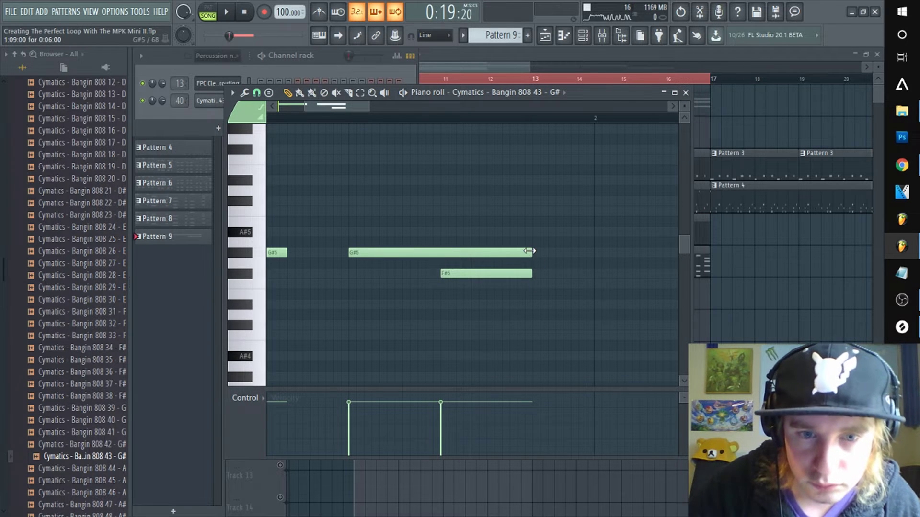
Lengthen the second G#5 note to eight steps so it ends at bar 2, and play the loop
{"action": "key", "text": "space"}
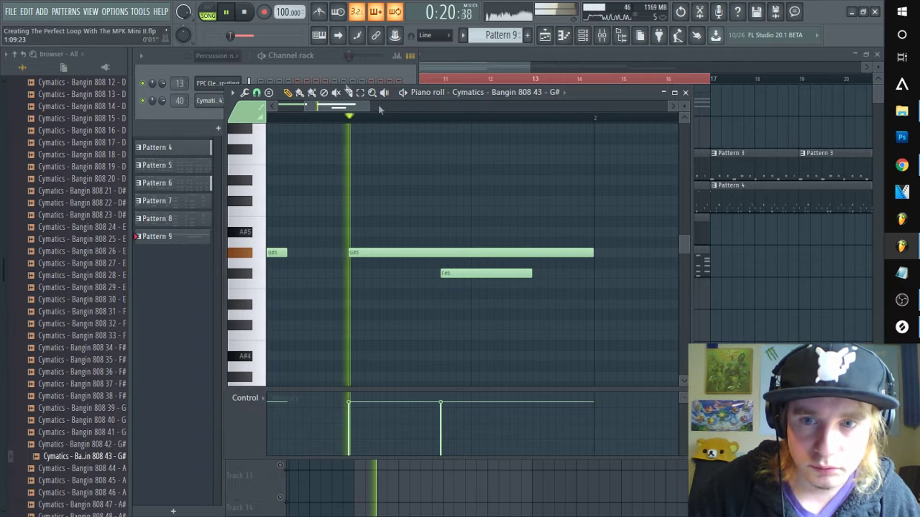
{"action": "left_click", "coordinate": [373, 74]}
{"action": "key", "text": "space"}
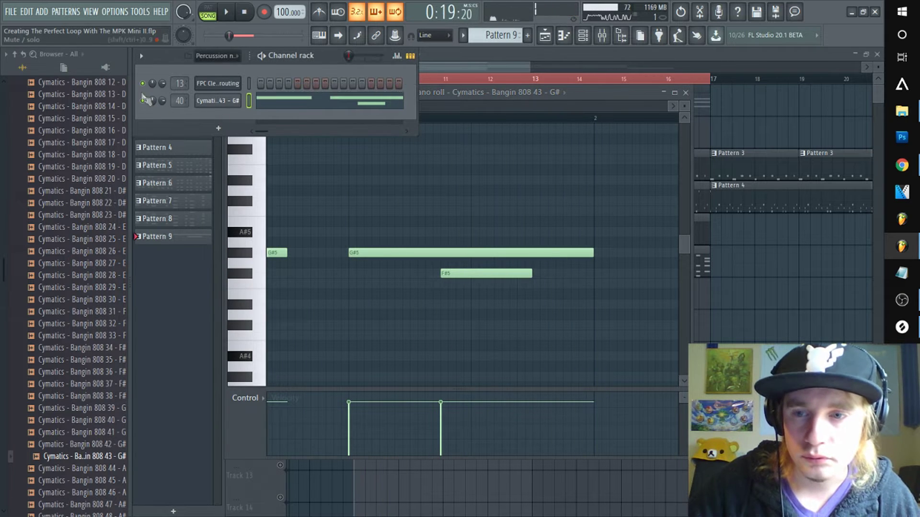
Mute the four Serum channels in the synths group and start playback
{"action": "left_click", "coordinate": [214, 57]}
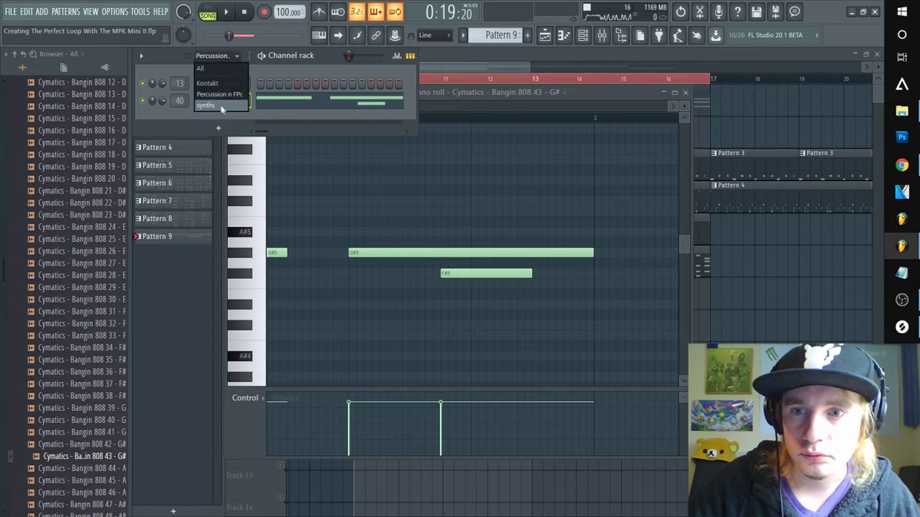
{"action": "left_click", "coordinate": [218, 93]}
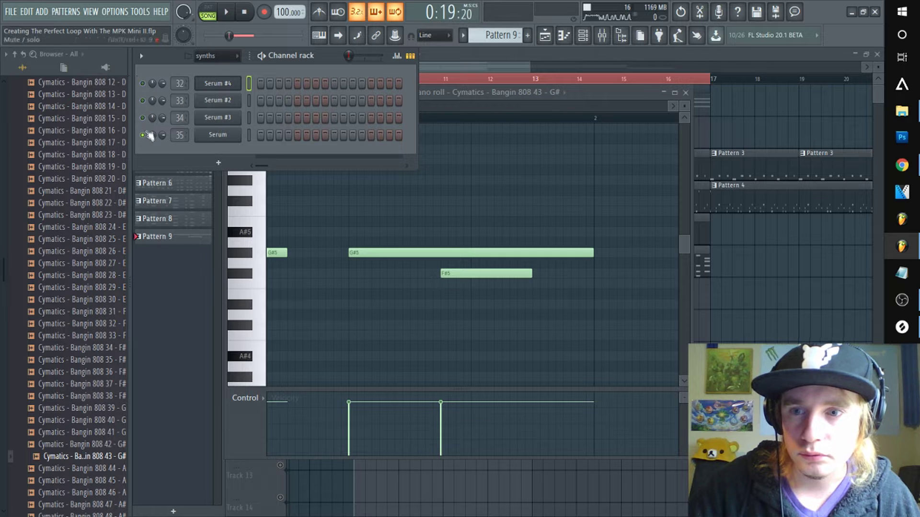
{"action": "key", "text": "space"}
Filter the channel rack back to the Percussion n FPC group and reopen the piano roll of the Cymatics 808 channel
{"action": "left_click", "coordinate": [215, 56]}
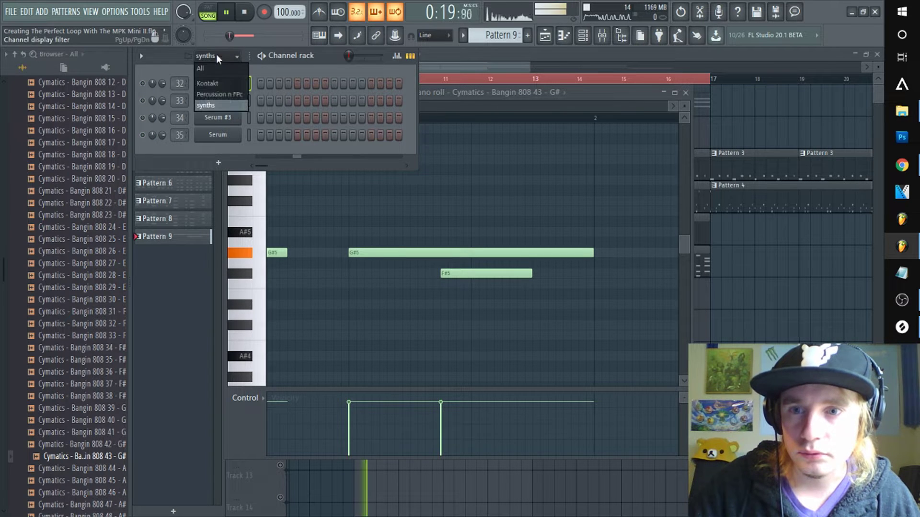
{"action": "left_click", "coordinate": [222, 94]}
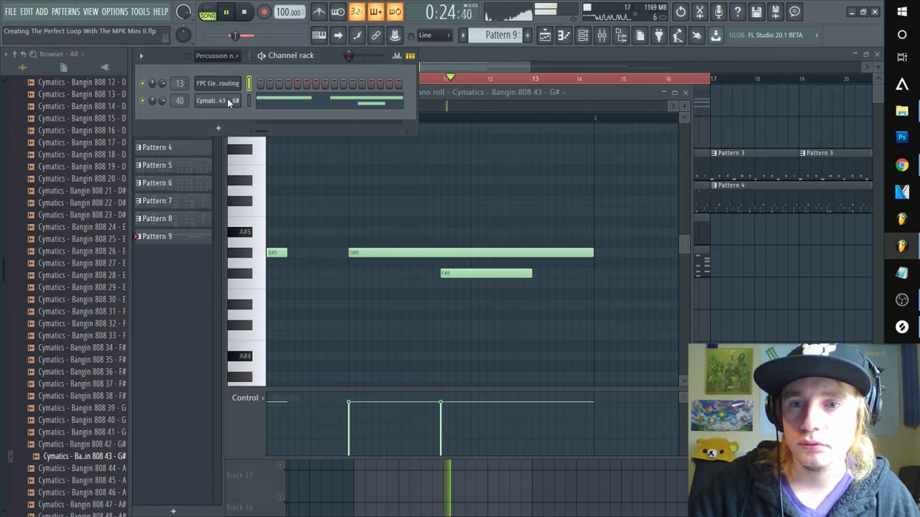
{"action": "right_click", "coordinate": [242, 98]}
{"action": "left_click", "coordinate": [258, 98]}
{"action": "right_click", "coordinate": [244, 99]}
{"action": "left_click", "coordinate": [245, 99]}
{"action": "key", "text": "space"}
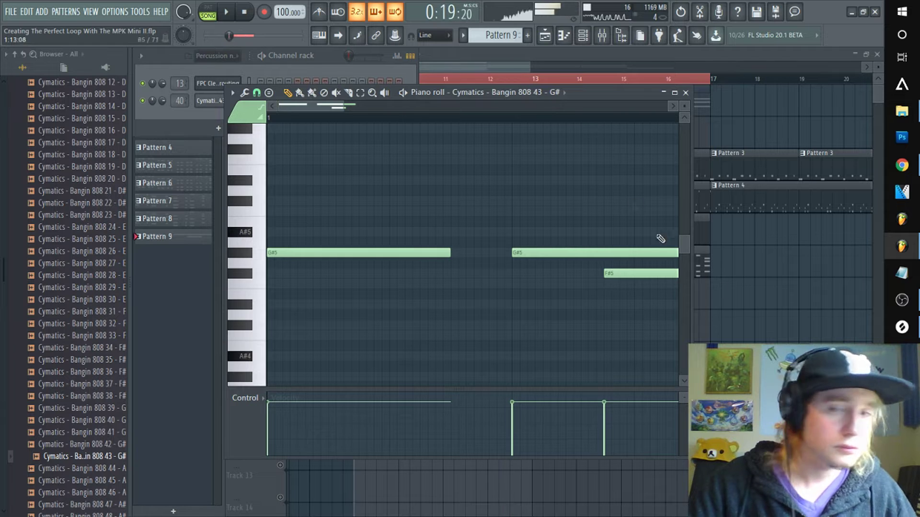
Lengthen the G#5 note at 1:09:00 to twelve steps, past the start of bar 2, auditioning the loop along the way
{"action": "key", "text": "space"}
{"action": "left_click_drag", "start_coordinate": [319, 106], "coordinate": [361, 108]}
{"action": "key", "text": "space"}
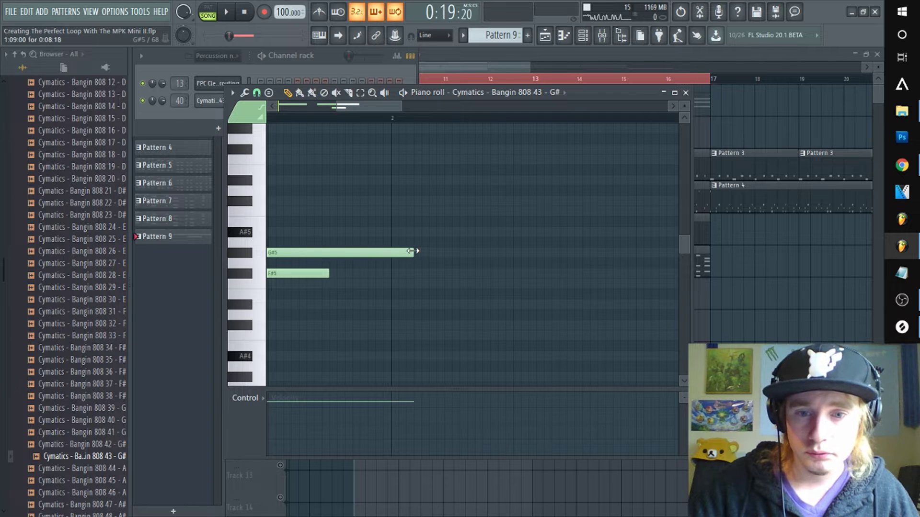
{"action": "key", "text": "space"}
{"action": "mouse_move", "coordinate": [353, 107]}
{"action": "left_mouse_down"}
{"action": "mouse_move", "coordinate": [272, 114]}
{"action": "mouse_move", "coordinate": [382, 119]}
{"action": "mouse_move", "coordinate": [369, 126]}
{"action": "mouse_move", "coordinate": [368, 111]}
{"action": "mouse_move", "coordinate": [344, 113]}
{"action": "mouse_move", "coordinate": [358, 113]}
{"action": "left_mouse_up"}
{"action": "right_click", "coordinate": [383, 129]}
{"action": "key", "text": "space"}
{"action": "left_click_drag", "start_coordinate": [347, 250], "coordinate": [415, 251]}
{"action": "key", "text": "space"}
{"action": "scroll", "coordinate": [352, 129], "scroll_direction": "down", "scroll_amount": 2}
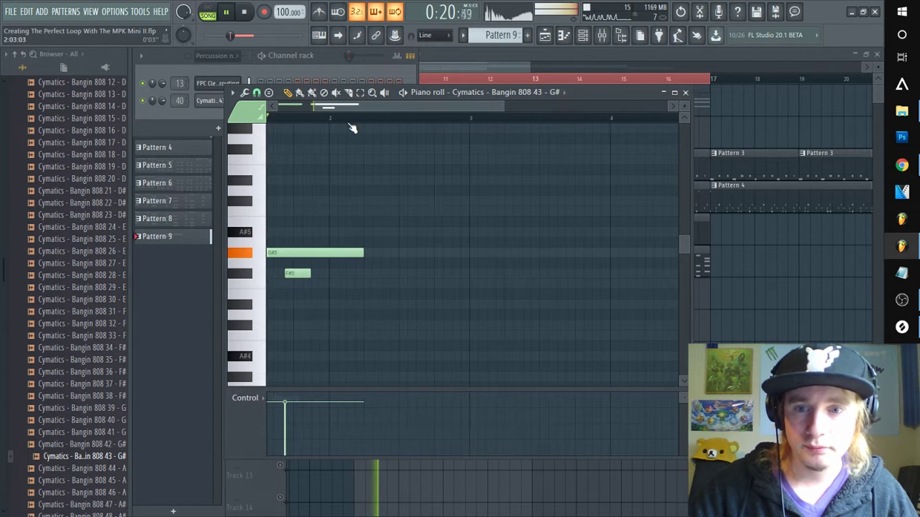
{"action": "key", "text": "space"}
Add a twelve-step G#5 note at 2:09:00 and a three-step A#5 note at 2:12:06, and audition them
{"action": "left_click", "coordinate": [400, 252]}
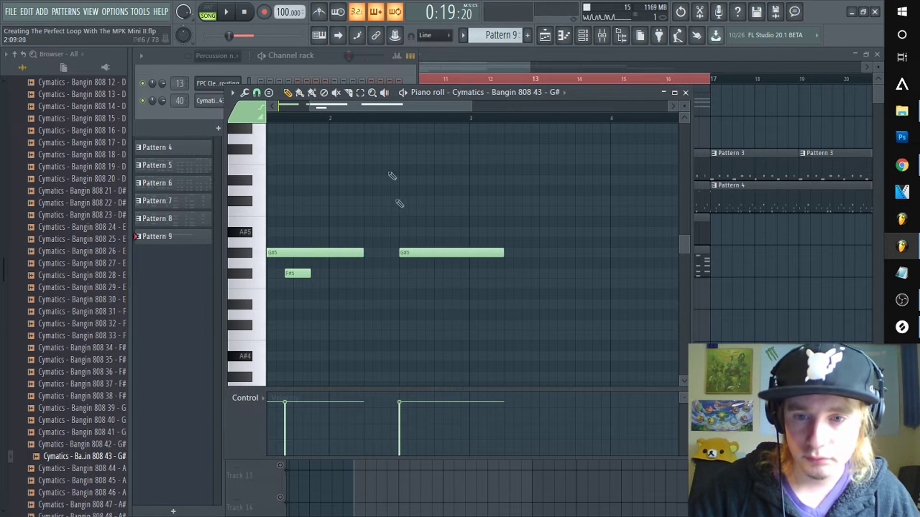
{"action": "left_click_drag", "start_coordinate": [398, 112], "coordinate": [359, 112]}
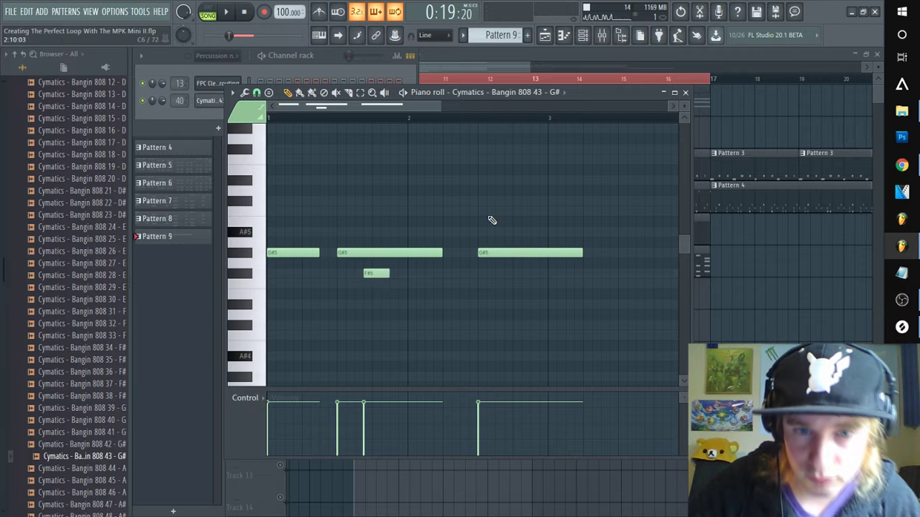
{"action": "left_click", "coordinate": [511, 232]}
{"action": "key", "text": "space"}
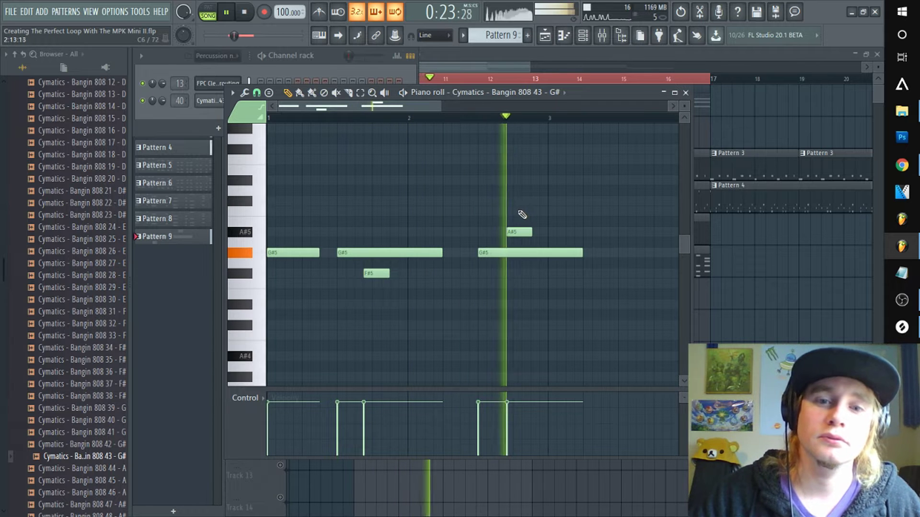
{"action": "left_click_drag", "start_coordinate": [341, 106], "coordinate": [376, 106]}
{"action": "key", "text": "space"}
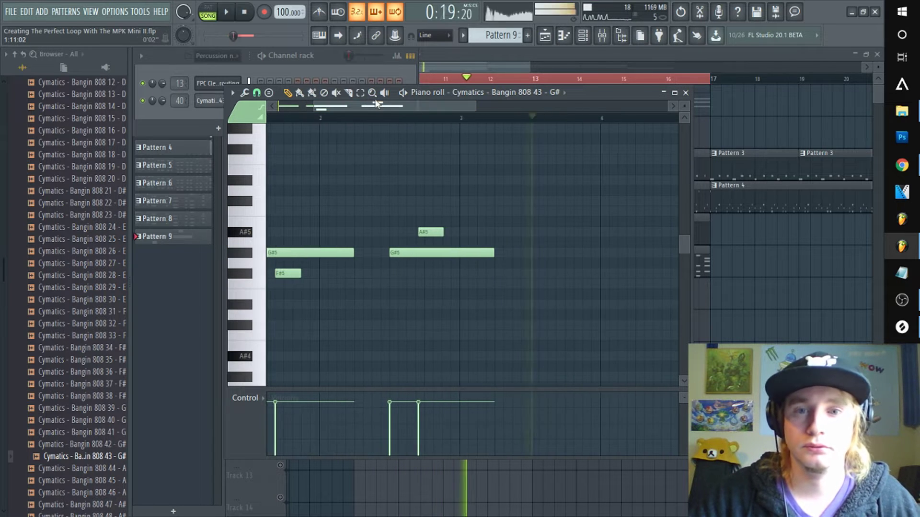
Duplicate the bass phrase that starts at 1:09:00, including its F#5 and A#5 notes, into bars 3 and 4
{"action": "left_click_drag", "start_coordinate": [384, 310], "coordinate": [626, 252]}
{"action": "left_click_drag", "start_coordinate": [381, 107], "coordinate": [424, 107]}
{"action": "scroll", "coordinate": [481, 123], "scroll_direction": "up", "scroll_amount": 4}
{"action": "scroll", "coordinate": [480, 123], "scroll_direction": "down", "scroll_amount": 4}
{"action": "left_click_drag", "start_coordinate": [309, 269], "coordinate": [557, 233]}
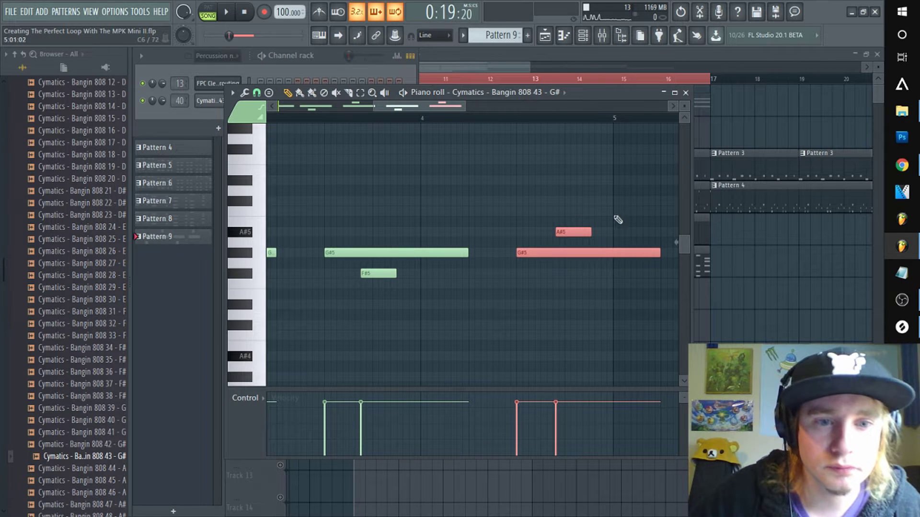
Shift the two A#5 notes slightly earlier, to 2:12:00 and 4:12:00
{"action": "left_click", "coordinate": [618, 222]}
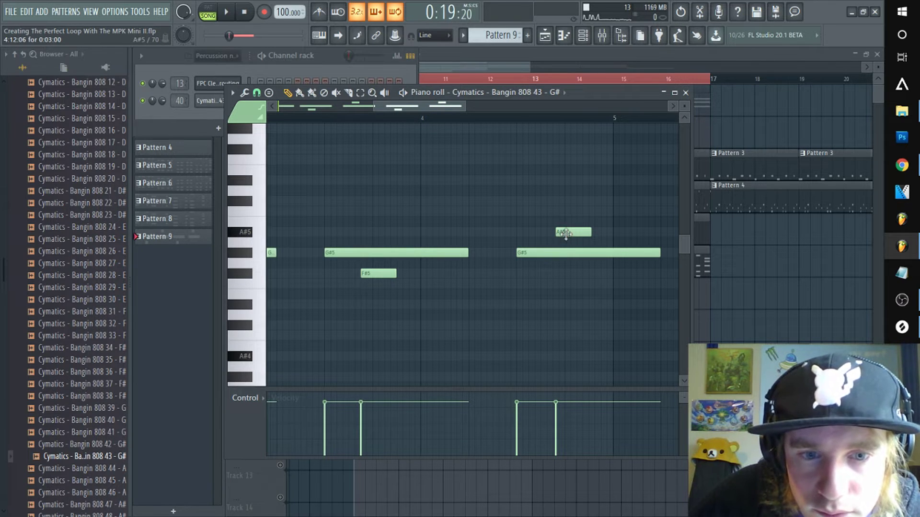
{"action": "left_click_drag", "start_coordinate": [420, 110], "coordinate": [285, 135]}
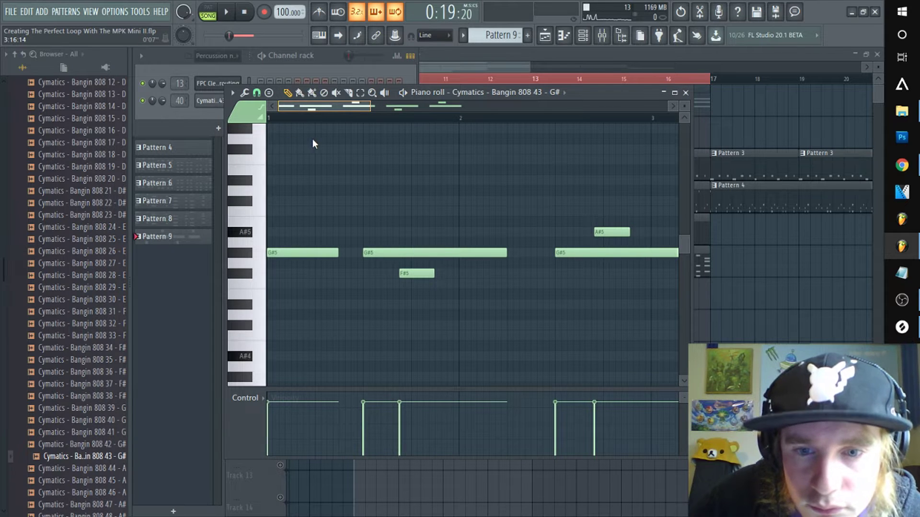
{"action": "left_click_drag", "start_coordinate": [609, 233], "coordinate": [606, 233]}
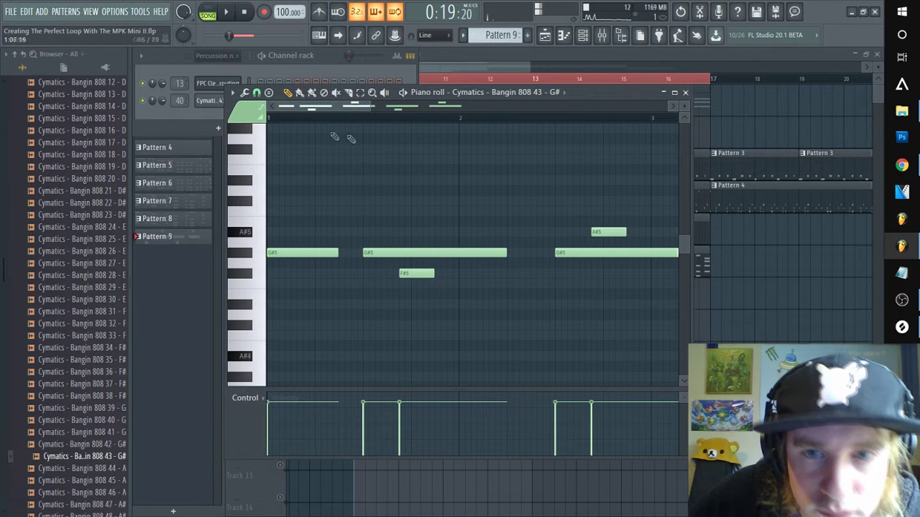
{"action": "left_click_drag", "start_coordinate": [337, 110], "coordinate": [415, 115]}
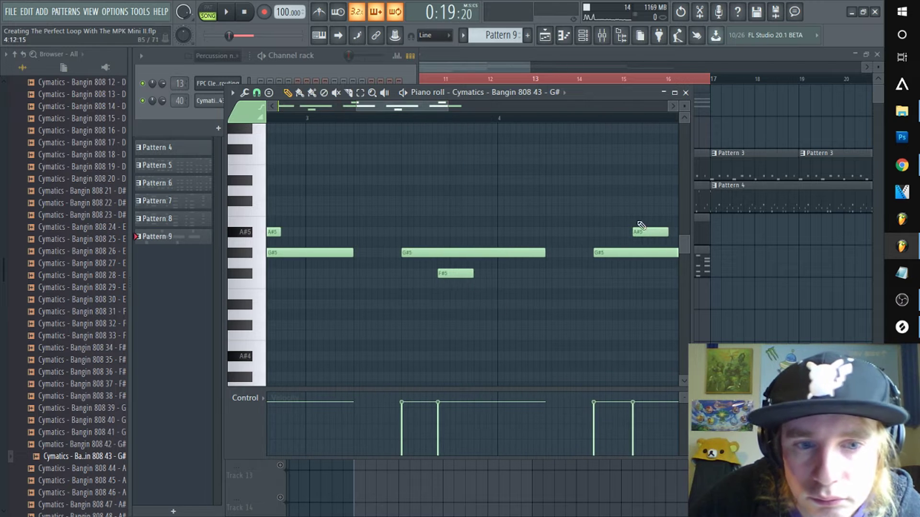
{"action": "left_click_drag", "start_coordinate": [648, 232], "coordinate": [645, 232]}
Raise the A#5 note at 4:12:00 to C#6, shorten the G#5 at 4:09:00 to four steps, and audition bar 4
{"action": "left_click_drag", "start_coordinate": [371, 107], "coordinate": [402, 111]}
{"action": "left_click", "coordinate": [248, 203]}
{"action": "left_click_drag", "start_coordinate": [496, 232], "coordinate": [499, 200]}
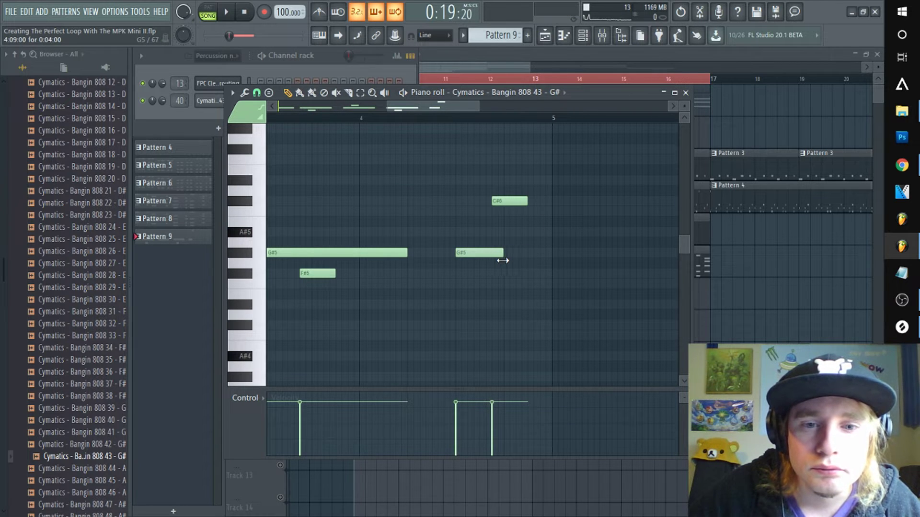
{"action": "key", "text": "space"}
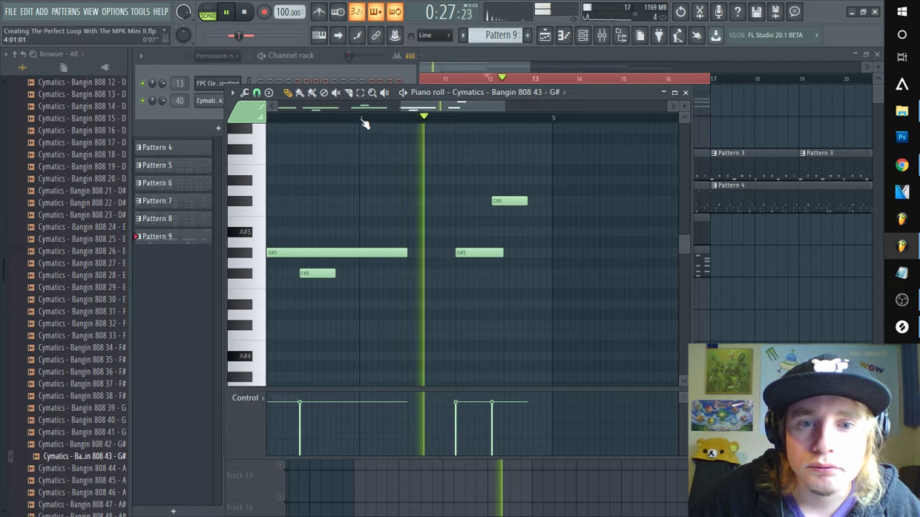
{"action": "key", "text": "space"}
{"action": "key", "text": "space"}
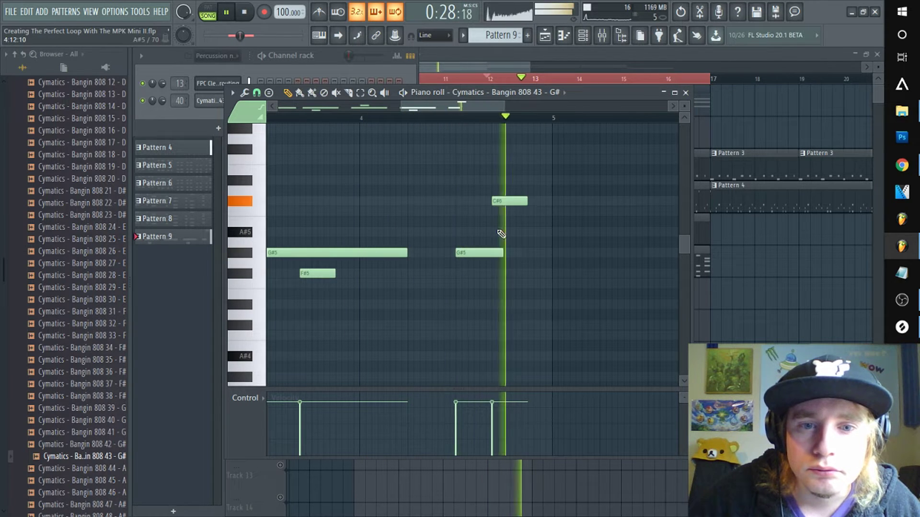
{"action": "key", "text": "space"}
Add a two-step G#5 note at 4:15:00 and audition the end of the phrase
{"action": "left_click", "coordinate": [530, 252]}
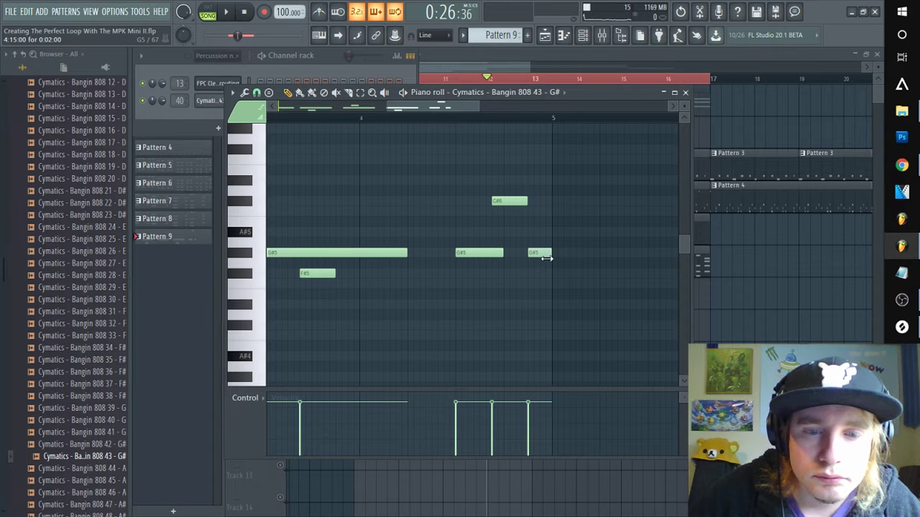
{"action": "key", "text": "space"}
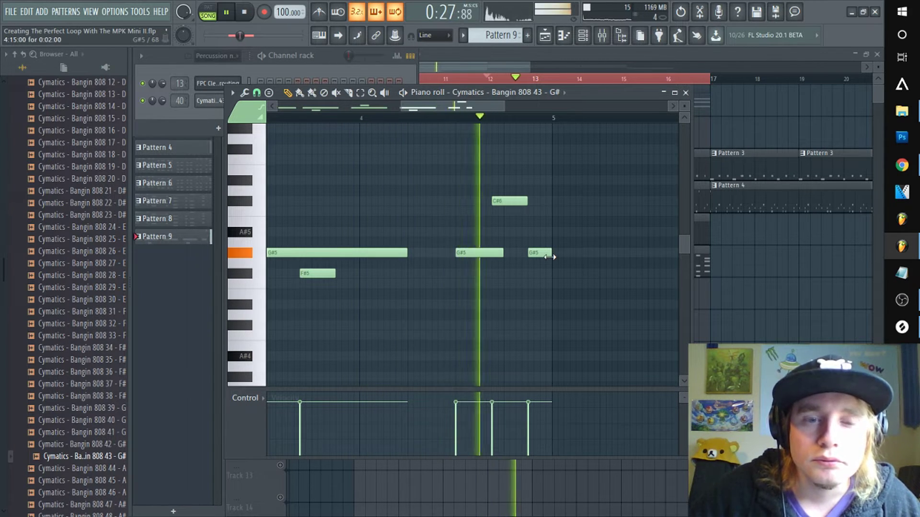
{"action": "key", "text": "space"}
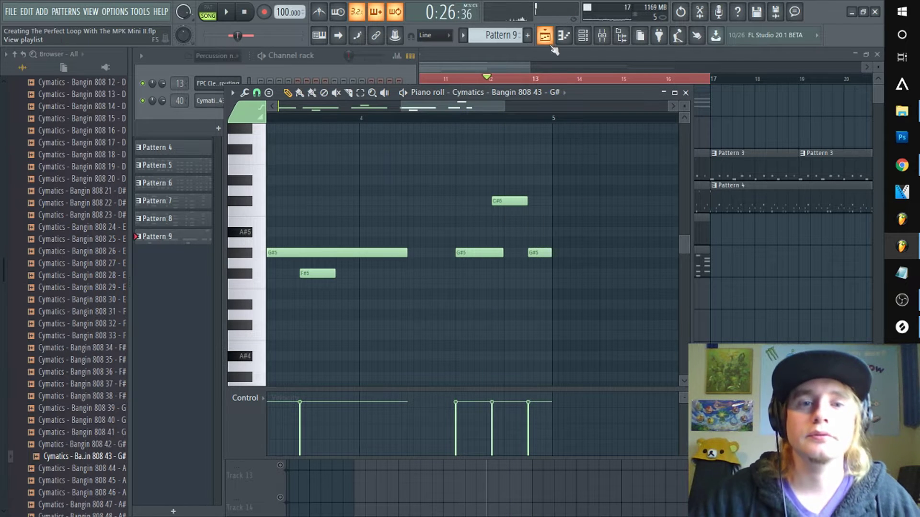
Make the Pattern 3 clip at bar 11 on Track 3 of the playlist unique
{"action": "left_click", "coordinate": [504, 71]}
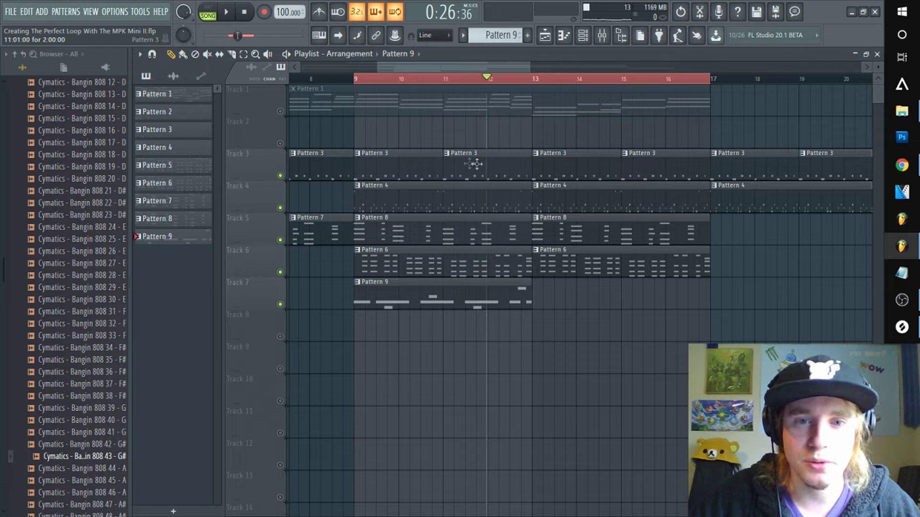
{"action": "right_click", "coordinate": [452, 154]}
{"action": "left_click", "coordinate": [467, 230]}
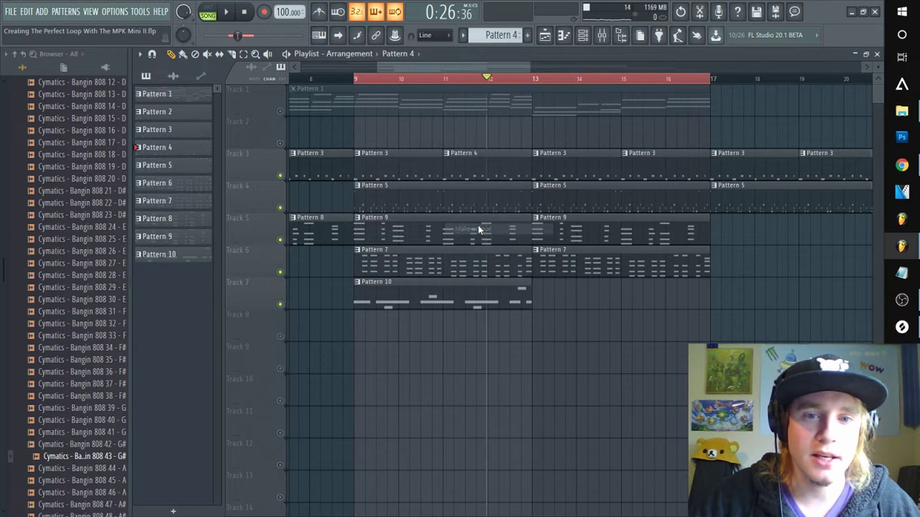
Add a 41_Re..e_Shot percussion hit at 2:15:00 in Pattern 4's FPC piano roll and audition it in the playlist
{"action": "double_click", "coordinate": [524, 169]}
{"action": "left_click_drag", "start_coordinate": [433, 107], "coordinate": [447, 129]}
{"action": "scroll", "coordinate": [448, 188], "scroll_direction": "up", "scroll_amount": 10}
{"action": "scroll", "coordinate": [447, 189], "scroll_direction": "down", "scroll_amount": 10}
{"action": "left_click", "coordinate": [265, 243]}
{"action": "left_click", "coordinate": [425, 243]}
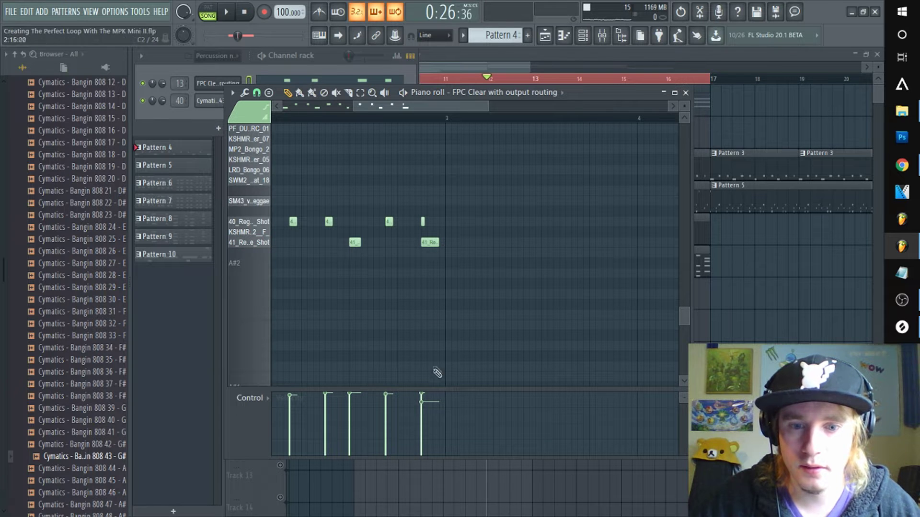
{"action": "left_click", "coordinate": [445, 70]}
{"action": "key", "text": "space"}
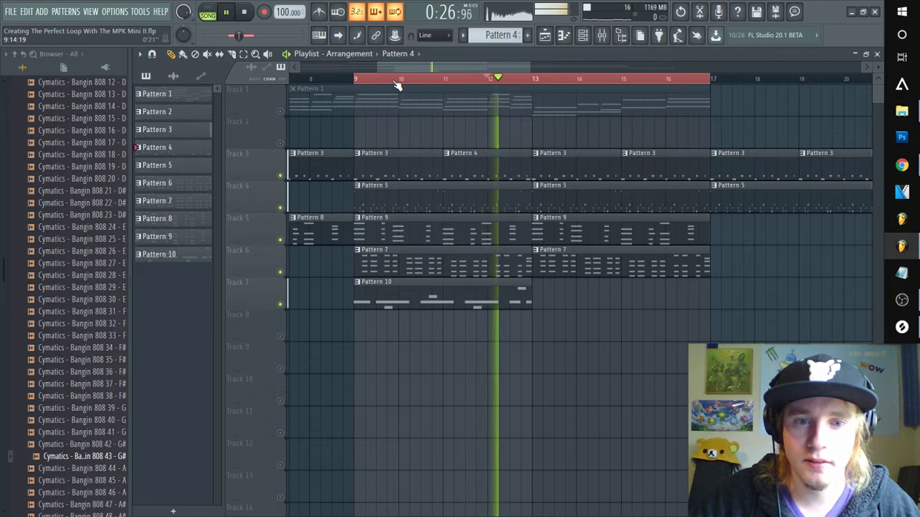
{"action": "key", "text": "space"}
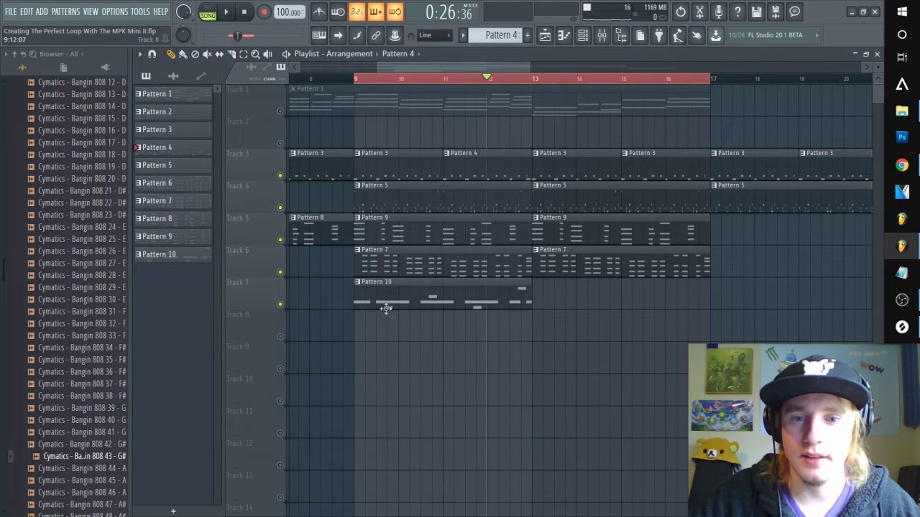
Clone the Pattern 10 clip on Track 7 to bar 13 and play the arrangement from bar 9
{"action": "left_click_drag", "start_coordinate": [386, 309], "coordinate": [569, 291]}
{"action": "scroll", "coordinate": [353, 86], "scroll_direction": "down", "scroll_amount": 1}
{"action": "scroll", "coordinate": [354, 86], "scroll_direction": "down", "scroll_amount": 1}
{"action": "left_click", "coordinate": [355, 79]}
{"action": "key", "text": "space"}
Open the mixer and check the levels of the FPC master and Insert 40 during playback
{"action": "left_click", "coordinate": [602, 35]}
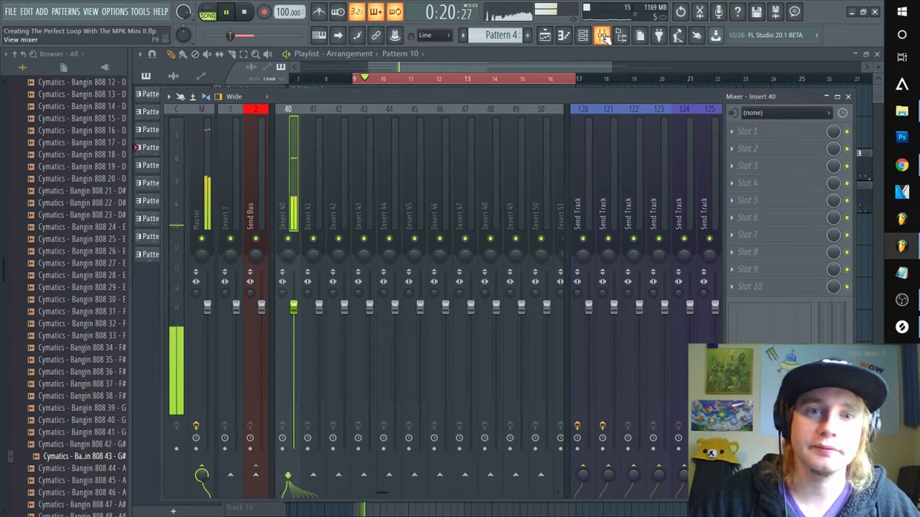
{"action": "left_click_drag", "start_coordinate": [384, 495], "coordinate": [356, 502]}
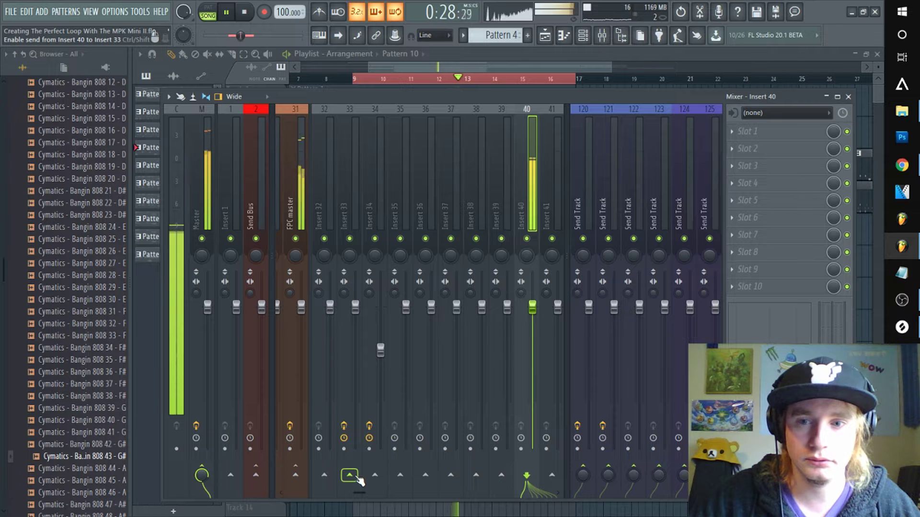
{"action": "key", "text": "space"}
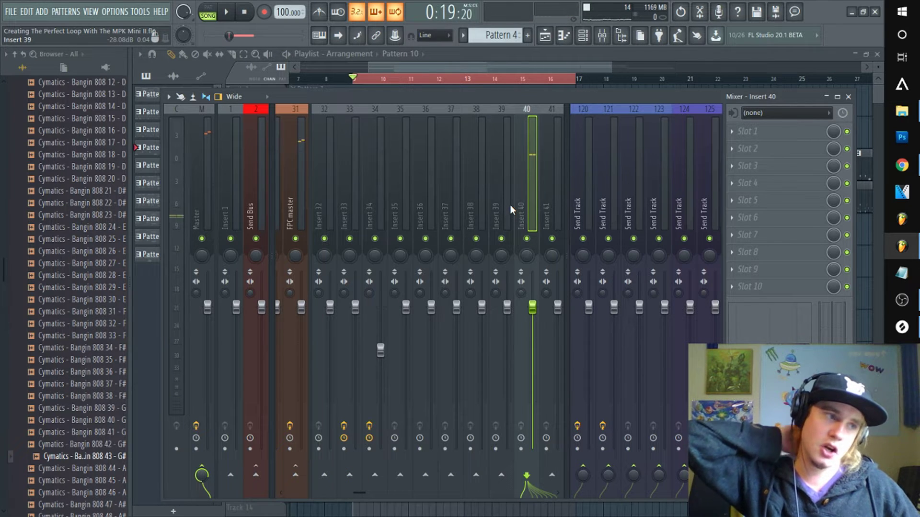
Inspect the routing of the Send Bus, Insert 1 and send track 123 in the mixer
{"action": "left_click", "coordinate": [251, 183]}
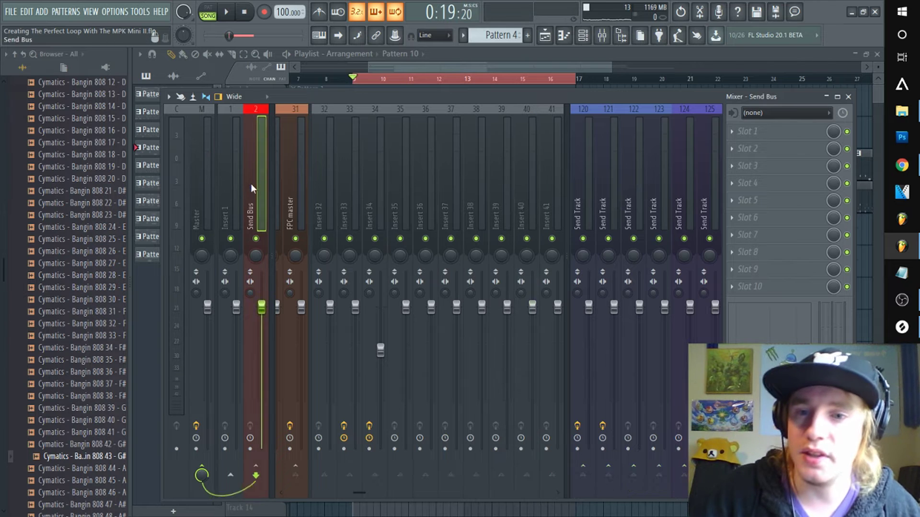
{"action": "left_click", "coordinate": [237, 186]}
{"action": "left_click", "coordinate": [245, 185]}
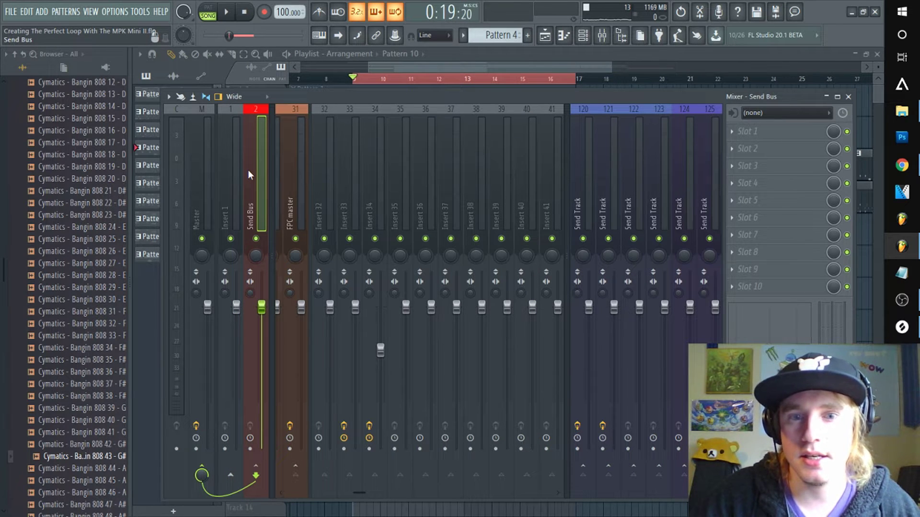
{"action": "left_click", "coordinate": [659, 185]}
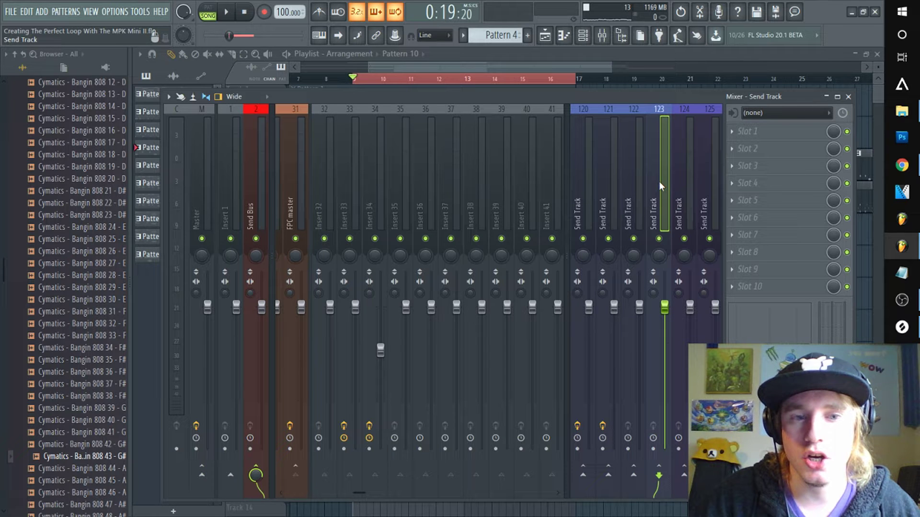
Rename send track 123 to "Side Chain" and color it white
{"action": "right_click", "coordinate": [659, 182]}
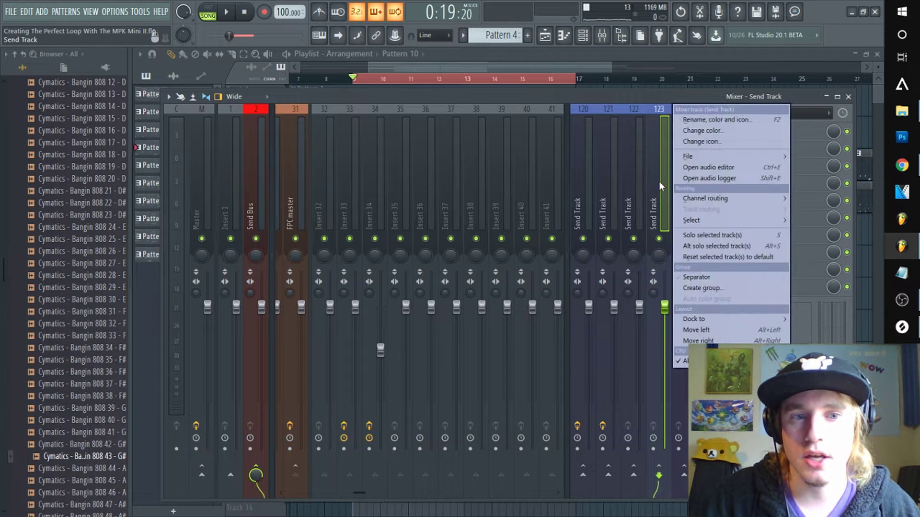
{"action": "left_click", "coordinate": [690, 117]}
{"action": "type", "text": "Side Chain"}
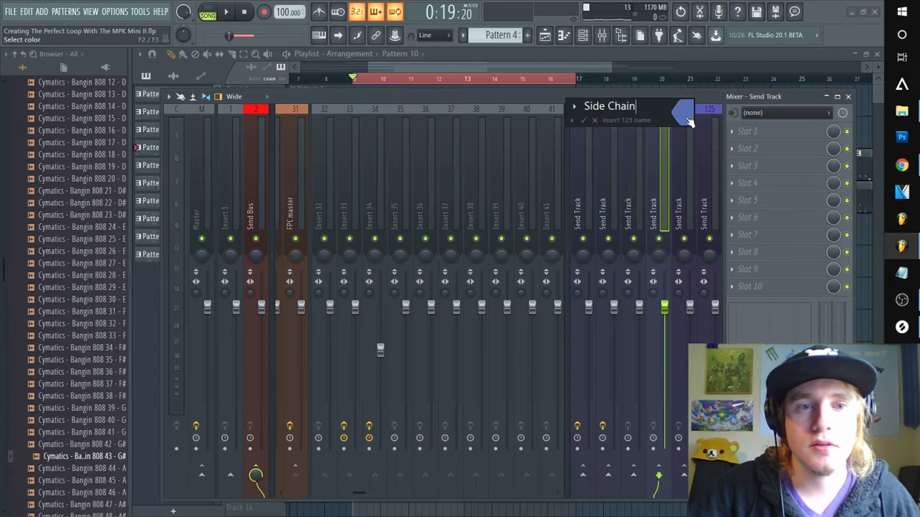
{"action": "left_click", "coordinate": [688, 120]}
{"action": "left_click", "coordinate": [700, 113]}
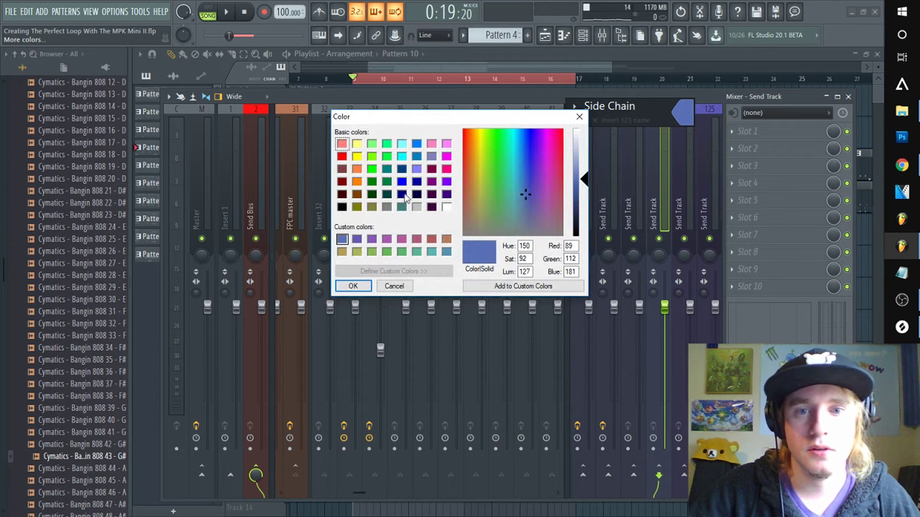
{"action": "left_click_drag", "start_coordinate": [473, 207], "coordinate": [462, 235]}
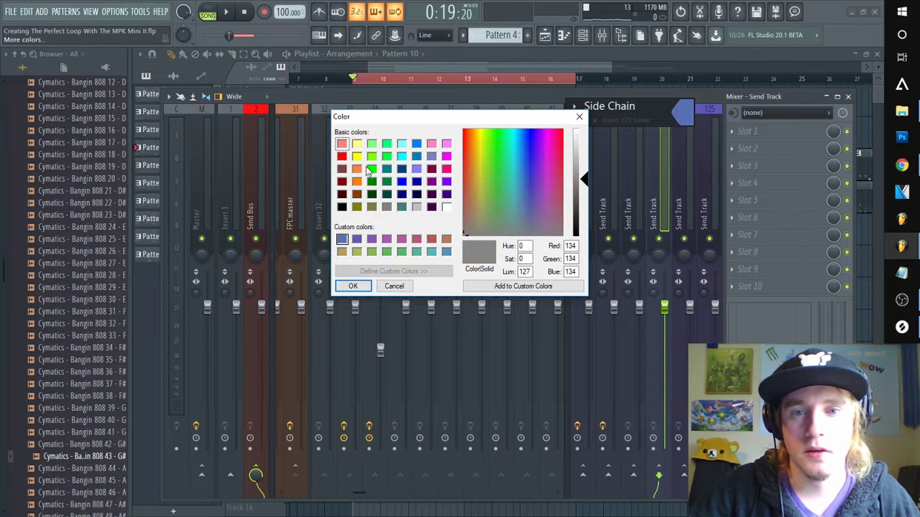
{"action": "left_click", "coordinate": [446, 207]}
{"action": "left_click", "coordinate": [354, 286]}
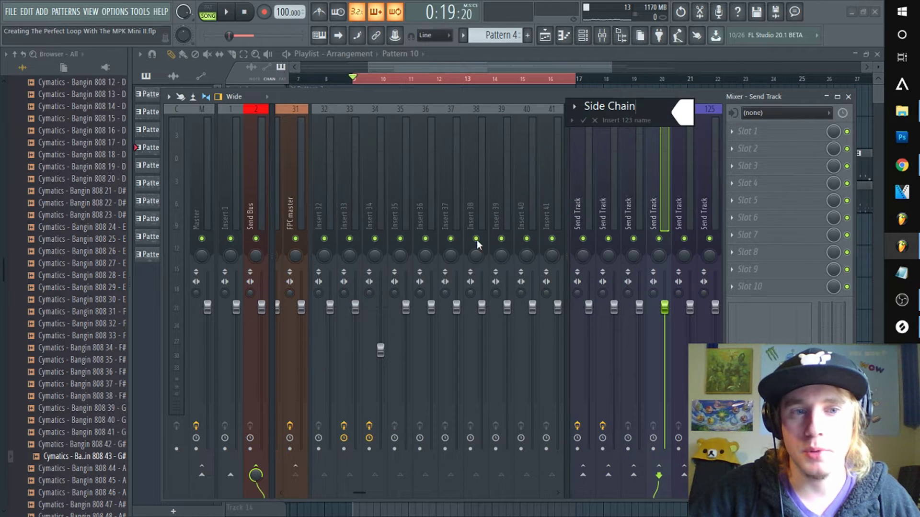
{"action": "key", "text": "Return"}
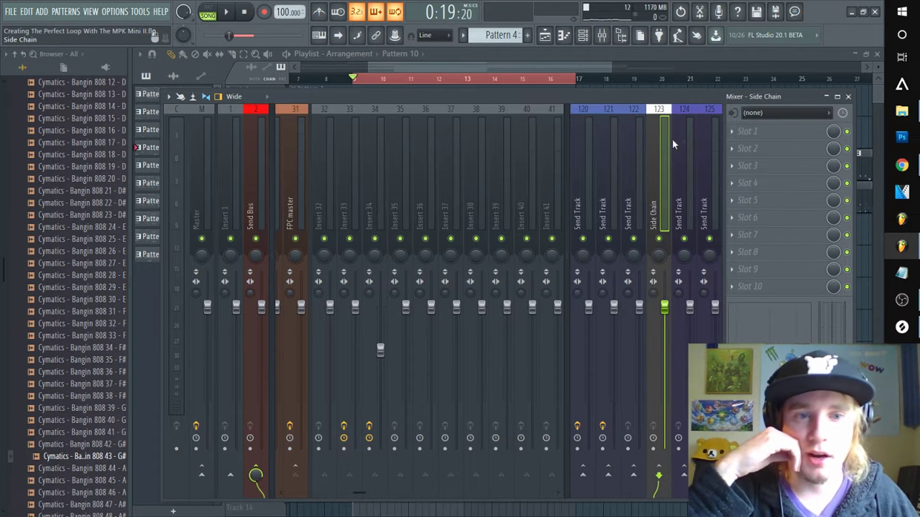
Load Fruity Balance into the first effect slot of the Side Chain track
{"action": "left_click", "coordinate": [730, 131]}
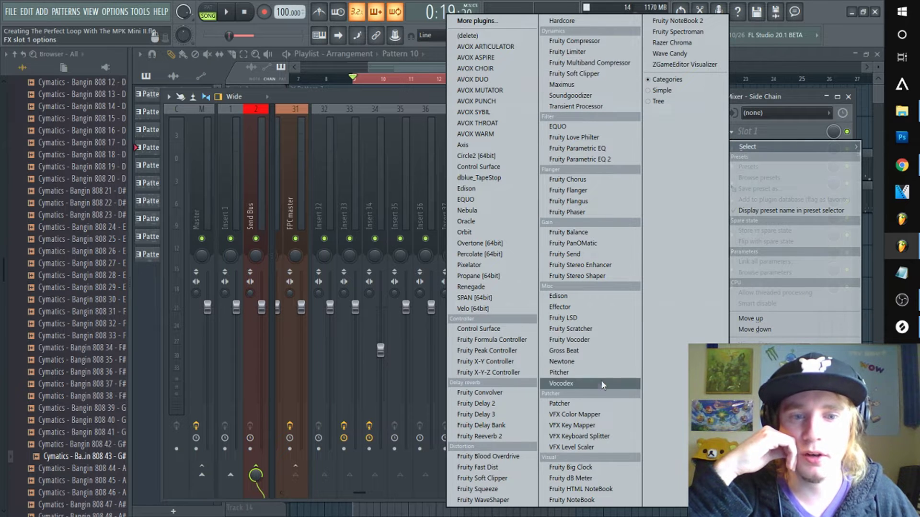
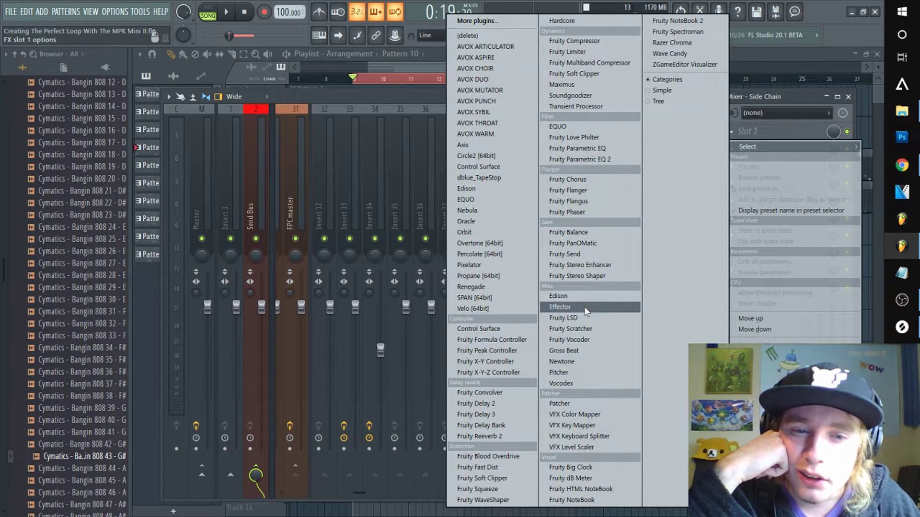
{"action": "left_click", "coordinate": [588, 233]}
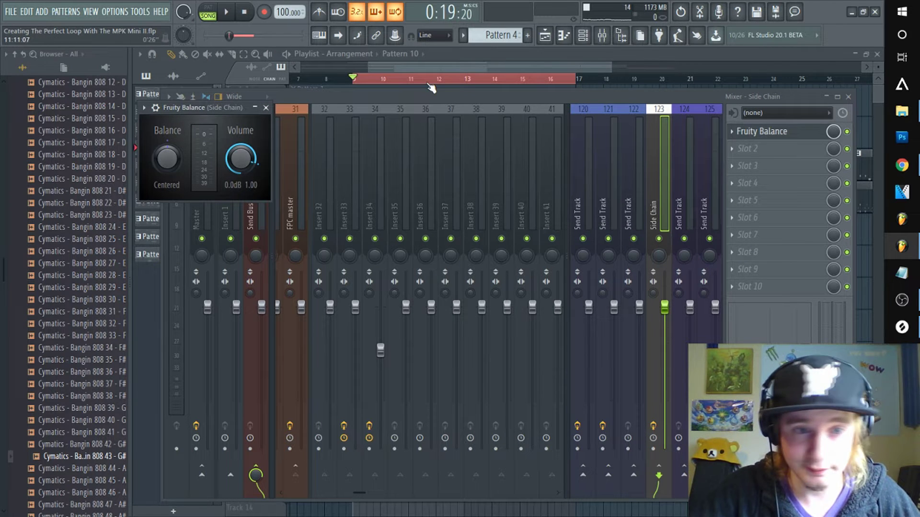
Find Insert 40 during playback and reset its send level to the Side Chain track
{"action": "mouse_move", "coordinate": [360, 493]}
{"action": "left_mouse_down"}
{"action": "mouse_move", "coordinate": [318, 509]}
{"action": "mouse_move", "coordinate": [377, 495]}
{"action": "left_mouse_up"}
{"action": "key", "text": "space"}
{"action": "left_click", "coordinate": [372, 182]}
{"action": "key", "text": "space"}
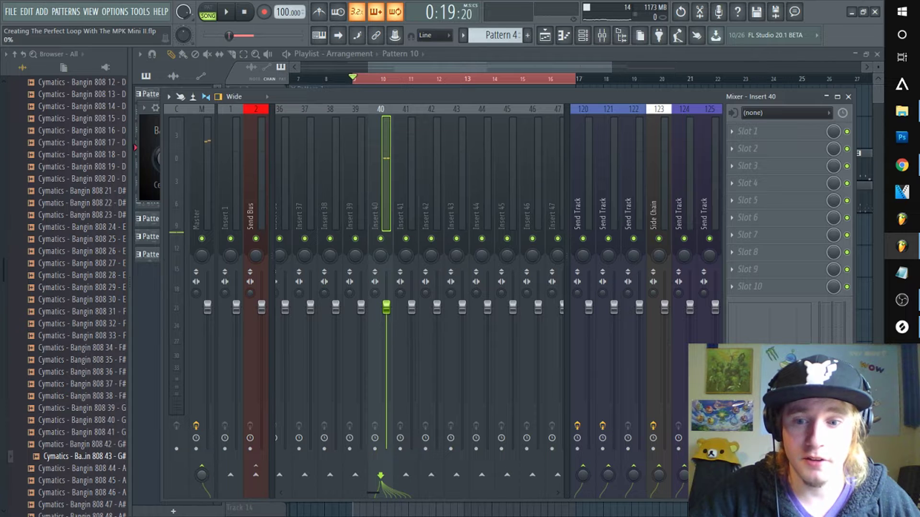
{"action": "right_click", "coordinate": [660, 474]}
{"action": "left_click", "coordinate": [687, 349]}
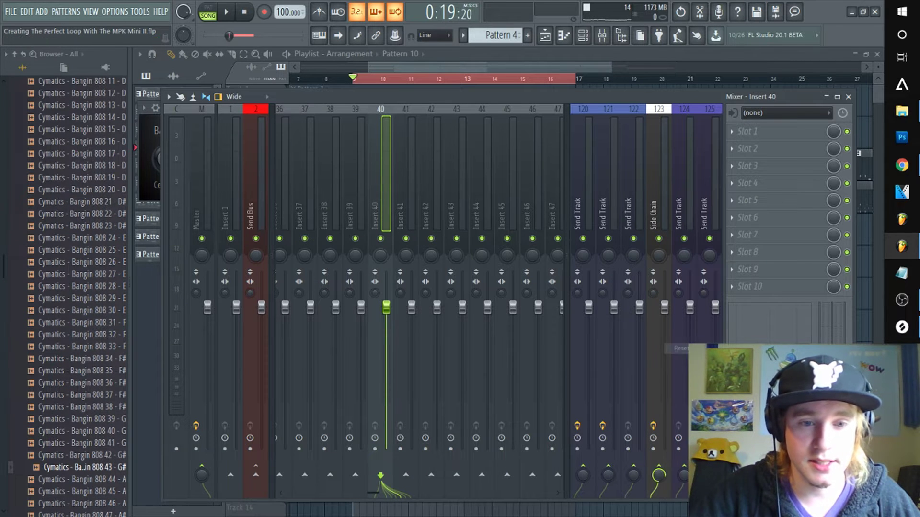
Route the Side Chain track to the Master instead of the Send Bus and check its level during playback
{"action": "left_click", "coordinate": [660, 205]}
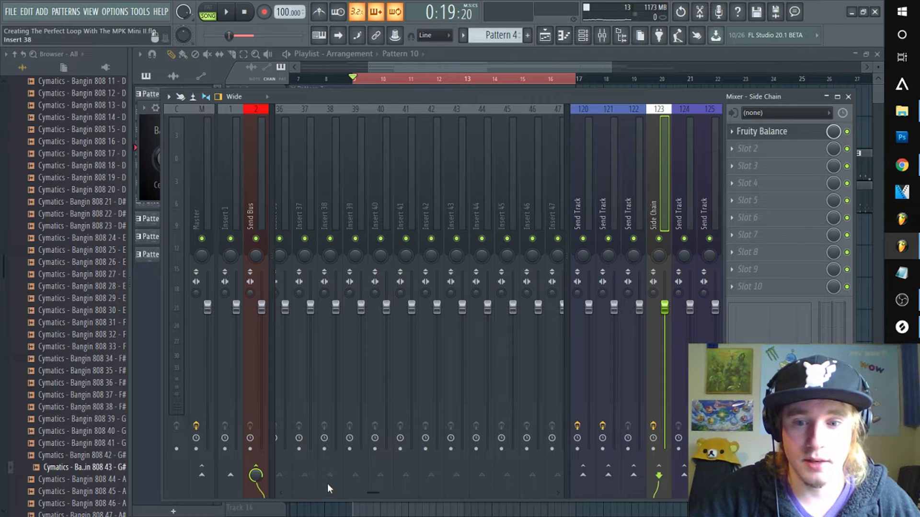
{"action": "left_click", "coordinate": [202, 477]}
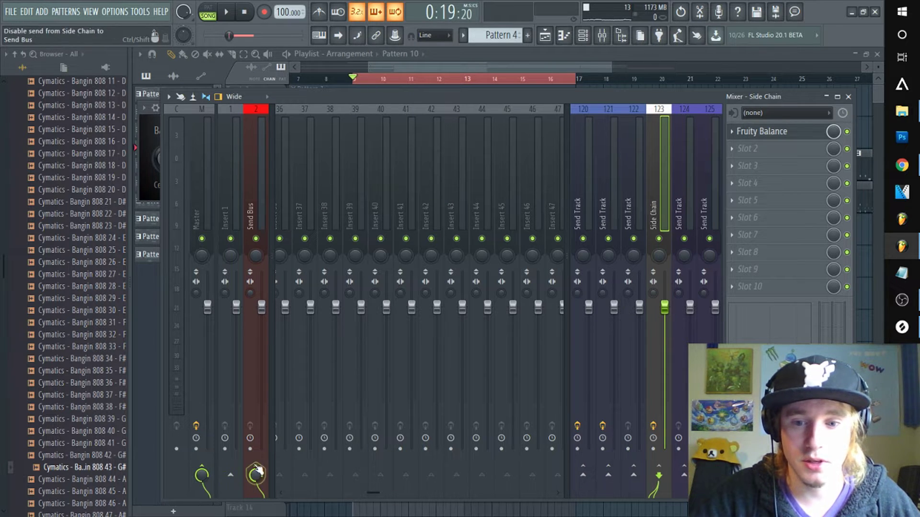
{"action": "left_click", "coordinate": [487, 67]}
{"action": "key", "text": "space"}
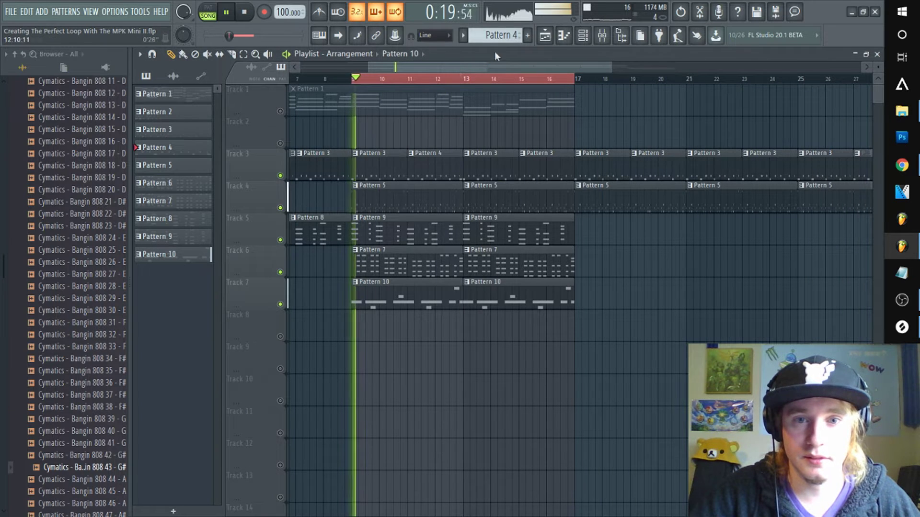
{"action": "left_click", "coordinate": [602, 36]}
{"action": "key", "text": "space"}
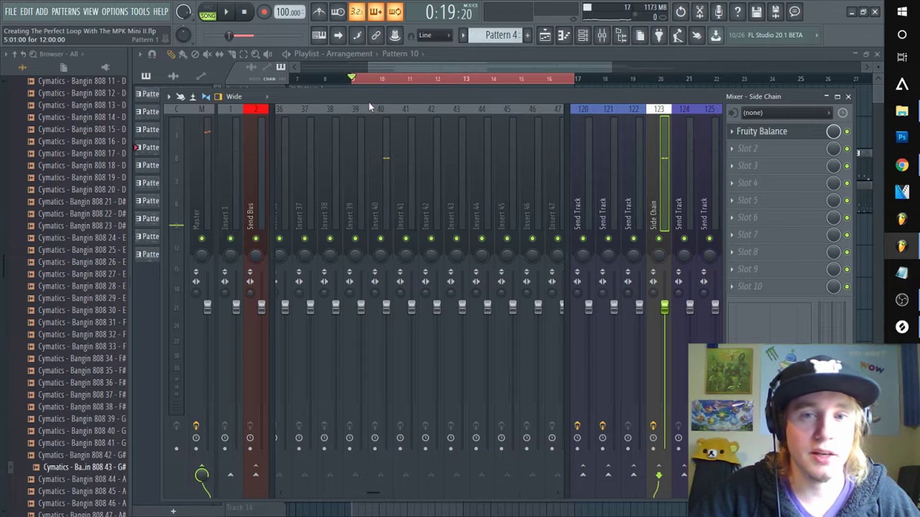
Set the playlist time selection from 9:15:00 to 10:03:00
{"action": "scroll", "coordinate": [361, 82], "scroll_direction": "up", "scroll_amount": 4}
{"action": "left_click_drag", "start_coordinate": [400, 69], "coordinate": [398, 69]}
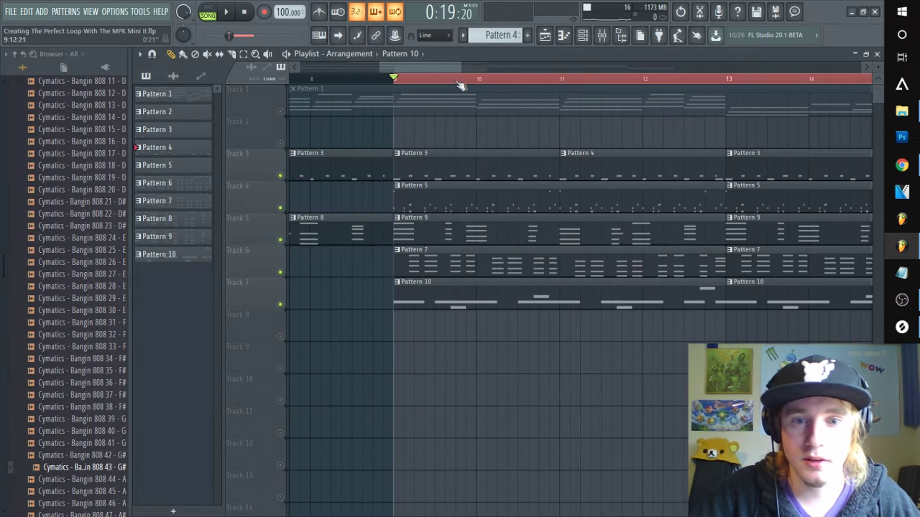
{"action": "left_click", "coordinate": [471, 78]}
{"action": "right_click", "coordinate": [473, 78]}
{"action": "left_click", "coordinate": [476, 79]}
{"action": "mouse_move", "coordinate": [480, 82]}
{"action": "left_mouse_down"}
{"action": "mouse_move", "coordinate": [493, 85]}
{"action": "mouse_move", "coordinate": [473, 82]}
{"action": "mouse_move", "coordinate": [487, 81]}
{"action": "left_mouse_up"}
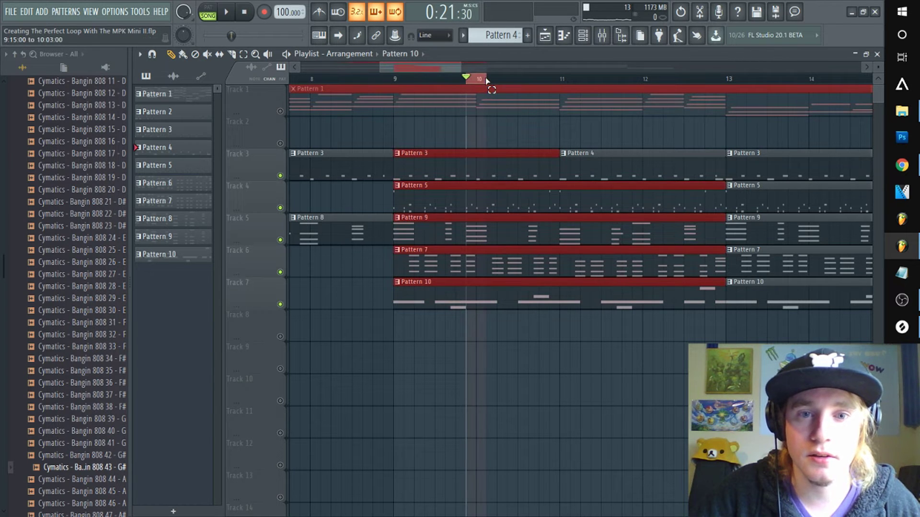
Create an automation clip for the Side Chain track's Fruity Balance volume and move it to Track 8
{"action": "left_click", "coordinate": [601, 36]}
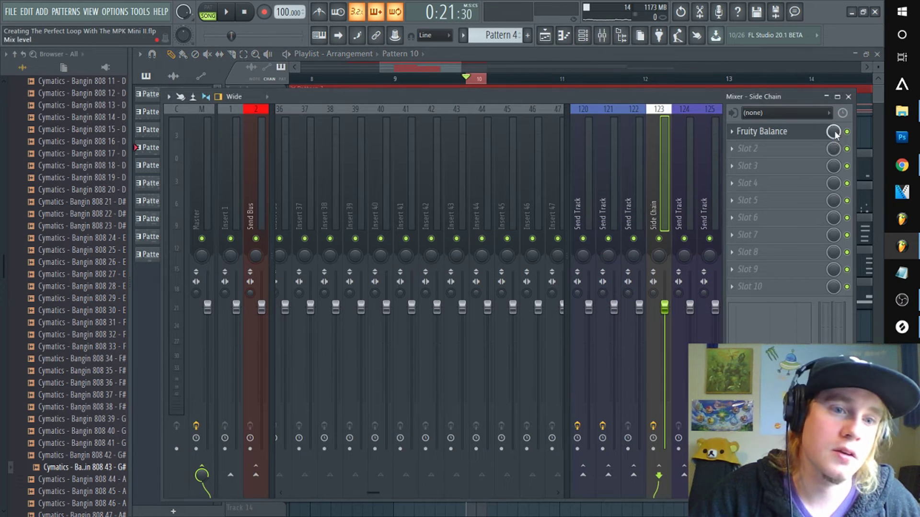
{"action": "left_click", "coordinate": [796, 132]}
{"action": "right_click", "coordinate": [242, 161]}
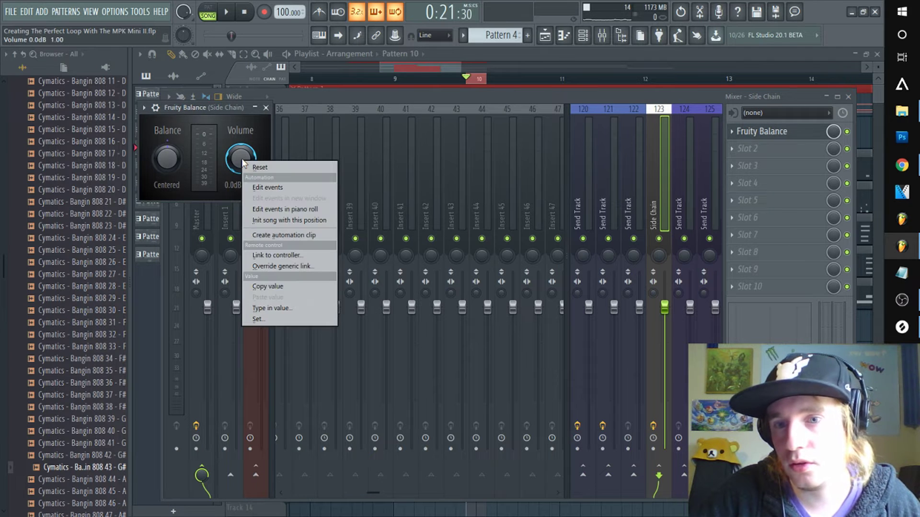
{"action": "left_click", "coordinate": [288, 236]}
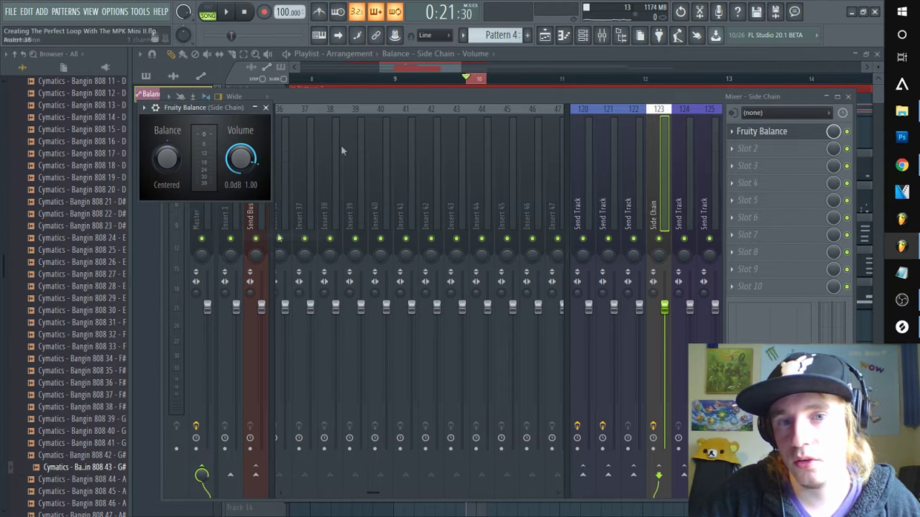
{"action": "left_click", "coordinate": [413, 64]}
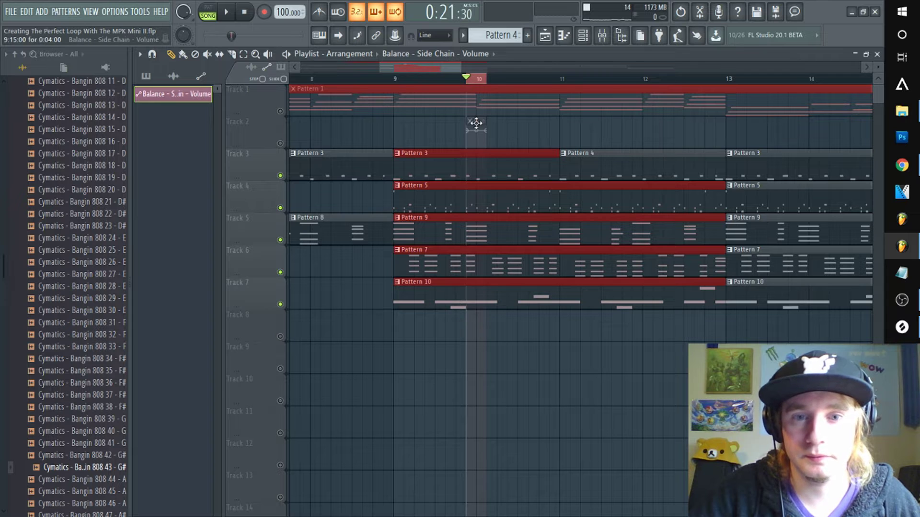
{"action": "left_click", "coordinate": [475, 123]}
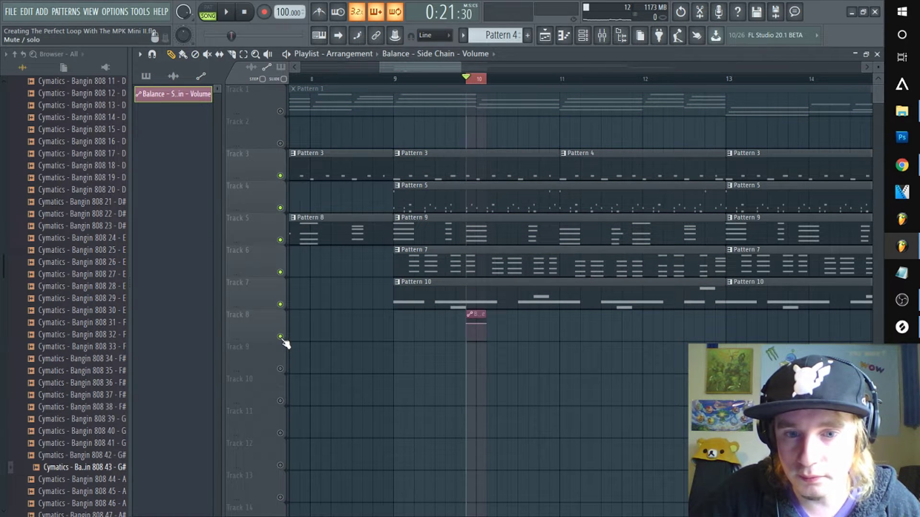
Copy the value of the automation clip's first point and make Track 8 taller
{"action": "scroll", "coordinate": [456, 86], "scroll_direction": "up", "scroll_amount": 4}
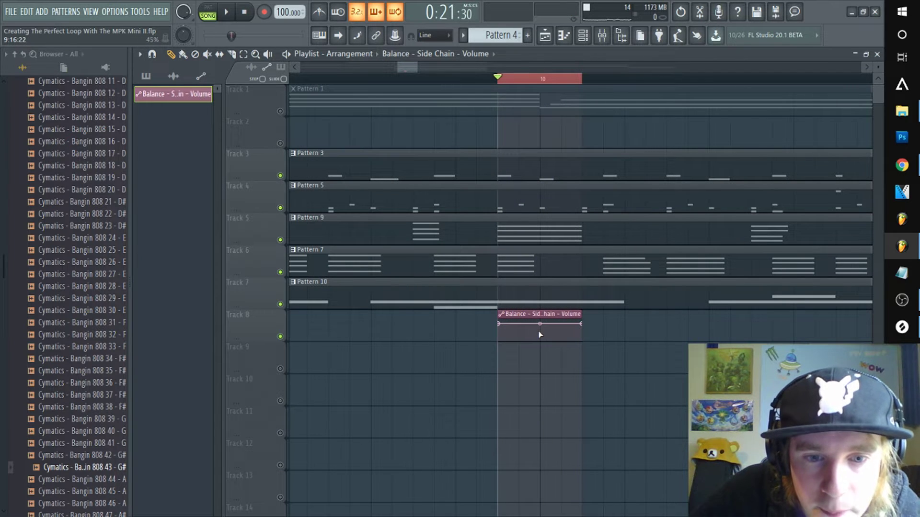
{"action": "right_click", "coordinate": [501, 324]}
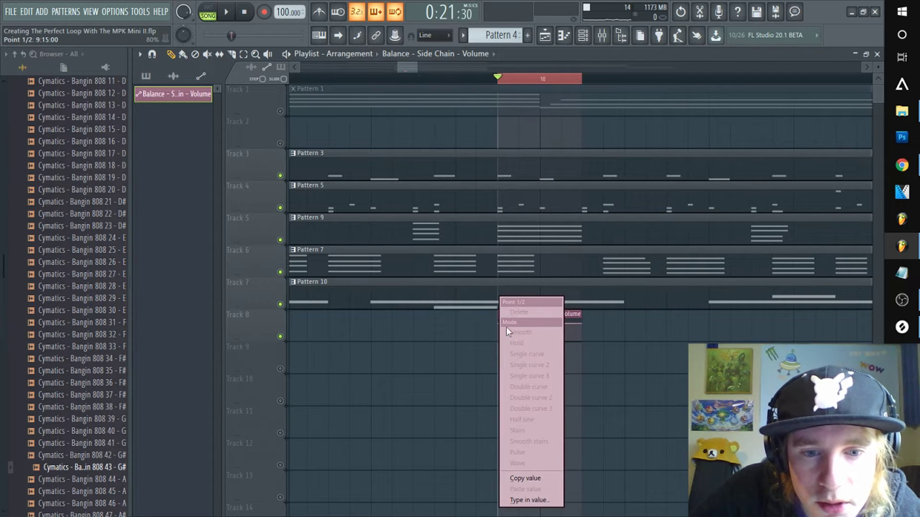
{"action": "left_click", "coordinate": [536, 478]}
{"action": "scroll", "coordinate": [529, 89], "scroll_direction": "up", "scroll_amount": 3}
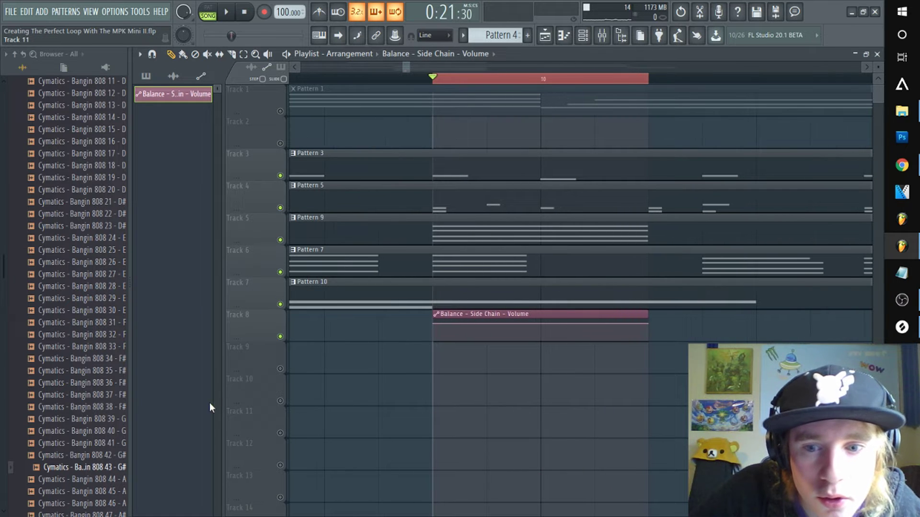
{"action": "left_click_drag", "start_coordinate": [256, 340], "coordinate": [255, 434]}
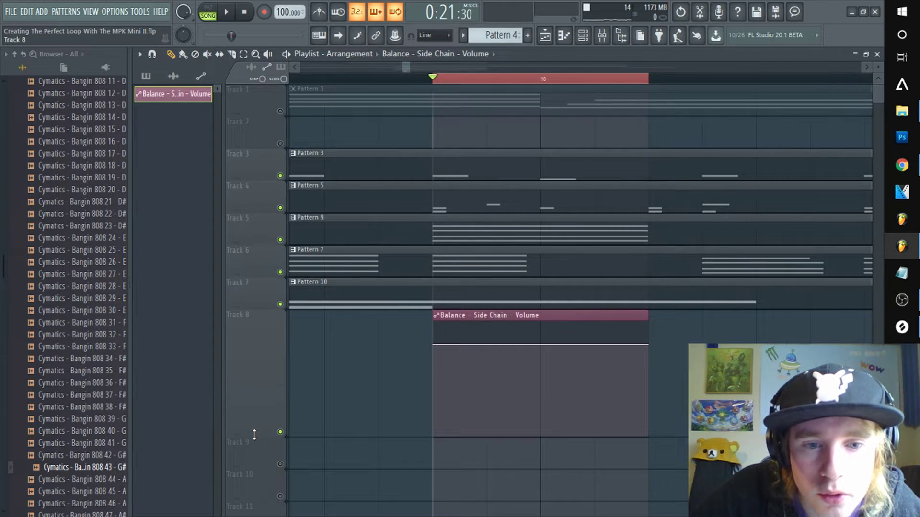
Add a point at bar 10 with the copied value and a second one there lowered to the clip's bottom
{"action": "left_click_drag", "start_coordinate": [540, 345], "coordinate": [540, 365]}
{"action": "right_click", "coordinate": [541, 365]}
{"action": "left_click", "coordinate": [565, 489]}
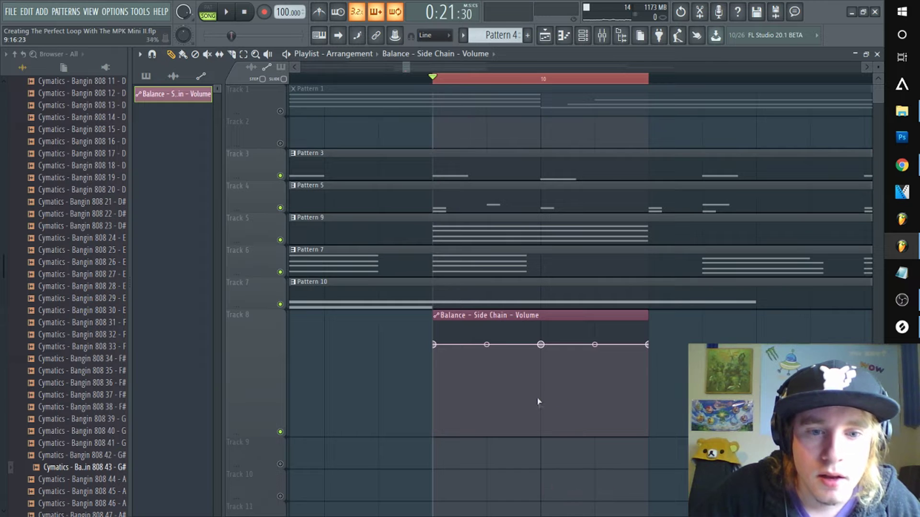
{"action": "right_click", "coordinate": [541, 428]}
{"action": "left_click_drag", "start_coordinate": [541, 429], "coordinate": [545, 436]}
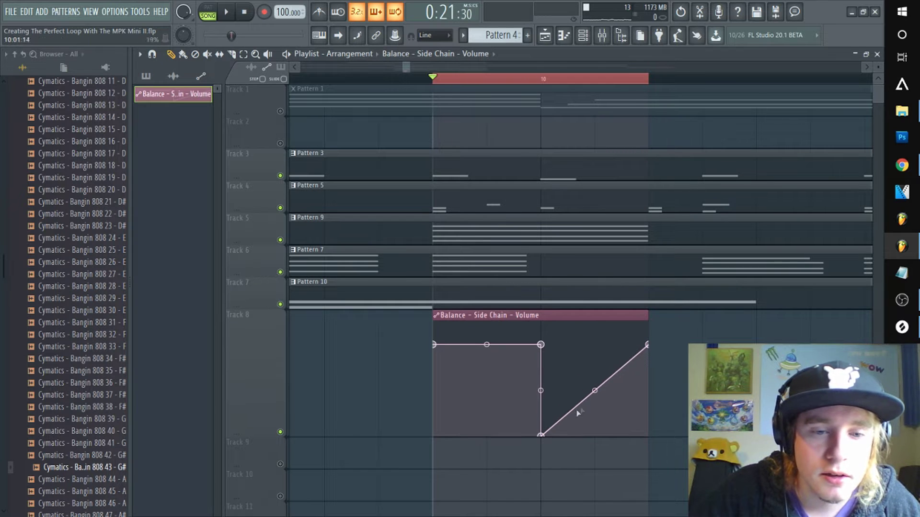
Bend the rising segment after bar 10 into an upward-bulging curve and play it back briefly
{"action": "scroll", "coordinate": [452, 87], "scroll_direction": "down", "scroll_amount": 1}
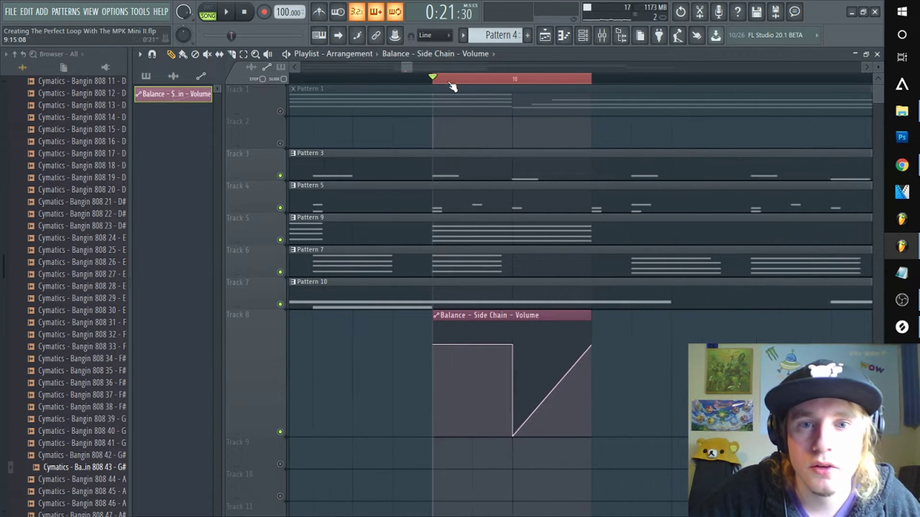
{"action": "left_click_drag", "start_coordinate": [551, 391], "coordinate": [550, 360]}
{"action": "key", "text": "space"}
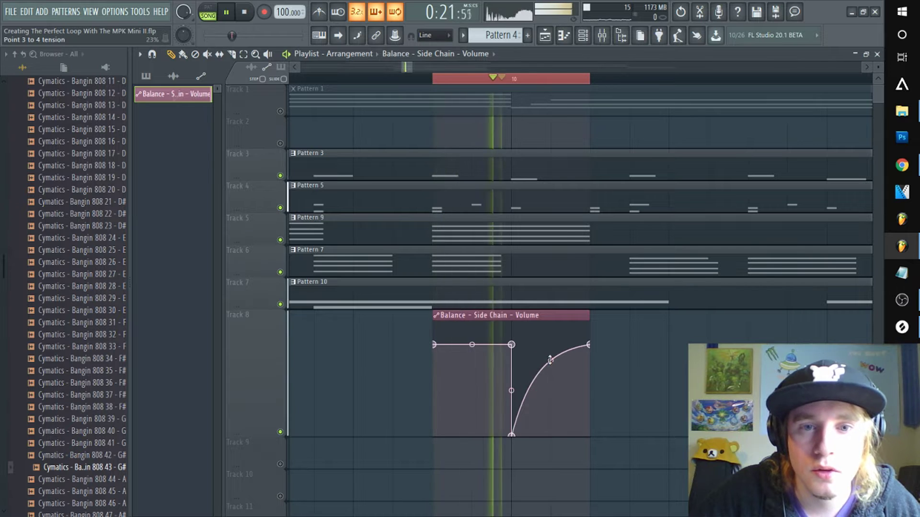
{"action": "key", "text": "space"}
Clear the time selection and audition the volume dip from shortly before the automation clip
{"action": "scroll", "coordinate": [433, 78], "scroll_direction": "down", "scroll_amount": 2}
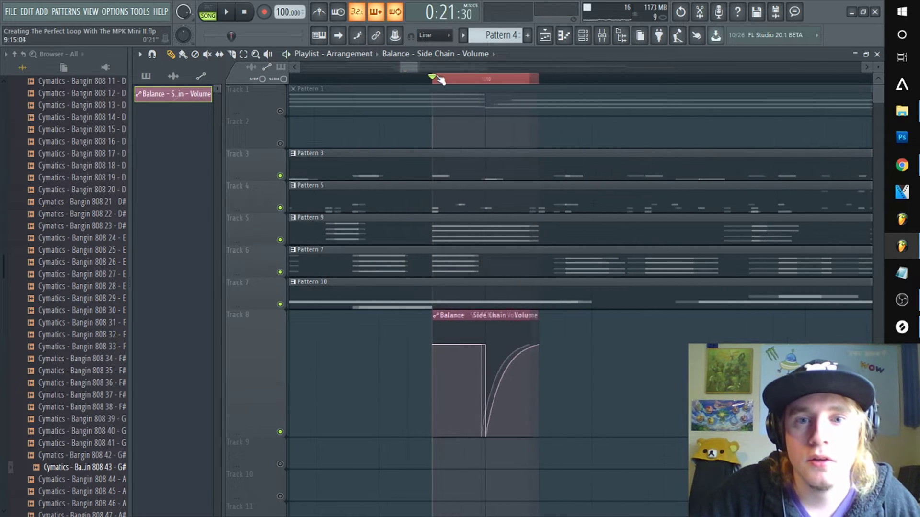
{"action": "left_click", "coordinate": [400, 79]}
{"action": "key", "text": "space"}
{"action": "key", "text": "space"}
{"action": "key", "text": "space"}
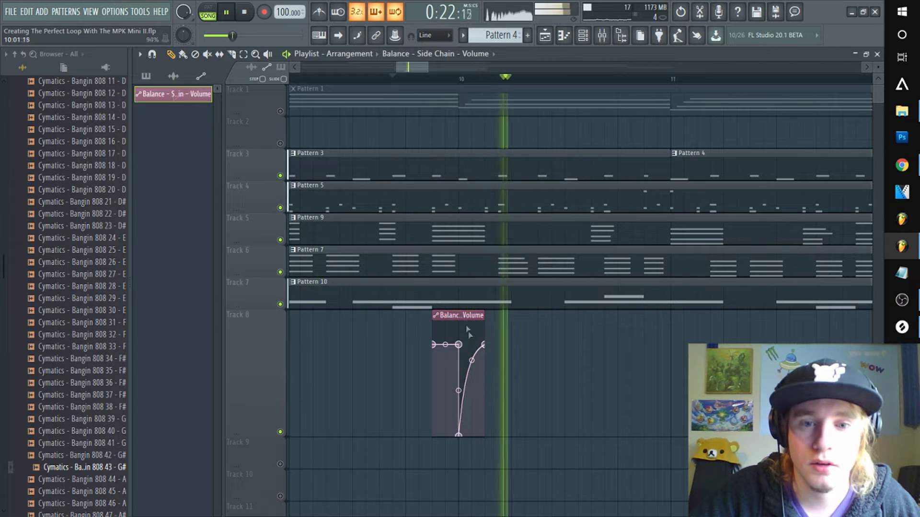
{"action": "key", "text": "space"}
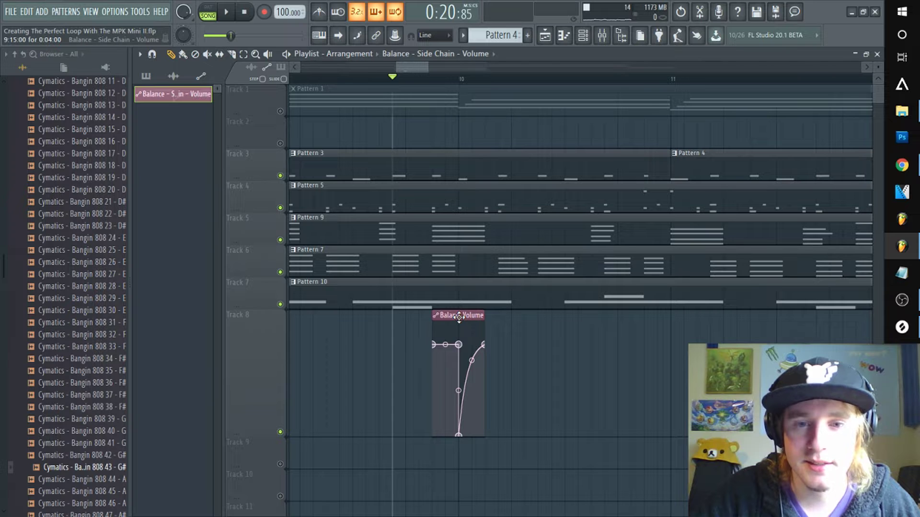
Clone the Side Chain volume automation clip to 10:07:00 on Track 8 and play the arrangement
{"action": "key", "text": "space"}
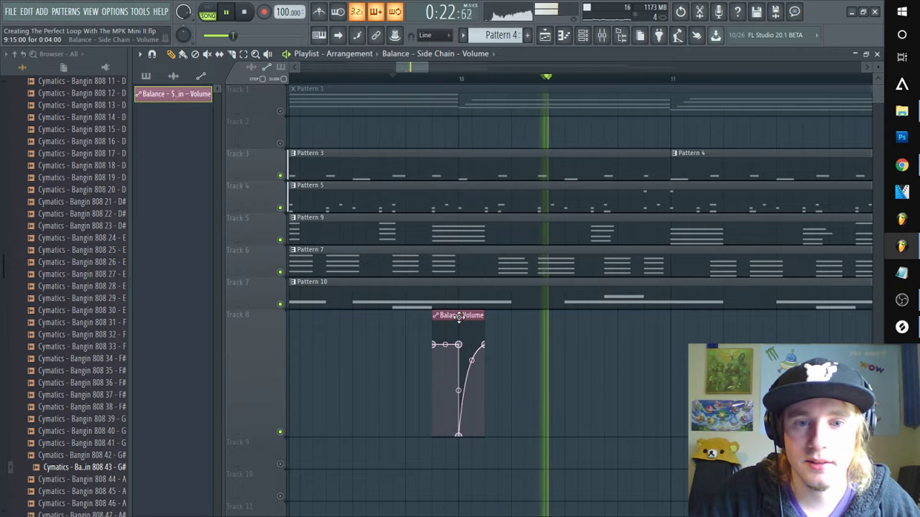
{"action": "key", "text": "space"}
{"action": "left_click_drag", "start_coordinate": [459, 316], "coordinate": [563, 317]}
{"action": "key", "text": "space"}
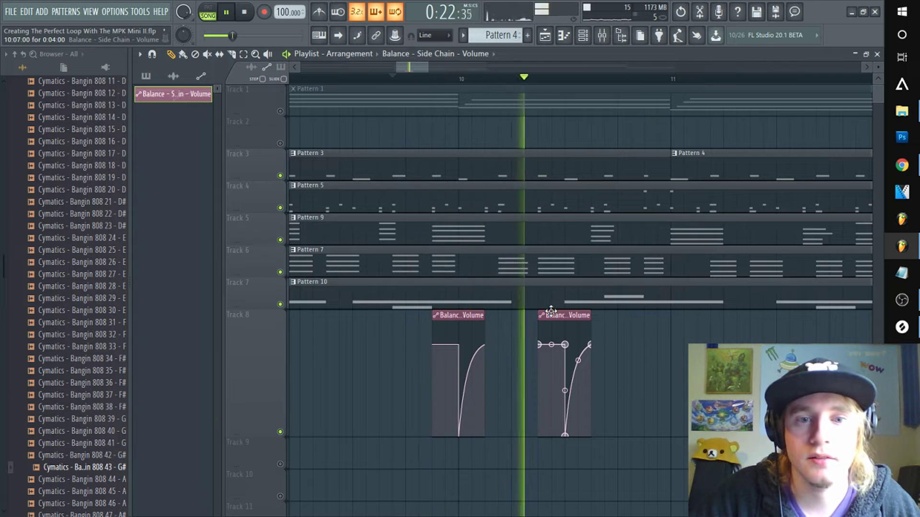
Clone the Side Chain volume automation clip to 8:15:00 and 9:07:00 on Track 8, auditioning the dip from bar 9
{"action": "key", "text": "space"}
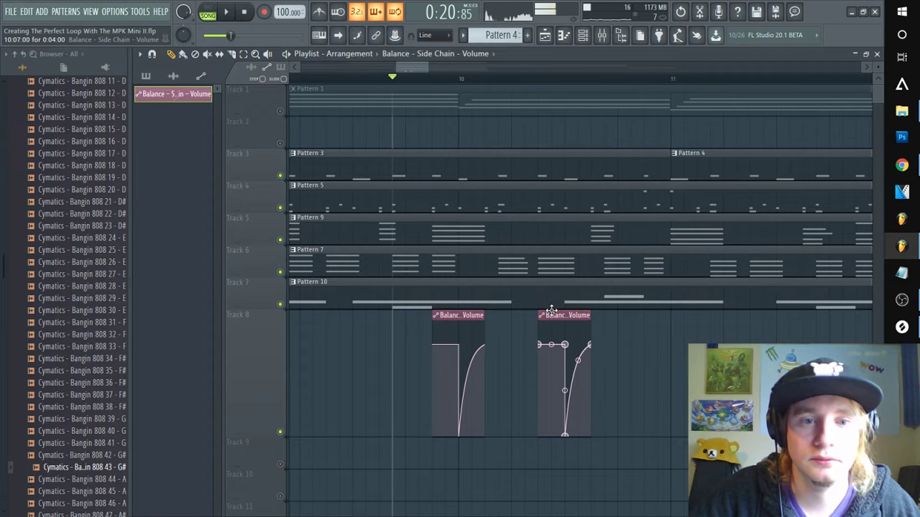
{"action": "left_click_drag", "start_coordinate": [465, 315], "coordinate": [508, 306]}
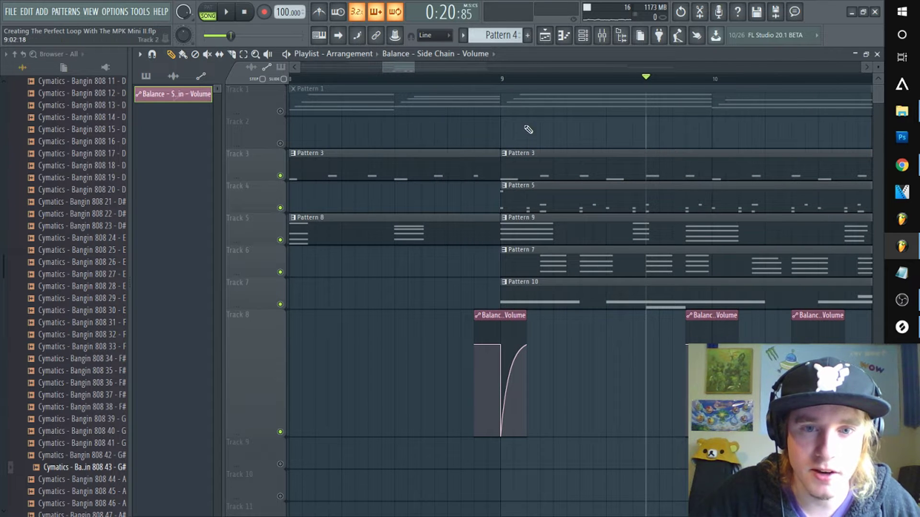
{"action": "left_click", "coordinate": [501, 78]}
{"action": "key", "text": "space"}
{"action": "key", "text": "space"}
{"action": "key", "text": "space"}
{"action": "key", "text": "space"}
{"action": "key", "text": "space"}
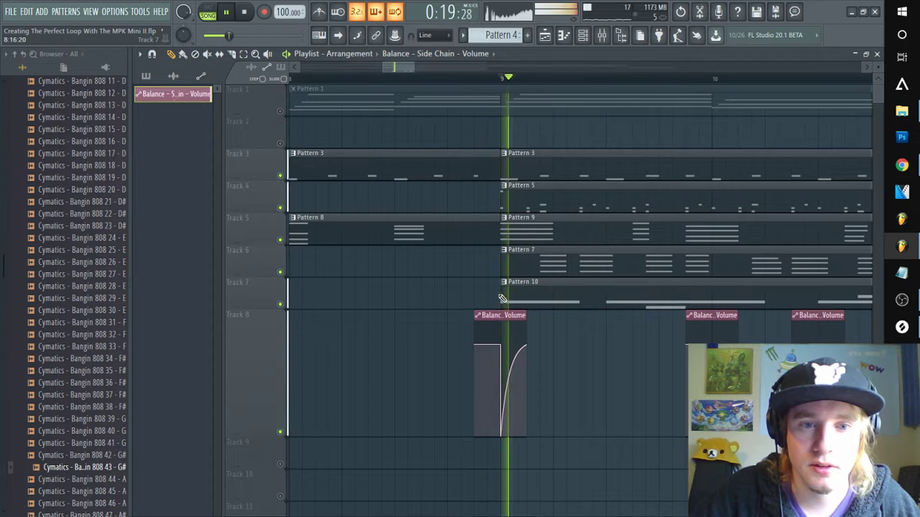
{"action": "key", "text": "space"}
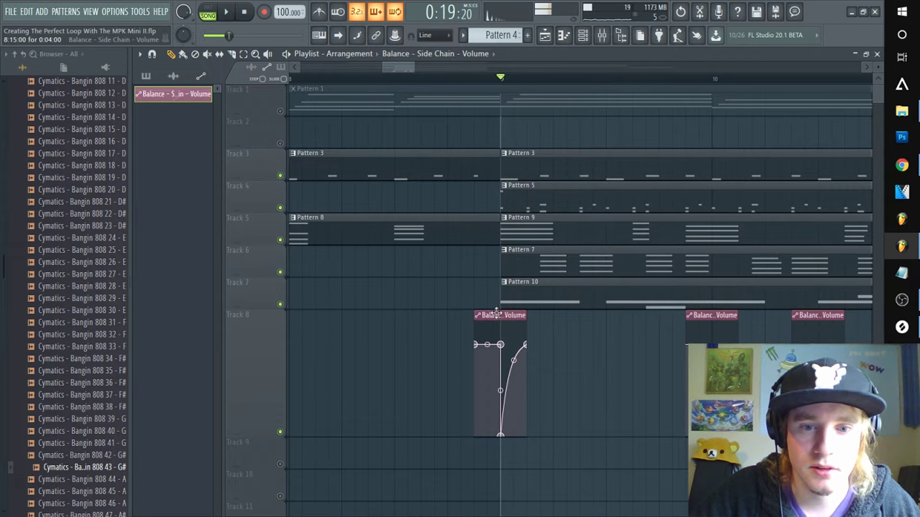
{"action": "left_click_drag", "start_coordinate": [495, 315], "coordinate": [601, 316]}
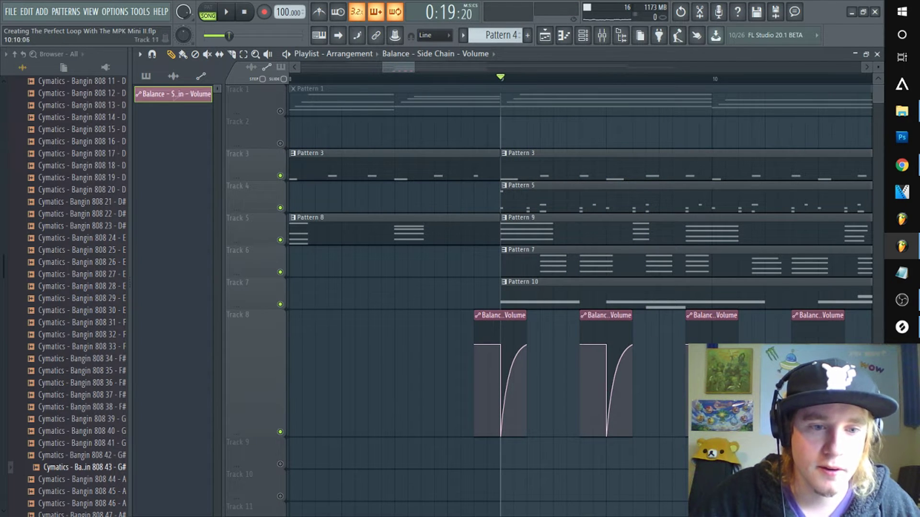
Clone the group of volume dip clips along Track 8 beyond bar 13 and undo the accidentally added automation point
{"action": "left_click_drag", "start_coordinate": [590, 418], "coordinate": [429, 383]}
{"action": "left_click_drag", "start_coordinate": [501, 316], "coordinate": [550, 359]}
{"action": "left_click", "coordinate": [660, 322]}
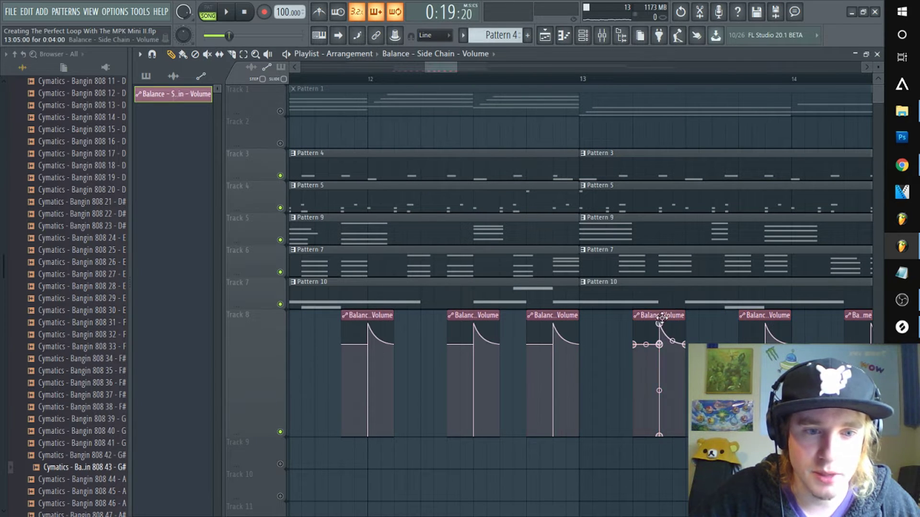
{"action": "key", "text": "ctrl+z"}
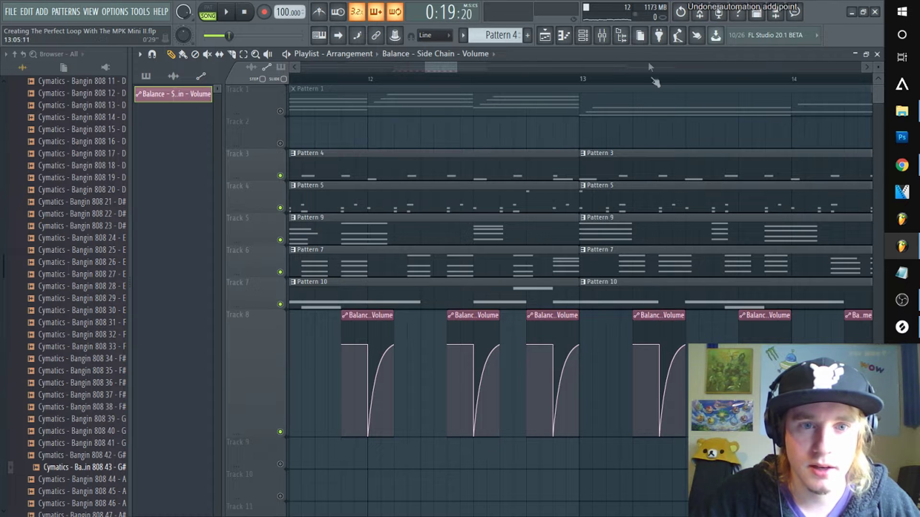
Delete the surplus volume automation clips on Track 8 after bar 13
{"action": "scroll", "coordinate": [654, 83], "scroll_direction": "down", "scroll_amount": 3}
{"action": "right_click", "coordinate": [748, 313]}
{"action": "right_click", "coordinate": [699, 315]}
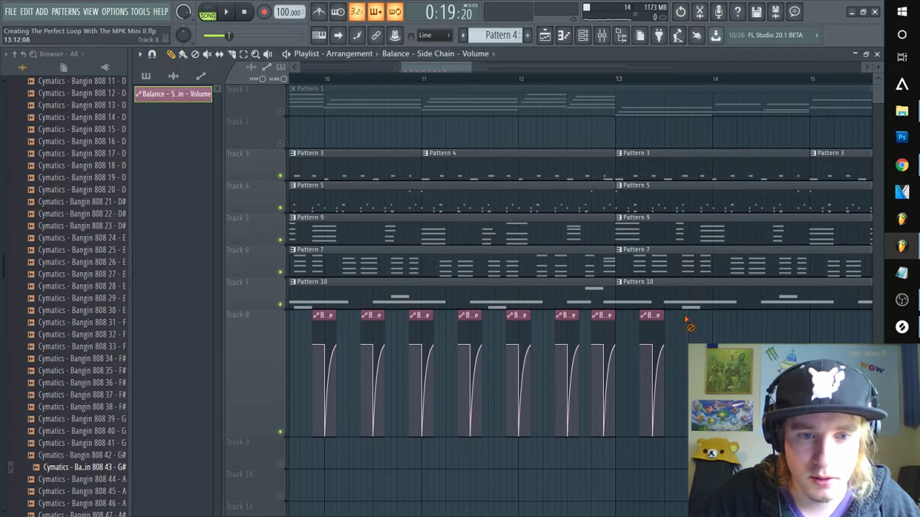
{"action": "right_click", "coordinate": [650, 316]}
Duplicate the whole row of dip clips from 13:05:00 onward, then slice the first copy near its dip and remove its front part
{"action": "left_click_drag", "start_coordinate": [659, 416], "coordinate": [306, 337]}
{"action": "left_click_drag", "start_coordinate": [500, 315], "coordinate": [700, 315]}
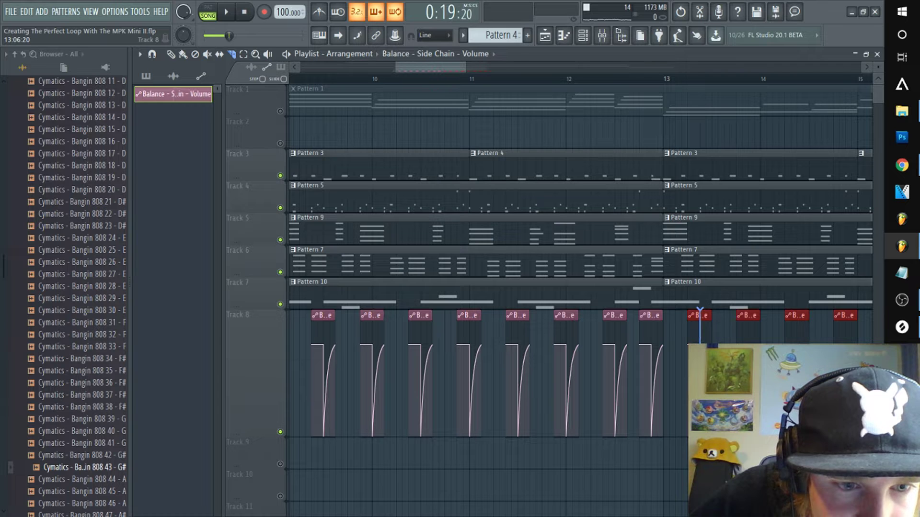
{"action": "left_click", "coordinate": [699, 315]}
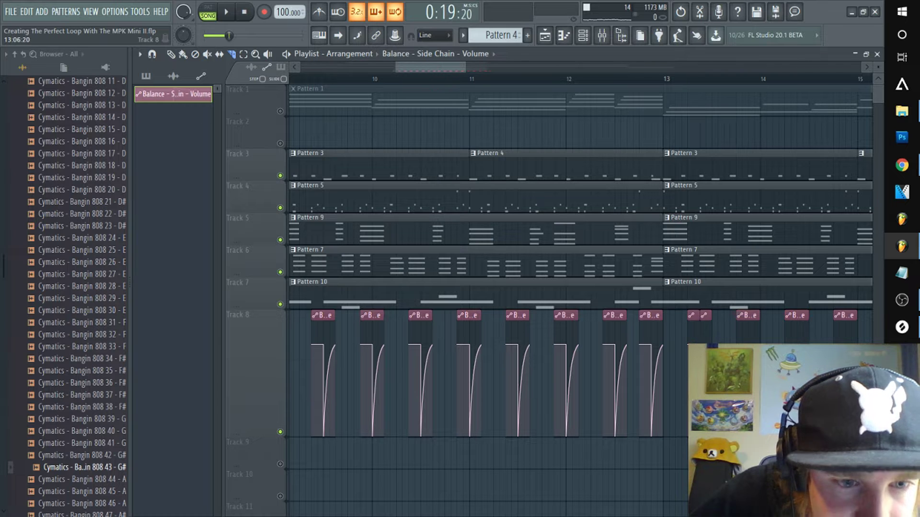
{"action": "left_click", "coordinate": [693, 316]}
{"action": "left_click", "coordinate": [676, 359]}
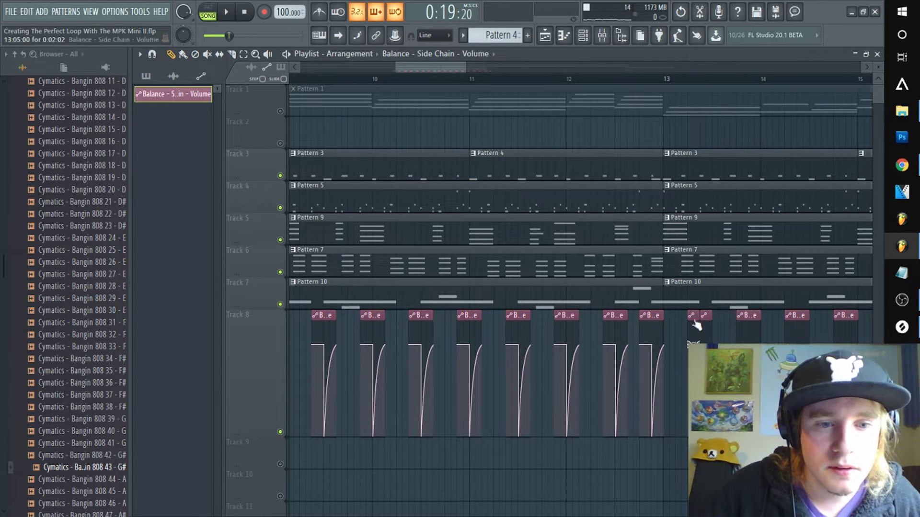
{"action": "right_click", "coordinate": [695, 318]}
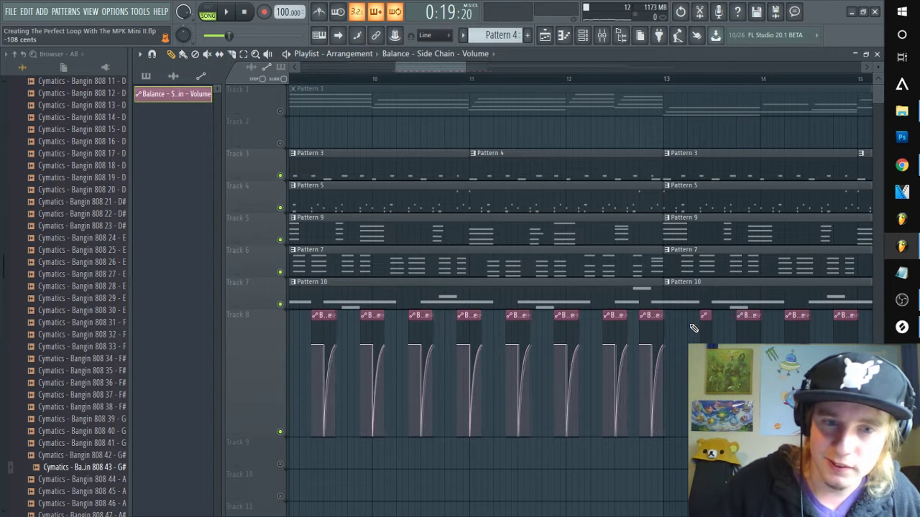
Select the duplicated dip clips and move them back so that the trimmed first copy starts at bar 13
{"action": "left_click_drag", "start_coordinate": [694, 326], "coordinate": [652, 428]}
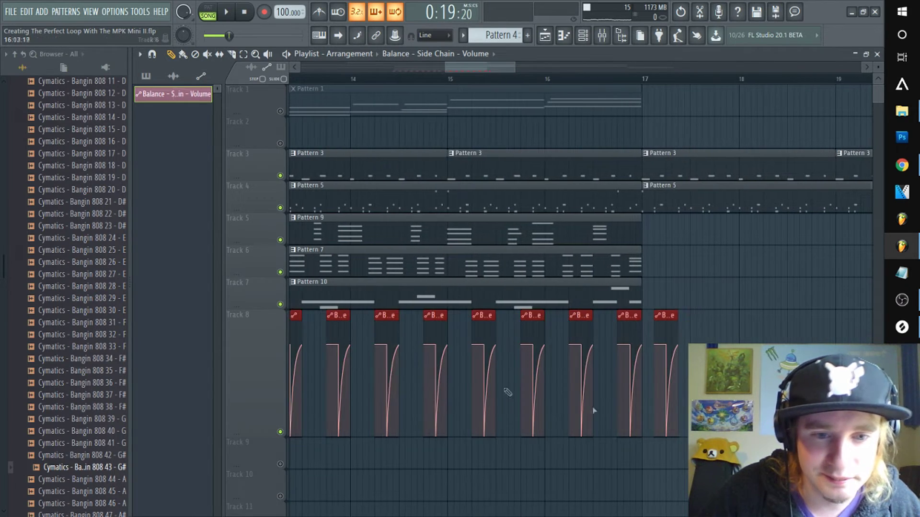
{"action": "left_click_drag", "start_coordinate": [465, 68], "coordinate": [433, 80]}
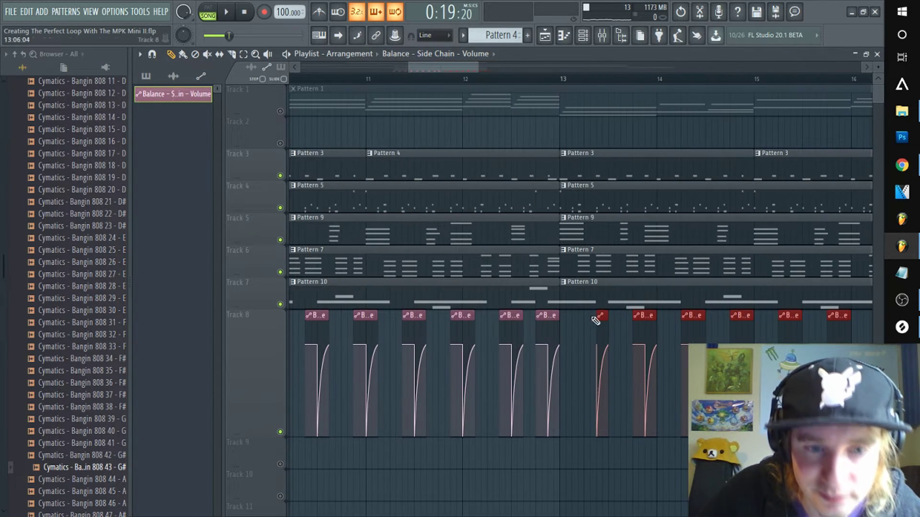
{"action": "left_click_drag", "start_coordinate": [604, 317], "coordinate": [569, 317]}
Play the arrangement from just before bar 9 and check the Side Chain levels in the mixer
{"action": "scroll", "coordinate": [413, 75], "scroll_direction": "down", "scroll_amount": 4}
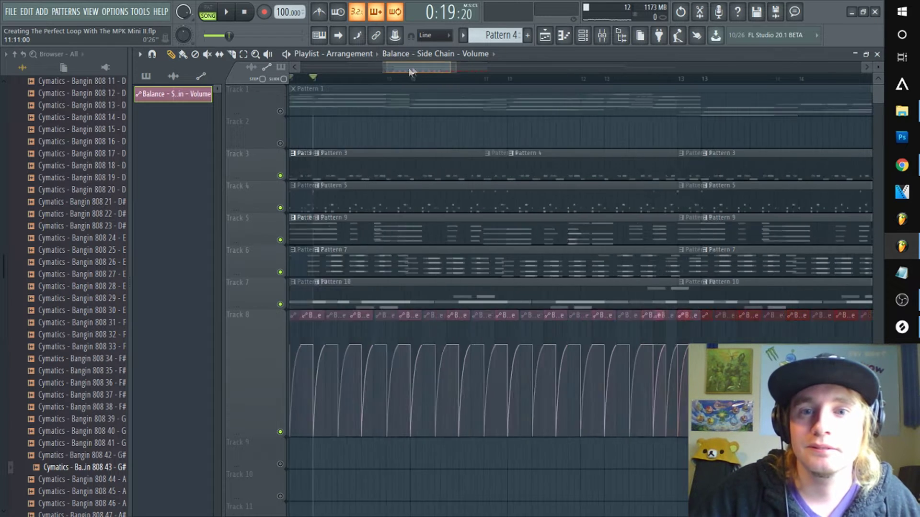
{"action": "scroll", "coordinate": [412, 76], "scroll_direction": "up", "scroll_amount": 4}
{"action": "left_click", "coordinate": [424, 79]}
{"action": "key", "text": "space"}
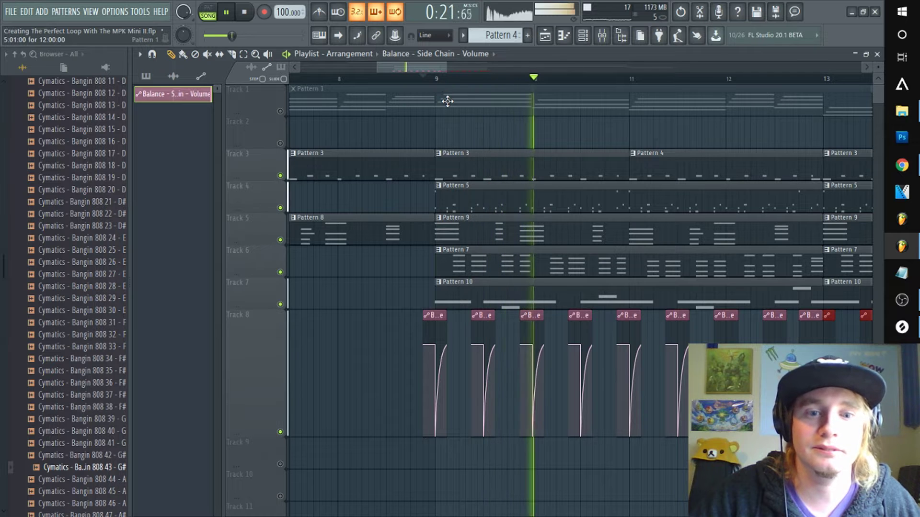
{"action": "left_click", "coordinate": [604, 37]}
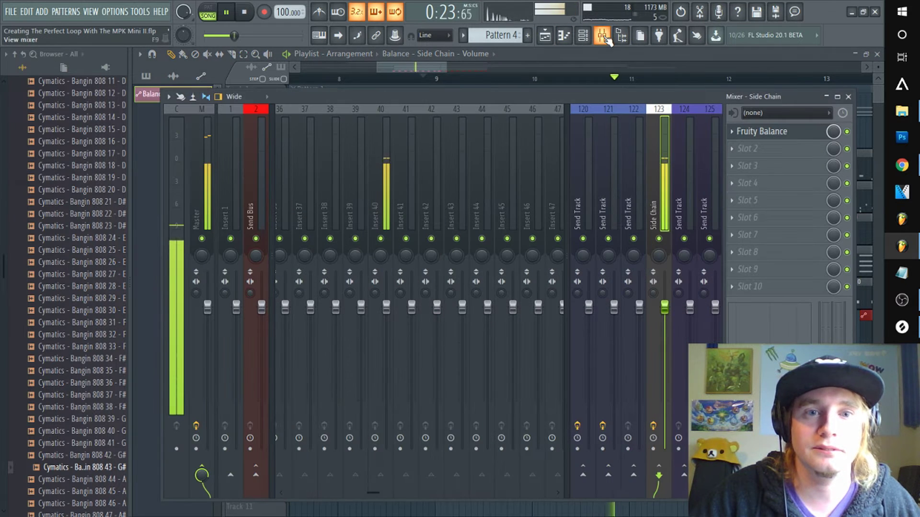
{"action": "left_click", "coordinate": [424, 71]}
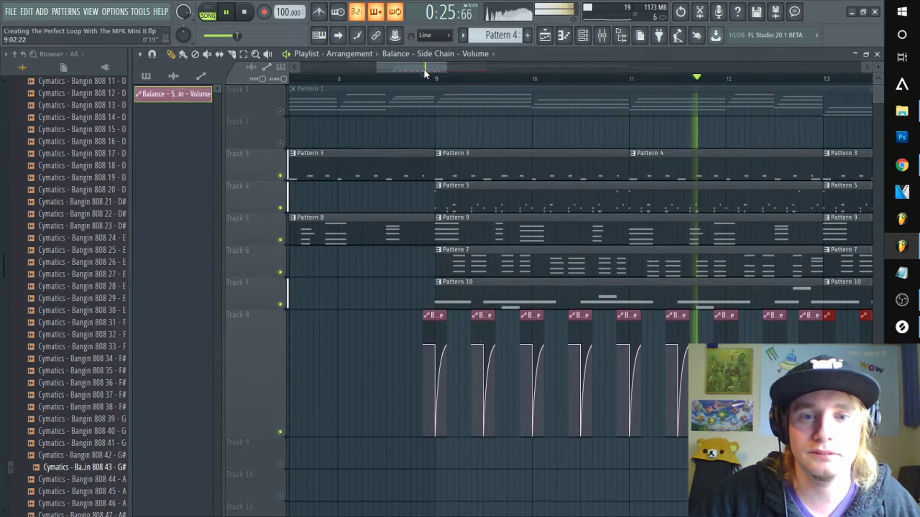
Adjust the rising curve of the volume dip to 30% tension and audition the result
{"action": "left_click_drag", "start_coordinate": [490, 358], "coordinate": [490, 354]}
{"action": "left_click_drag", "start_coordinate": [377, 237], "coordinate": [377, 236]}
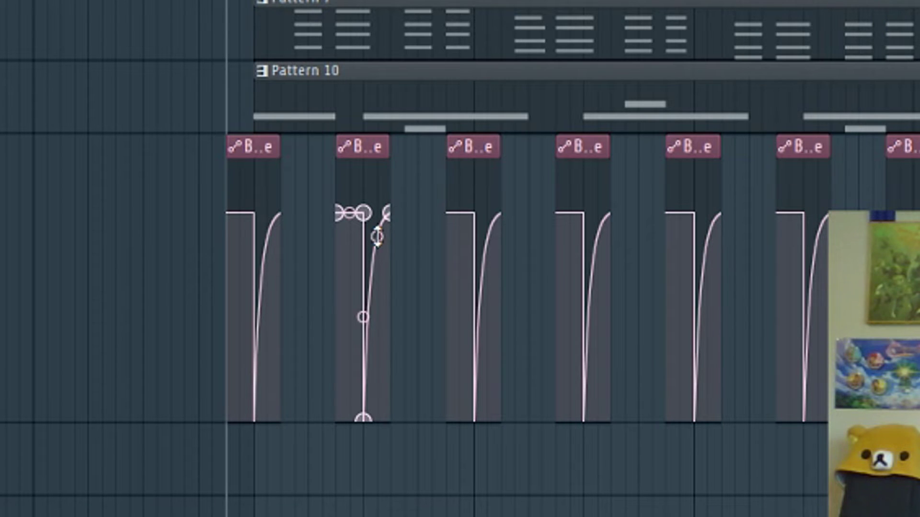
{"action": "key", "text": "space"}
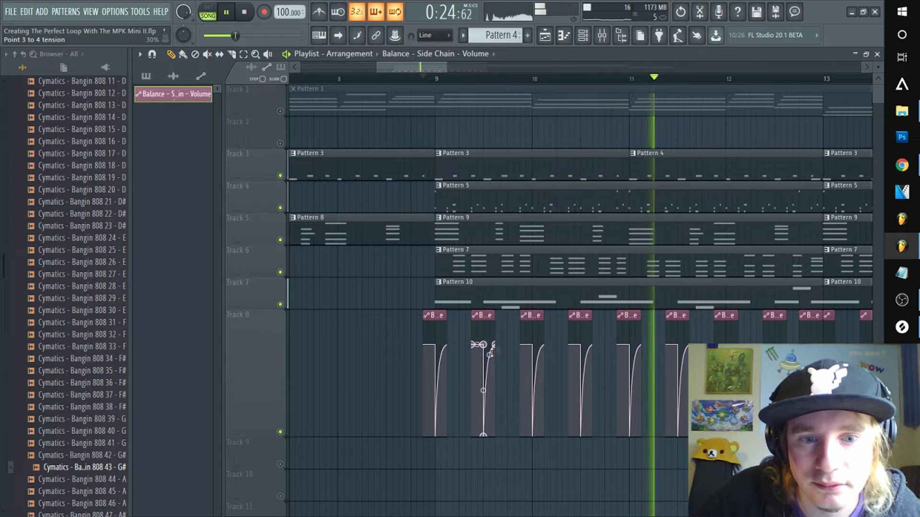
{"action": "key", "text": "space"}
Open the Cymatics 808 43 - G# channel from the percussion group and show its volume envelope settings
{"action": "left_click", "coordinate": [602, 36]}
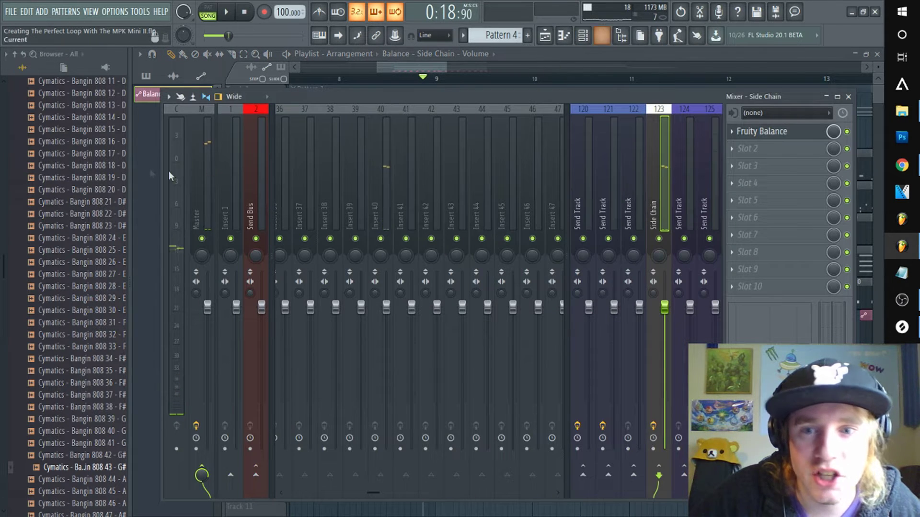
{"action": "left_click", "coordinate": [583, 35]}
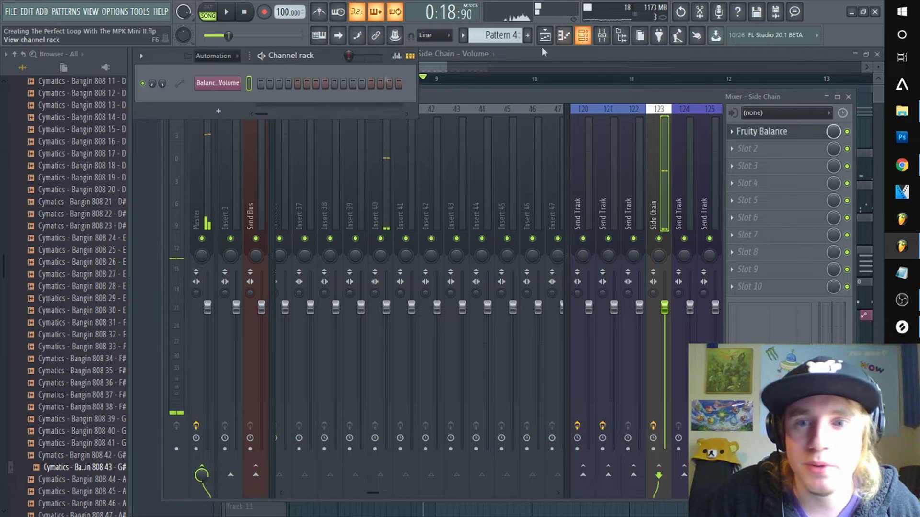
{"action": "left_click", "coordinate": [215, 56]}
{"action": "left_click", "coordinate": [227, 105]}
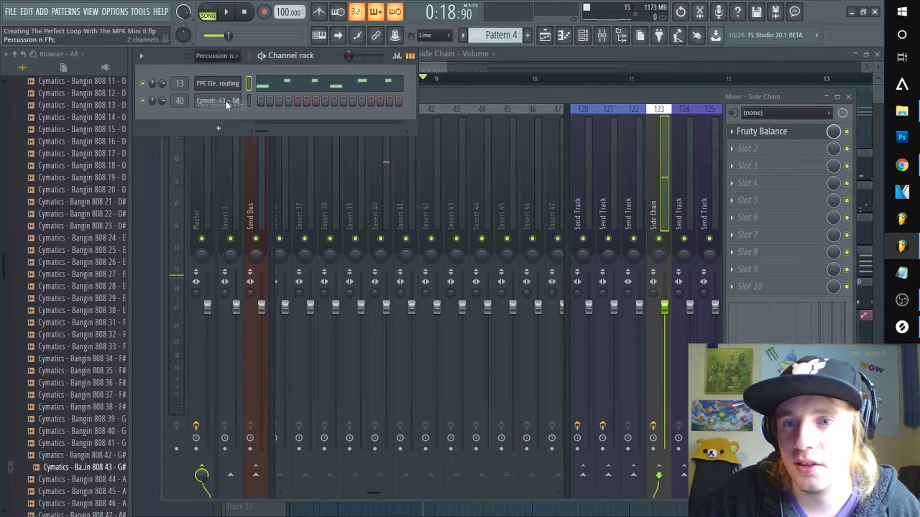
{"action": "left_click", "coordinate": [206, 101]}
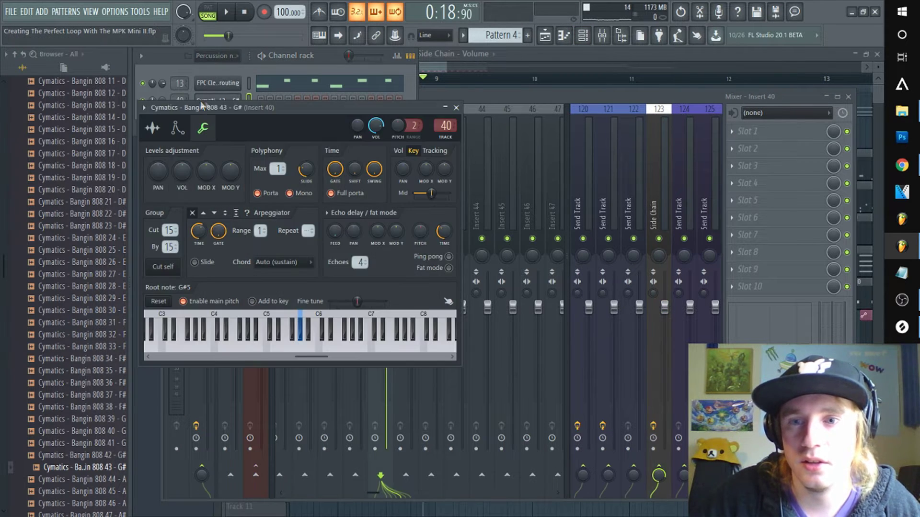
{"action": "left_click", "coordinate": [178, 128]}
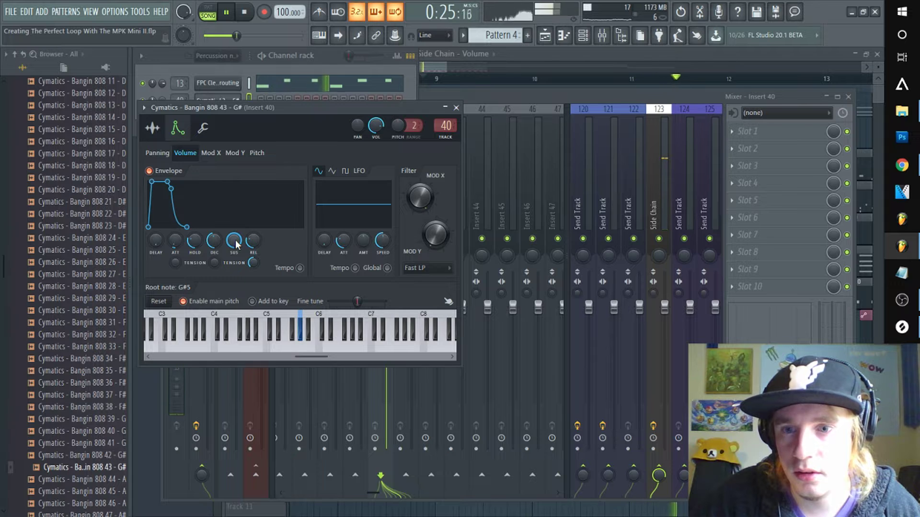
Show the arrangement from bar 1 and play its opening briefly
{"action": "scroll", "coordinate": [235, 244], "scroll_direction": "down", "scroll_amount": 3}
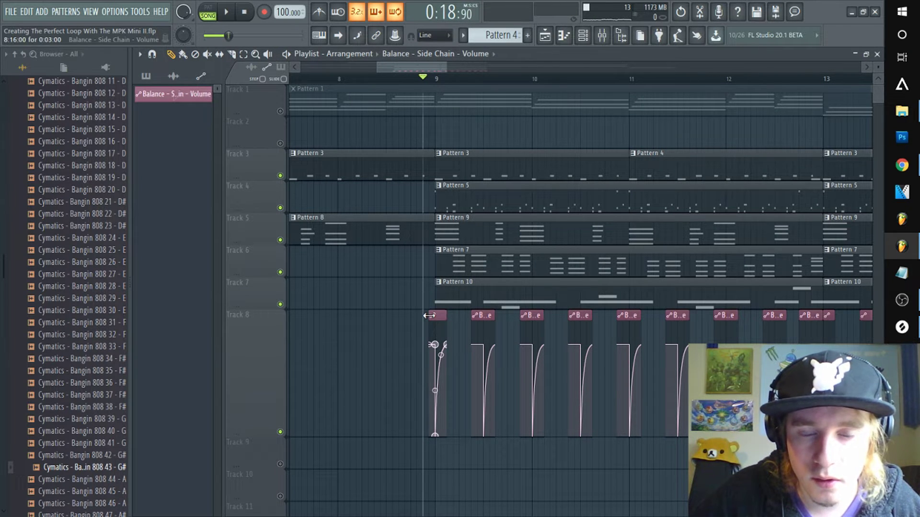
{"action": "scroll", "coordinate": [378, 84], "scroll_direction": "down", "scroll_amount": 5}
{"action": "left_click_drag", "start_coordinate": [363, 68], "coordinate": [276, 82]}
{"action": "key", "text": "space"}
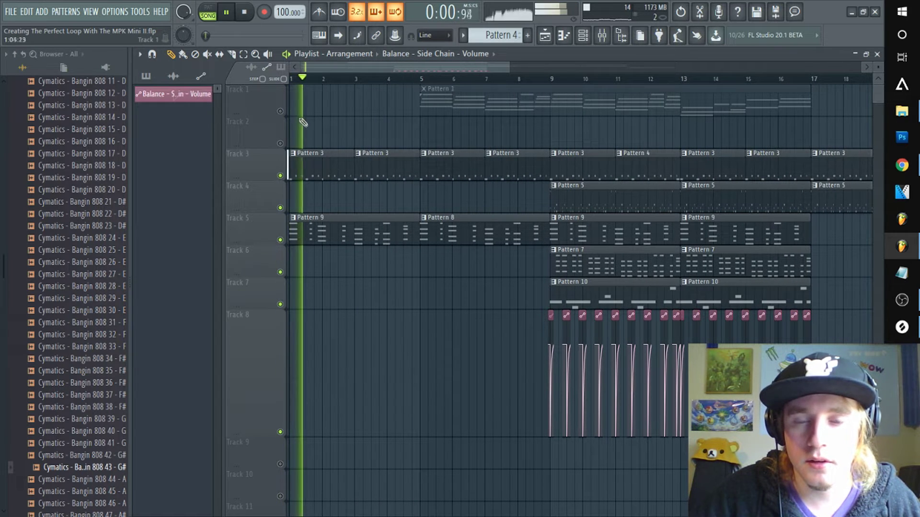
{"action": "key", "text": "space"}
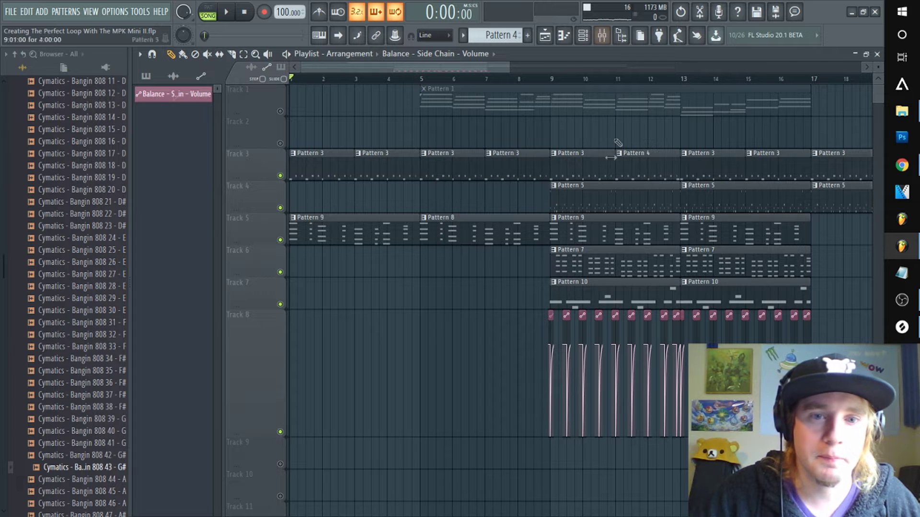
Set a time selection from bar 9 to bar 17 and play it with the mixer shown
{"action": "left_click_drag", "start_coordinate": [558, 79], "coordinate": [810, 191]}
{"action": "left_click_drag", "start_coordinate": [553, 88], "coordinate": [808, 127]}
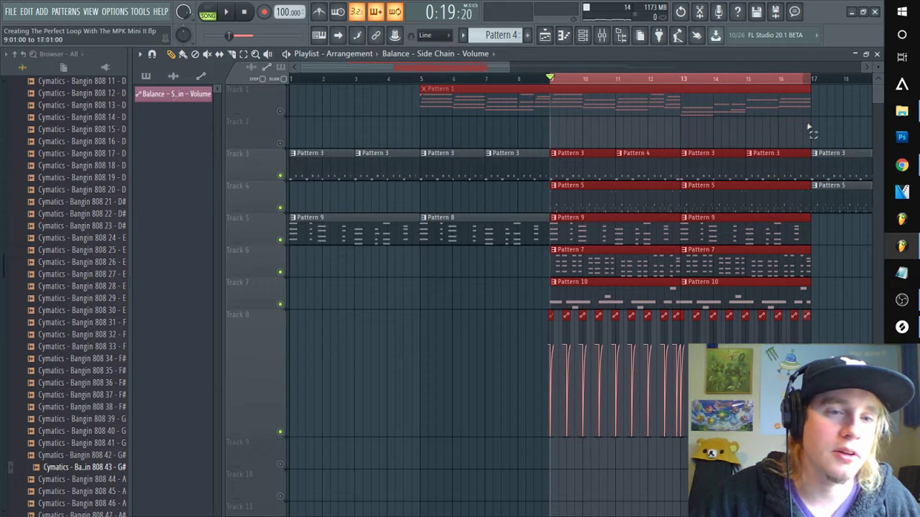
{"action": "left_click", "coordinate": [602, 35]}
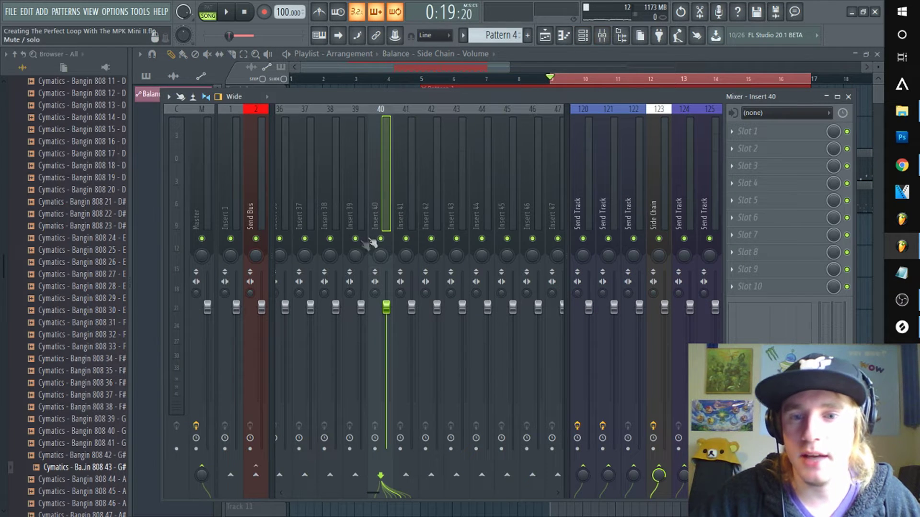
{"action": "key", "text": "space"}
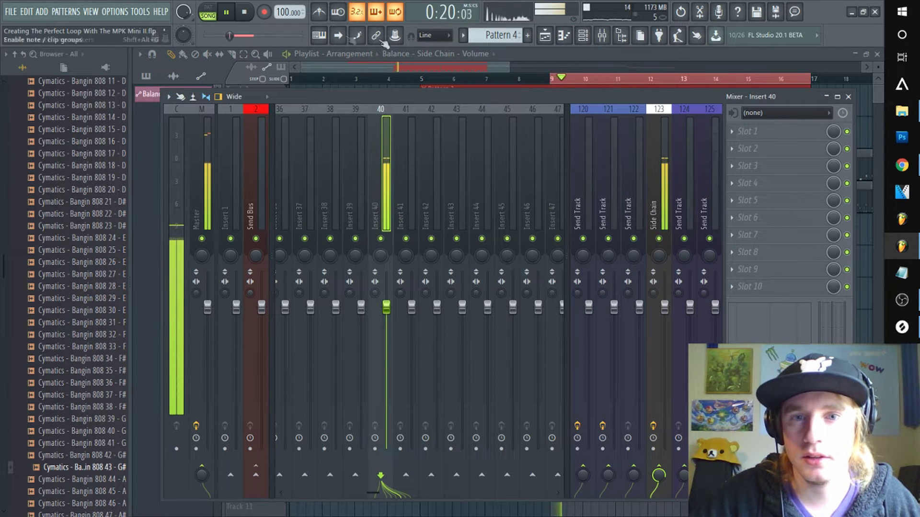
Show the synths group in the channel rack
{"action": "left_click", "coordinate": [584, 36]}
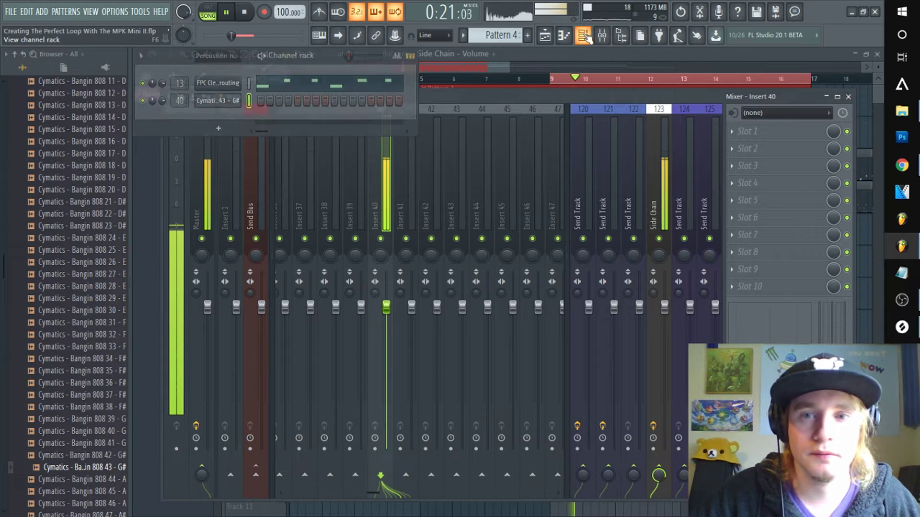
{"action": "left_click", "coordinate": [213, 55]}
{"action": "left_click", "coordinate": [215, 117]}
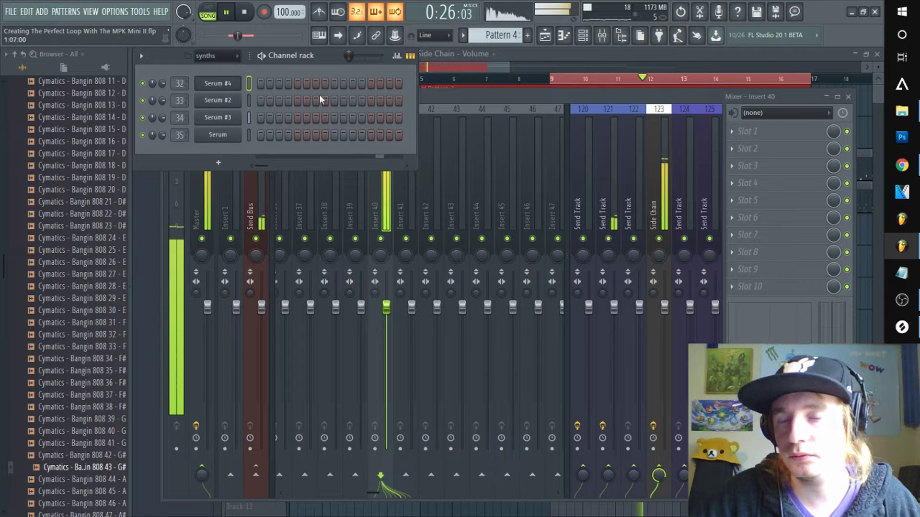
Load RBass Stereo into the first effect slot of Insert 40 through the WaveShell1-VST3 10.0 plugin
{"action": "left_click", "coordinate": [623, 95]}
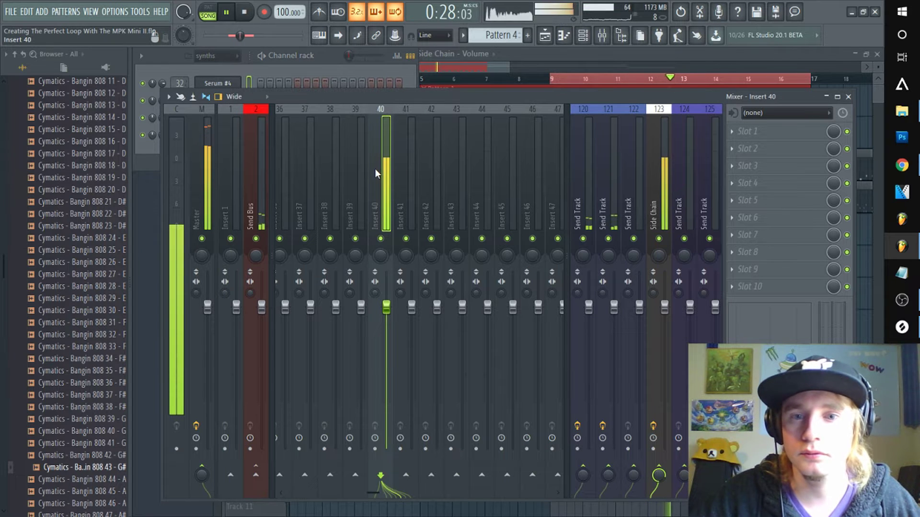
{"action": "left_click", "coordinate": [731, 130]}
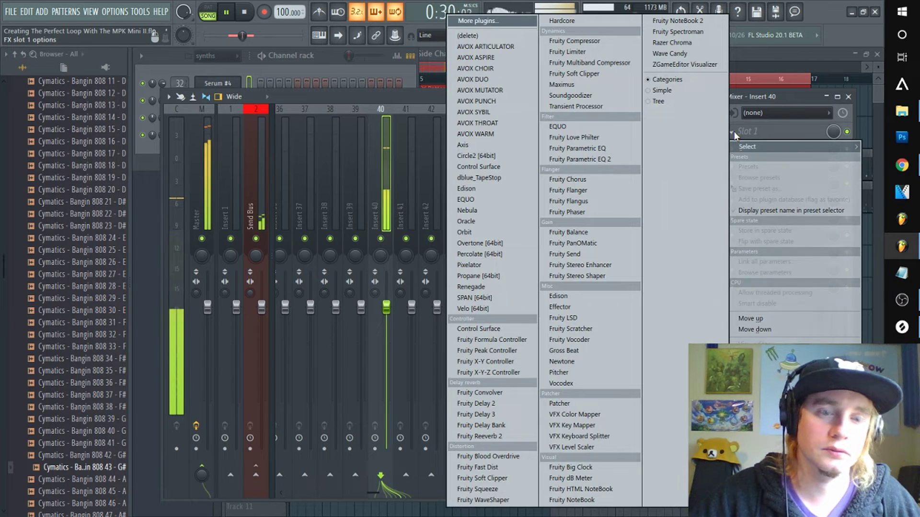
{"action": "left_click", "coordinate": [482, 22]}
{"action": "scroll", "coordinate": [384, 219], "scroll_direction": "down", "scroll_amount": 20}
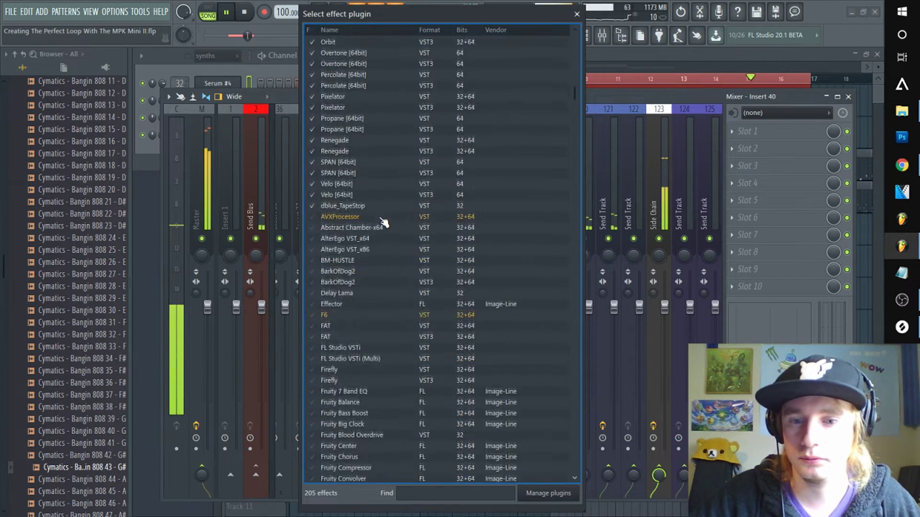
{"action": "scroll", "coordinate": [388, 251], "scroll_direction": "up", "scroll_amount": 15}
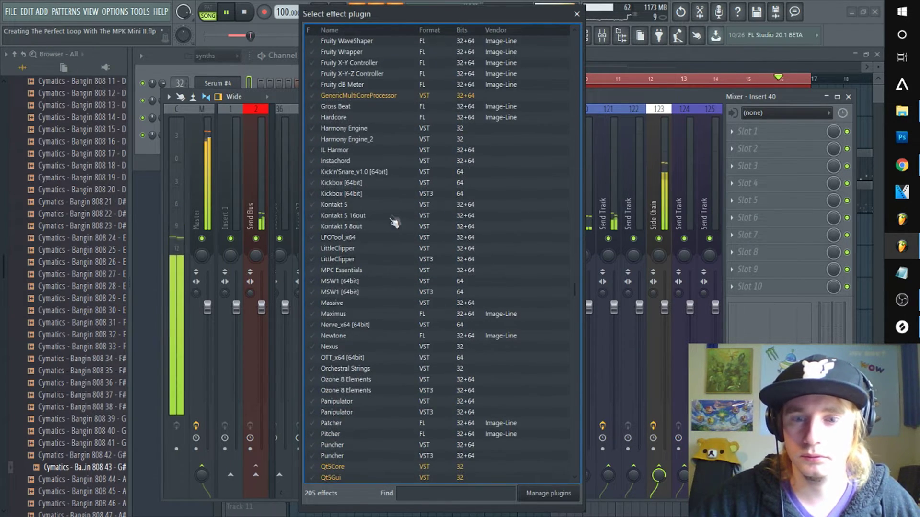
{"action": "scroll", "coordinate": [357, 200], "scroll_direction": "down", "scroll_amount": 20}
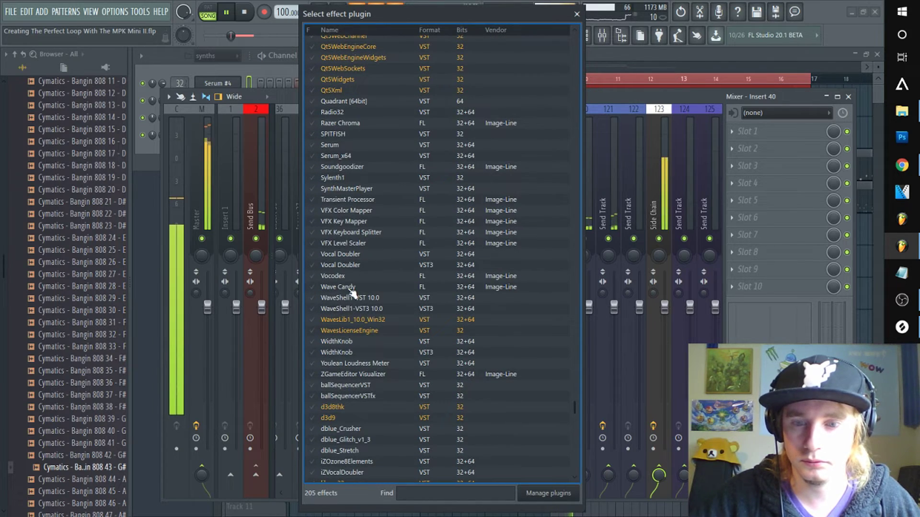
{"action": "left_click", "coordinate": [353, 309]}
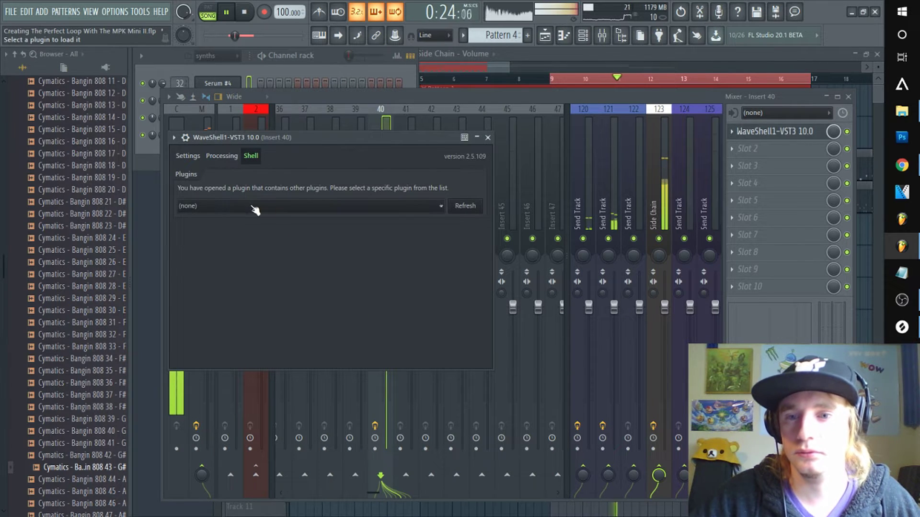
{"action": "left_click", "coordinate": [254, 209]}
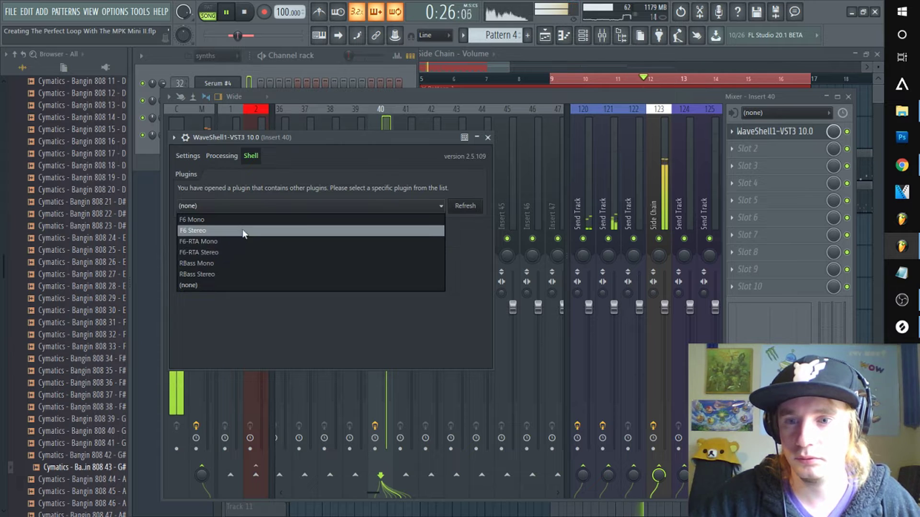
{"action": "left_click", "coordinate": [241, 274]}
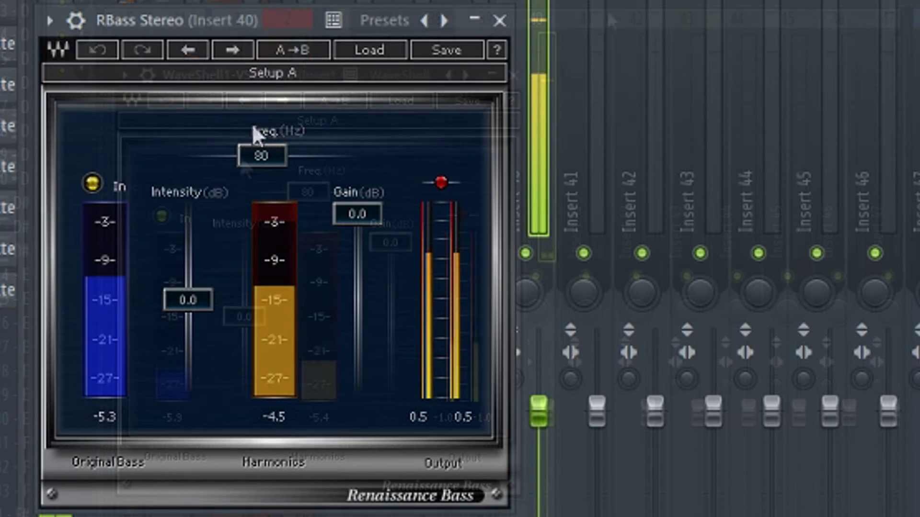
Load the Big Bottoms preset in RBass and lower its gain to -5.3 dB
{"action": "left_click", "coordinate": [337, 53]}
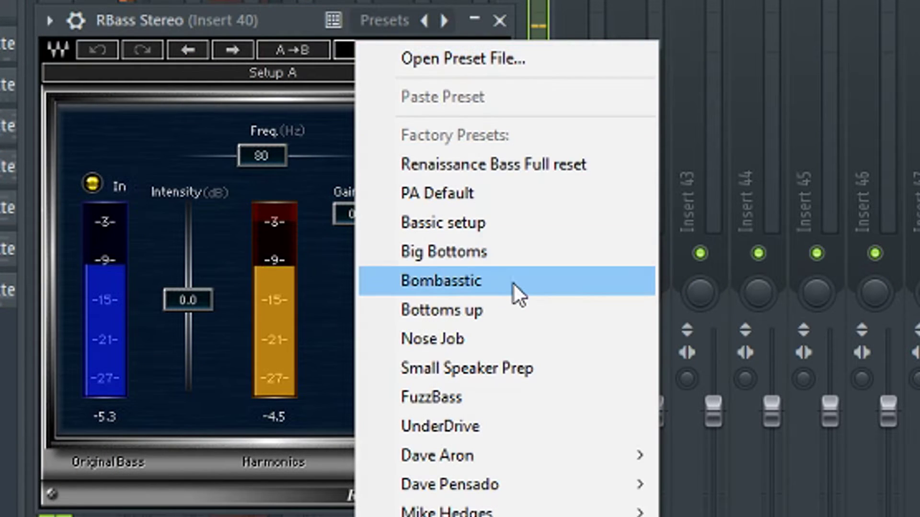
{"action": "left_click", "coordinate": [520, 261]}
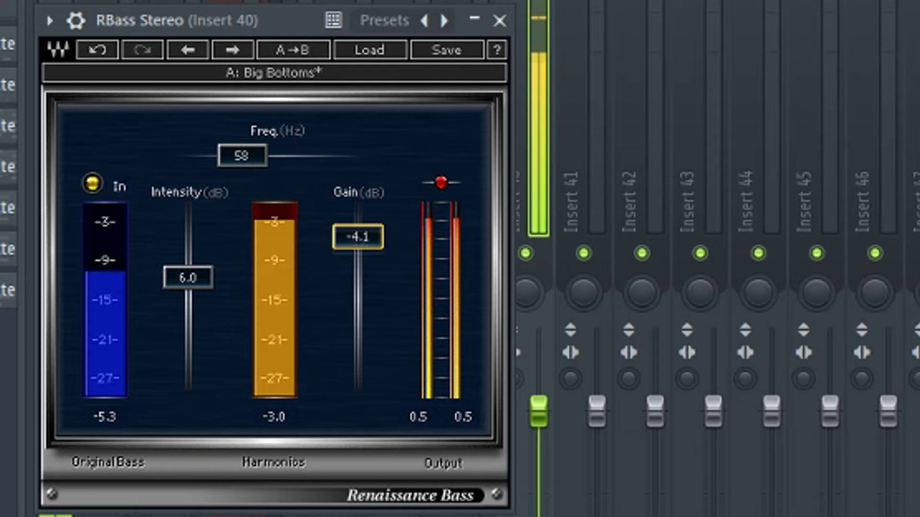
{"action": "left_click_drag", "start_coordinate": [358, 239], "coordinate": [354, 261]}
Solo Insert 40 and lower the Time amount of its OTT compressor
{"action": "right_click", "coordinate": [527, 255]}
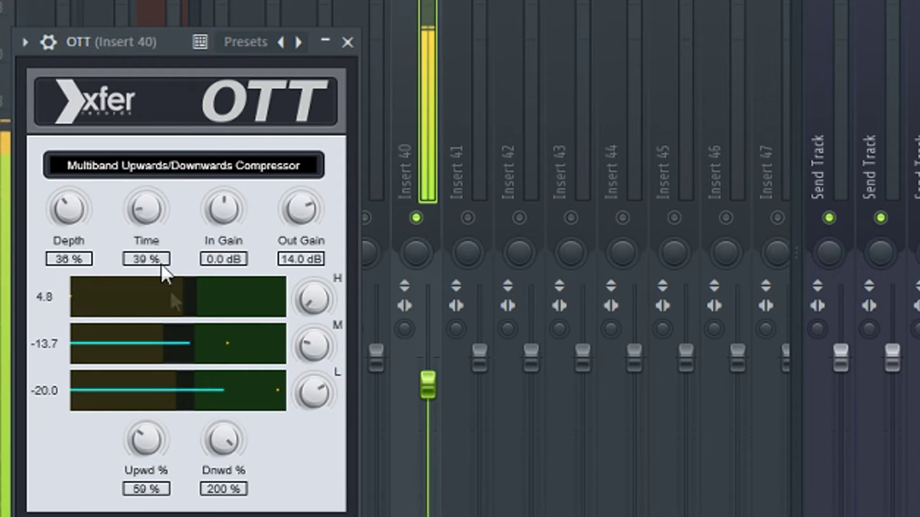
{"action": "left_click_drag", "start_coordinate": [140, 211], "coordinate": [191, 368]}
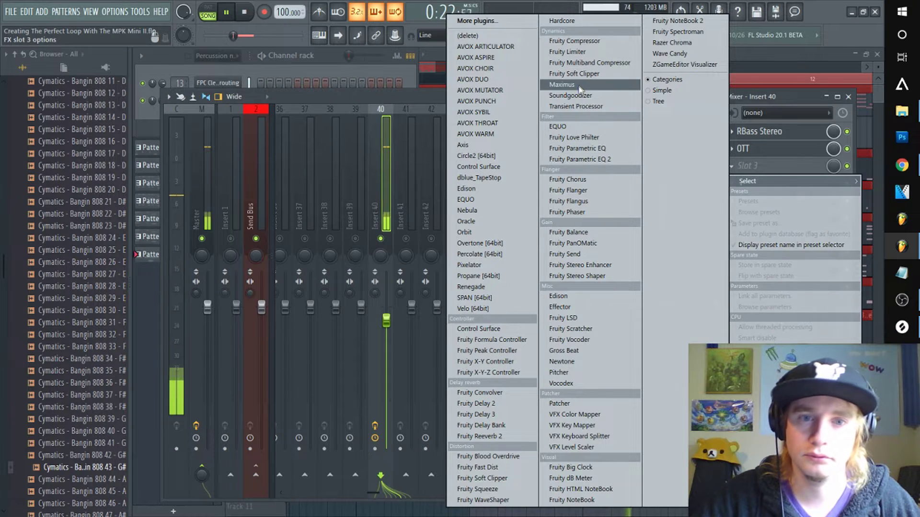
Add Maximus to the third slot of Insert 40, display its bands and lower the low crossover frequency below 100 Hz
{"action": "left_click", "coordinate": [585, 86]}
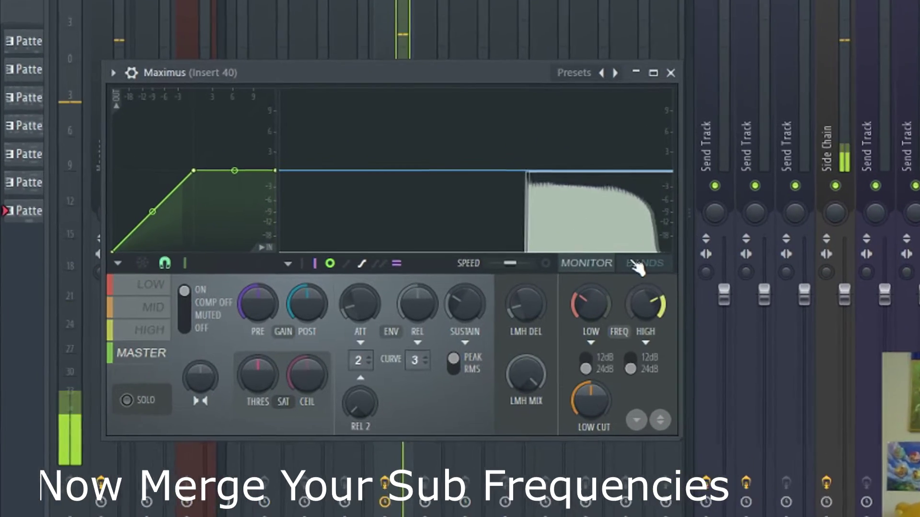
{"action": "left_click", "coordinate": [538, 288]}
{"action": "left_click_drag", "start_coordinate": [628, 299], "coordinate": [628, 318]}
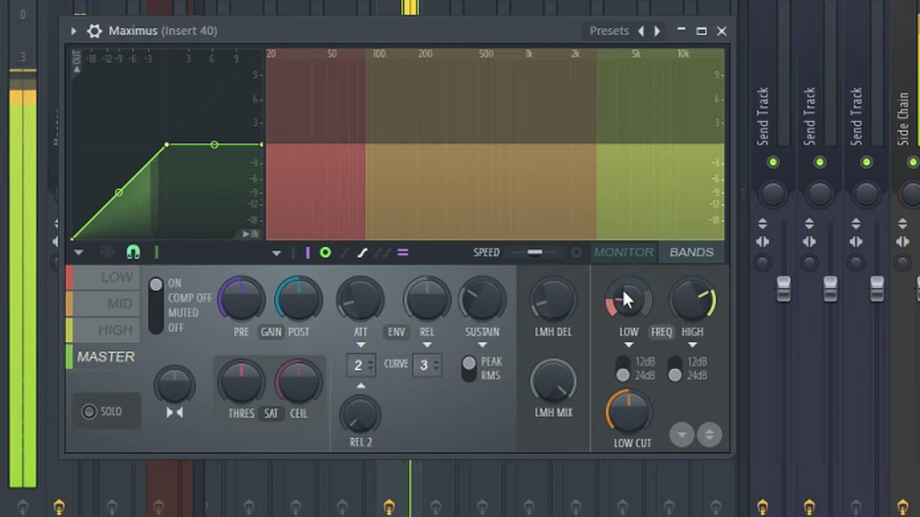
Switch compression off for the master, mid, low and high bands in Maximus
{"action": "left_click", "coordinate": [158, 298]}
{"action": "left_click", "coordinate": [126, 302]}
{"action": "left_click", "coordinate": [158, 298]}
{"action": "left_click", "coordinate": [132, 284]}
{"action": "left_click", "coordinate": [158, 298]}
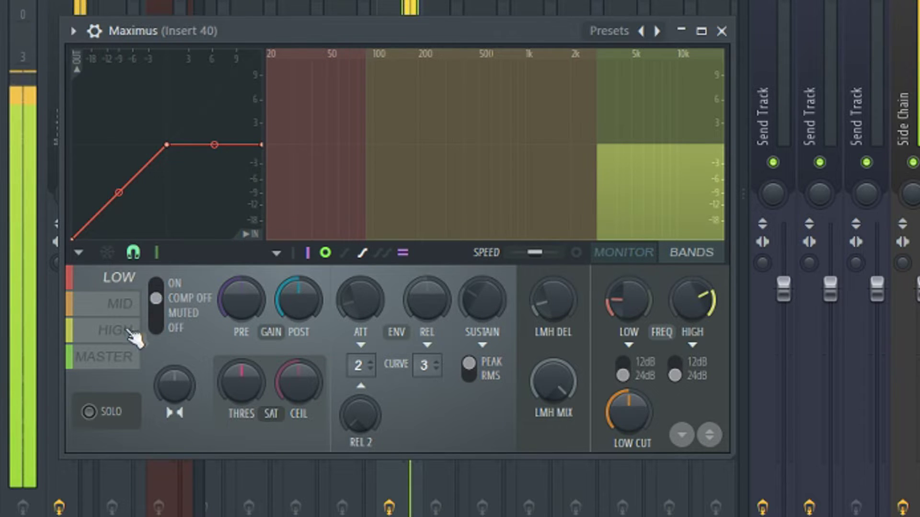
{"action": "left_click", "coordinate": [128, 331]}
{"action": "left_click", "coordinate": [156, 298]}
Solo the low band in Maximus and merge its stereo image to centre the sub frequencies
{"action": "left_click", "coordinate": [120, 278]}
{"action": "left_click", "coordinate": [109, 413]}
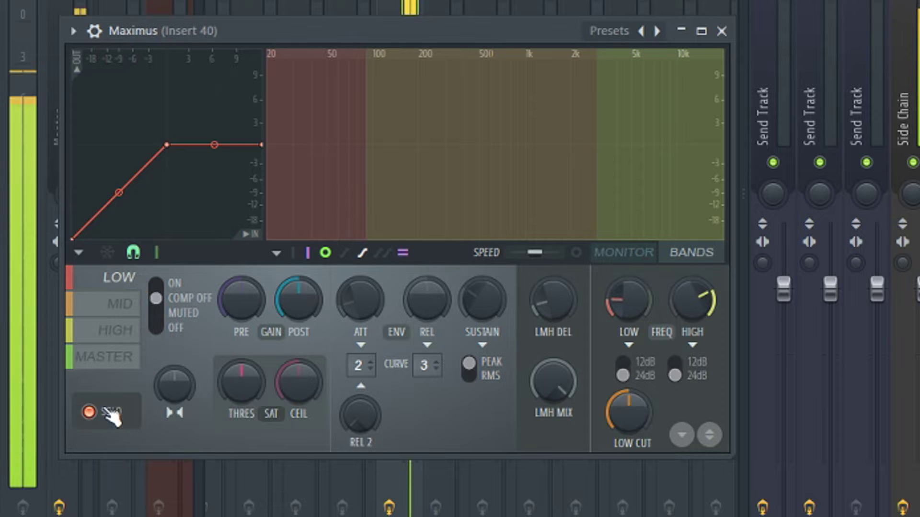
{"action": "left_click_drag", "start_coordinate": [174, 385], "coordinate": [181, 343]}
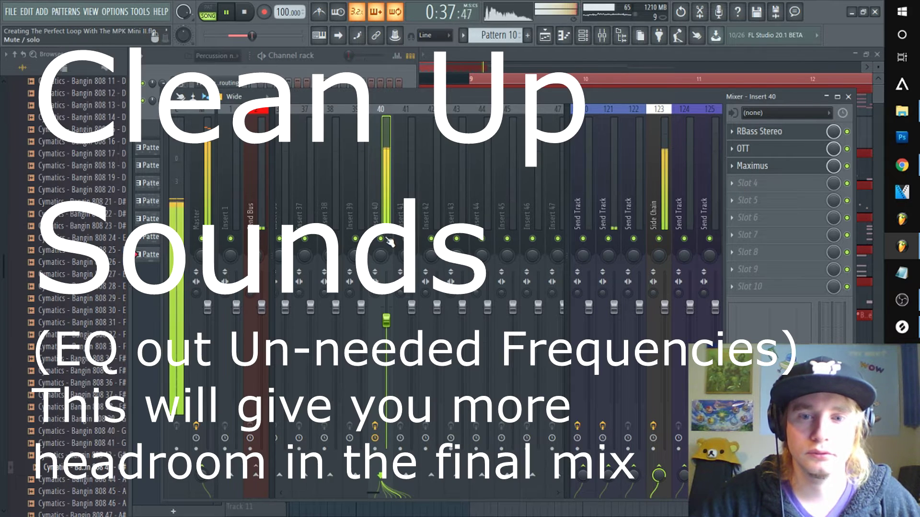
Add Fruity Parametric EQ 2 to Insert 40 with the 20Hz + 18kHz cut preset, nudge the low cut up and pull the high cut into the midrange
{"action": "left_click", "coordinate": [749, 187]}
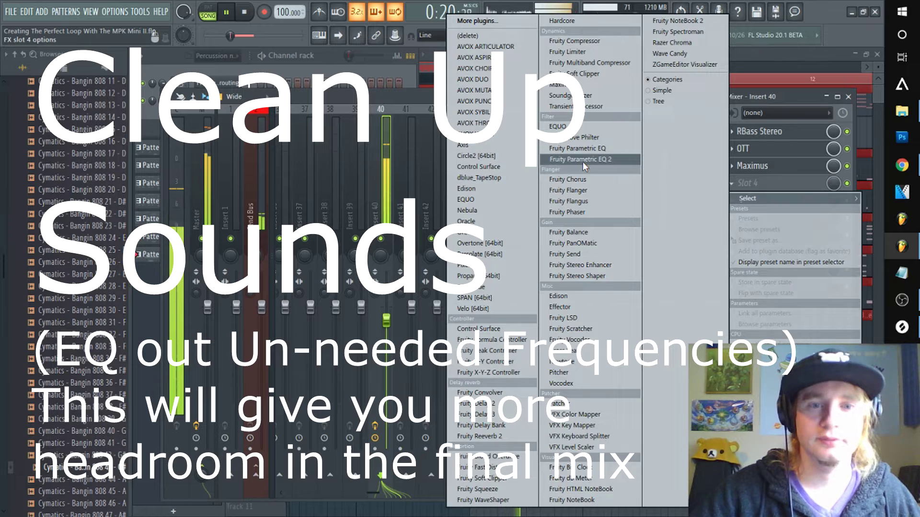
{"action": "left_click", "coordinate": [585, 160]}
{"action": "left_click", "coordinate": [539, 183]}
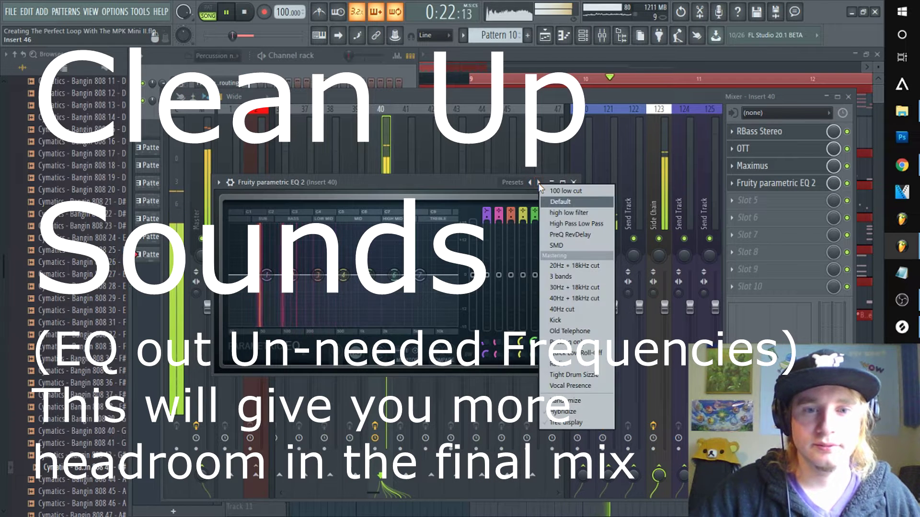
{"action": "left_click", "coordinate": [586, 266]}
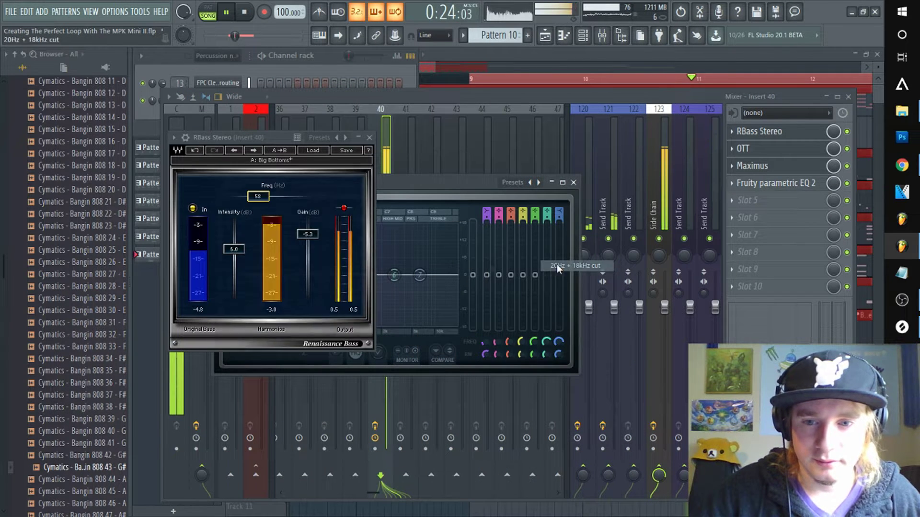
{"action": "left_click_drag", "start_coordinate": [231, 275], "coordinate": [233, 275]}
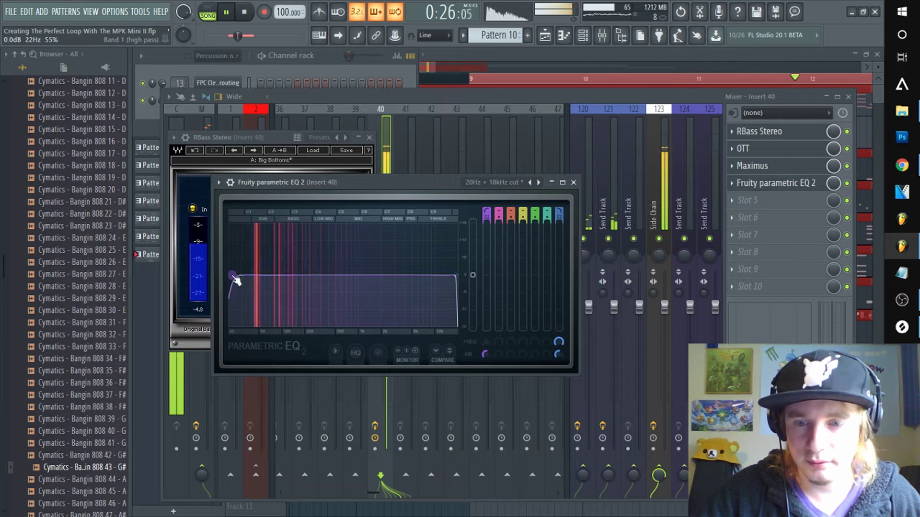
{"action": "left_click_drag", "start_coordinate": [451, 275], "coordinate": [341, 275]}
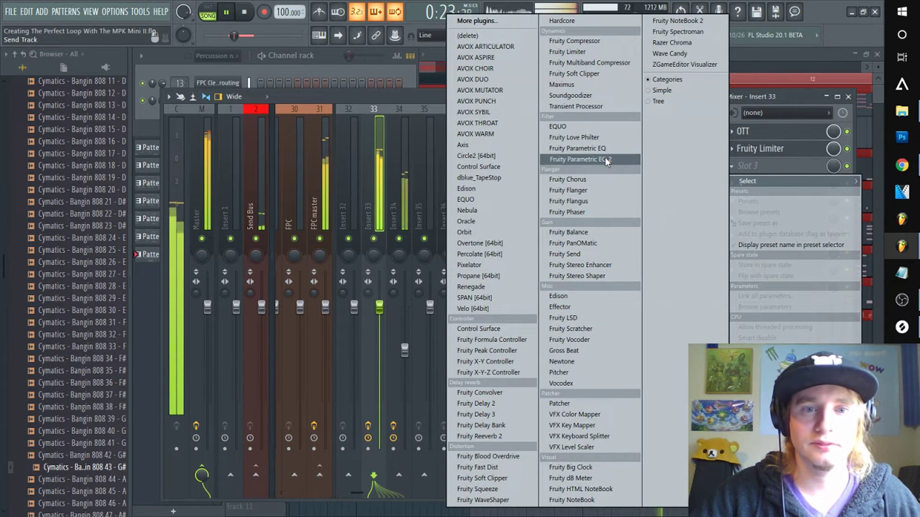
Add Fruity Parametric EQ 2 to Insert 33 with the 20Hz + 18kHz cut preset, raising the low cut above 50 Hz and lowering the high cut below 10 kHz
{"action": "left_click", "coordinate": [606, 160]}
{"action": "left_click", "coordinate": [539, 182]}
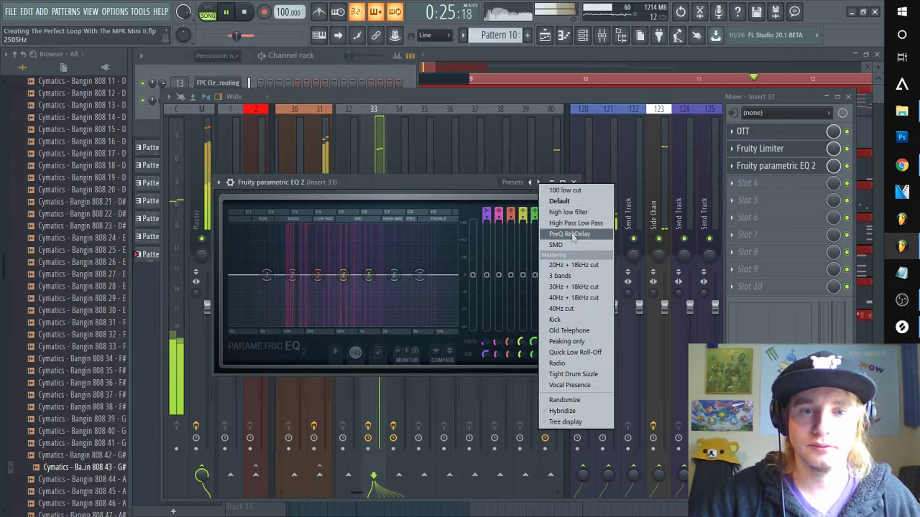
{"action": "left_click", "coordinate": [571, 263]}
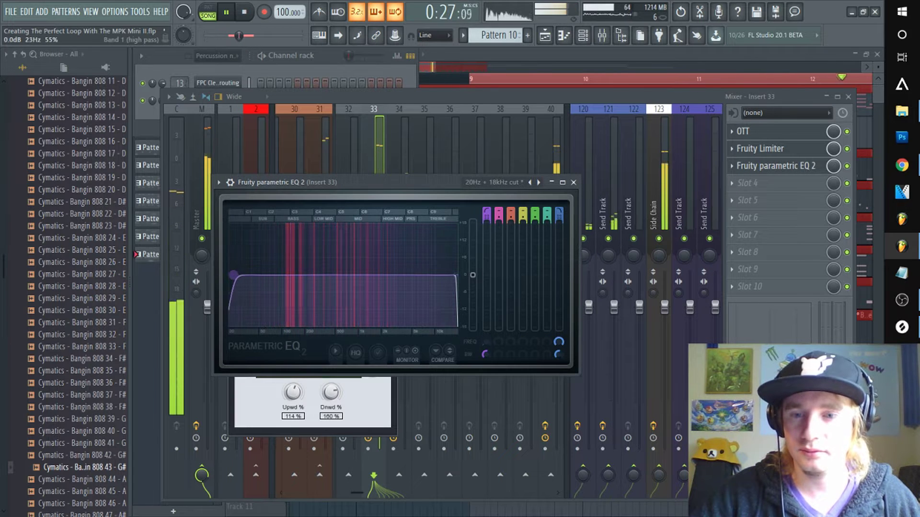
{"action": "left_click_drag", "start_coordinate": [250, 275], "coordinate": [252, 274]}
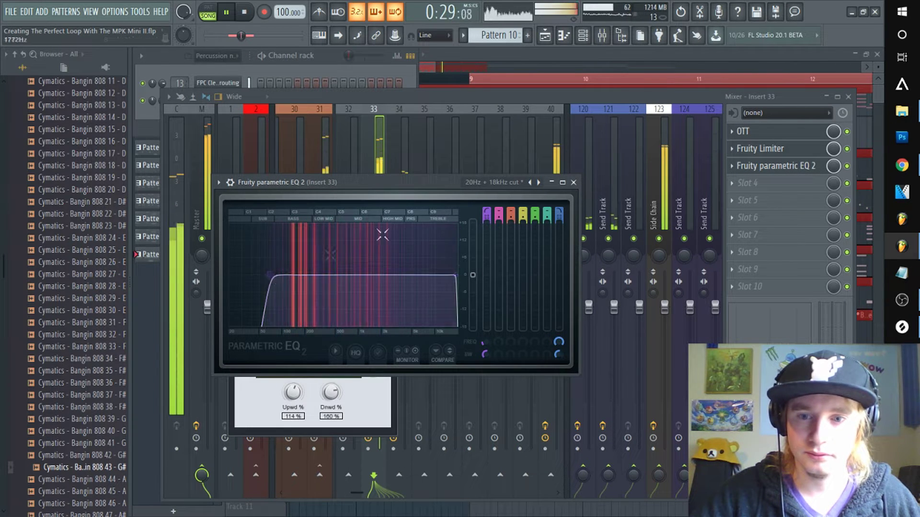
{"action": "mouse_move", "coordinate": [446, 275]}
{"action": "left_mouse_down"}
{"action": "mouse_move", "coordinate": [364, 275]}
{"action": "mouse_move", "coordinate": [429, 275]}
{"action": "left_mouse_up"}
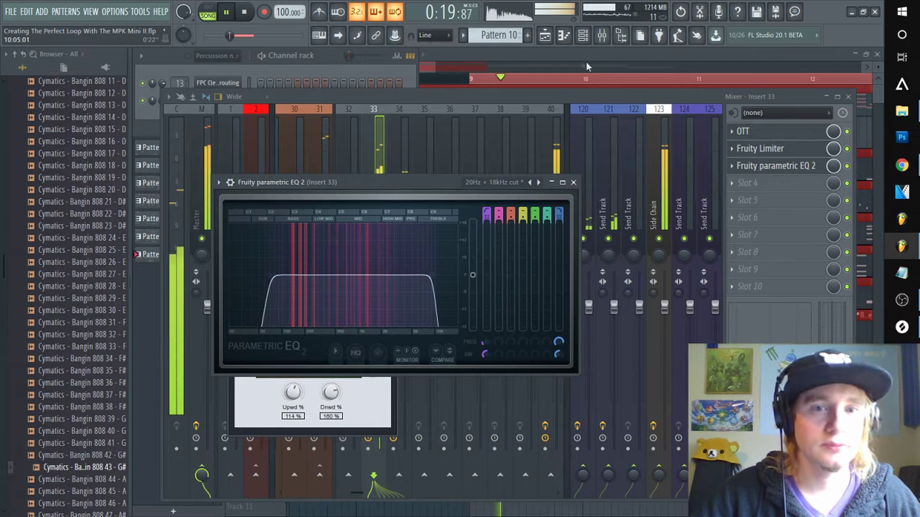
Add Fruity Parametric EQ 2 to Insert 34 with the 20Hz + 18kHz cut preset, raise the low cut to about 200 Hz and adjust the high cut
{"action": "left_click", "coordinate": [529, 93]}
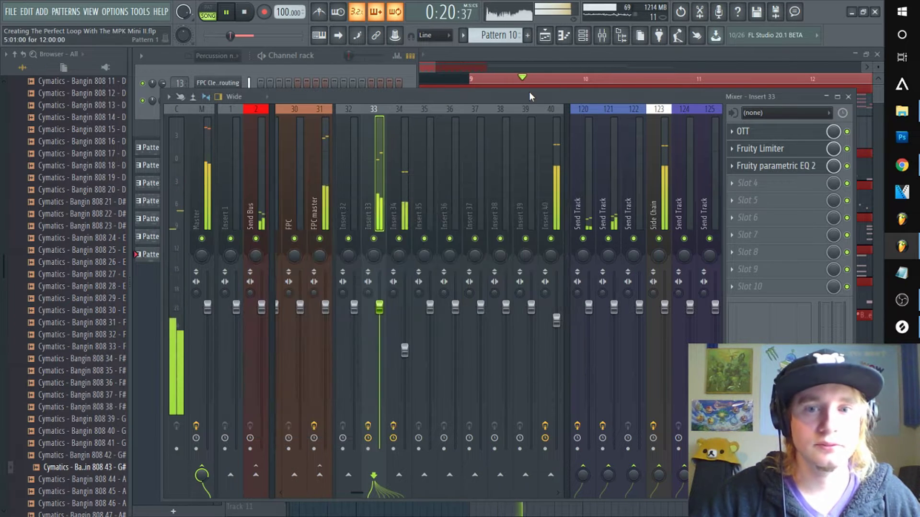
{"action": "left_click", "coordinate": [396, 180]}
{"action": "left_click", "coordinate": [747, 165]}
{"action": "left_click", "coordinate": [597, 158]}
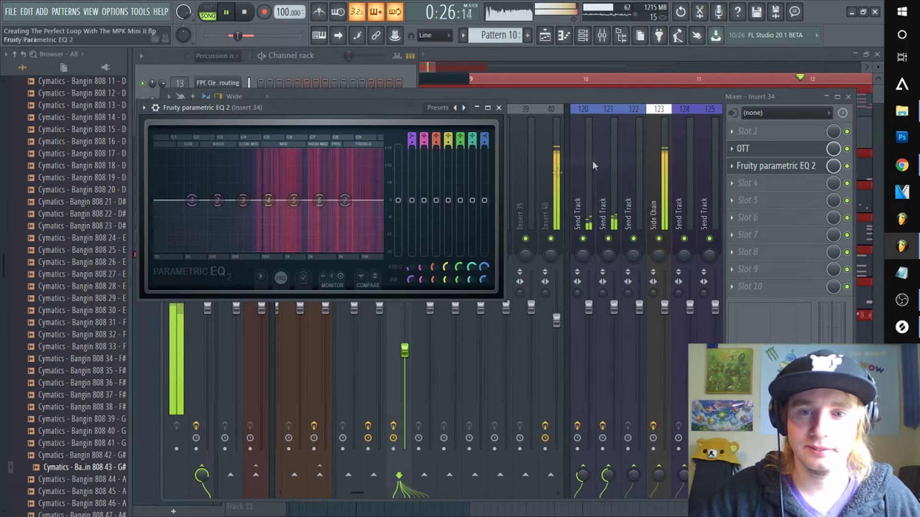
{"action": "left_click", "coordinate": [464, 109]}
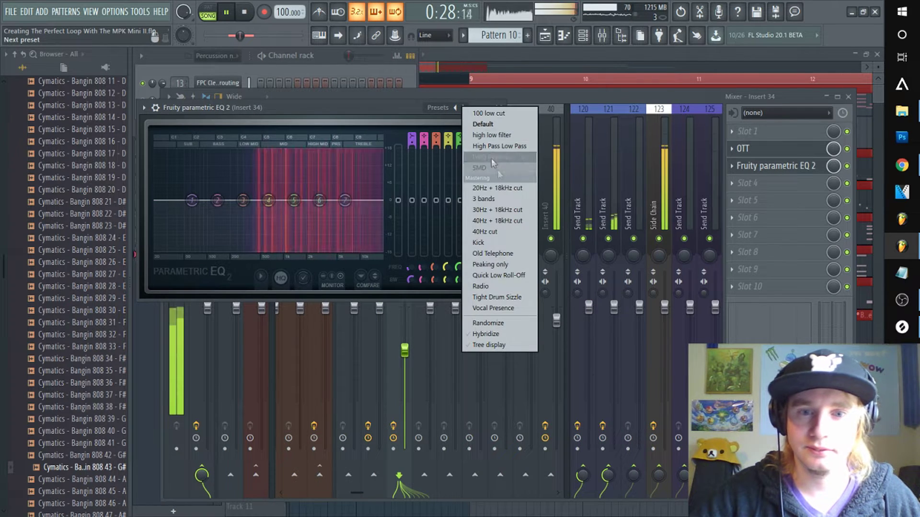
{"action": "left_click", "coordinate": [500, 188]}
{"action": "left_click_drag", "start_coordinate": [162, 205], "coordinate": [238, 200]}
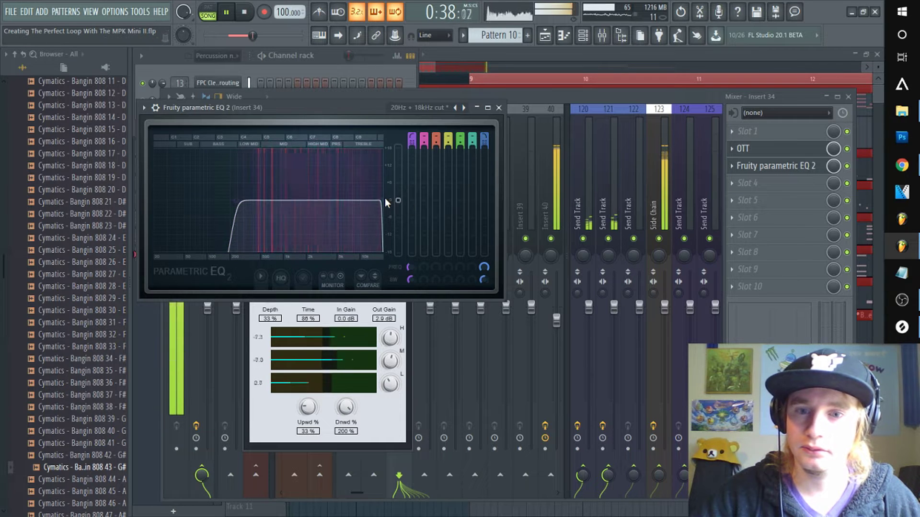
{"action": "mouse_move", "coordinate": [377, 200]}
{"action": "left_mouse_down"}
{"action": "mouse_move", "coordinate": [344, 200]}
{"action": "mouse_move", "coordinate": [382, 200]}
{"action": "left_mouse_up"}
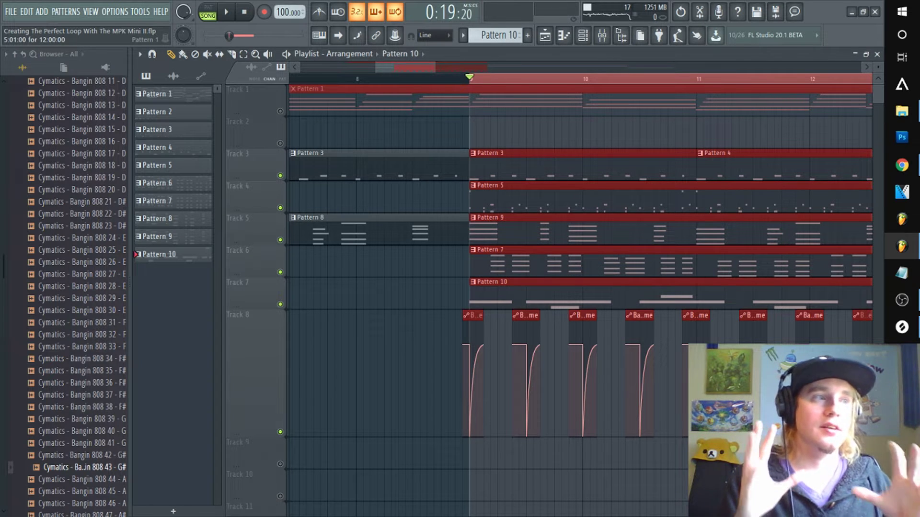
Show the mixer and open the SPAN spectrum analyzer on the Master track
{"action": "left_click", "coordinate": [607, 36]}
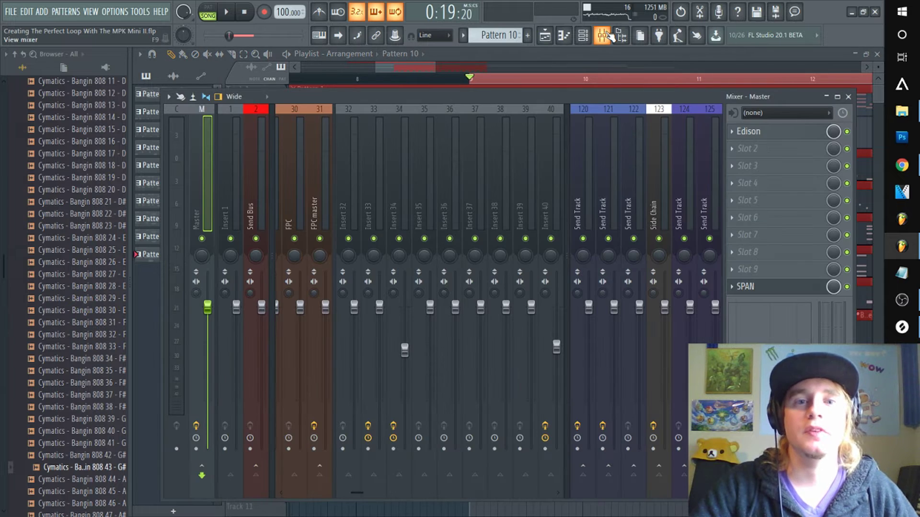
{"action": "left_click", "coordinate": [774, 288]}
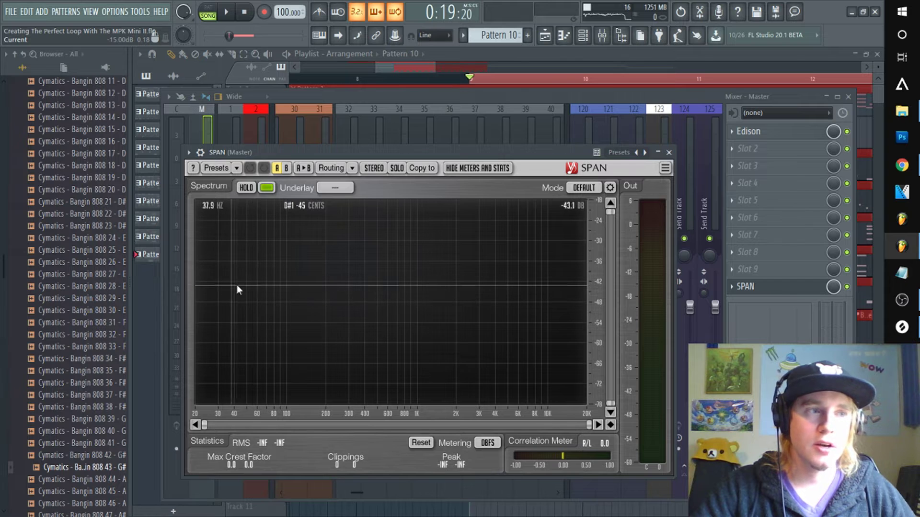
Play the looped section repeatedly and examine the master's frequency spectrum and output levels in SPAN
{"action": "key", "text": "space"}
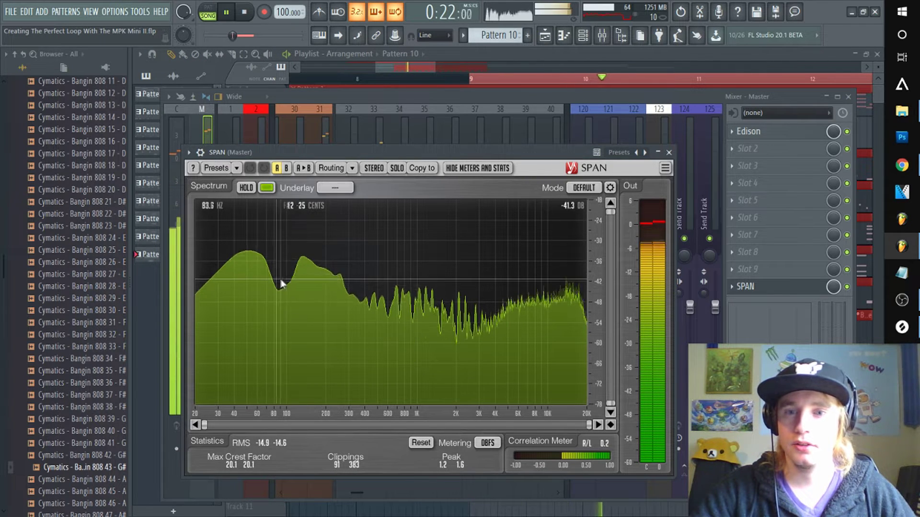
{"action": "key", "text": "space"}
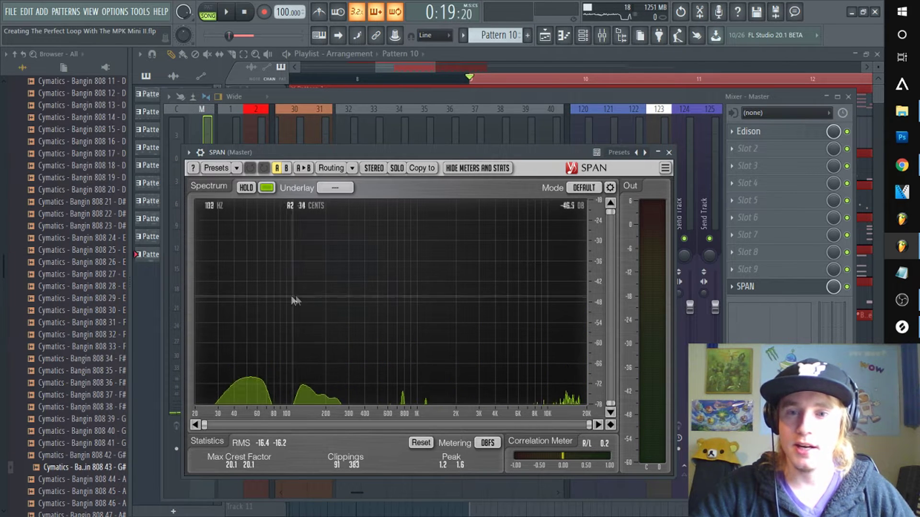
{"action": "key", "text": "space"}
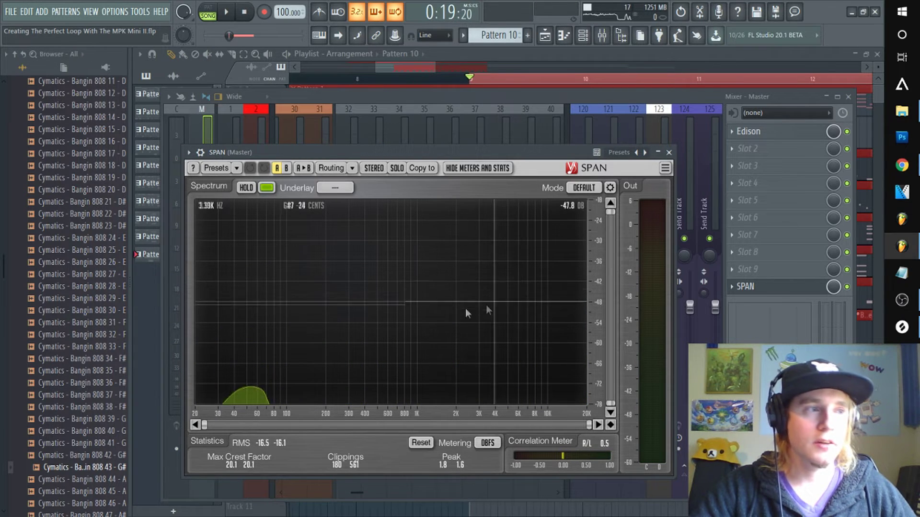
{"action": "key", "text": "space"}
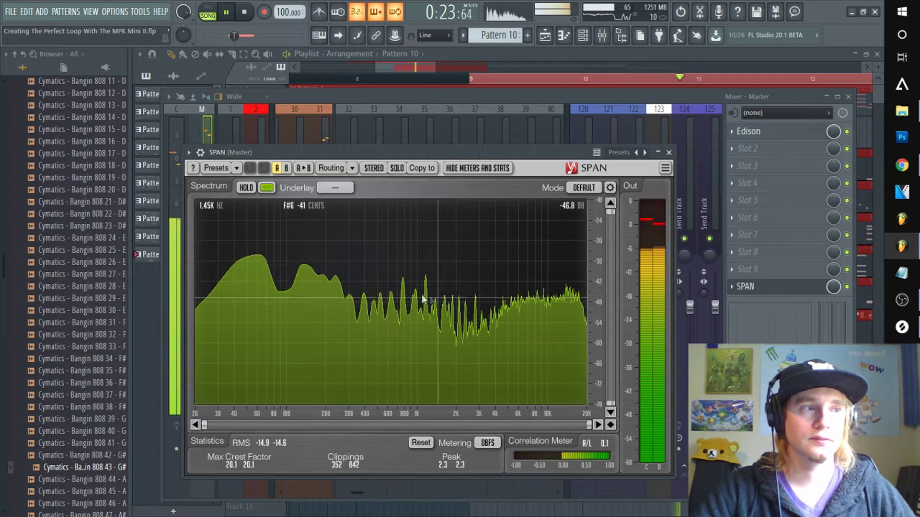
{"action": "key", "text": "space"}
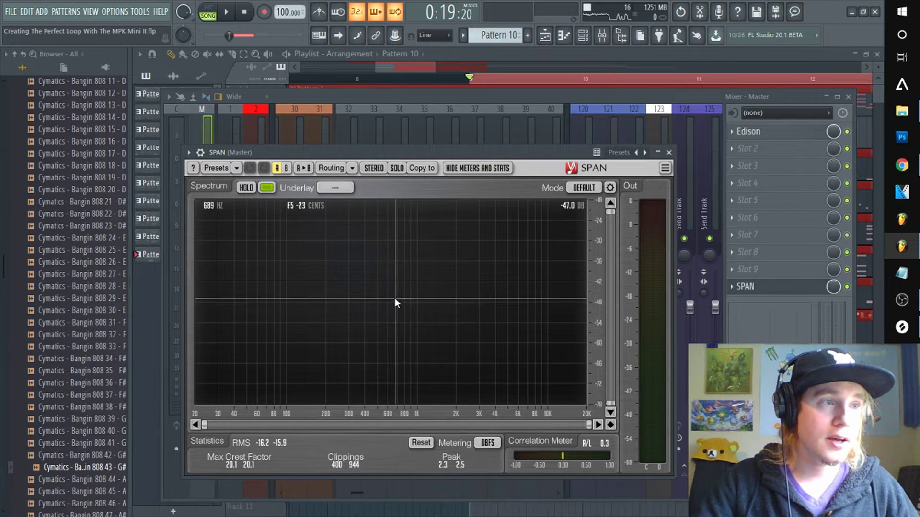
{"action": "key", "text": "space"}
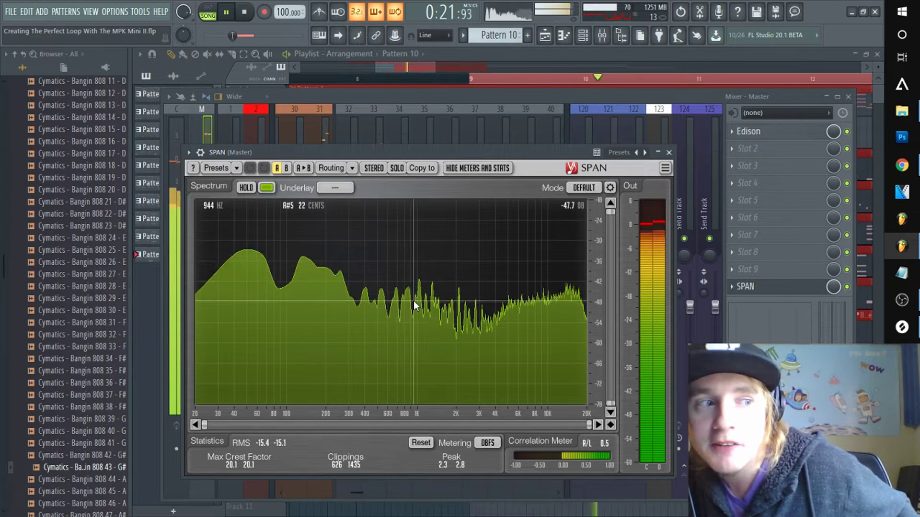
{"action": "key", "text": "space"}
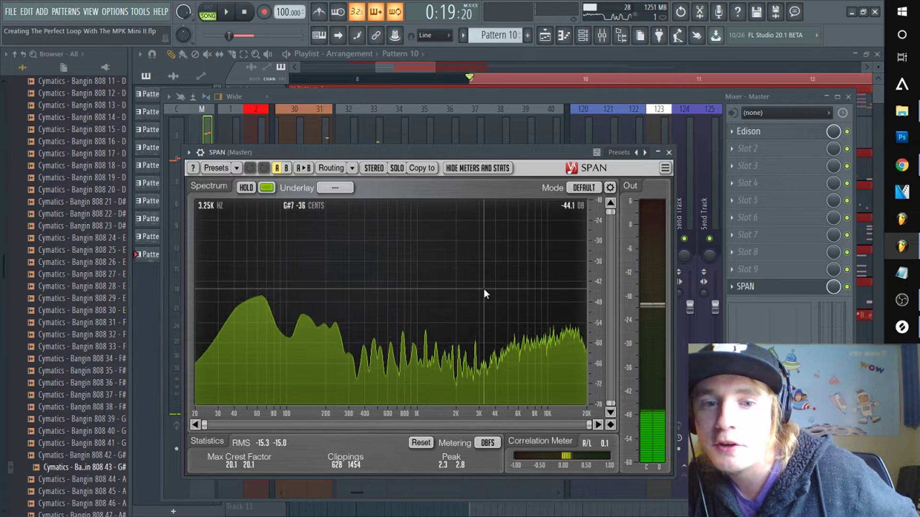
{"action": "key", "text": "space"}
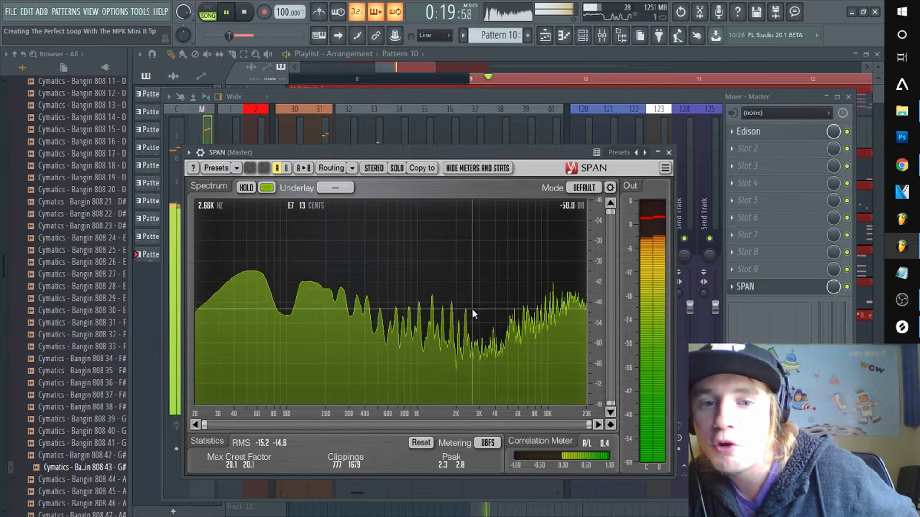
{"action": "key", "text": "space"}
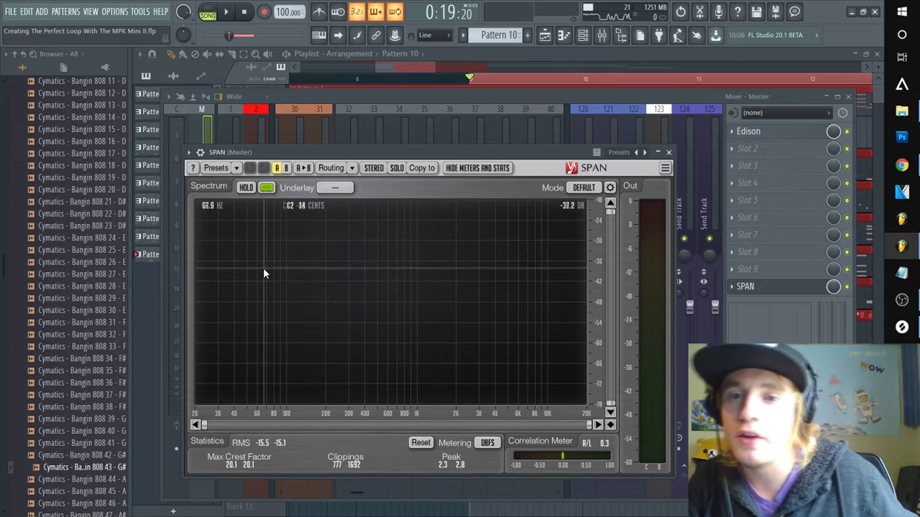
{"action": "key", "text": "space"}
{"action": "key", "text": "space"}
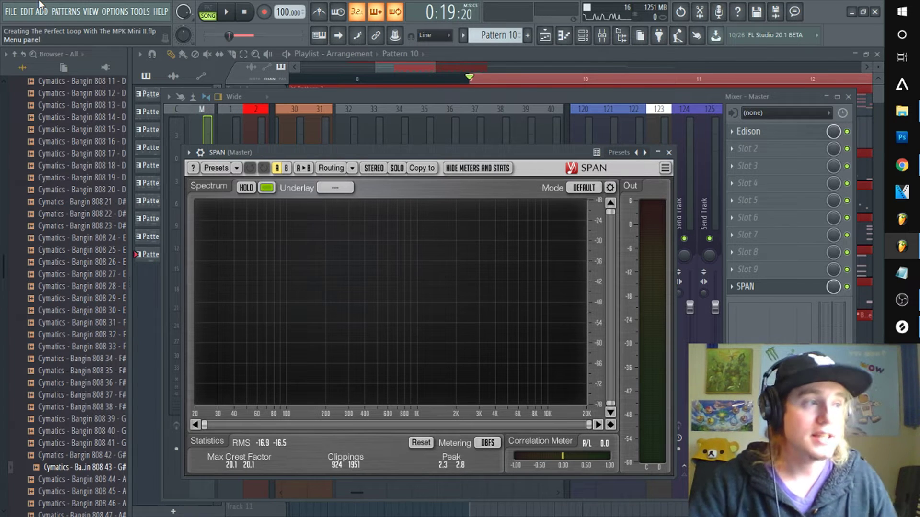
Return to the playlist, clear the loop selection starting at bar 9 and play the arrangement from bar 1
{"action": "left_click", "coordinate": [400, 68]}
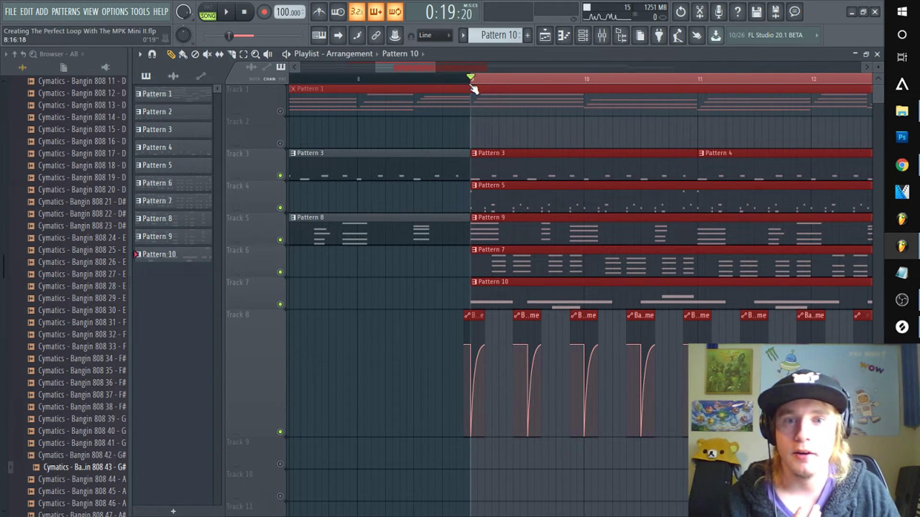
{"action": "scroll", "coordinate": [473, 89], "scroll_direction": "down", "scroll_amount": 5}
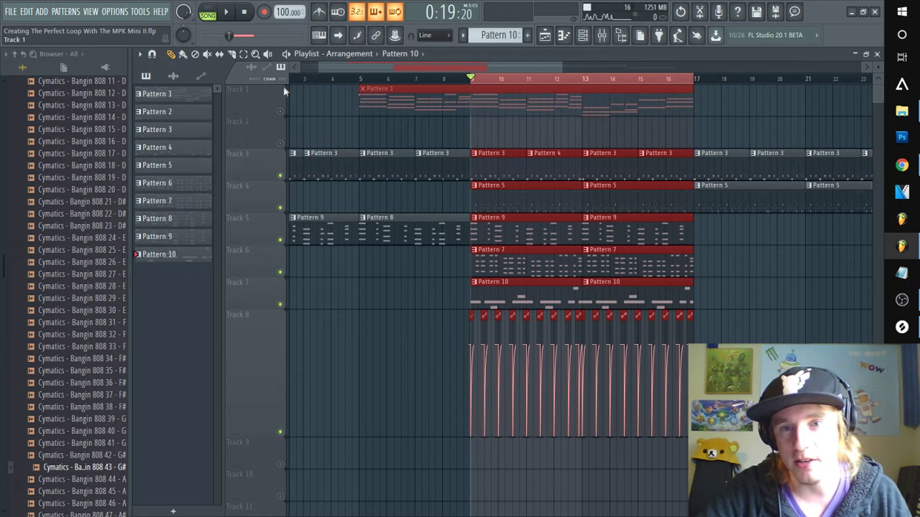
{"action": "scroll", "coordinate": [363, 84], "scroll_direction": "down", "scroll_amount": 3}
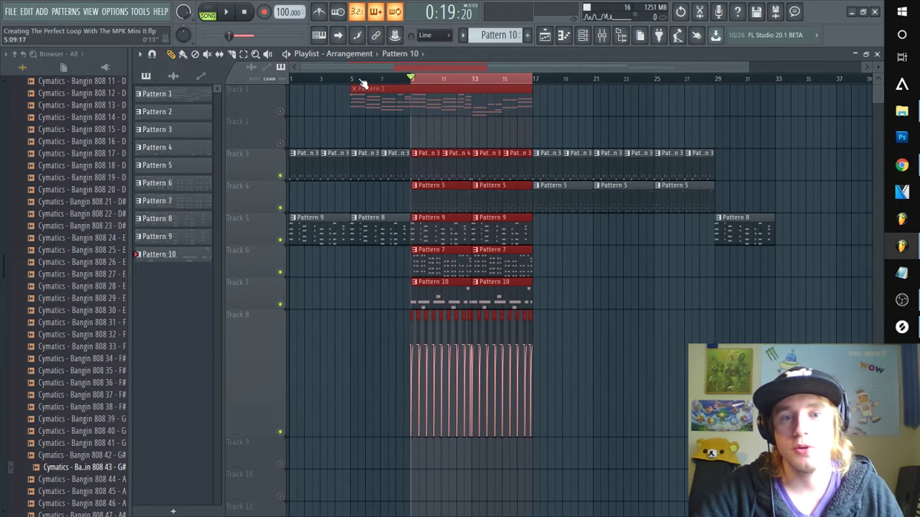
{"action": "left_click", "coordinate": [296, 80]}
{"action": "key", "text": "space"}
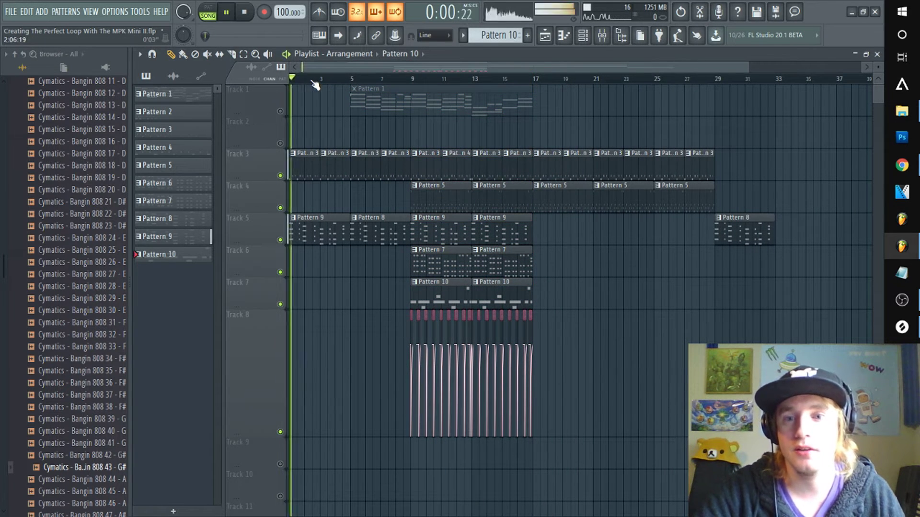
{"action": "key", "text": "space"}
Make the first Pattern 3 clip on Track 3, at bar 1, a unique pattern
{"action": "double_click", "coordinate": [304, 167]}
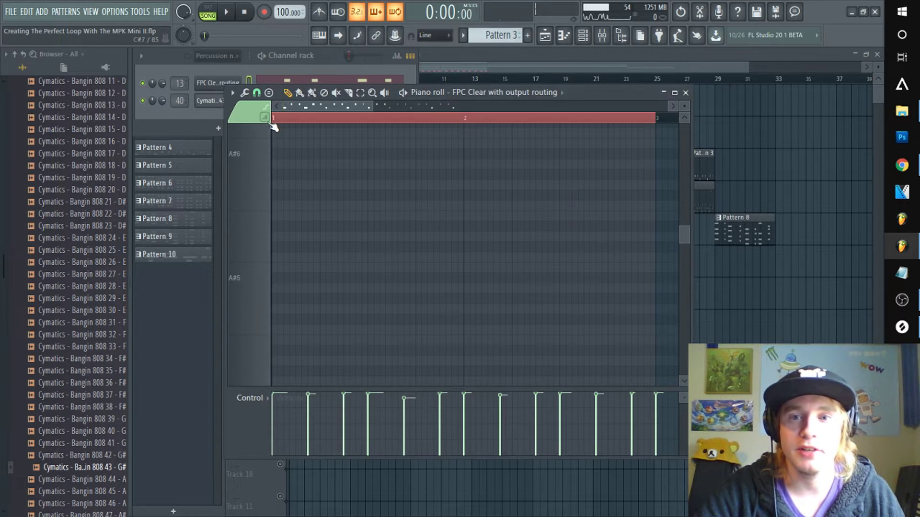
{"action": "left_click", "coordinate": [547, 56]}
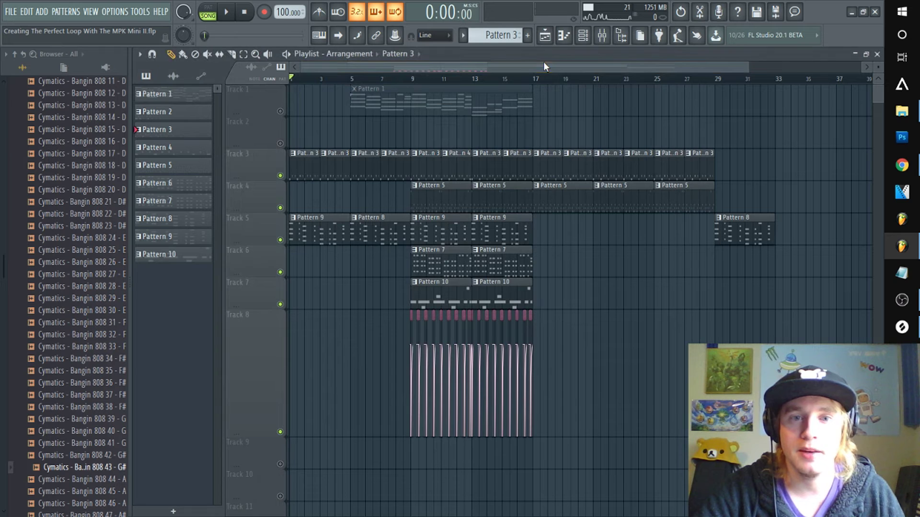
{"action": "right_click", "coordinate": [295, 155]}
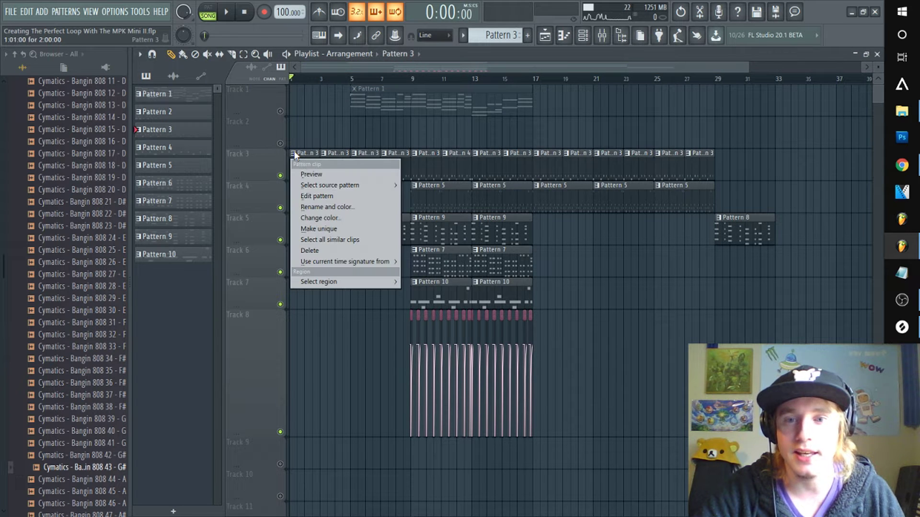
{"action": "left_click", "coordinate": [326, 229]}
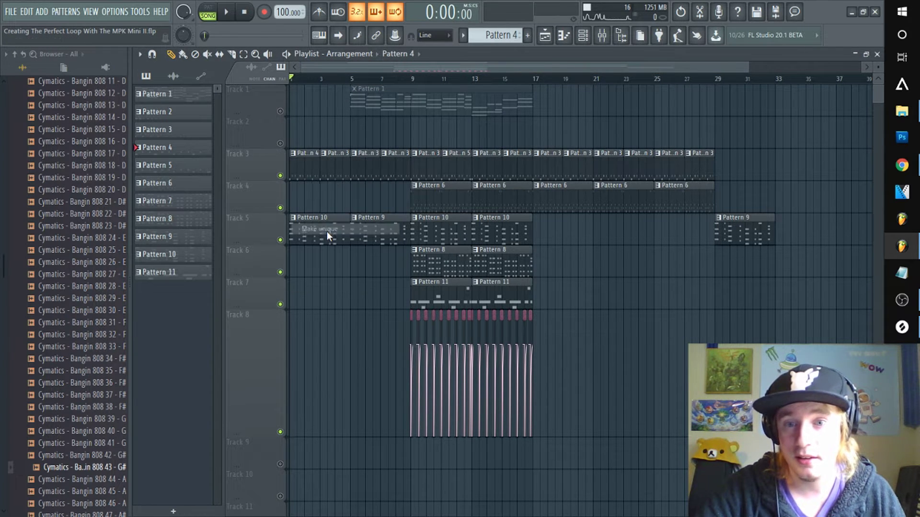
Remove the 41_Reggaeton_Kick_Drum_One_Shot notes from the unique drum pattern at bar 1 and play it back
{"action": "double_click", "coordinate": [305, 170]}
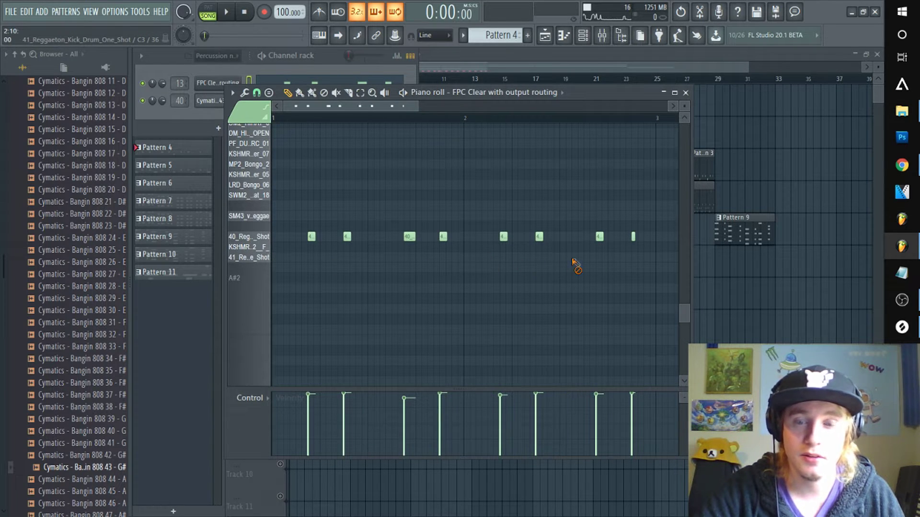
{"action": "key", "text": "space"}
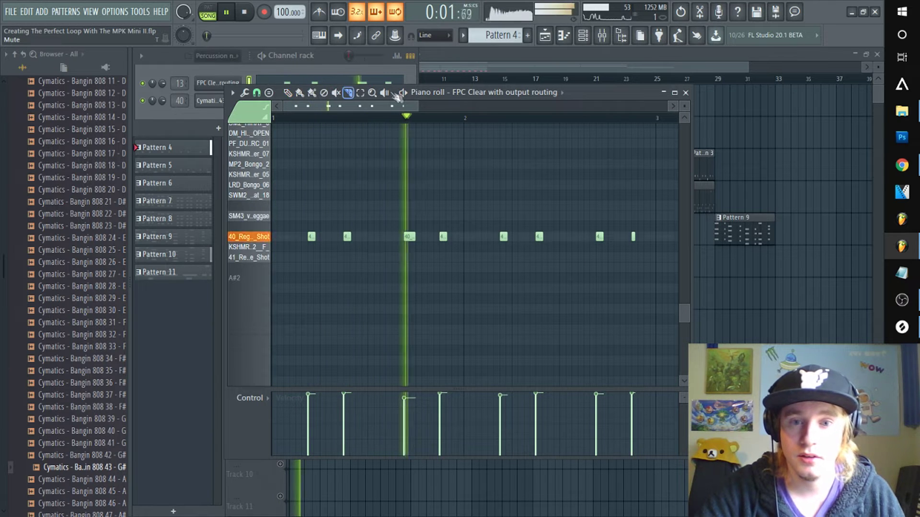
{"action": "left_click_drag", "start_coordinate": [372, 106], "coordinate": [455, 118]}
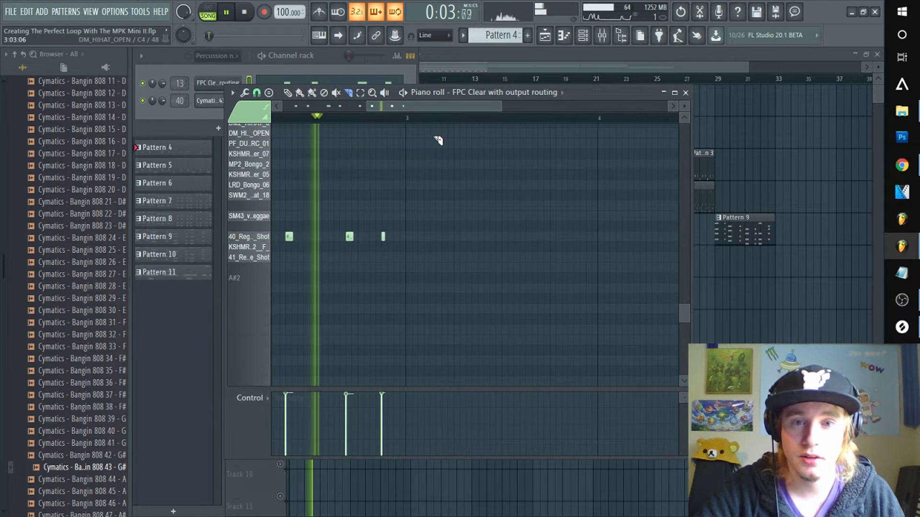
{"action": "left_click", "coordinate": [485, 67]}
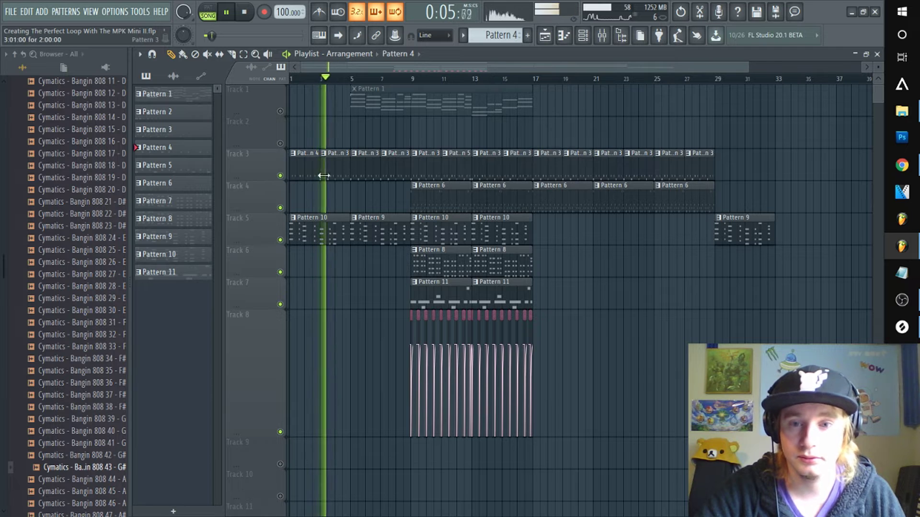
{"action": "key", "text": "space"}
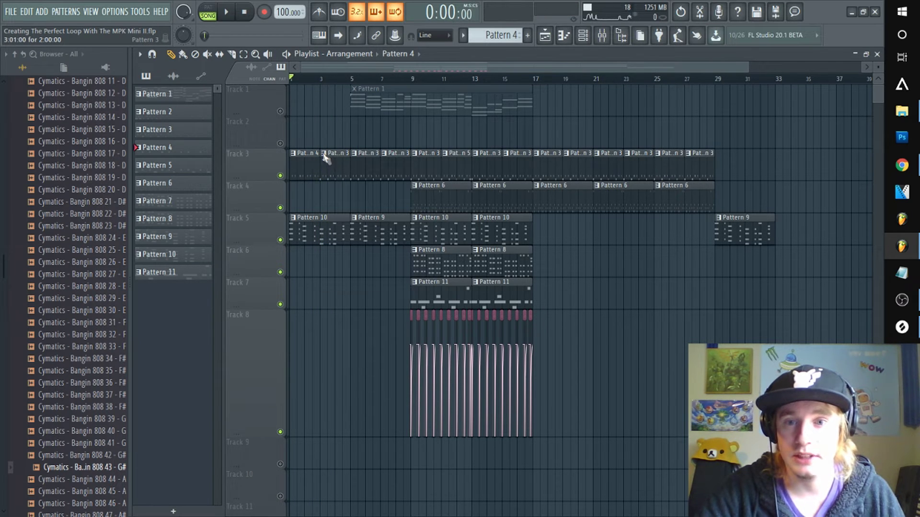
Make the Pattern 3 clip at bar 3 unique and remove its kick notes except the first one
{"action": "right_click", "coordinate": [326, 160]}
{"action": "left_click", "coordinate": [355, 233]}
{"action": "double_click", "coordinate": [338, 162]}
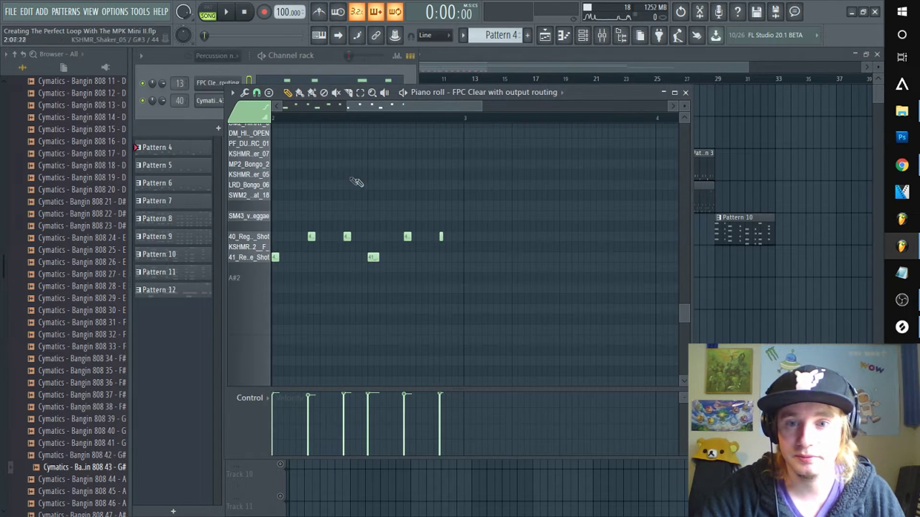
{"action": "left_click_drag", "start_coordinate": [409, 109], "coordinate": [379, 110]}
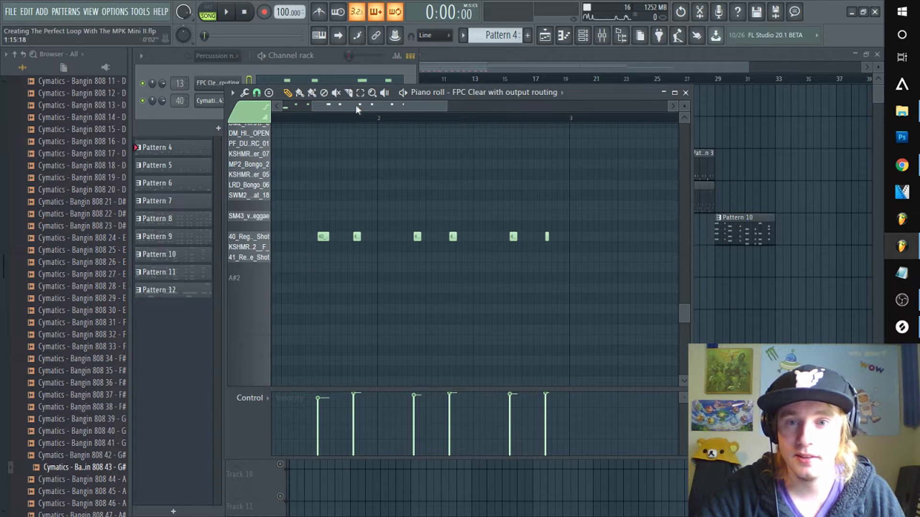
{"action": "left_click", "coordinate": [462, 64]}
Replace the Pattern 3 clip at bar 5 on Track 3 with a copy of the Pattern 4 clip and listen to the section
{"action": "key", "text": "space"}
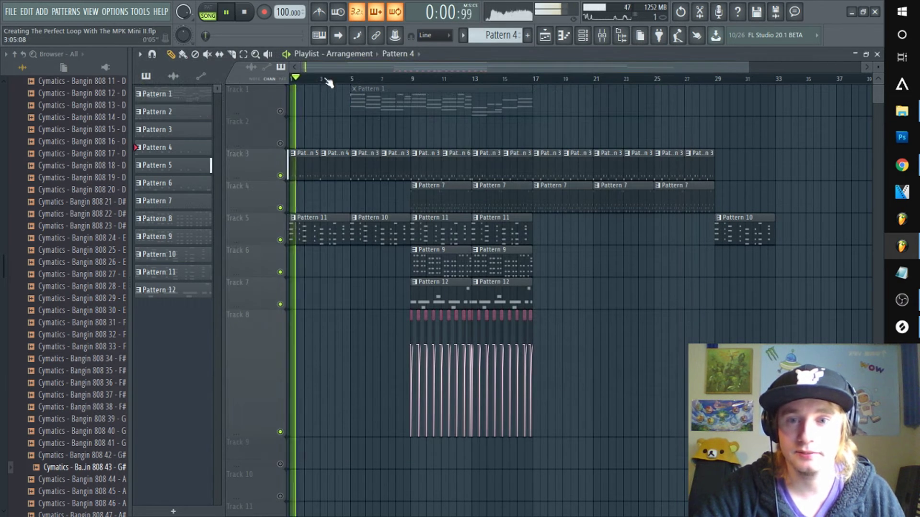
{"action": "scroll", "coordinate": [330, 79], "scroll_direction": "up", "scroll_amount": 2}
{"action": "left_click_drag", "start_coordinate": [348, 65], "coordinate": [321, 68]}
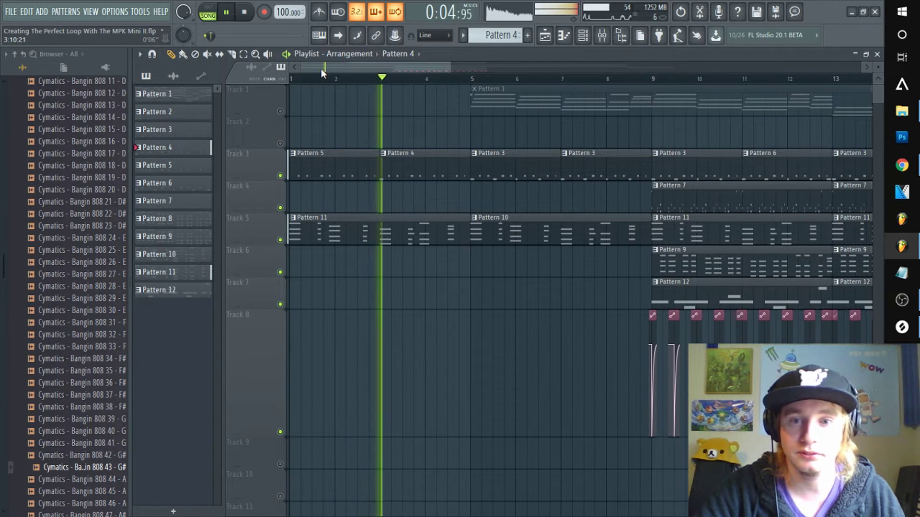
{"action": "right_click", "coordinate": [515, 162]}
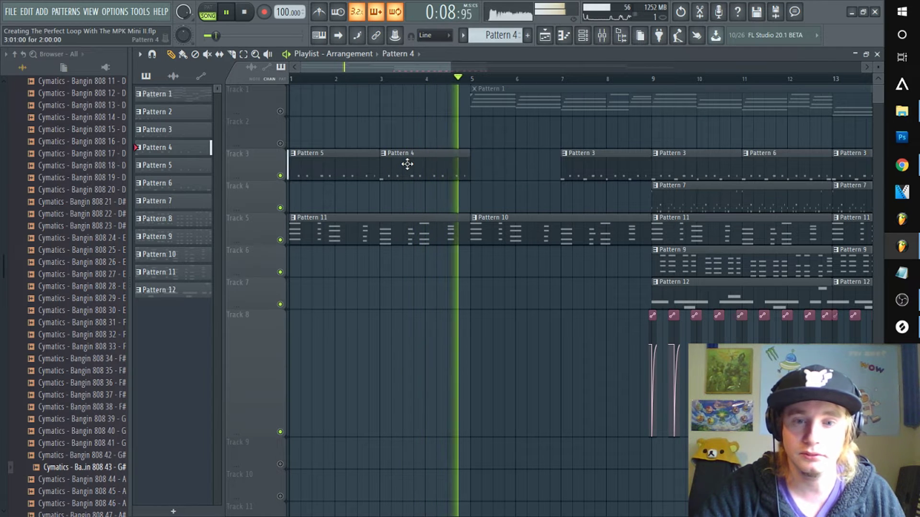
{"action": "left_click_drag", "start_coordinate": [406, 161], "coordinate": [494, 157]}
{"action": "left_click", "coordinate": [460, 80]}
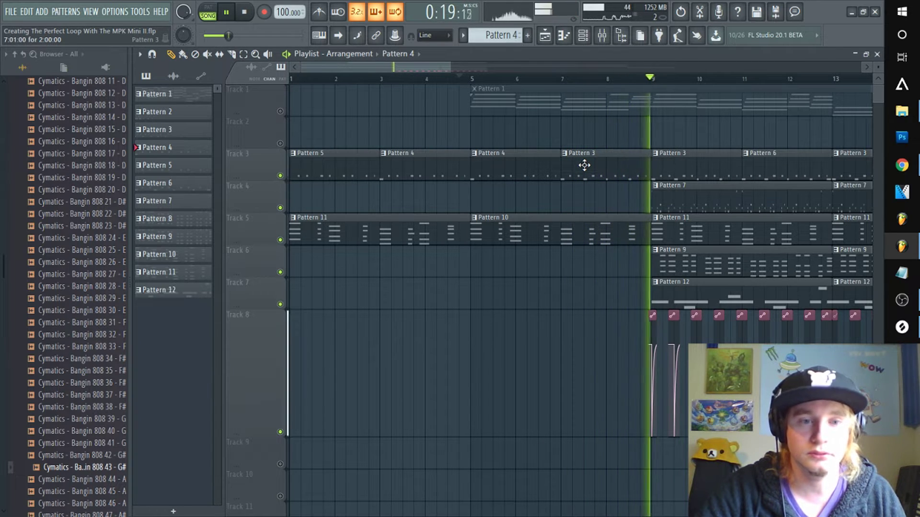
{"action": "scroll", "coordinate": [550, 82], "scroll_direction": "down", "scroll_amount": 3}
{"action": "key", "text": "space"}
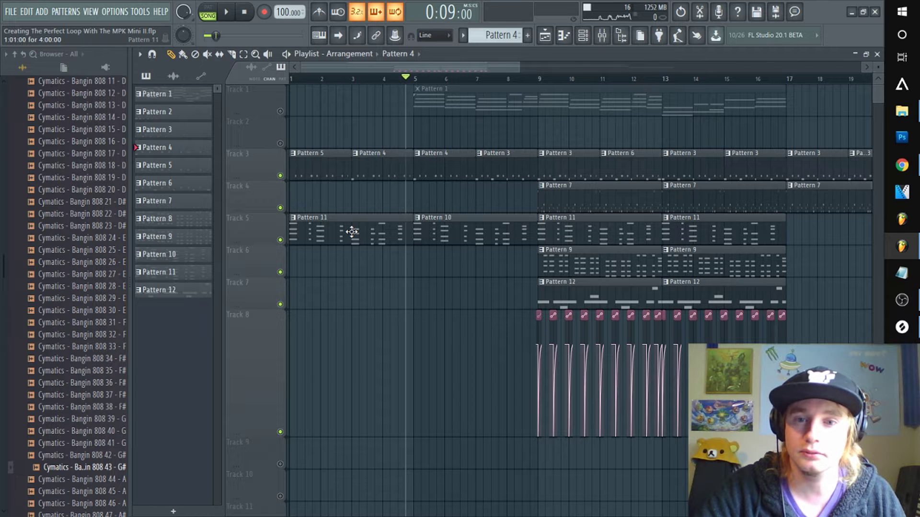
Swap the first two clips on Track 5 so Pattern 10 sits at bar 1 and Pattern 11 at bar 5
{"action": "mouse_move", "coordinate": [351, 232]}
{"action": "left_mouse_down"}
{"action": "mouse_move", "coordinate": [447, 279]}
{"action": "mouse_move", "coordinate": [477, 263]}
{"action": "mouse_move", "coordinate": [360, 235]}
{"action": "left_mouse_up"}
{"action": "left_click_drag", "start_coordinate": [473, 246], "coordinate": [473, 229]}
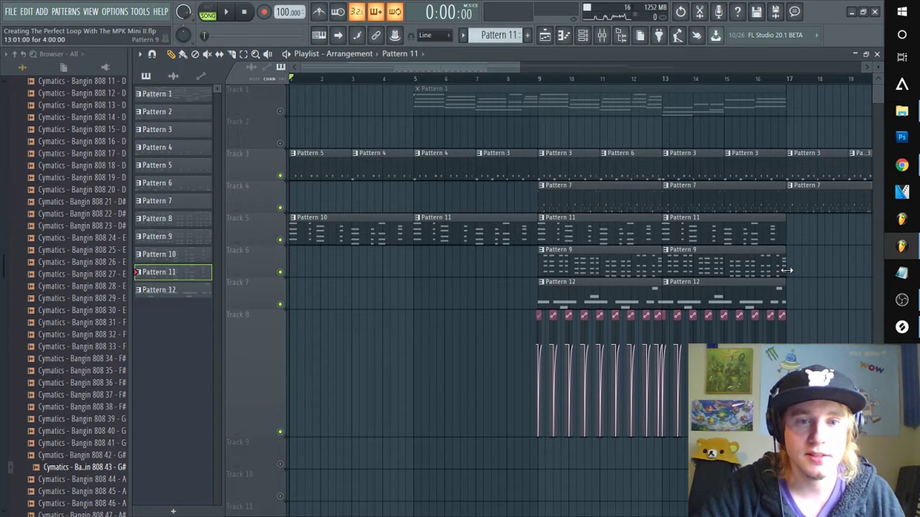
Copy the Pattern 9 clip on Track 6 from bar 9 to bar 5
{"action": "left_click_drag", "start_coordinate": [765, 269], "coordinate": [558, 269]}
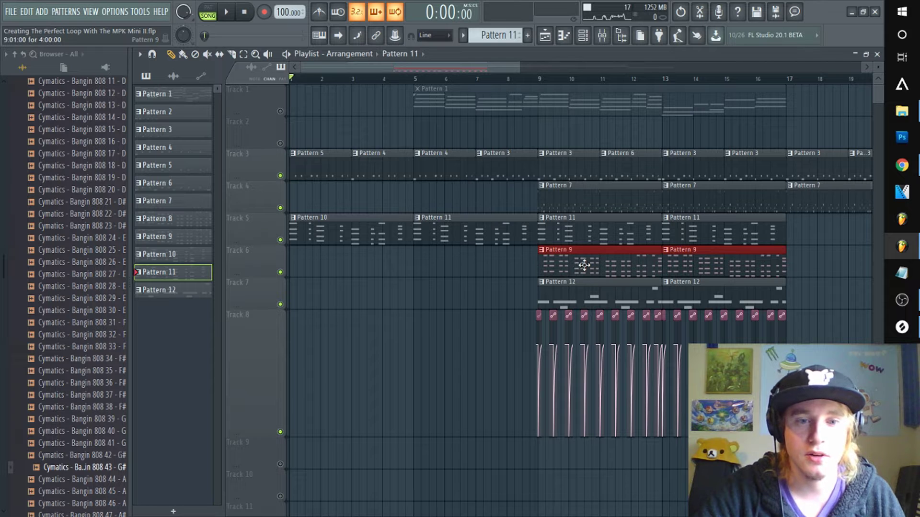
{"action": "left_click", "coordinate": [488, 275], "text": "ctrl"}
{"action": "left_click_drag", "start_coordinate": [574, 263], "coordinate": [448, 266]}
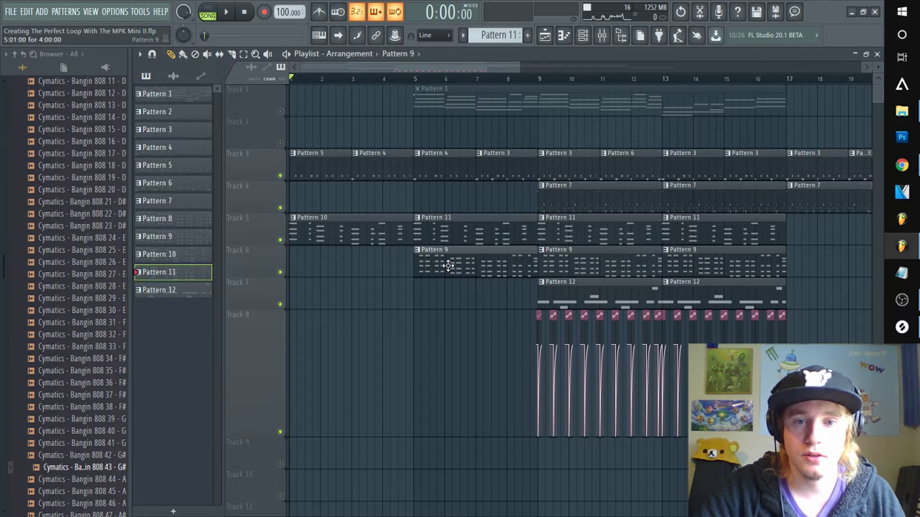
During playback, replace the Pattern 4 clip at bar 3 on Track 3 with a copy of the Pattern 5 clip
{"action": "key", "text": "space"}
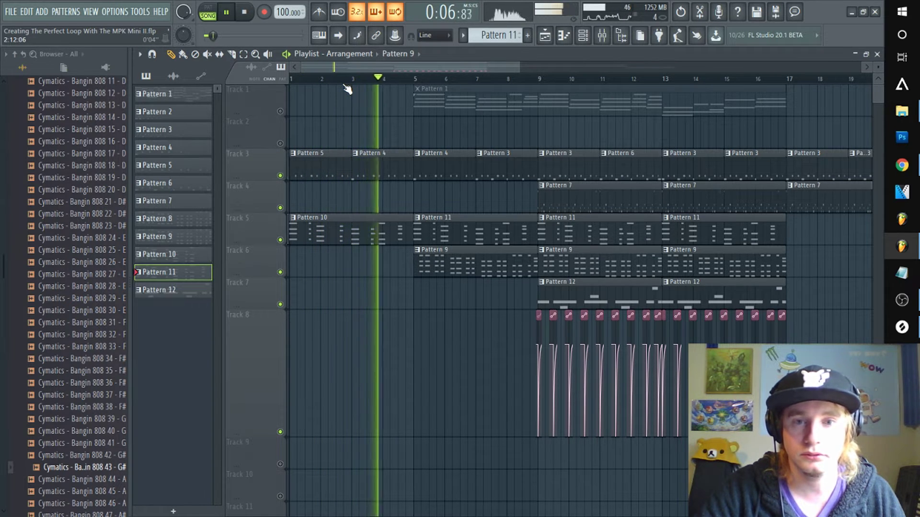
{"action": "right_click", "coordinate": [371, 169]}
{"action": "left_click_drag", "start_coordinate": [329, 168], "coordinate": [391, 161], "text": "shift"}
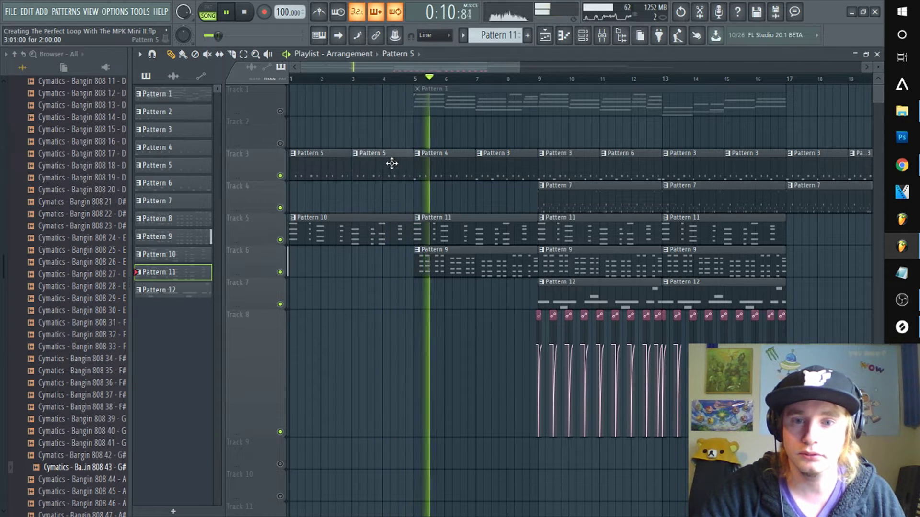
Listen around the transitions into bars 5 and 9, and select the timeline range from just before bar 5 to bar 9
{"action": "left_click", "coordinate": [407, 78]}
{"action": "left_click", "coordinate": [447, 77]}
{"action": "left_click", "coordinate": [543, 79]}
{"action": "left_click", "coordinate": [427, 79]}
{"action": "left_click", "coordinate": [403, 79]}
{"action": "left_click_drag", "start_coordinate": [408, 80], "coordinate": [562, 84], "text": "ctrl"}
{"action": "key", "text": "space"}
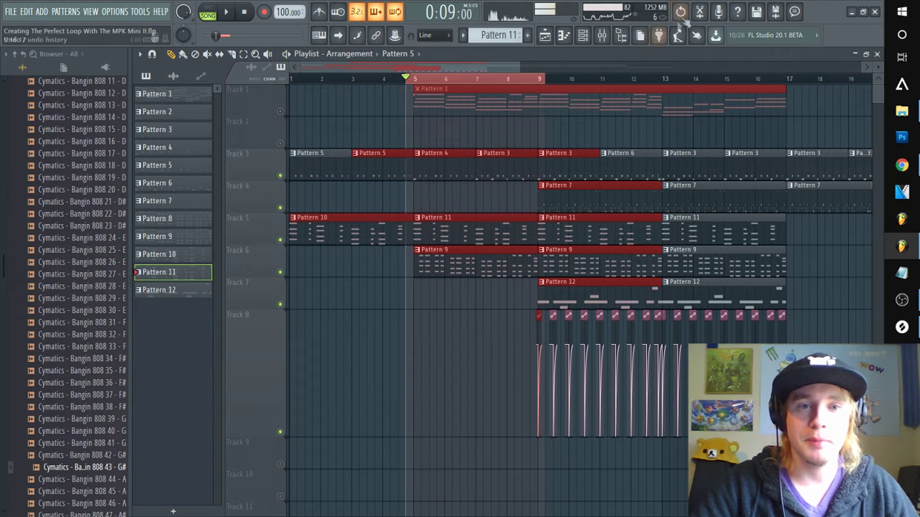
Load Fruity parametric EQ 2 into slot 5 of mixer Insert 34 and apply its 20Hz + 18kHz cut preset
{"action": "left_click", "coordinate": [605, 35]}
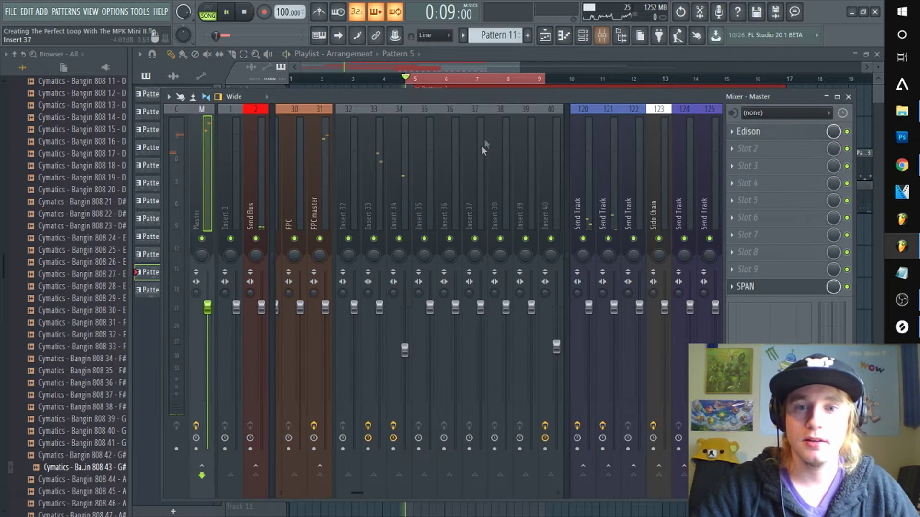
{"action": "key", "text": "space"}
{"action": "left_click", "coordinate": [397, 179]}
{"action": "key", "text": "space"}
{"action": "left_click", "coordinate": [740, 210]}
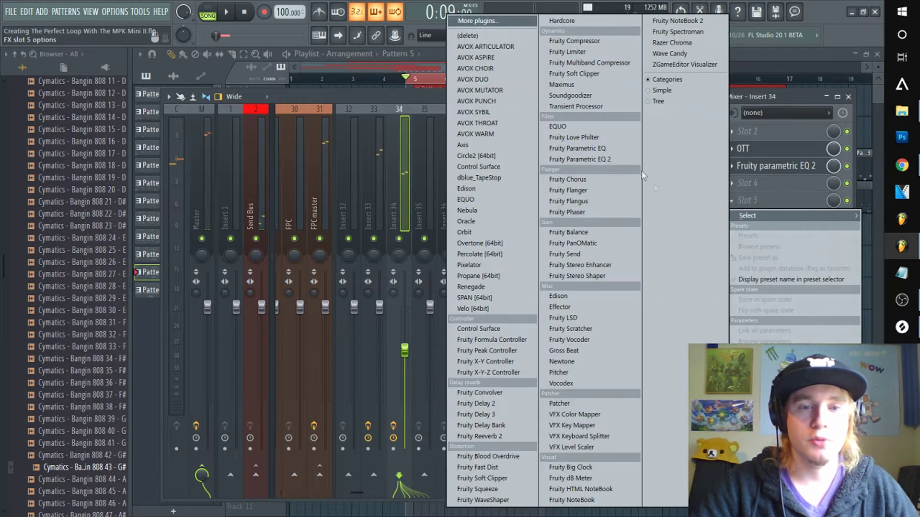
{"action": "left_click", "coordinate": [608, 163]}
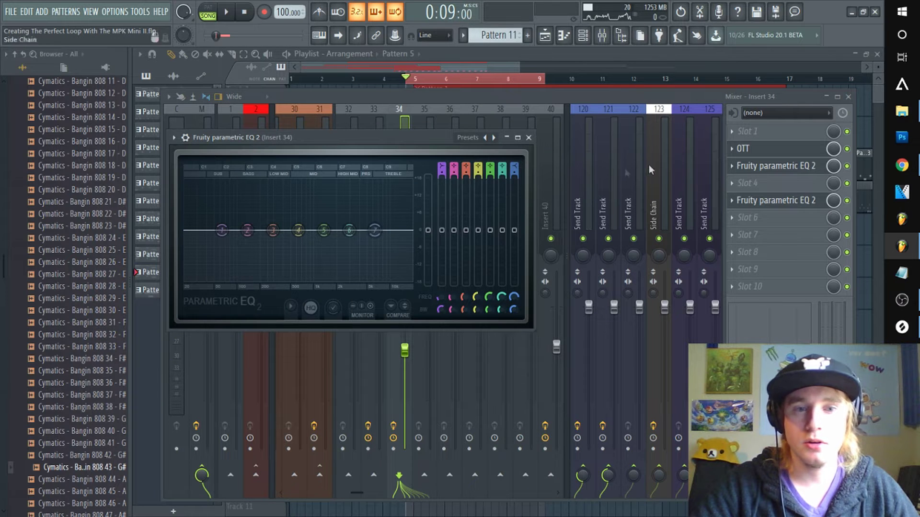
{"action": "right_click", "coordinate": [493, 140]}
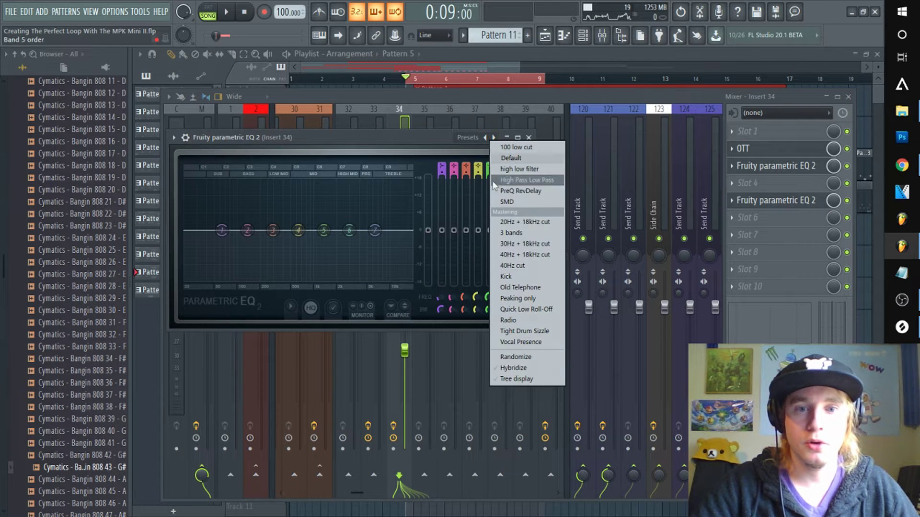
{"action": "left_click", "coordinate": [522, 223]}
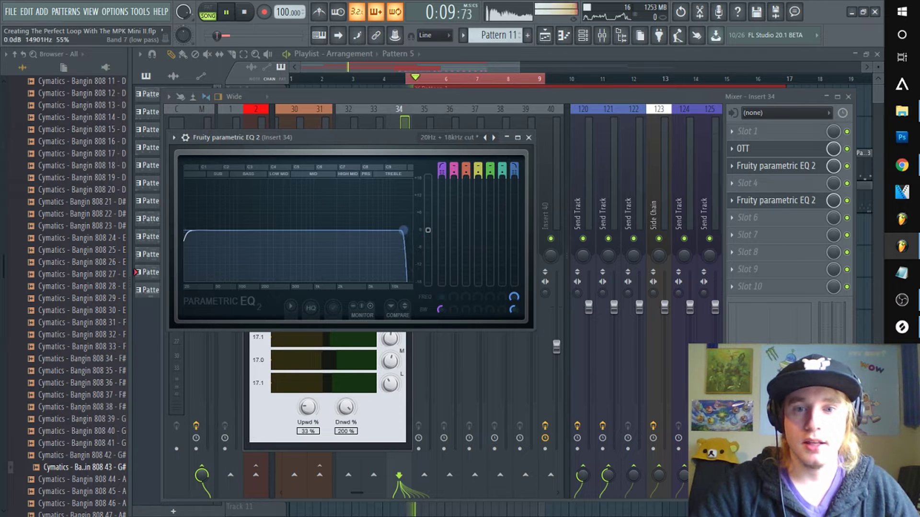
During playback, lower the EQ's band 7 low-pass cutoff slightly and narrow its bandwidth to 40% for a resonant peak
{"action": "left_click_drag", "start_coordinate": [403, 231], "coordinate": [395, 231]}
{"action": "scroll", "coordinate": [396, 231], "scroll_direction": "up", "scroll_amount": 3}
{"action": "scroll", "coordinate": [395, 231], "scroll_direction": "down", "scroll_amount": 6}
{"action": "key", "text": "space"}
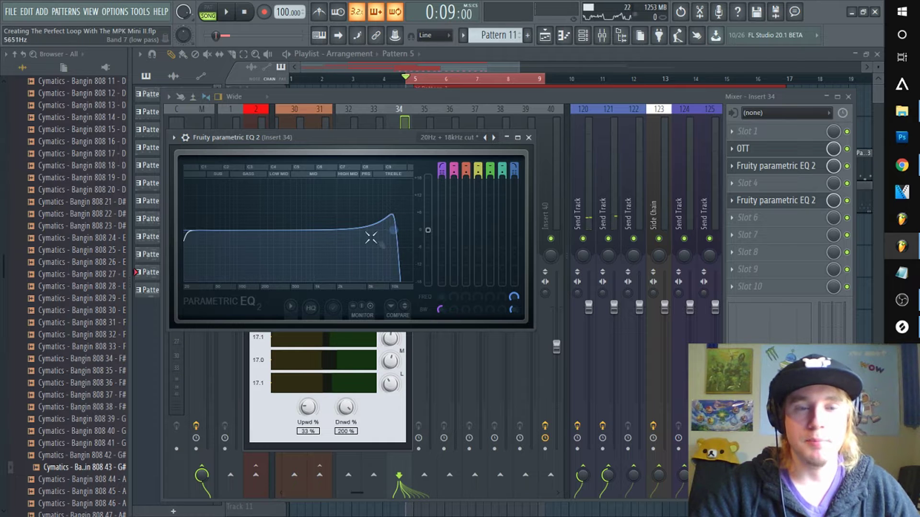
Sweep the band 7 low-pass cutoff while listening and bring it down to around 1 kHz
{"action": "key", "text": "space"}
{"action": "mouse_move", "coordinate": [395, 231]}
{"action": "left_mouse_down"}
{"action": "mouse_move", "coordinate": [293, 230]}
{"action": "mouse_move", "coordinate": [413, 230]}
{"action": "left_mouse_up"}
{"action": "key", "text": "space"}
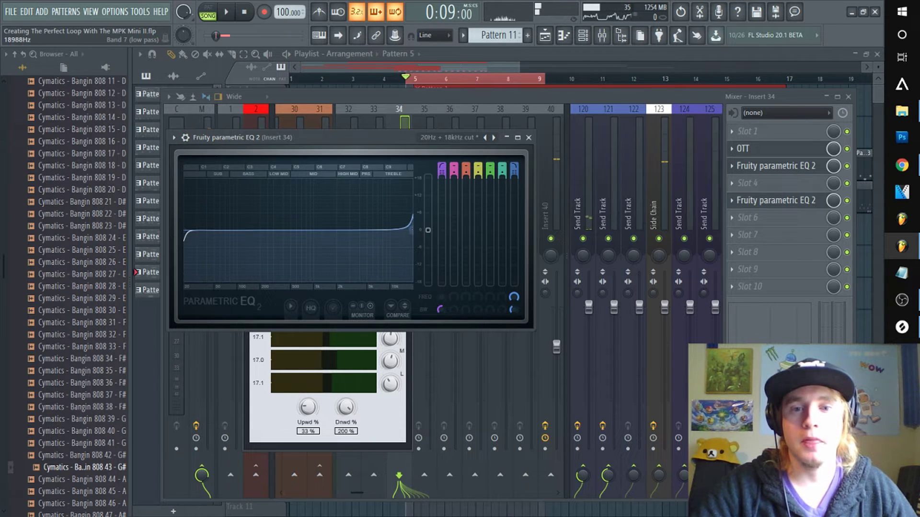
{"action": "left_click_drag", "start_coordinate": [381, 230], "coordinate": [378, 230]}
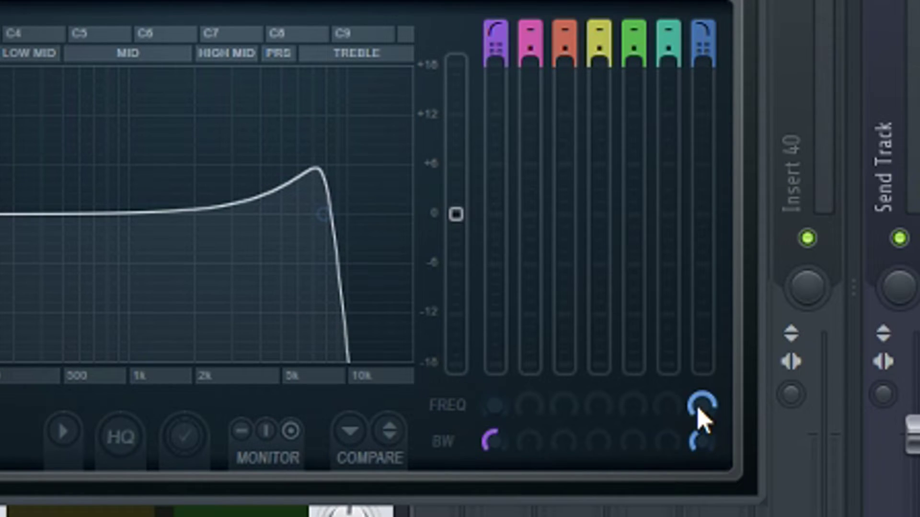
{"action": "left_click_drag", "start_coordinate": [698, 408], "coordinate": [699, 380]}
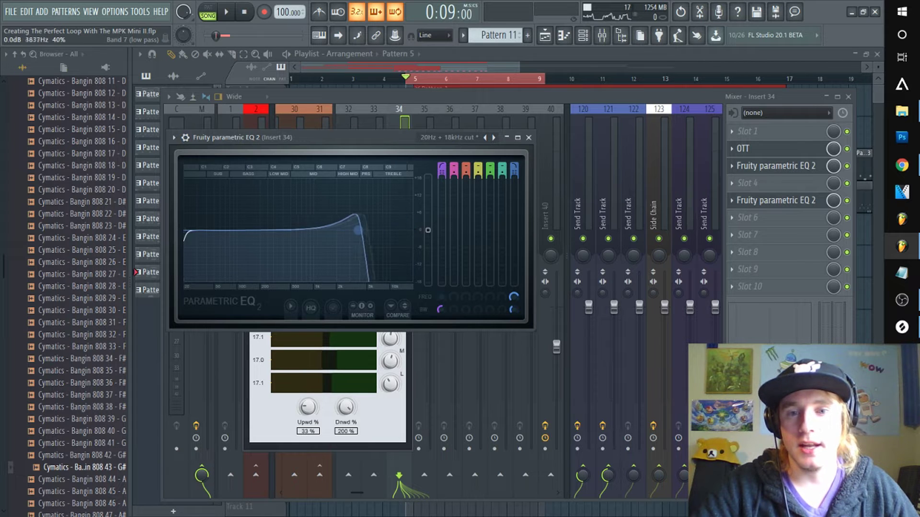
{"action": "mouse_move", "coordinate": [320, 231]}
{"action": "left_mouse_down"}
{"action": "mouse_move", "coordinate": [306, 231]}
{"action": "mouse_move", "coordinate": [318, 235]}
{"action": "left_mouse_up"}
{"action": "key", "text": "space"}
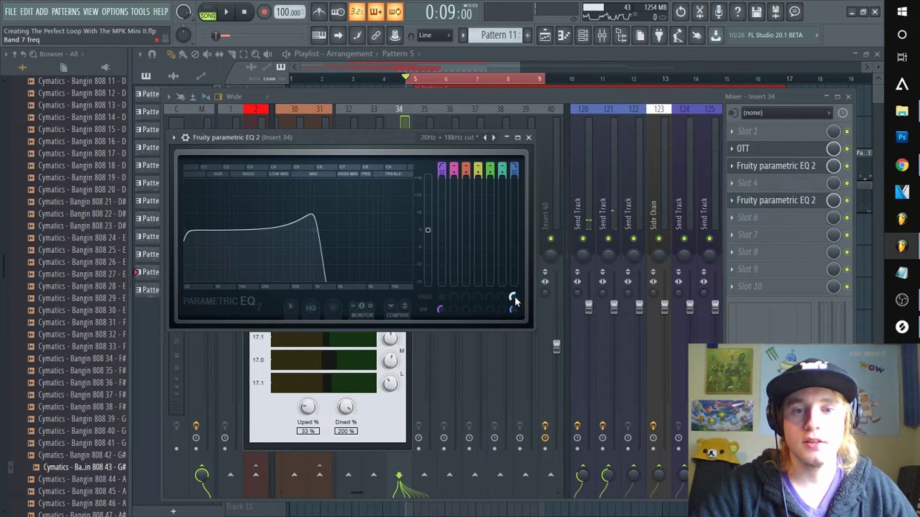
Create an automation clip for the EQ's band 7 frequency over the selected range and enable Track 2
{"action": "right_click", "coordinate": [513, 297]}
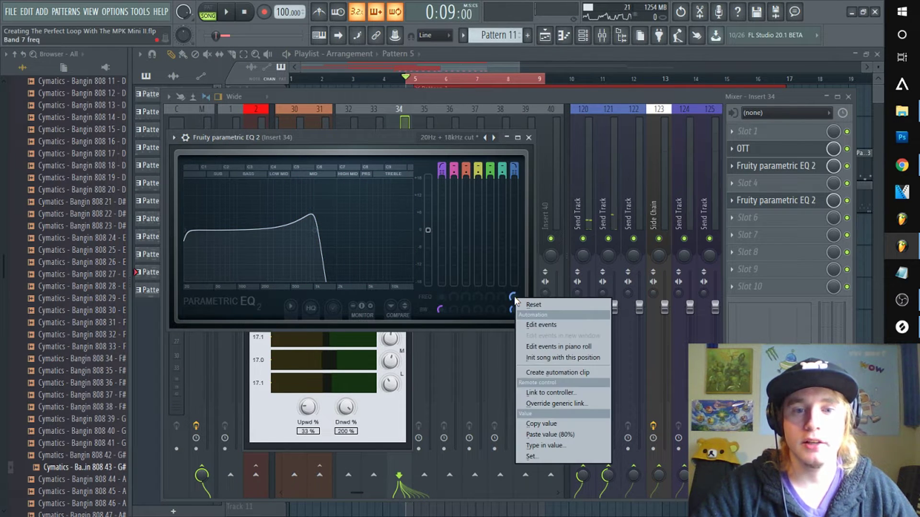
{"action": "left_click", "coordinate": [556, 376]}
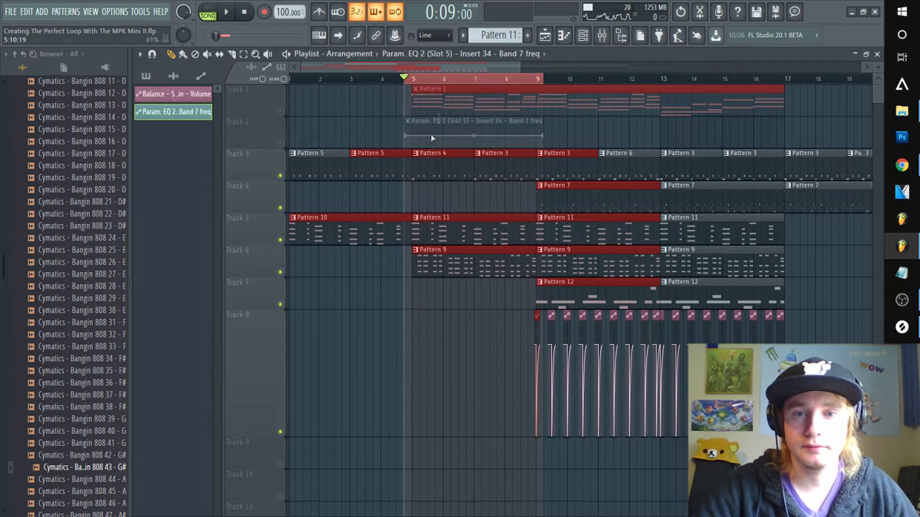
{"action": "left_click", "coordinate": [282, 143]}
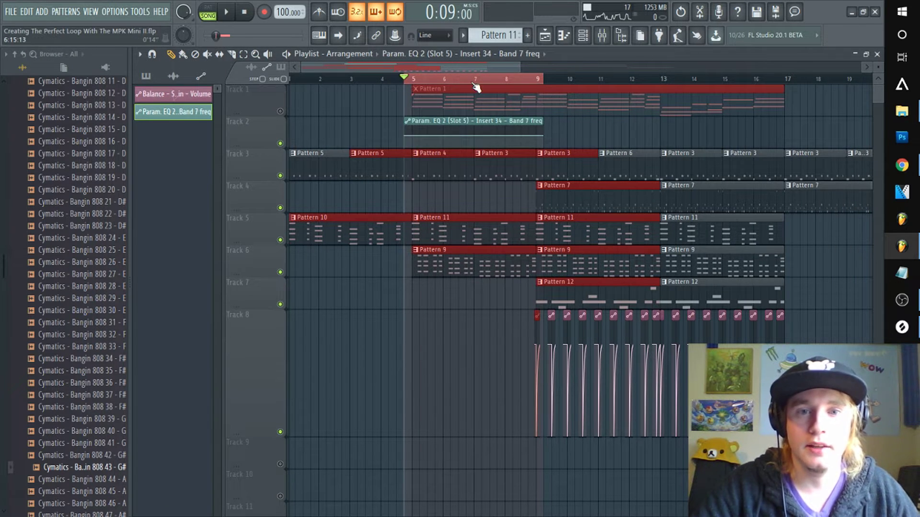
Shape the Track 2 automation as a filter rise by adding a high point at bar 9, adjusting the tension and lowering the start
{"action": "scroll", "coordinate": [474, 83], "scroll_direction": "up", "scroll_amount": 5}
{"action": "left_click_drag", "start_coordinate": [388, 69], "coordinate": [375, 70]}
{"action": "key", "text": "space"}
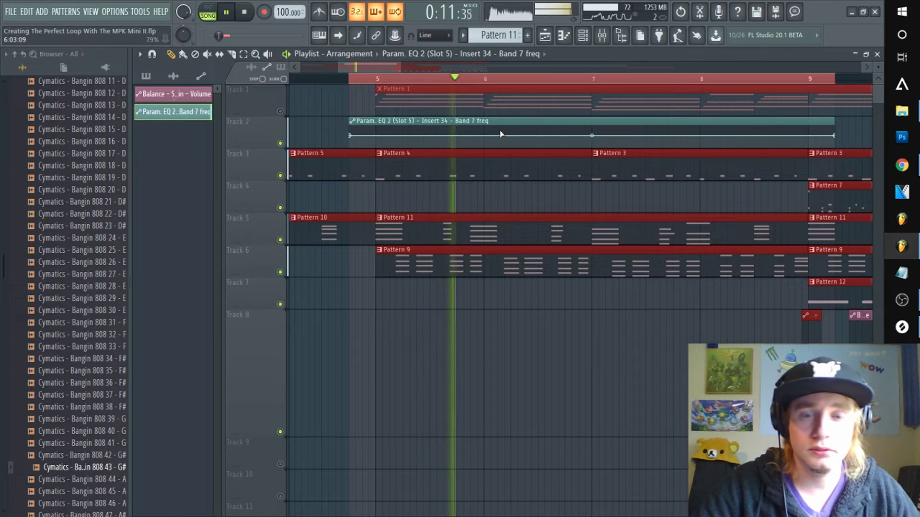
{"action": "right_click", "coordinate": [809, 136]}
{"action": "left_click_drag", "start_coordinate": [809, 136], "coordinate": [810, 127]}
{"action": "left_click_drag", "start_coordinate": [578, 131], "coordinate": [578, 133]}
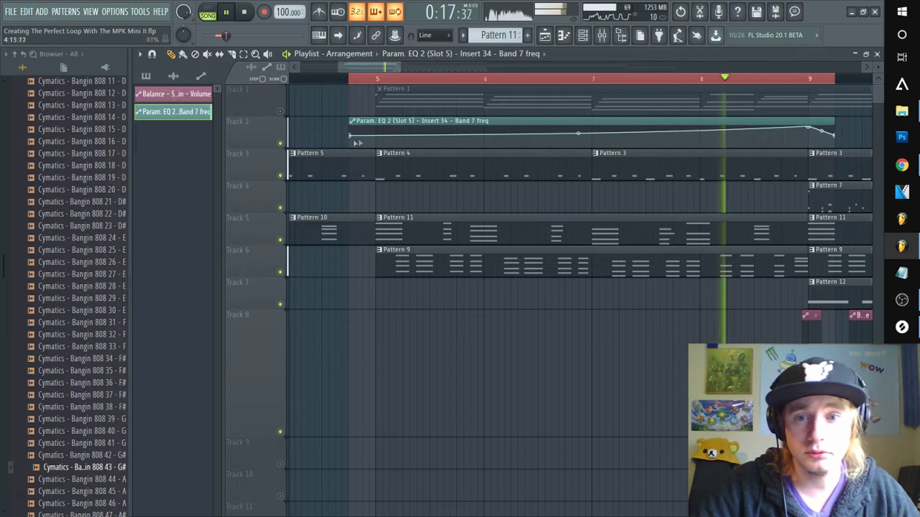
{"action": "left_click_drag", "start_coordinate": [353, 136], "coordinate": [353, 139]}
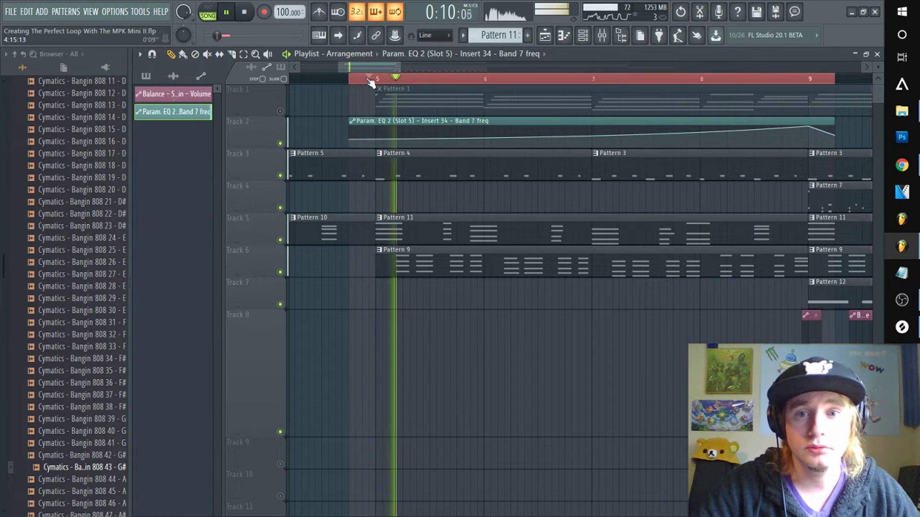
Refine the filter automation with a slightly higher start and a slower, later rise, ending the clip just past bar 9
{"action": "scroll", "coordinate": [370, 78], "scroll_direction": "up", "scroll_amount": 2}
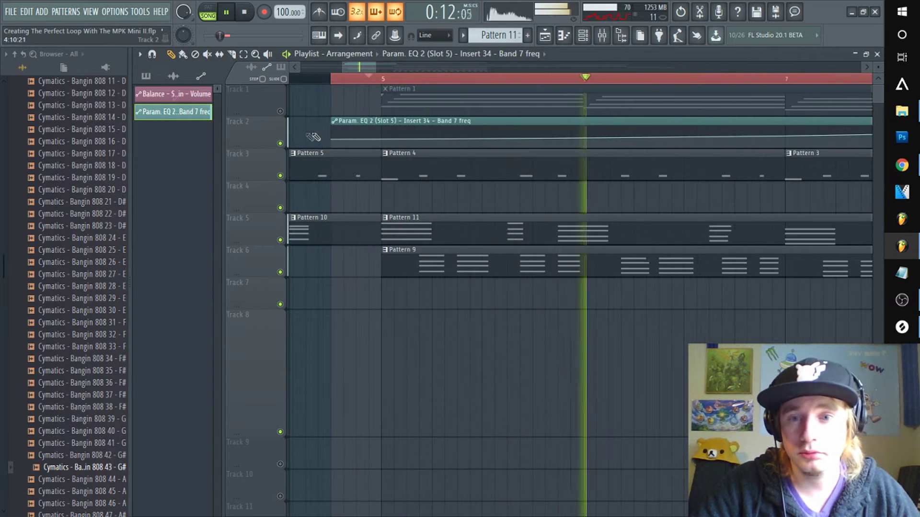
{"action": "left_click_drag", "start_coordinate": [333, 140], "coordinate": [334, 138]}
{"action": "left_click", "coordinate": [376, 80]}
{"action": "scroll", "coordinate": [369, 80], "scroll_direction": "down", "scroll_amount": 2}
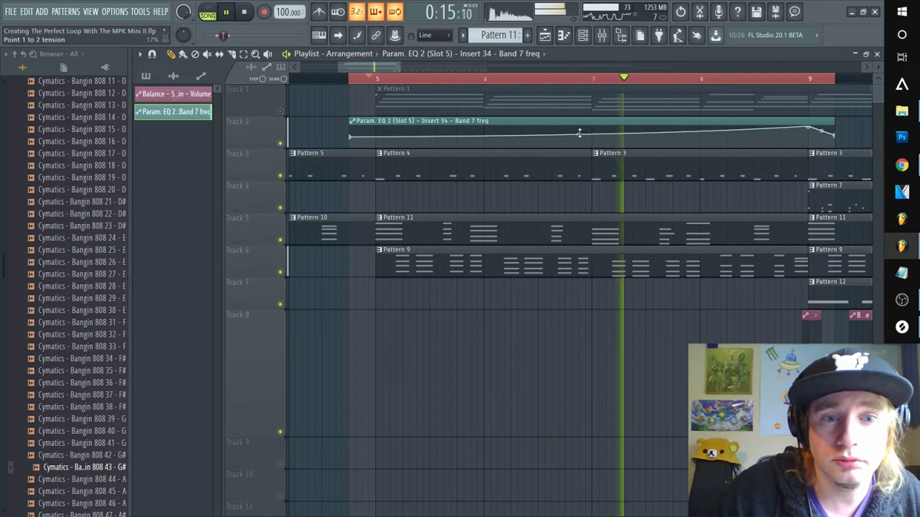
{"action": "left_click_drag", "start_coordinate": [579, 132], "coordinate": [578, 137]}
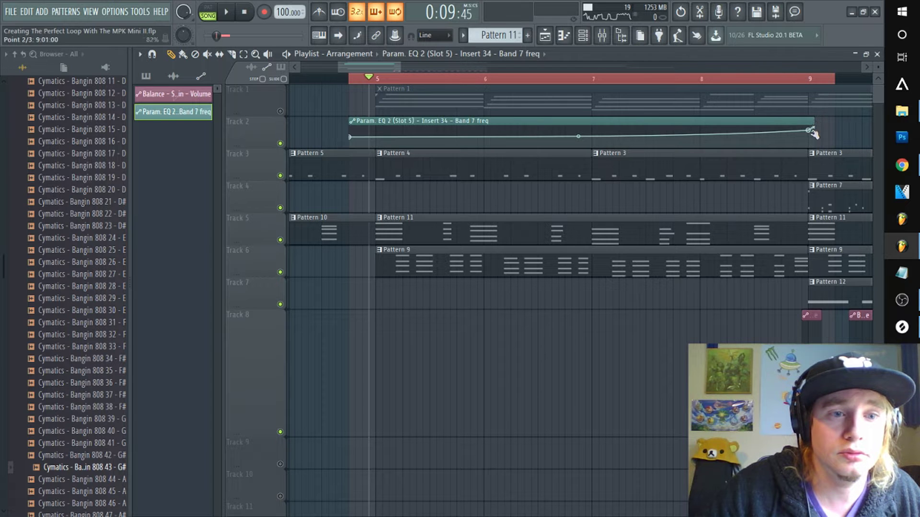
{"action": "scroll", "coordinate": [811, 80], "scroll_direction": "up", "scroll_amount": 4}
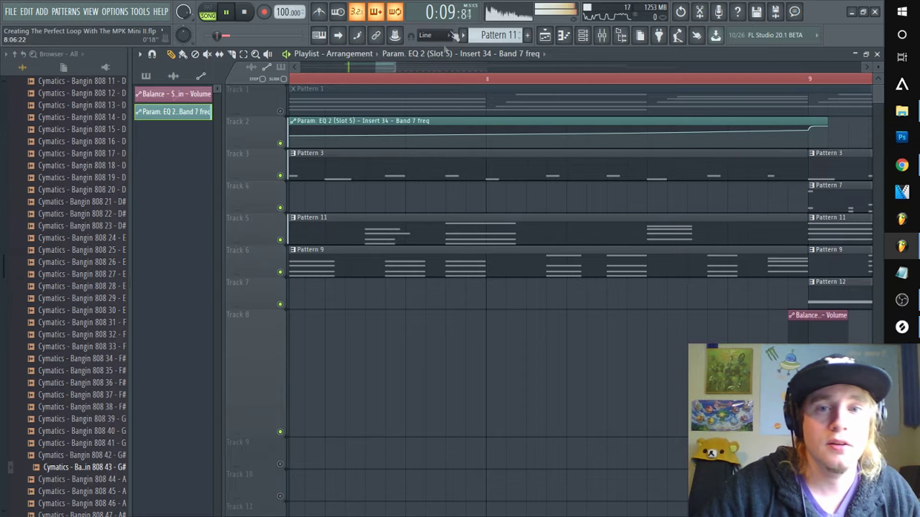
Clear the timeline selection and play the arrangement from bar 1 to review the intro
{"action": "scroll", "coordinate": [437, 80], "scroll_direction": "down", "scroll_amount": 5}
{"action": "left_click_drag", "start_coordinate": [387, 69], "coordinate": [336, 69]}
{"action": "left_click", "coordinate": [312, 78]}
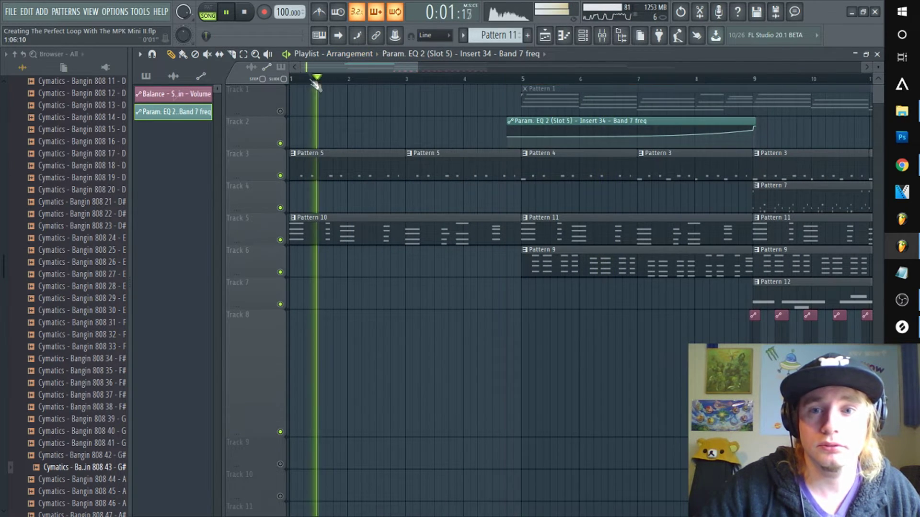
{"action": "left_click", "coordinate": [291, 79]}
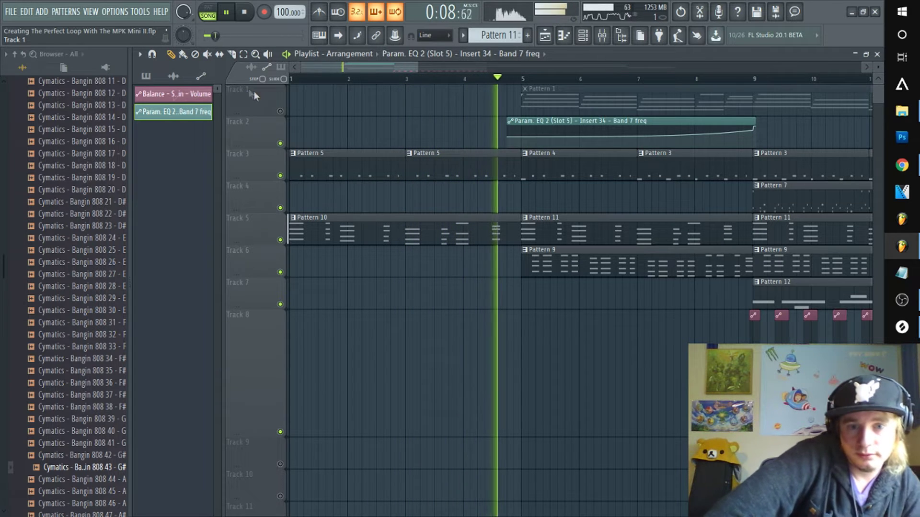
On Track 3, delete the Pattern 5 clip at bar 1 and replace the Pattern 4 clip at bar 5 with a copy of Pattern 5
{"action": "left_click_drag", "start_coordinate": [528, 170], "coordinate": [580, 170]}
{"action": "left_click", "coordinate": [512, 79]}
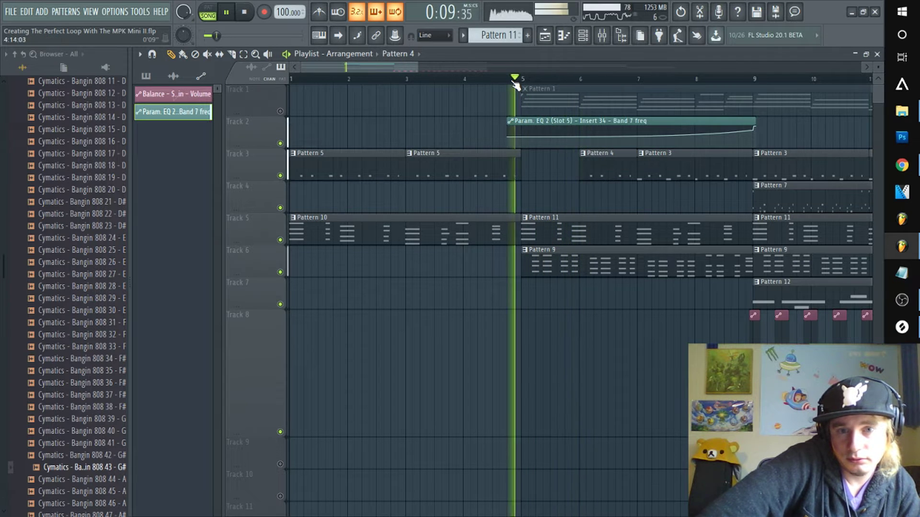
{"action": "left_click", "coordinate": [304, 80]}
{"action": "right_click", "coordinate": [598, 163]}
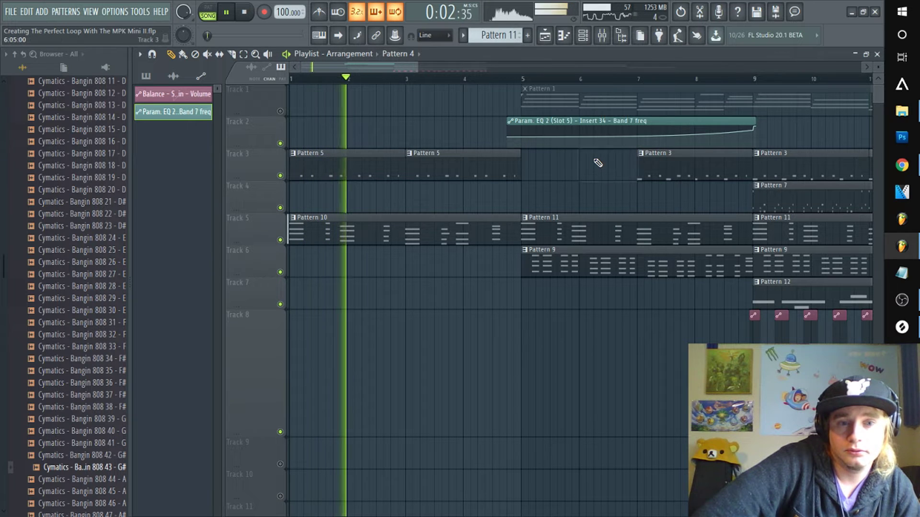
{"action": "right_click", "coordinate": [363, 168]}
{"action": "left_click", "coordinate": [303, 81]}
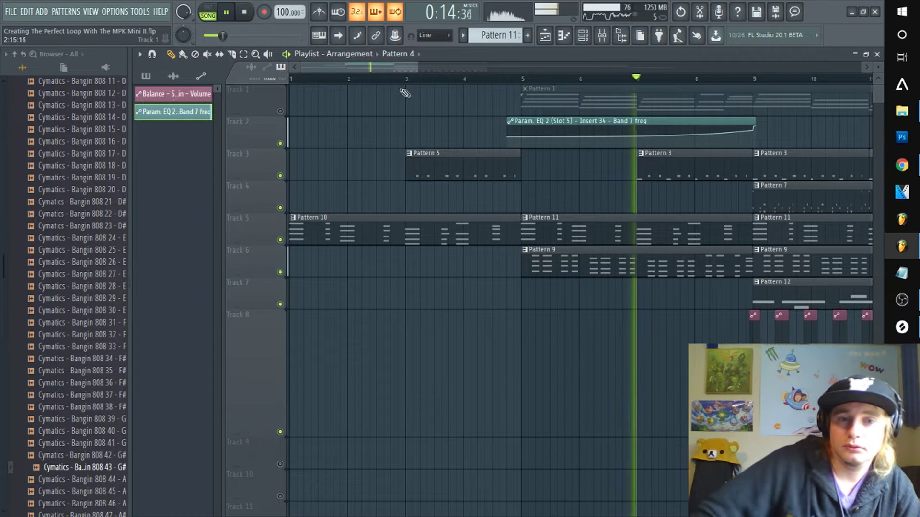
{"action": "left_click_drag", "start_coordinate": [447, 174], "coordinate": [563, 173]}
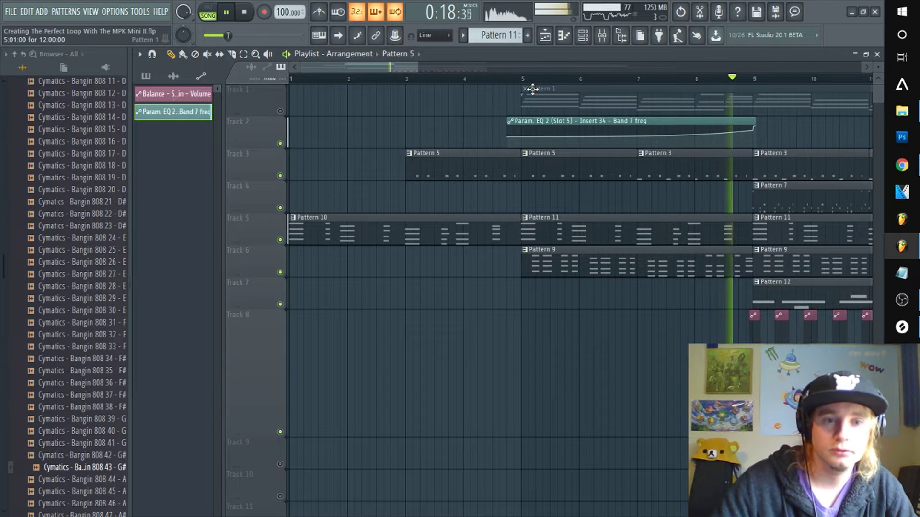
Make the Pattern 3 clip at bar 7 on Track 3 unique and add kick notes at steps 5 and 13 of its second bar
{"action": "left_click", "coordinate": [642, 153]}
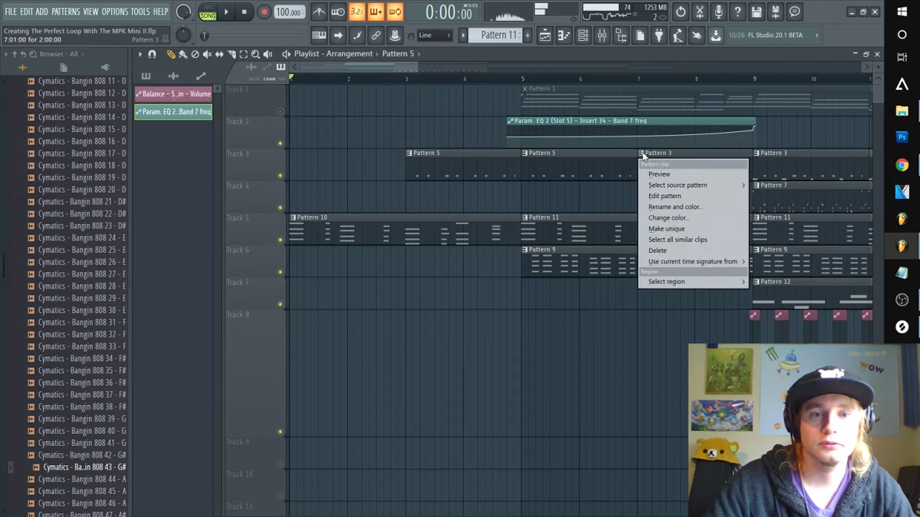
{"action": "left_click", "coordinate": [678, 227]}
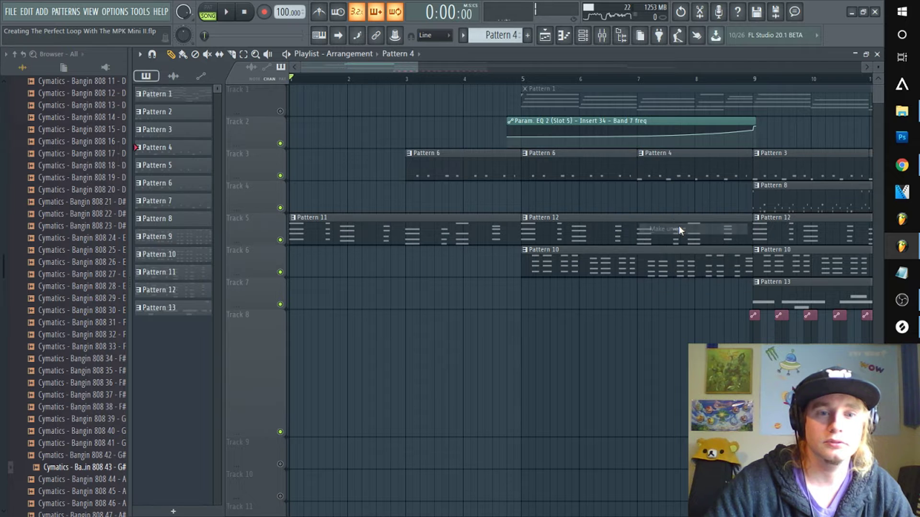
{"action": "double_click", "coordinate": [693, 159]}
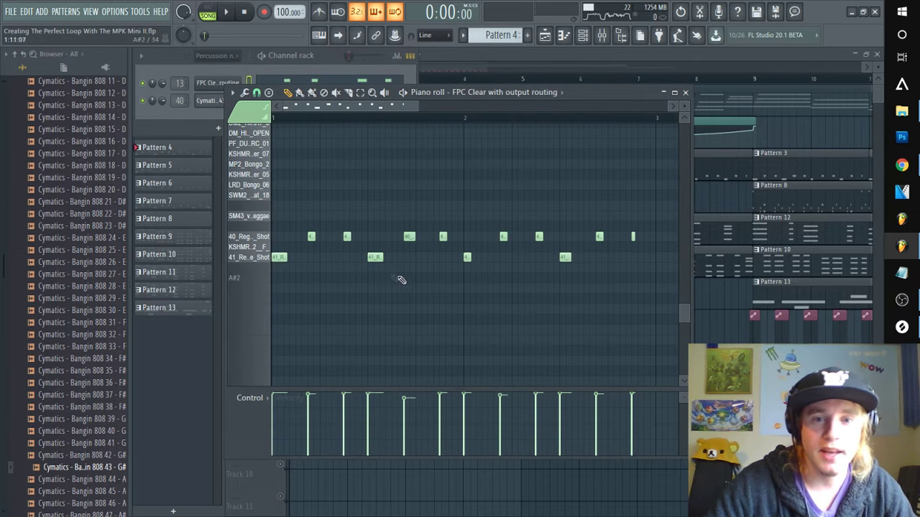
{"action": "left_click_drag", "start_coordinate": [365, 102], "coordinate": [393, 113]}
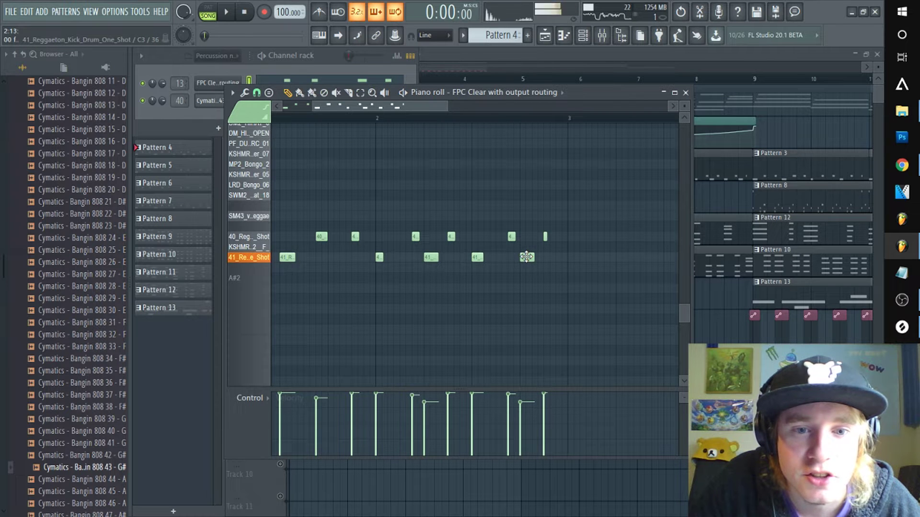
{"action": "left_click", "coordinate": [447, 56]}
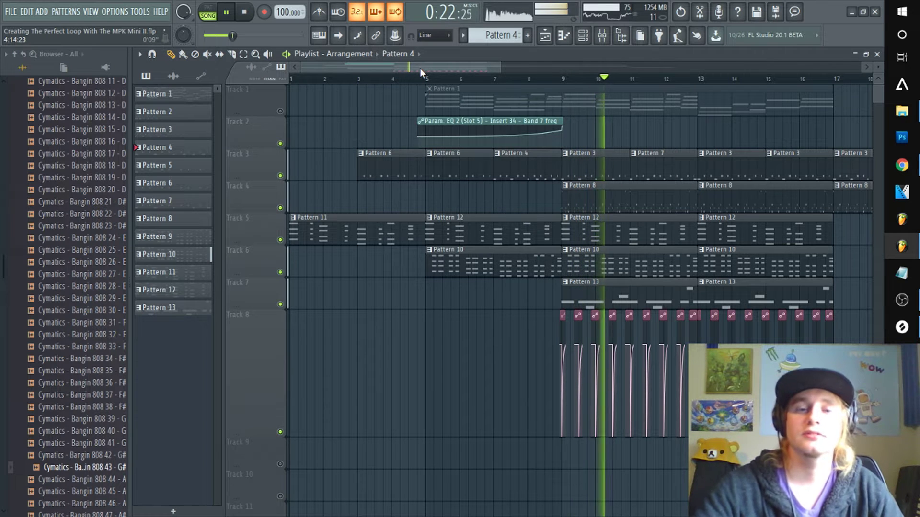
Play from just before bar 9, try deleting the Pattern 8 clip at bar 9 on Track 4, and undo the deletion
{"action": "key", "text": "space"}
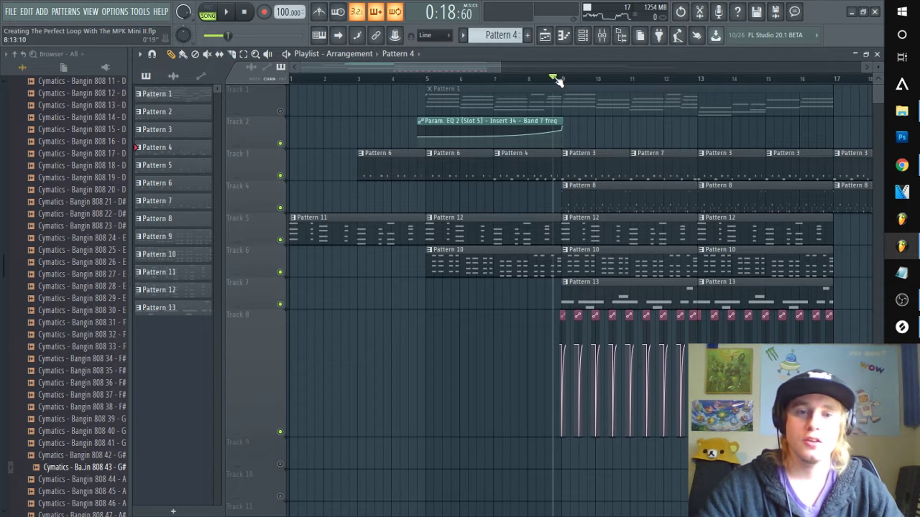
{"action": "key", "text": "space"}
{"action": "right_click", "coordinate": [615, 200]}
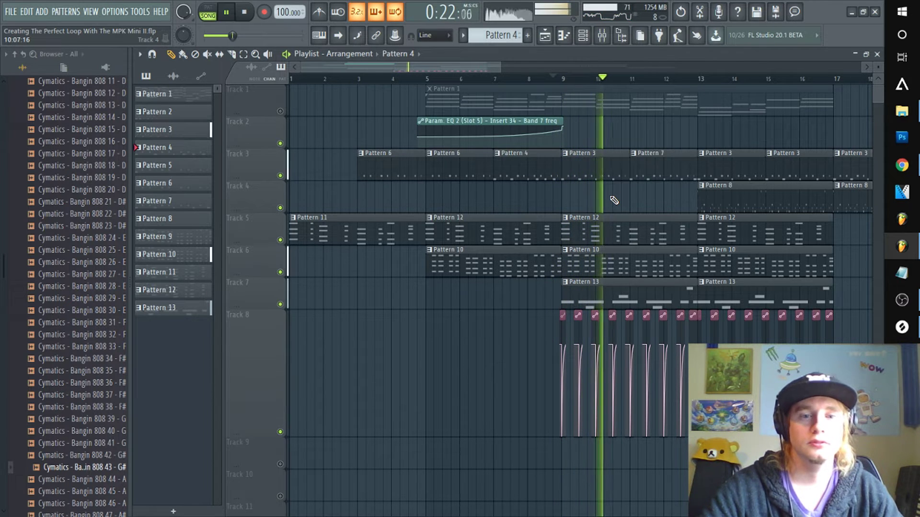
{"action": "key", "text": "ctrl+z"}
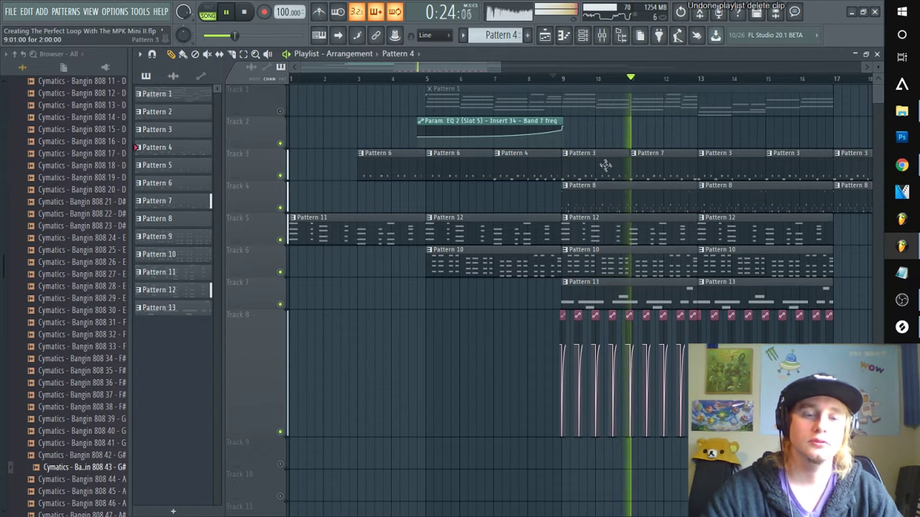
Play the arrangement from just before bar 9 and examine the transition into the full section
{"action": "left_click", "coordinate": [602, 35]}
{"action": "key", "text": "space"}
{"action": "left_click", "coordinate": [488, 64]}
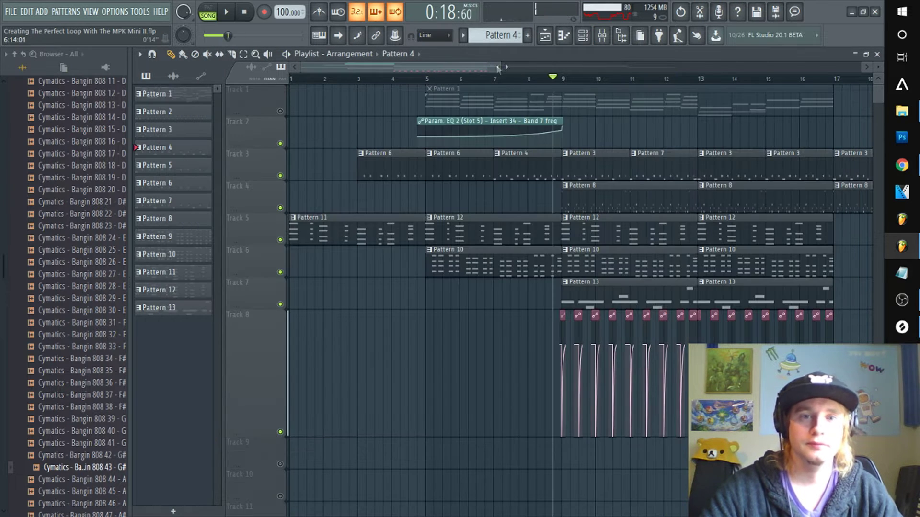
{"action": "scroll", "coordinate": [547, 81], "scroll_direction": "down", "scroll_amount": 2}
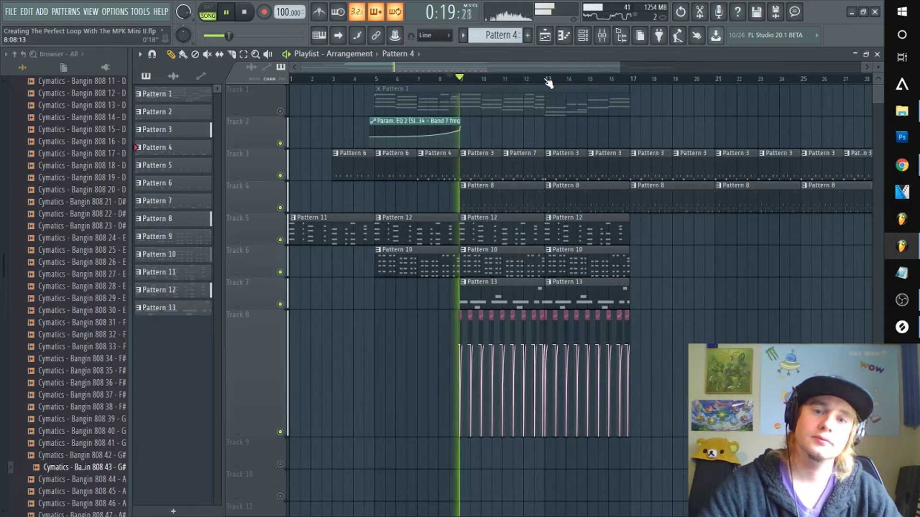
{"action": "left_click_drag", "start_coordinate": [530, 68], "coordinate": [546, 68]}
{"action": "scroll", "coordinate": [431, 83], "scroll_direction": "up", "scroll_amount": 4}
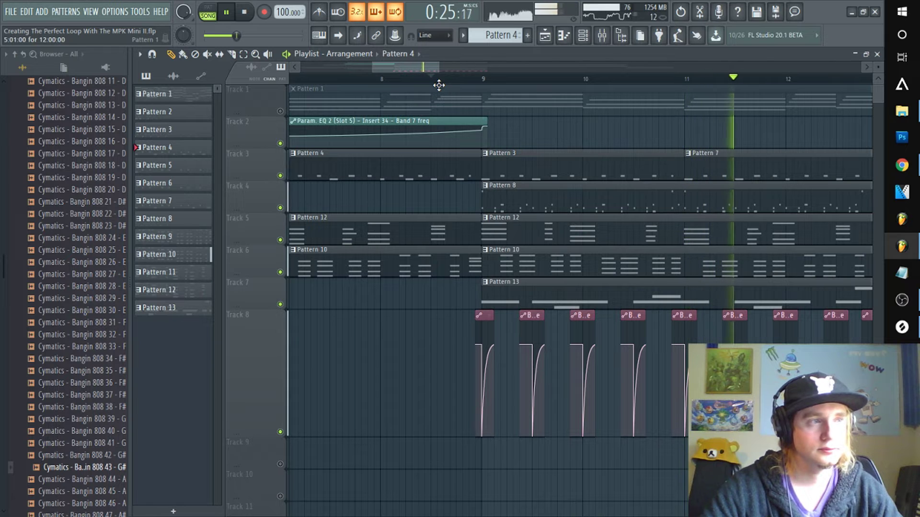
Delete the Pattern 10 clip on Track 6 and the Pattern 13 clip on Track 7 at bar 9
{"action": "scroll", "coordinate": [450, 84], "scroll_direction": "down", "scroll_amount": 2}
{"action": "left_click_drag", "start_coordinate": [427, 67], "coordinate": [376, 71]}
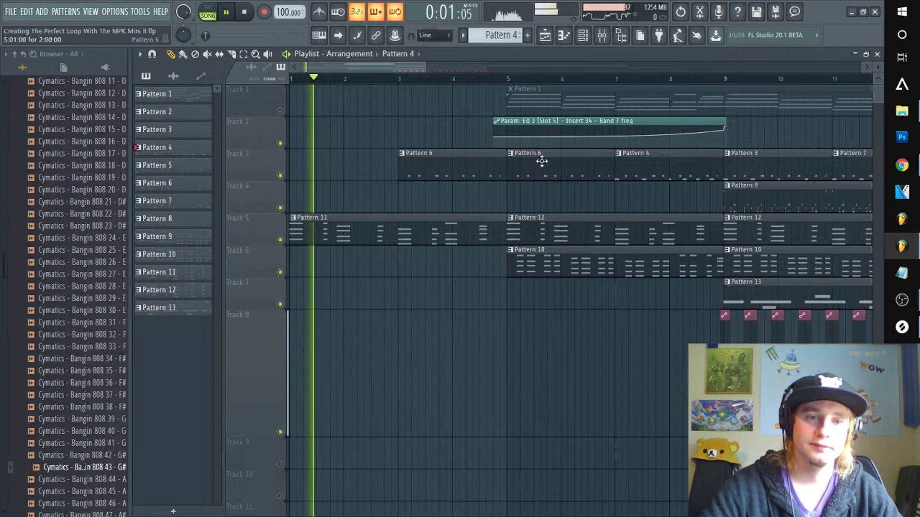
{"action": "right_click", "coordinate": [761, 264]}
{"action": "right_click", "coordinate": [763, 288]}
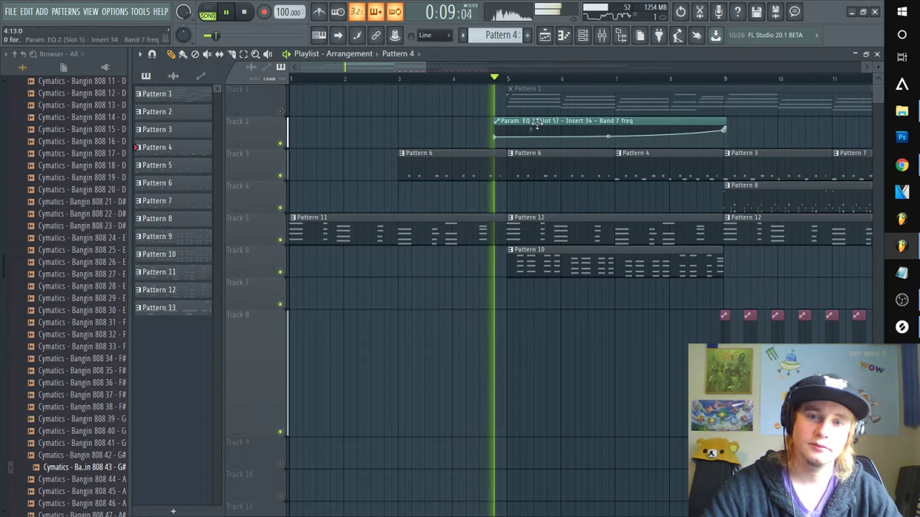
Delete the Pattern 12 clip at bar 13 on Track 5 and refill the spot with a copy of the bar 9 clip
{"action": "left_click_drag", "start_coordinate": [391, 66], "coordinate": [456, 75]}
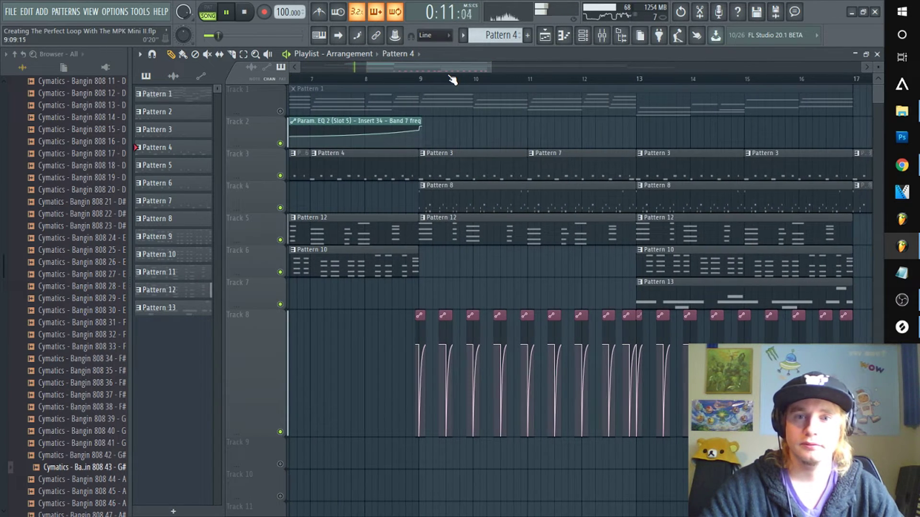
{"action": "scroll", "coordinate": [451, 78], "scroll_direction": "down", "scroll_amount": 2}
{"action": "scroll", "coordinate": [452, 78], "scroll_direction": "down", "scroll_amount": 1}
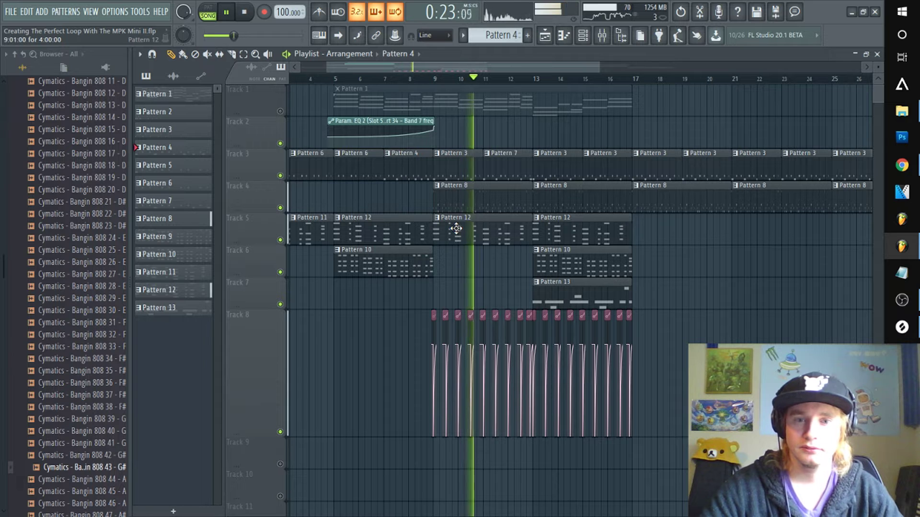
{"action": "right_click", "coordinate": [568, 234]}
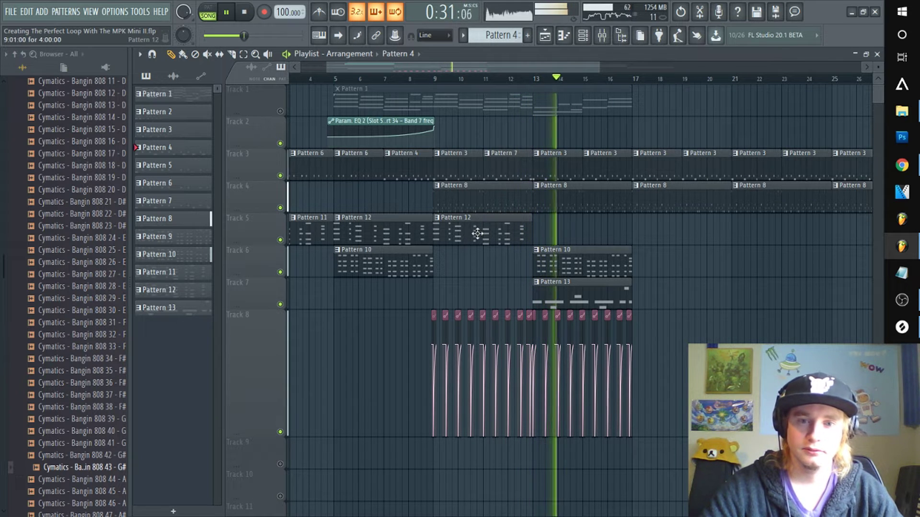
{"action": "left_click_drag", "start_coordinate": [473, 232], "coordinate": [572, 221]}
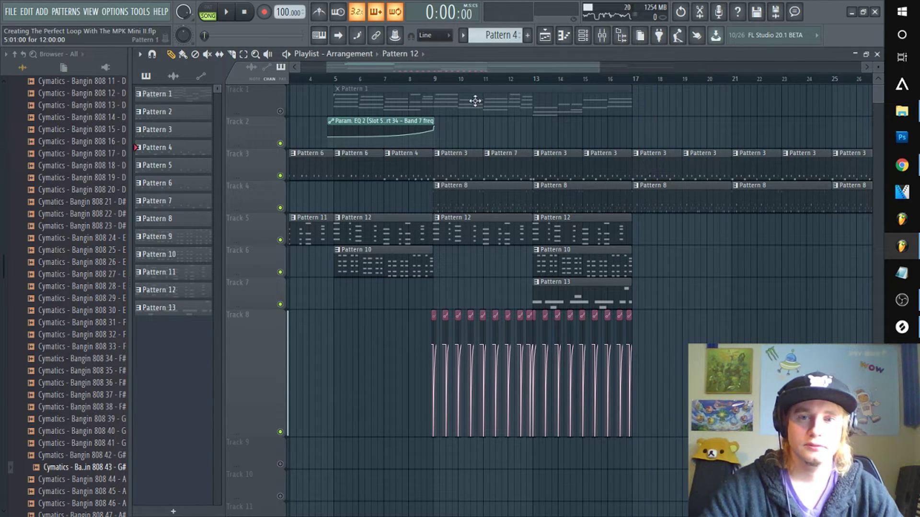
Copy the Pattern 12, Pattern 10 and Pattern 13 clips on Tracks 5 to 7 from bar 13 to bar 17
{"action": "left_click_drag", "start_coordinate": [383, 65], "coordinate": [538, 71]}
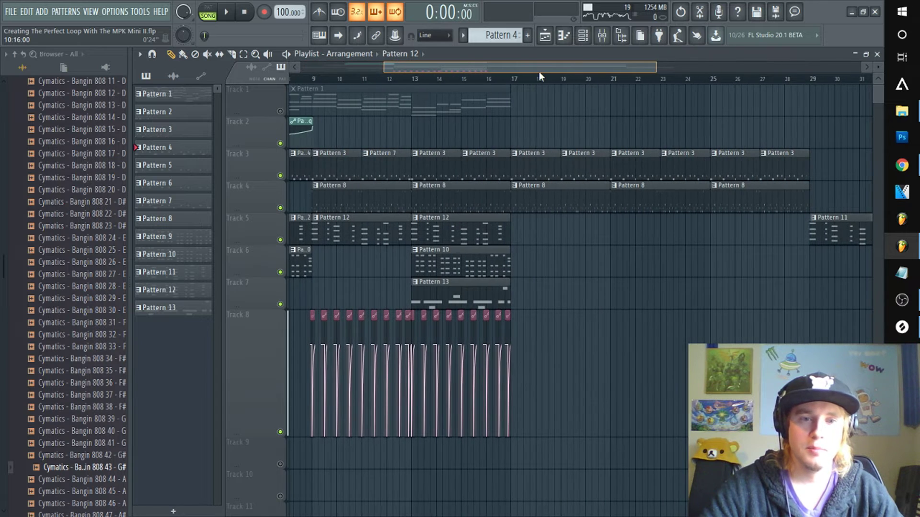
{"action": "left_click_drag", "start_coordinate": [466, 230], "coordinate": [563, 228]}
{"action": "left_click_drag", "start_coordinate": [461, 259], "coordinate": [554, 249]}
{"action": "left_click_drag", "start_coordinate": [470, 292], "coordinate": [571, 281]}
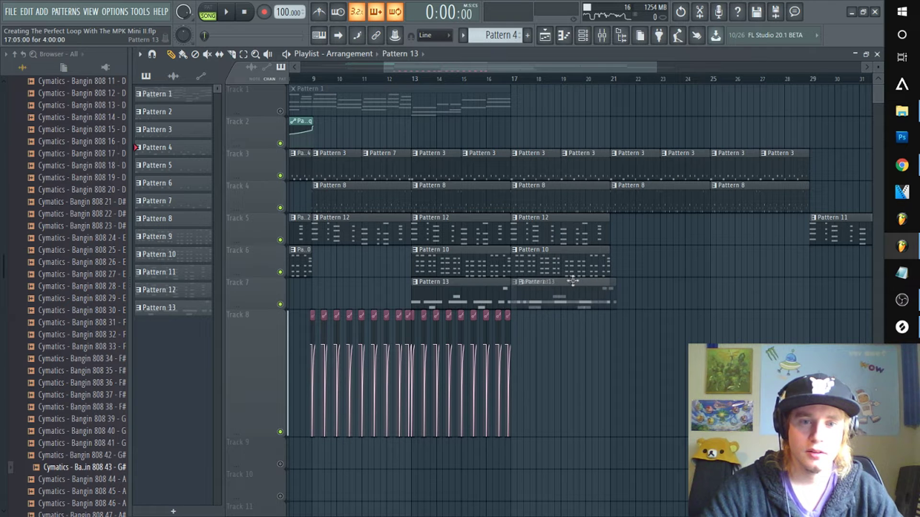
Make the Pattern 3 clip at bar 17 on Track 3 unique and delete all its 40_Reg Shot notes, keeping the 41_Re Shot row
{"action": "left_click", "coordinate": [514, 153]}
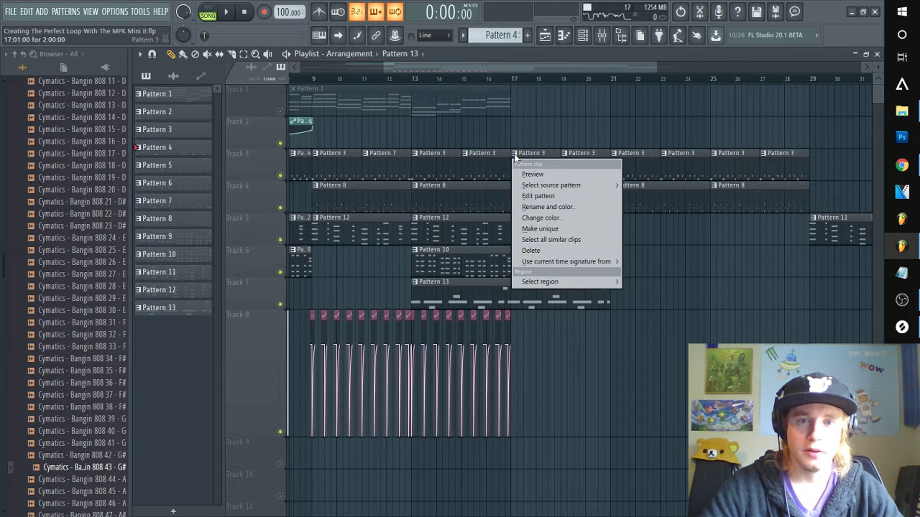
{"action": "left_click", "coordinate": [537, 230]}
{"action": "double_click", "coordinate": [532, 164]}
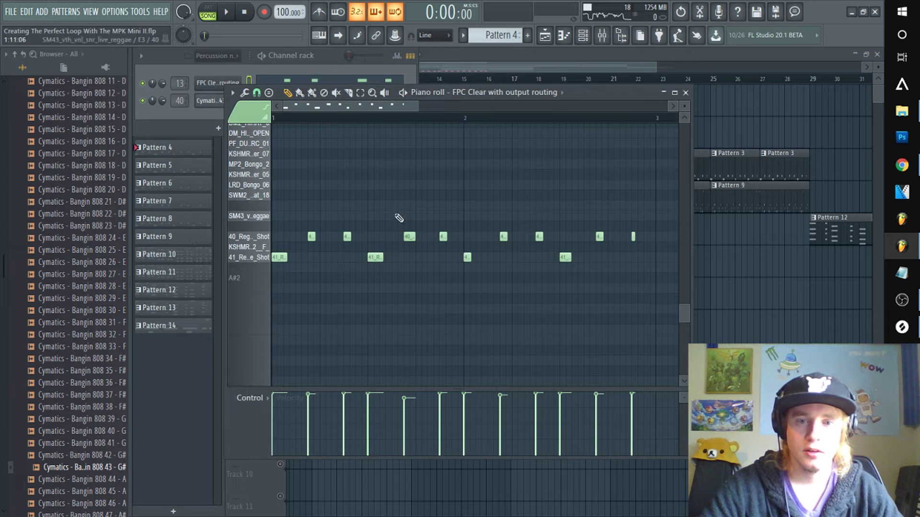
{"action": "double_click", "coordinate": [254, 232]}
{"action": "key", "text": "Delete"}
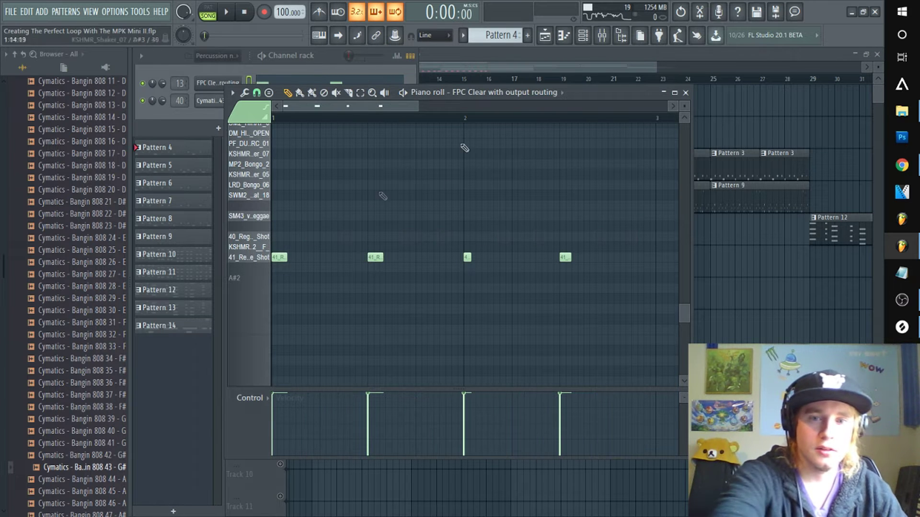
{"action": "left_click", "coordinate": [573, 63]}
While playing from bar 17, delete Track 4's Pattern 9 clip there and replace Track 3's bar 19 clip with a copy of Pattern 4
{"action": "left_click", "coordinate": [516, 79]}
{"action": "key", "text": "space"}
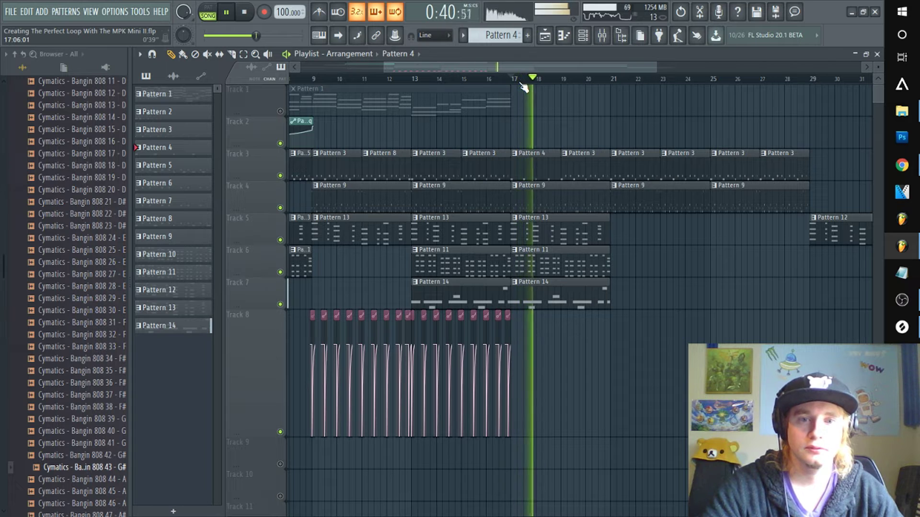
{"action": "right_click", "coordinate": [541, 200]}
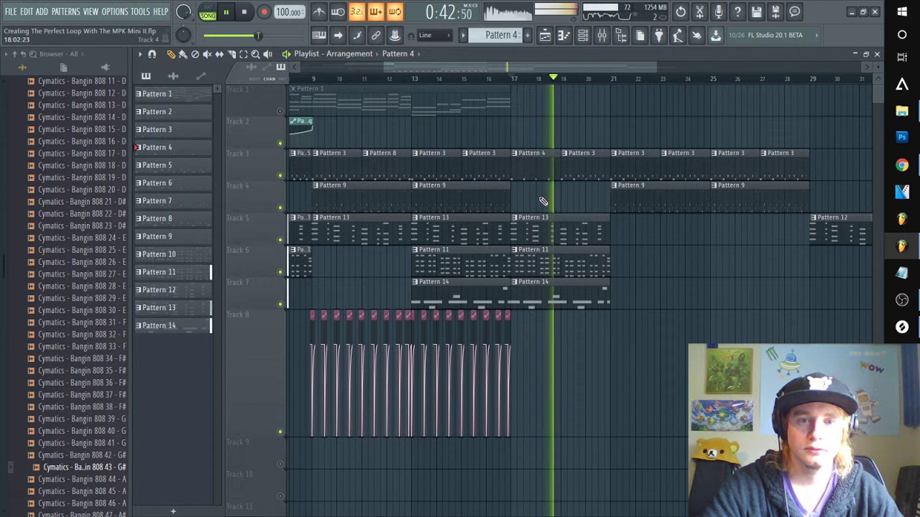
{"action": "right_click", "coordinate": [577, 163]}
{"action": "left_click_drag", "start_coordinate": [543, 164], "coordinate": [590, 170]}
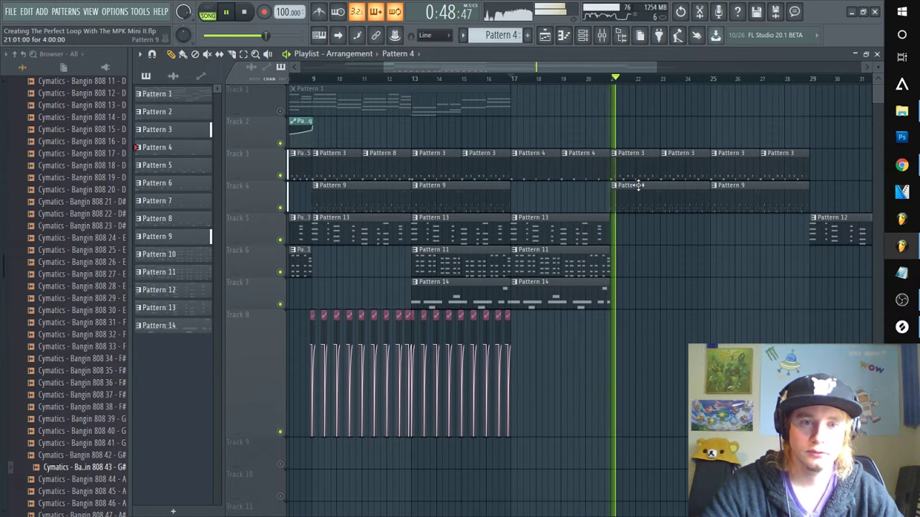
Replace Track 4's Pattern 9 clip at bar 21 with copies of Patterns 13 and 11 on Tracks 5 and 6, and Pattern 14 moved from bar 17
{"action": "key", "text": "space"}
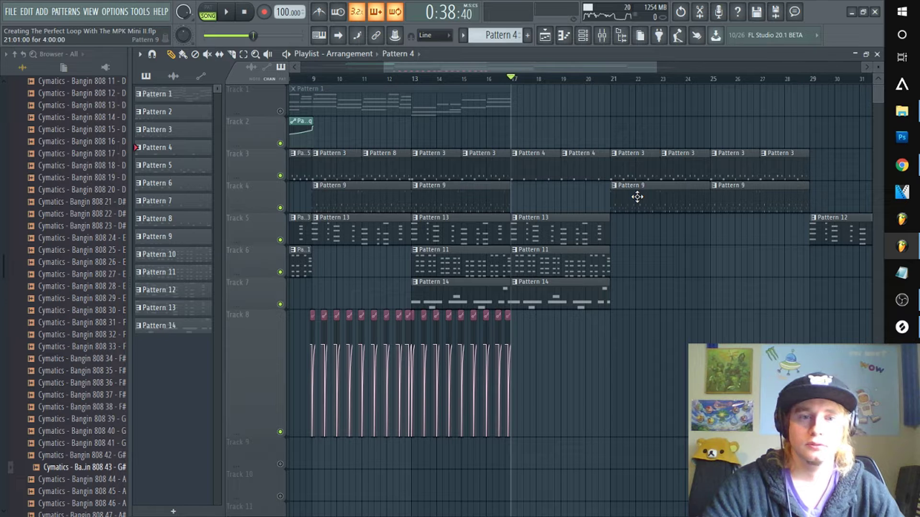
{"action": "right_click", "coordinate": [636, 196]}
{"action": "left_click_drag", "start_coordinate": [565, 291], "coordinate": [635, 222]}
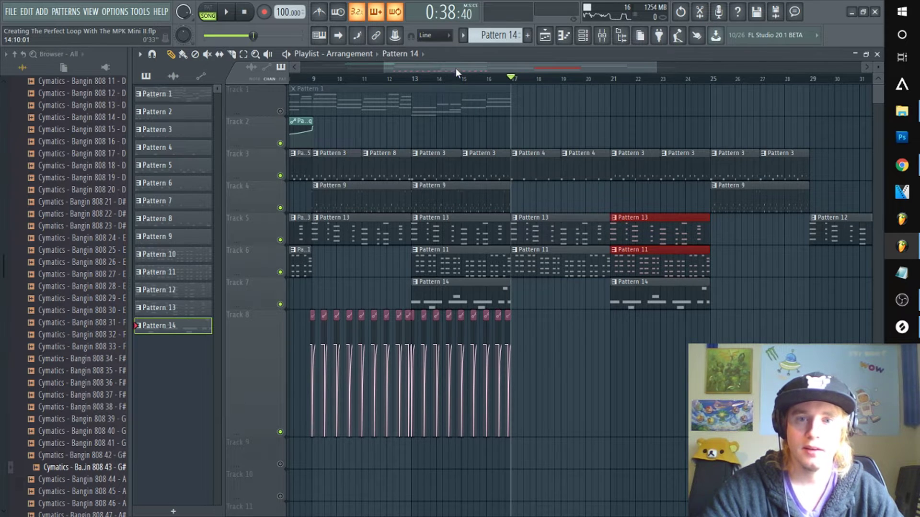
Play the arrangement from bar 1 and unmute Track 1 to hear the Pattern 1 chords
{"action": "left_click_drag", "start_coordinate": [456, 68], "coordinate": [326, 71]}
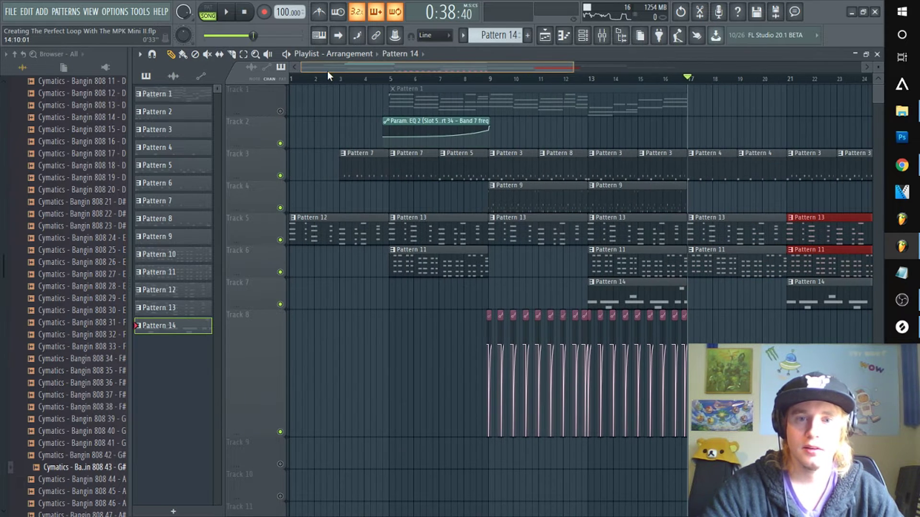
{"action": "left_click", "coordinate": [303, 80]}
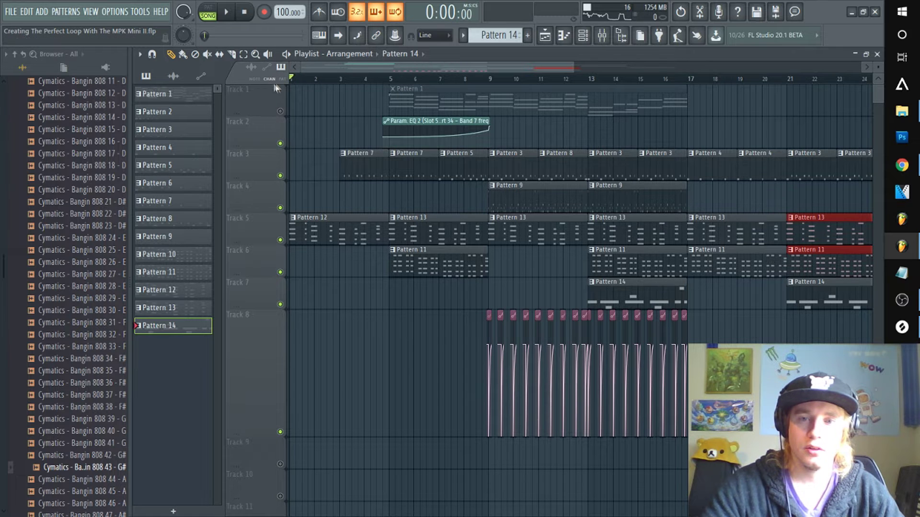
{"action": "key", "text": "space"}
{"action": "scroll", "coordinate": [314, 83], "scroll_direction": "down", "scroll_amount": 2}
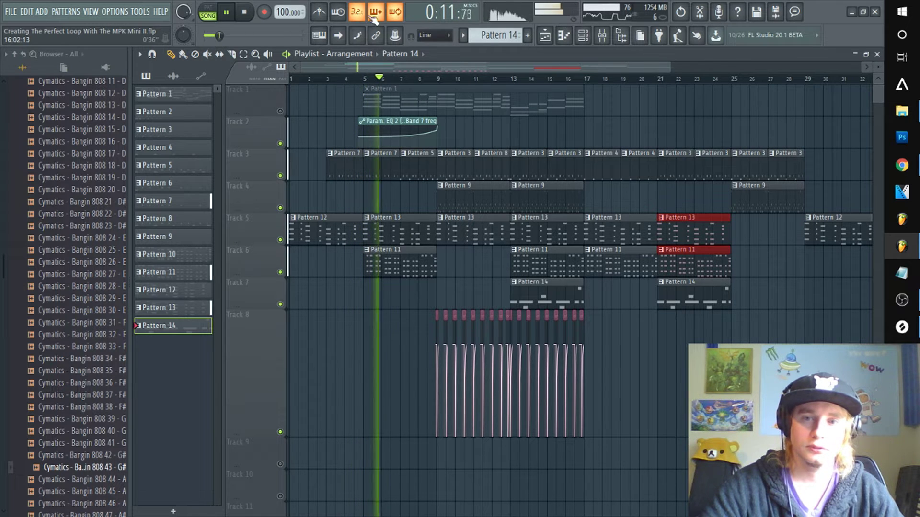
{"action": "left_click", "coordinate": [280, 112]}
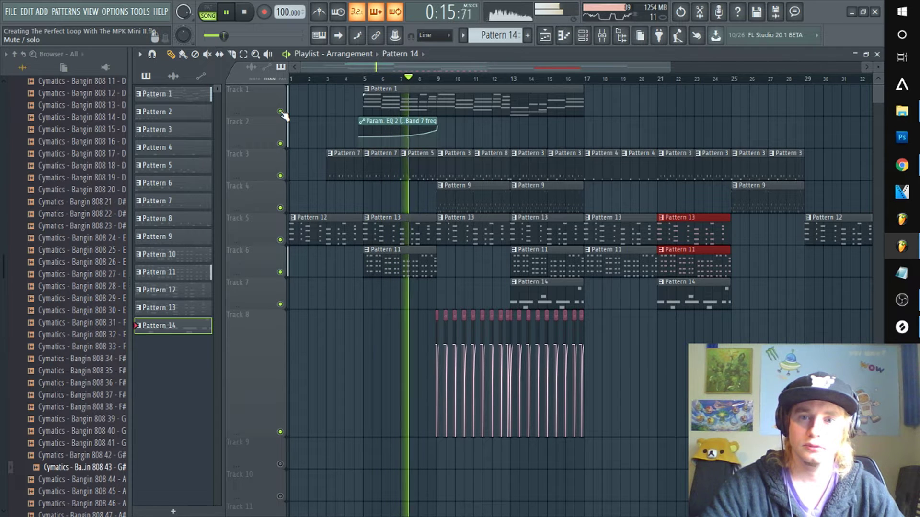
{"action": "key", "text": "space"}
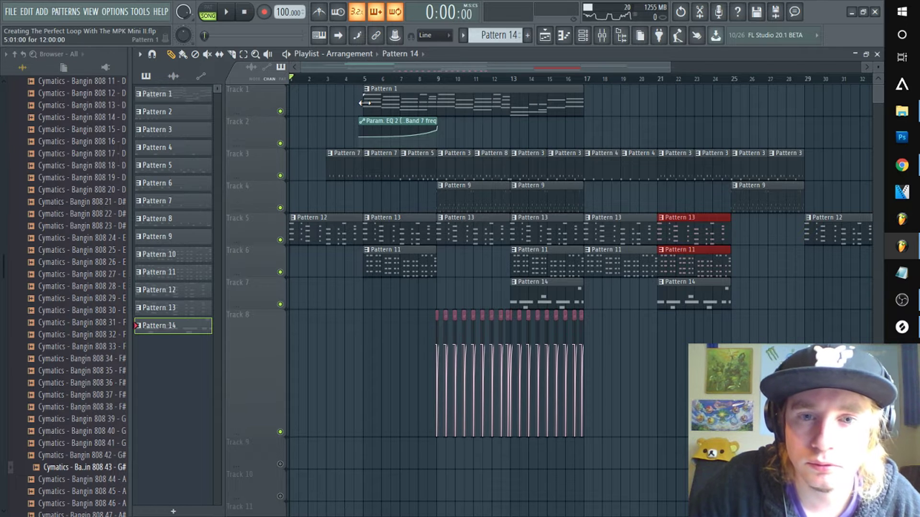
Trim the Pattern 1 clip to its last four bars, move it to bar 25 on Track 5, and play from bar 24
{"action": "left_click_drag", "start_coordinate": [365, 103], "coordinate": [751, 229]}
{"action": "left_click", "coordinate": [712, 79]}
{"action": "key", "text": "space"}
{"action": "left_click_drag", "start_coordinate": [638, 64], "coordinate": [703, 65]}
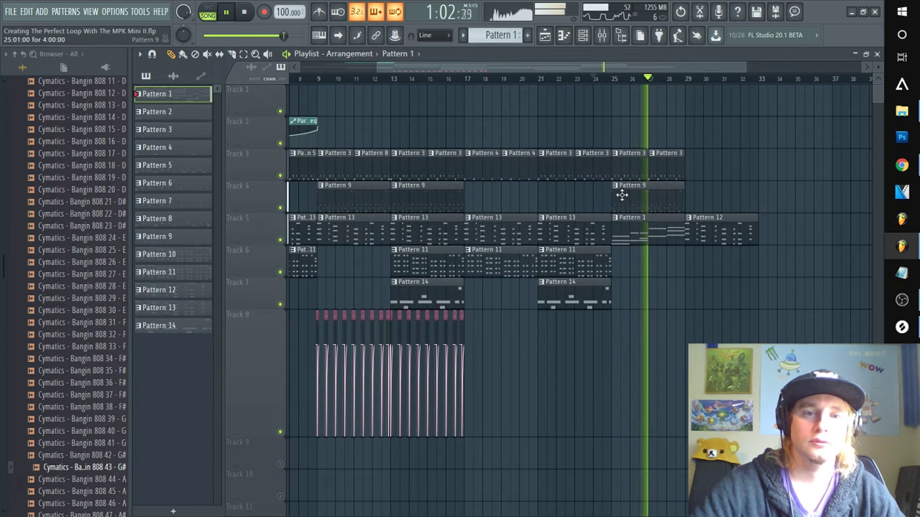
Move the Pattern 12 clip from bar 29 to bar 33 on Track 6 and copy the Pattern 1 clip to bar 29 on Track 5
{"action": "left_click_drag", "start_coordinate": [711, 230], "coordinate": [773, 236]}
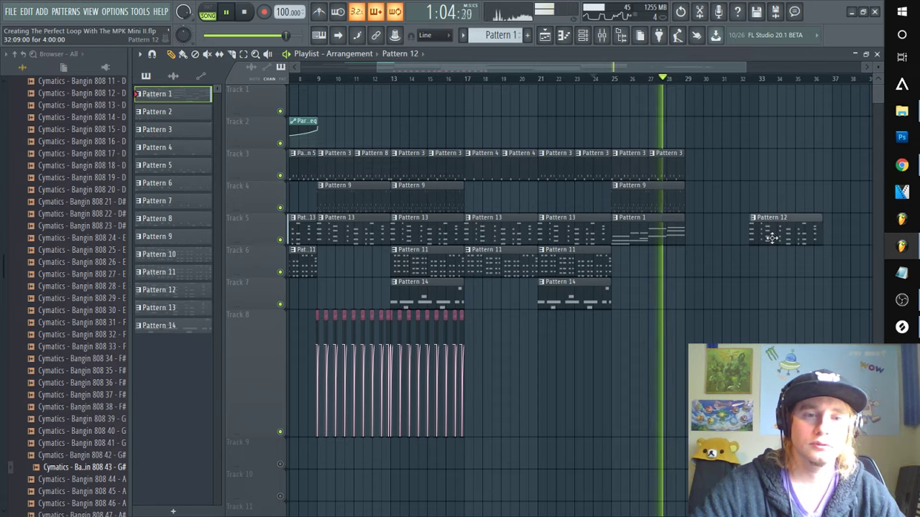
{"action": "left_click_drag", "start_coordinate": [648, 234], "coordinate": [712, 233]}
{"action": "left_click_drag", "start_coordinate": [793, 233], "coordinate": [793, 270]}
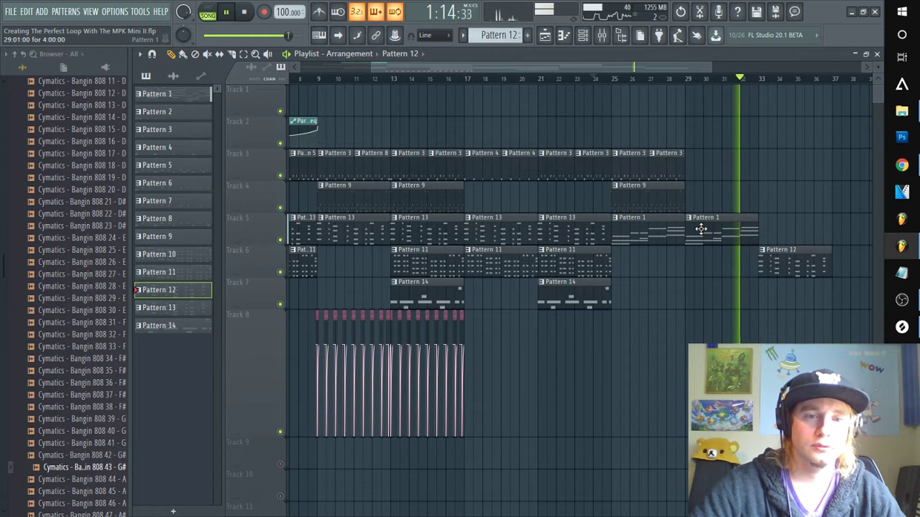
{"action": "key", "text": "space"}
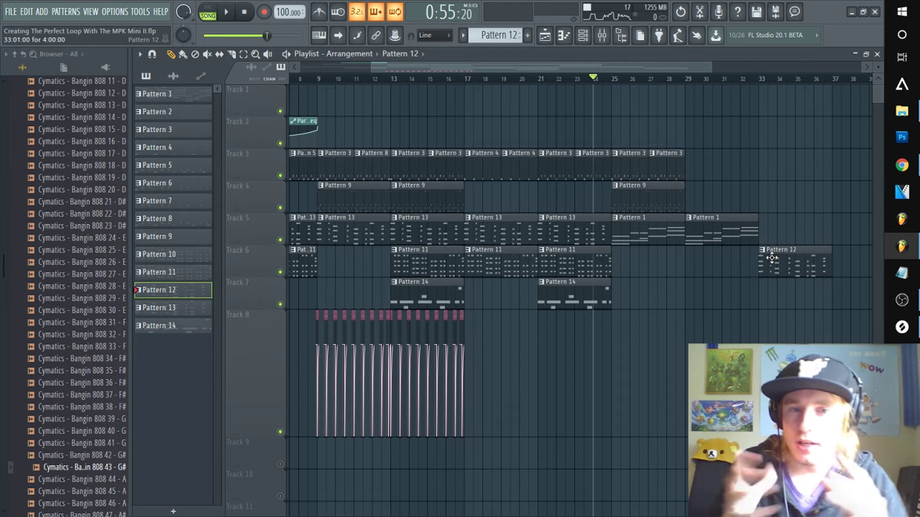
Make the Pattern 1 clip at bar 25 on Track 5 unique and open it in the piano roll
{"action": "double_click", "coordinate": [643, 232]}
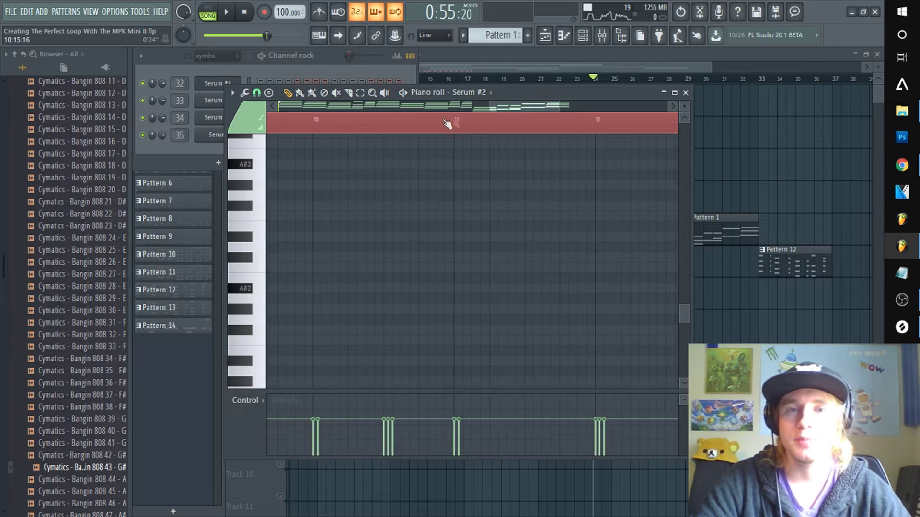
{"action": "left_click", "coordinate": [719, 230]}
{"action": "right_click", "coordinate": [618, 222]}
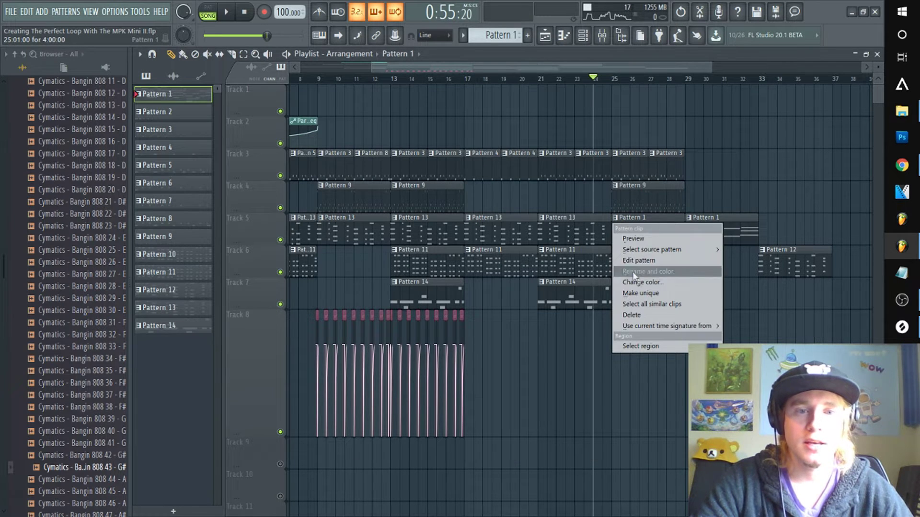
{"action": "left_click", "coordinate": [640, 293]}
{"action": "double_click", "coordinate": [637, 233]}
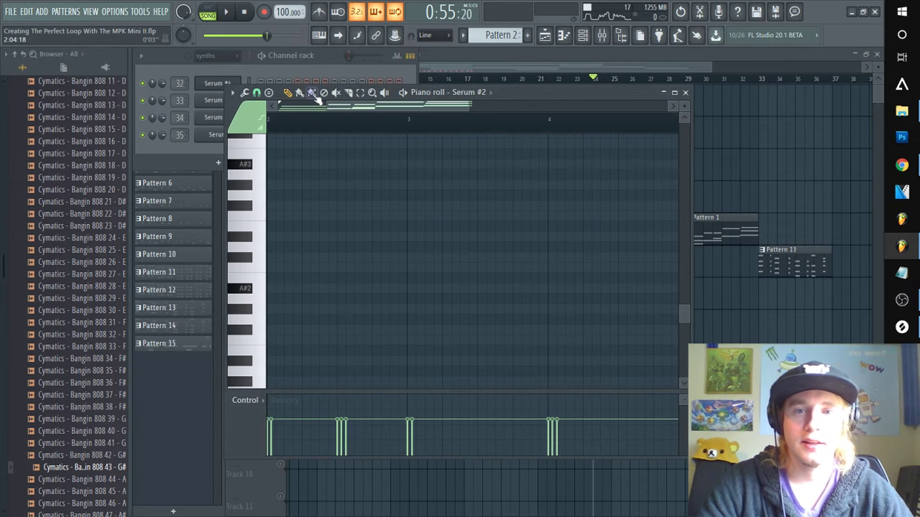
Align the first chord's G#5 and C6 notes to the start of bar 1 and redraw higher note velocities across the four bars
{"action": "left_click_drag", "start_coordinate": [345, 107], "coordinate": [198, 94]}
{"action": "scroll", "coordinate": [283, 122], "scroll_direction": "down", "scroll_amount": 2}
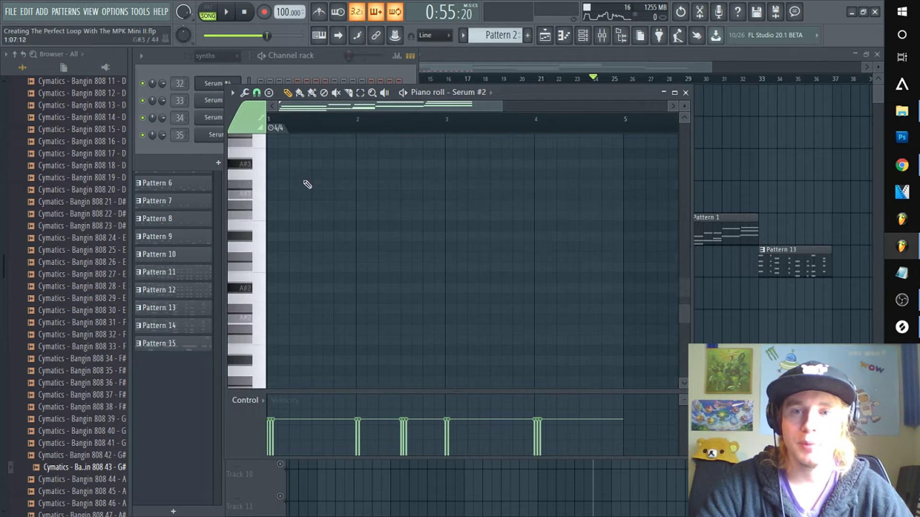
{"action": "scroll", "coordinate": [300, 180], "scroll_direction": "up", "scroll_amount": 8}
{"action": "left_click_drag", "start_coordinate": [279, 310], "coordinate": [275, 310]}
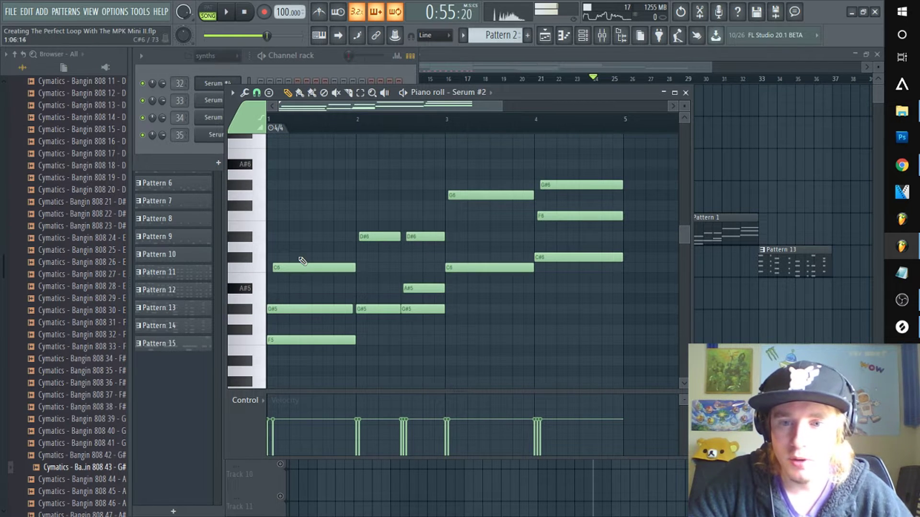
{"action": "left_click_drag", "start_coordinate": [297, 270], "coordinate": [291, 269]}
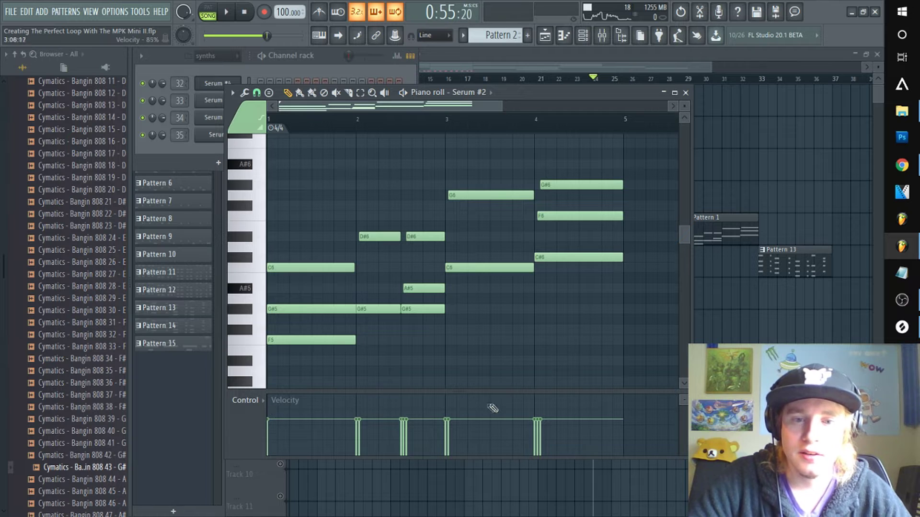
{"action": "mouse_move", "coordinate": [657, 405]}
{"action": "left_mouse_down"}
{"action": "mouse_move", "coordinate": [532, 399]}
{"action": "mouse_move", "coordinate": [269, 413]}
{"action": "left_mouse_up"}
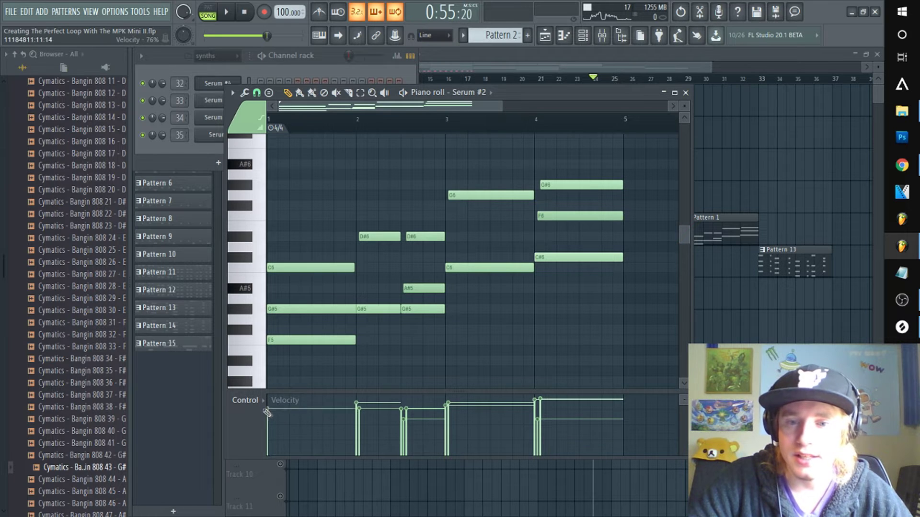
Level the velocities of all chord notes across the four bars to the same height
{"action": "left_click_drag", "start_coordinate": [439, 410], "coordinate": [582, 412]}
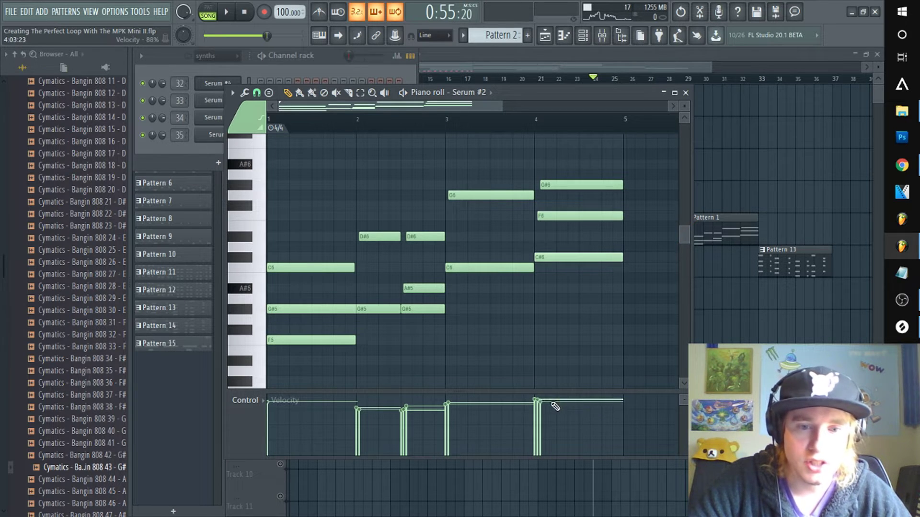
{"action": "left_click_drag", "start_coordinate": [603, 405], "coordinate": [203, 410]}
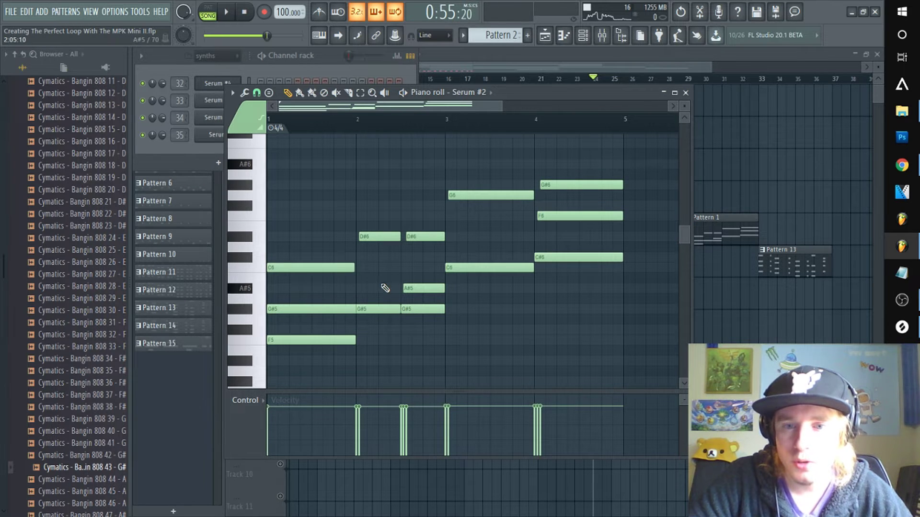
{"action": "right_click", "coordinate": [340, 267]}
{"action": "right_click", "coordinate": [331, 306]}
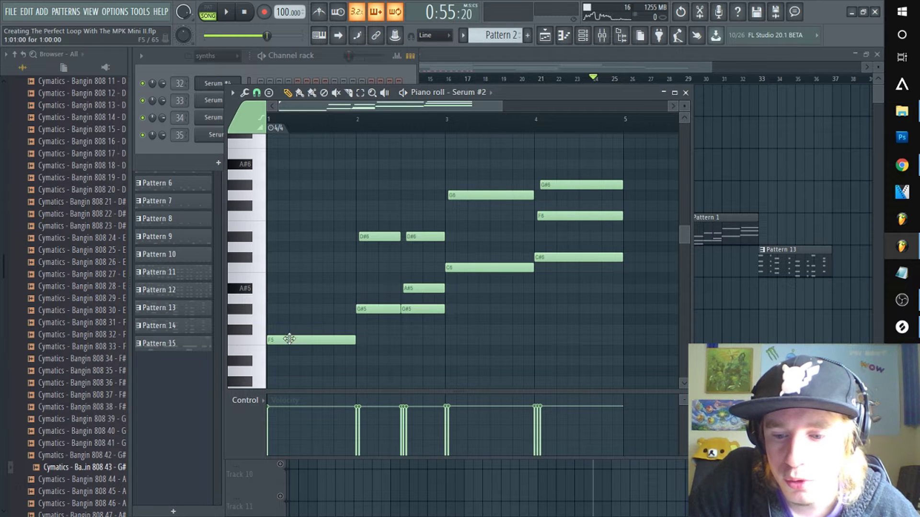
{"action": "key", "text": "ctrl+alt+z"}
{"action": "key", "text": "ctrl+alt+z"}
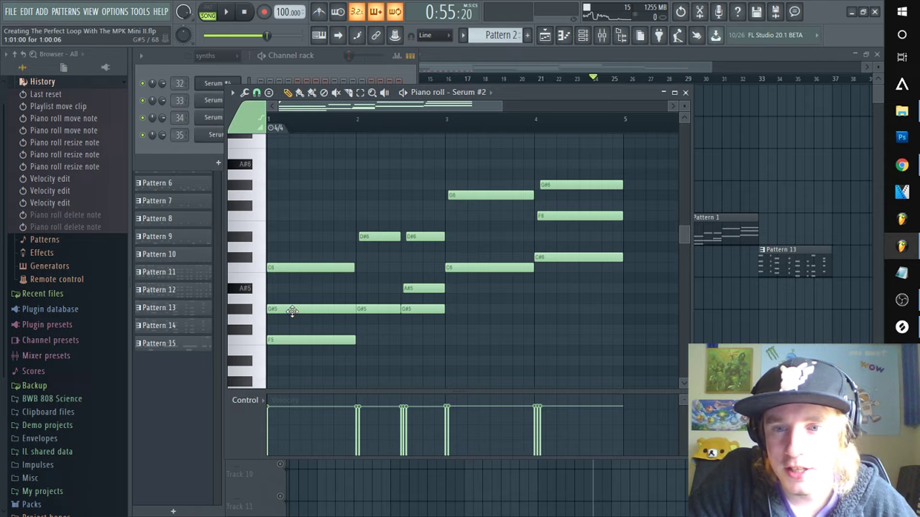
Replace the first chord's G#5 and C6 with one-bar notes starting exactly at bar 1
{"action": "right_click", "coordinate": [292, 312]}
{"action": "right_click", "coordinate": [288, 267]}
{"action": "mouse_move", "coordinate": [289, 339]}
{"action": "left_mouse_down"}
{"action": "mouse_move", "coordinate": [282, 297]}
{"action": "mouse_move", "coordinate": [276, 309]}
{"action": "mouse_move", "coordinate": [289, 255]}
{"action": "mouse_move", "coordinate": [259, 275]}
{"action": "left_mouse_up"}
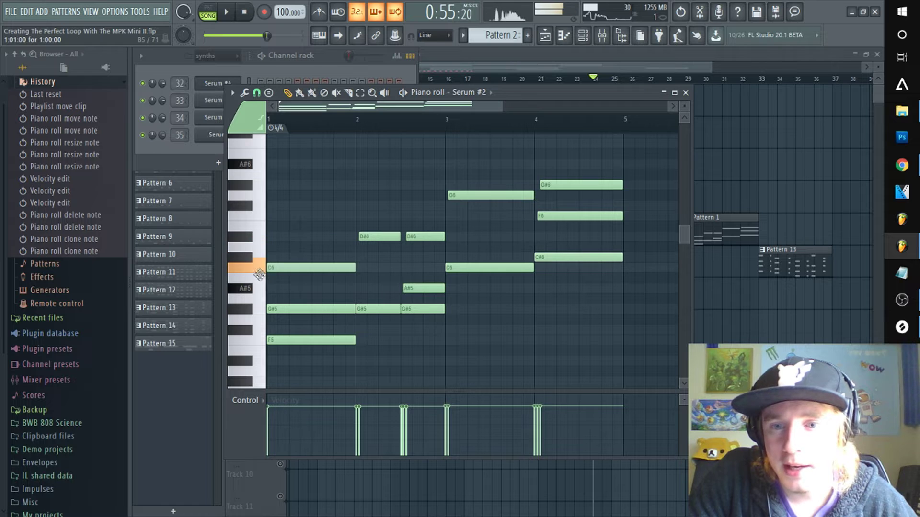
Replace bar 2's late D#6 and A#5 notes with half-bar notes snapped to the starts of its two chords
{"action": "left_click", "coordinate": [373, 306]}
{"action": "left_click", "coordinate": [360, 245]}
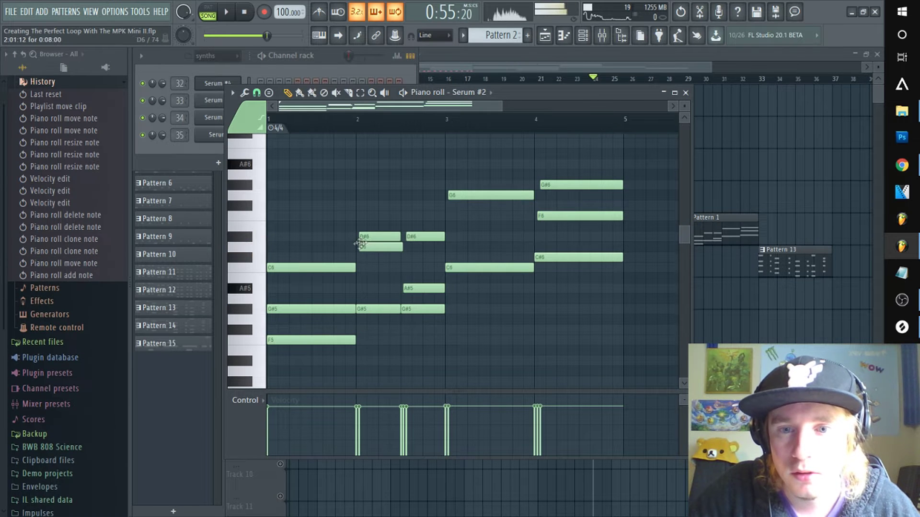
{"action": "right_click", "coordinate": [369, 239]}
{"action": "left_click_drag", "start_coordinate": [367, 244], "coordinate": [365, 233]}
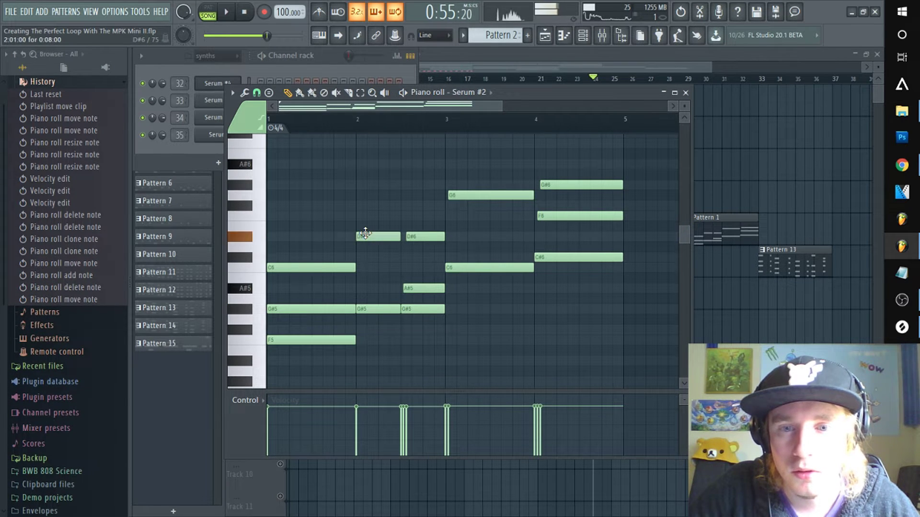
{"action": "left_click", "coordinate": [412, 307]}
{"action": "right_click", "coordinate": [415, 288]}
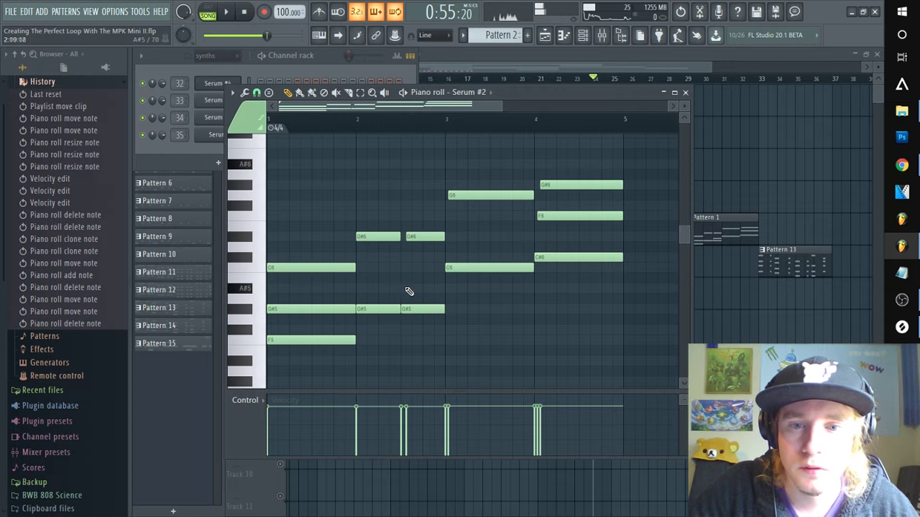
{"action": "left_click", "coordinate": [404, 287]}
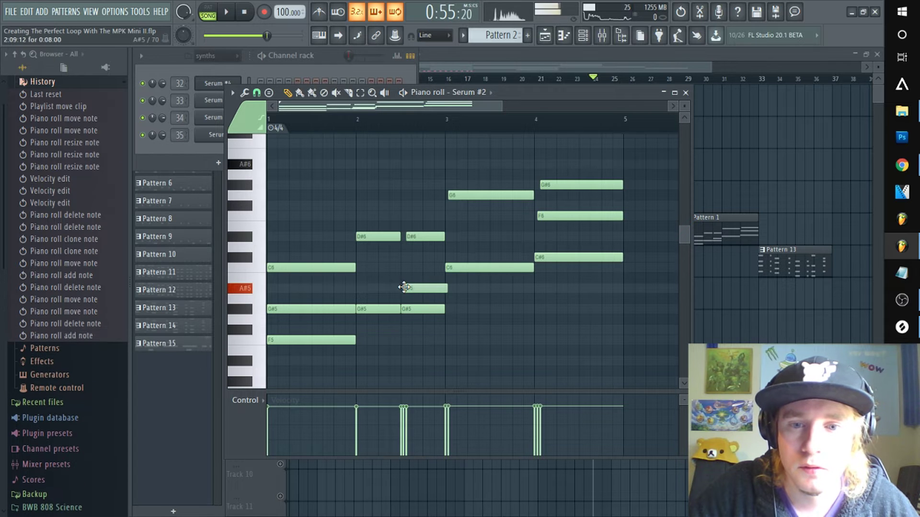
{"action": "right_click", "coordinate": [415, 238]}
{"action": "left_click", "coordinate": [415, 239]}
{"action": "left_click_drag", "start_coordinate": [415, 238], "coordinate": [413, 236]}
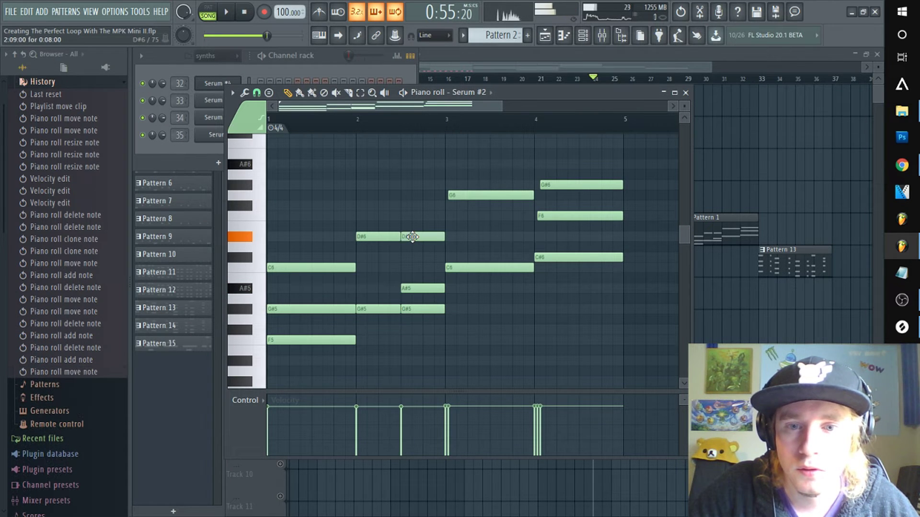
Replace the late G6 in bar 3 and F6 and G#6 in bar 4 with one-bar notes starting on their bar lines
{"action": "left_click", "coordinate": [478, 266]}
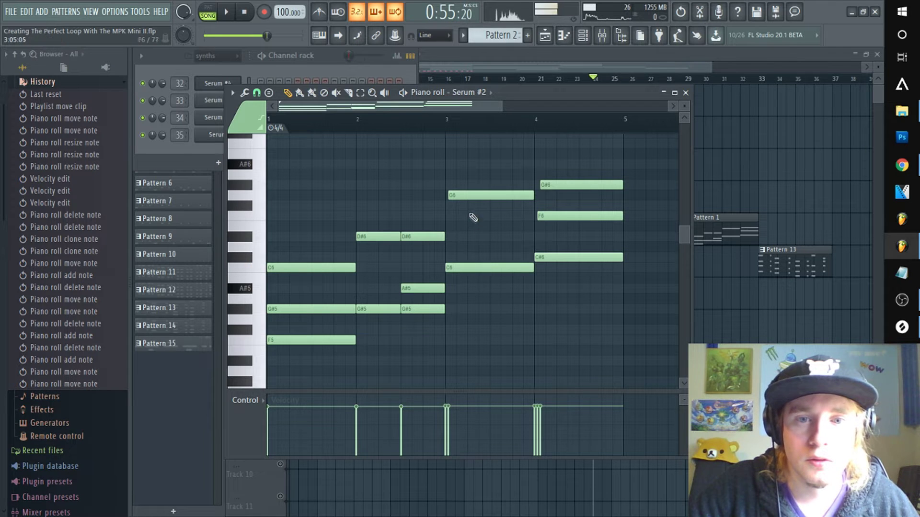
{"action": "right_click", "coordinate": [461, 196]}
{"action": "left_click", "coordinate": [461, 196]}
{"action": "left_click_drag", "start_coordinate": [467, 196], "coordinate": [475, 197]}
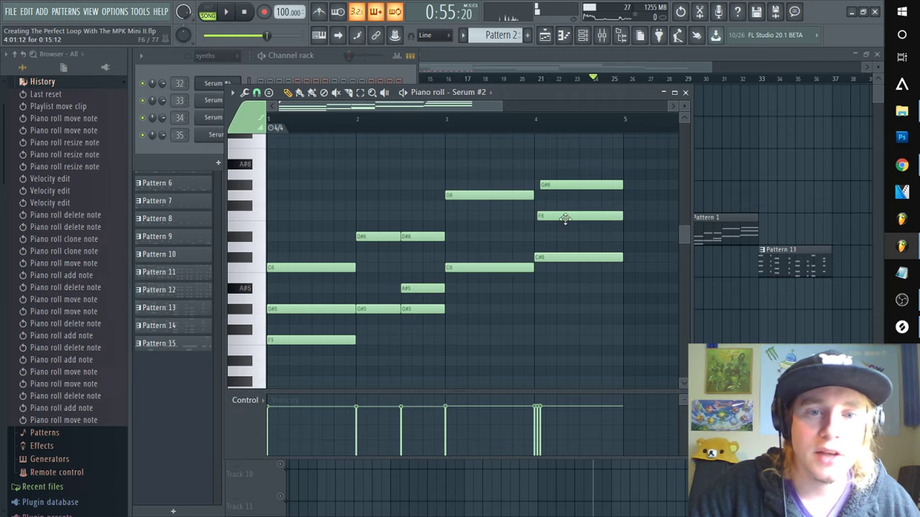
{"action": "right_click", "coordinate": [552, 216]}
{"action": "left_click", "coordinate": [550, 253]}
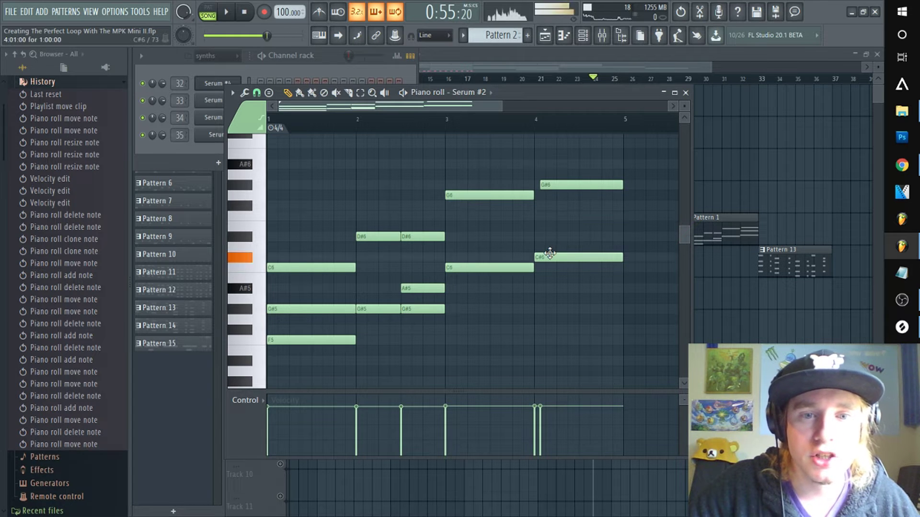
{"action": "left_click_drag", "start_coordinate": [544, 217], "coordinate": [554, 186]}
{"action": "right_click", "coordinate": [566, 186]}
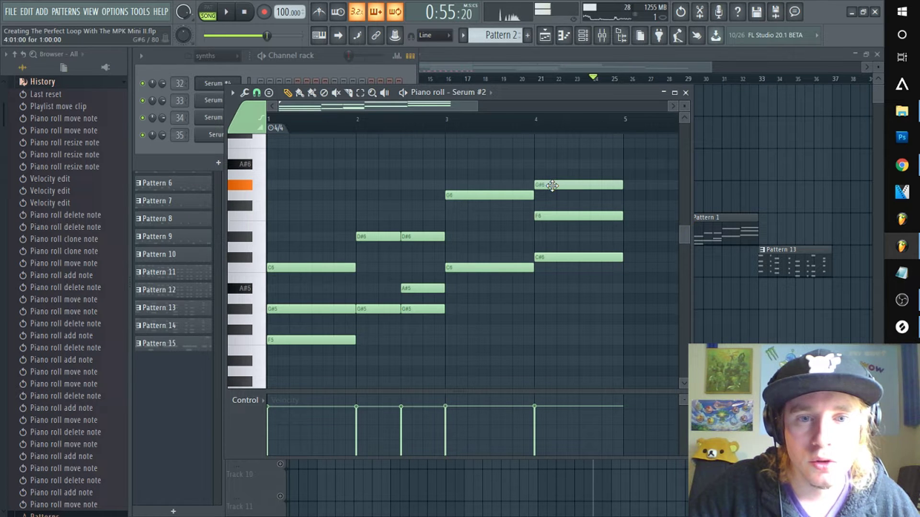
Add a one-bar G#4 note in bar 1 and a one-bar A#4 note in bar 2 below the chords
{"action": "scroll", "coordinate": [316, 294], "scroll_direction": "down", "scroll_amount": 4}
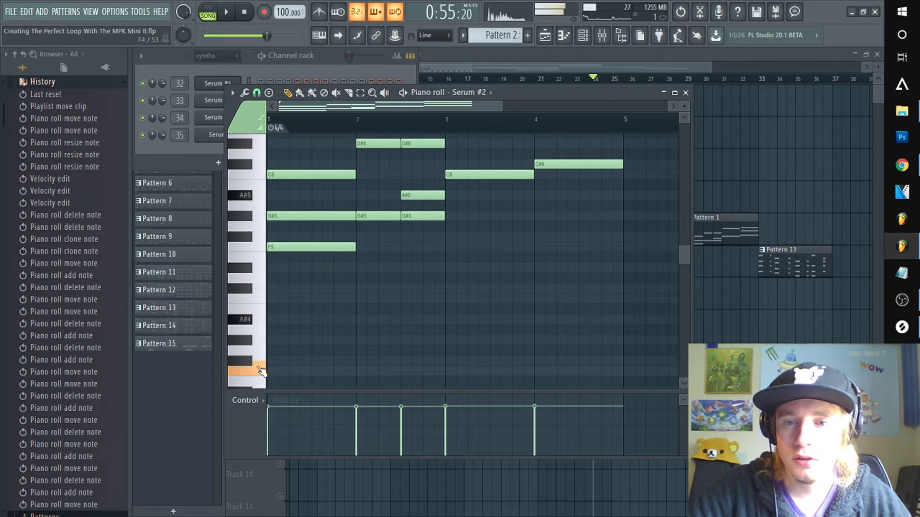
{"action": "left_click_drag", "start_coordinate": [282, 373], "coordinate": [219, 364]}
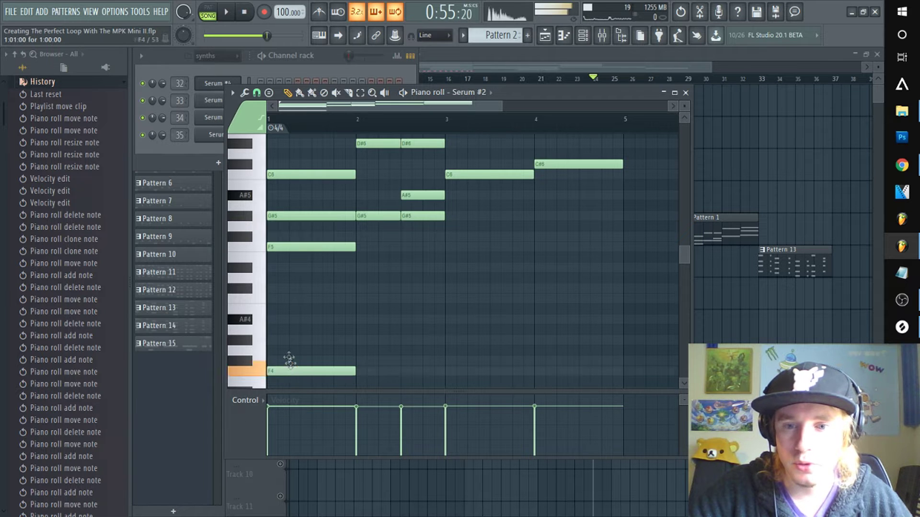
{"action": "left_click_drag", "start_coordinate": [291, 366], "coordinate": [279, 331]}
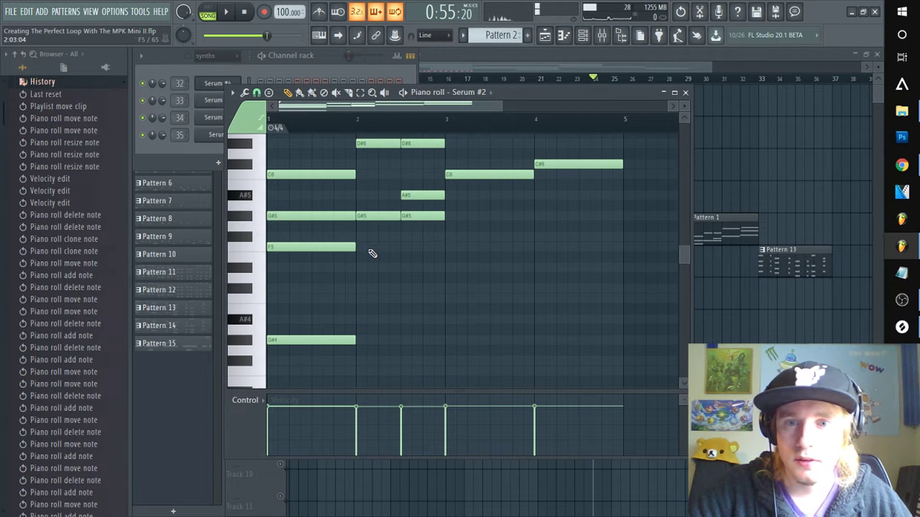
{"action": "scroll", "coordinate": [366, 222], "scroll_direction": "up", "scroll_amount": 2}
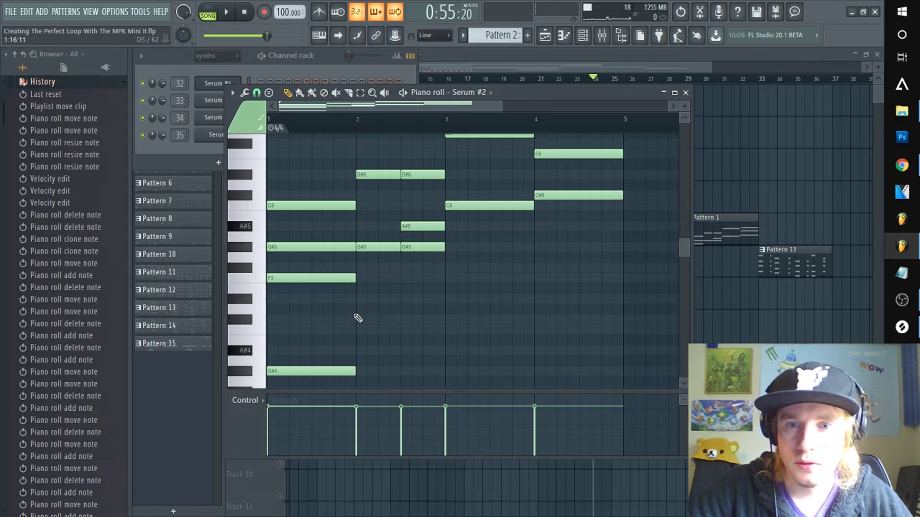
{"action": "left_click", "coordinate": [358, 351]}
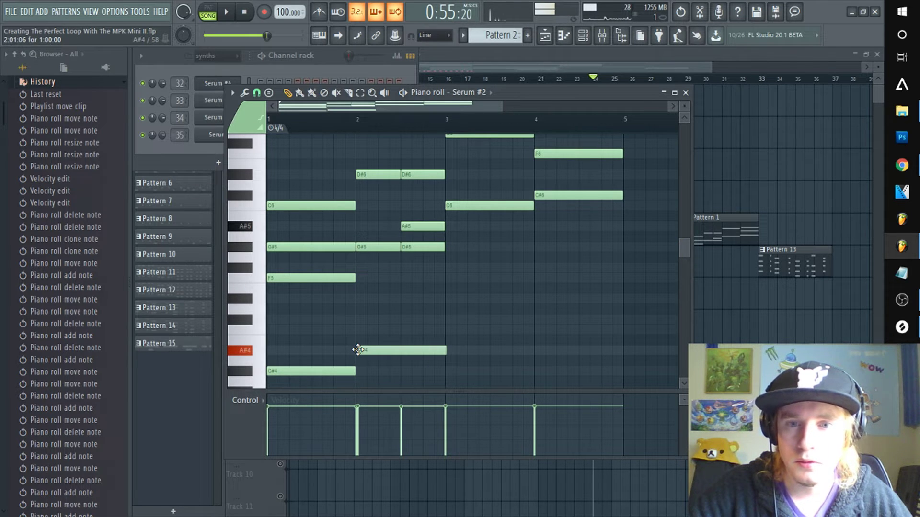
Play the arrangement from bar 25 to hear the edited chords, and stop playback
{"action": "key", "text": "space"}
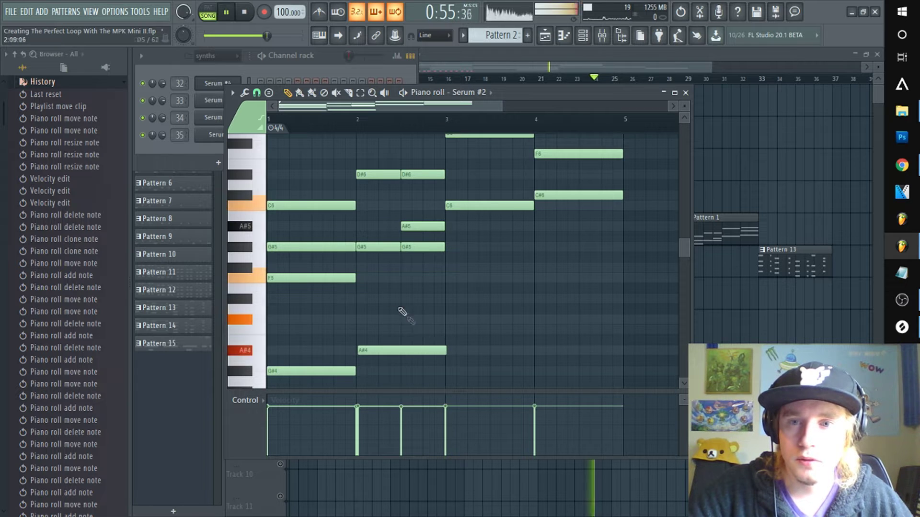
{"action": "left_click", "coordinate": [559, 66]}
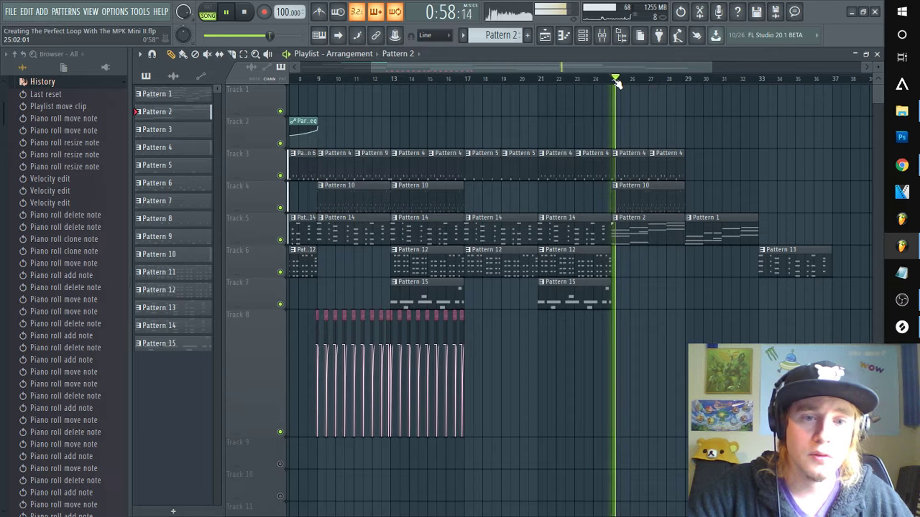
{"action": "scroll", "coordinate": [616, 81], "scroll_direction": "up", "scroll_amount": 4}
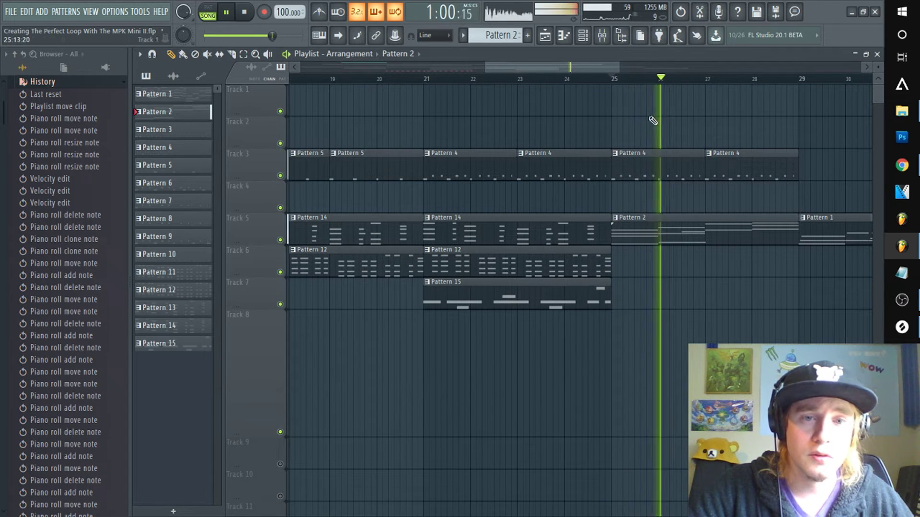
{"action": "key", "text": "space"}
Reopen the chord clip at bar 25 and shorten the chords in bars 1, 3 and 4 to half a bar during playback
{"action": "double_click", "coordinate": [646, 229]}
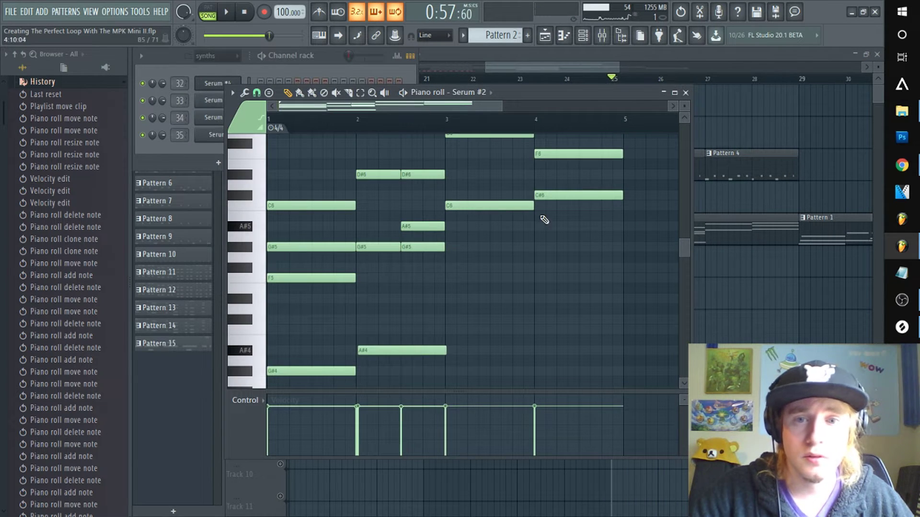
{"action": "left_click_drag", "start_coordinate": [318, 166], "coordinate": [228, 410]}
{"action": "scroll", "coordinate": [479, 297], "scroll_direction": "up", "scroll_amount": 4}
{"action": "left_click_drag", "start_coordinate": [622, 356], "coordinate": [471, 201]}
{"action": "left_click_drag", "start_coordinate": [617, 210], "coordinate": [599, 205]}
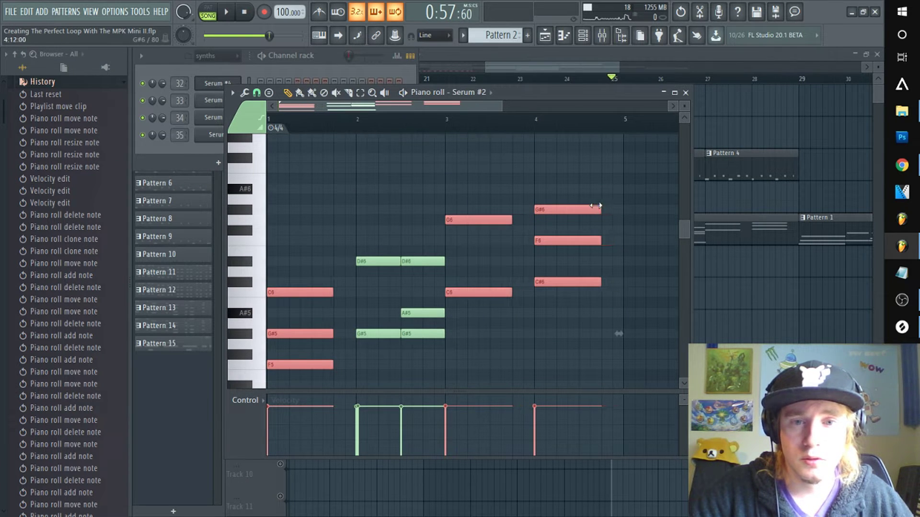
{"action": "key", "text": "space"}
{"action": "left_click_drag", "start_coordinate": [333, 293], "coordinate": [311, 304]}
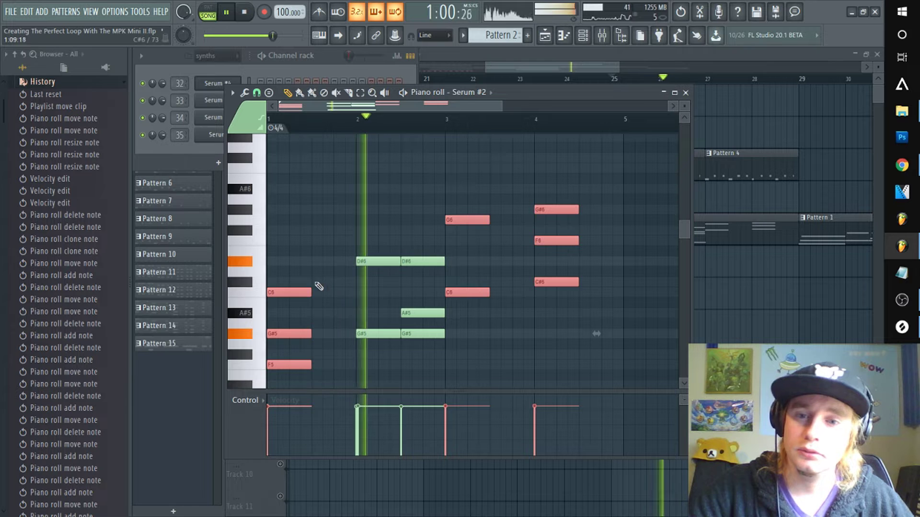
Shorten the low A#4 note to about half a bar and align its start with bar 2
{"action": "left_click_drag", "start_coordinate": [585, 185], "coordinate": [167, 299]}
{"action": "left_click", "coordinate": [437, 345]}
{"action": "left_click_drag", "start_coordinate": [445, 304], "coordinate": [397, 312]}
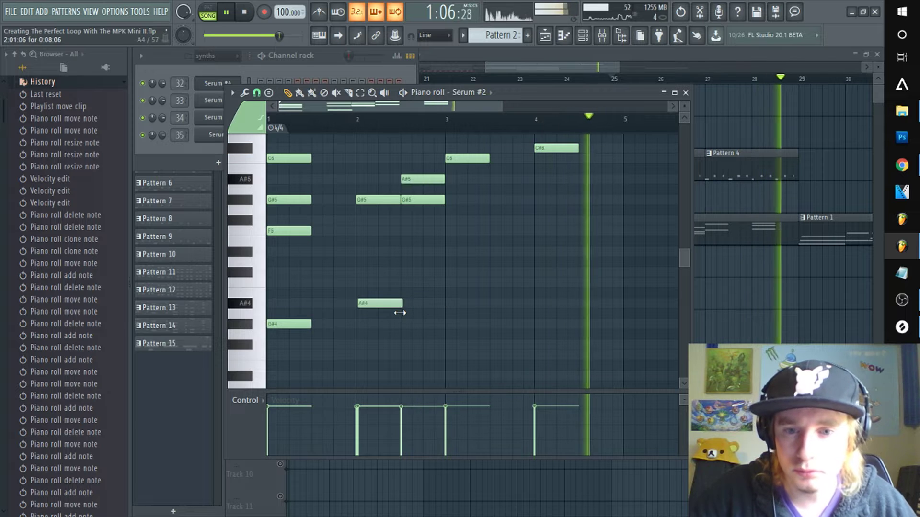
{"action": "left_click_drag", "start_coordinate": [373, 304], "coordinate": [371, 305]}
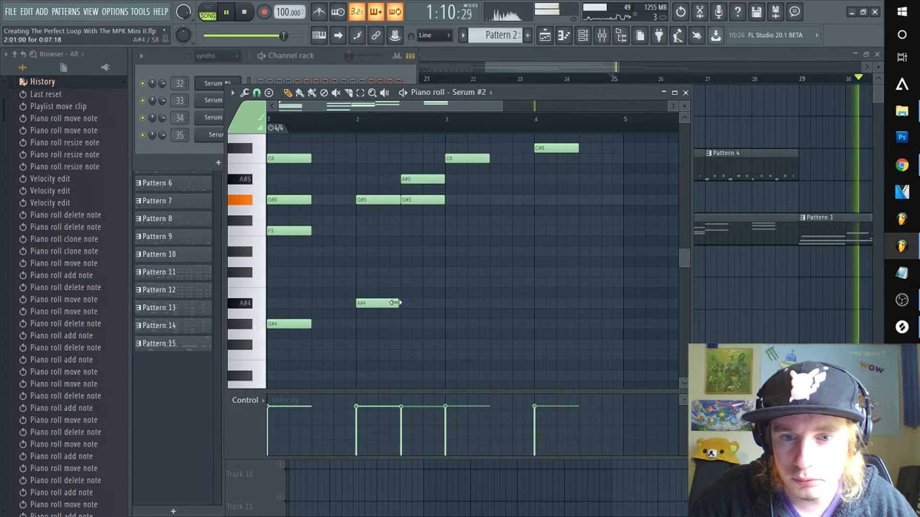
Select all chord notes and shorten them together to a length of 0:05:18
{"action": "left_click_drag", "start_coordinate": [546, 318], "coordinate": [146, 153]}
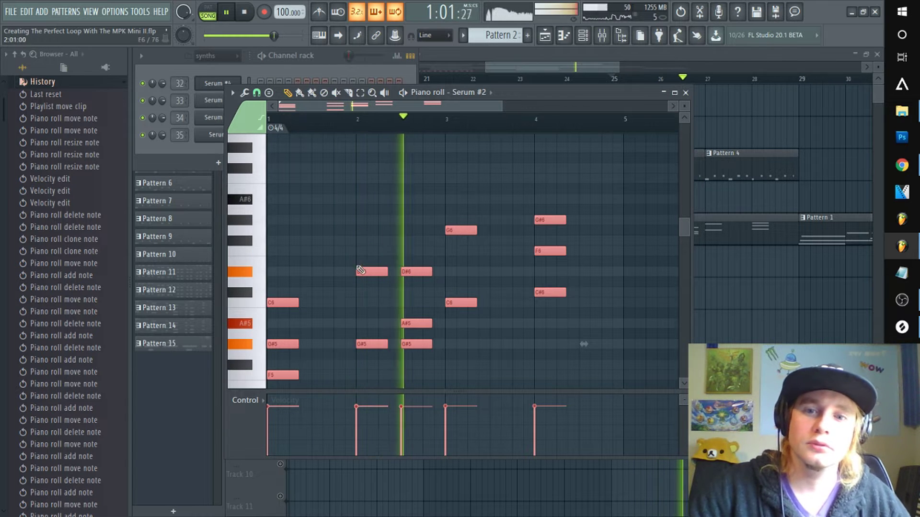
{"action": "scroll", "coordinate": [367, 127], "scroll_direction": "down", "scroll_amount": 1}
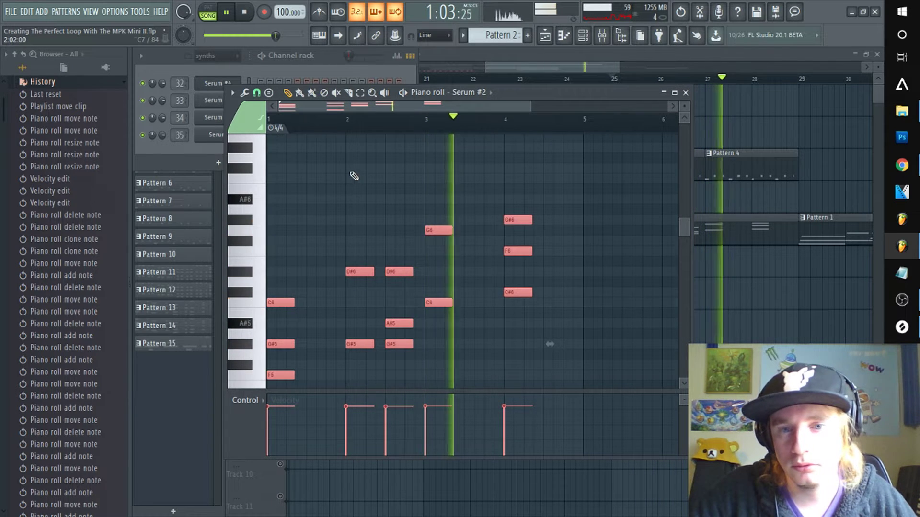
{"action": "scroll", "coordinate": [349, 201], "scroll_direction": "down", "scroll_amount": 5}
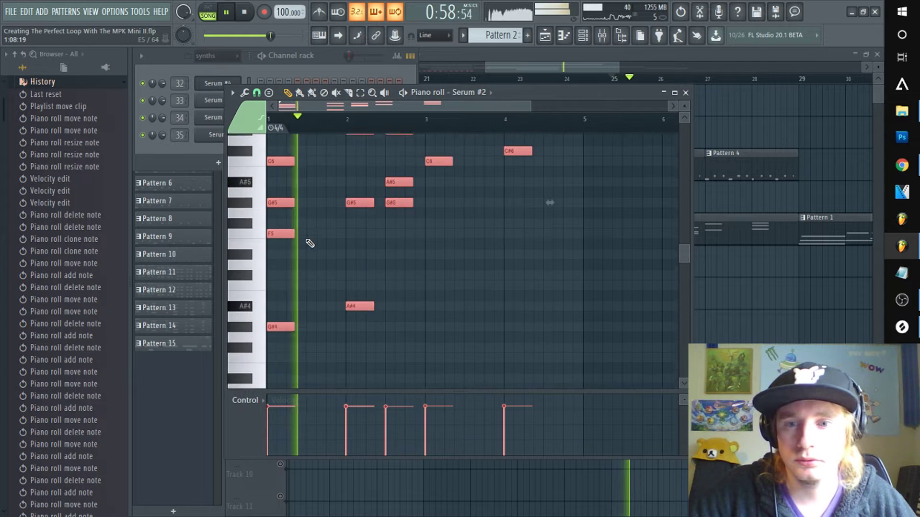
Delete the low G#4 note in bar 1 and add a G#6 note above the first chord instead
{"action": "scroll", "coordinate": [311, 243], "scroll_direction": "up", "scroll_amount": 2}
{"action": "key", "text": "space"}
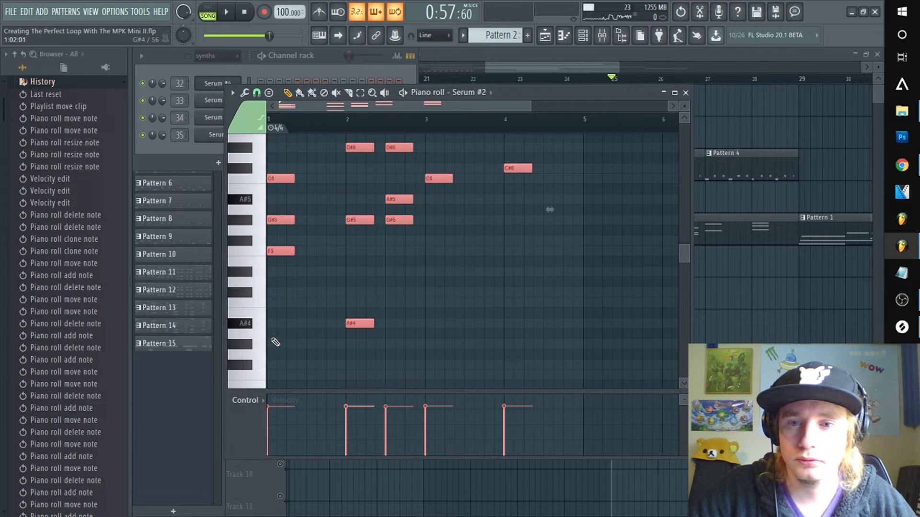
{"action": "scroll", "coordinate": [275, 326], "scroll_direction": "up", "scroll_amount": 3}
{"action": "left_click", "coordinate": [270, 189]}
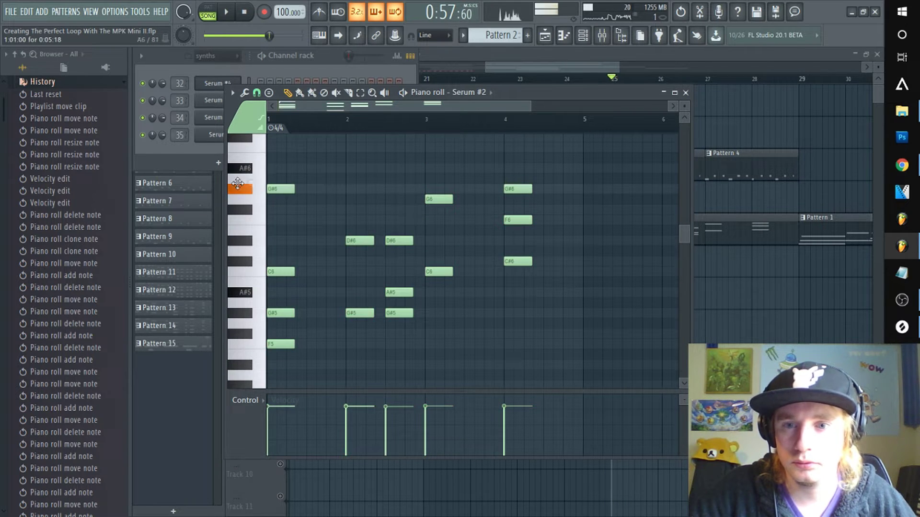
{"action": "key", "text": "space"}
Delete the low A#4 note in bar 2, add an A#6 note above that chord instead, and audition the change
{"action": "scroll", "coordinate": [319, 196], "scroll_direction": "down", "scroll_amount": 2}
{"action": "key", "text": "space"}
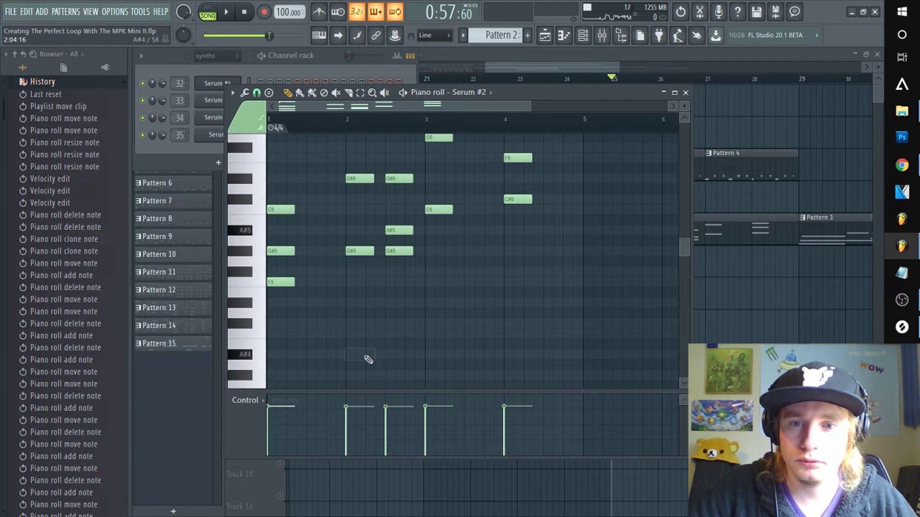
{"action": "scroll", "coordinate": [354, 249], "scroll_direction": "up", "scroll_amount": 4}
{"action": "key", "text": "space"}
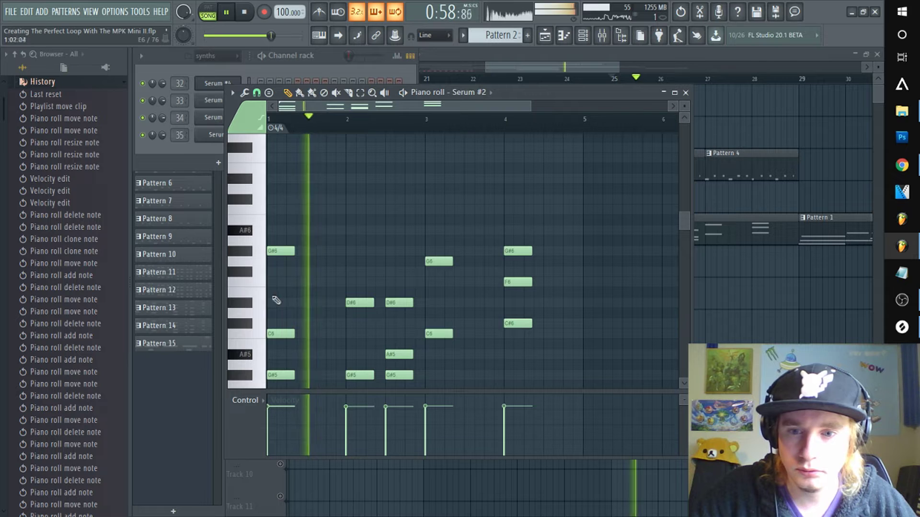
{"action": "left_click", "coordinate": [354, 231]}
{"action": "key", "text": "space"}
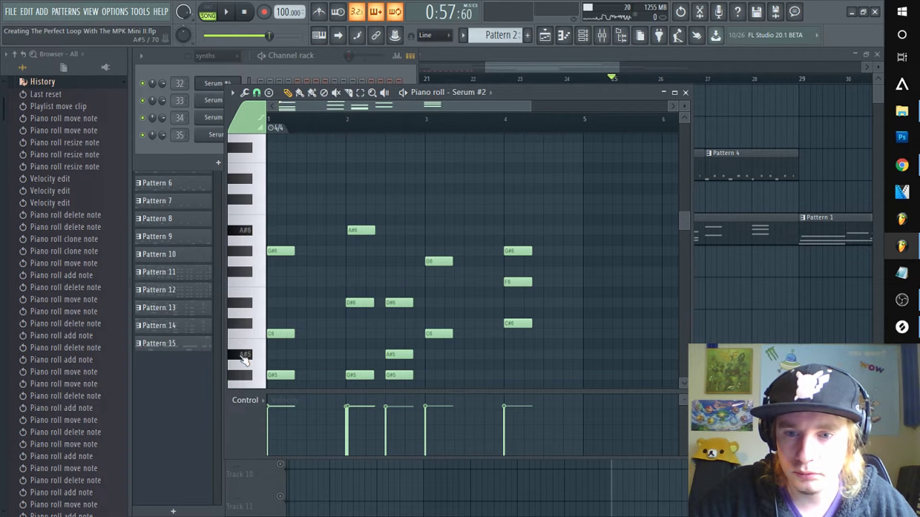
Lower the high A#6 note in bar 2 to G#6, align its start with bar 2, and audition it
{"action": "scroll", "coordinate": [261, 344], "scroll_direction": "up", "scroll_amount": 1}
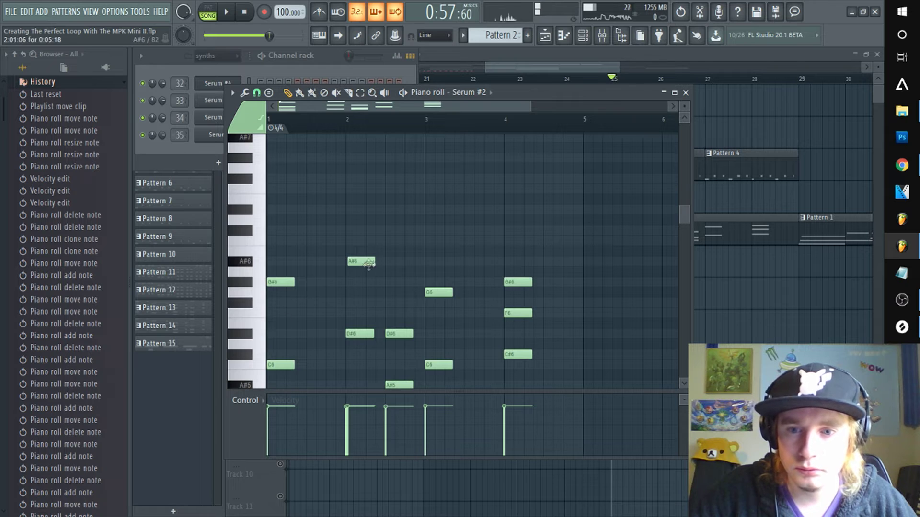
{"action": "scroll", "coordinate": [366, 264], "scroll_direction": "down", "scroll_amount": 2}
{"action": "left_click_drag", "start_coordinate": [360, 200], "coordinate": [357, 222]}
{"action": "key", "text": "space"}
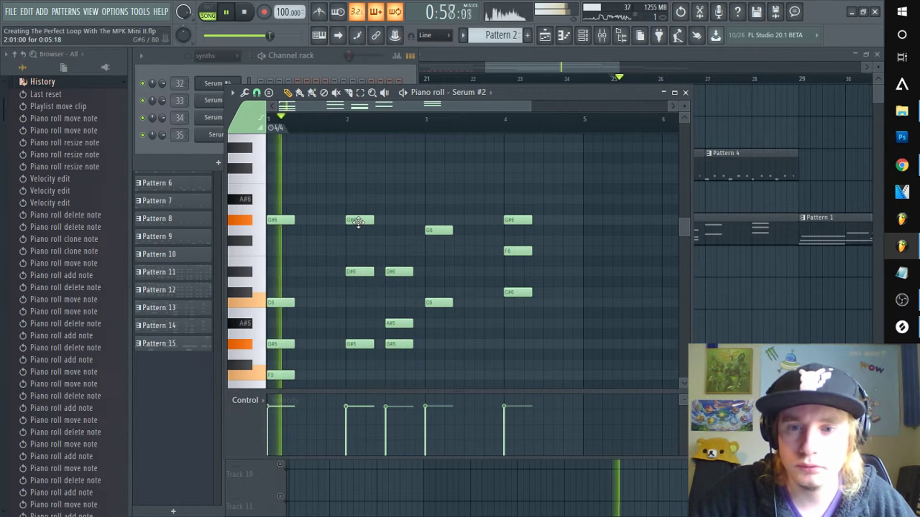
Add an A#6 note above the second chord in bar 2 and a C7 above the bar 3 chord, auditioning the result
{"action": "left_click", "coordinate": [391, 200]}
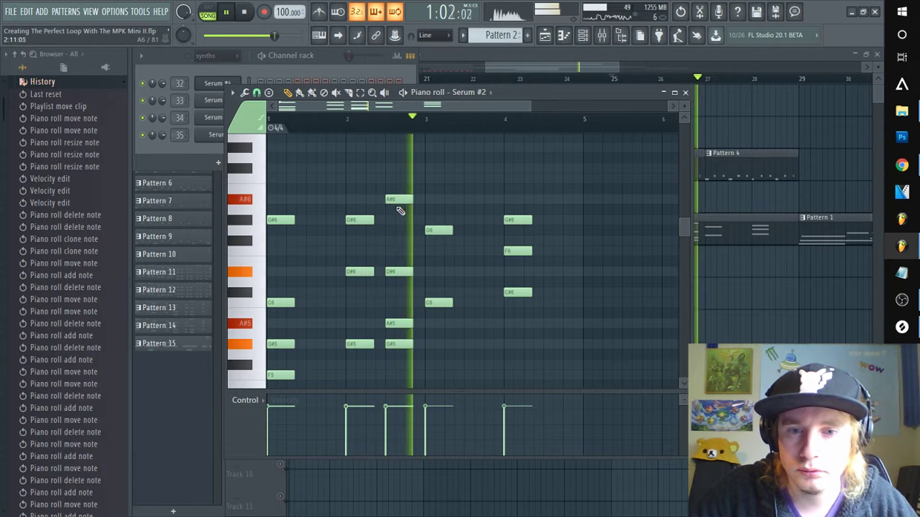
{"action": "key", "text": "space"}
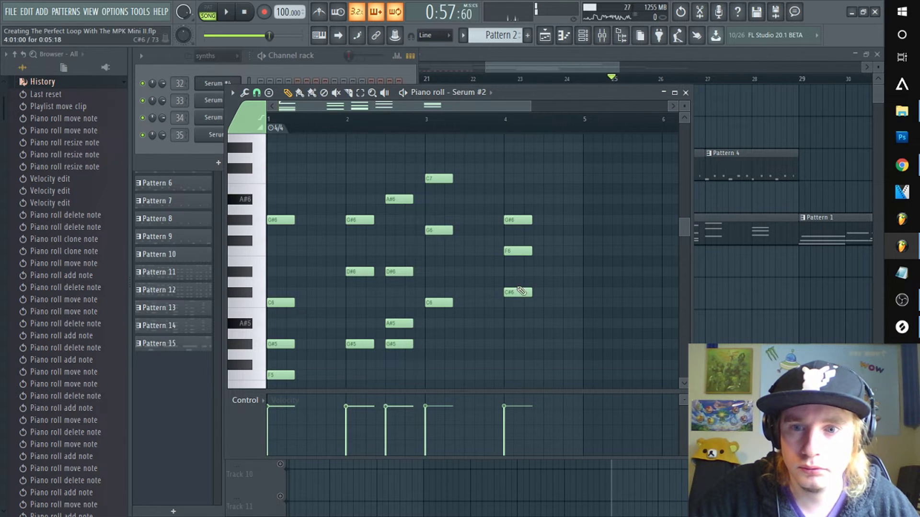
{"action": "key", "text": "space"}
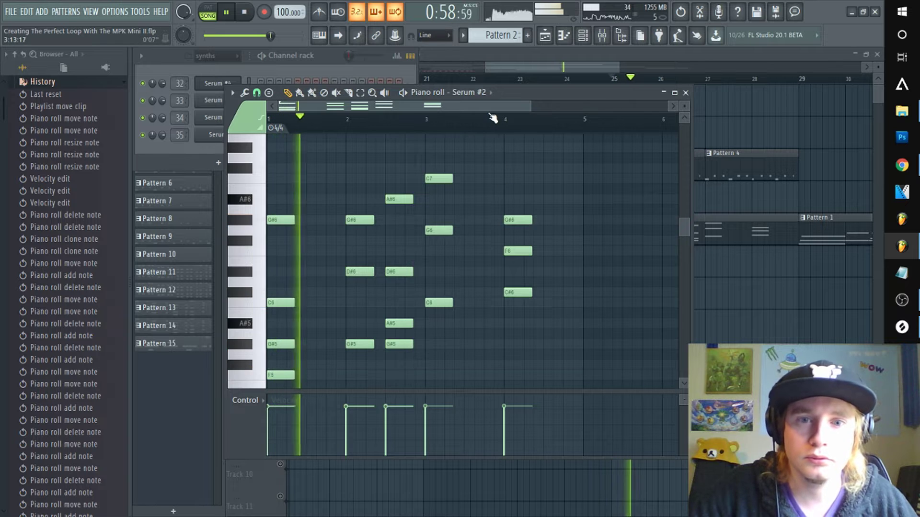
{"action": "scroll", "coordinate": [491, 119], "scroll_direction": "down", "scroll_amount": 2}
{"action": "scroll", "coordinate": [536, 221], "scroll_direction": "up", "scroll_amount": 4}
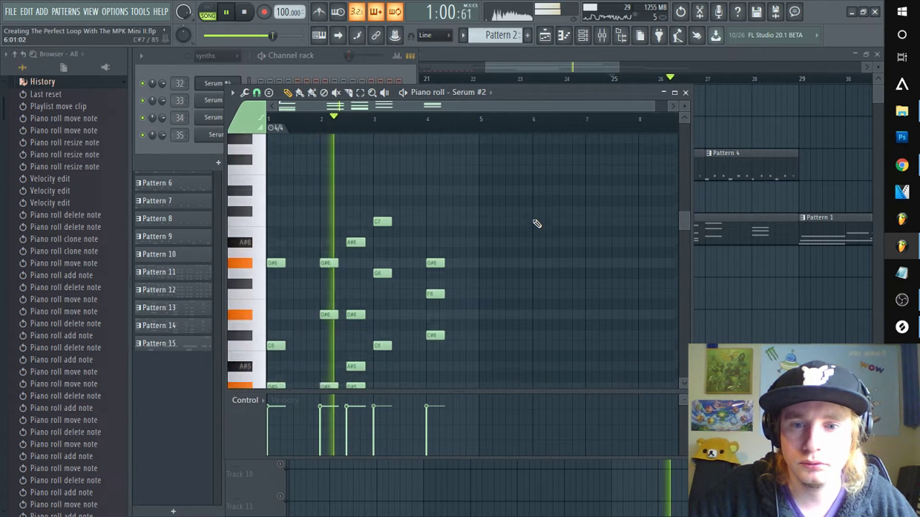
{"action": "scroll", "coordinate": [536, 223], "scroll_direction": "down", "scroll_amount": 2}
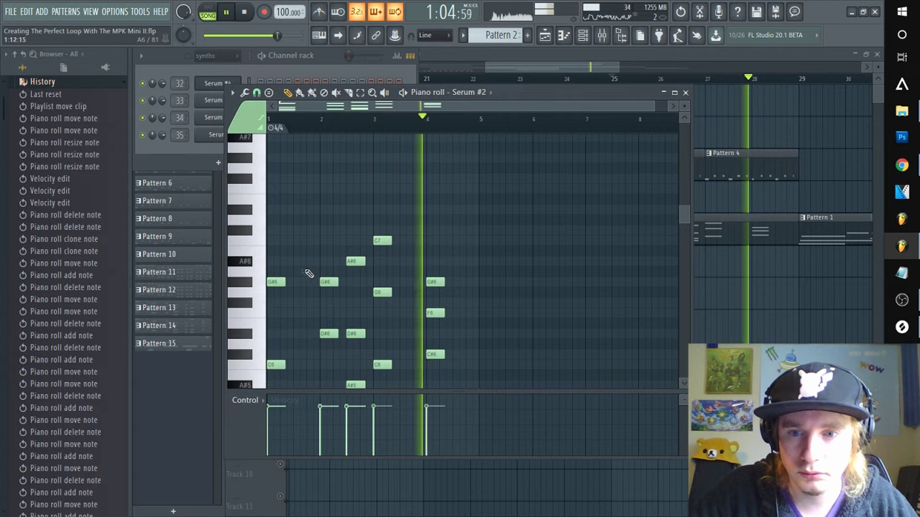
{"action": "key", "text": "space"}
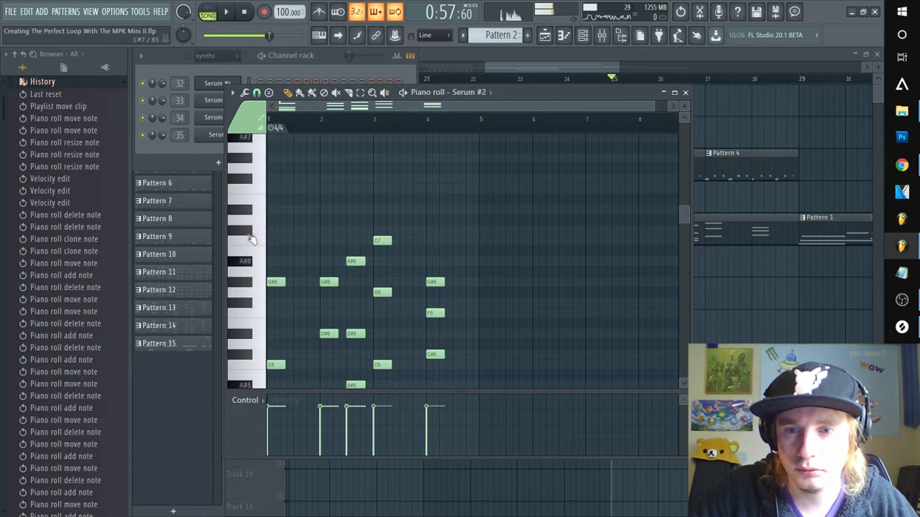
Raise the top note of the bar 3 chord to C#7 and add a C7 note above the bar 4 chord
{"action": "left_click_drag", "start_coordinate": [384, 239], "coordinate": [386, 229]}
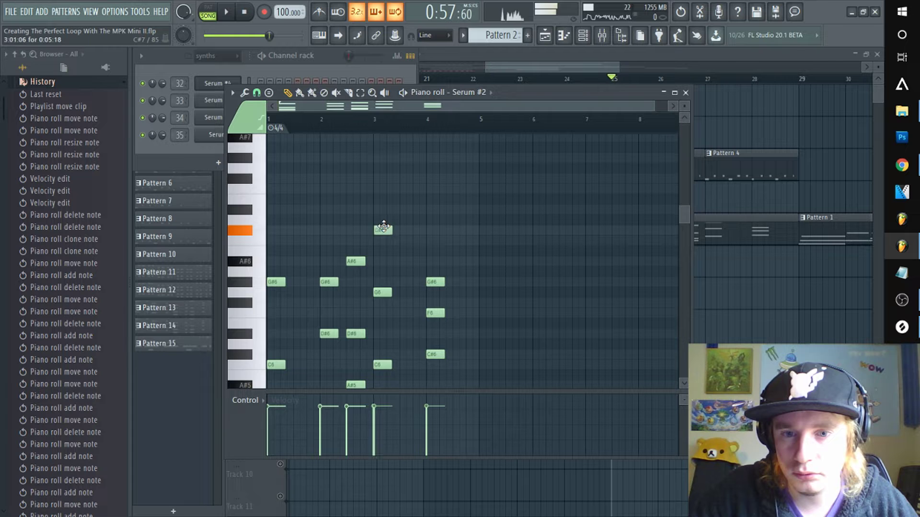
{"action": "key", "text": "space"}
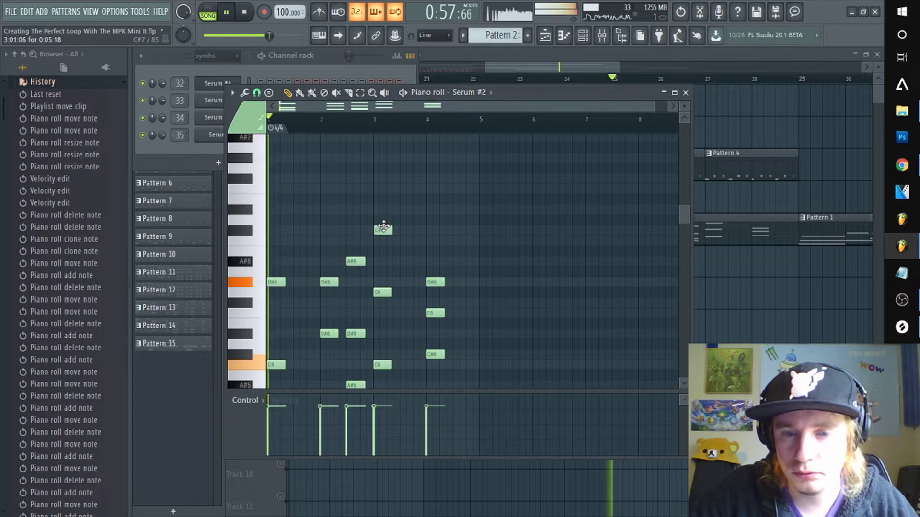
{"action": "left_click", "coordinate": [436, 240]}
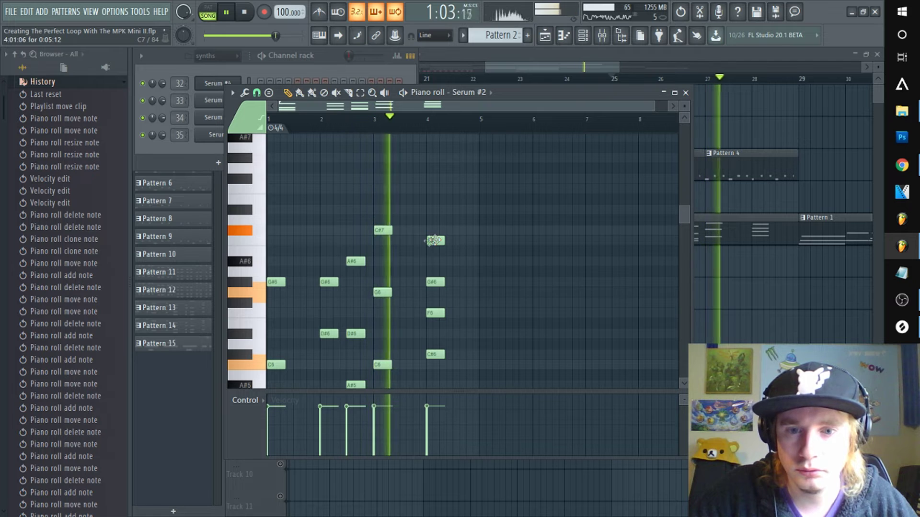
{"action": "key", "text": "space"}
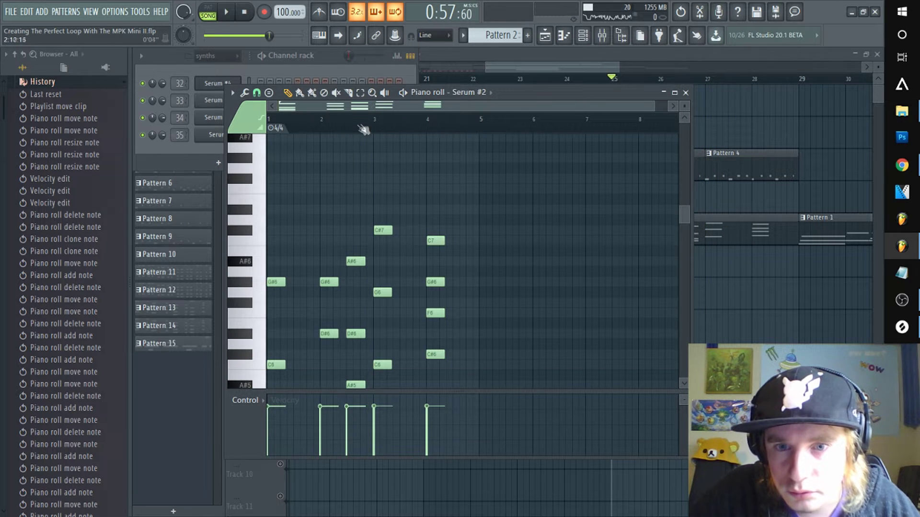
Try an extra A#6 note within the bar 3 chord and audition it
{"action": "scroll", "coordinate": [356, 128], "scroll_direction": "up", "scroll_amount": 3}
{"action": "key", "text": "space"}
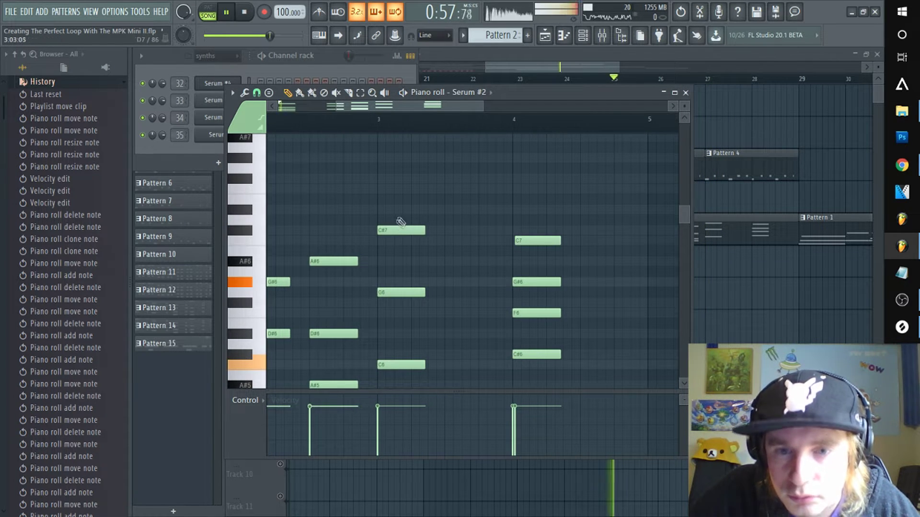
{"action": "left_click", "coordinate": [381, 264]}
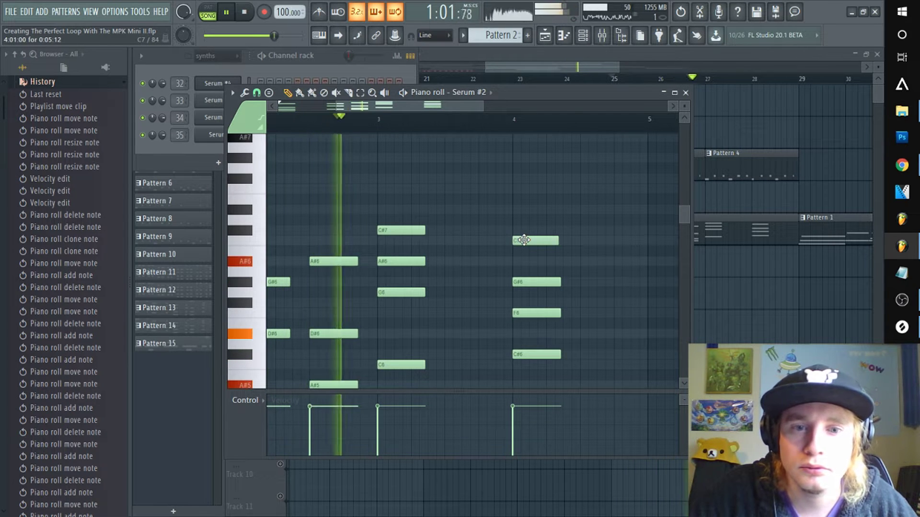
{"action": "key", "text": "space"}
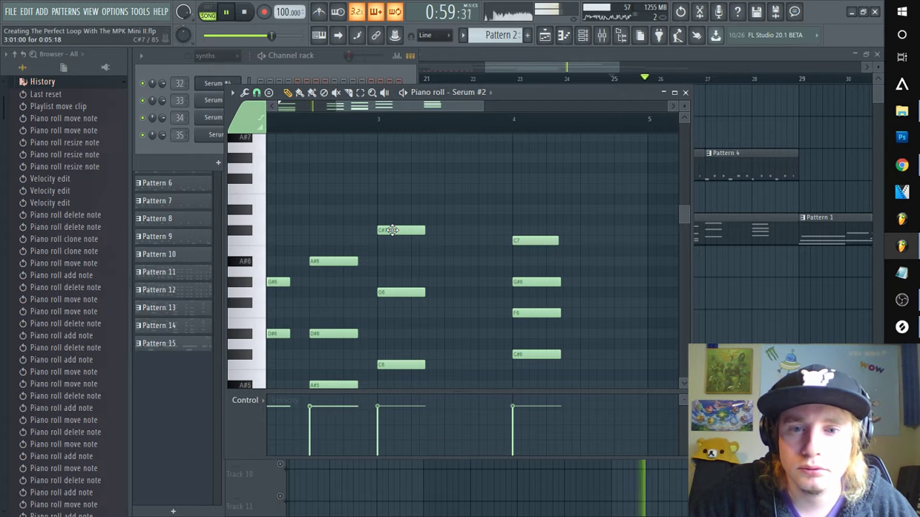
Lower the top note of the bar 3 chord to C7, audition it, and return to the playlist
{"action": "left_click_drag", "start_coordinate": [393, 230], "coordinate": [392, 241]}
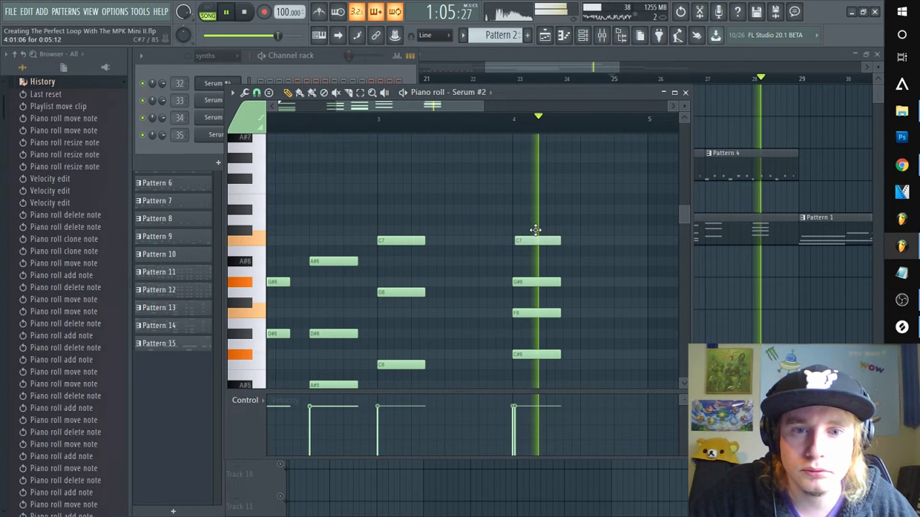
{"action": "scroll", "coordinate": [534, 237], "scroll_direction": "down", "scroll_amount": 4}
{"action": "key", "text": "space"}
{"action": "left_click", "coordinate": [582, 72]}
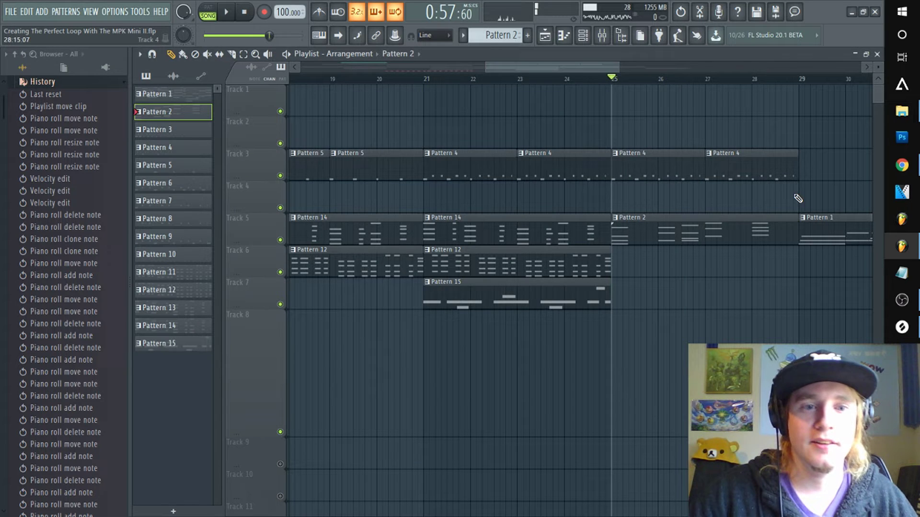
Replace the Pattern 1 clip at bar 29 on Track 5 with a unique copy of the Pattern 2 clip
{"action": "right_click", "coordinate": [835, 226]}
{"action": "left_click_drag", "start_coordinate": [705, 234], "coordinate": [744, 270]}
{"action": "left_click_drag", "start_coordinate": [452, 233], "coordinate": [641, 229]}
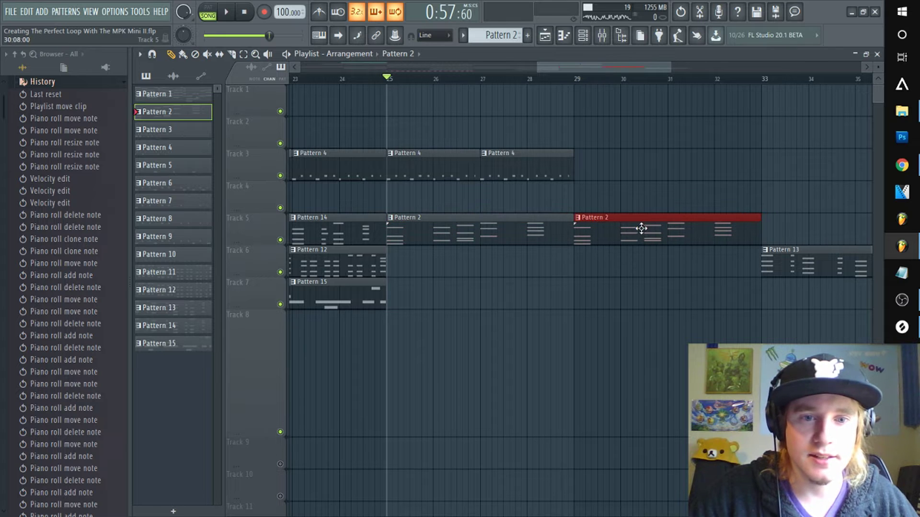
{"action": "left_click", "coordinate": [580, 221]}
{"action": "left_click", "coordinate": [600, 299]}
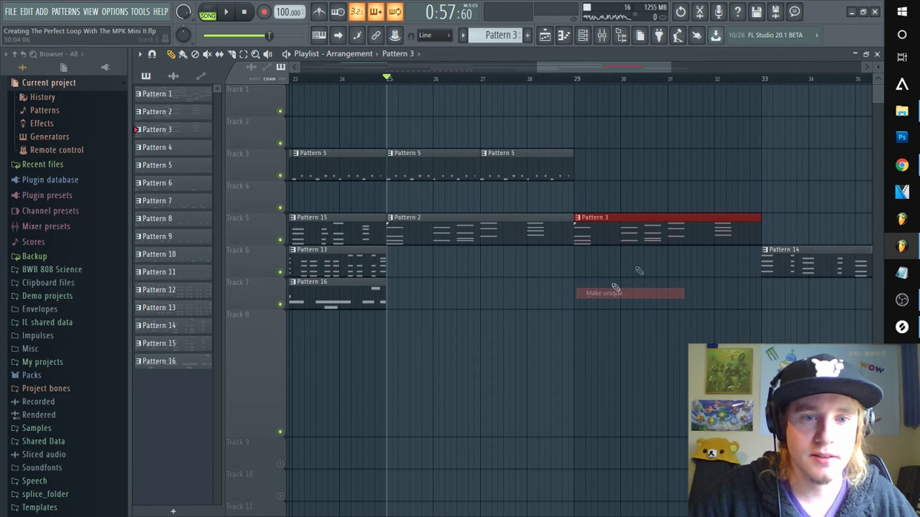
Open the notes of the new Pattern 3 clip and duplicate the bar 4 chord half a bar later
{"action": "double_click", "coordinate": [696, 232]}
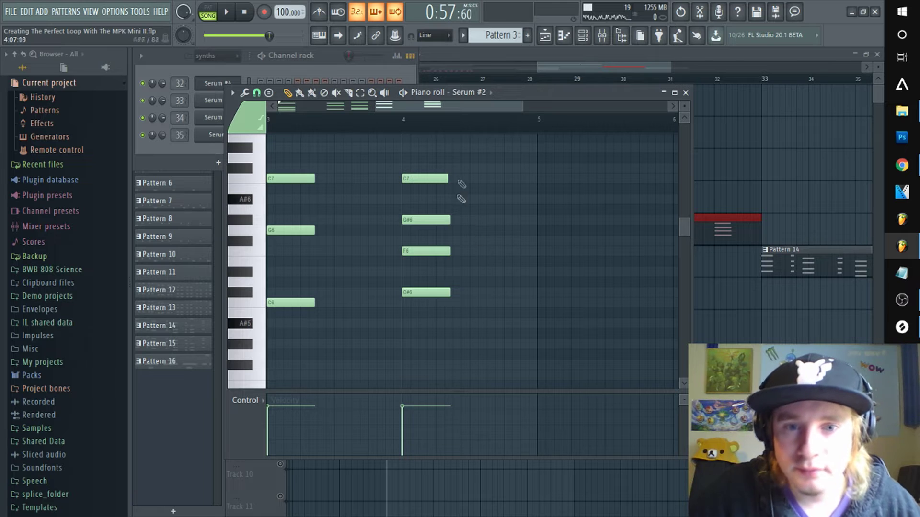
{"action": "key", "text": "space"}
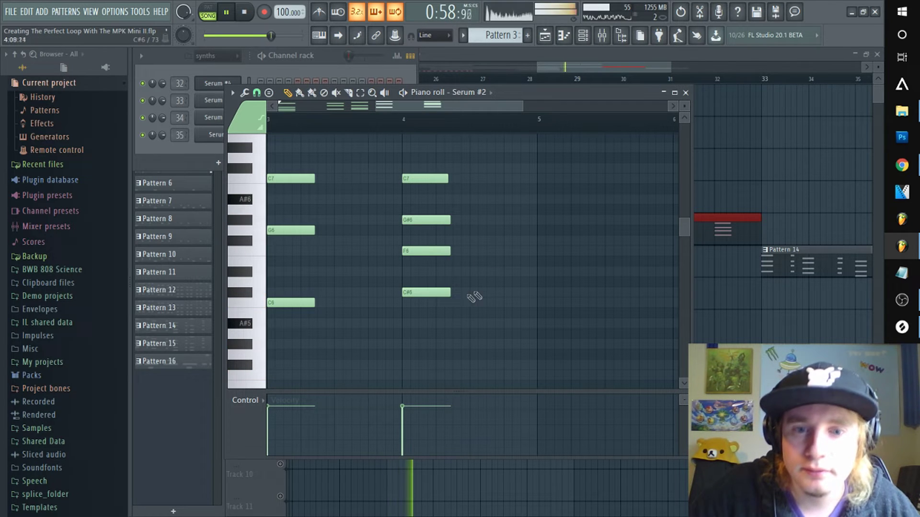
{"action": "left_click_drag", "start_coordinate": [466, 302], "coordinate": [402, 173]}
{"action": "left_click_drag", "start_coordinate": [416, 220], "coordinate": [489, 220]}
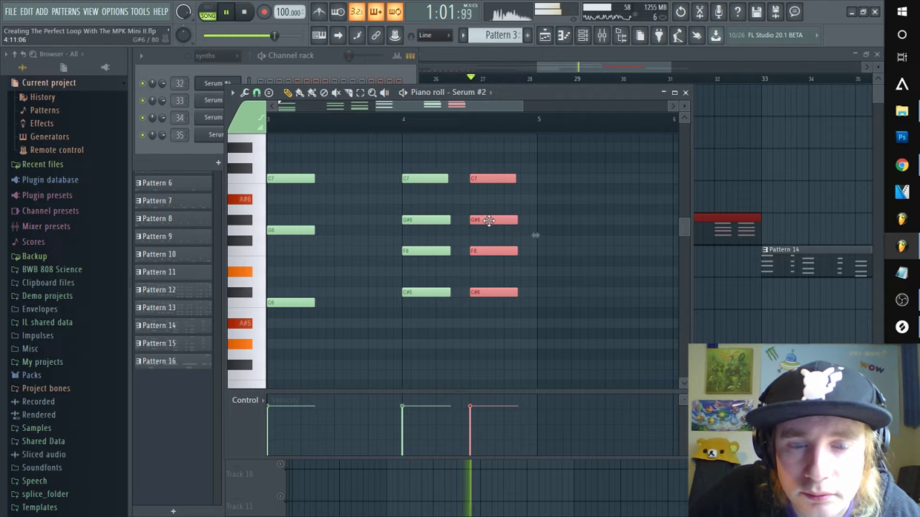
Move the duplicated chord's top note to A#6 and its bottom note to A#5, and audition the change
{"action": "left_click", "coordinate": [485, 178]}
{"action": "left_click_drag", "start_coordinate": [485, 178], "coordinate": [485, 199]}
{"action": "left_click_drag", "start_coordinate": [482, 293], "coordinate": [483, 322]}
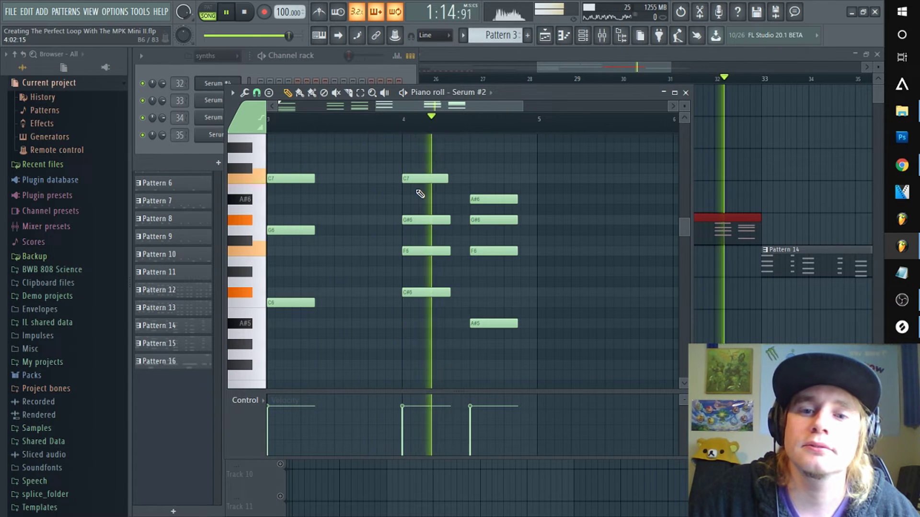
{"action": "key", "text": "space"}
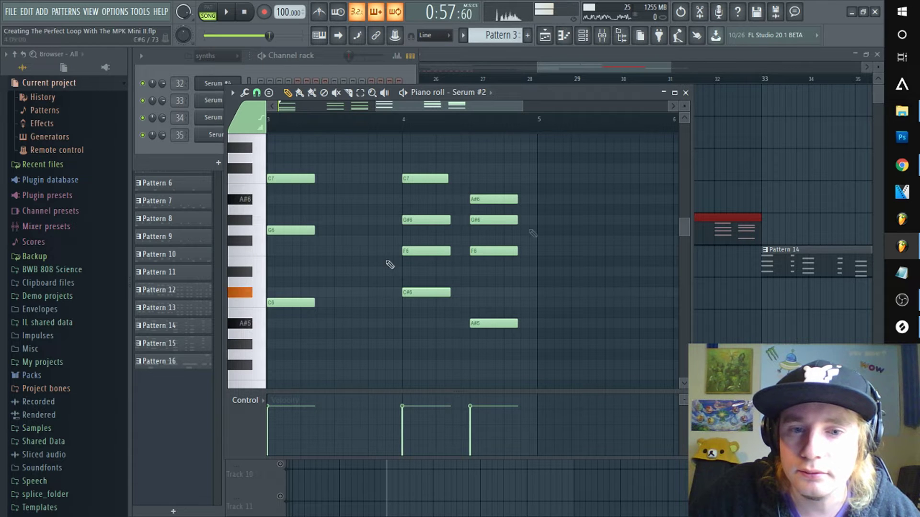
Lower the duplicated chord's F6 note to D#6 and audition the chord ending
{"action": "left_click_drag", "start_coordinate": [489, 253], "coordinate": [487, 281]}
{"action": "key", "text": "space"}
{"action": "left_click", "coordinate": [379, 120]}
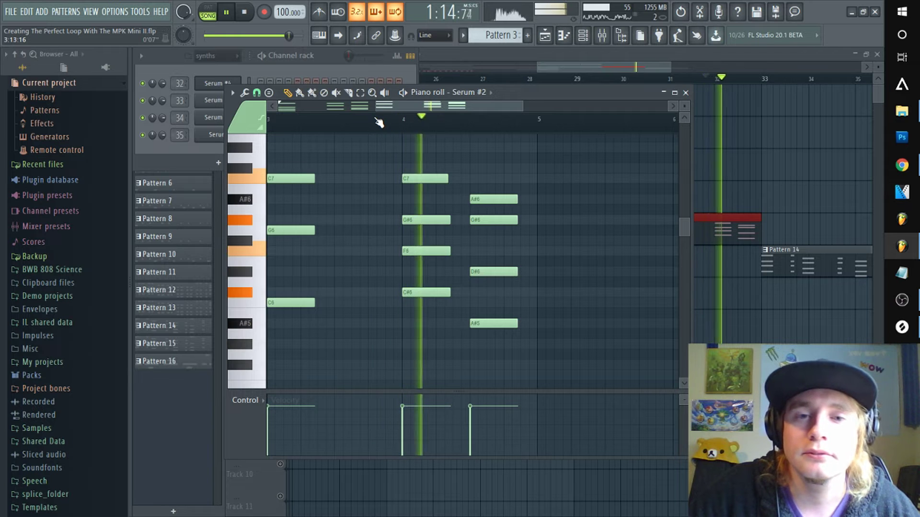
{"action": "key", "text": "space"}
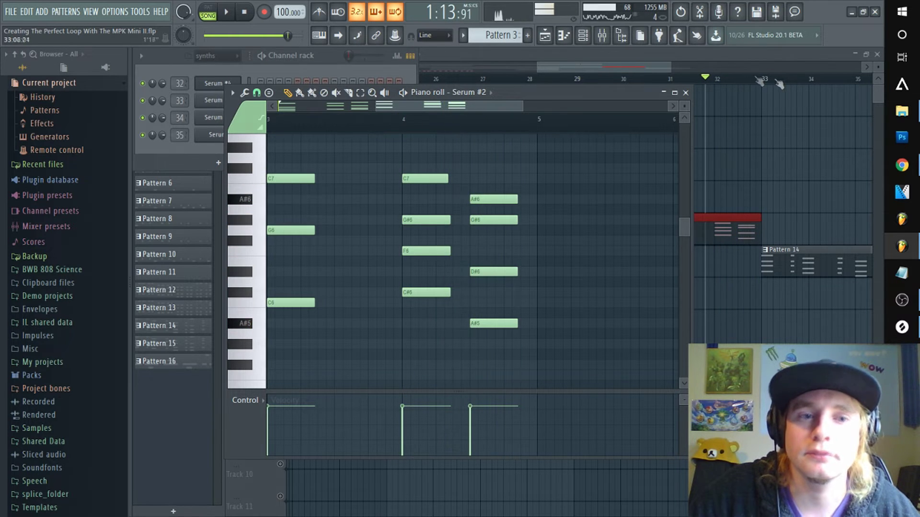
Return to the playlist and place a copy of the Param. EQ 2 automation clip on Track 2, ending at bar 17
{"action": "left_click", "coordinate": [635, 66]}
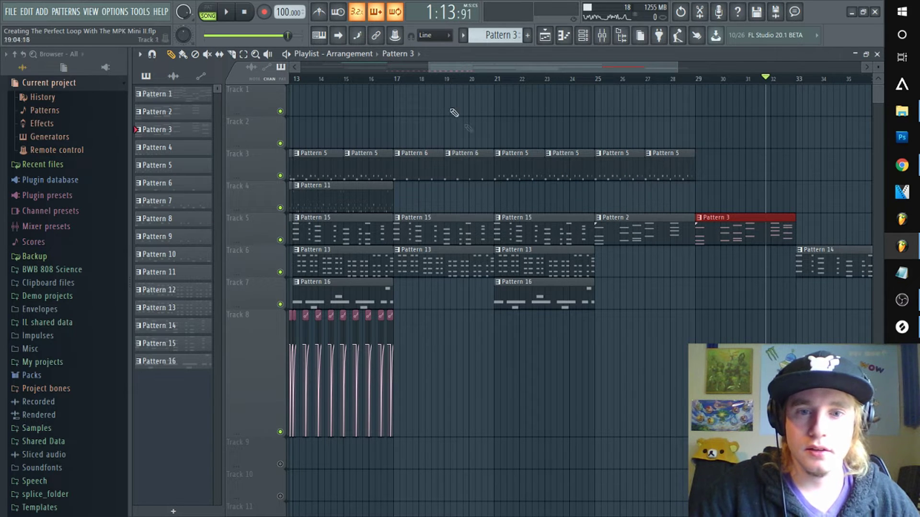
{"action": "scroll", "coordinate": [449, 83], "scroll_direction": "down", "scroll_amount": 4}
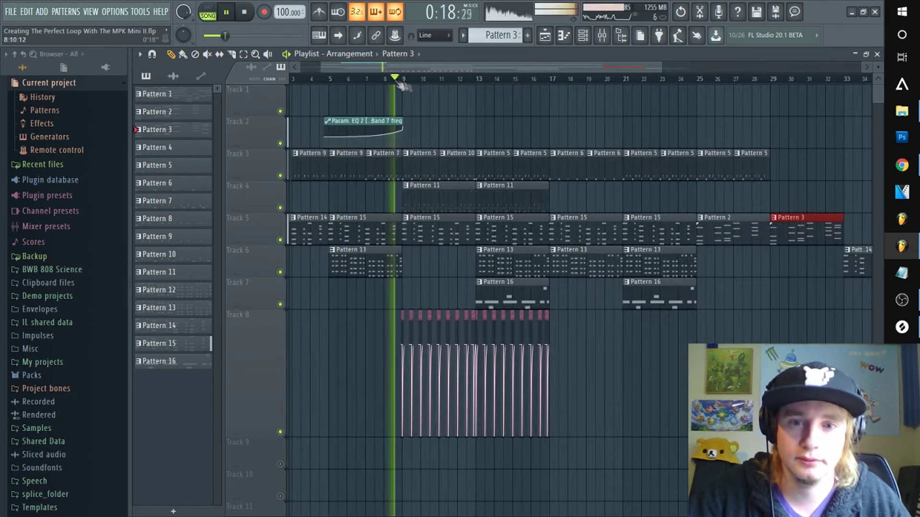
{"action": "left_click_drag", "start_coordinate": [442, 77], "coordinate": [493, 77]}
{"action": "left_click_drag", "start_coordinate": [397, 68], "coordinate": [326, 68]}
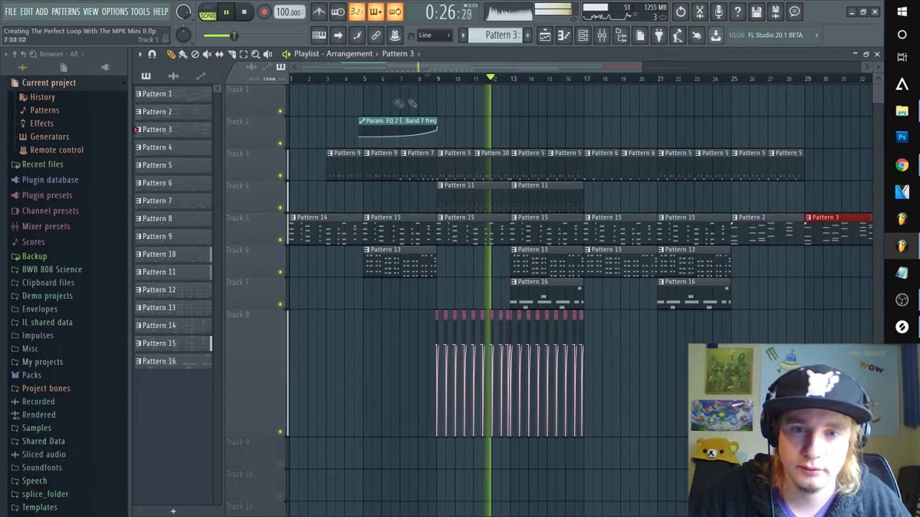
{"action": "left_click_drag", "start_coordinate": [385, 120], "coordinate": [533, 122]}
Copy the Pattern 11 clip to bar 21 on Track 4 and replace the Pattern 6 clip at bar 19 with Pattern 5
{"action": "left_click_drag", "start_coordinate": [535, 68], "coordinate": [618, 68]}
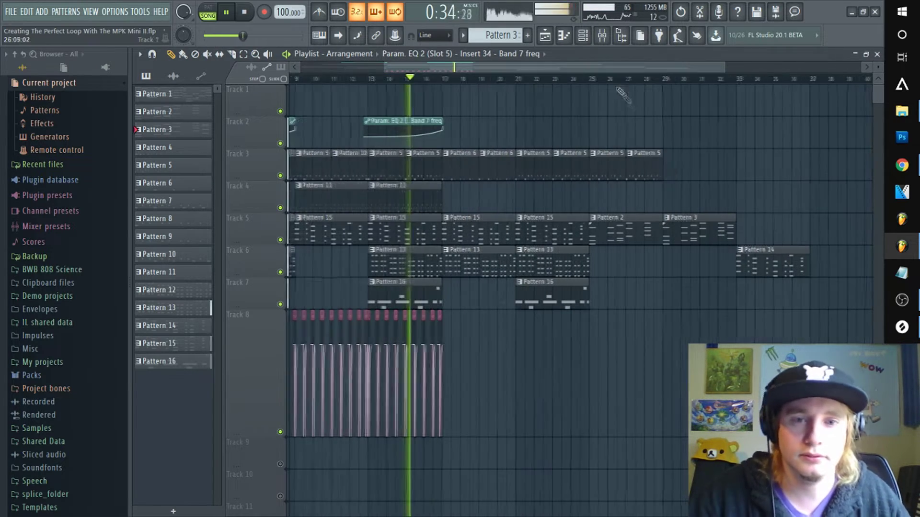
{"action": "left_click_drag", "start_coordinate": [390, 204], "coordinate": [538, 211]}
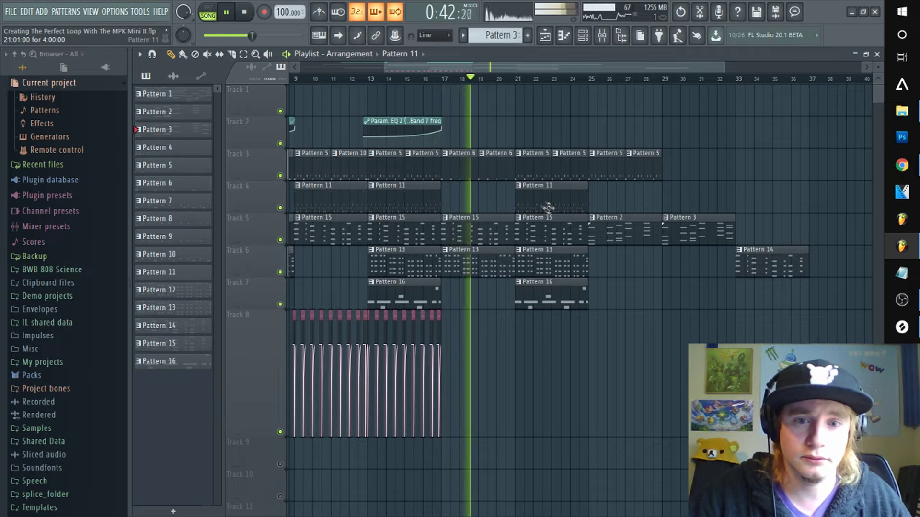
{"action": "right_click", "coordinate": [497, 165]}
{"action": "left_click", "coordinate": [426, 164]}
{"action": "left_click", "coordinate": [497, 166]}
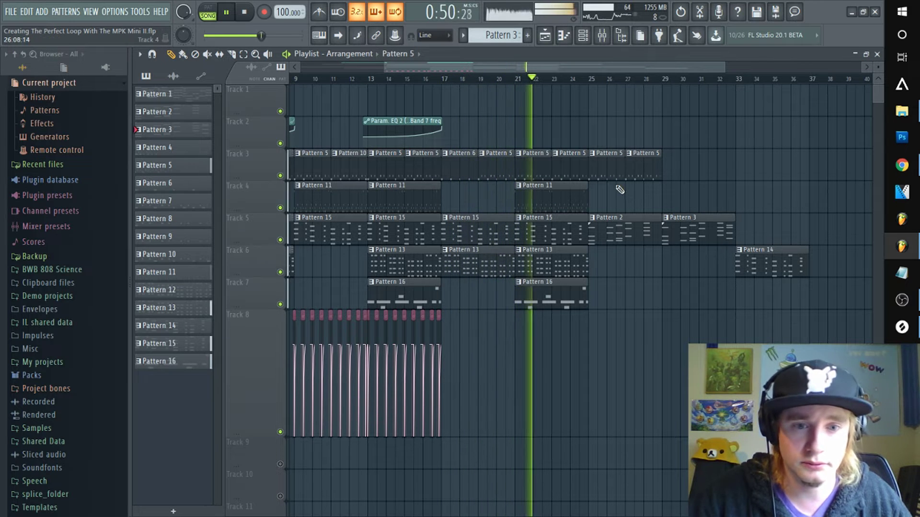
Move the two Pattern 5 clips on Track 3 from bar 25 to bar 29 and set the playback position to bar 25
{"action": "left_click_drag", "start_coordinate": [680, 173], "coordinate": [607, 165]}
{"action": "left_click_drag", "start_coordinate": [610, 164], "coordinate": [683, 162]}
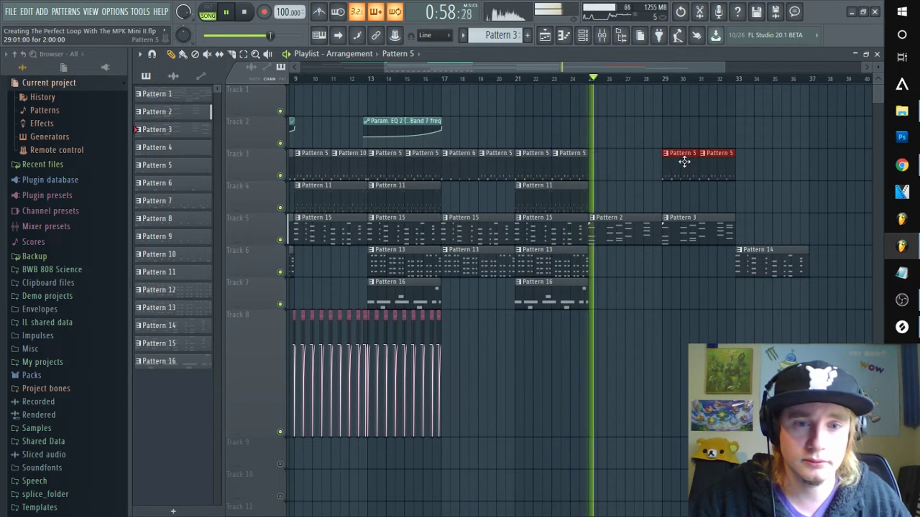
{"action": "scroll", "coordinate": [677, 169], "scroll_direction": "down", "scroll_amount": 3}
{"action": "left_click", "coordinate": [712, 79]}
{"action": "key", "text": "space"}
{"action": "left_click", "coordinate": [598, 79]}
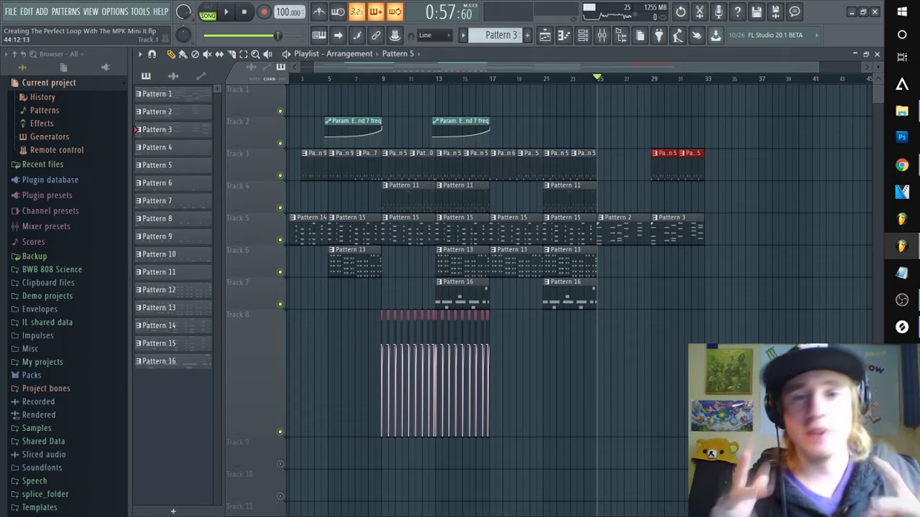
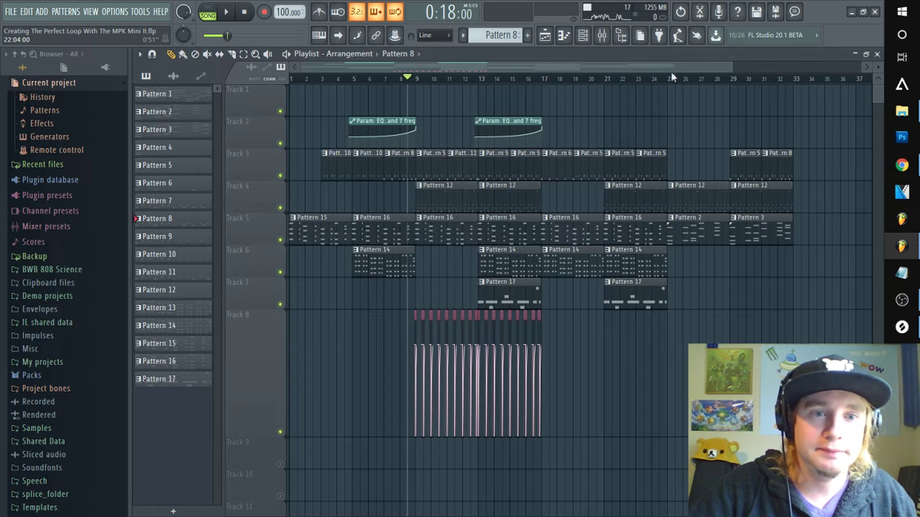
Select the playlist time range from 24:13:00 to 33:05:00, around the chord-stab section
{"action": "left_click", "coordinate": [667, 81]}
{"action": "scroll", "coordinate": [668, 81], "scroll_direction": "up", "scroll_amount": 3}
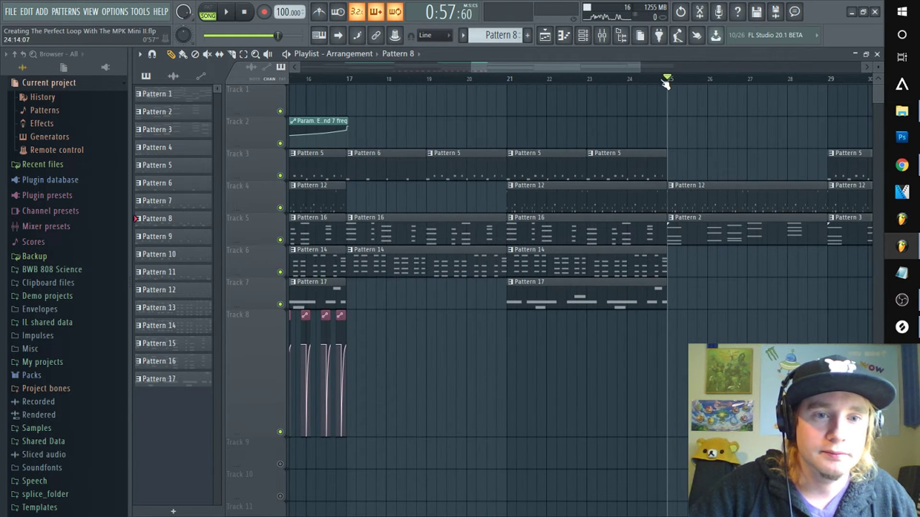
{"action": "left_click_drag", "start_coordinate": [665, 82], "coordinate": [816, 137]}
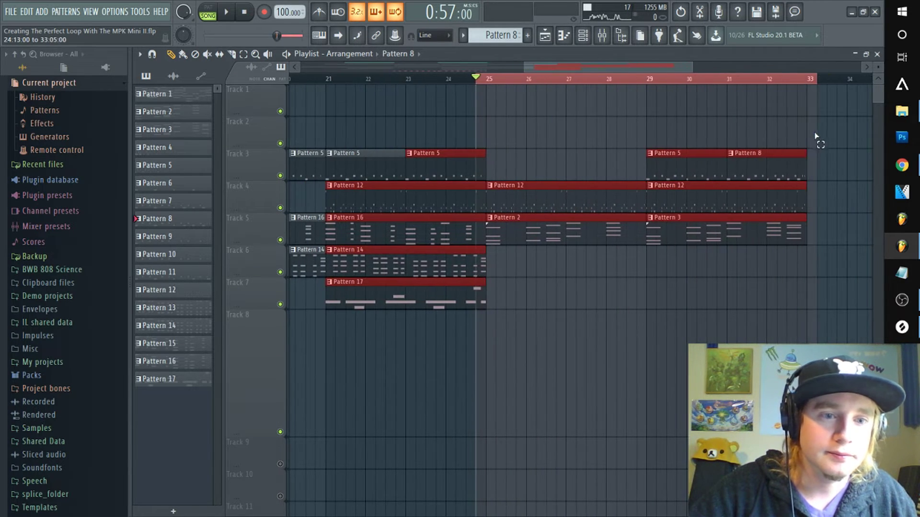
Insert Fruity Parametric EQ 2 into slot 6 of the FPC master mixer track and load the 20Hz + 18kHz cut preset
{"action": "left_click", "coordinate": [602, 38]}
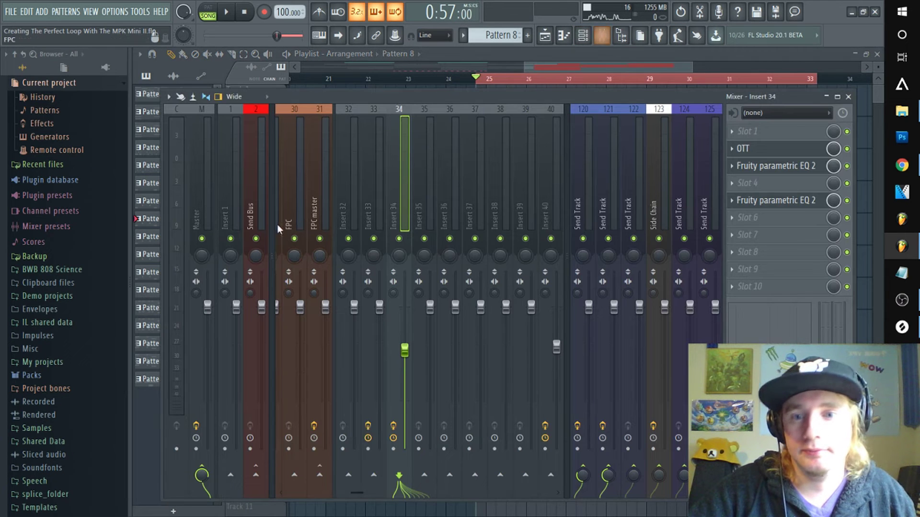
{"action": "left_click", "coordinate": [317, 182]}
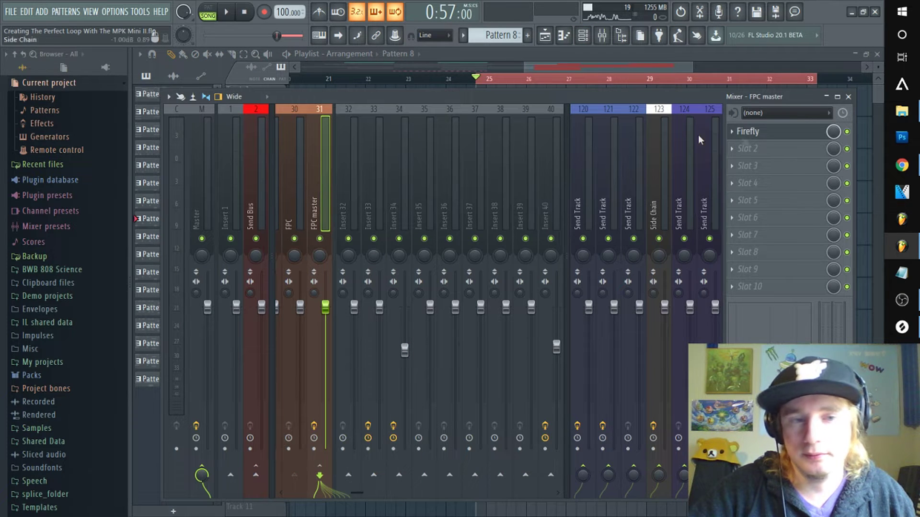
{"action": "left_click", "coordinate": [736, 221]}
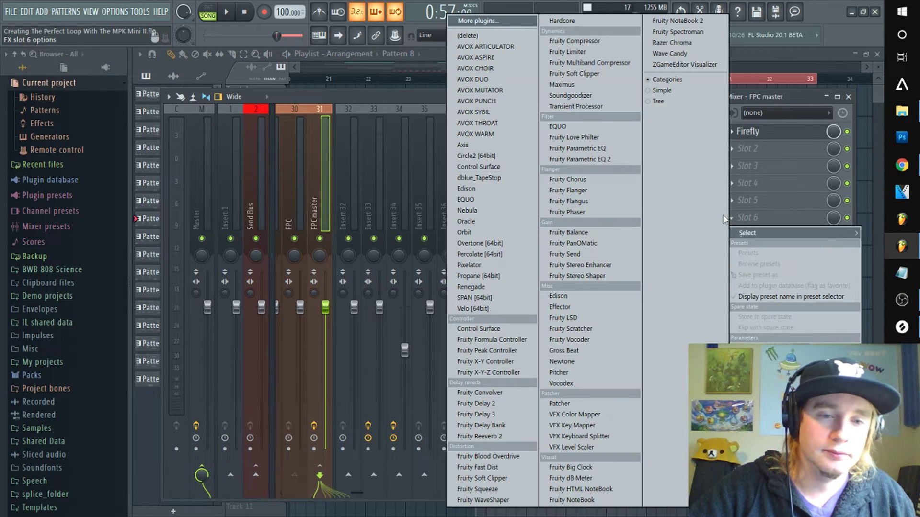
{"action": "left_click", "coordinate": [587, 159]}
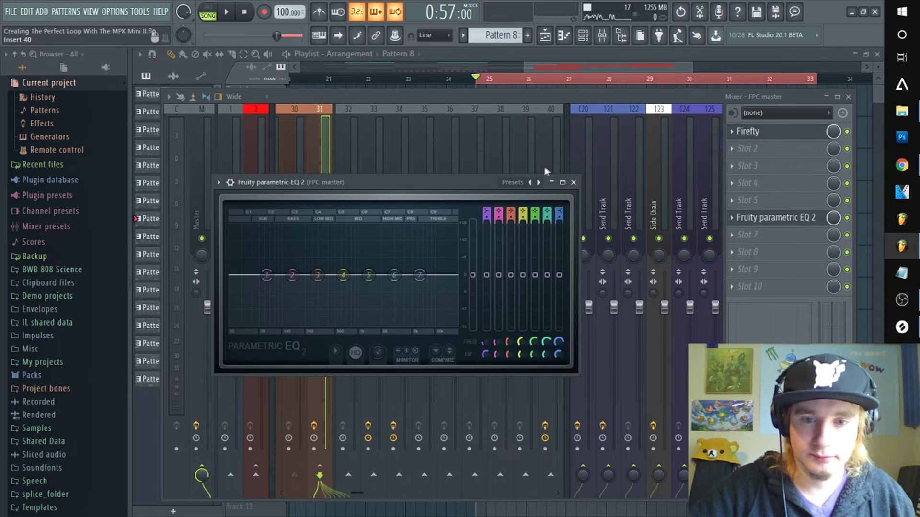
{"action": "left_click", "coordinate": [539, 183]}
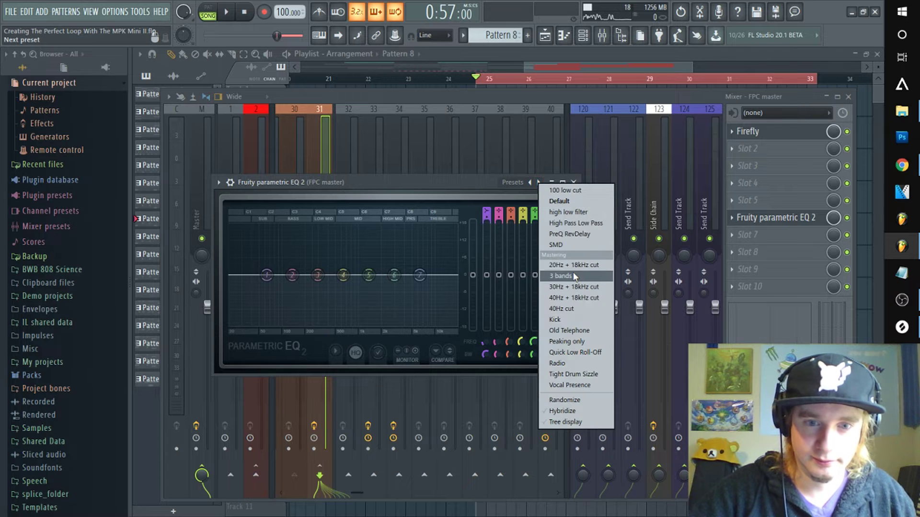
{"action": "left_click", "coordinate": [571, 265]}
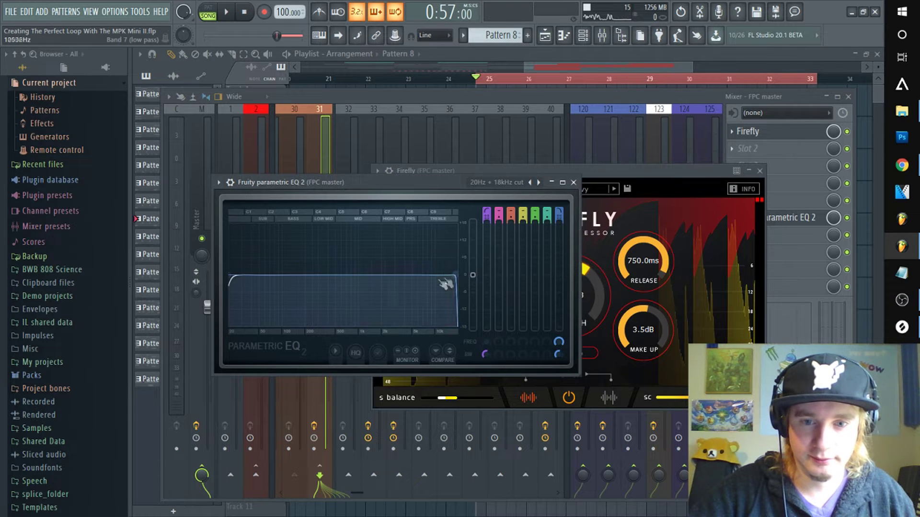
During playback, lower the EQ's band 7 low-pass cutoff to about 500 Hz and give it a slight resonance peak
{"action": "key", "text": "space"}
{"action": "left_click_drag", "start_coordinate": [455, 276], "coordinate": [379, 276]}
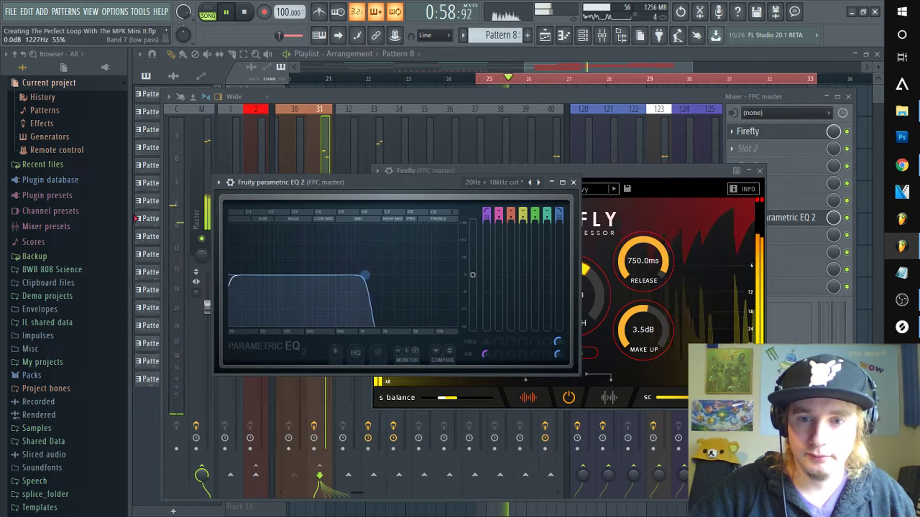
{"action": "left_click_drag", "start_coordinate": [372, 275], "coordinate": [336, 275]}
{"action": "scroll", "coordinate": [425, 274], "scroll_direction": "down", "scroll_amount": 3}
{"action": "key", "text": "space"}
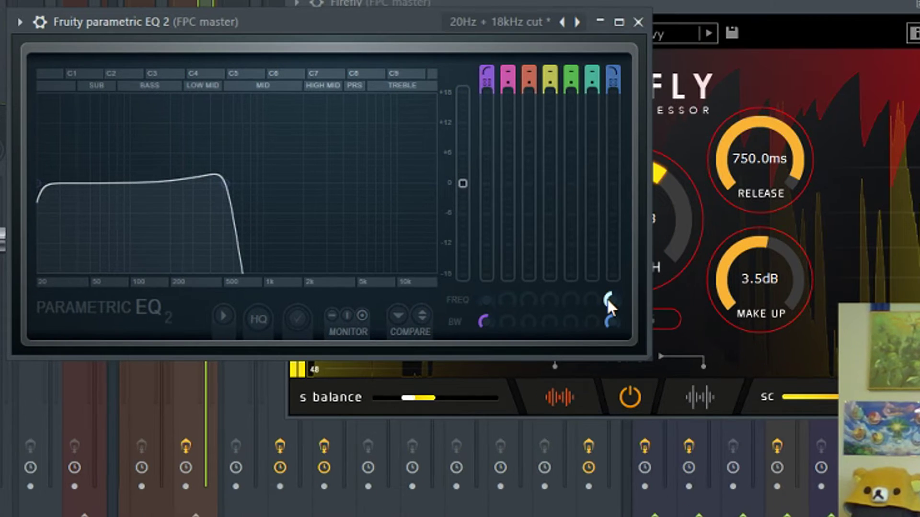
Create an automation clip for the FPC master EQ's band 7 frequency and copy the value of the clip's first point
{"action": "right_click", "coordinate": [600, 306]}
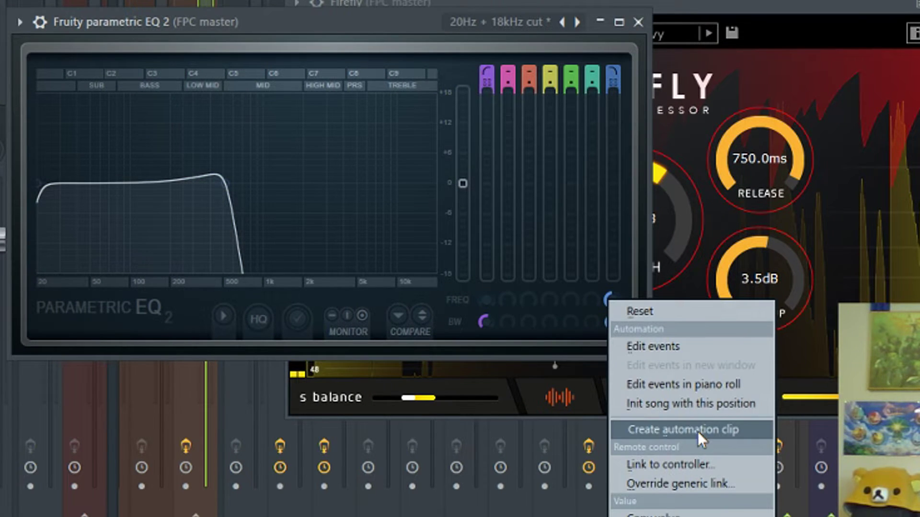
{"action": "left_click", "coordinate": [698, 430]}
{"action": "left_click", "coordinate": [544, 68]}
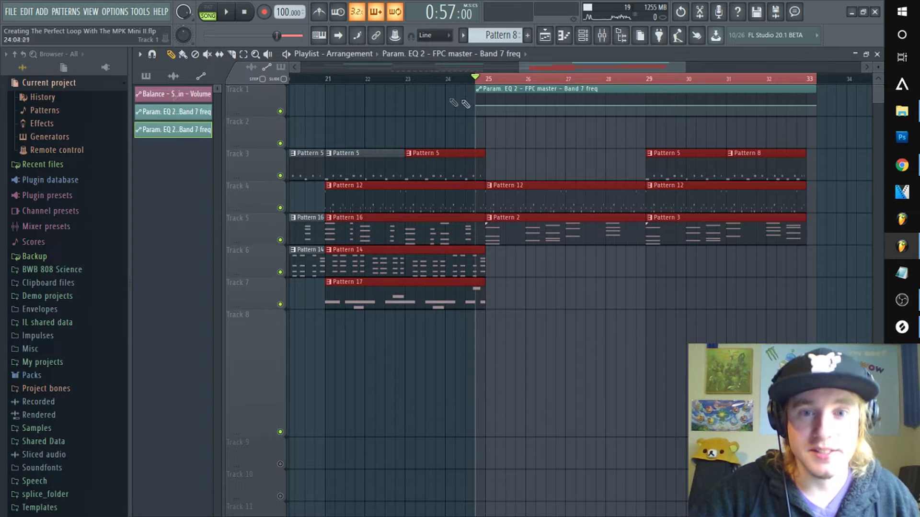
{"action": "right_click", "coordinate": [478, 107]}
{"action": "left_click", "coordinate": [496, 300]}
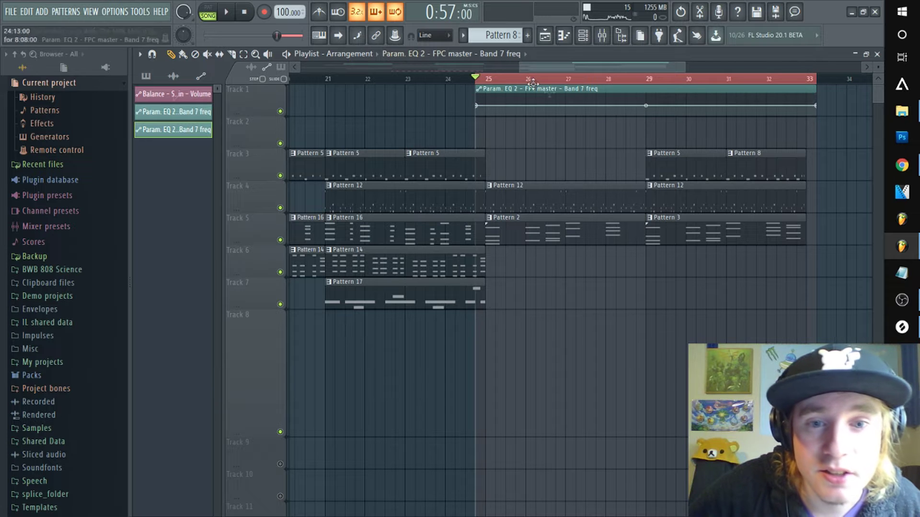
Audition the transition into bar 25 with the drum filter applied
{"action": "scroll", "coordinate": [472, 85], "scroll_direction": "down", "scroll_amount": 4}
{"action": "key", "text": "space"}
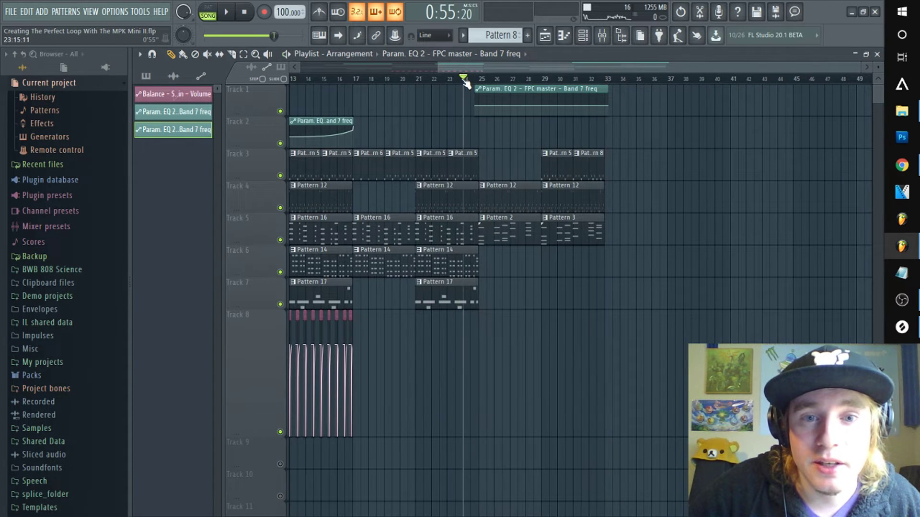
{"action": "scroll", "coordinate": [474, 88], "scroll_direction": "up", "scroll_amount": 4}
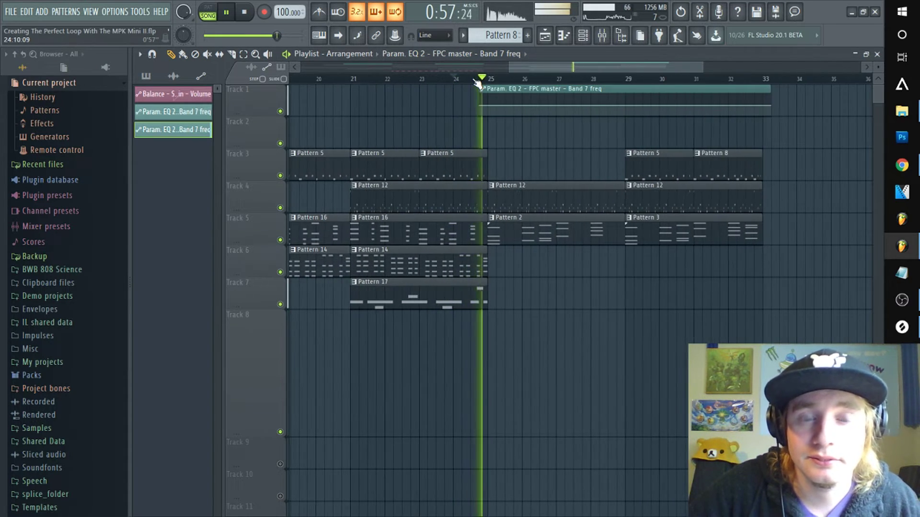
{"action": "key", "text": "space"}
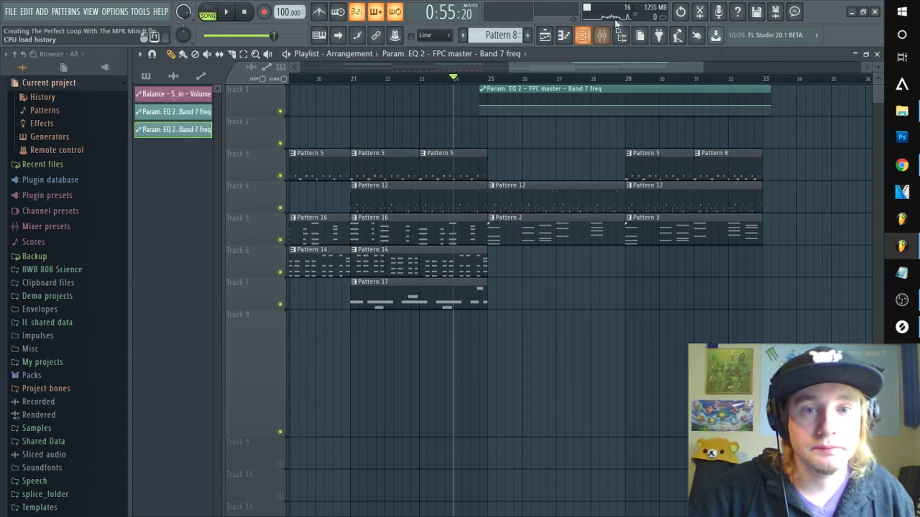
Add a control point at bar 25 in the band 7 frequency clip and paste the copied 47% value into it
{"action": "scroll", "coordinate": [486, 81], "scroll_direction": "up", "scroll_amount": 5, "text": "ctrl"}
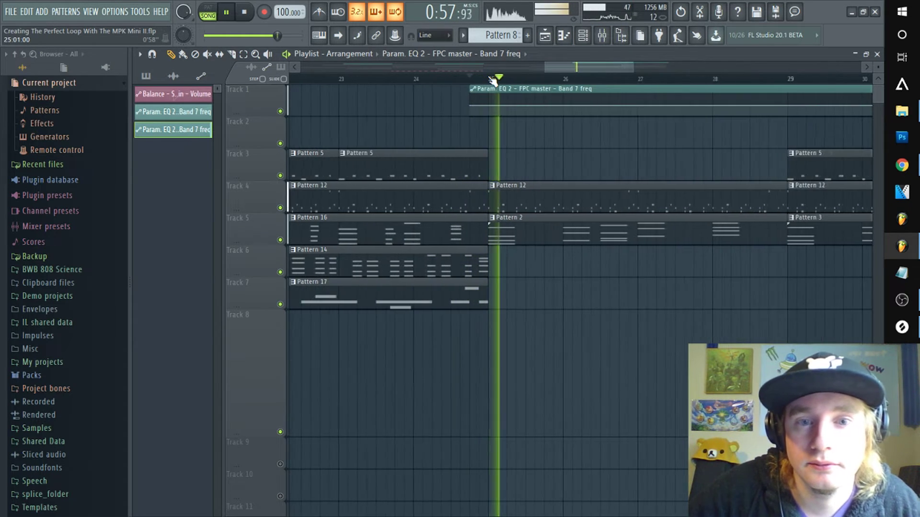
{"action": "left_click", "coordinate": [488, 105]}
{"action": "right_click", "coordinate": [488, 105]}
{"action": "left_click", "coordinate": [507, 302]}
{"action": "right_click", "coordinate": [489, 106]}
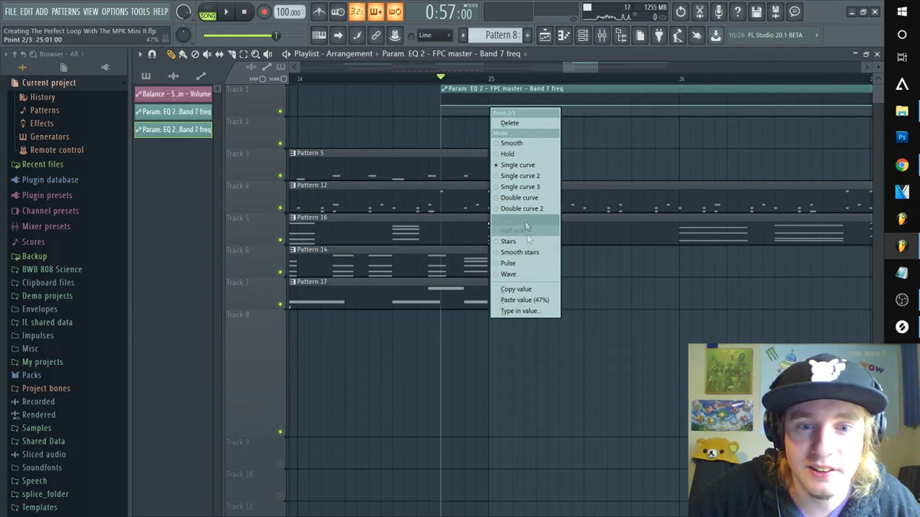
{"action": "left_click", "coordinate": [537, 301]}
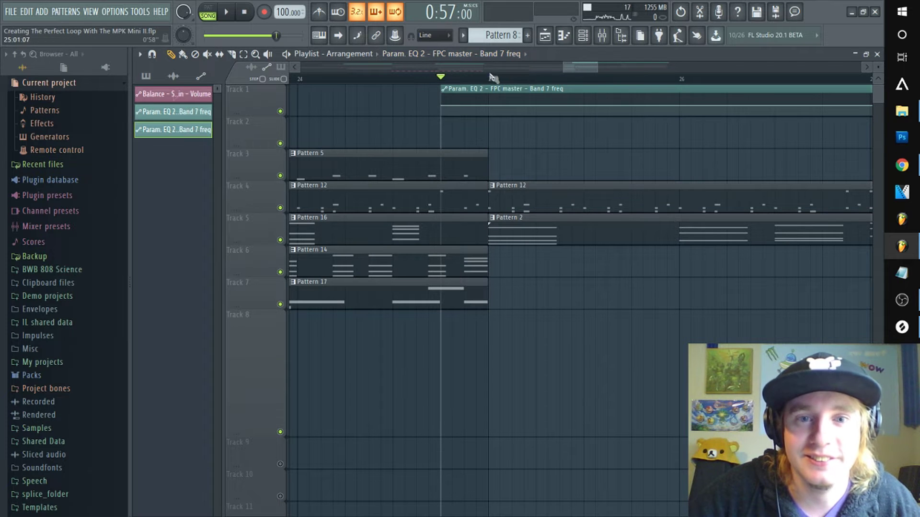
Add a raised control point at bar 29 and straighten the filter's rise between bars 25 and 29
{"action": "key", "text": "space"}
{"action": "left_click_drag", "start_coordinate": [590, 66], "coordinate": [618, 68]}
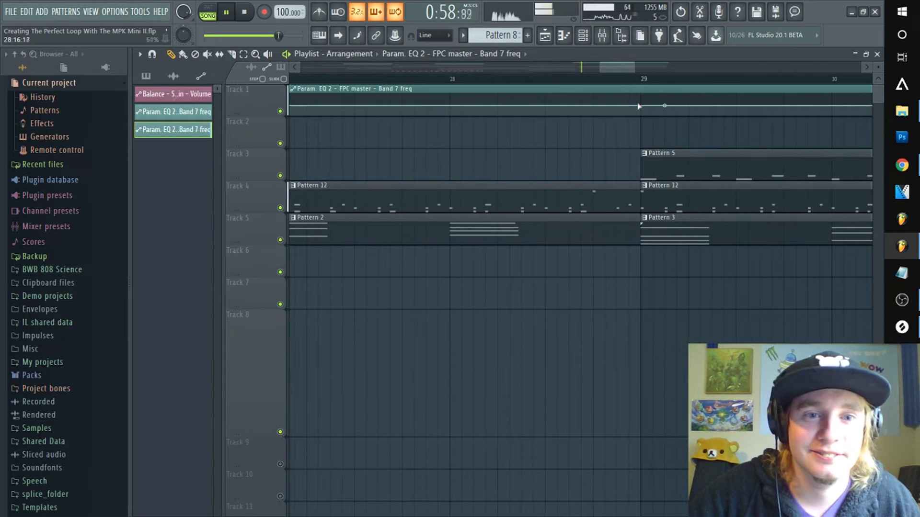
{"action": "left_click_drag", "start_coordinate": [639, 101], "coordinate": [597, 68]}
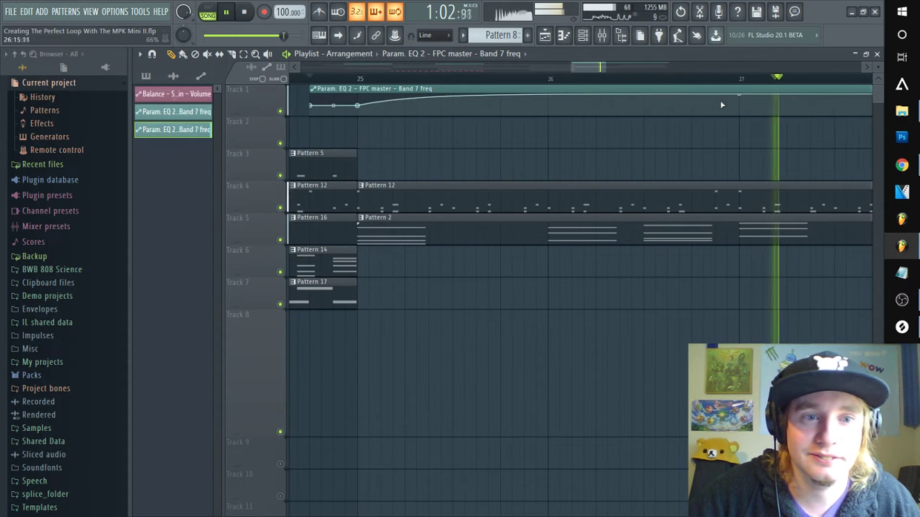
{"action": "left_click_drag", "start_coordinate": [739, 95], "coordinate": [739, 100]}
Add a second control point at bar 29 that drops the filter, pasting the copied 47% value into it
{"action": "left_click", "coordinate": [345, 79]}
{"action": "left_click_drag", "start_coordinate": [588, 66], "coordinate": [625, 67]}
{"action": "left_click_drag", "start_coordinate": [508, 103], "coordinate": [506, 103]}
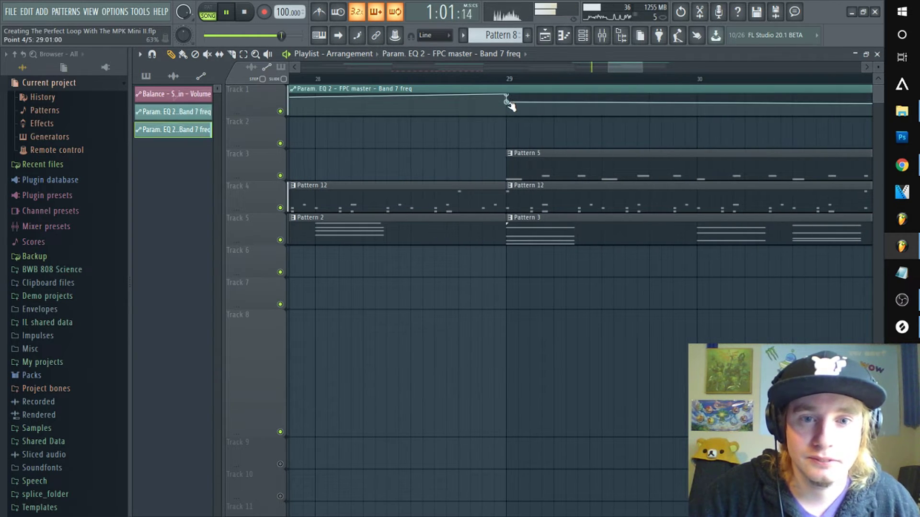
{"action": "right_click", "coordinate": [507, 103]}
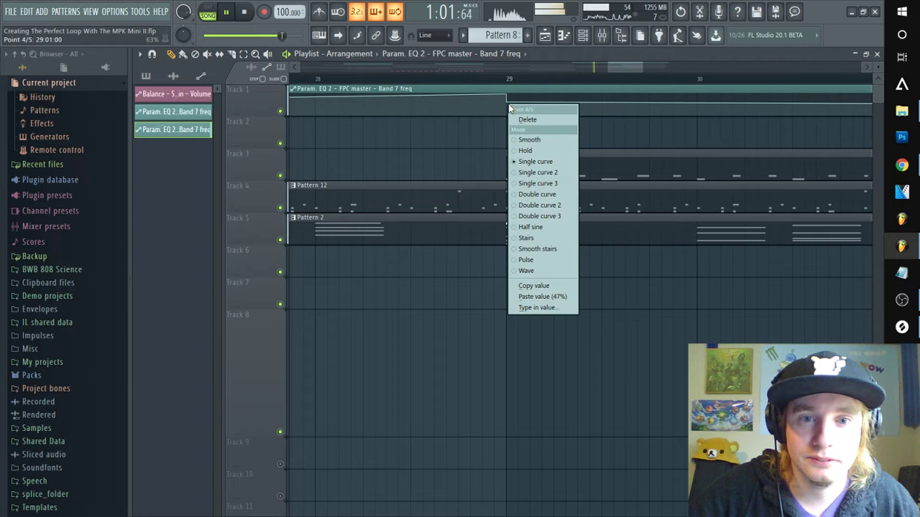
{"action": "left_click", "coordinate": [558, 297]}
Add a raised control point at bar 33 followed by a drop at the same position to the copied 47% value
{"action": "left_click_drag", "start_coordinate": [619, 68], "coordinate": [661, 61]}
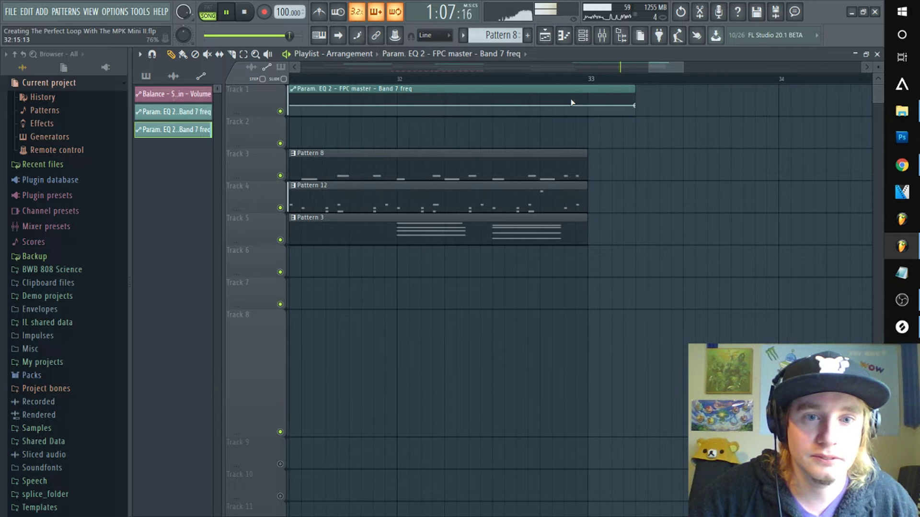
{"action": "left_click_drag", "start_coordinate": [589, 101], "coordinate": [593, 92]}
{"action": "right_click", "coordinate": [589, 109]}
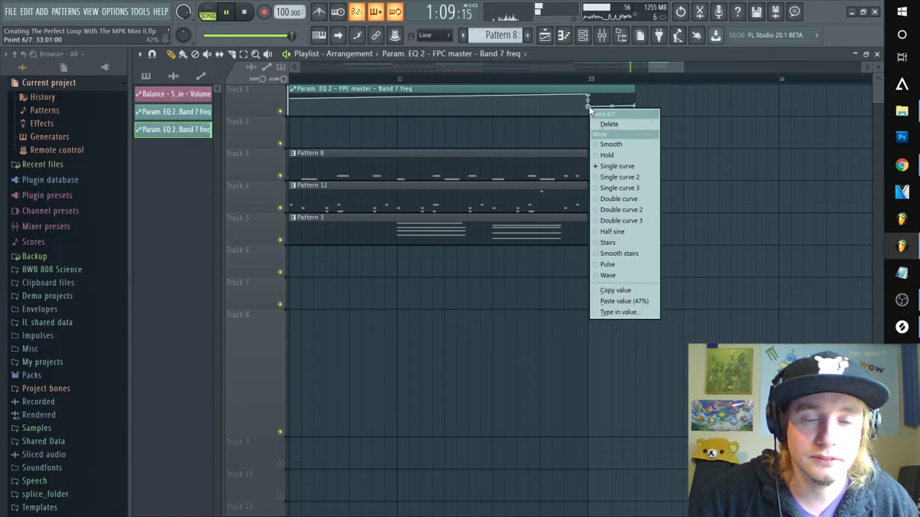
{"action": "left_click", "coordinate": [626, 301]}
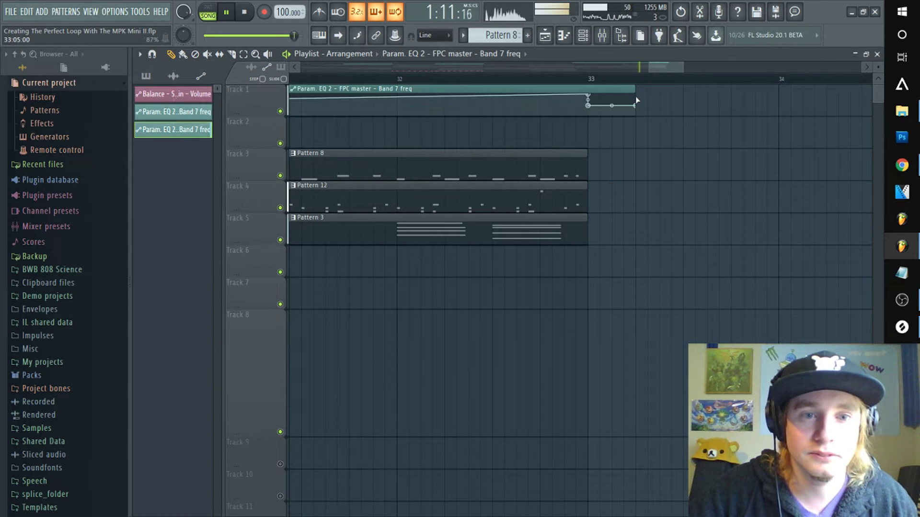
Pull the automation clip's end point back to 33:02:00 and paste the copied 47% value into it
{"action": "left_click_drag", "start_coordinate": [635, 109], "coordinate": [598, 106]}
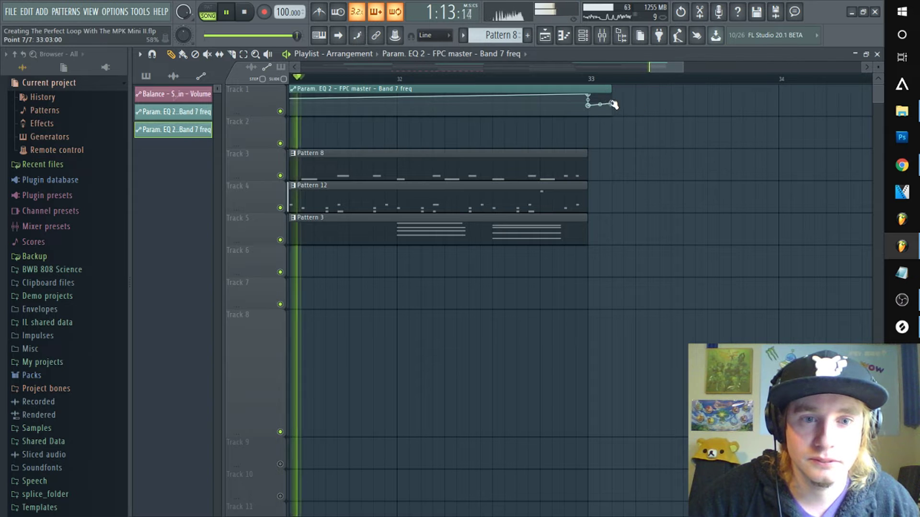
{"action": "right_click", "coordinate": [600, 106]}
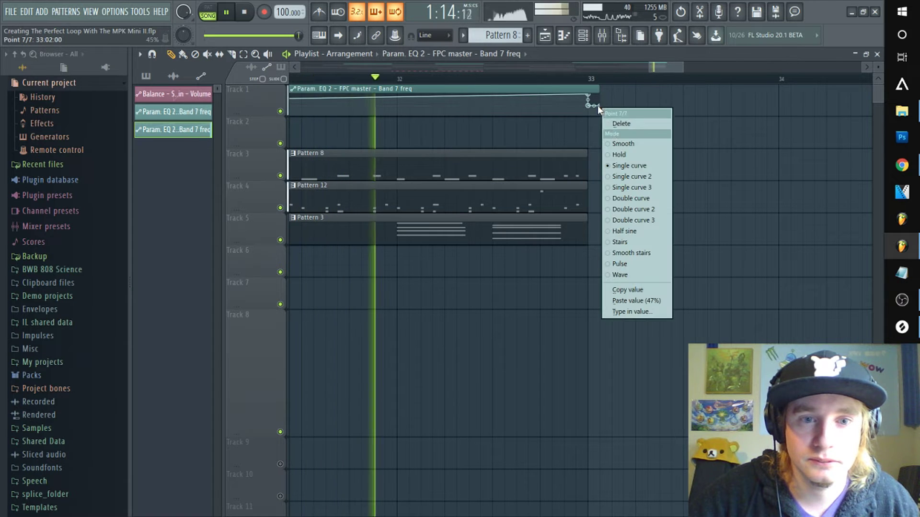
{"action": "left_click", "coordinate": [651, 301]}
Add a control point at 24:16:00 and paste the 47% value into it and the clip's first point at 24:13:00
{"action": "left_click_drag", "start_coordinate": [659, 70], "coordinate": [573, 64]}
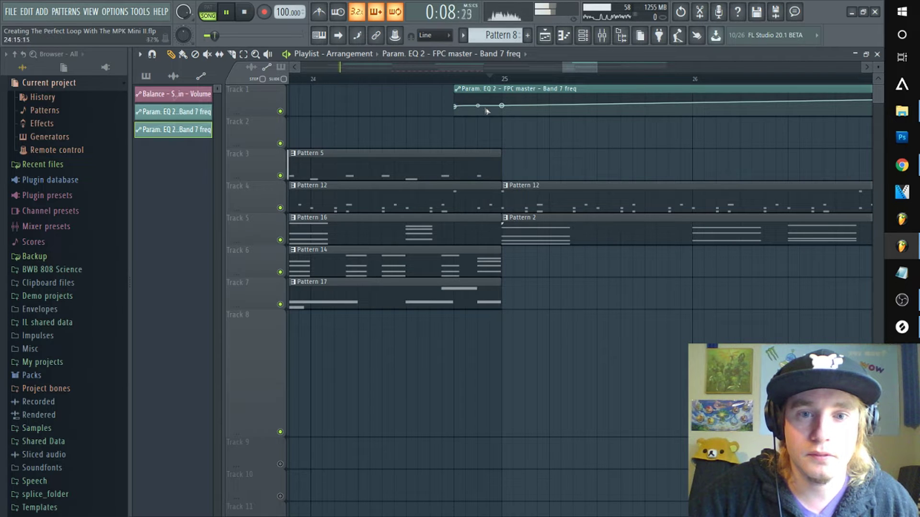
{"action": "right_click", "coordinate": [455, 107]}
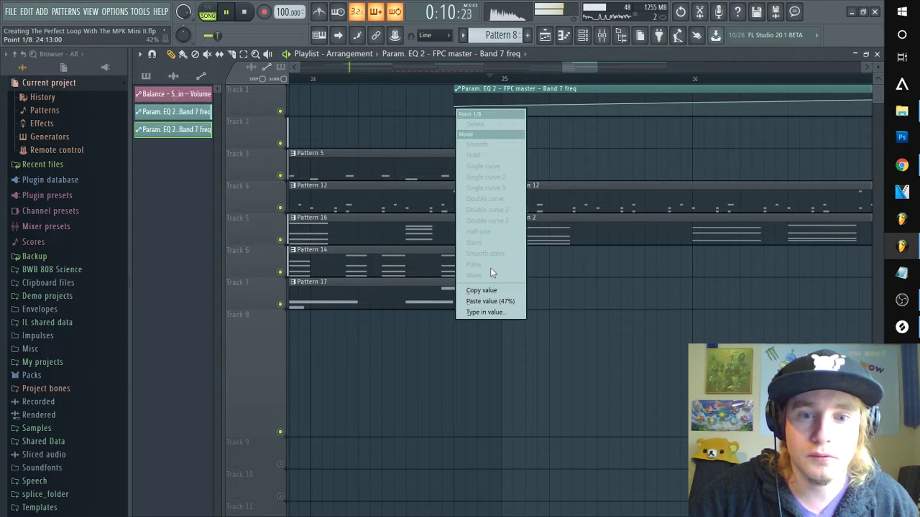
{"action": "left_click", "coordinate": [570, 68]}
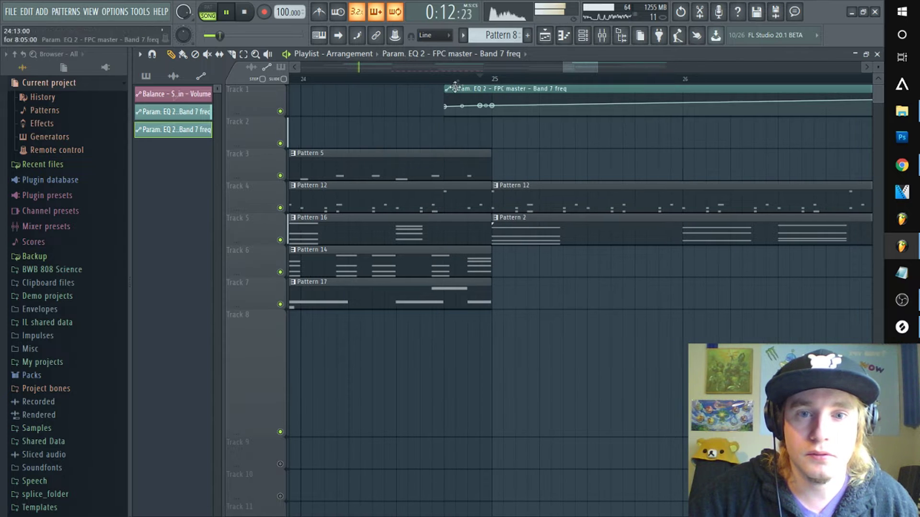
{"action": "right_click", "coordinate": [477, 108]}
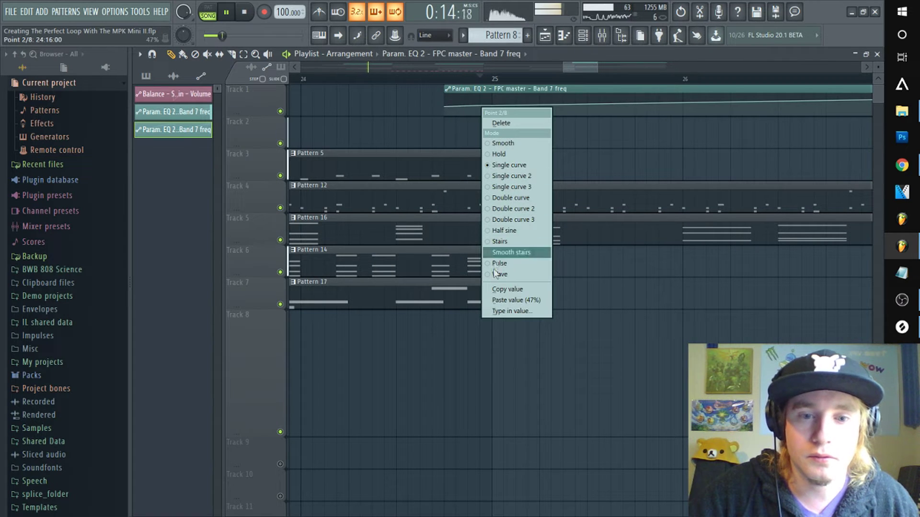
{"action": "left_click", "coordinate": [500, 300]}
{"action": "right_click", "coordinate": [447, 105]}
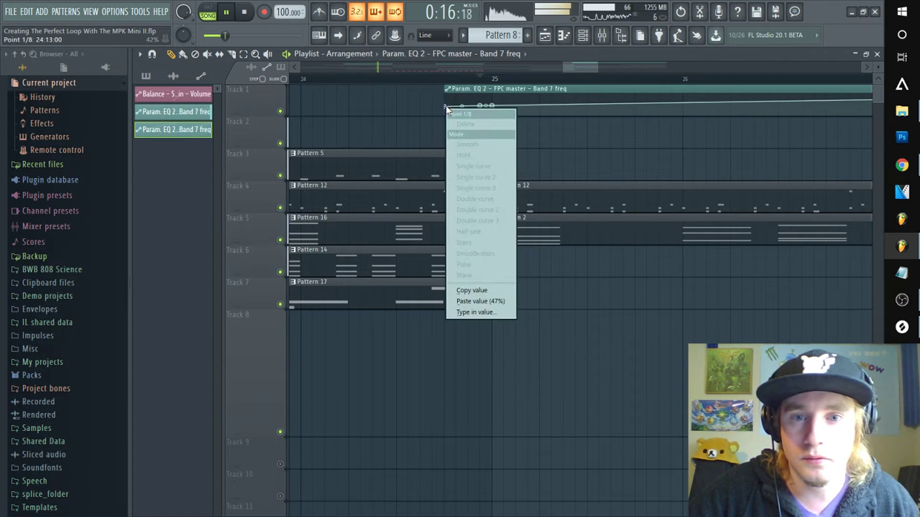
{"action": "left_click", "coordinate": [479, 299]}
Create an automation clip for the mix level of Fruity parametric EQ 2 on the FPC master mixer track, spanning the filter automation's time range
{"action": "key", "text": "space"}
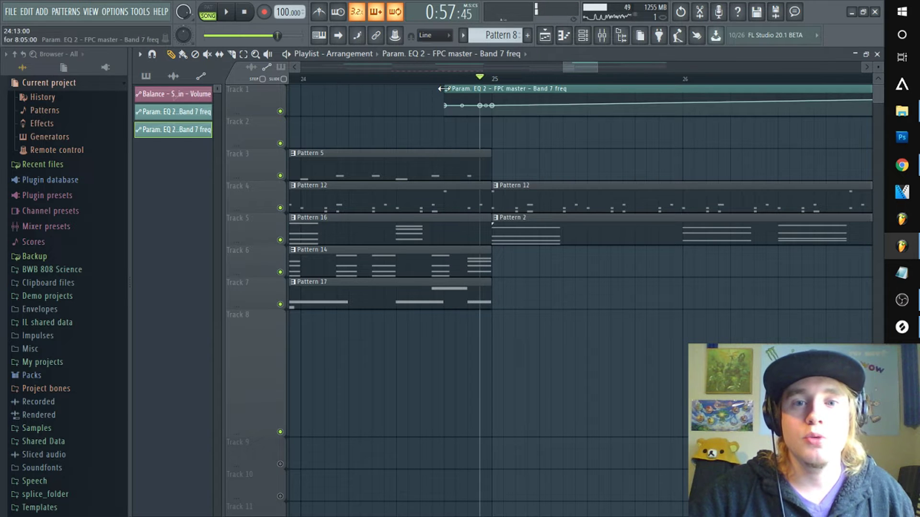
{"action": "left_click_drag", "start_coordinate": [439, 85], "coordinate": [695, 135]}
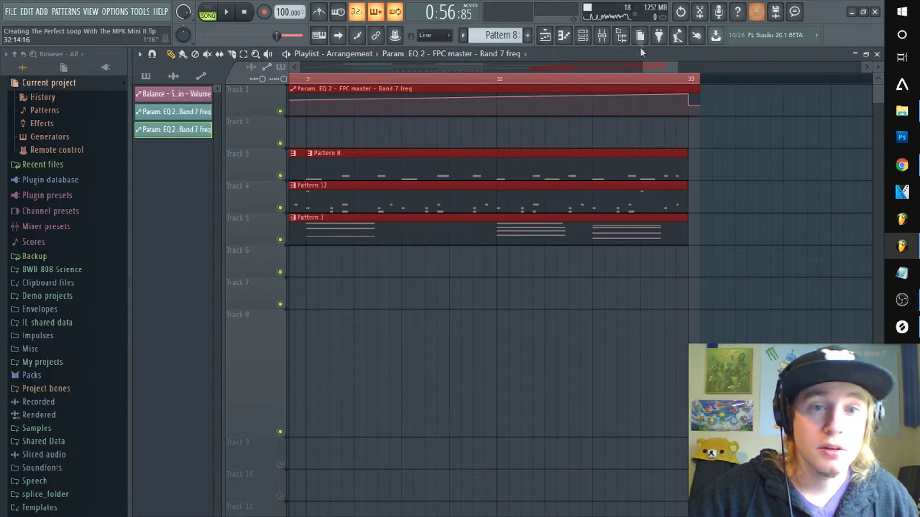
{"action": "left_click", "coordinate": [599, 36]}
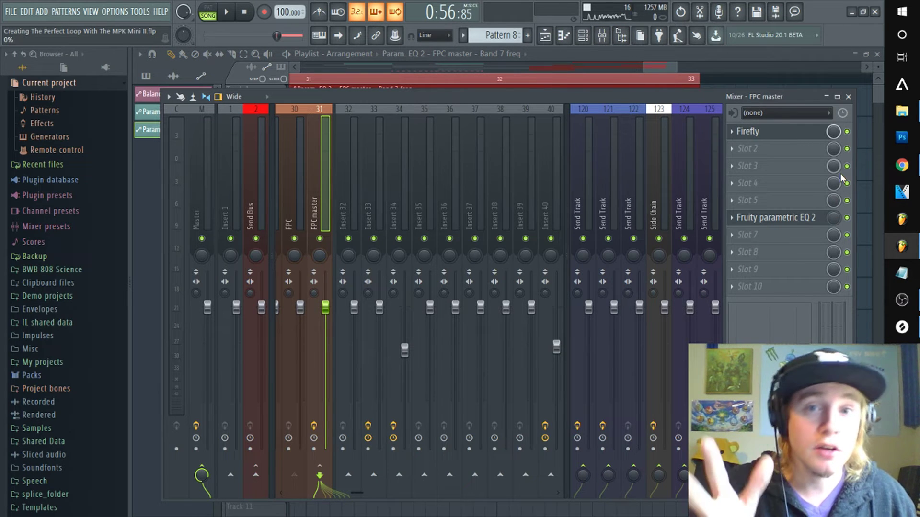
{"action": "right_click", "coordinate": [833, 219]}
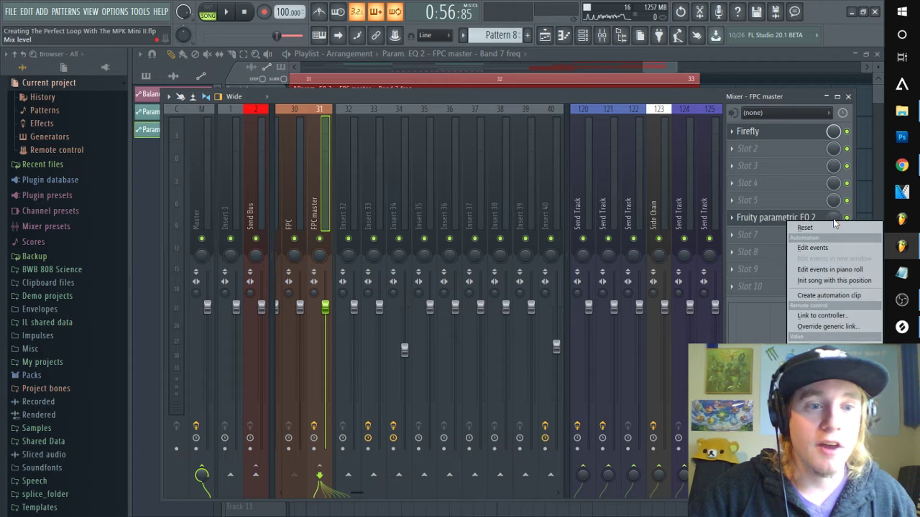
{"action": "left_click", "coordinate": [813, 296]}
Add control points to the Mix level clip so it jumps up at bar 25 and drops back down at bar 33
{"action": "left_click_drag", "start_coordinate": [597, 67], "coordinate": [592, 69]}
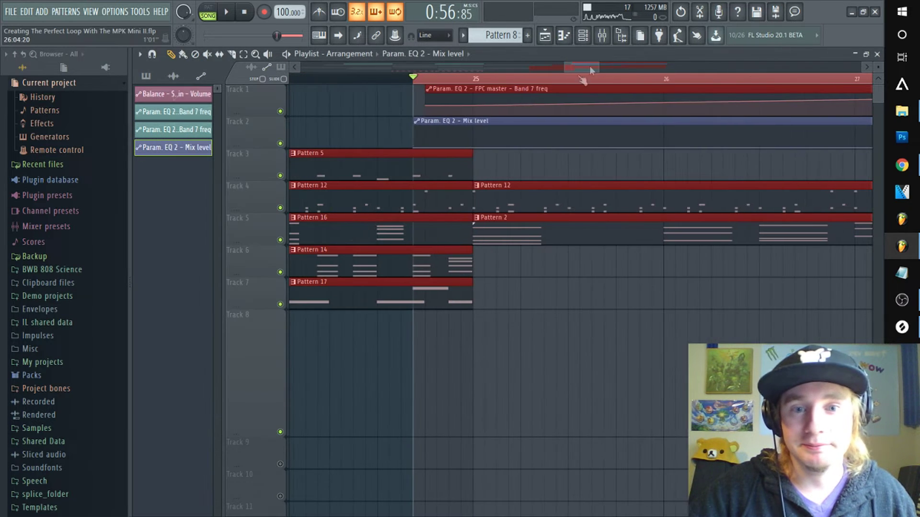
{"action": "left_click_drag", "start_coordinate": [476, 142], "coordinate": [476, 124]}
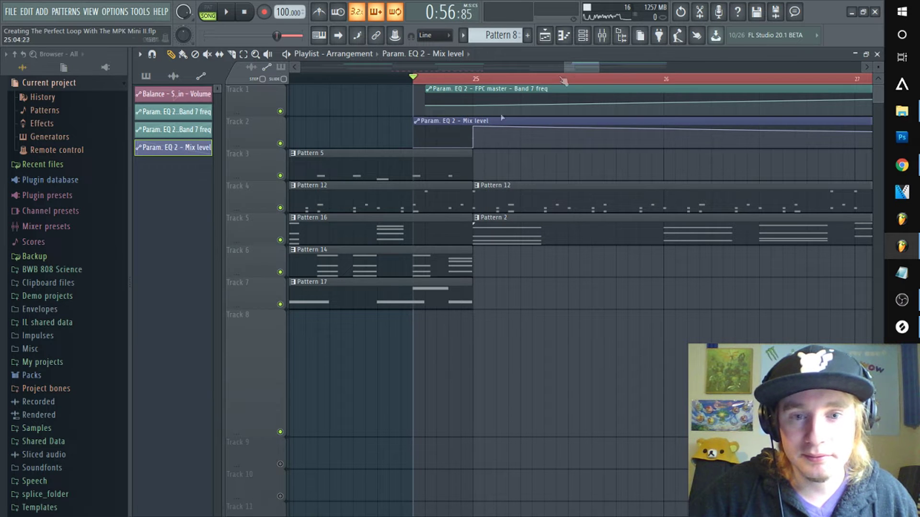
{"action": "left_click_drag", "start_coordinate": [581, 67], "coordinate": [664, 77]}
{"action": "scroll", "coordinate": [665, 76], "scroll_direction": "up", "scroll_amount": 3}
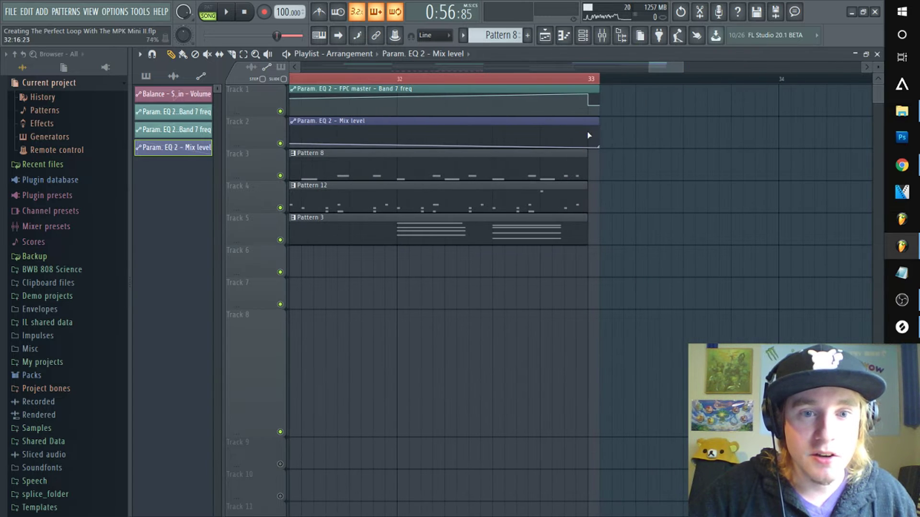
{"action": "left_click_drag", "start_coordinate": [590, 145], "coordinate": [591, 124]}
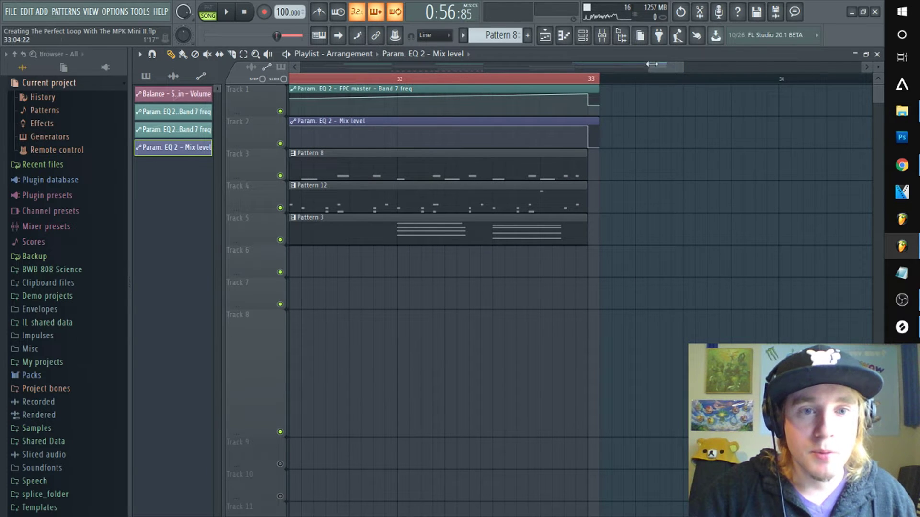
Play the arrangement from bar 24 to bar 33 to check the filter and mix level automation
{"action": "scroll", "coordinate": [659, 81], "scroll_direction": "down", "scroll_amount": 3}
{"action": "left_click_drag", "start_coordinate": [656, 65], "coordinate": [556, 65]}
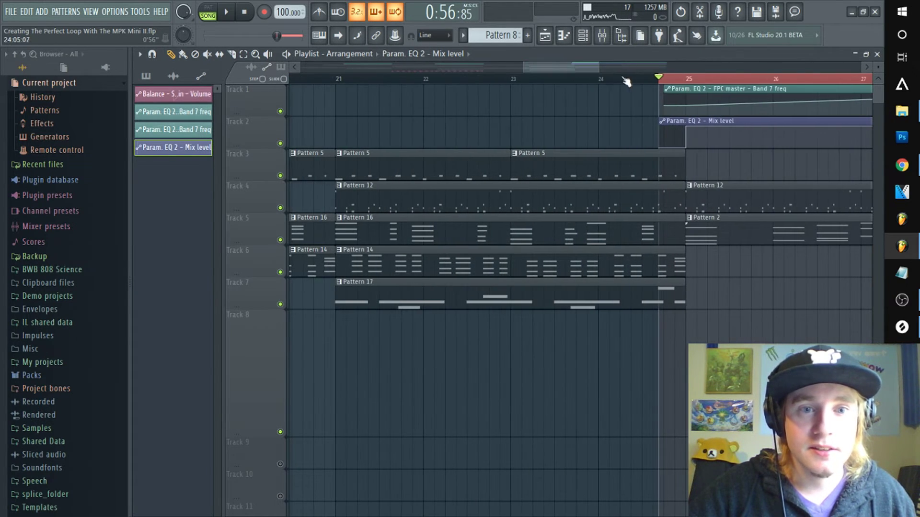
{"action": "left_click", "coordinate": [602, 85]}
{"action": "key", "text": "space"}
{"action": "scroll", "coordinate": [605, 87], "scroll_direction": "down", "scroll_amount": 3}
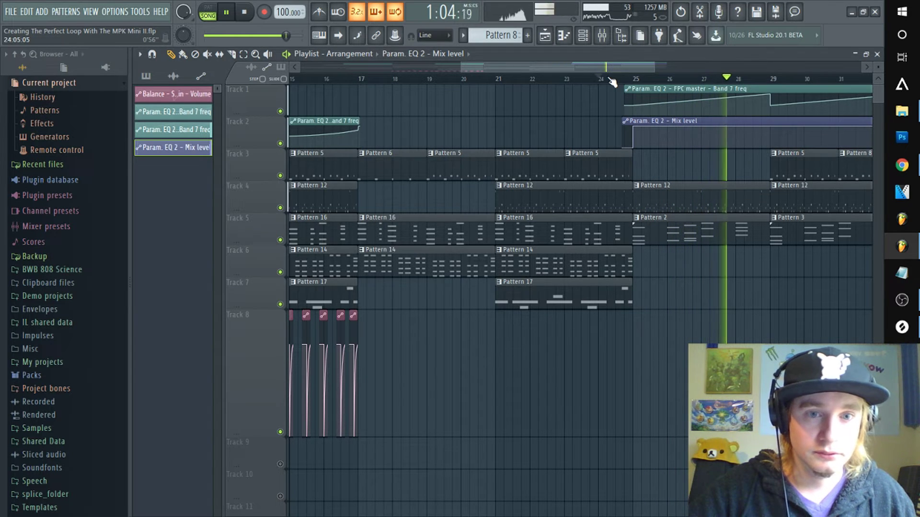
{"action": "scroll", "coordinate": [612, 83], "scroll_direction": "down", "scroll_amount": 2}
{"action": "scroll", "coordinate": [612, 82], "scroll_direction": "down", "scroll_amount": 1}
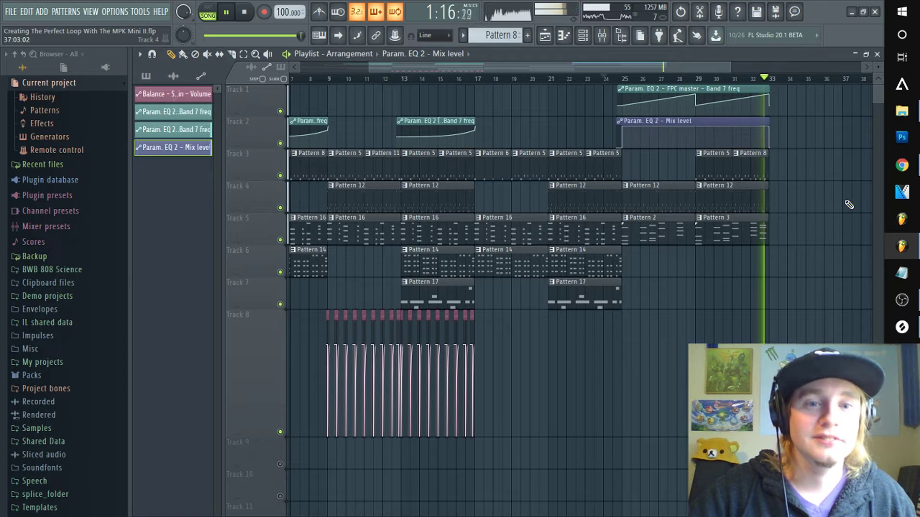
{"action": "key", "text": "space"}
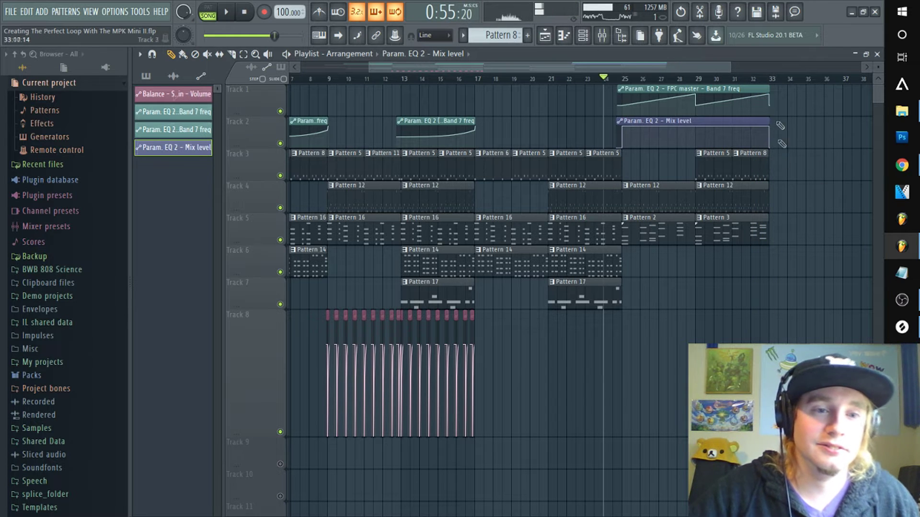
Copy all patterns, volume clips and the filter clip of the bar 13 to 17 section to bar 33, then play the transition
{"action": "scroll", "coordinate": [769, 83], "scroll_direction": "up", "scroll_amount": 5}
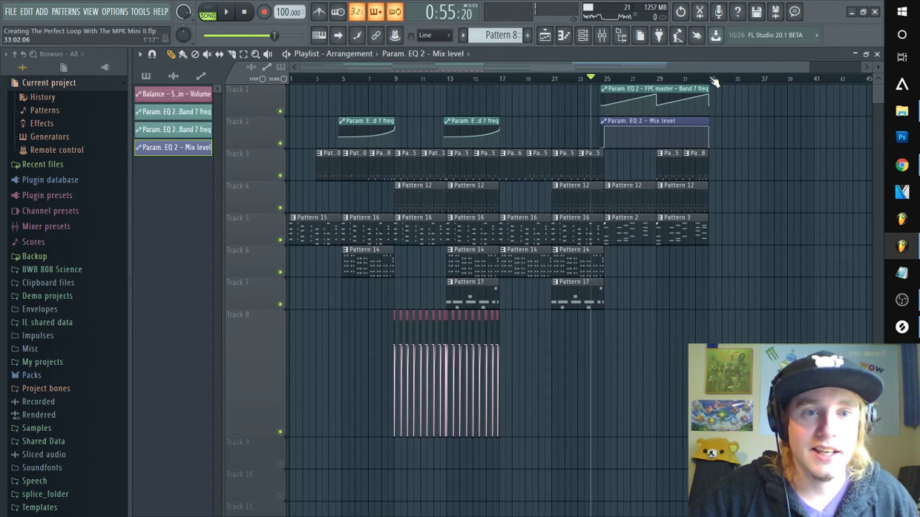
{"action": "scroll", "coordinate": [704, 86], "scroll_direction": "up", "scroll_amount": 3}
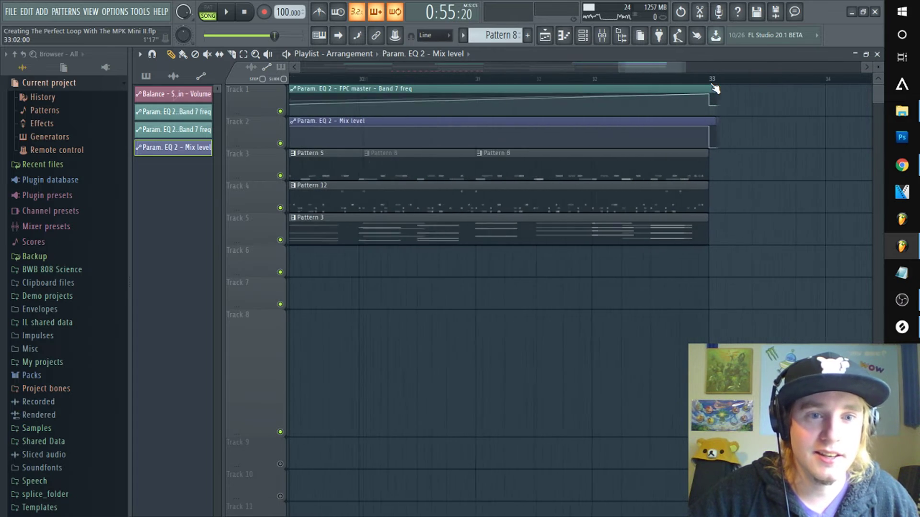
{"action": "scroll", "coordinate": [654, 82], "scroll_direction": "down", "scroll_amount": 7}
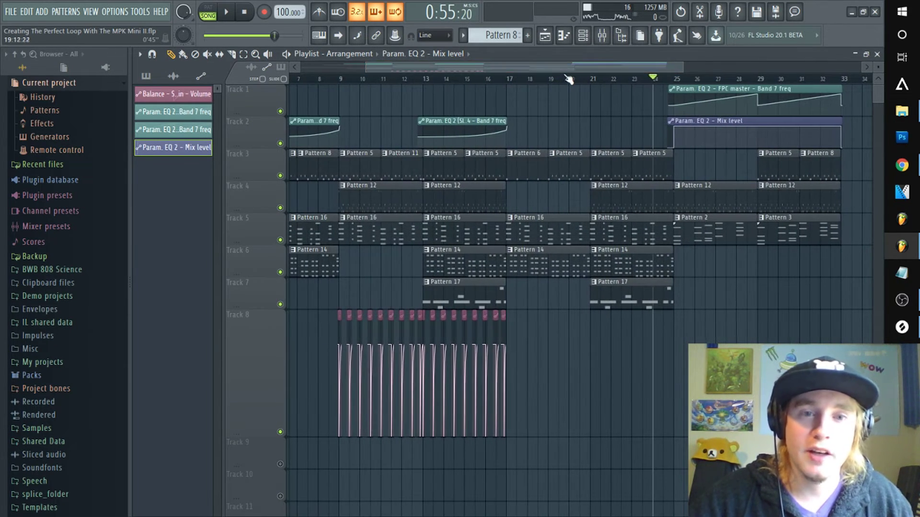
{"action": "left_click_drag", "start_coordinate": [564, 71], "coordinate": [493, 92]}
{"action": "left_click_drag", "start_coordinate": [549, 99], "coordinate": [624, 435]}
{"action": "left_click_drag", "start_coordinate": [678, 101], "coordinate": [468, 410]}
{"action": "left_click_drag", "start_coordinate": [492, 123], "coordinate": [517, 101]}
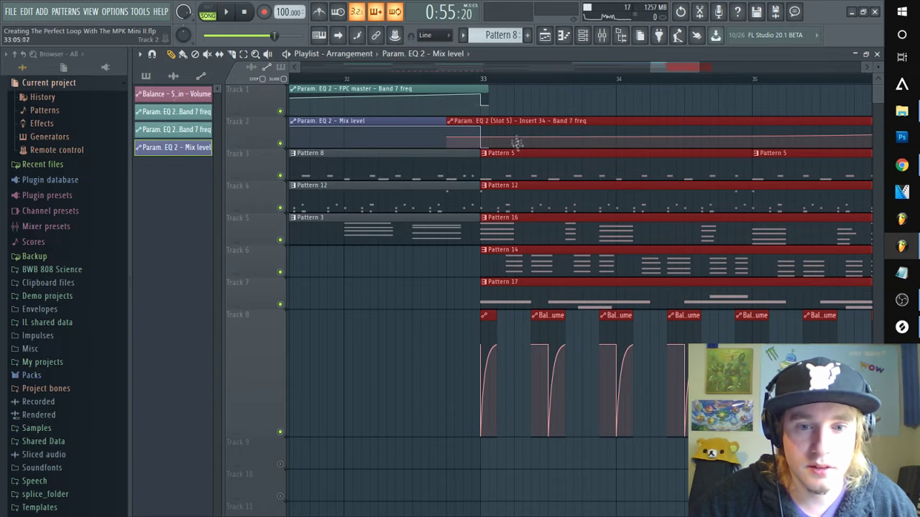
{"action": "scroll", "coordinate": [525, 84], "scroll_direction": "down", "scroll_amount": 5}
{"action": "key", "text": "space"}
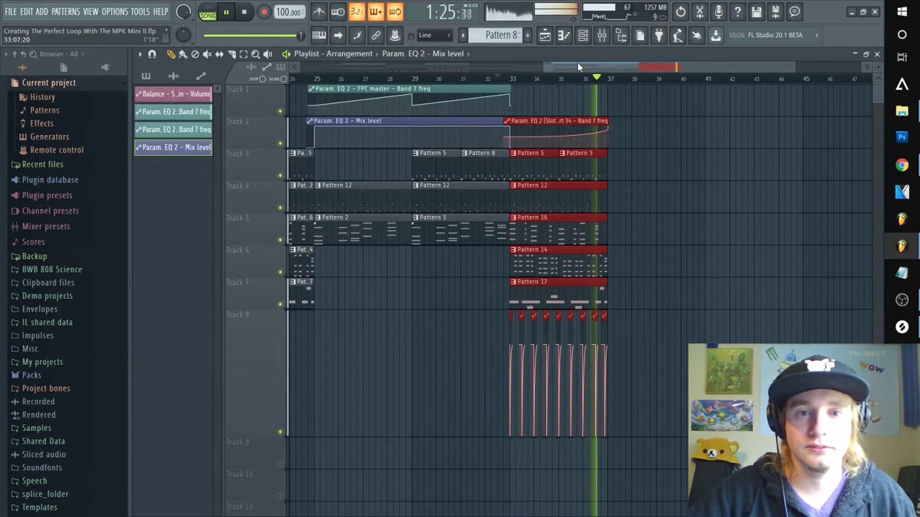
{"action": "key", "text": "space"}
Duplicate the patterns and volume clips of bars 33 to 37 into bars 37 to 41, leaving out the filter clip
{"action": "left_click_drag", "start_coordinate": [633, 151], "coordinate": [511, 435]}
{"action": "key", "text": "ctrl+b"}
{"action": "key", "text": "space"}
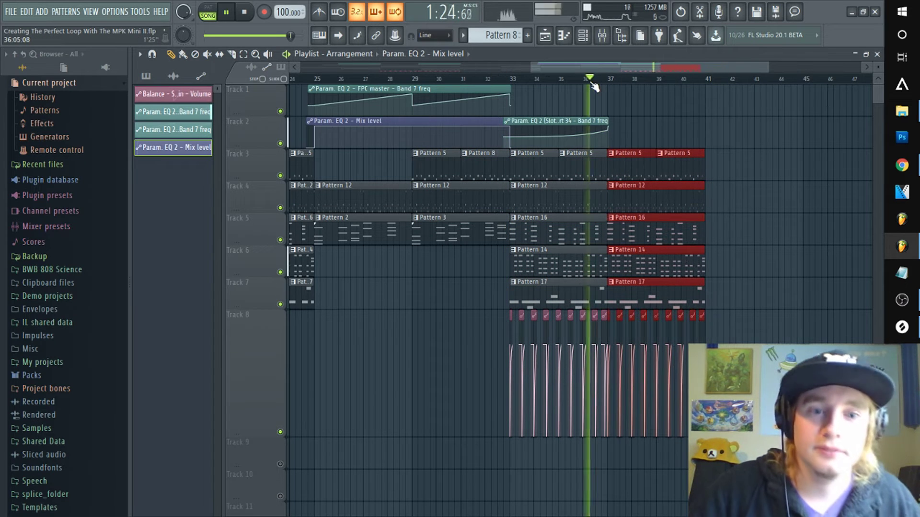
Copy the FPC master filter automation clip, cut it down to one four-bar rise, and place it on Track 1 from bar 33 to 37
{"action": "left_click_drag", "start_coordinate": [423, 91], "coordinate": [813, 97]}
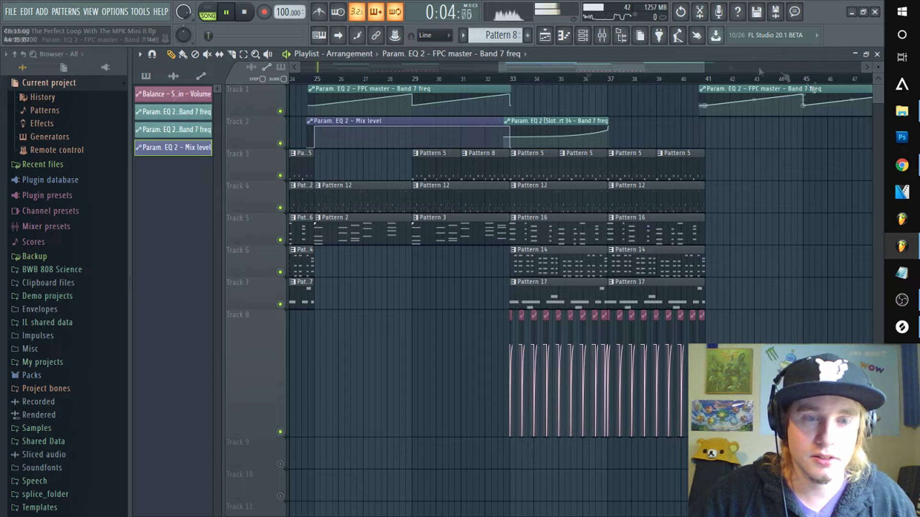
{"action": "scroll", "coordinate": [809, 108], "scroll_direction": "right", "scroll_amount": 5}
{"action": "right_click", "coordinate": [636, 98], "text": "shift"}
{"action": "right_click", "coordinate": [604, 100]}
{"action": "left_click_drag", "start_coordinate": [676, 91], "coordinate": [381, 89]}
{"action": "left_click", "coordinate": [330, 79]}
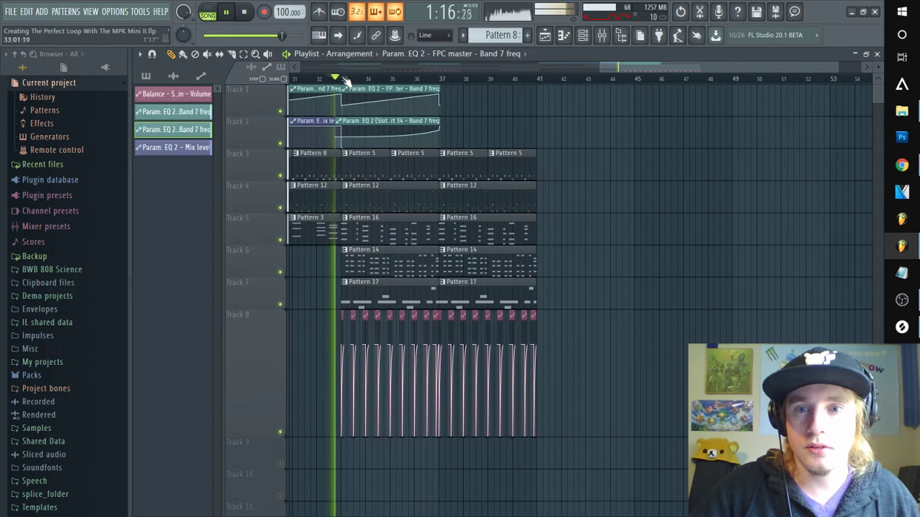
{"action": "scroll", "coordinate": [380, 90], "scroll_direction": "left", "scroll_amount": 5}
{"action": "key", "text": "space"}
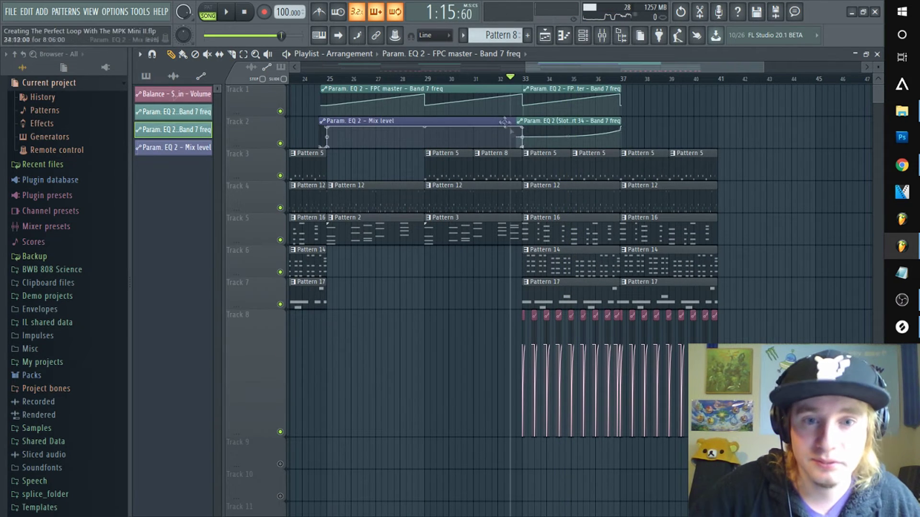
Insert a playlist track to separate the overlapping automation clips, and extend the Mix level clip so its drop falls at bar 37
{"action": "right_click", "coordinate": [254, 118]}
{"action": "left_click", "coordinate": [283, 318]}
{"action": "left_click_drag", "start_coordinate": [478, 151], "coordinate": [656, 122]}
{"action": "left_click_drag", "start_coordinate": [522, 147], "coordinate": [623, 110]}
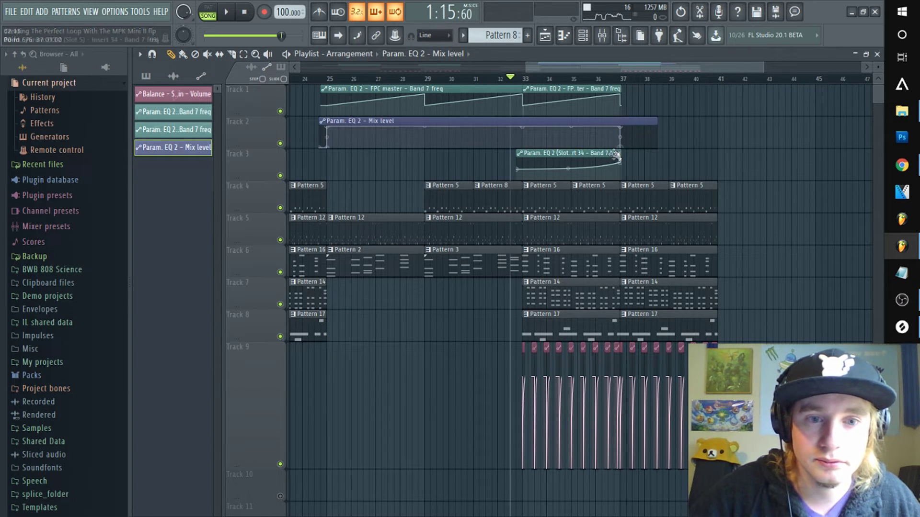
Play the arrangement through the transition at bar 33 to check the extended filter automation
{"action": "left_click", "coordinate": [327, 78]}
{"action": "key", "text": "space"}
{"action": "scroll", "coordinate": [670, 134], "scroll_direction": "down", "scroll_amount": 4}
{"action": "left_click", "coordinate": [592, 78]}
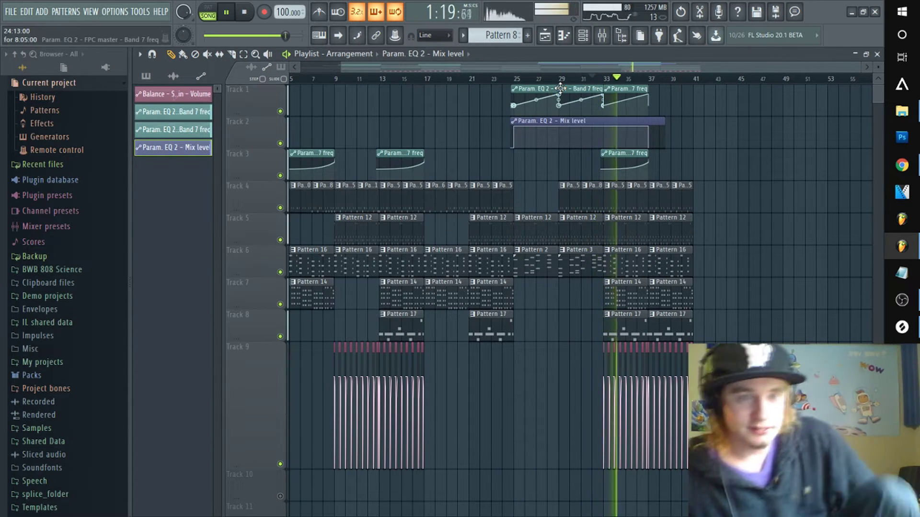
{"action": "left_click", "coordinate": [592, 78]}
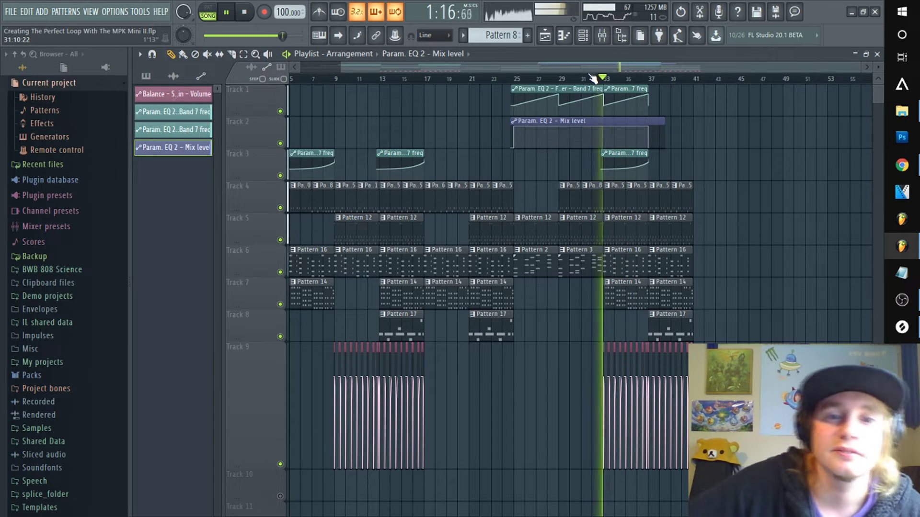
Lower the Insert 40 mixer fader slightly and replay the transition into bar 33
{"action": "key", "text": "F9"}
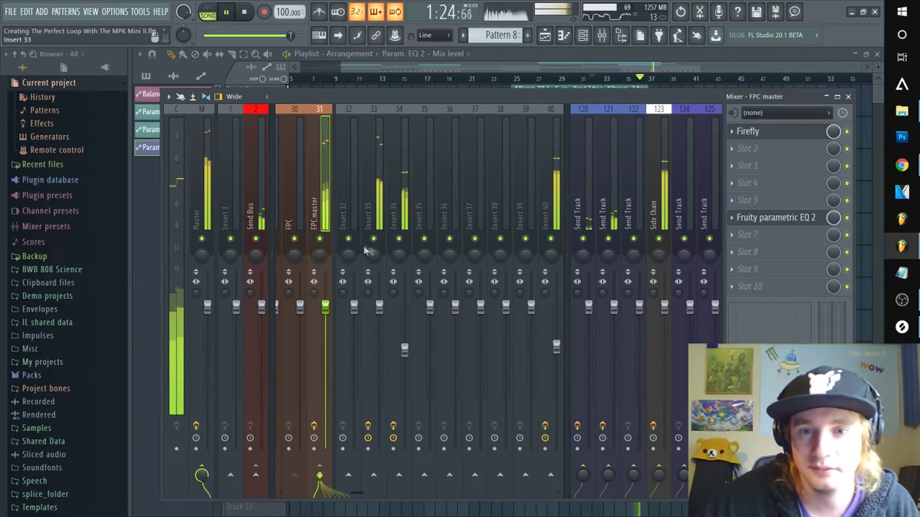
{"action": "left_click_drag", "start_coordinate": [557, 347], "coordinate": [556, 356]}
{"action": "left_click", "coordinate": [593, 78]}
{"action": "scroll", "coordinate": [640, 79], "scroll_direction": "up", "scroll_amount": 3}
{"action": "key", "text": "F9"}
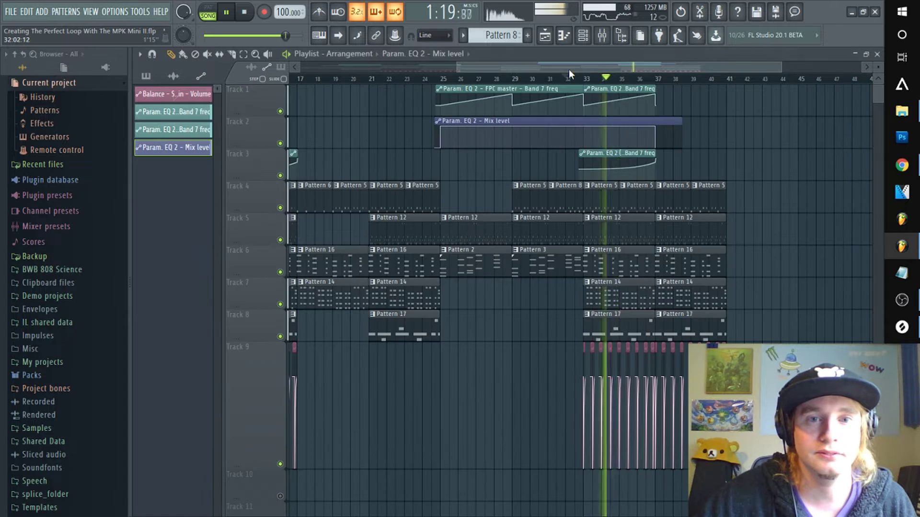
Build an outro by placing Pattern 16 at bars 41 and 45 on Track 6 and continuing the Track 4 drum patterns to bar 47
{"action": "scroll", "coordinate": [581, 81], "scroll_direction": "down", "scroll_amount": 3}
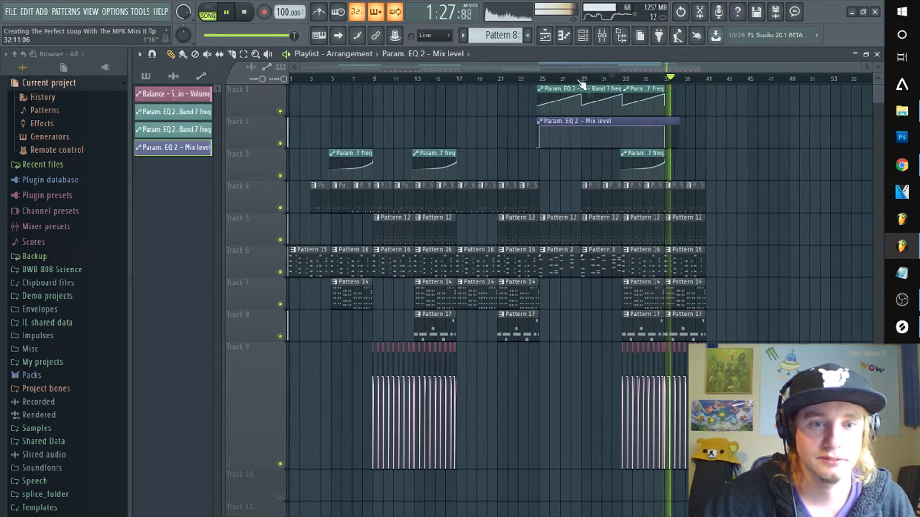
{"action": "left_click_drag", "start_coordinate": [770, 263], "coordinate": [656, 262]}
{"action": "left_click_drag", "start_coordinate": [673, 262], "coordinate": [756, 263]}
{"action": "left_click_drag", "start_coordinate": [723, 199], "coordinate": [673, 197]}
{"action": "left_click_drag", "start_coordinate": [673, 197], "coordinate": [714, 197]}
{"action": "left_click", "coordinate": [318, 202]}
{"action": "left_click", "coordinate": [753, 194]}
Copy Pattern 14 to bar 45 on Track 7 and the Insert 34 filter clip above it, ending at bar 49
{"action": "left_click_drag", "start_coordinate": [687, 293], "coordinate": [770, 292]}
{"action": "left_click_drag", "start_coordinate": [642, 154], "coordinate": [767, 154]}
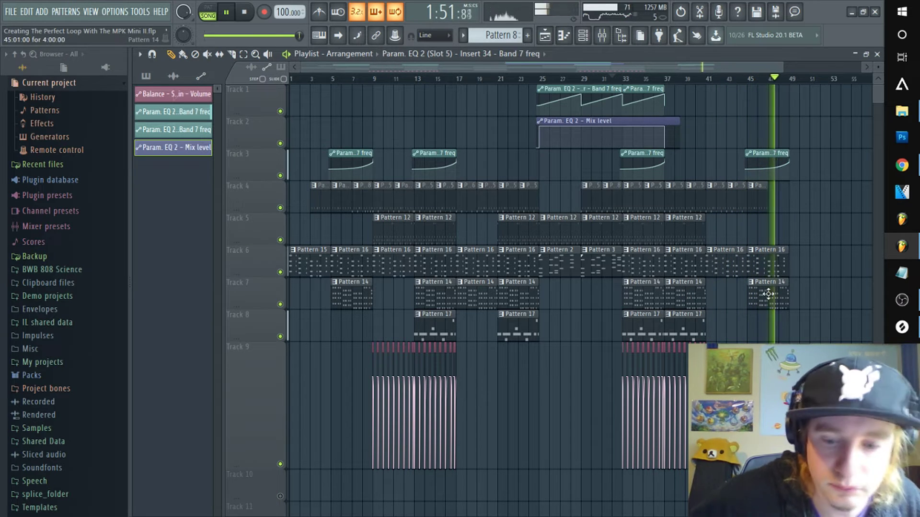
{"action": "key", "text": "space"}
Copy the Side Chain volume clips of bars 13 to 17 to bar 21 on Track 9 and play from about bar 20
{"action": "scroll", "coordinate": [761, 81], "scroll_direction": "down", "scroll_amount": 1}
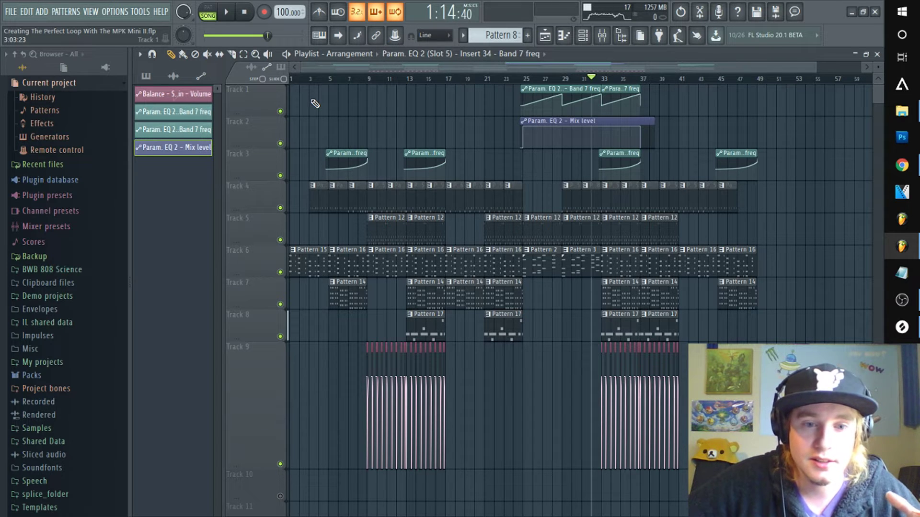
{"action": "scroll", "coordinate": [501, 76], "scroll_direction": "up", "scroll_amount": 5}
{"action": "left_click_drag", "start_coordinate": [489, 68], "coordinate": [441, 70]}
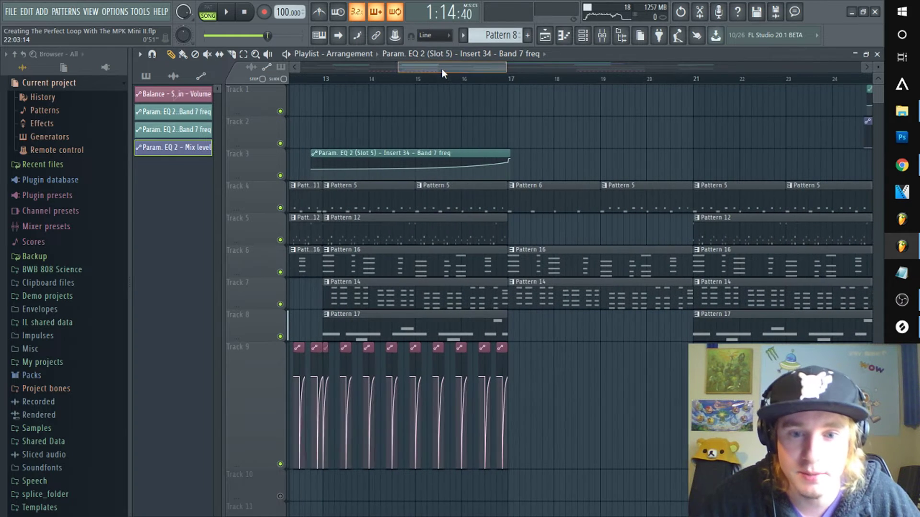
{"action": "left_click_drag", "start_coordinate": [540, 473], "coordinate": [322, 342]}
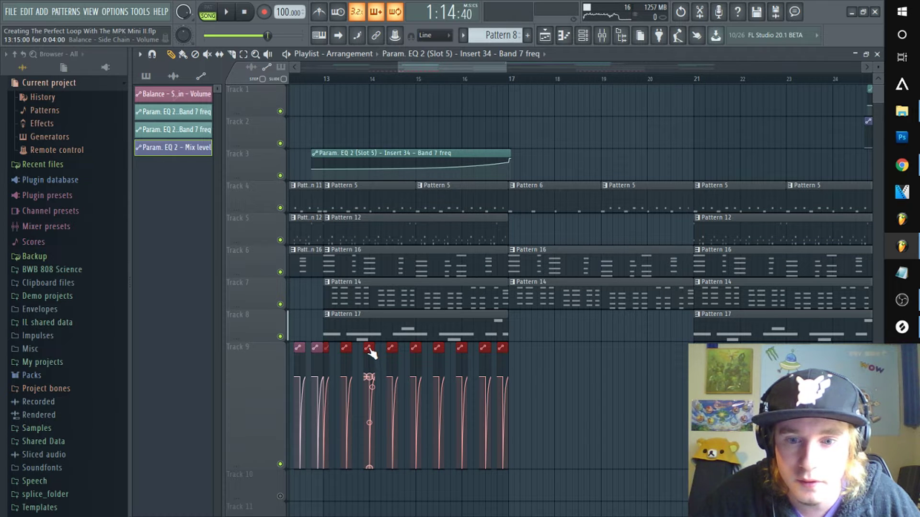
{"action": "scroll", "coordinate": [378, 99], "scroll_direction": "up", "scroll_amount": 3}
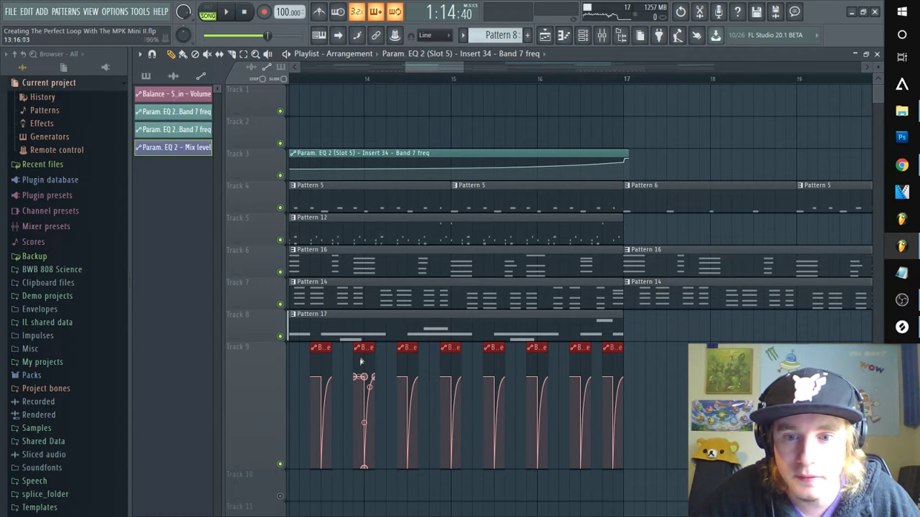
{"action": "mouse_move", "coordinate": [364, 348]}
{"action": "left_mouse_down"}
{"action": "mouse_move", "coordinate": [874, 356]}
{"action": "mouse_move", "coordinate": [719, 357]}
{"action": "left_mouse_up"}
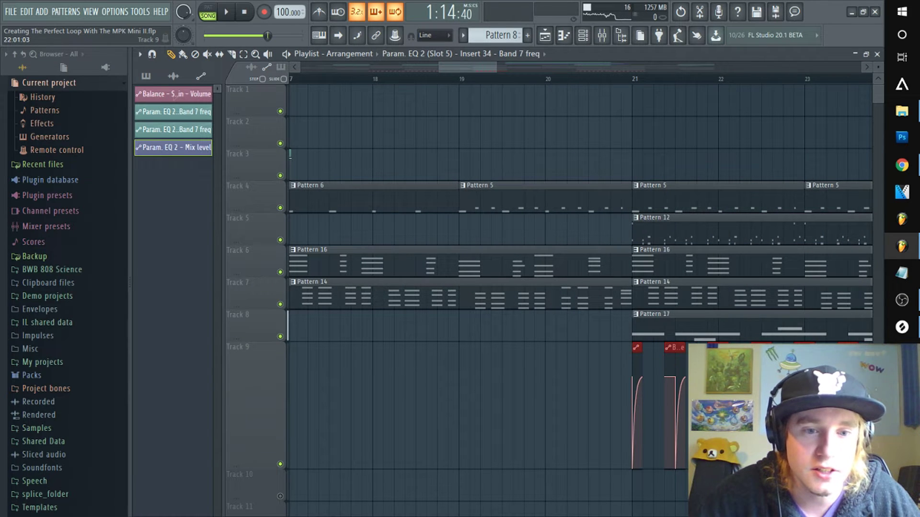
{"action": "scroll", "coordinate": [598, 85], "scroll_direction": "down", "scroll_amount": 5}
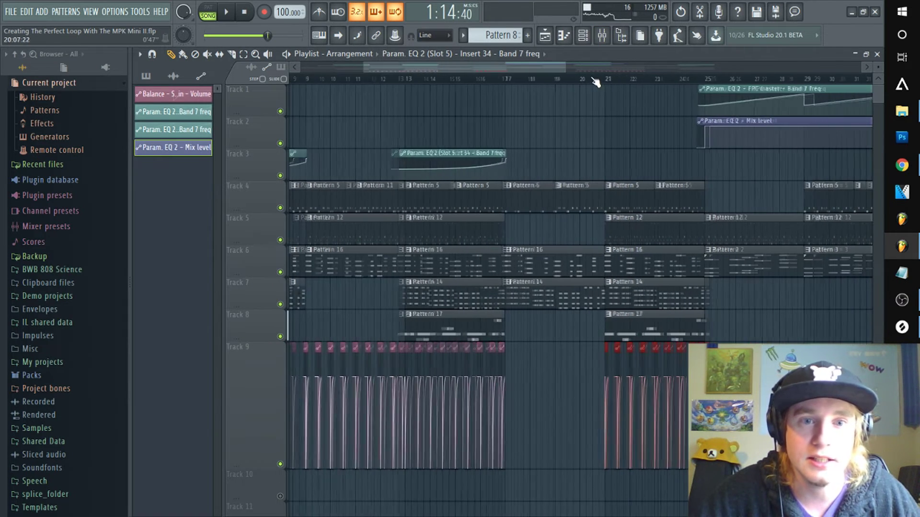
{"action": "left_click", "coordinate": [588, 81]}
{"action": "key", "text": "space"}
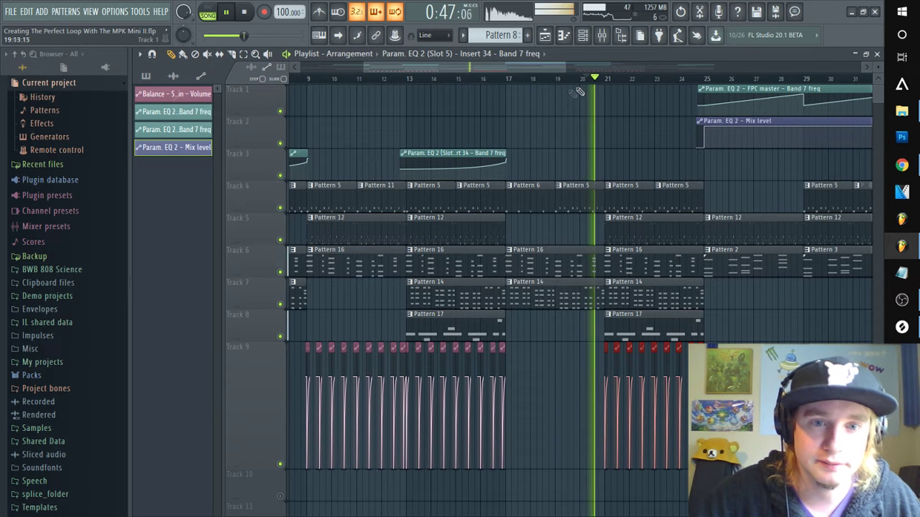
Play the arrangement from the middle section around bar 20 to check how the added clips sound
{"action": "scroll", "coordinate": [577, 82], "scroll_direction": "down", "scroll_amount": 3}
{"action": "key", "text": "space"}
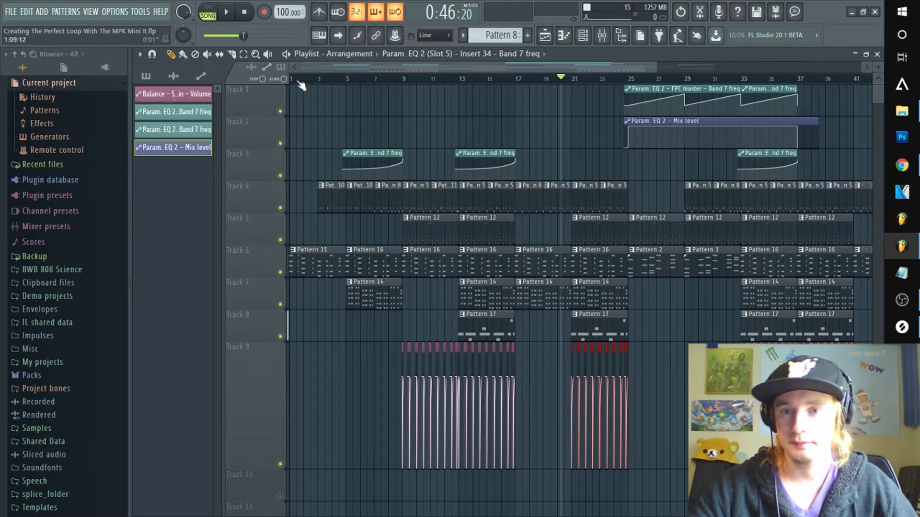
{"action": "key", "text": "space"}
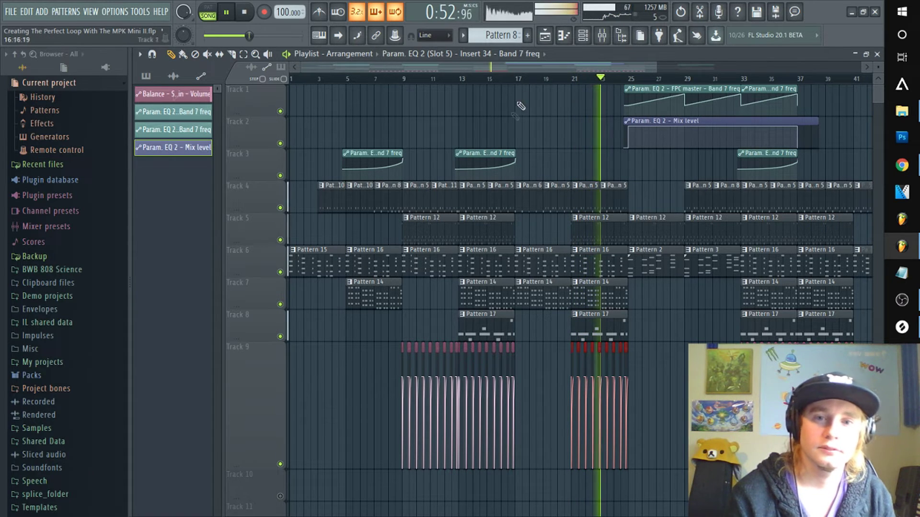
{"action": "scroll", "coordinate": [546, 81], "scroll_direction": "down", "scroll_amount": 2}
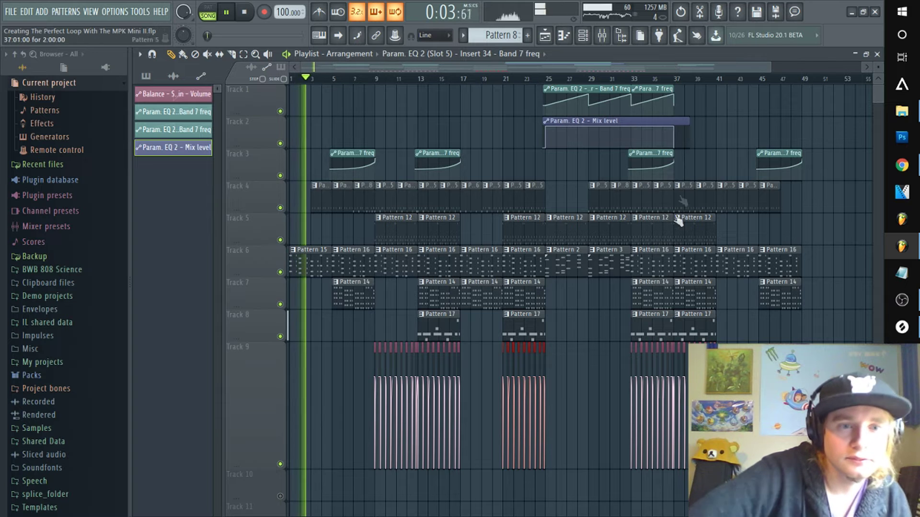
Examine the ending of the outro around bars 45 to 49 and look over the rest of the arrangement
{"action": "scroll", "coordinate": [805, 73], "scroll_direction": "up", "scroll_amount": 10}
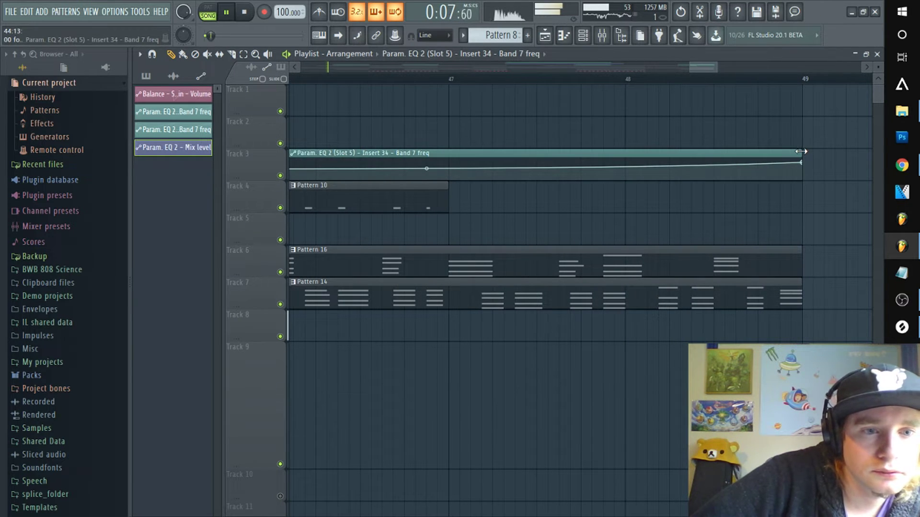
{"action": "left_click", "coordinate": [792, 78]}
{"action": "left_click", "coordinate": [674, 83]}
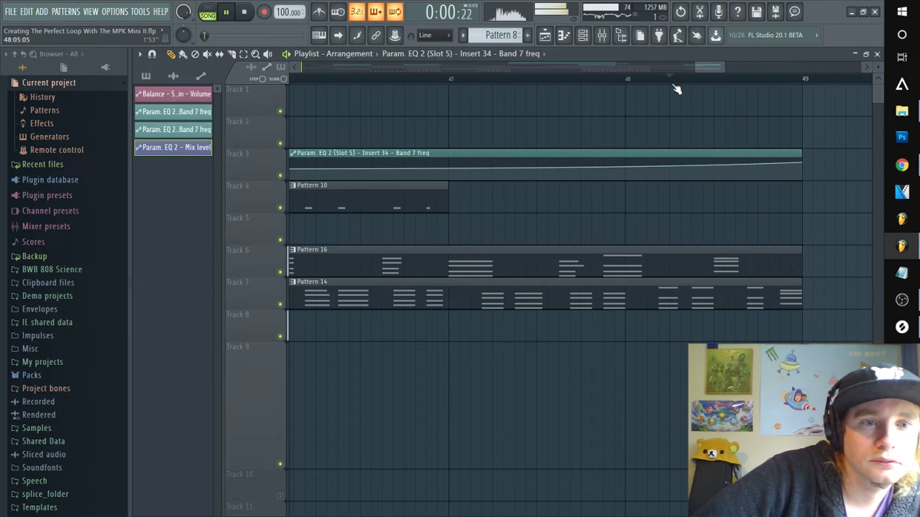
{"action": "scroll", "coordinate": [675, 78], "scroll_direction": "down", "scroll_amount": 3}
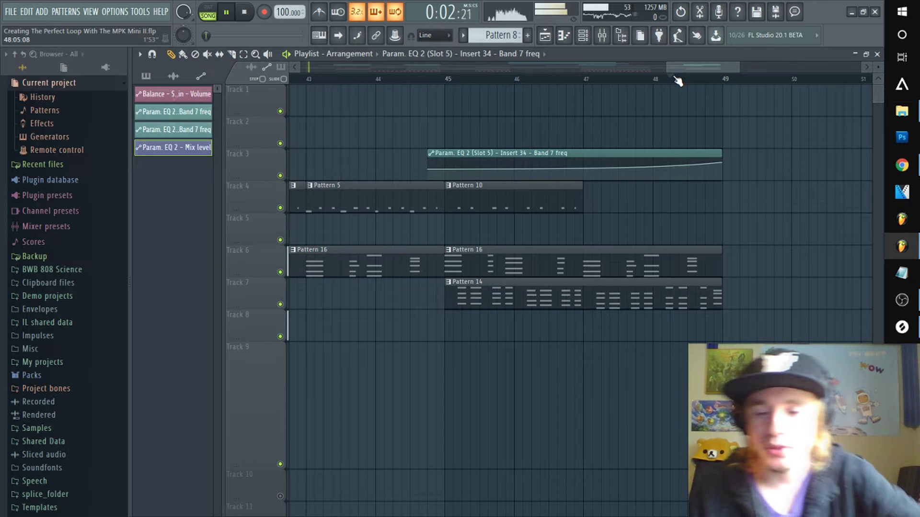
{"action": "key", "text": "space"}
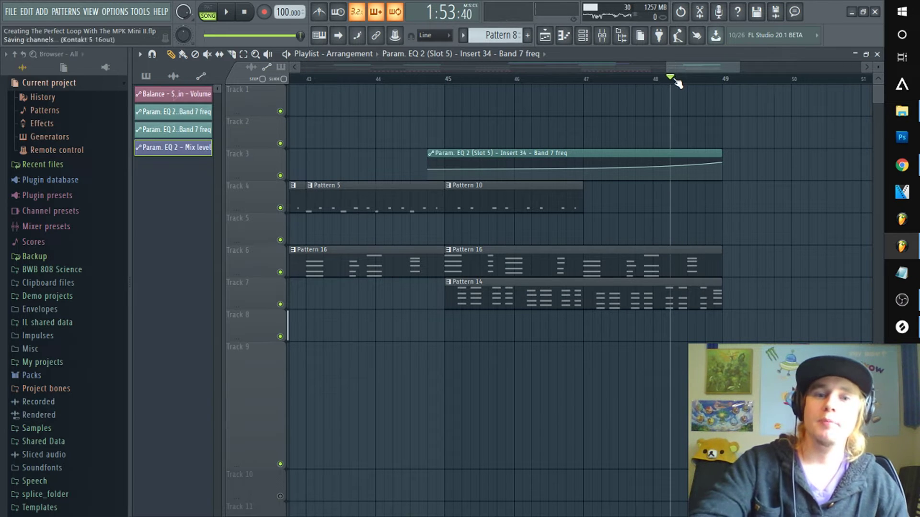
{"action": "left_click_drag", "start_coordinate": [693, 68], "coordinate": [554, 79]}
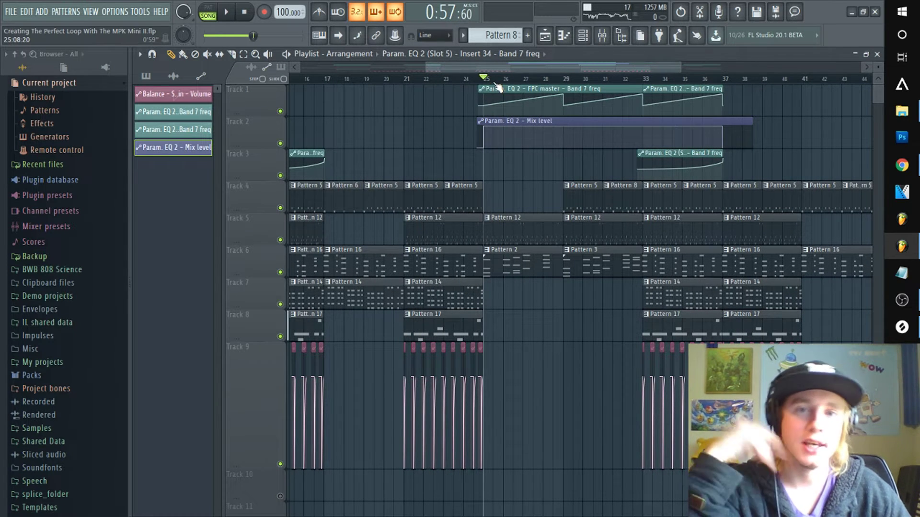
{"action": "scroll", "coordinate": [500, 76], "scroll_direction": "down", "scroll_amount": 4}
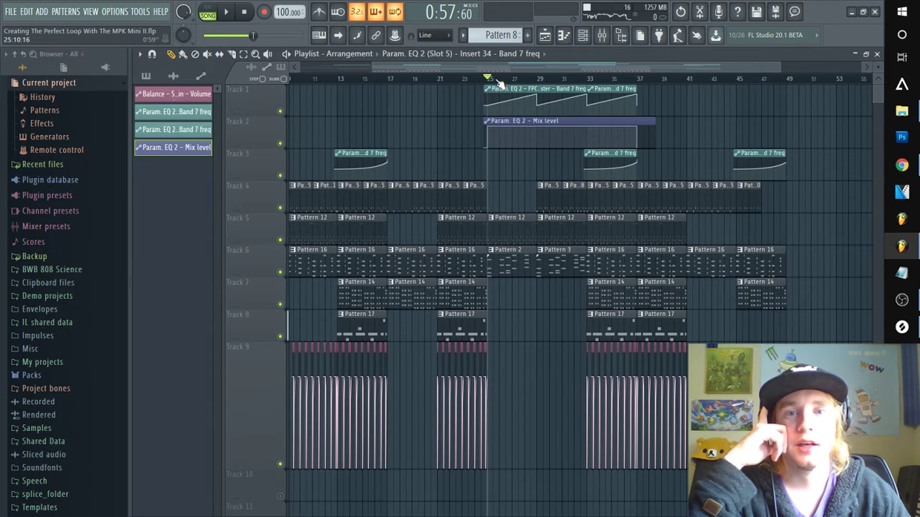
{"action": "scroll", "coordinate": [317, 93], "scroll_direction": "left", "scroll_amount": 3}
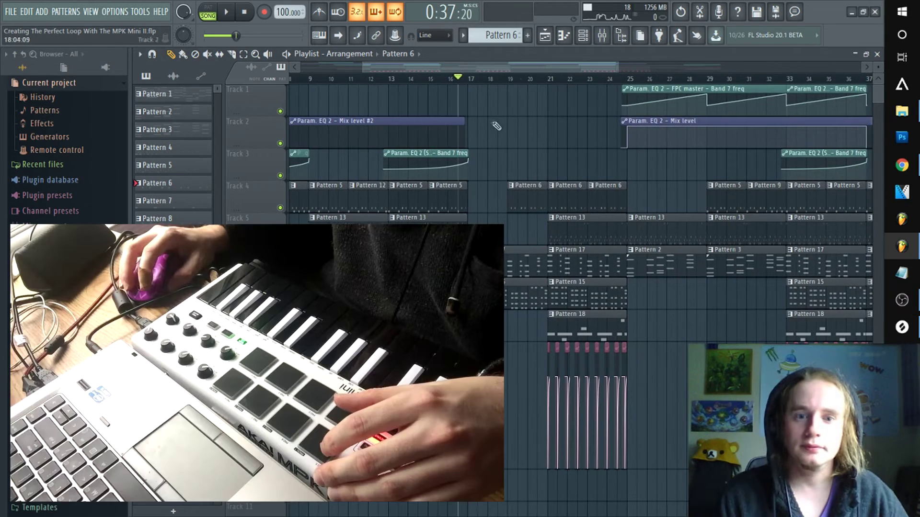
Create a new Pattern 19, place it at bar 17 on Track 3 and stretch it to just past bar 25
{"action": "left_click", "coordinate": [527, 35]}
{"action": "key", "text": "Return"}
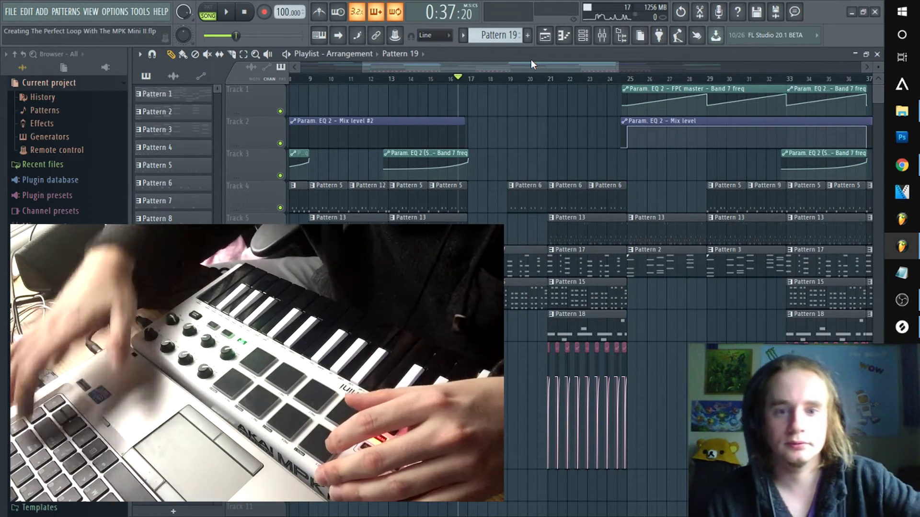
{"action": "left_click", "coordinate": [481, 159]}
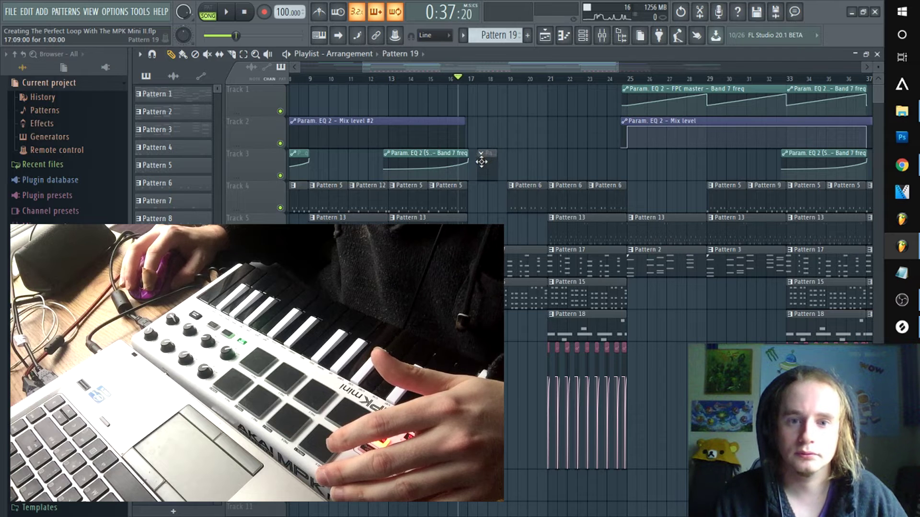
{"action": "left_click_drag", "start_coordinate": [486, 165], "coordinate": [636, 165]}
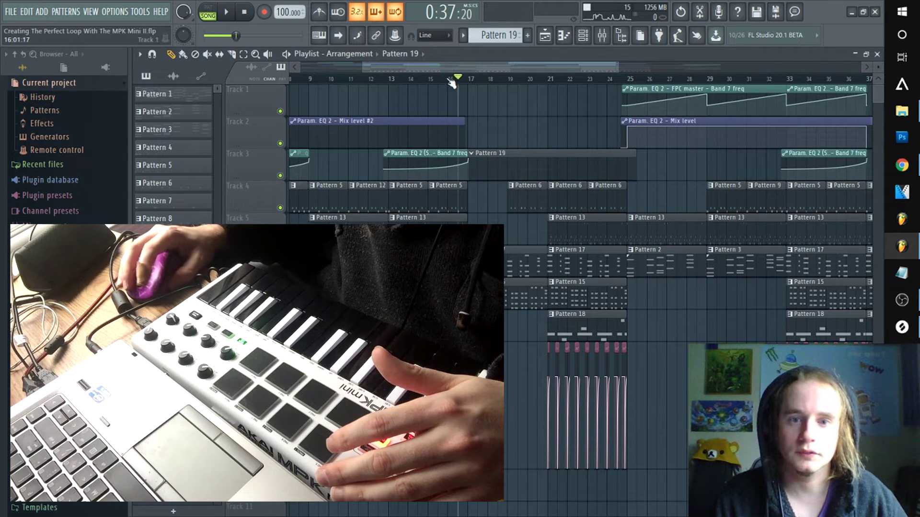
Record a percussion part live from the MIDI controller into Pattern 19, starting playback at bar 15
{"action": "left_click", "coordinate": [267, 16]}
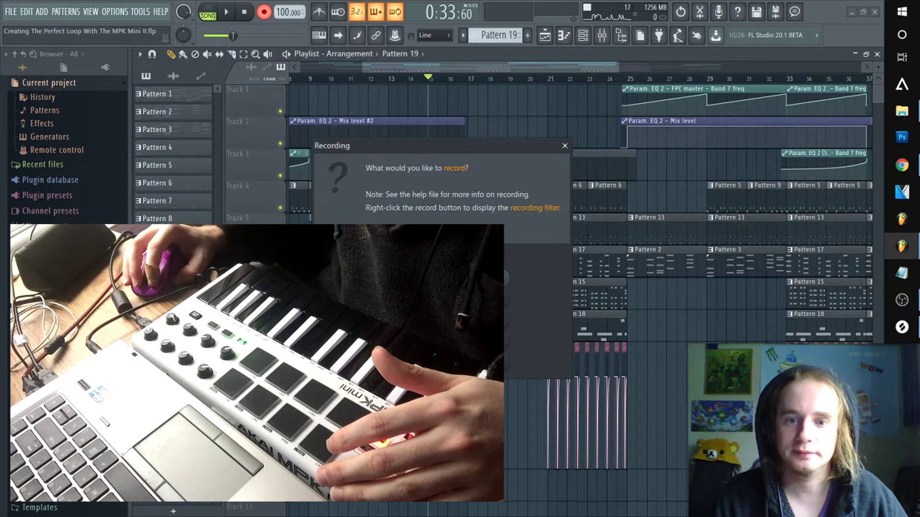
{"action": "left_click", "coordinate": [441, 321]}
{"action": "key", "text": "space"}
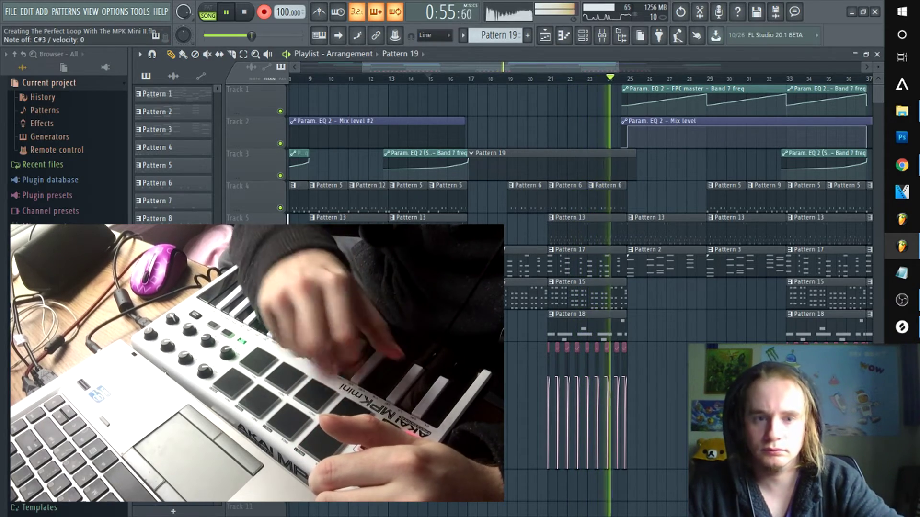
{"action": "key", "text": "space"}
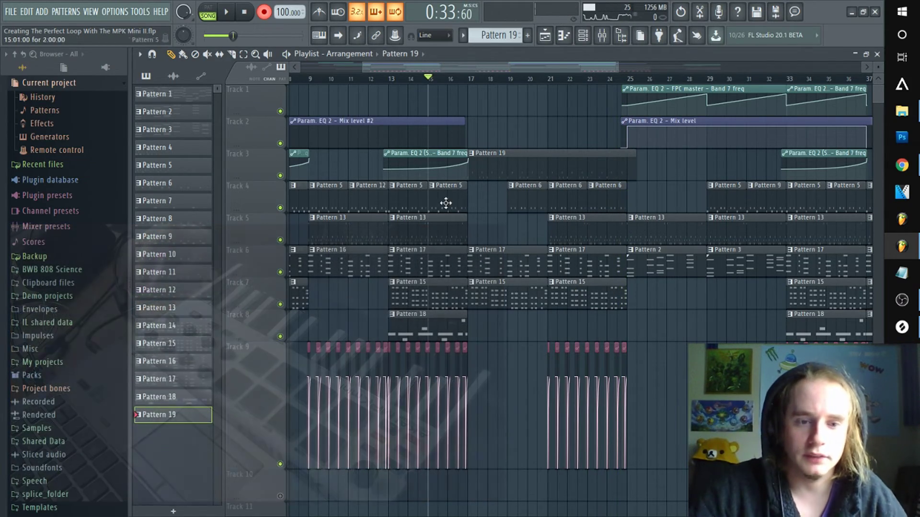
Quick quantize the recorded percussion notes of Pattern 19 in the piano roll
{"action": "scroll", "coordinate": [471, 87], "scroll_direction": "up", "scroll_amount": 3}
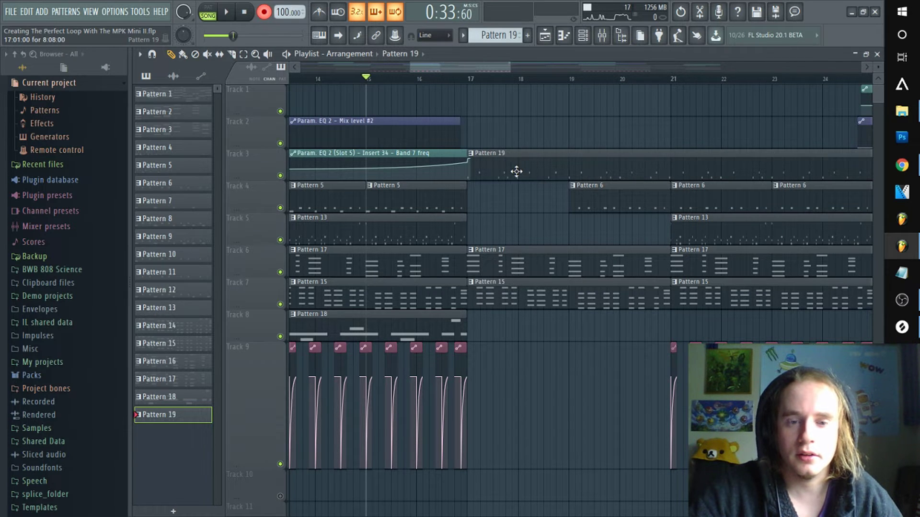
{"action": "double_click", "coordinate": [517, 172]}
{"action": "left_click", "coordinate": [232, 92]}
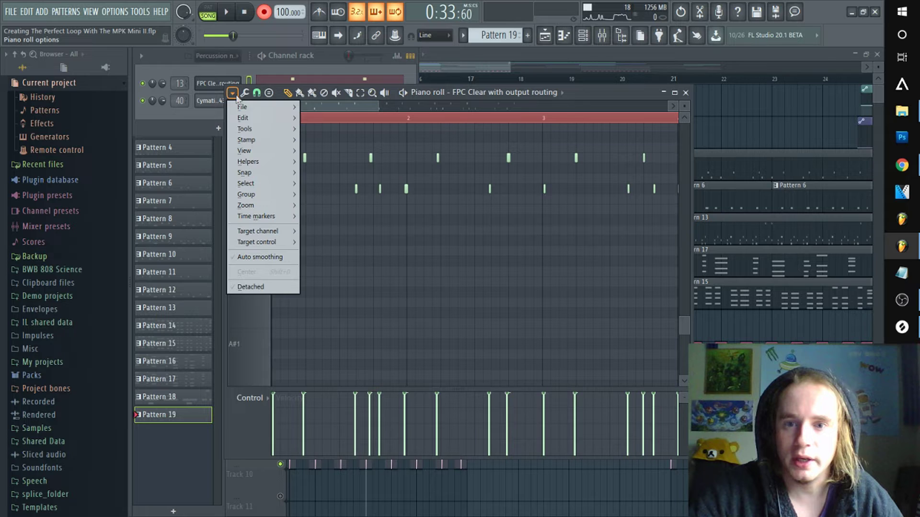
{"action": "mouse_move", "coordinate": [303, 130]}
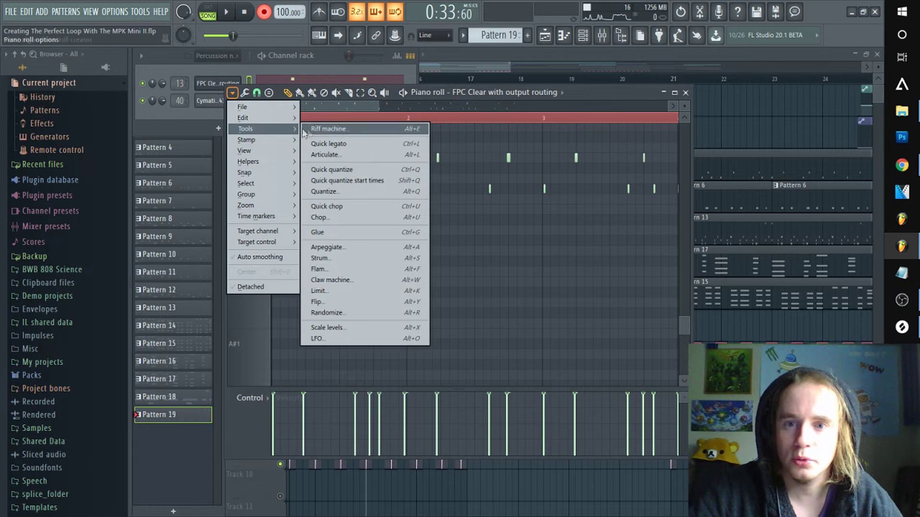
{"action": "left_click", "coordinate": [324, 169]}
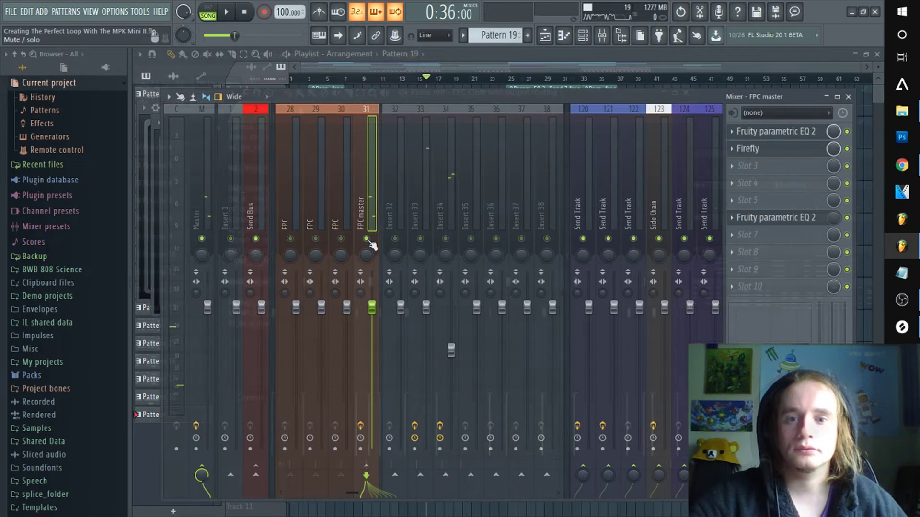
Copy Pattern 19 to bar 41 on Track 3, moving the Insert 34 filter clip there up to Track 2
{"action": "key", "text": "space"}
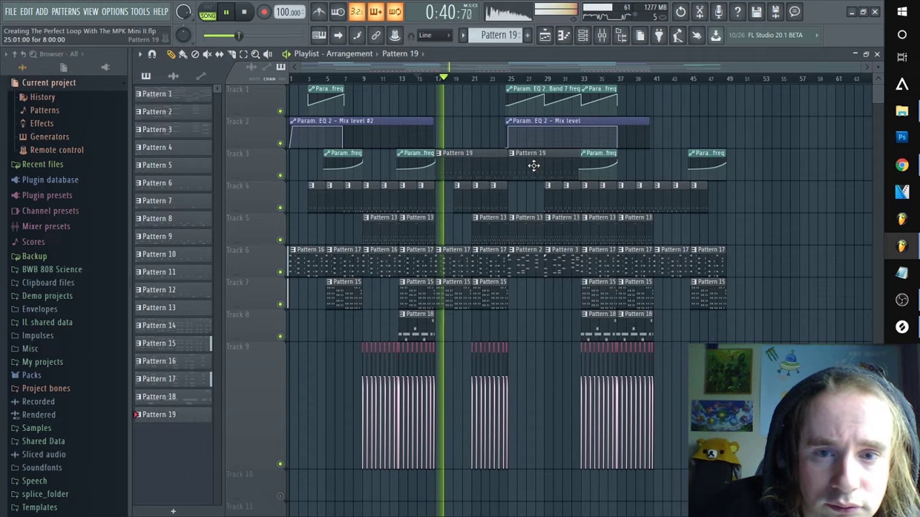
{"action": "left_click_drag", "start_coordinate": [533, 165], "coordinate": [682, 240]}
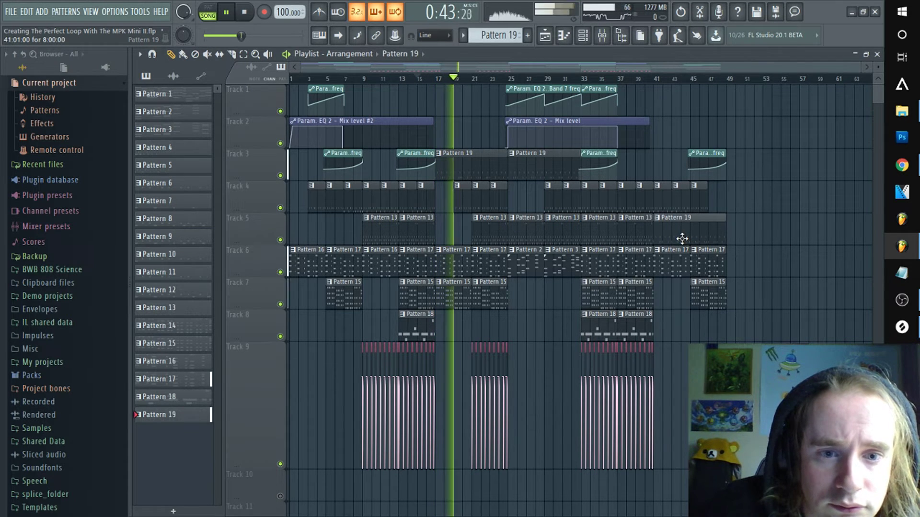
{"action": "left_click", "coordinate": [698, 152]}
{"action": "left_click_drag", "start_coordinate": [696, 121], "coordinate": [695, 129]}
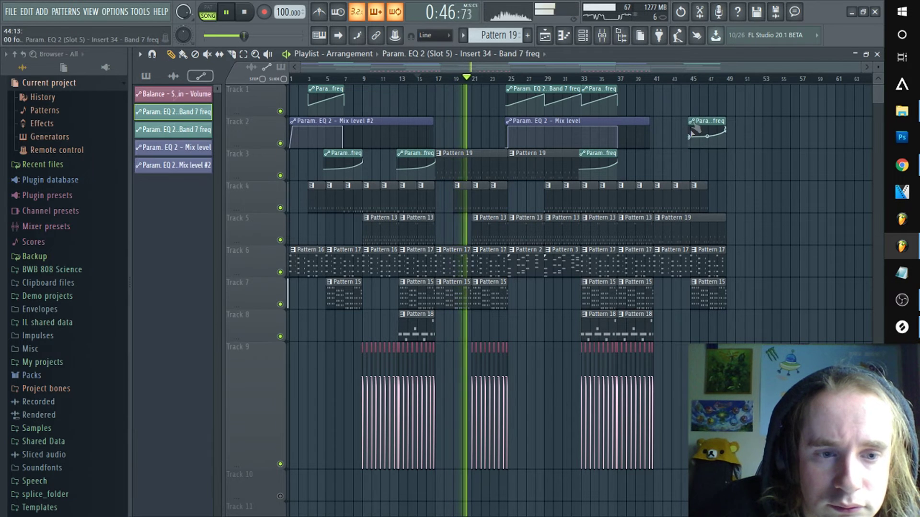
{"action": "left_click_drag", "start_coordinate": [682, 220], "coordinate": [680, 155]}
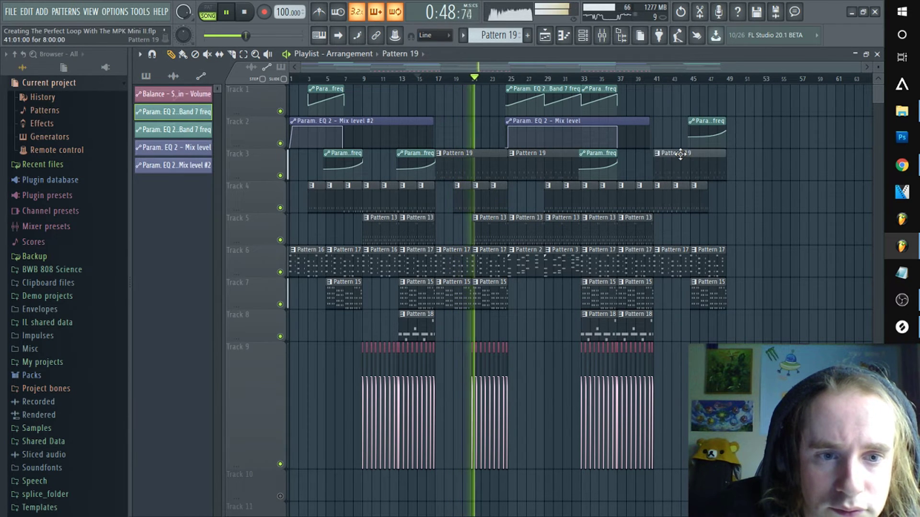
{"action": "left_click", "coordinate": [680, 154]}
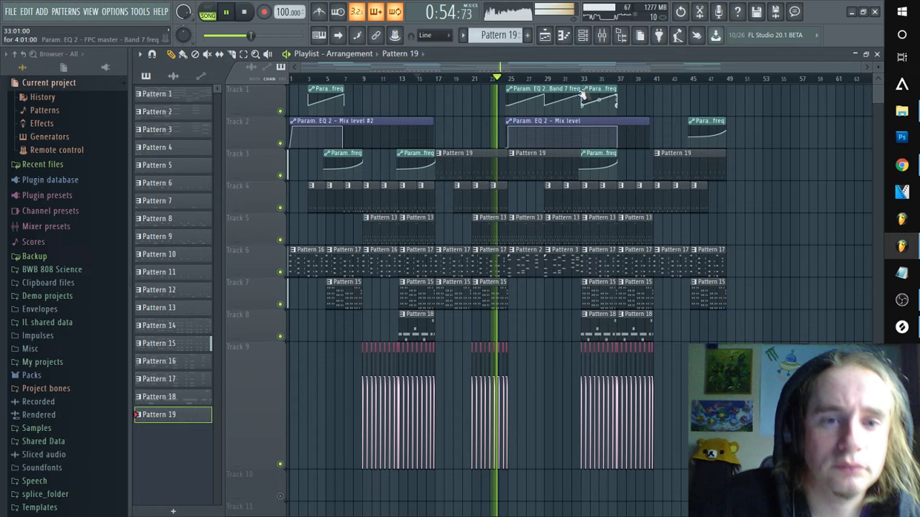
Shorten the second Mix level clip on Track 2 to about bar 38 and move the last Insert 34 filter clip to Track 1
{"action": "left_click_drag", "start_coordinate": [653, 125], "coordinate": [631, 126]}
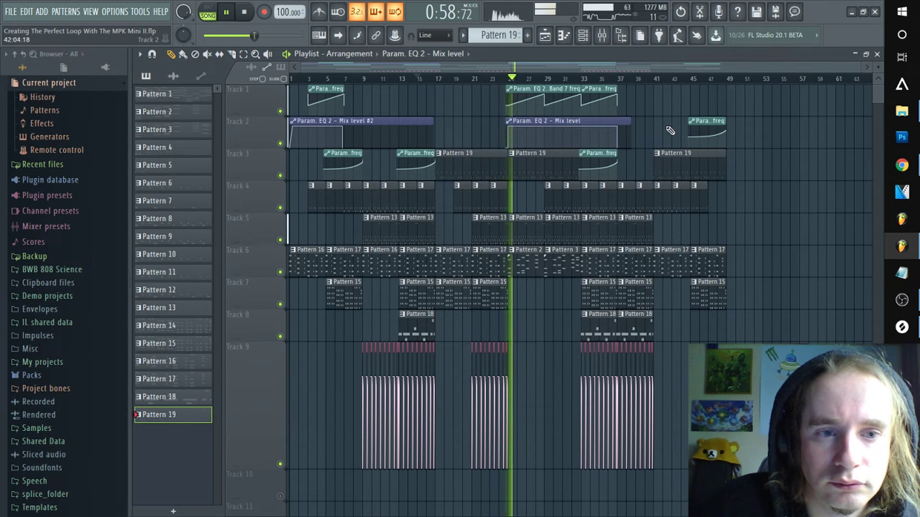
{"action": "left_click_drag", "start_coordinate": [701, 117], "coordinate": [701, 85]}
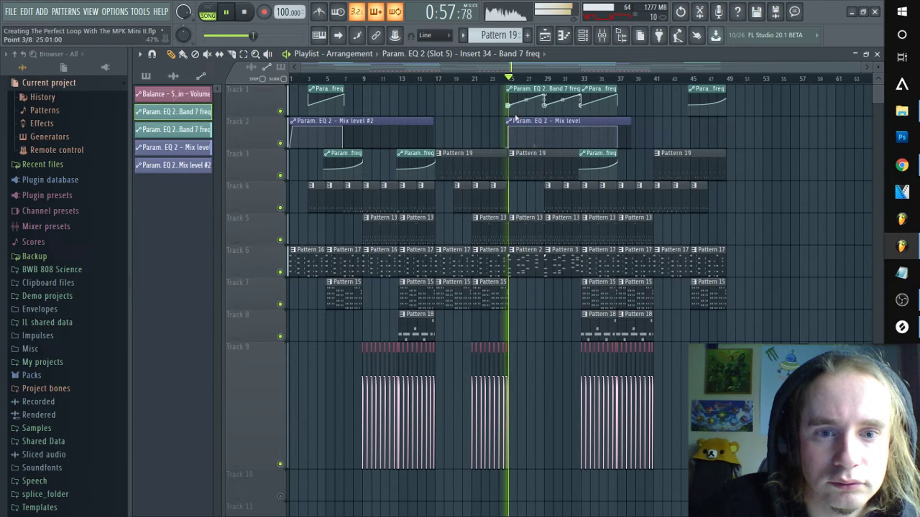
Nudge the second SM43 percussion note in bar 1 of Pattern 19 slightly later and audition it from bar 25
{"action": "double_click", "coordinate": [529, 164]}
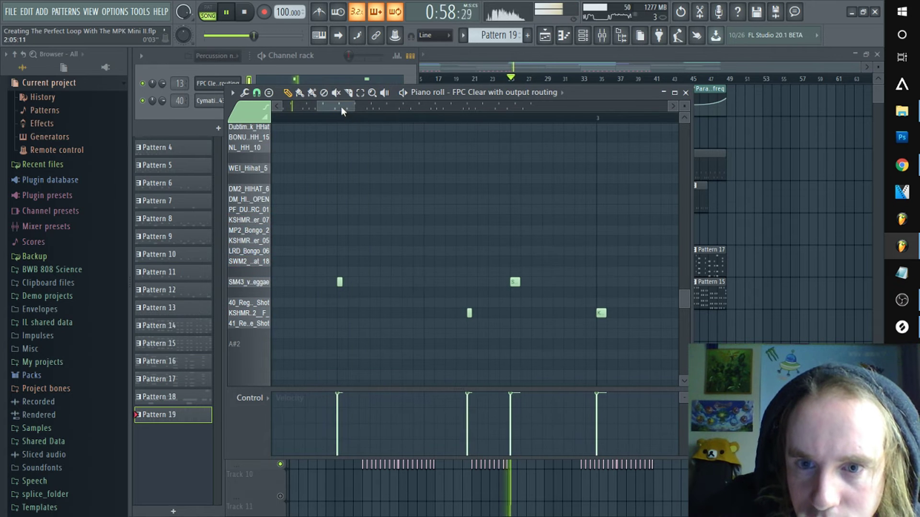
{"action": "key", "text": "space"}
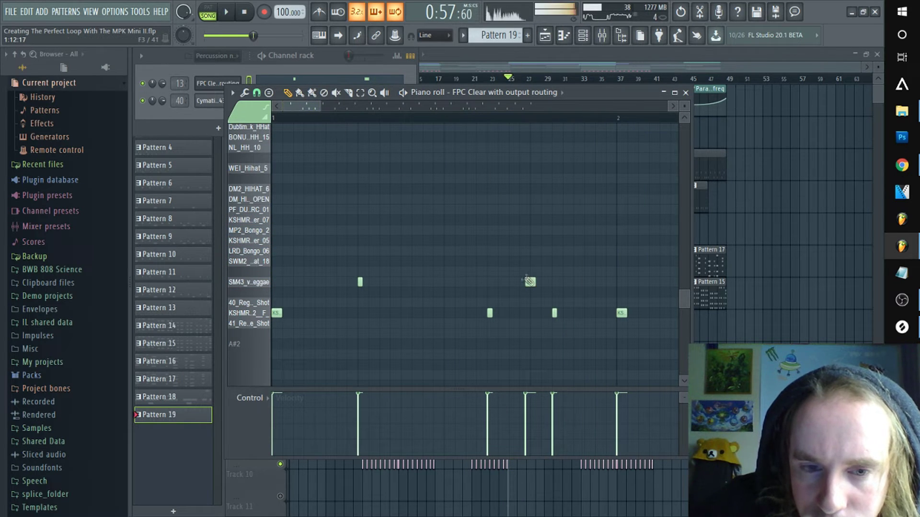
{"action": "key", "text": "space"}
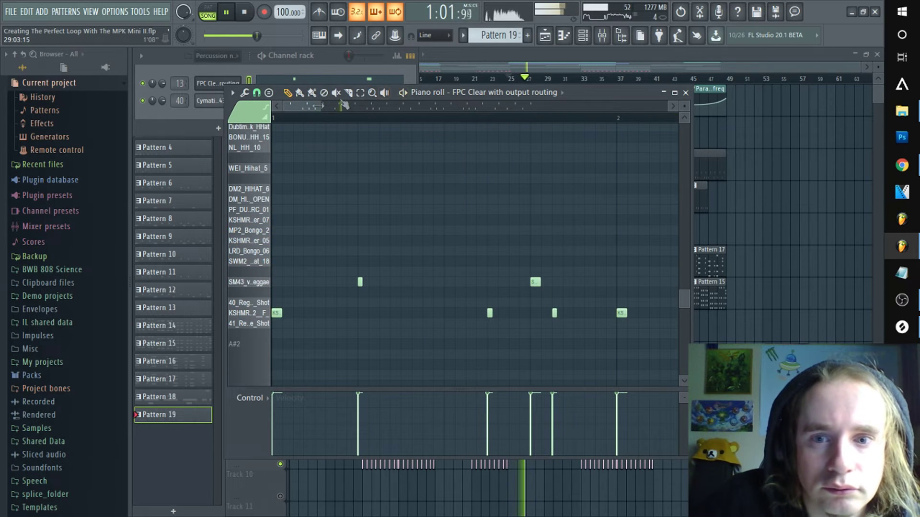
{"action": "left_click", "coordinate": [591, 50]}
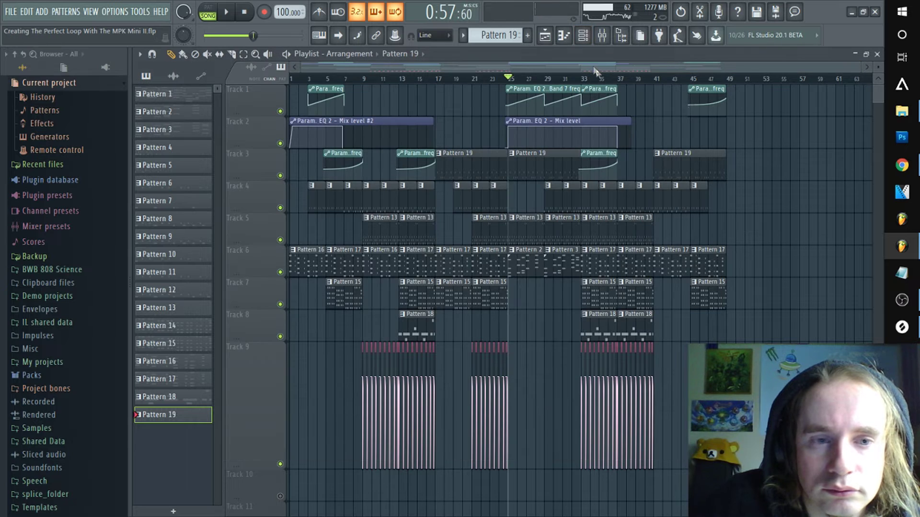
Listen to the outro from about bar 45, stop playback and set the playhead to bar 41
{"action": "key", "text": "space"}
{"action": "left_click", "coordinate": [689, 83]}
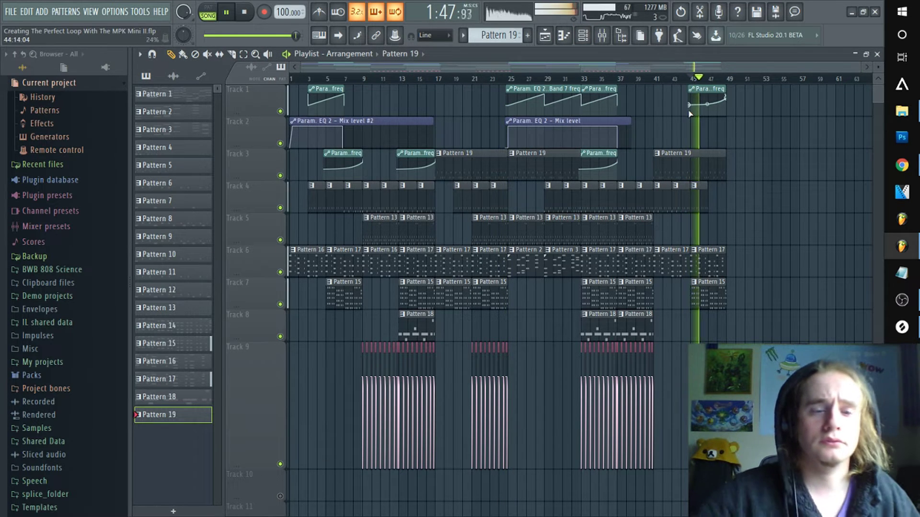
{"action": "key", "text": "space"}
{"action": "left_click", "coordinate": [656, 79]}
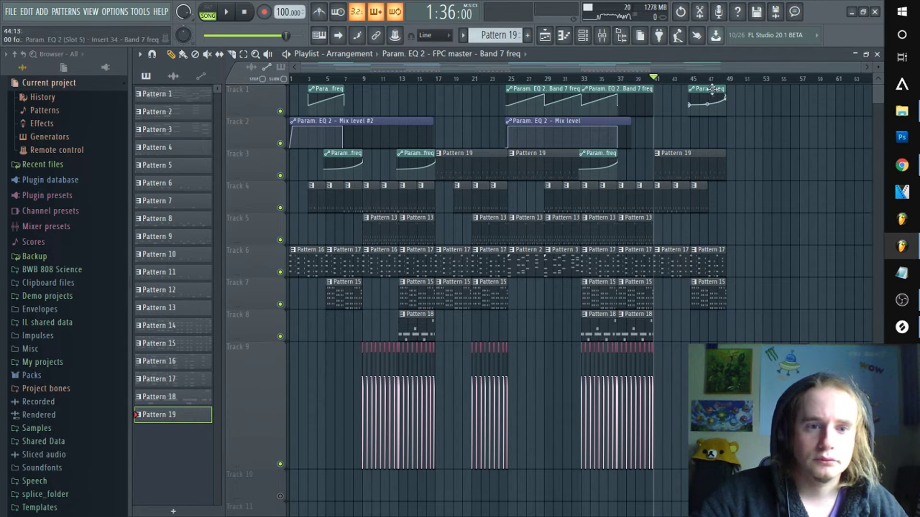
Move the last Insert 34 filter clip to Track 2 and extend the Mix level clip to about bar 50, raising its level from bar 41
{"action": "left_click_drag", "start_coordinate": [710, 116], "coordinate": [710, 148]}
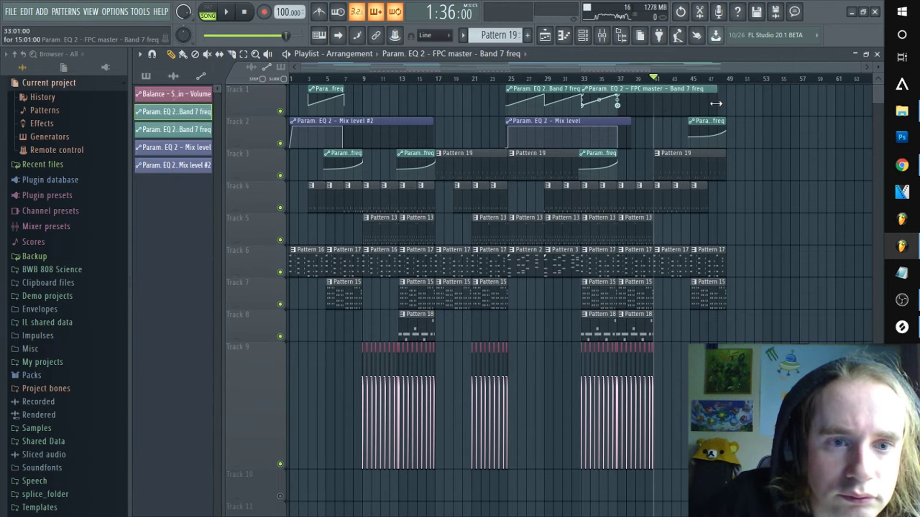
{"action": "left_click_drag", "start_coordinate": [631, 125], "coordinate": [694, 119]}
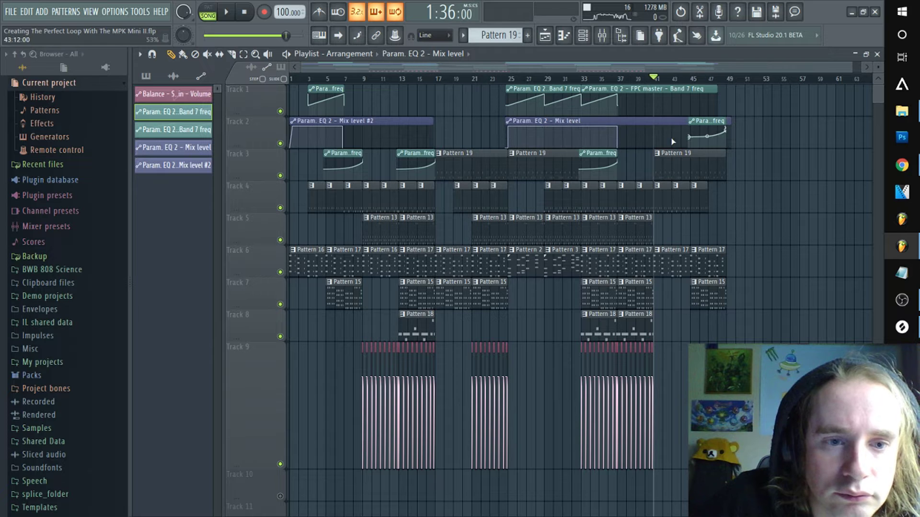
{"action": "left_click_drag", "start_coordinate": [643, 145], "coordinate": [654, 146]}
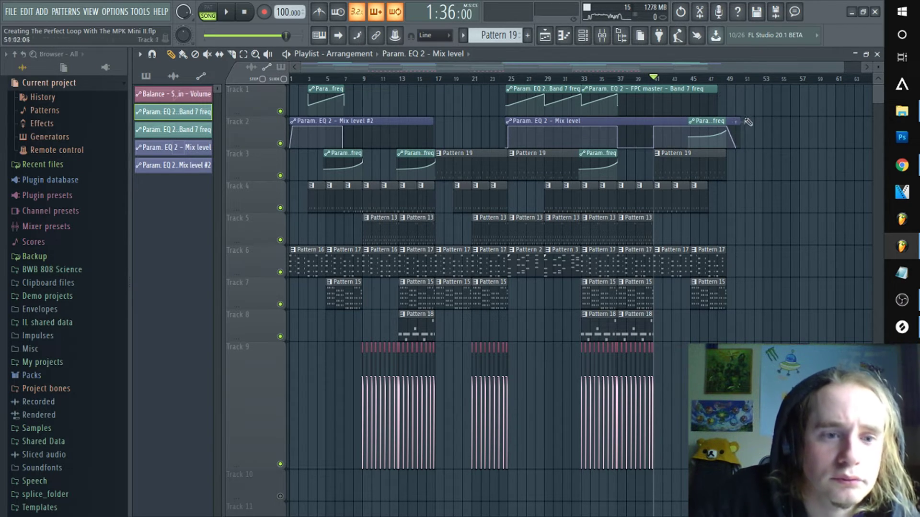
Make the extended FPC master filter clip starting at bar 33 unique and add automation points at bars 41 and 49
{"action": "right_click", "coordinate": [617, 105]}
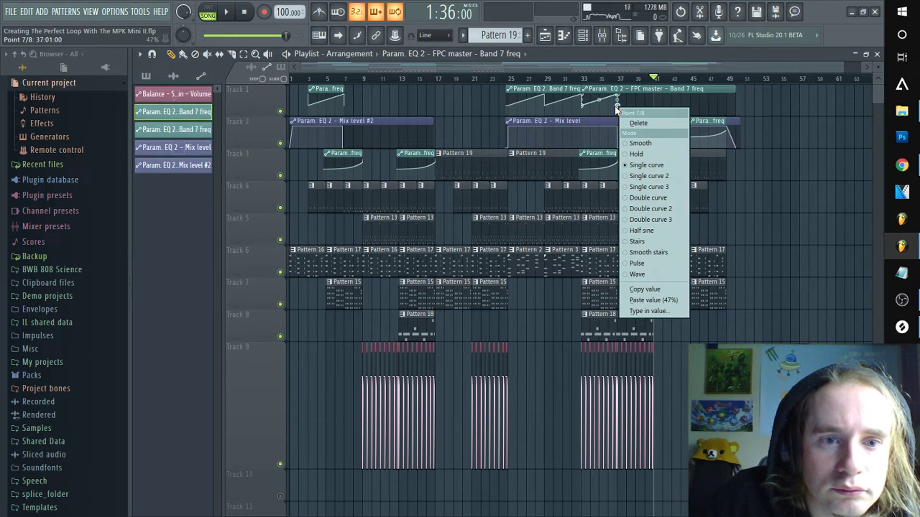
{"action": "left_click", "coordinate": [660, 290]}
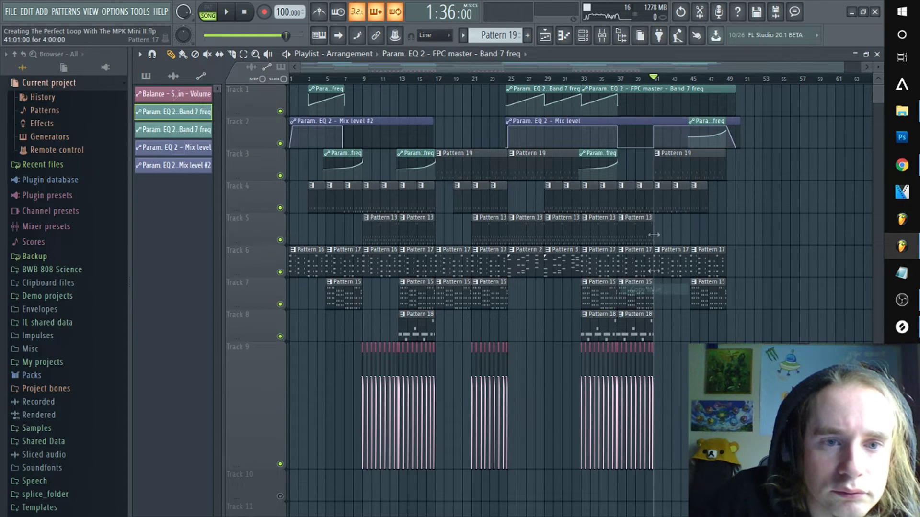
{"action": "left_click", "coordinate": [585, 88]}
{"action": "left_click", "coordinate": [615, 177]}
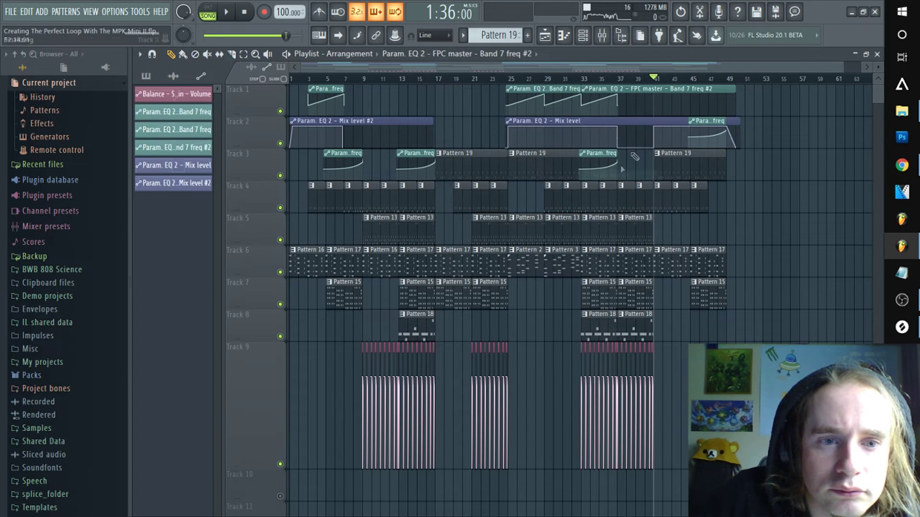
{"action": "scroll", "coordinate": [663, 84], "scroll_direction": "up", "scroll_amount": 3}
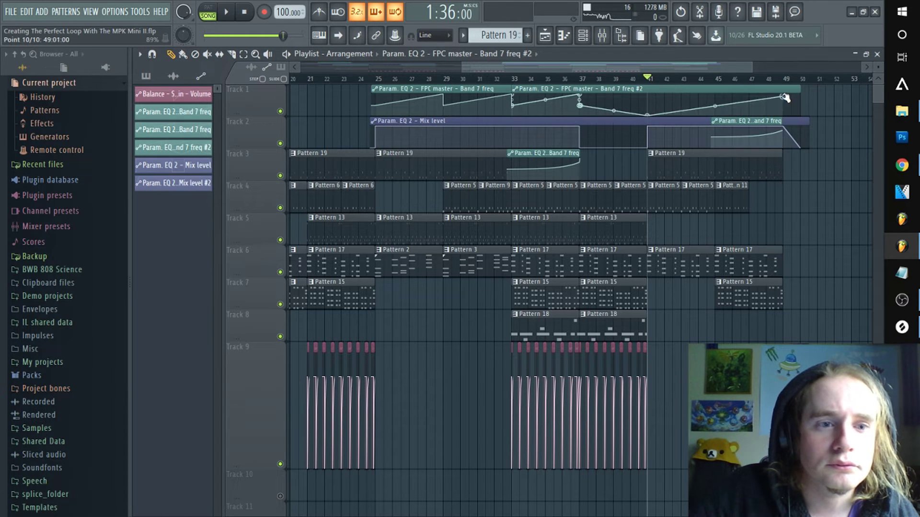
Raise the FPC master filter point at bar 41 to 100% and lower the bar 49 point to the minimum during playback
{"action": "key", "text": "space"}
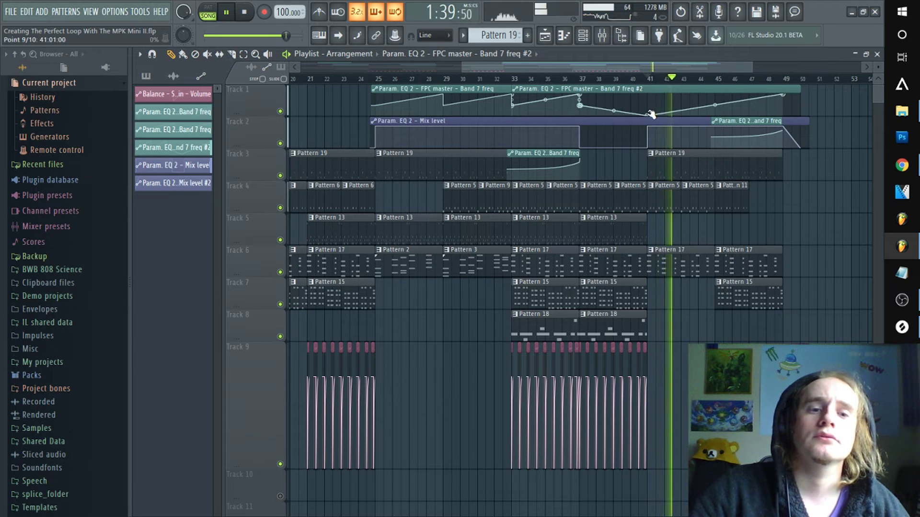
{"action": "left_click_drag", "start_coordinate": [650, 114], "coordinate": [643, 95]}
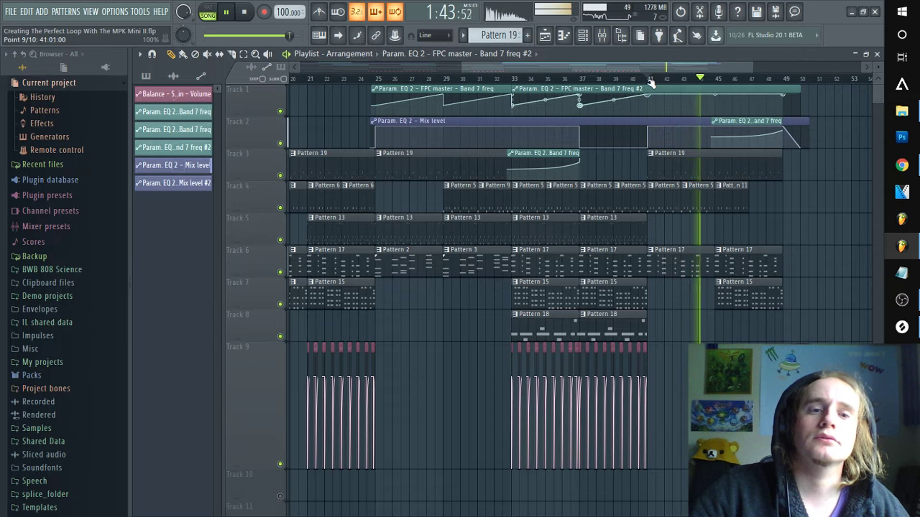
{"action": "left_click_drag", "start_coordinate": [783, 94], "coordinate": [787, 126]}
{"action": "left_click", "coordinate": [370, 79]}
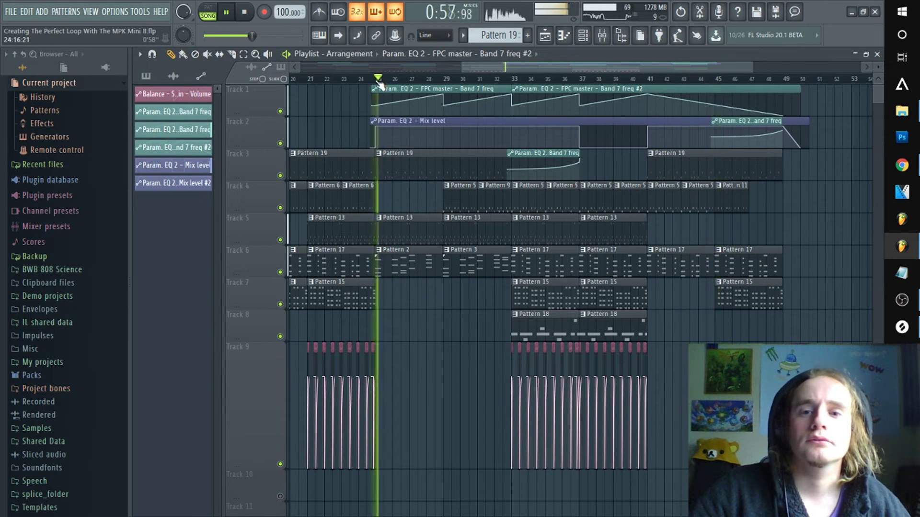
Bend the FPC master filter curve between bars 37 and 41 so it stays low and rises steeply just before bar 41
{"action": "left_click", "coordinate": [638, 80]}
{"action": "scroll", "coordinate": [639, 86], "scroll_direction": "up", "scroll_amount": 5}
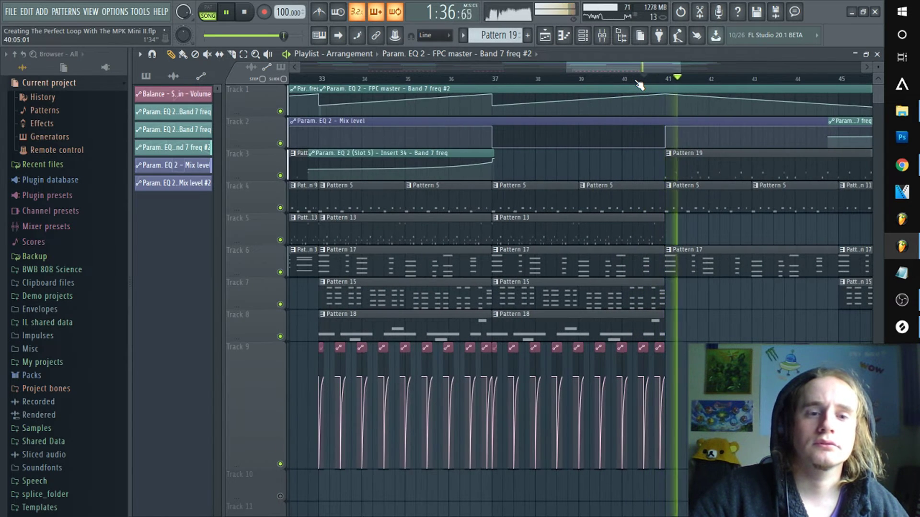
{"action": "left_click_drag", "start_coordinate": [580, 99], "coordinate": [577, 86]}
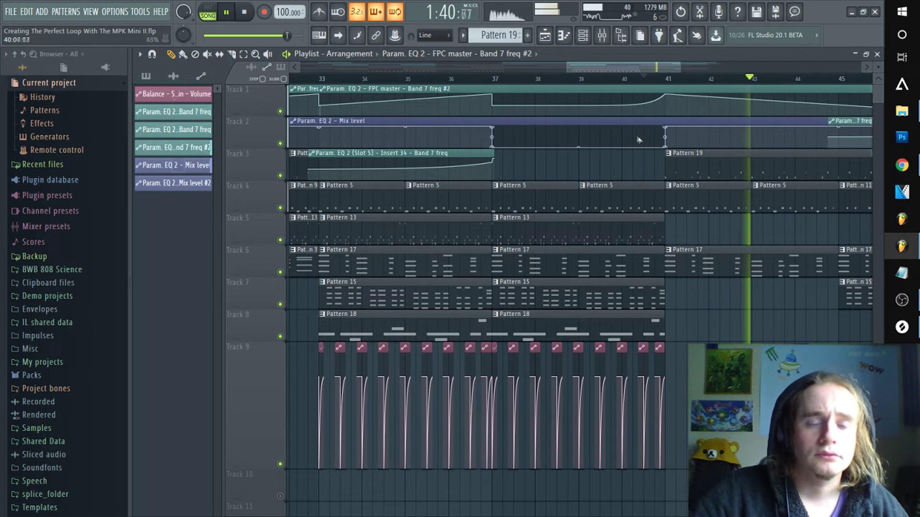
{"action": "key", "text": "space"}
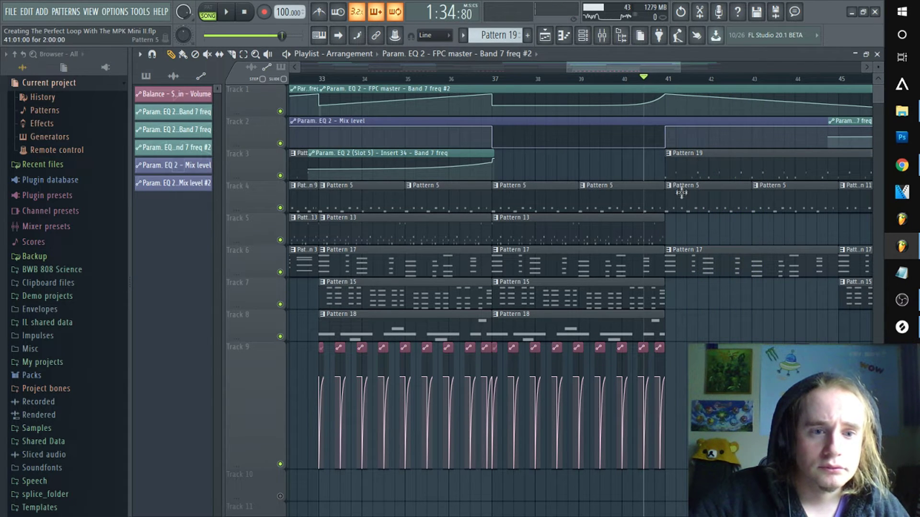
Play the outro from about bar 40 and delete the Pattern 5 clips at bars 41 and 43 on Track 4
{"action": "scroll", "coordinate": [581, 85], "scroll_direction": "down", "scroll_amount": 1}
{"action": "scroll", "coordinate": [644, 81], "scroll_direction": "down", "scroll_amount": 3}
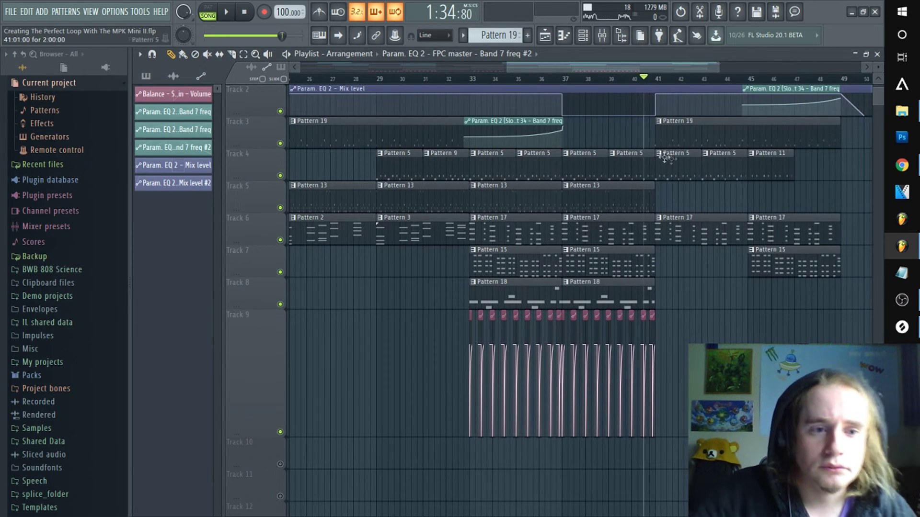
{"action": "key", "text": "space"}
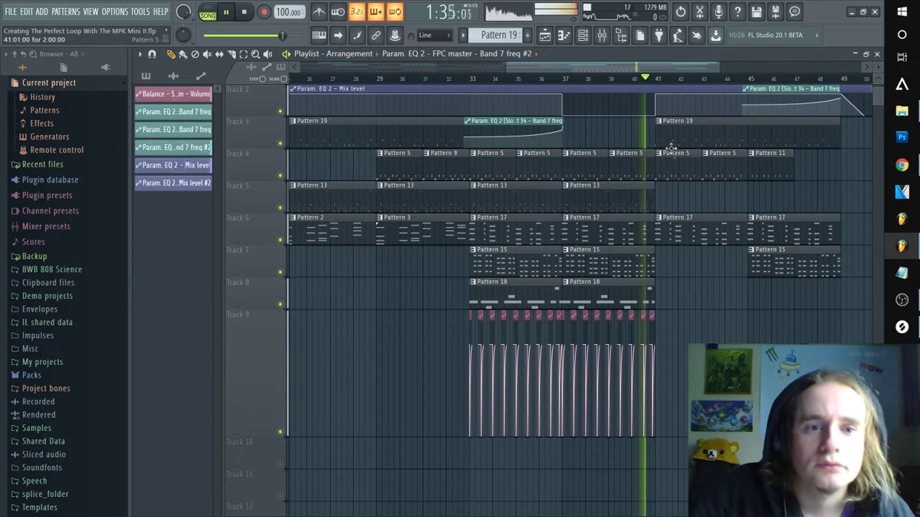
{"action": "scroll", "coordinate": [660, 89], "scroll_direction": "down", "scroll_amount": 2}
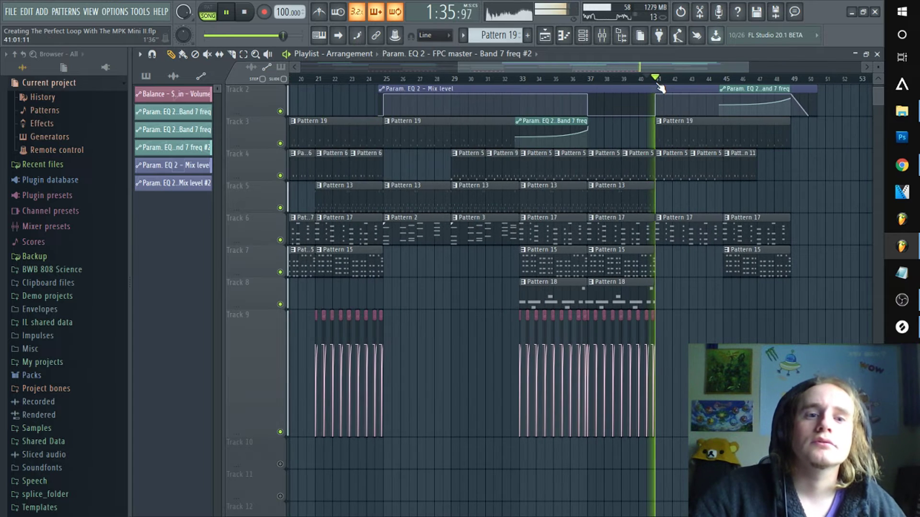
{"action": "right_click", "coordinate": [673, 165]}
{"action": "right_click", "coordinate": [706, 163]}
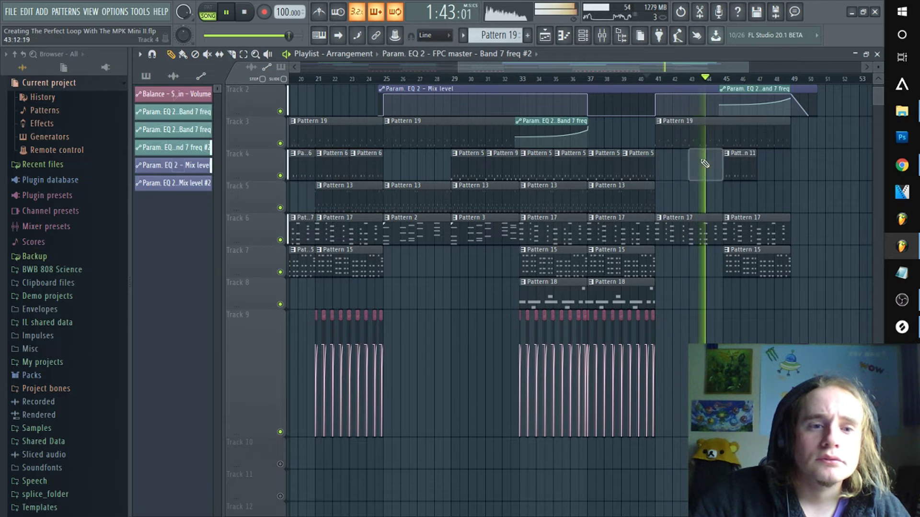
Replay the outro from about bar 41 and bend the falling FPC master filter curve between bars 41 and 49
{"action": "left_click", "coordinate": [651, 79]}
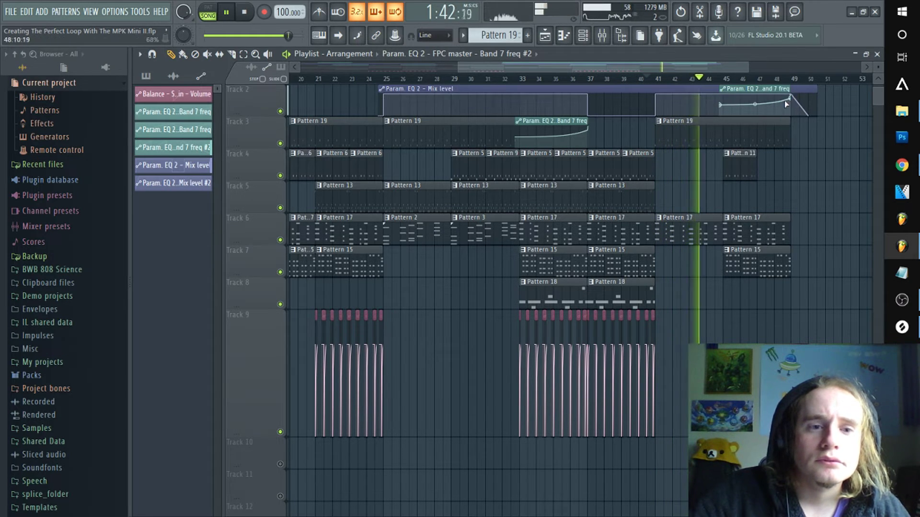
{"action": "scroll", "coordinate": [748, 115], "scroll_direction": "up", "scroll_amount": 1}
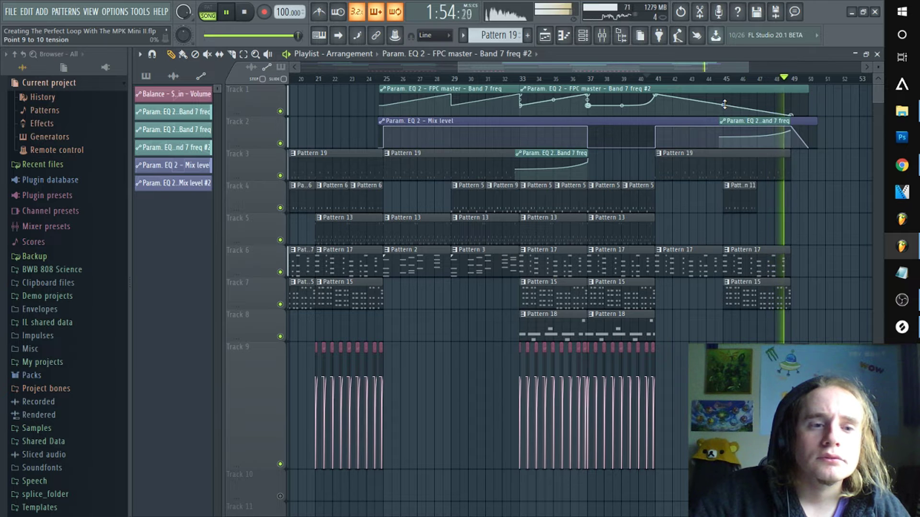
{"action": "key", "text": "space"}
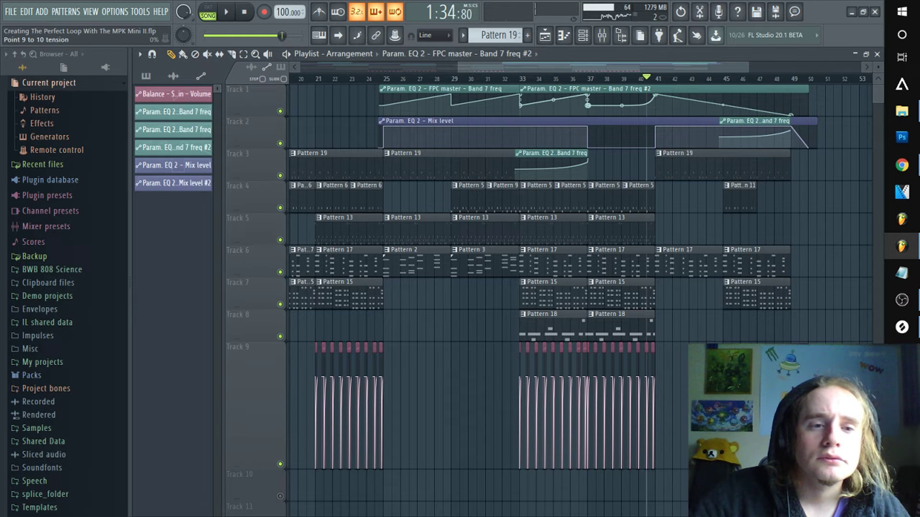
{"action": "key", "text": "space"}
{"action": "scroll", "coordinate": [618, 111], "scroll_direction": "up", "scroll_amount": 3}
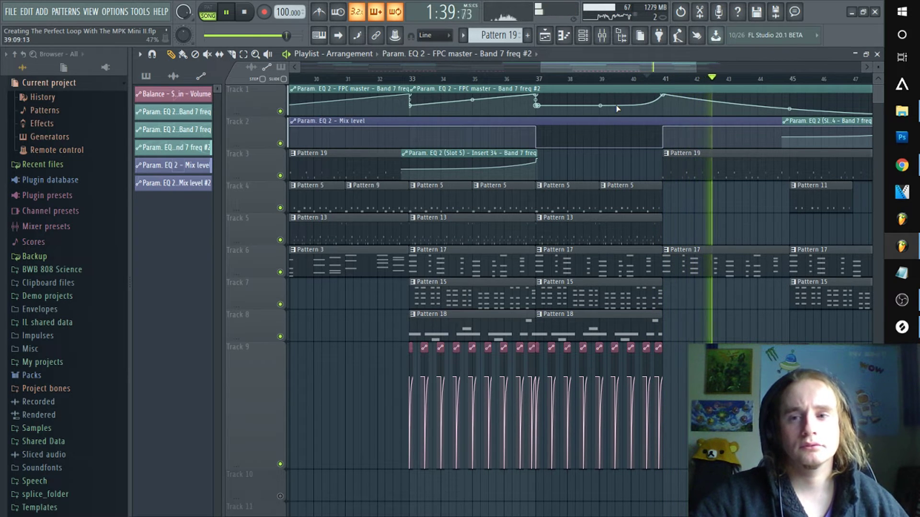
Place Pattern 11 at bars 43 and 41 on Track 4 and replay from just before bar 41
{"action": "left_click", "coordinate": [741, 206]}
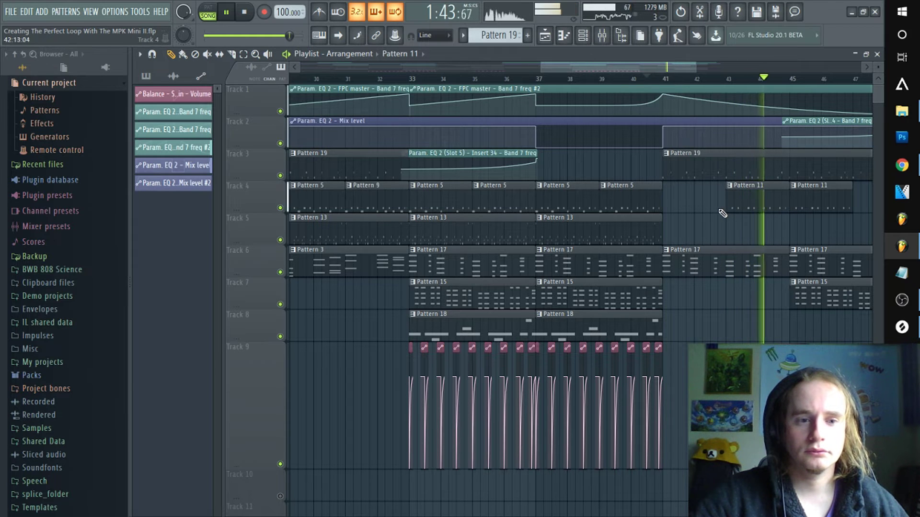
{"action": "left_click", "coordinate": [687, 206]}
{"action": "left_click", "coordinate": [642, 79]}
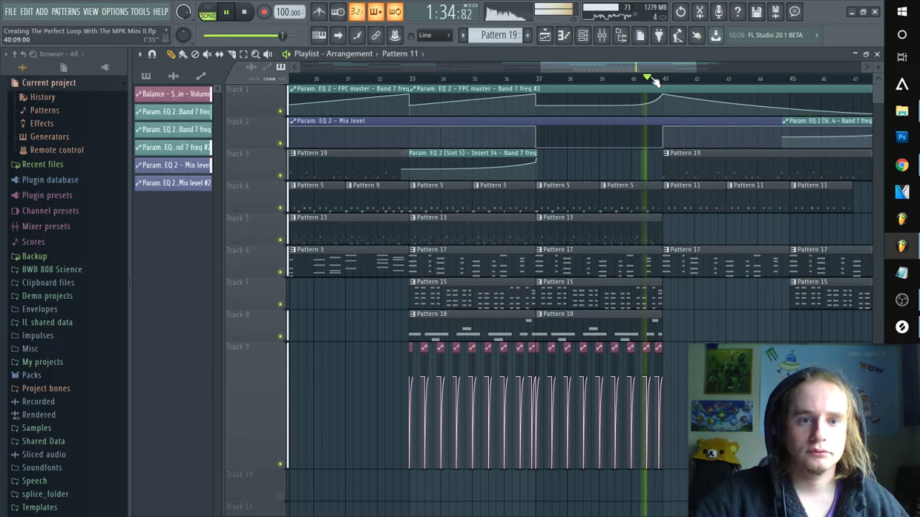
Listen through the outro up to bar 49, replaying its last bars to judge the ending
{"action": "scroll", "coordinate": [661, 83], "scroll_direction": "down", "scroll_amount": 2}
{"action": "scroll", "coordinate": [661, 83], "scroll_direction": "down", "scroll_amount": 1}
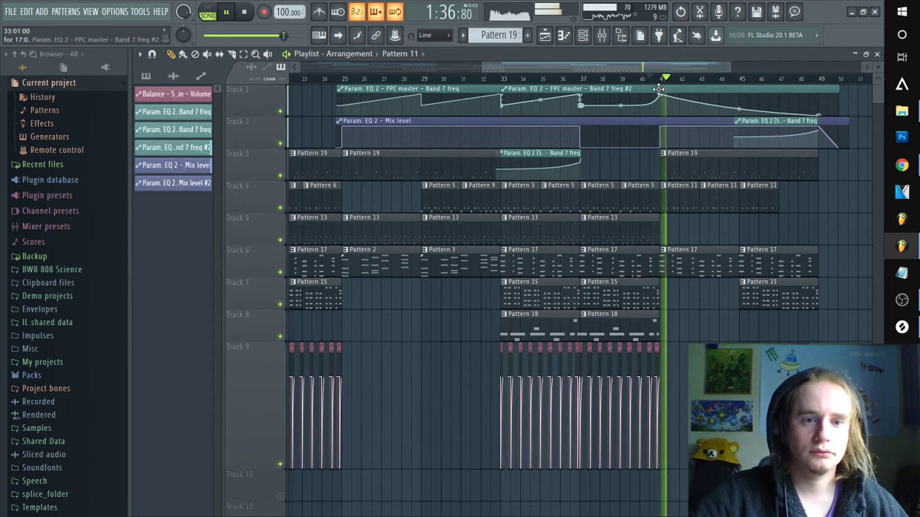
{"action": "left_click", "coordinate": [627, 79]}
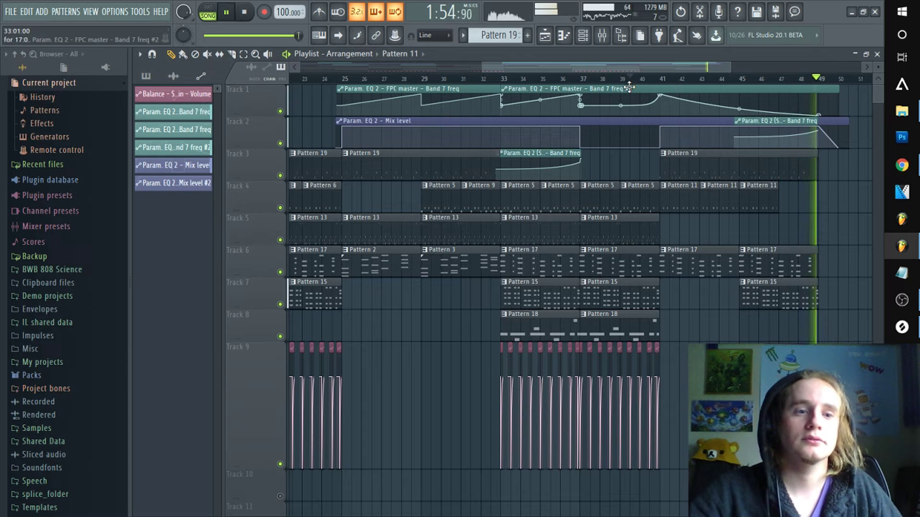
{"action": "left_click", "coordinate": [799, 78]}
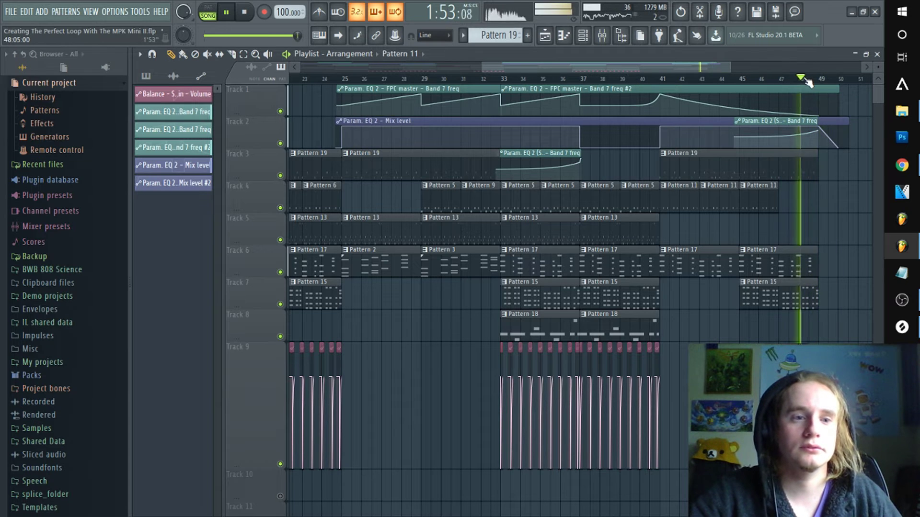
{"action": "scroll", "coordinate": [810, 81], "scroll_direction": "down", "scroll_amount": 3}
{"action": "left_click_drag", "start_coordinate": [731, 67], "coordinate": [877, 63]}
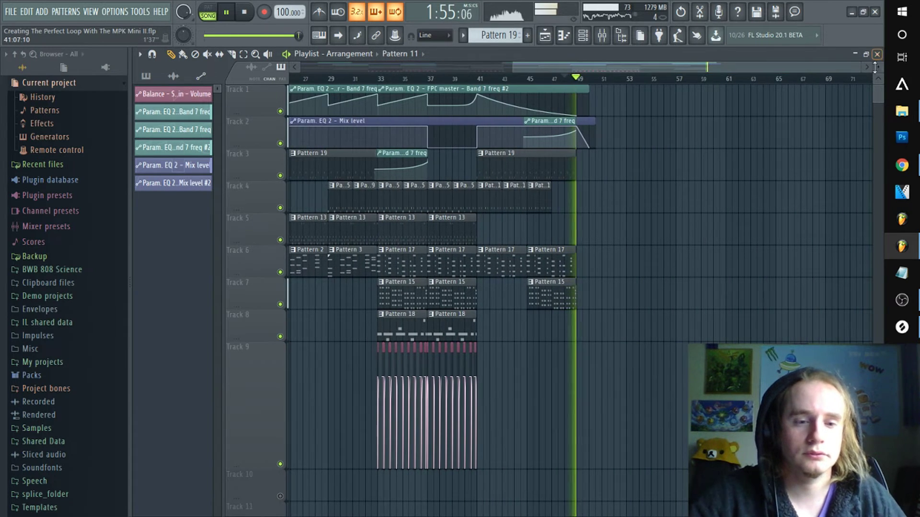
{"action": "left_click", "coordinate": [557, 78]}
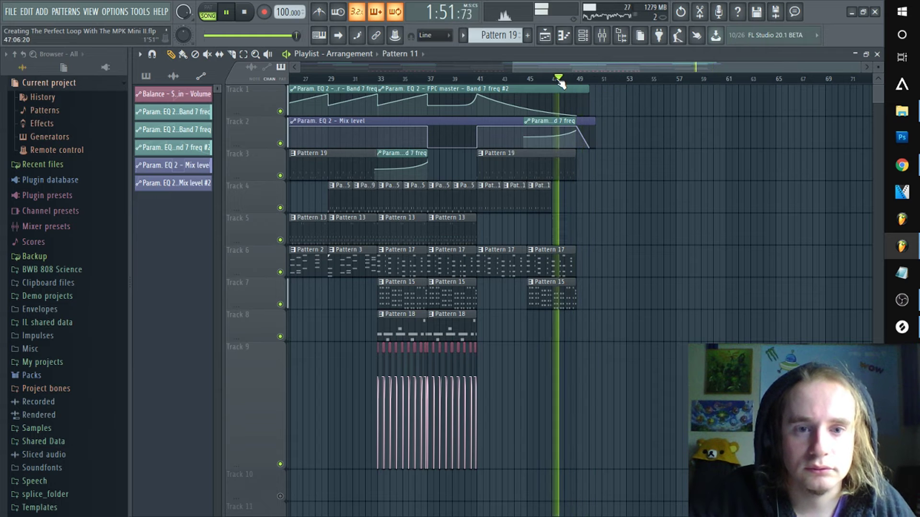
Try the outro without the Pattern 15 clip at bar 45, then without the Pattern 17 clip there, undoing each deletion
{"action": "scroll", "coordinate": [568, 81], "scroll_direction": "up", "scroll_amount": 3}
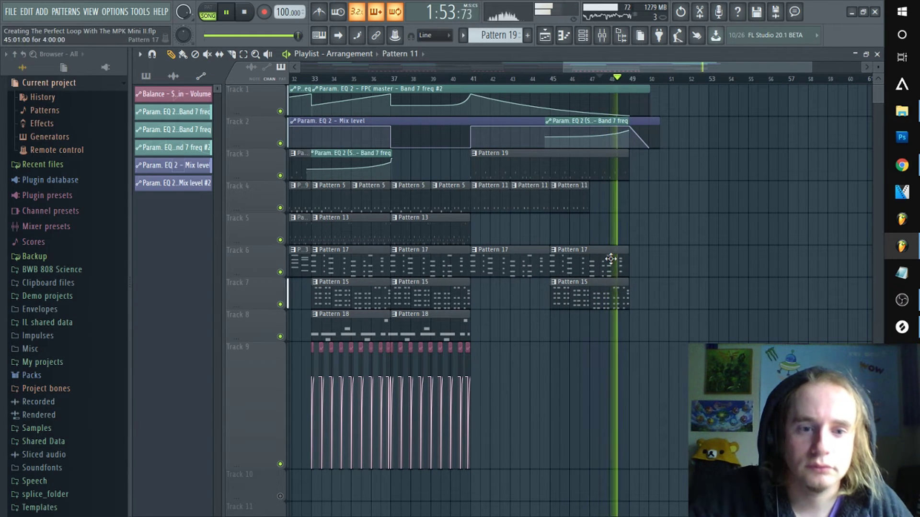
{"action": "left_click", "coordinate": [553, 79]}
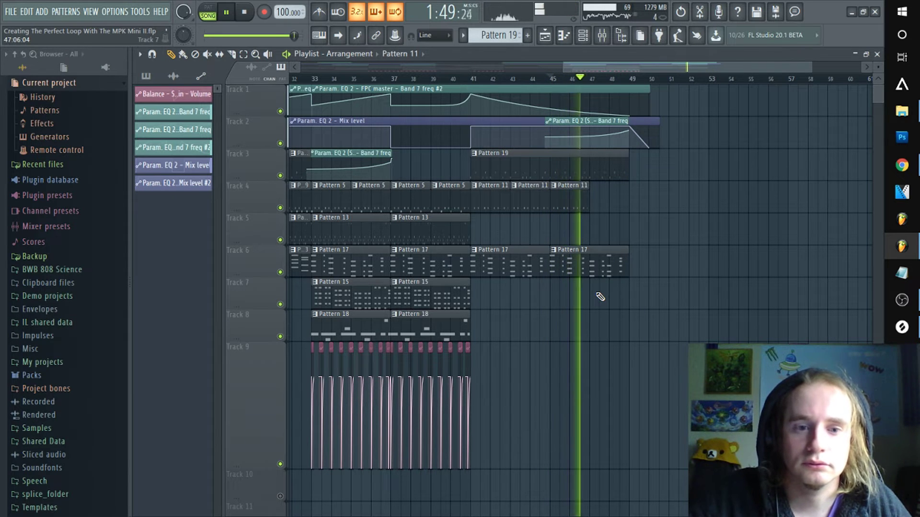
{"action": "key", "text": "ctrl+z"}
{"action": "right_click", "coordinate": [592, 271]}
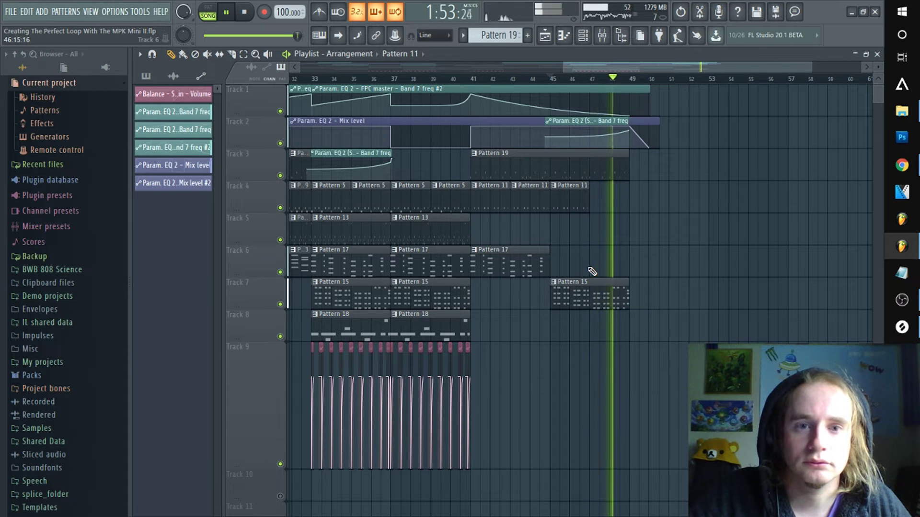
{"action": "key", "text": "ctrl+z"}
{"action": "key", "text": "space"}
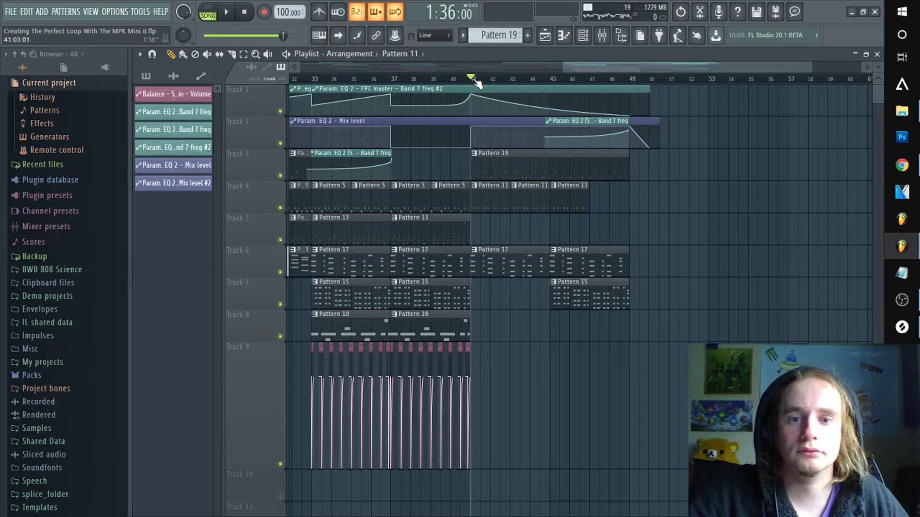
Select about bars 41 to 49 as the playback loop, play it, and bring up Insert 33's effects in the mixer
{"action": "left_click_drag", "start_coordinate": [463, 80], "coordinate": [653, 99]}
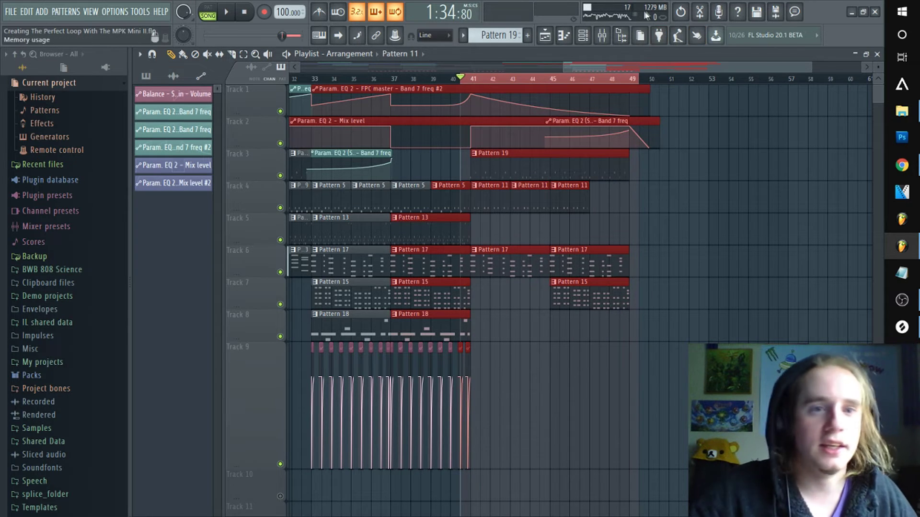
{"action": "left_click", "coordinate": [605, 36]}
{"action": "key", "text": "space"}
{"action": "mouse_move", "coordinate": [355, 493]}
{"action": "left_mouse_down"}
{"action": "mouse_move", "coordinate": [381, 483]}
{"action": "mouse_move", "coordinate": [340, 488]}
{"action": "mouse_move", "coordinate": [385, 495]}
{"action": "mouse_move", "coordinate": [303, 508]}
{"action": "mouse_move", "coordinate": [357, 503]}
{"action": "left_mouse_up"}
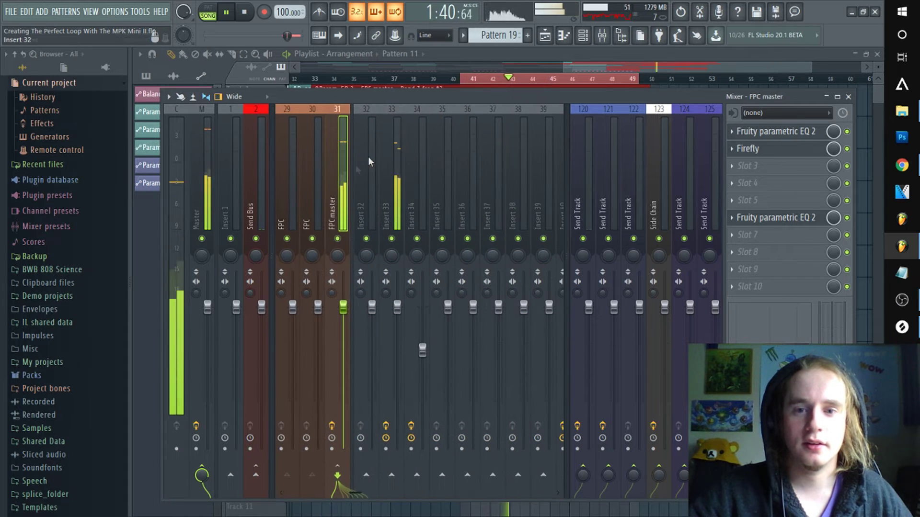
{"action": "left_click", "coordinate": [397, 168]}
{"action": "key", "text": "space"}
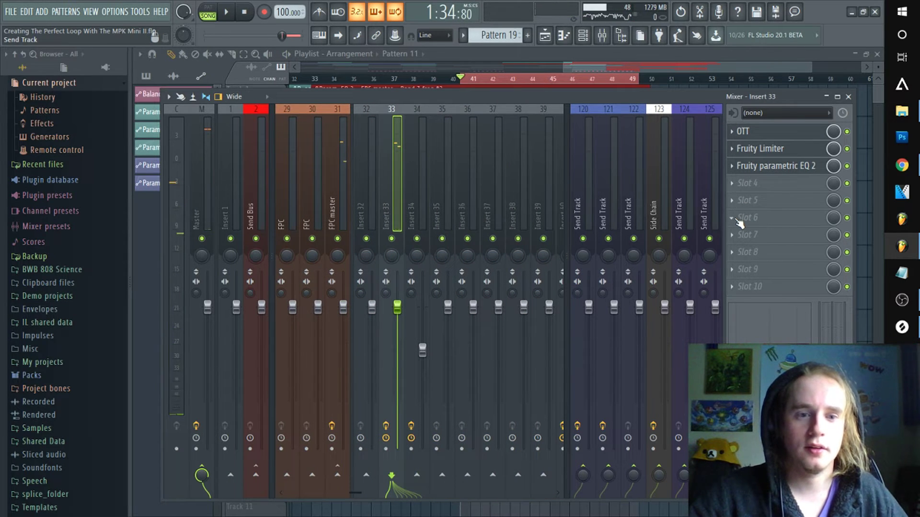
Load Fruity Parametric EQ 2 into slot 6 of Insert 33 with the 20Hz + 18kHz cut preset
{"action": "left_click", "coordinate": [738, 219]}
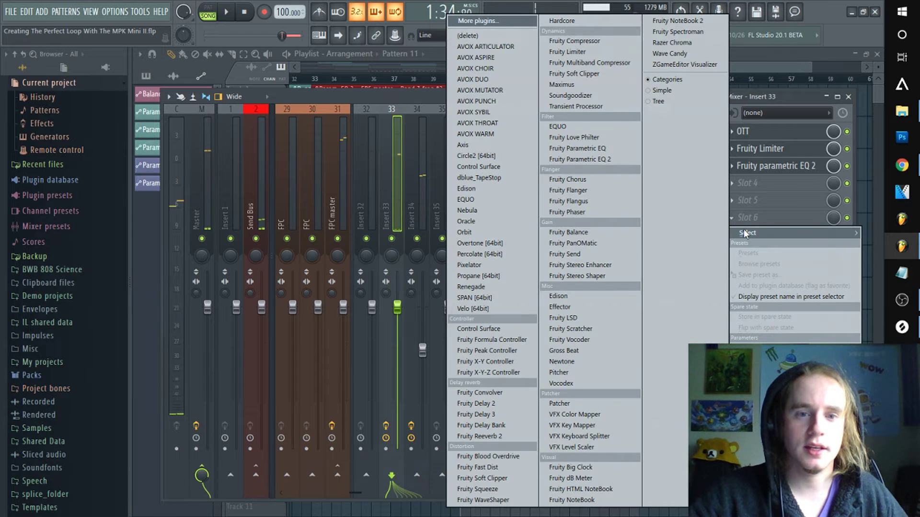
{"action": "left_click", "coordinate": [602, 158]}
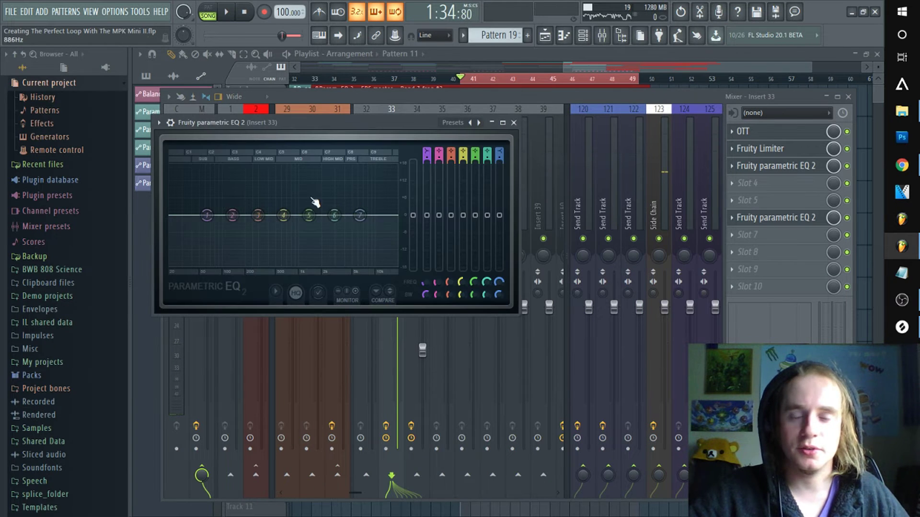
{"action": "left_click", "coordinate": [479, 123]}
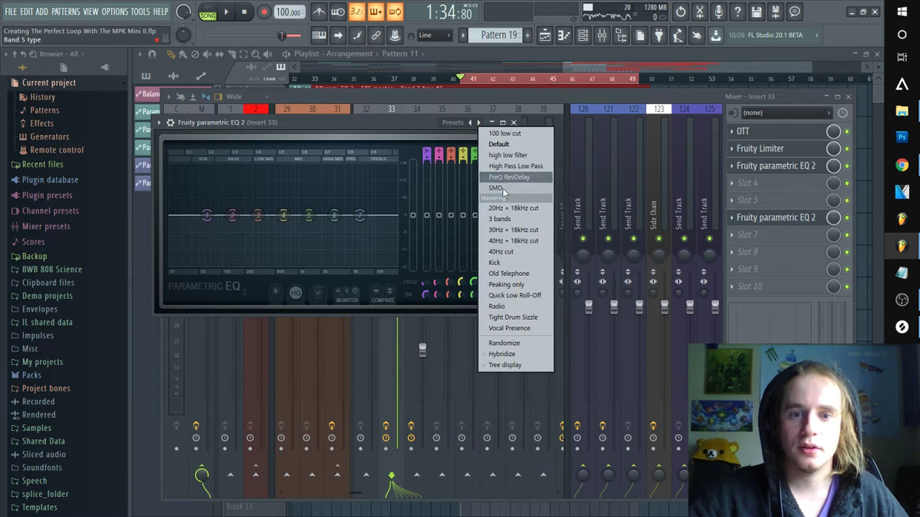
{"action": "left_click", "coordinate": [513, 208]}
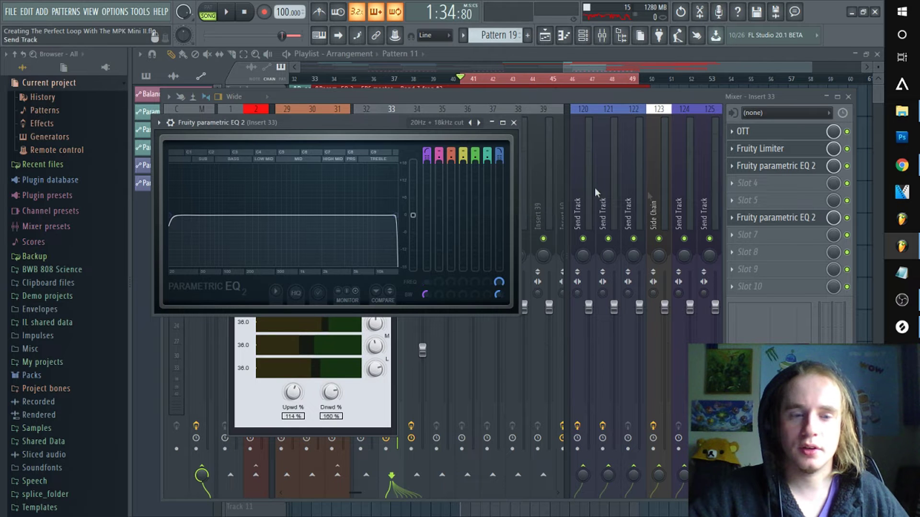
Set the slot 6 EQ's mix level to 0% and create an automation clip for it
{"action": "left_click", "coordinate": [833, 219]}
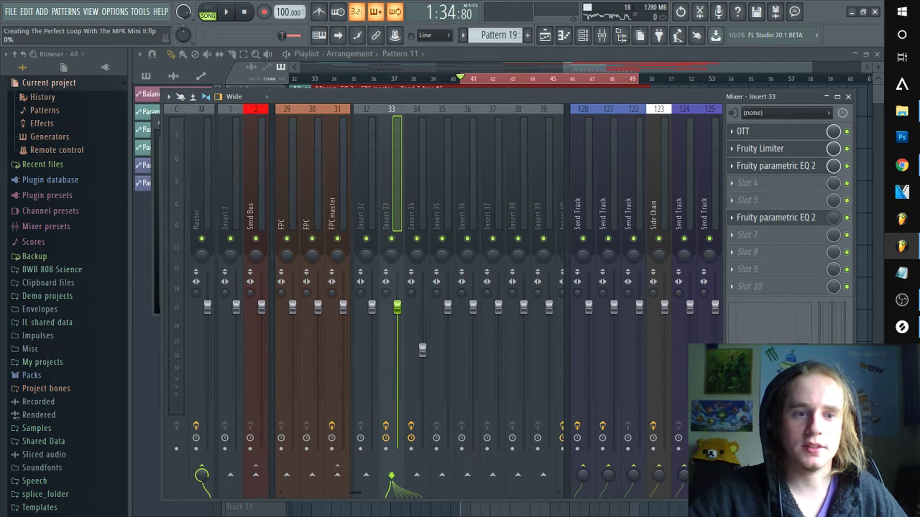
{"action": "right_click", "coordinate": [833, 219]}
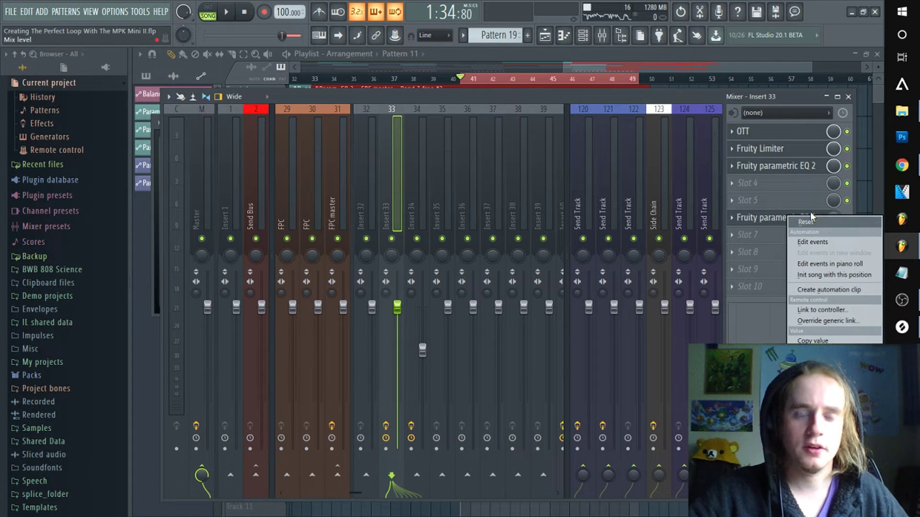
{"action": "left_click", "coordinate": [827, 289]}
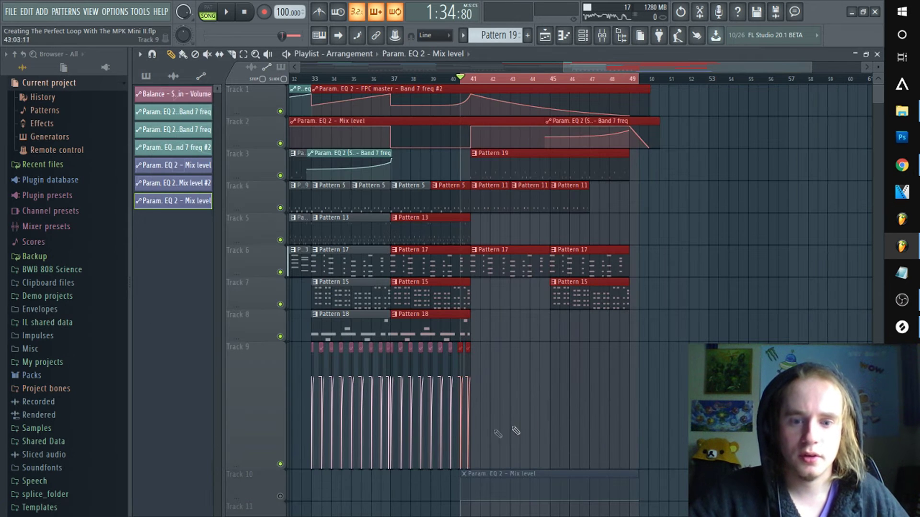
Enable Track 10 and shape its mix level clip to rise to 100% at bar 41, hold to bar 49 and drop off
{"action": "left_click", "coordinate": [282, 497]}
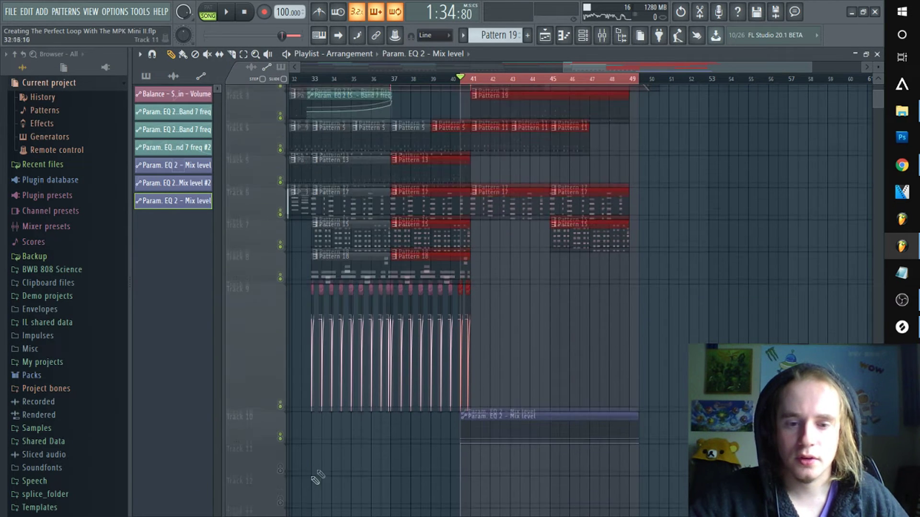
{"action": "scroll", "coordinate": [311, 481], "scroll_direction": "down", "scroll_amount": 3}
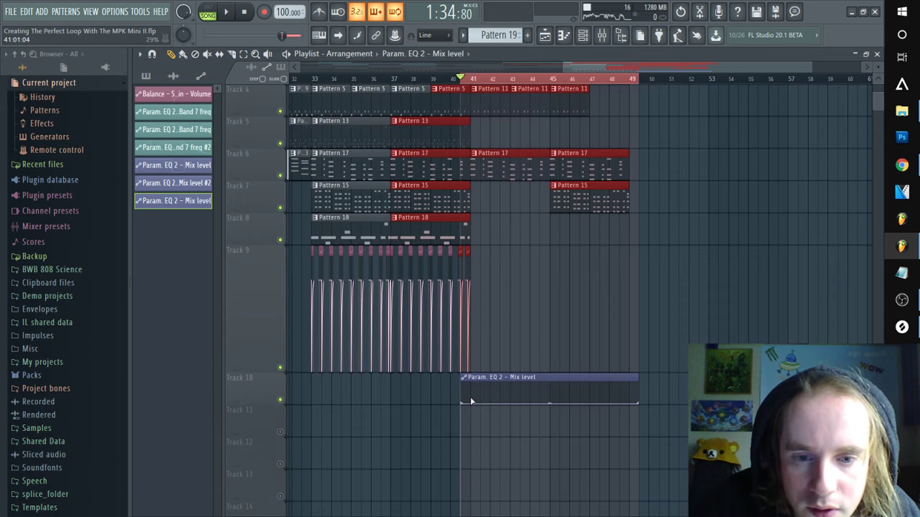
{"action": "right_click", "coordinate": [471, 403]}
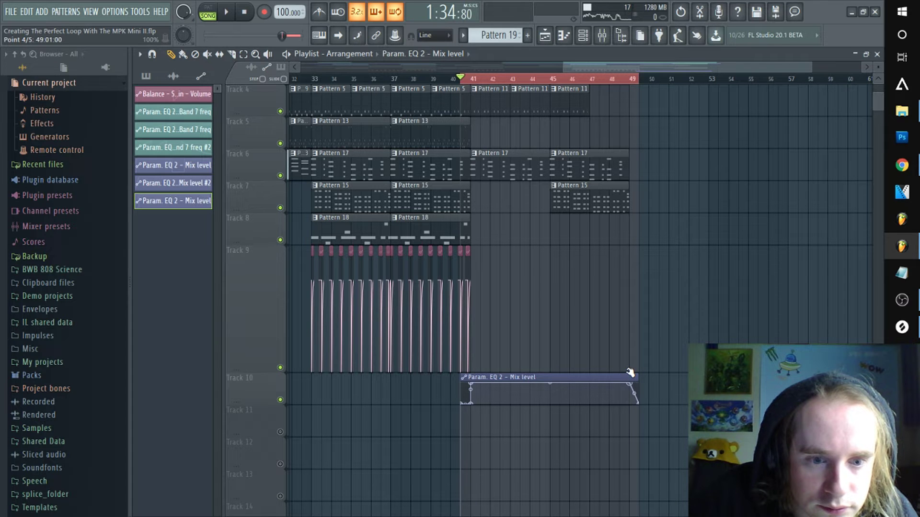
Reopen Insert 33's slot 6 EQ and, during playback, sweep its high-pass band up to about 1 kHz and back to about 25 Hz
{"action": "key", "text": "space"}
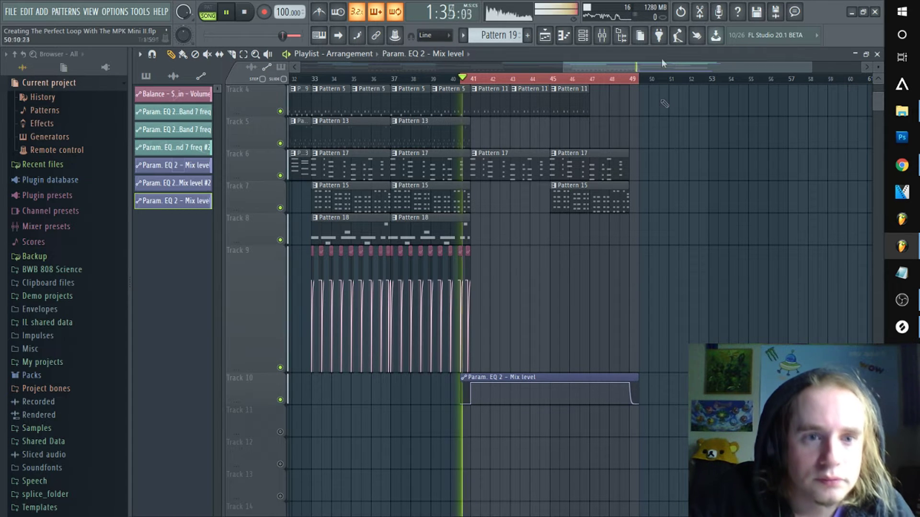
{"action": "key", "text": "F9"}
{"action": "key", "text": "space"}
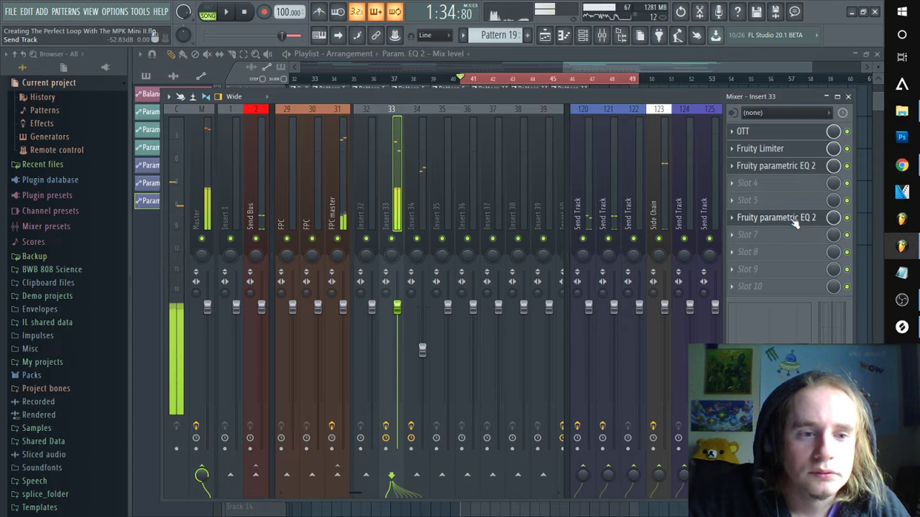
{"action": "left_click", "coordinate": [794, 222]}
{"action": "left_click", "coordinate": [795, 222]}
{"action": "key", "text": "space"}
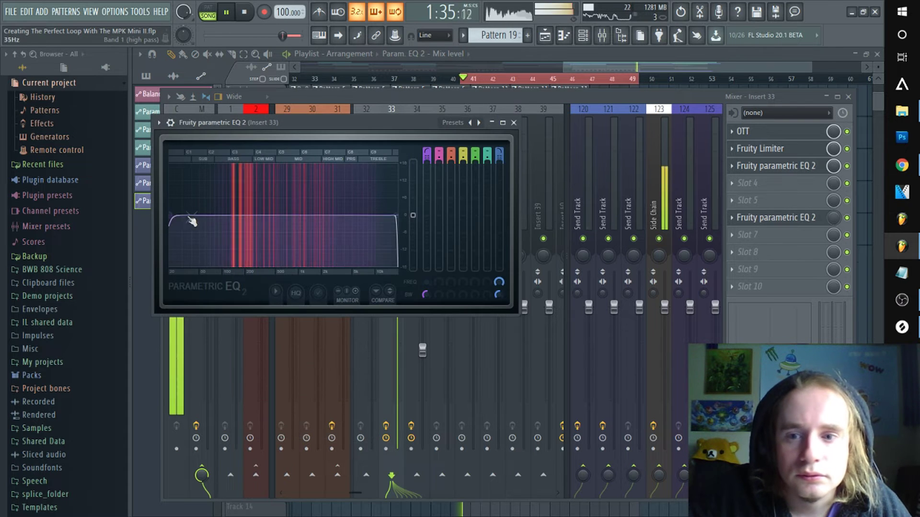
{"action": "left_click_drag", "start_coordinate": [175, 218], "coordinate": [231, 216]}
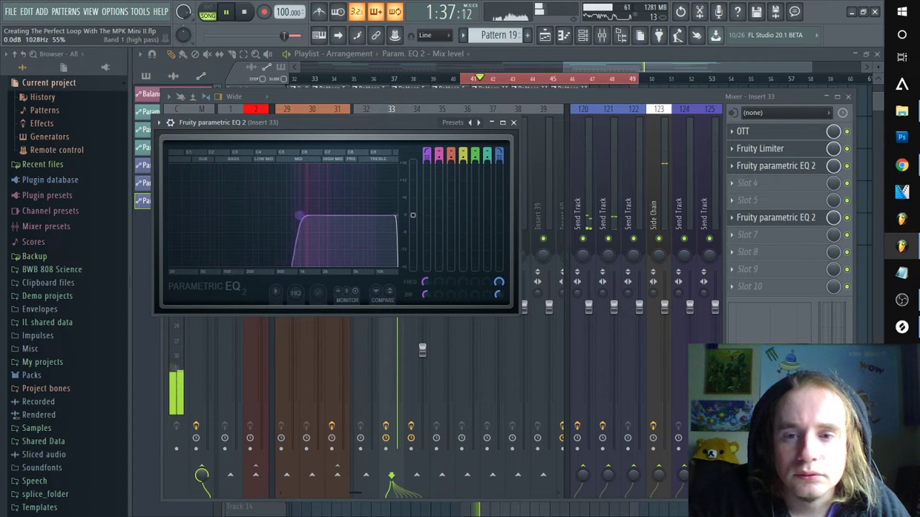
{"action": "left_click_drag", "start_coordinate": [302, 216], "coordinate": [270, 216]}
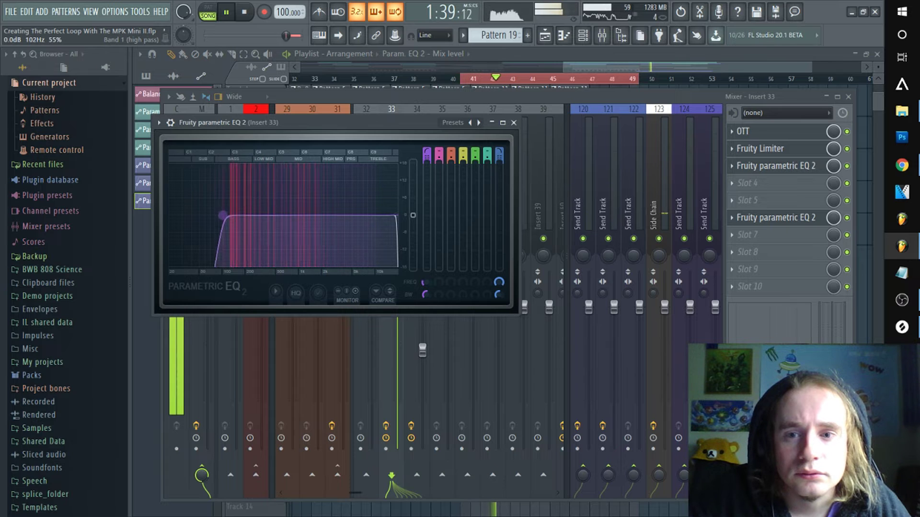
{"action": "left_click_drag", "start_coordinate": [205, 216], "coordinate": [178, 216]}
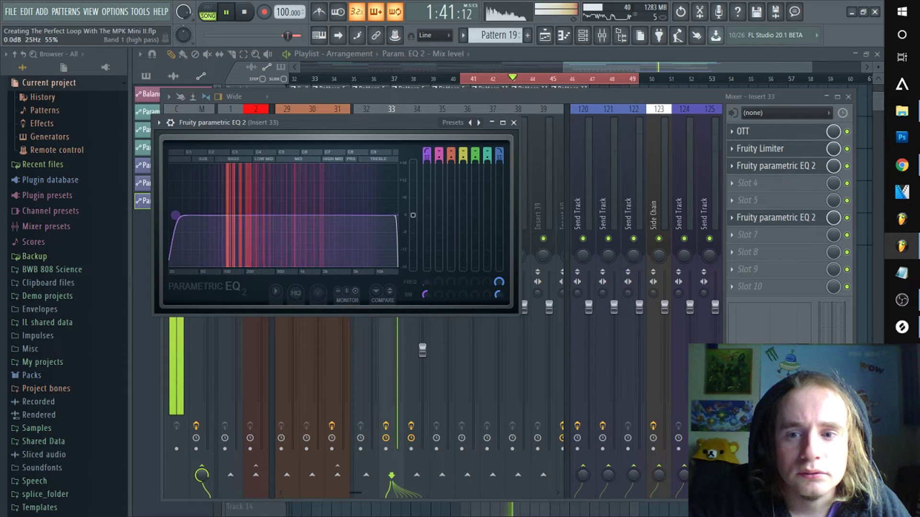
Try the low-pass band at about 2.9 kHz, return it to about 19 kHz, and adjust the high-pass cutoff by ear in the bass range
{"action": "mouse_move", "coordinate": [379, 221]}
{"action": "left_mouse_down"}
{"action": "mouse_move", "coordinate": [277, 216]}
{"action": "mouse_move", "coordinate": [378, 216]}
{"action": "left_mouse_up"}
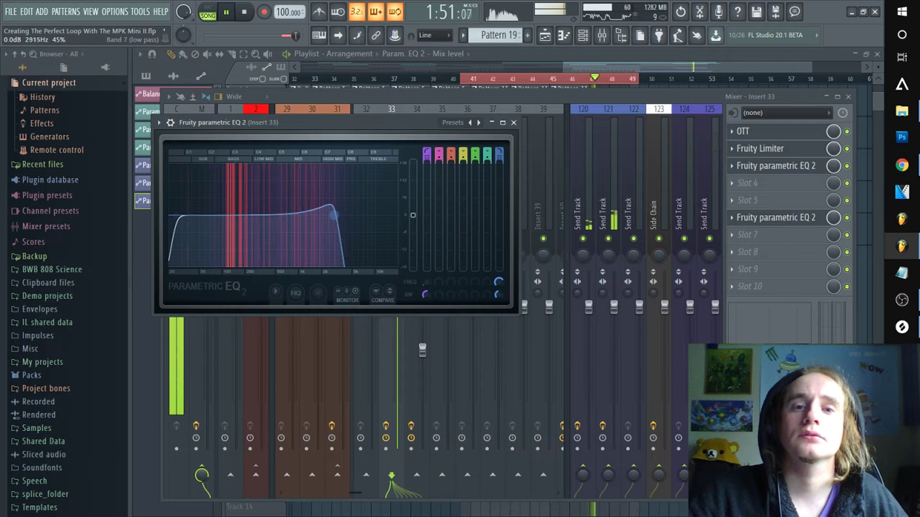
{"action": "left_click_drag", "start_coordinate": [313, 215], "coordinate": [398, 215]}
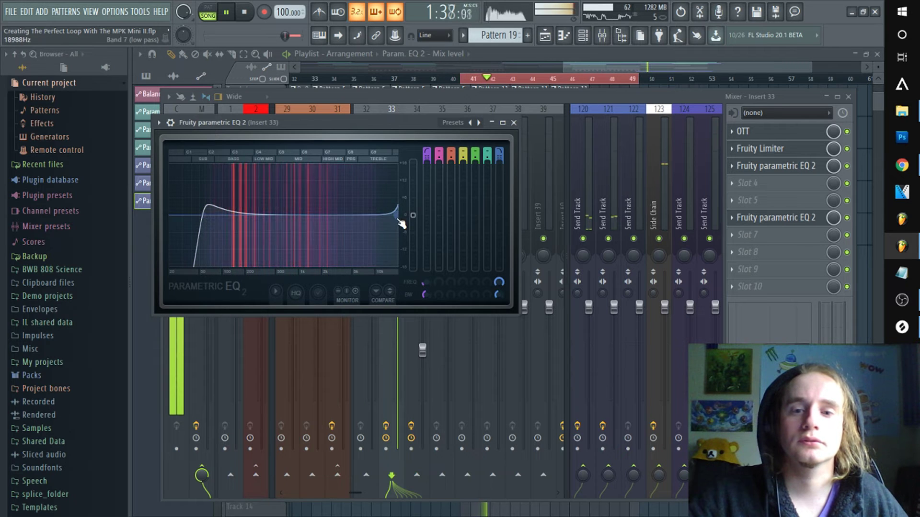
{"action": "left_click_drag", "start_coordinate": [205, 215], "coordinate": [207, 216]}
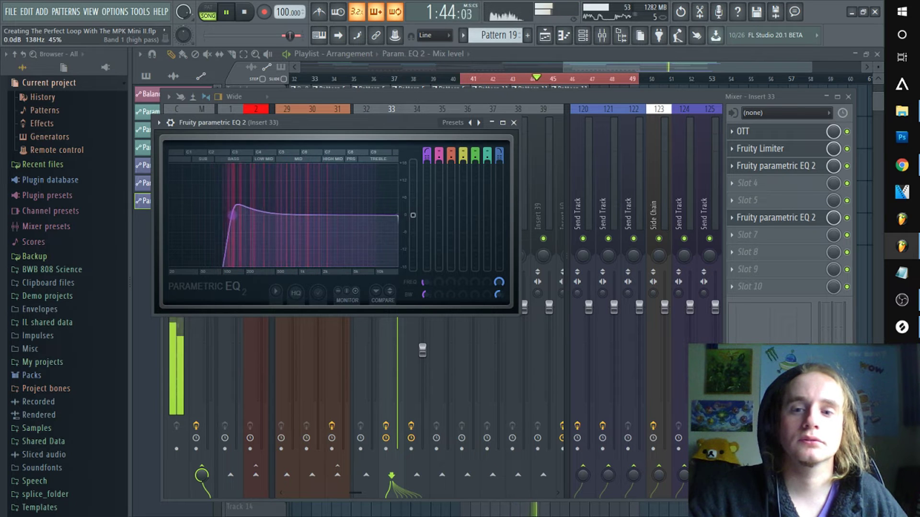
{"action": "left_click_drag", "start_coordinate": [245, 216], "coordinate": [257, 216]}
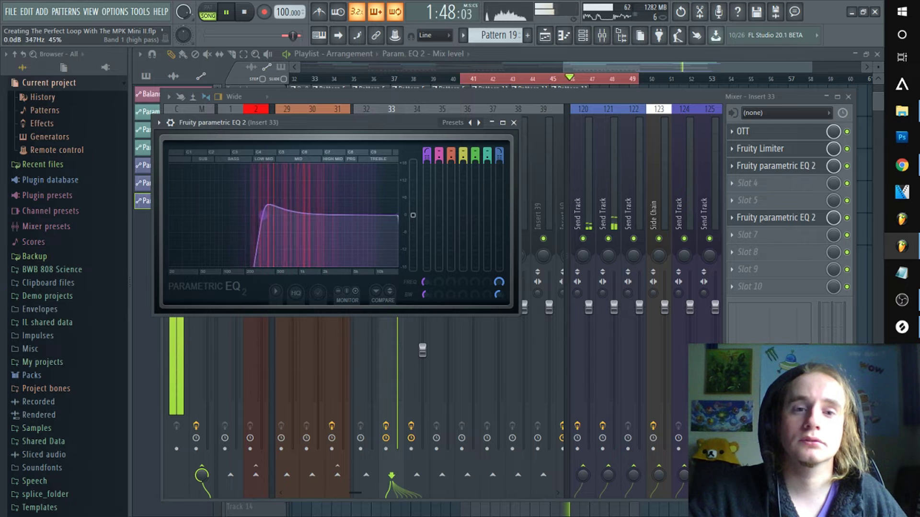
{"action": "left_click_drag", "start_coordinate": [275, 215], "coordinate": [219, 214]}
{"action": "key", "text": "space"}
{"action": "key", "text": "space"}
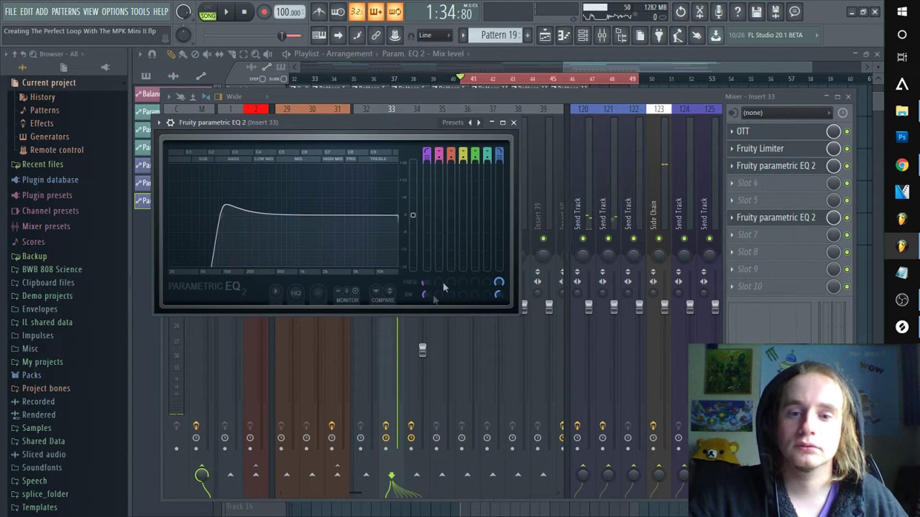
Create an automation clip for the slot 6 EQ's band 1 frequency
{"action": "right_click", "coordinate": [428, 284]}
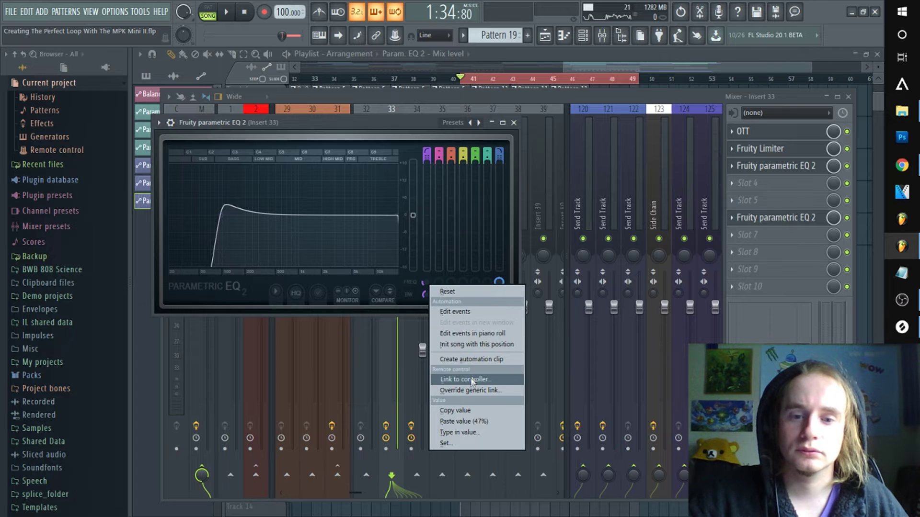
{"action": "left_click", "coordinate": [475, 363]}
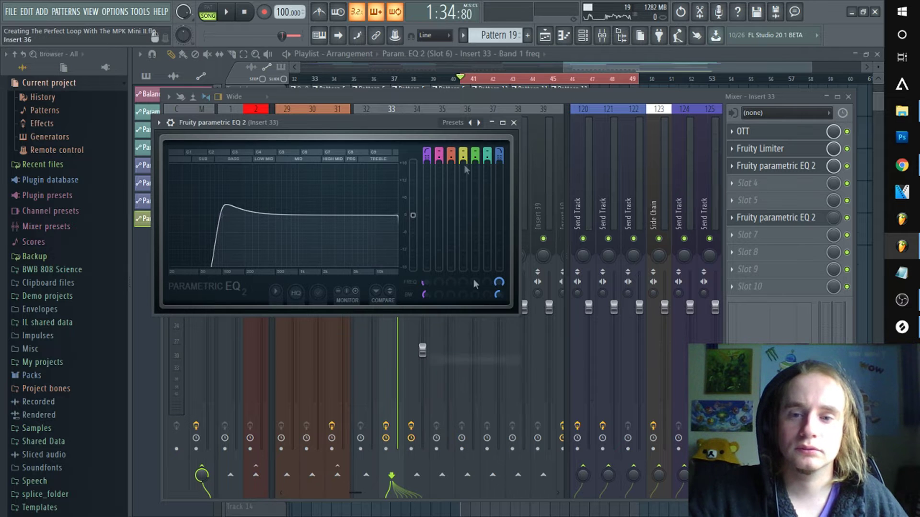
Extend the Track 10 mix level clip to about bar 51 with its drop moved past bar 49, and enable Track 11
{"action": "left_click", "coordinate": [615, 64]}
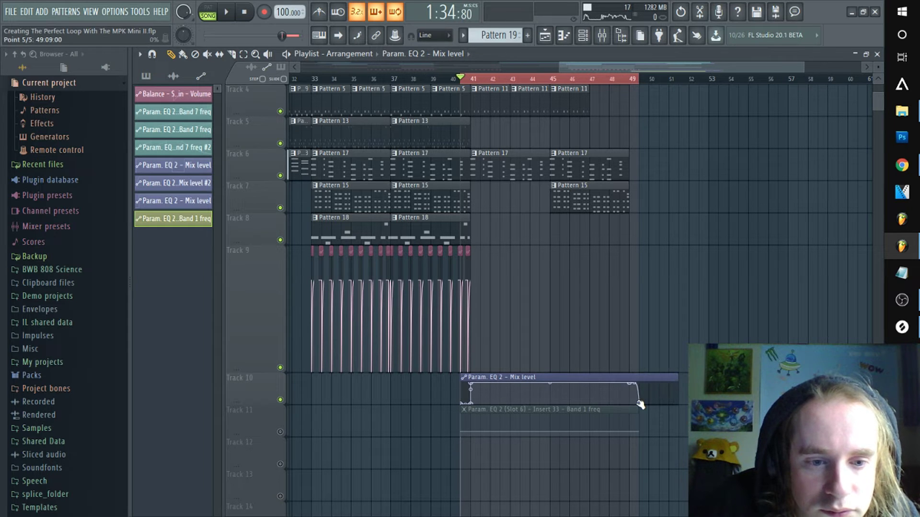
{"action": "left_click", "coordinate": [280, 433]}
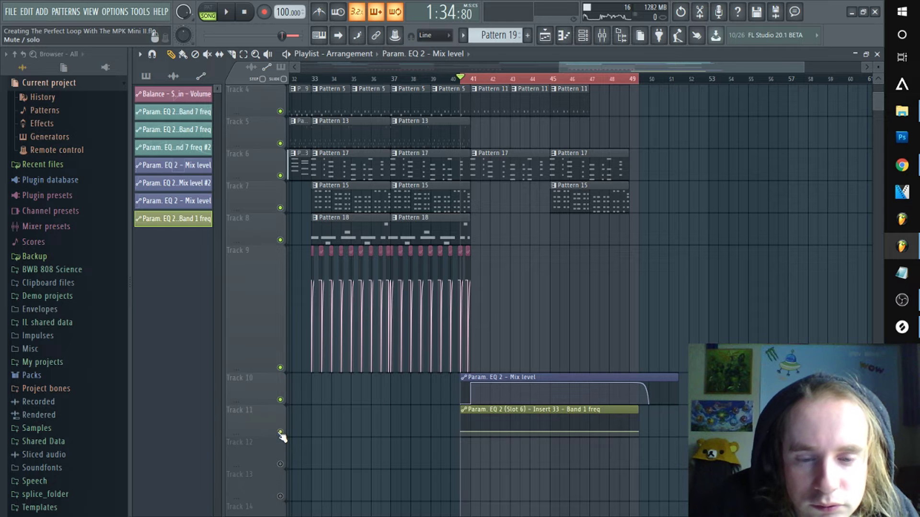
Copy the first band 1 frequency point's value to a point at bar 41 and shape the clip to curve upward until bar 49
{"action": "right_click", "coordinate": [464, 431]}
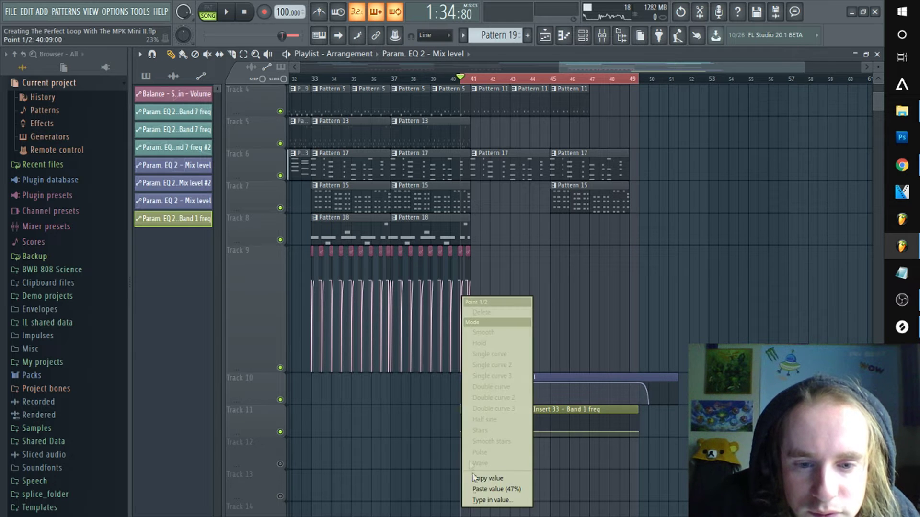
{"action": "left_click", "coordinate": [482, 481]}
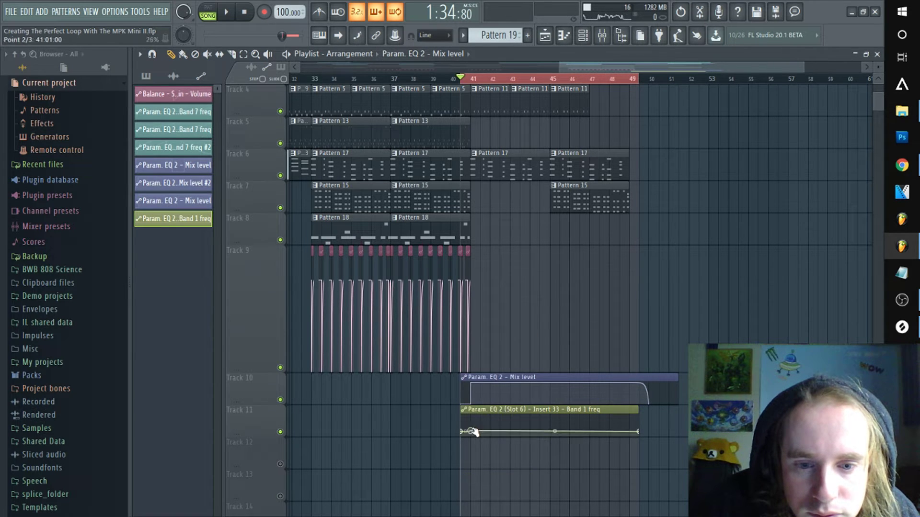
{"action": "right_click", "coordinate": [472, 431]}
{"action": "left_click", "coordinate": [499, 489]}
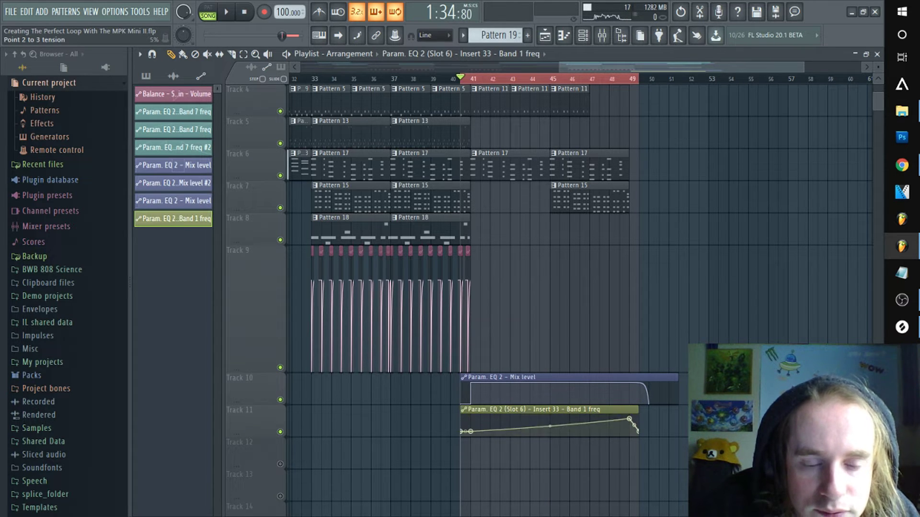
Lower the bar 41 point of the FPC master Band 7 freq #2 automation to 95% and replay the outro from just before bar 41
{"action": "key", "text": "space"}
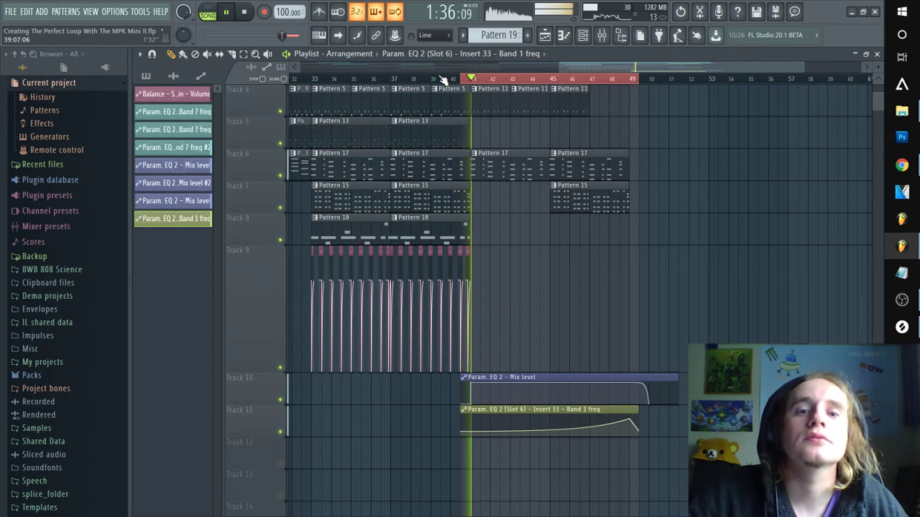
{"action": "scroll", "coordinate": [444, 84], "scroll_direction": "down", "scroll_amount": 3}
{"action": "scroll", "coordinate": [566, 181], "scroll_direction": "up", "scroll_amount": 3}
{"action": "scroll", "coordinate": [582, 79], "scroll_direction": "up", "scroll_amount": 3}
{"action": "left_click", "coordinate": [577, 79]}
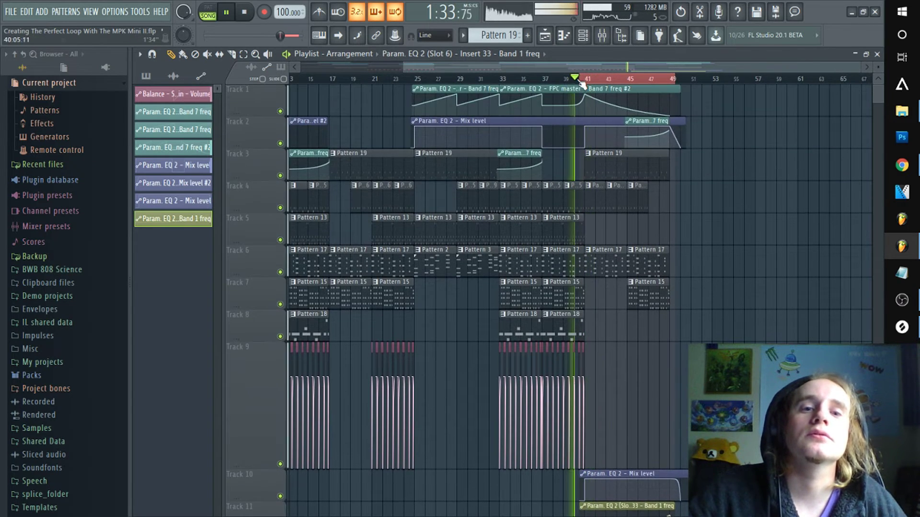
{"action": "scroll", "coordinate": [581, 81], "scroll_direction": "up", "scroll_amount": 2}
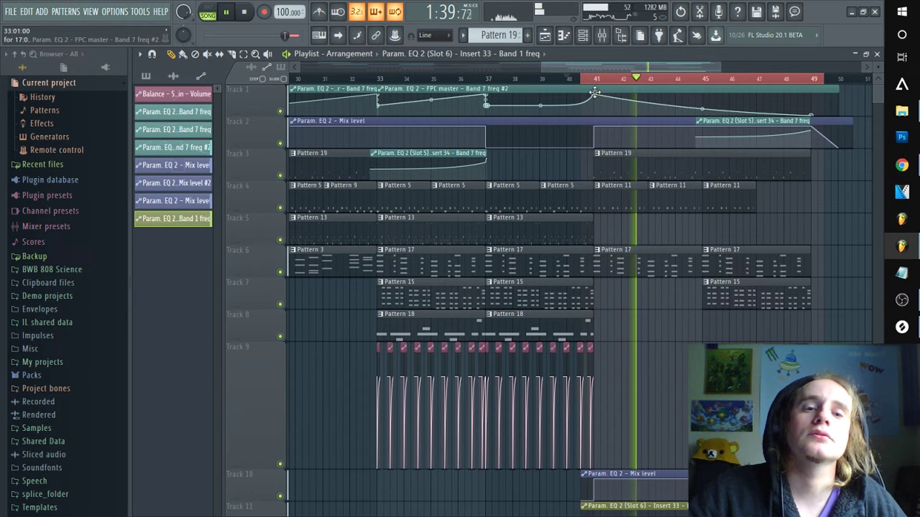
{"action": "left_click_drag", "start_coordinate": [595, 92], "coordinate": [596, 97]}
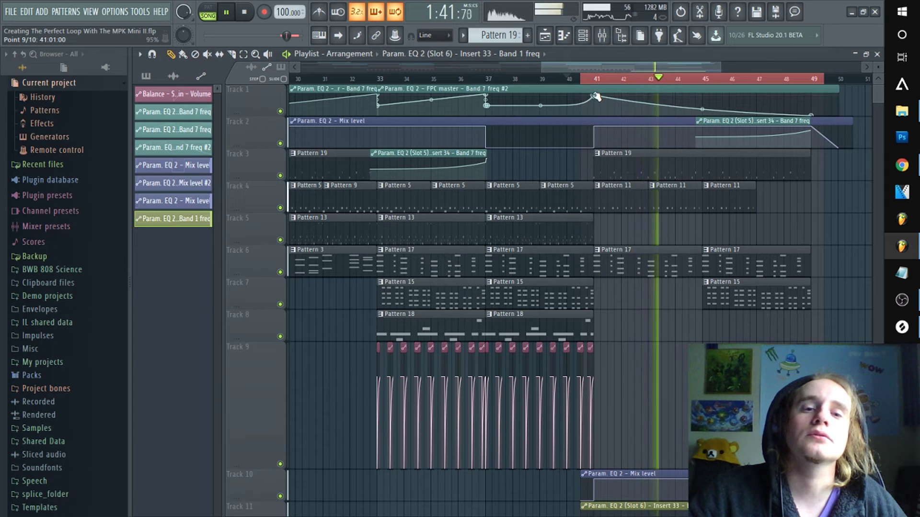
{"action": "left_click", "coordinate": [574, 79]}
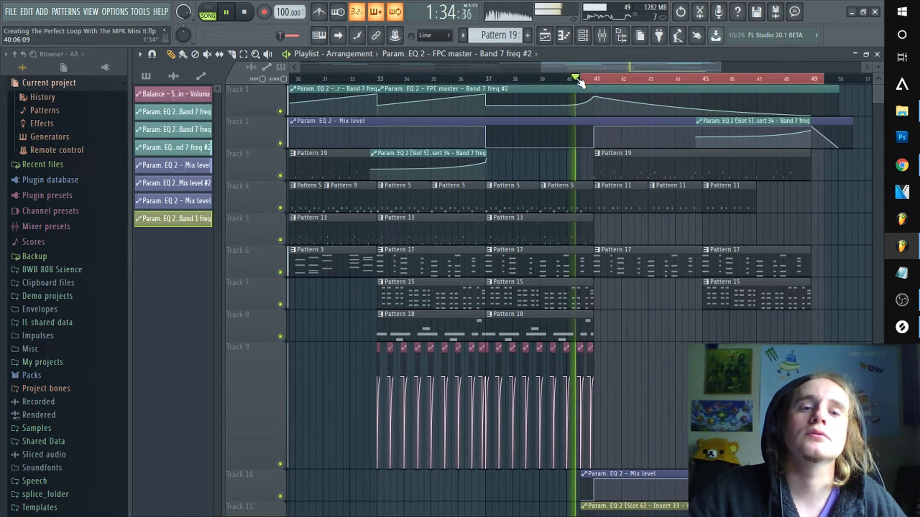
{"action": "scroll", "coordinate": [581, 80], "scroll_direction": "down", "scroll_amount": 2}
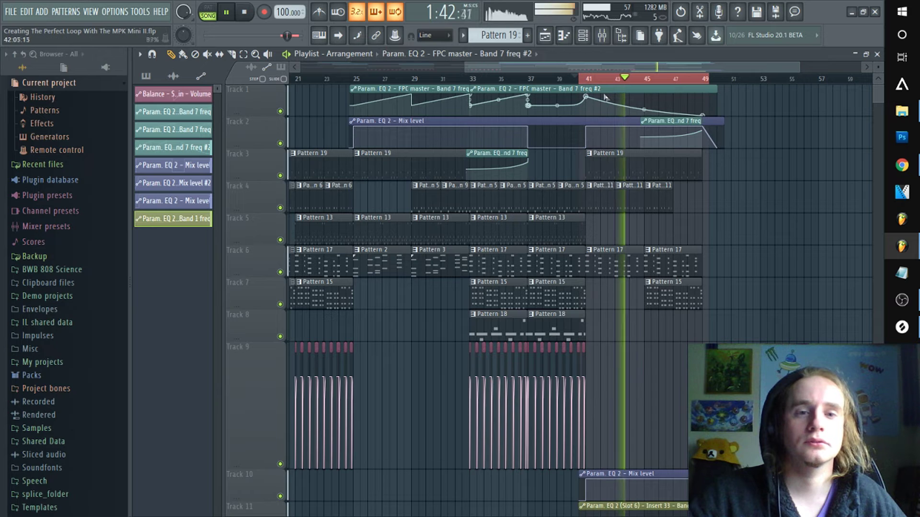
{"action": "scroll", "coordinate": [586, 79], "scroll_direction": "down", "scroll_amount": 2}
{"action": "scroll", "coordinate": [678, 169], "scroll_direction": "down", "scroll_amount": 4}
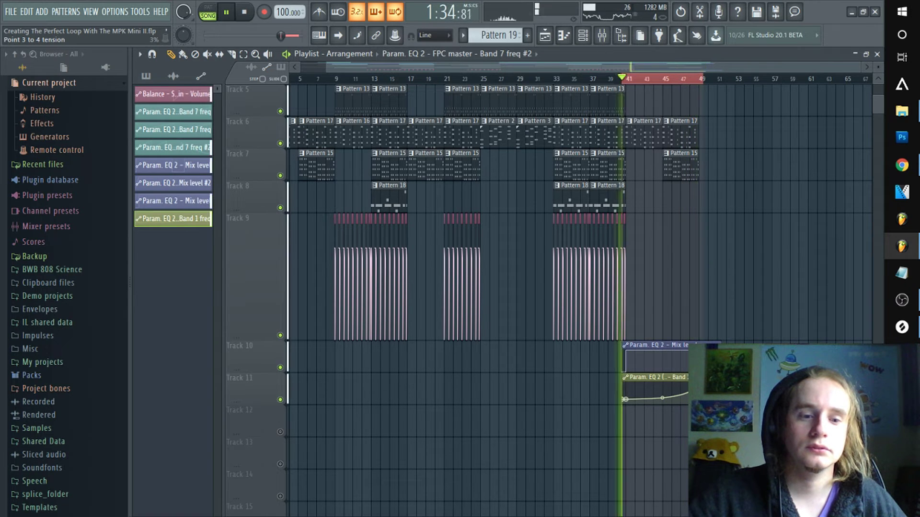
Replay the ending from about bar 48 and move the Insert 33 Band 1 freq clip's last point to bar 50
{"action": "left_click", "coordinate": [696, 78]}
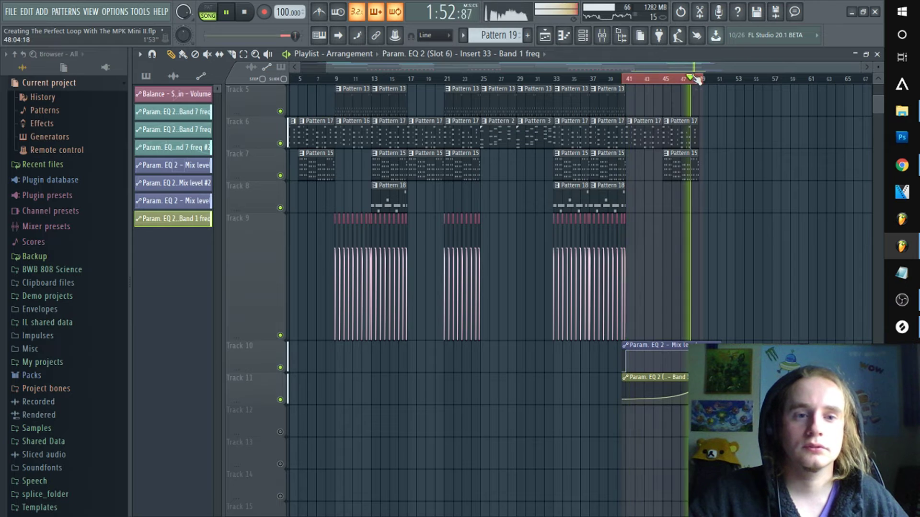
{"action": "scroll", "coordinate": [708, 80], "scroll_direction": "up", "scroll_amount": 6}
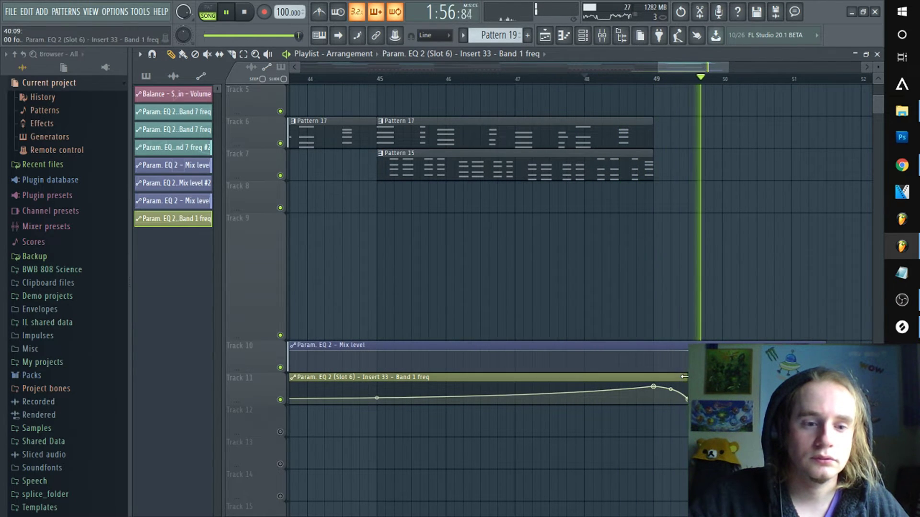
{"action": "left_click_drag", "start_coordinate": [687, 399], "coordinate": [722, 400]}
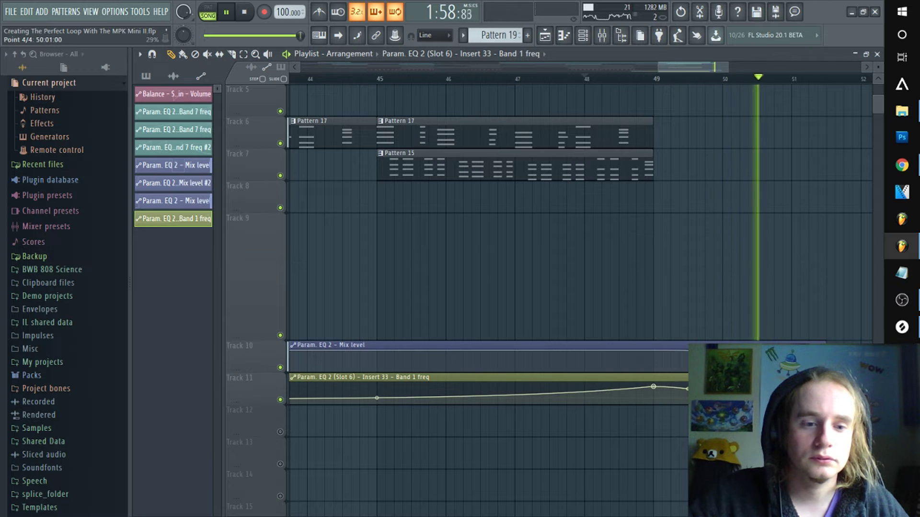
Extend the Insert 33 Band 1 freq clip to about bar 52, move its last point almost halfway into bar 50, and replay the ending
{"action": "left_click", "coordinate": [637, 80]}
{"action": "scroll", "coordinate": [638, 85], "scroll_direction": "down", "scroll_amount": 2}
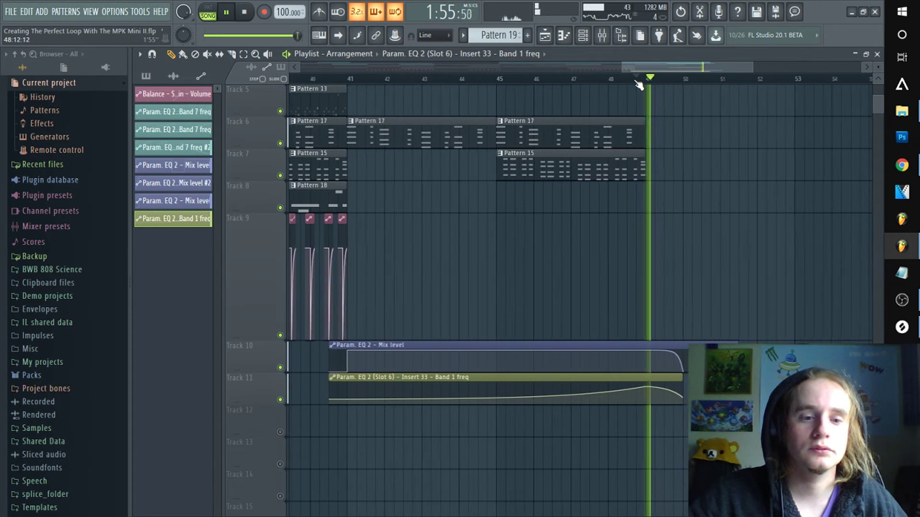
{"action": "left_click", "coordinate": [509, 78]}
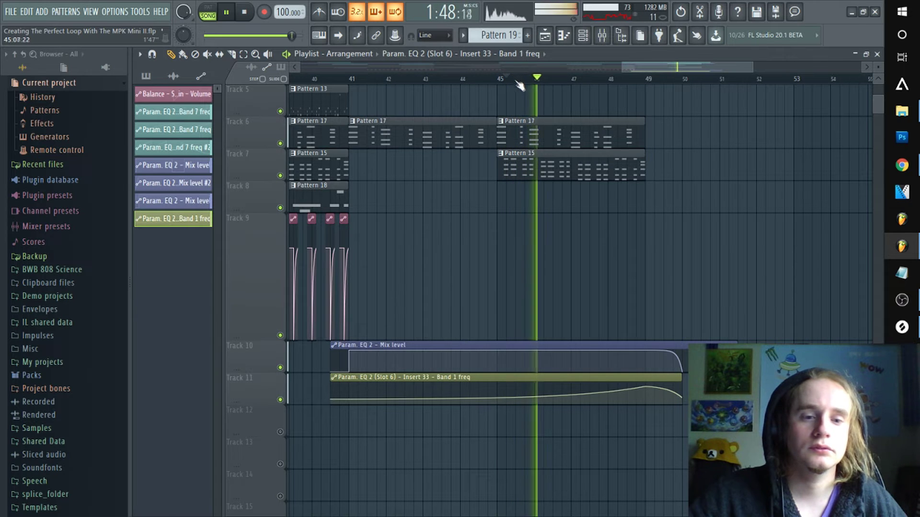
{"action": "scroll", "coordinate": [589, 80], "scroll_direction": "down", "scroll_amount": 1}
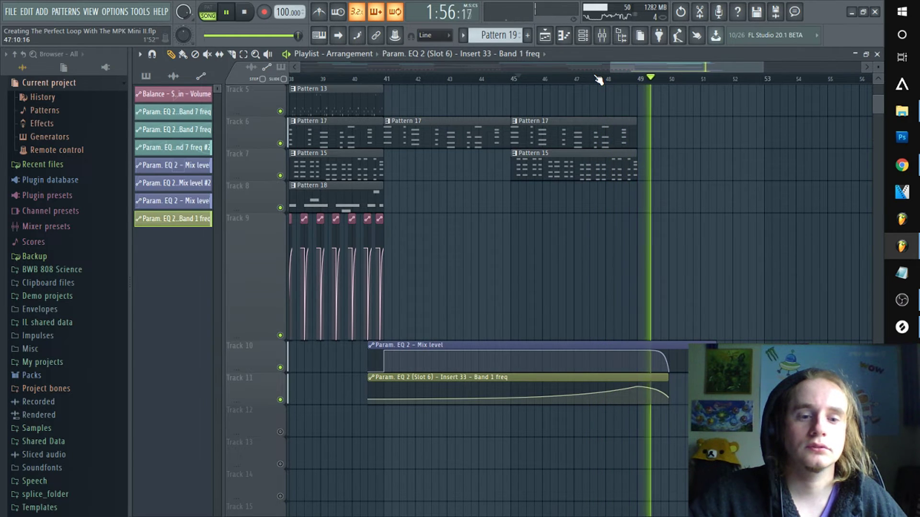
{"action": "scroll", "coordinate": [600, 78], "scroll_direction": "down", "scroll_amount": 3}
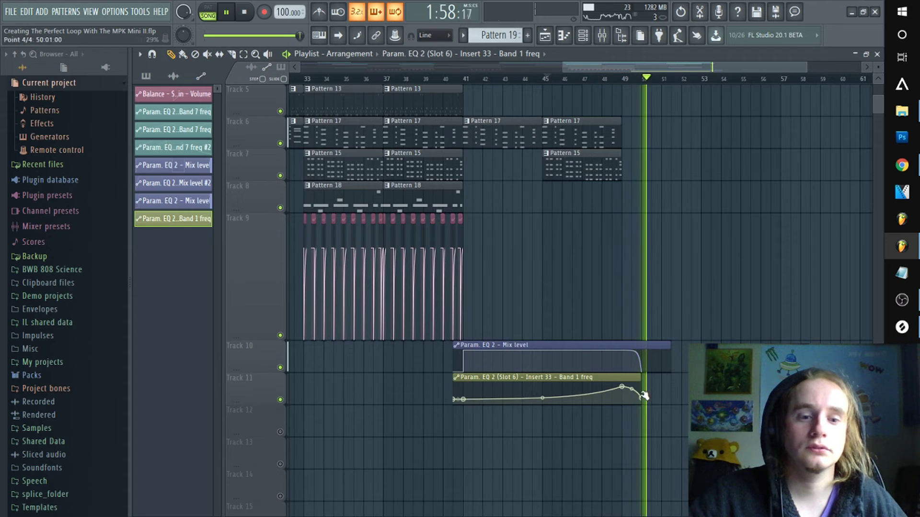
{"action": "left_click_drag", "start_coordinate": [641, 380], "coordinate": [651, 395]}
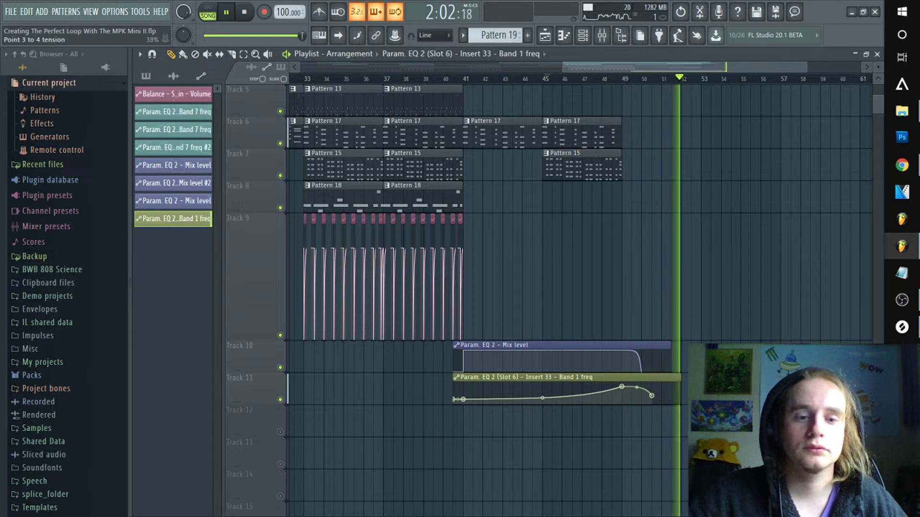
{"action": "left_click", "coordinate": [588, 79]}
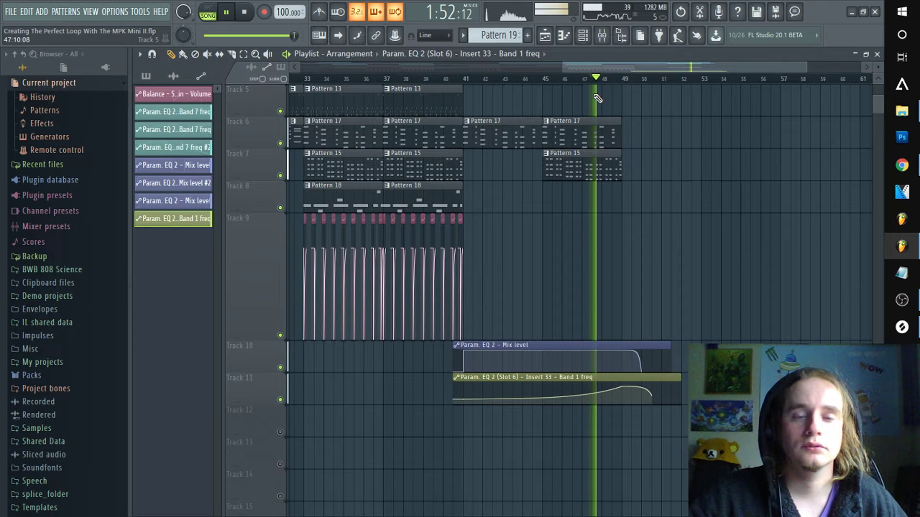
Try a copy of the Pattern 18 clip on Track 8 at bar 45 and play it
{"action": "scroll", "coordinate": [603, 92], "scroll_direction": "down", "scroll_amount": 2}
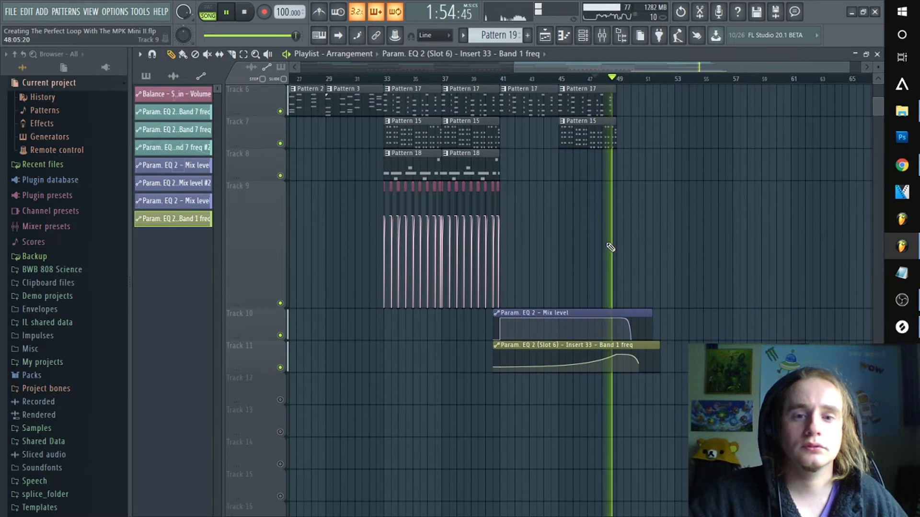
{"action": "scroll", "coordinate": [609, 247], "scroll_direction": "up", "scroll_amount": 4}
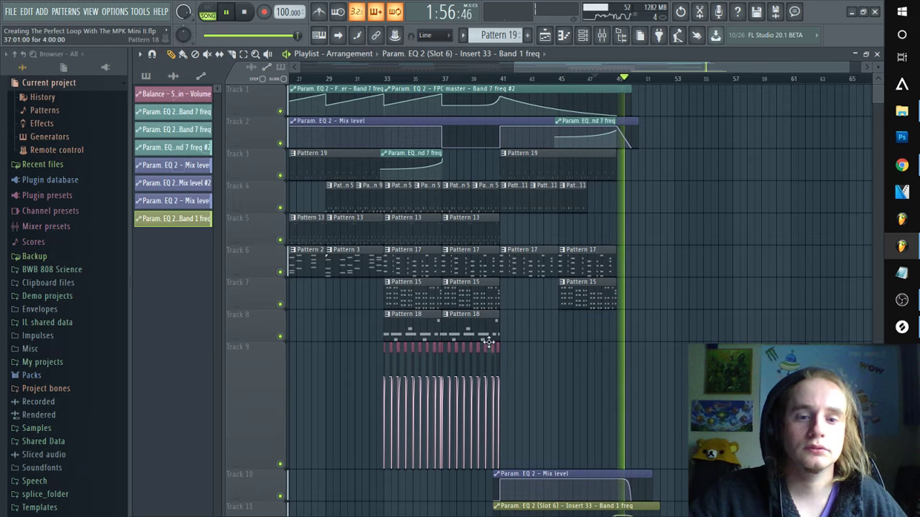
{"action": "scroll", "coordinate": [530, 352], "scroll_direction": "down", "scroll_amount": 2}
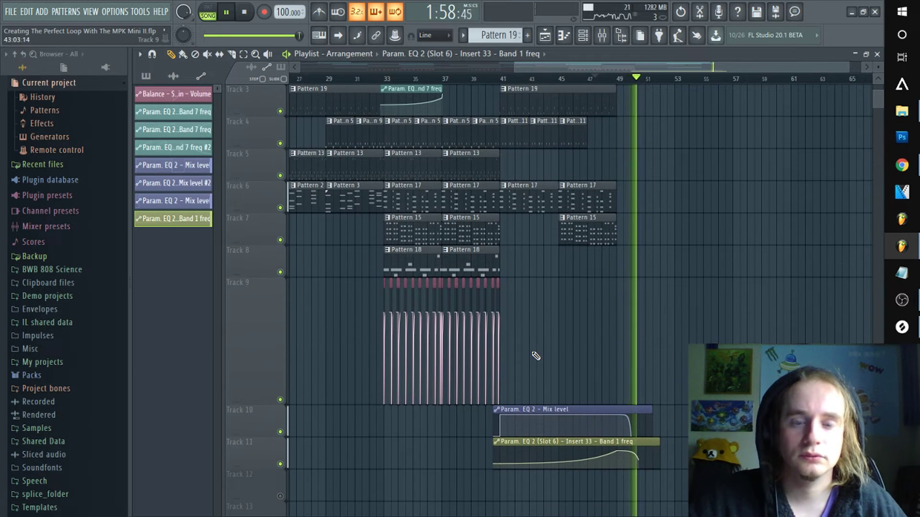
{"action": "left_click", "coordinate": [552, 78]}
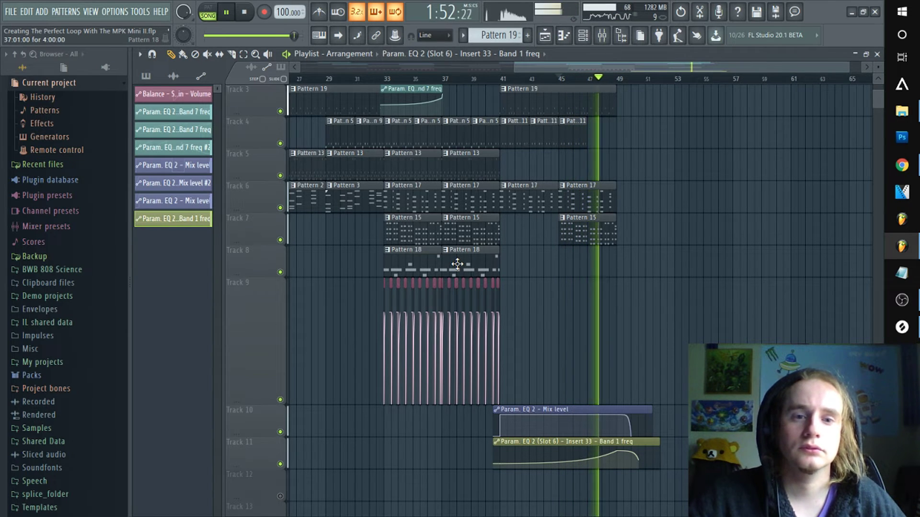
{"action": "left_click_drag", "start_coordinate": [457, 264], "coordinate": [573, 264]}
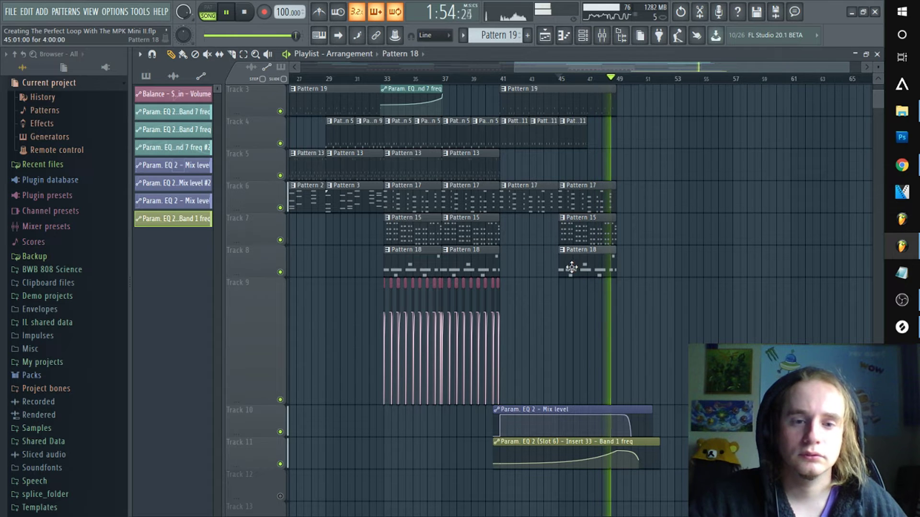
{"action": "left_click", "coordinate": [553, 80]}
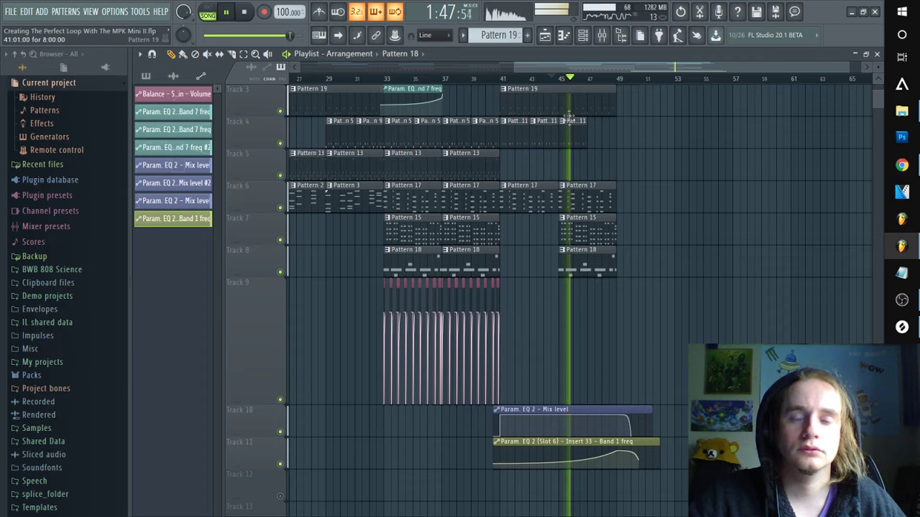
Try the outro's Pattern 18 clip at bar 41 instead, listen to it, and delete it from Track 8
{"action": "scroll", "coordinate": [578, 162], "scroll_direction": "up", "scroll_amount": 2}
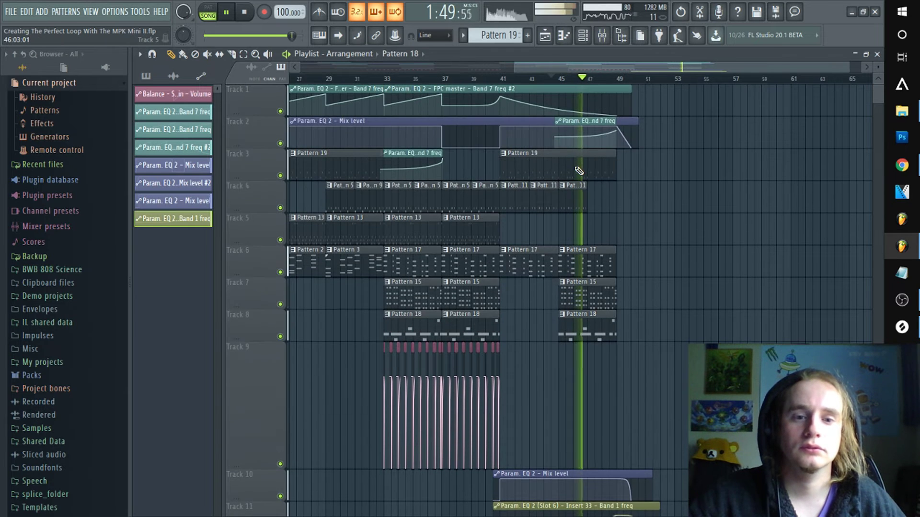
{"action": "left_click_drag", "start_coordinate": [586, 314], "coordinate": [527, 314]}
{"action": "left_click", "coordinate": [503, 78]}
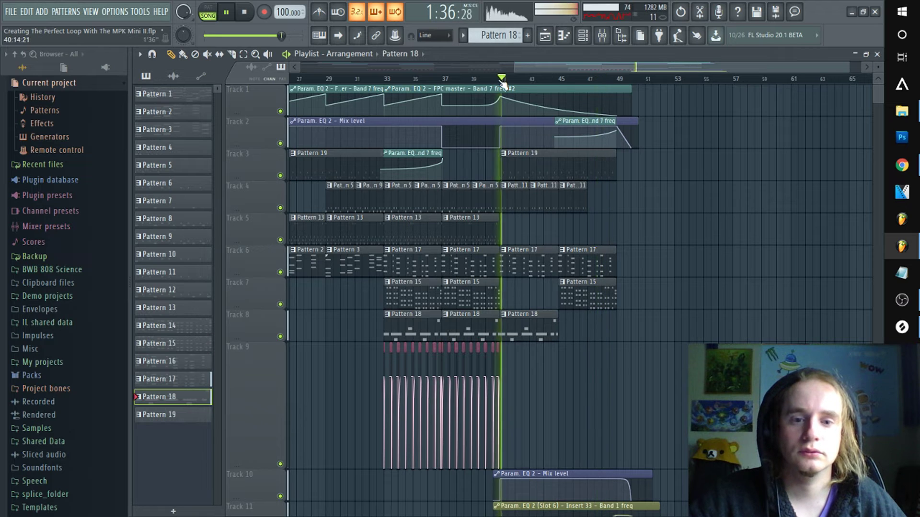
{"action": "scroll", "coordinate": [505, 80], "scroll_direction": "up", "scroll_amount": 2}
{"action": "scroll", "coordinate": [506, 84], "scroll_direction": "up", "scroll_amount": 3}
{"action": "key", "text": "space"}
{"action": "right_click", "coordinate": [558, 330]}
{"action": "key", "text": "space"}
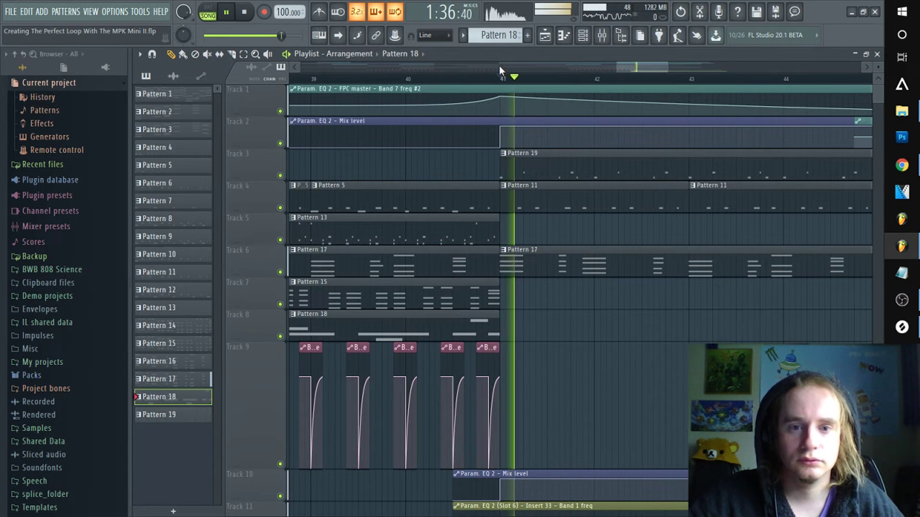
Copy the short side-chain volume clip from bar 37 to bar 41 on Track 9 and place a full clip at 41:08
{"action": "key", "text": "space"}
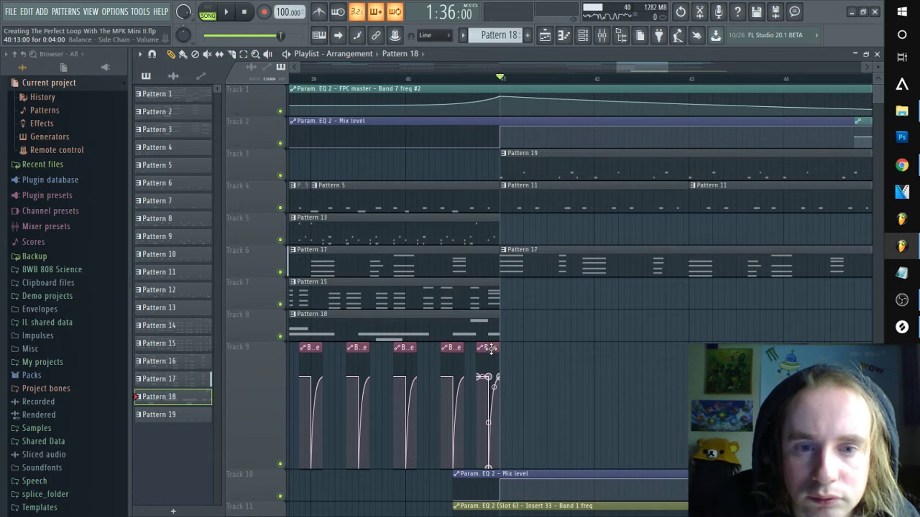
{"action": "left_click_drag", "start_coordinate": [640, 70], "coordinate": [602, 72]}
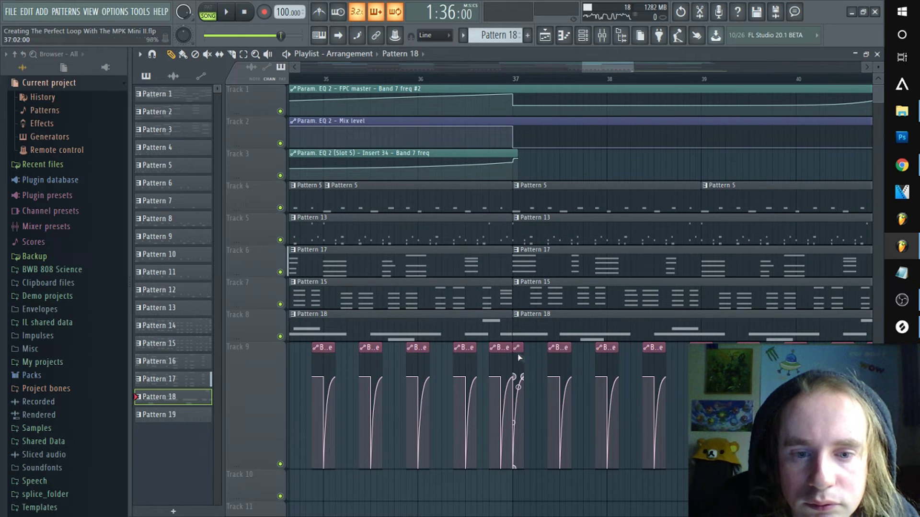
{"action": "scroll", "coordinate": [528, 86], "scroll_direction": "up", "scroll_amount": 2}
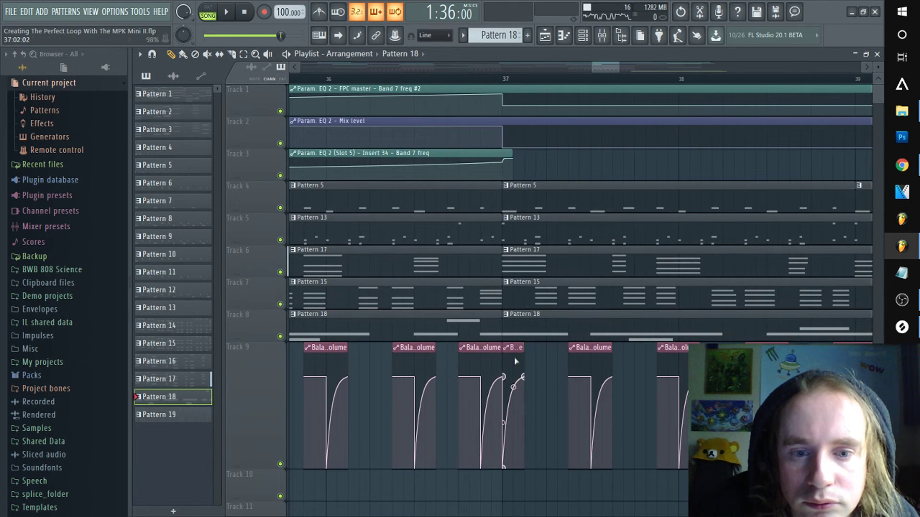
{"action": "left_click_drag", "start_coordinate": [513, 344], "coordinate": [683, 347]}
{"action": "key", "text": "space"}
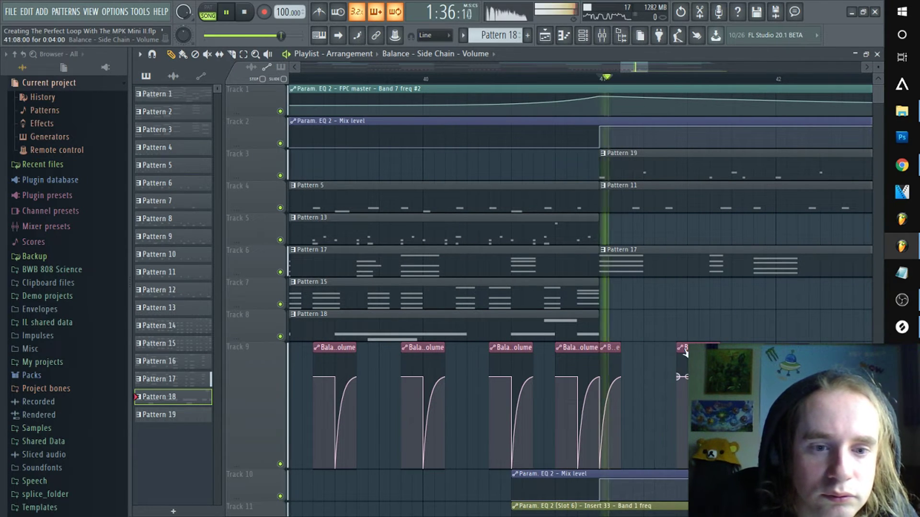
Add a three-step side-chain volume clip around 41:14 on Track 9, checking its timing against playback from bar 41
{"action": "key", "text": "space"}
{"action": "left_click_drag", "start_coordinate": [709, 340], "coordinate": [714, 341]}
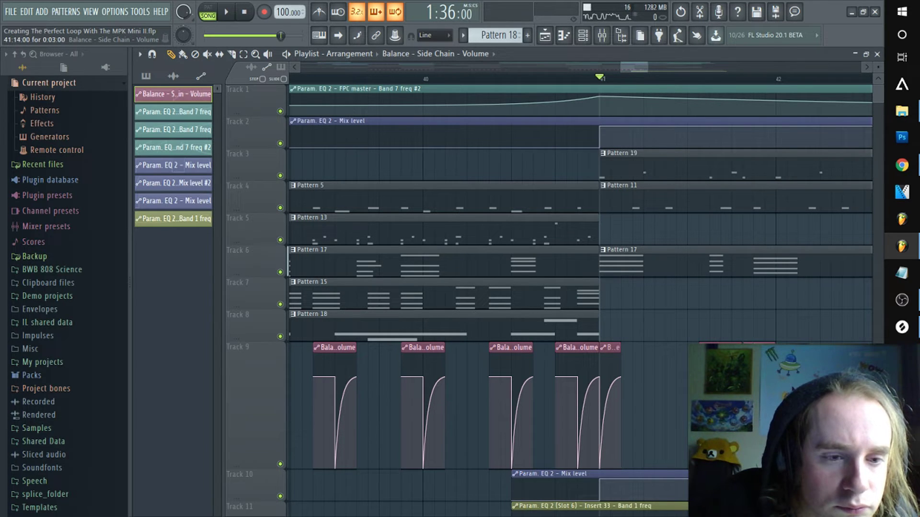
{"action": "key", "text": "space"}
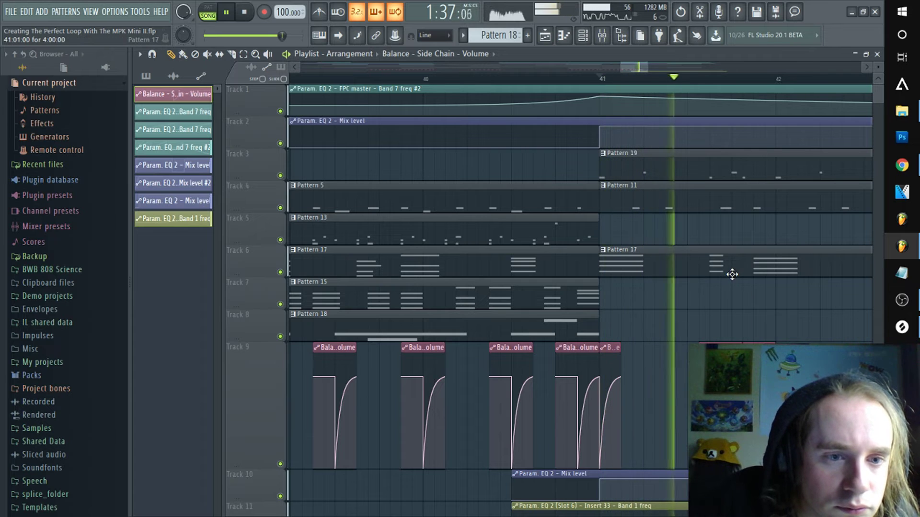
{"action": "key", "text": "space"}
{"action": "key", "text": "space"}
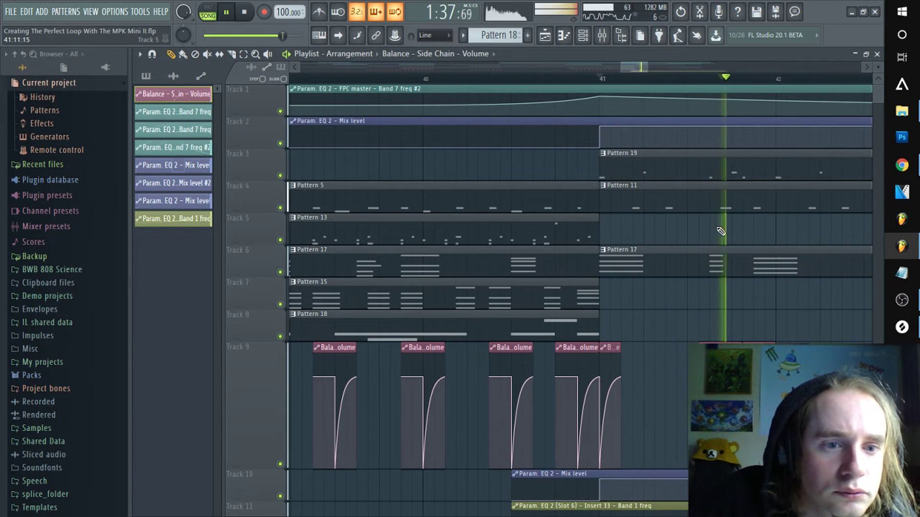
{"action": "key", "text": "space"}
{"action": "key", "text": "space"}
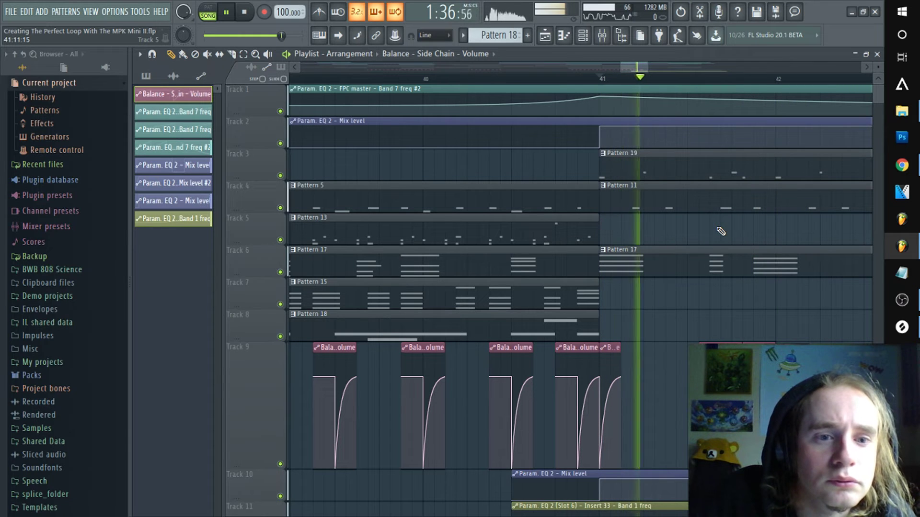
Shift the four-step side-chain clip to 41:09 and add a three-step clip at 42:01, checking them against playback
{"action": "key", "text": "space"}
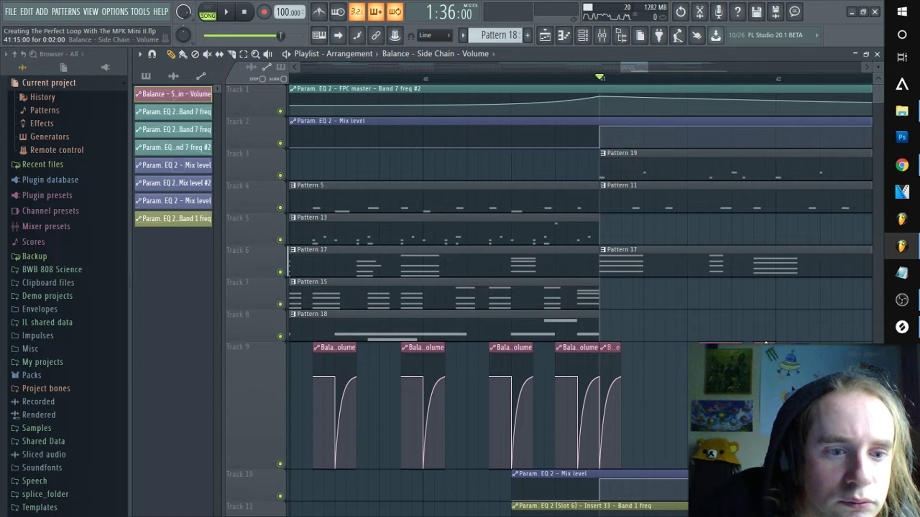
{"action": "key", "text": "space"}
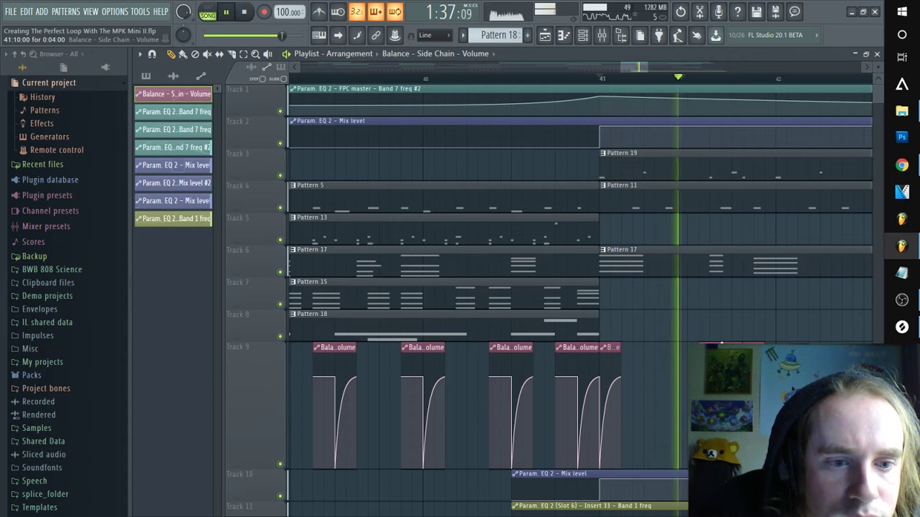
{"action": "key", "text": "space"}
{"action": "key", "text": "space"}
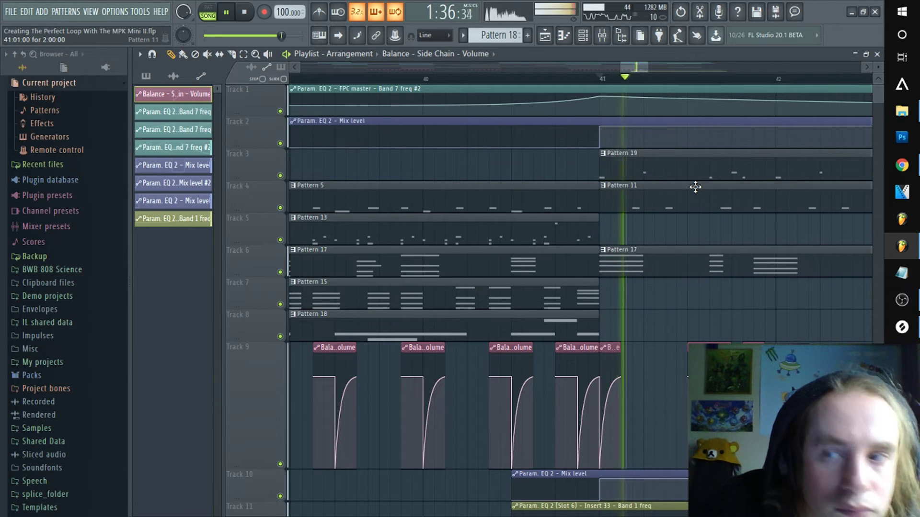
{"action": "key", "text": "space"}
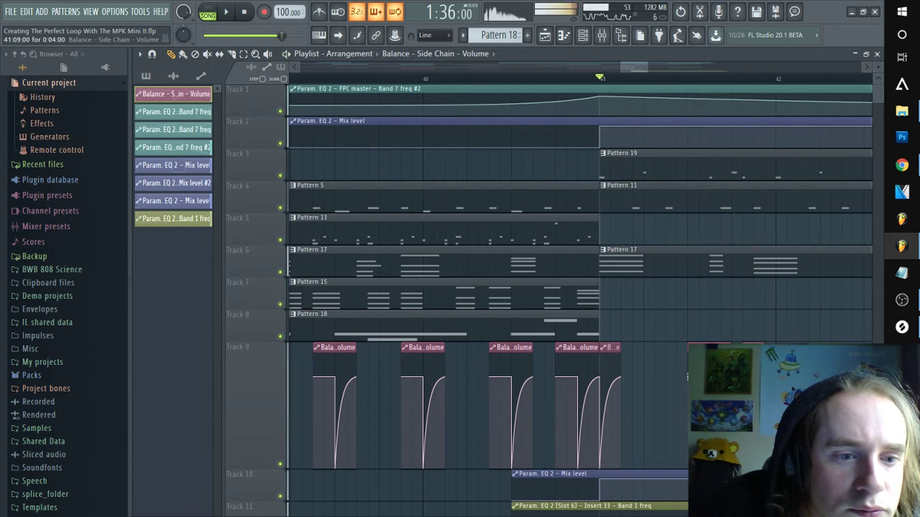
{"action": "key", "text": "space"}
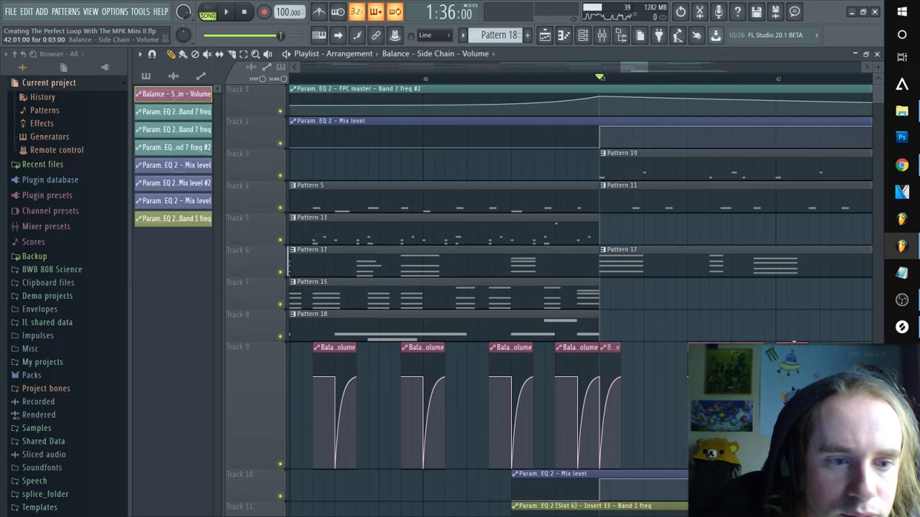
Move the third three-step side-chain clip to 41:16 and place more copies at about 42:10 and 42:16 on Track 9
{"action": "key", "text": "space"}
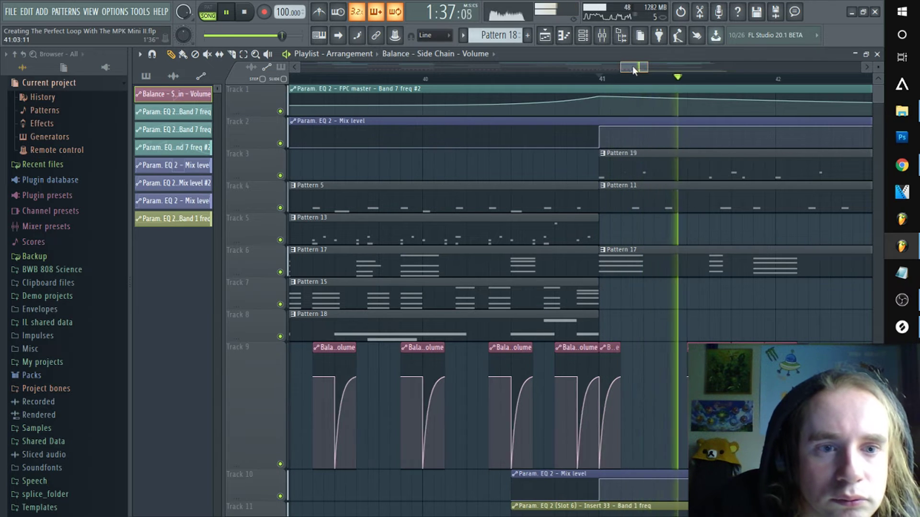
{"action": "left_click_drag", "start_coordinate": [632, 65], "coordinate": [649, 79]}
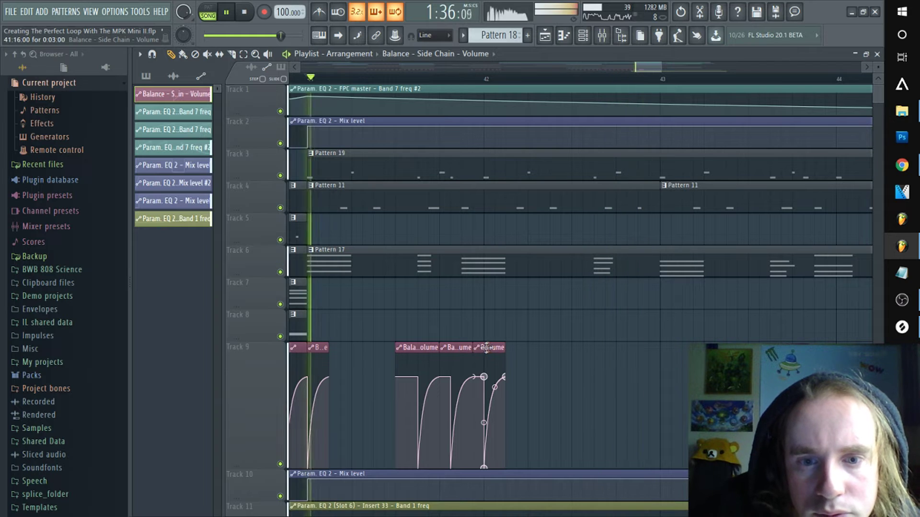
{"action": "left_click_drag", "start_coordinate": [485, 348], "coordinate": [665, 347]}
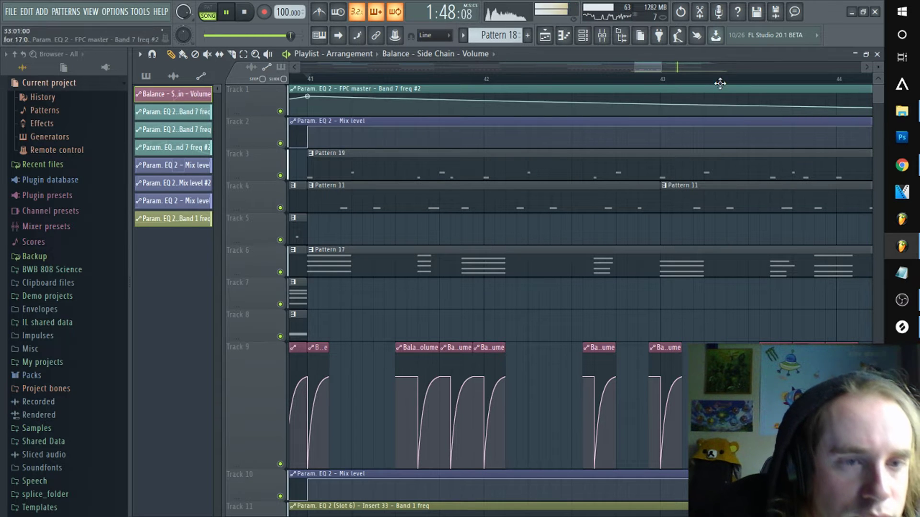
Continue the row of Balance - Side Chain - Volume automation clips on Track 9 from bar 44 through bar 48
{"action": "left_click_drag", "start_coordinate": [652, 69], "coordinate": [666, 74]}
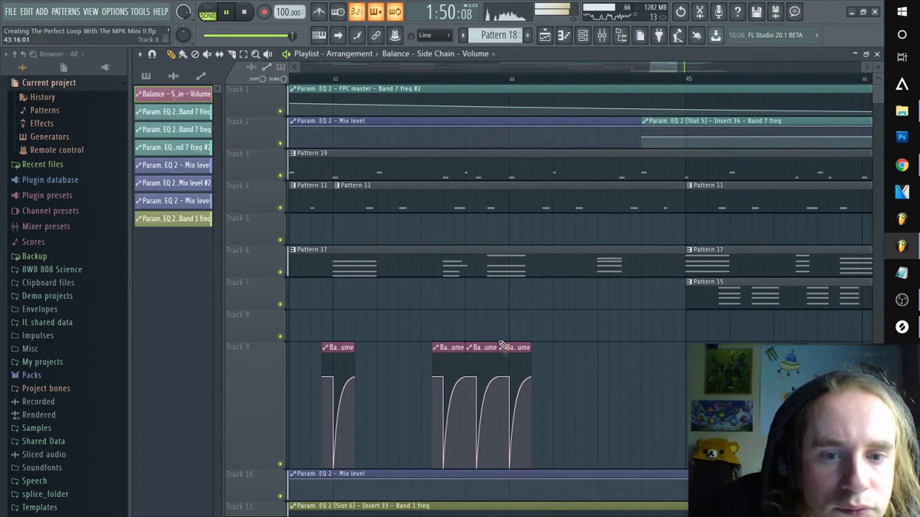
{"action": "left_click_drag", "start_coordinate": [519, 345], "coordinate": [629, 331]}
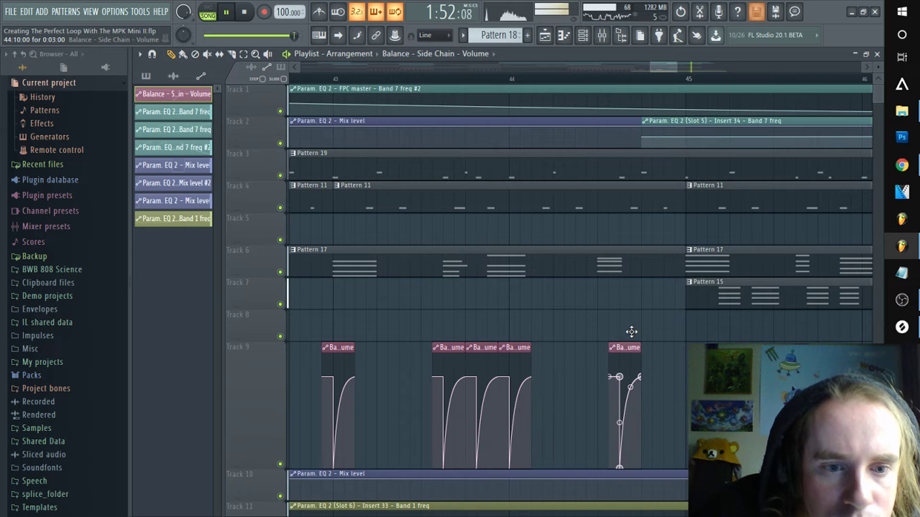
{"action": "left_click_drag", "start_coordinate": [622, 346], "coordinate": [699, 346]}
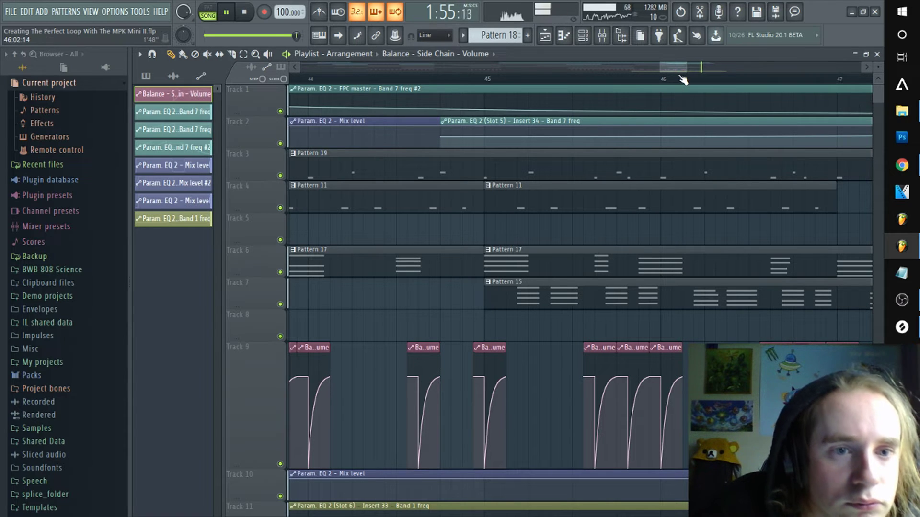
{"action": "left_click_drag", "start_coordinate": [669, 67], "coordinate": [683, 73]}
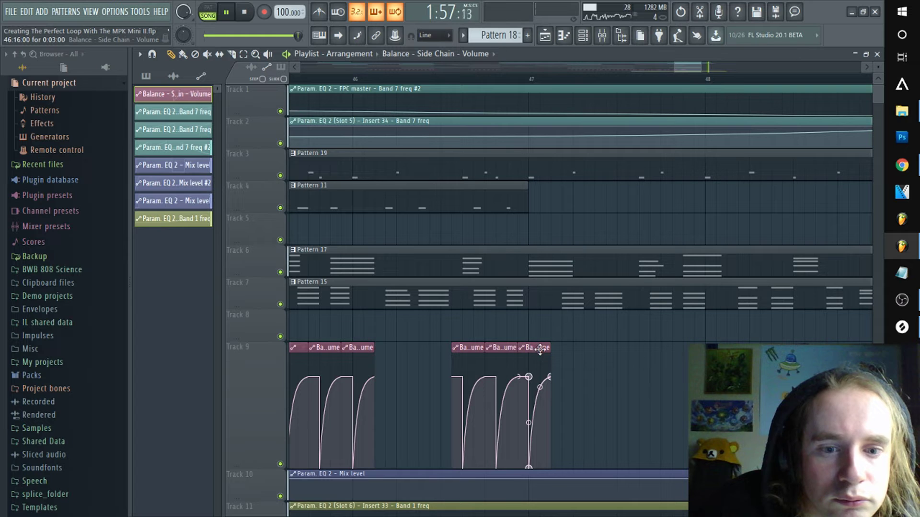
{"action": "left_click_drag", "start_coordinate": [536, 347], "coordinate": [693, 346]}
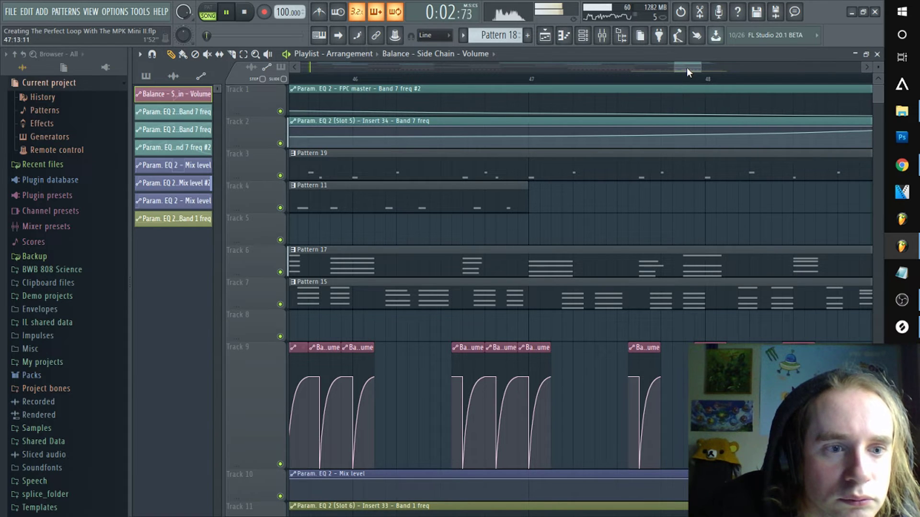
Place a Pattern 18 clip at bar 41 on Track 8
{"action": "scroll", "coordinate": [688, 70], "scroll_direction": "down", "scroll_amount": 4}
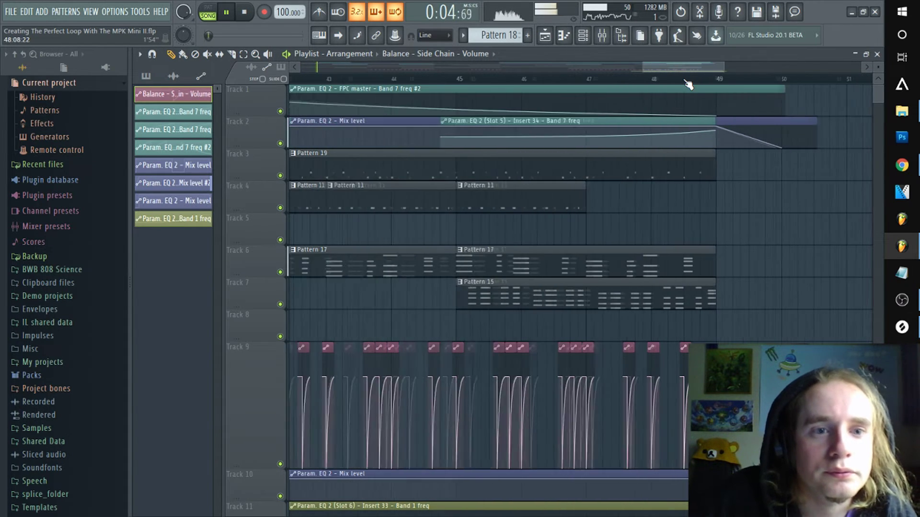
{"action": "left_click_drag", "start_coordinate": [678, 72], "coordinate": [614, 85]}
{"action": "scroll", "coordinate": [613, 86], "scroll_direction": "down", "scroll_amount": 3}
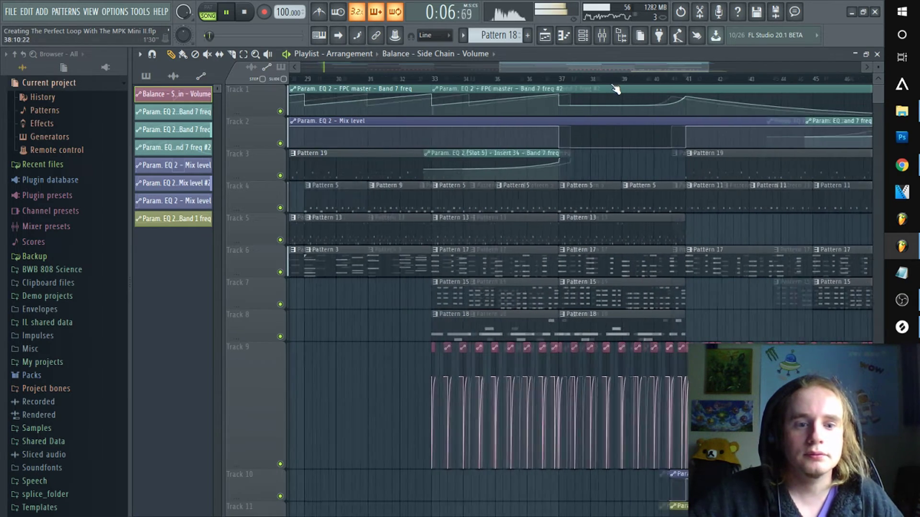
{"action": "scroll", "coordinate": [616, 89], "scroll_direction": "down", "scroll_amount": 2}
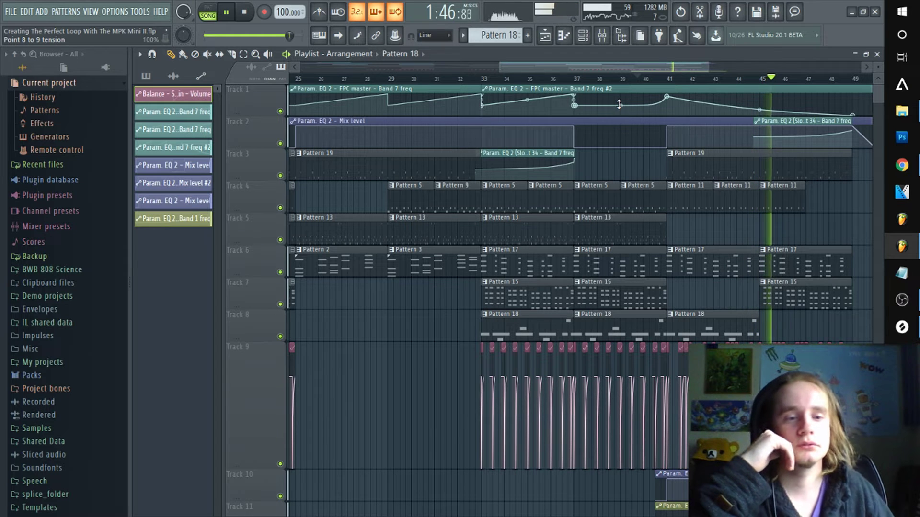
Try the last Pattern 18 clip on Track 8 at bar 45, audition the arrangement, and return the clip to bar 41
{"action": "left_click_drag", "start_coordinate": [712, 316], "coordinate": [804, 316]}
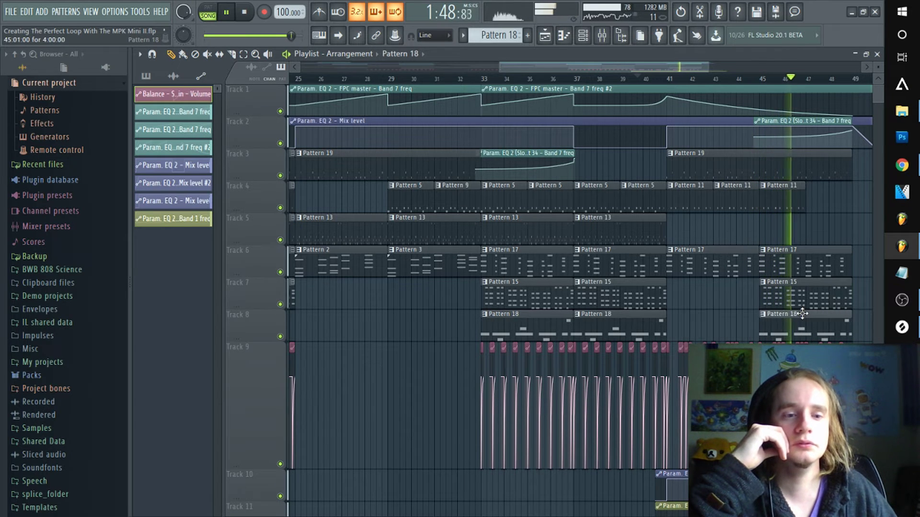
{"action": "left_click", "coordinate": [656, 79]}
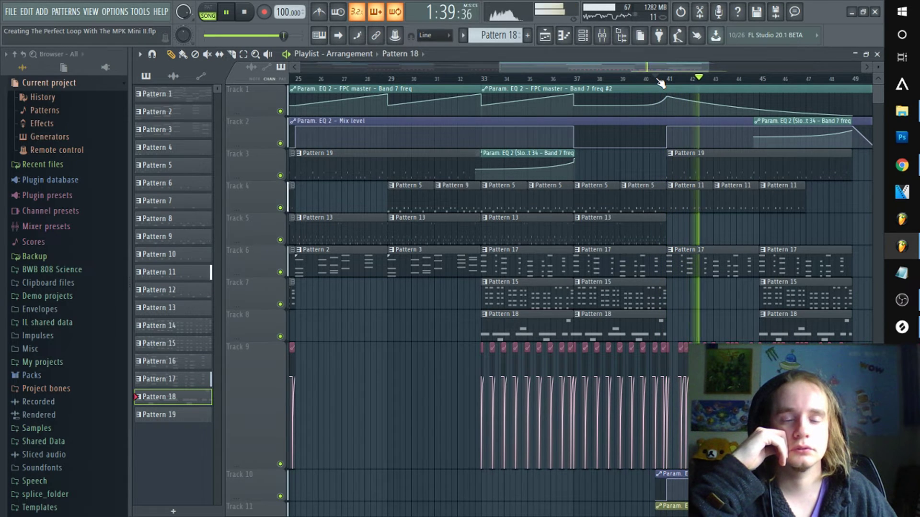
{"action": "scroll", "coordinate": [647, 77], "scroll_direction": "down", "scroll_amount": 3}
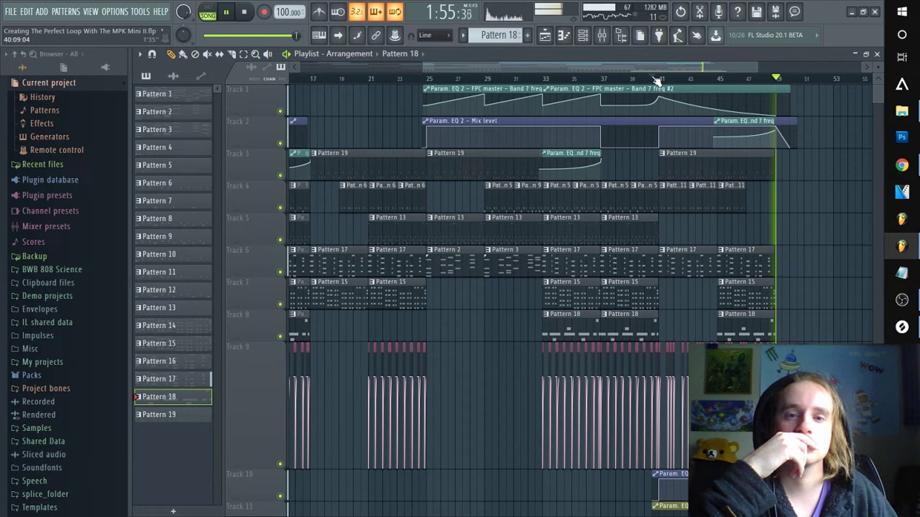
{"action": "scroll", "coordinate": [665, 79], "scroll_direction": "down", "scroll_amount": 3}
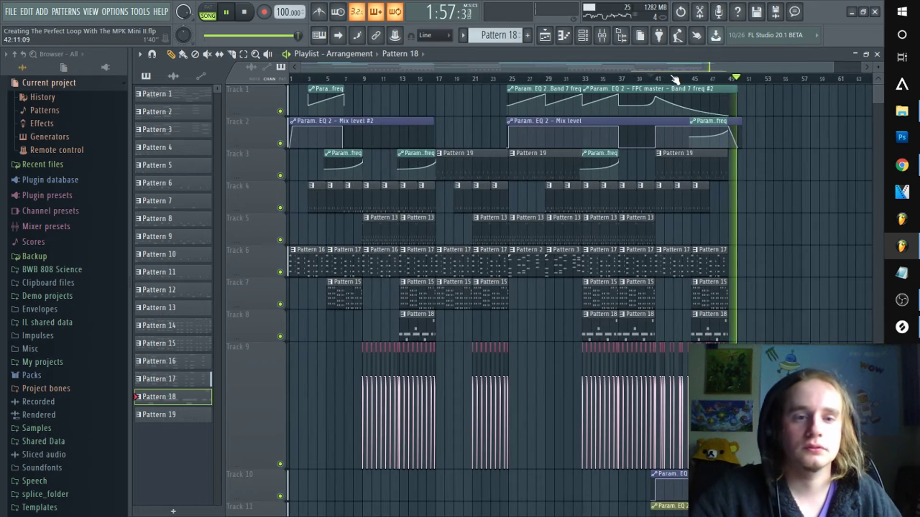
{"action": "scroll", "coordinate": [674, 79], "scroll_direction": "up", "scroll_amount": 2}
{"action": "left_click", "coordinate": [493, 78]}
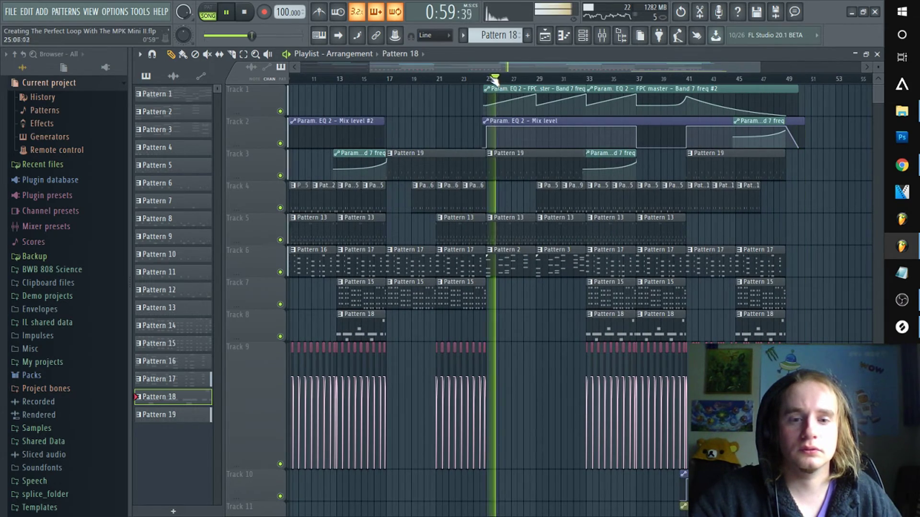
{"action": "scroll", "coordinate": [497, 82], "scroll_direction": "up", "scroll_amount": 3}
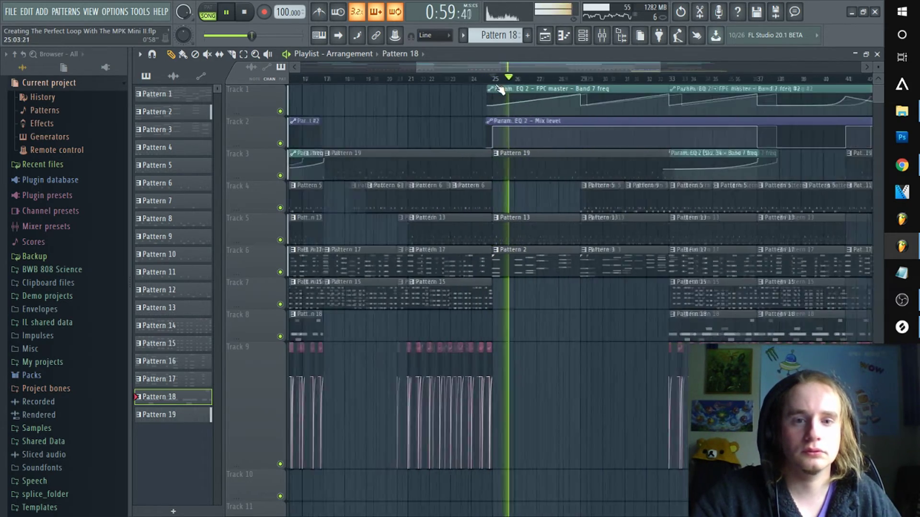
{"action": "left_click_drag", "start_coordinate": [559, 70], "coordinate": [654, 70]}
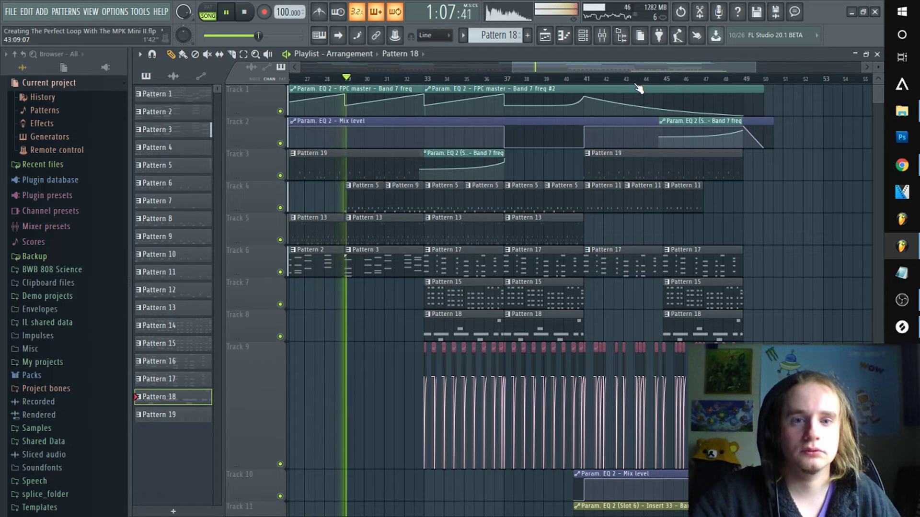
{"action": "left_click", "coordinate": [656, 79]}
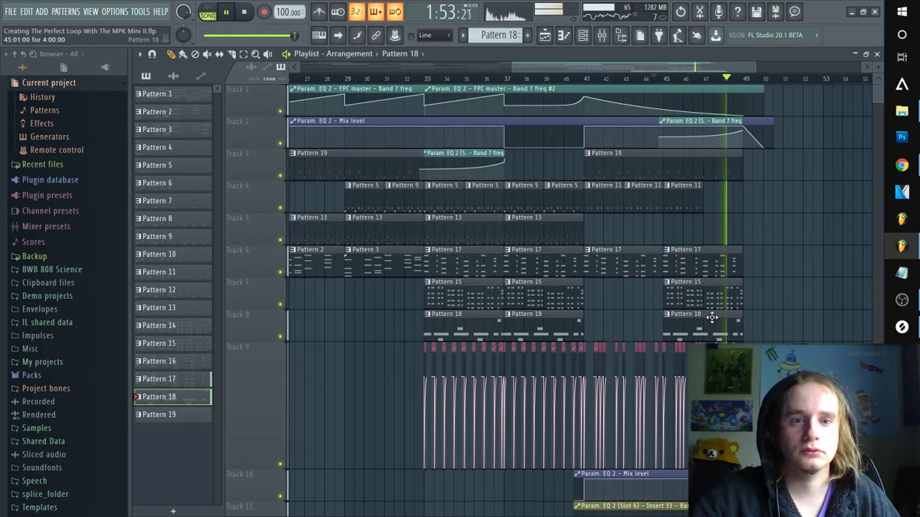
{"action": "left_click_drag", "start_coordinate": [712, 317], "coordinate": [628, 315]}
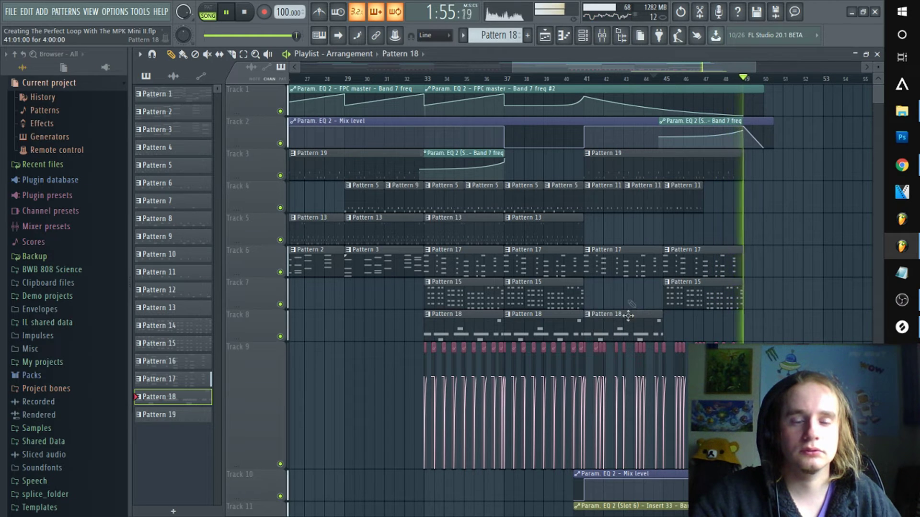
Audition the transition just before bar 41, stop playback, and select the timeline range from 40:09 to 45:09
{"action": "left_click", "coordinate": [569, 80]}
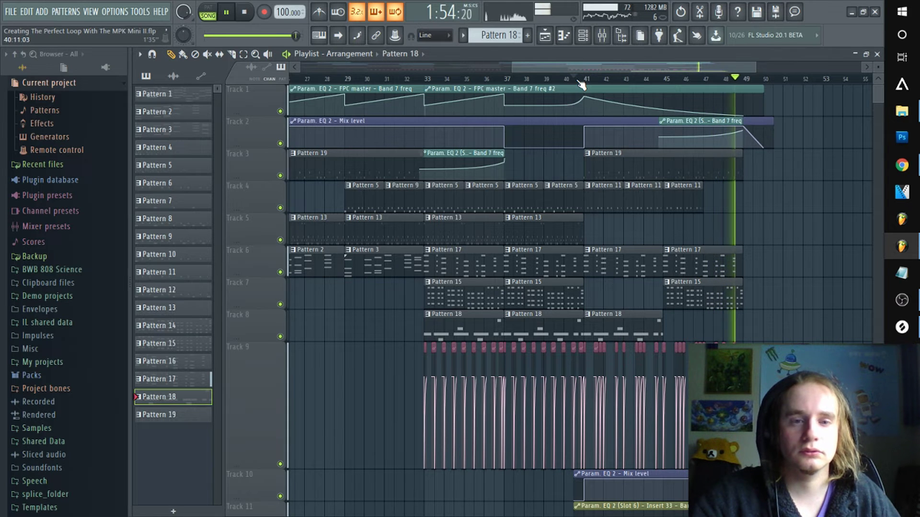
{"action": "left_click", "coordinate": [578, 80]}
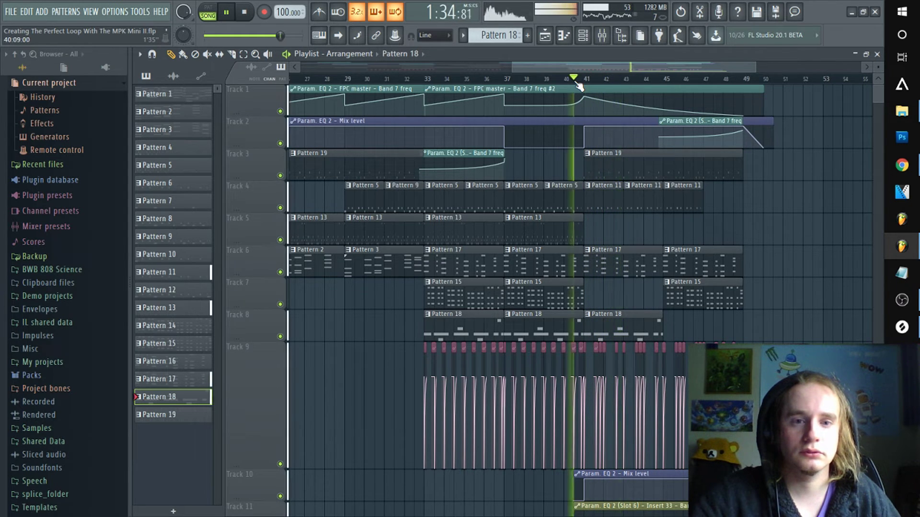
{"action": "left_click_drag", "start_coordinate": [576, 82], "coordinate": [673, 80]}
{"action": "key", "text": "space"}
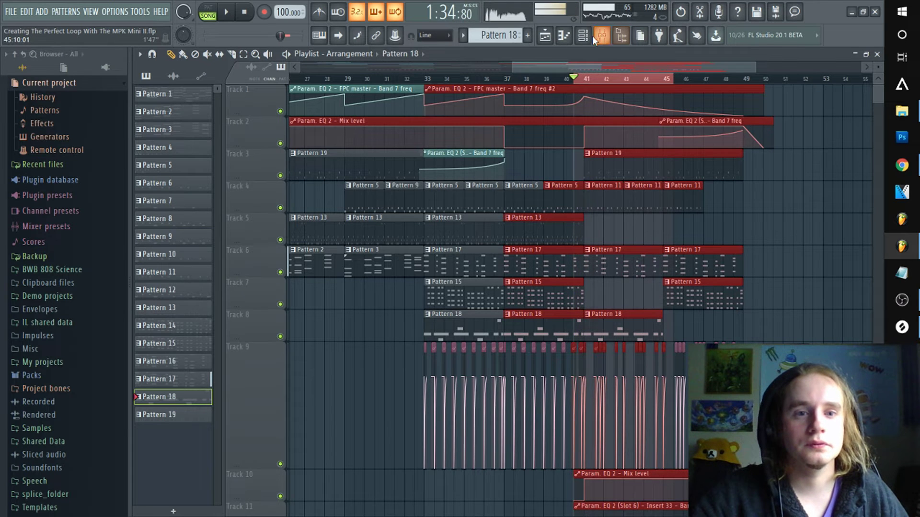
Find the Insert 40 mixer track by ear and create an automation clip for its volume over the selected range
{"action": "left_click", "coordinate": [602, 38]}
{"action": "key", "text": "space"}
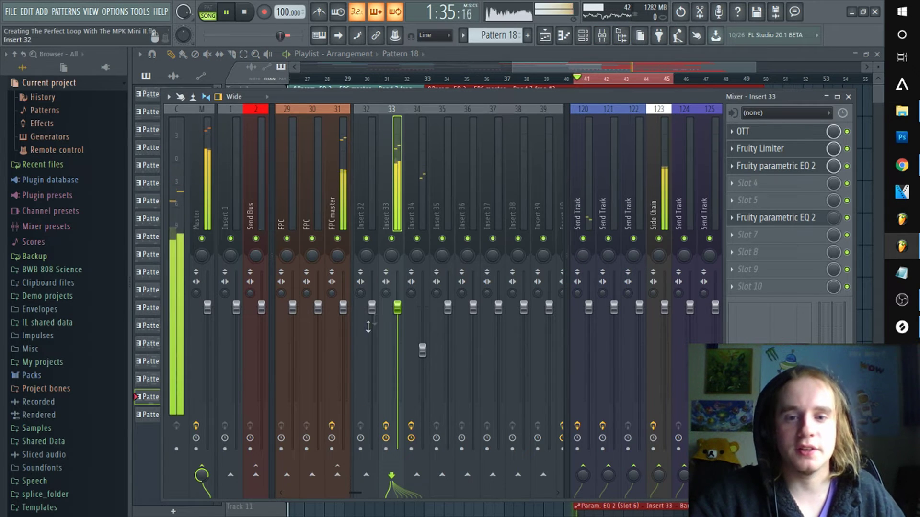
{"action": "left_click_drag", "start_coordinate": [355, 493], "coordinate": [370, 495]}
{"action": "key", "text": "space"}
{"action": "left_click", "coordinate": [402, 177]}
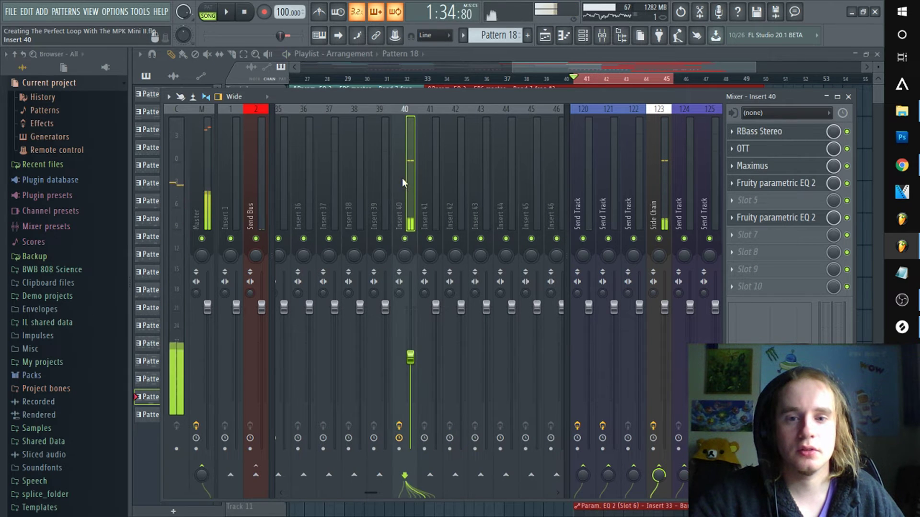
{"action": "right_click", "coordinate": [413, 359]}
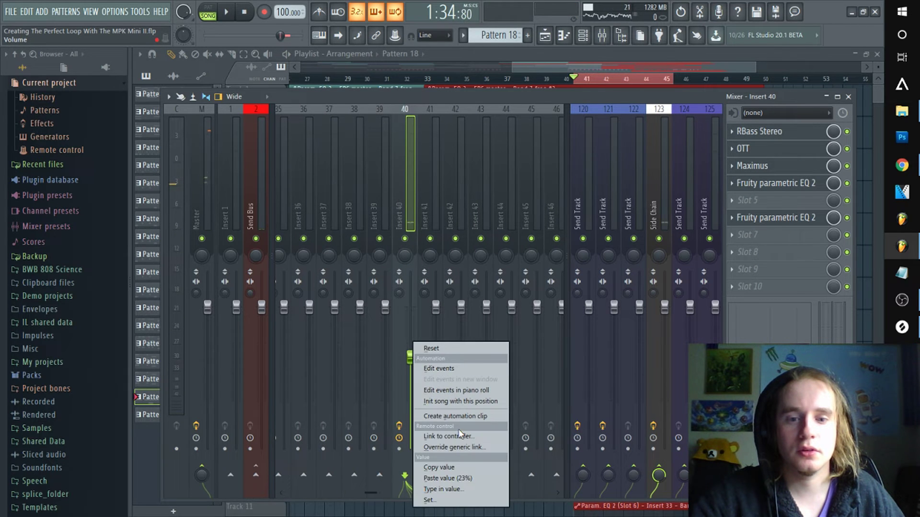
{"action": "left_click", "coordinate": [463, 420]}
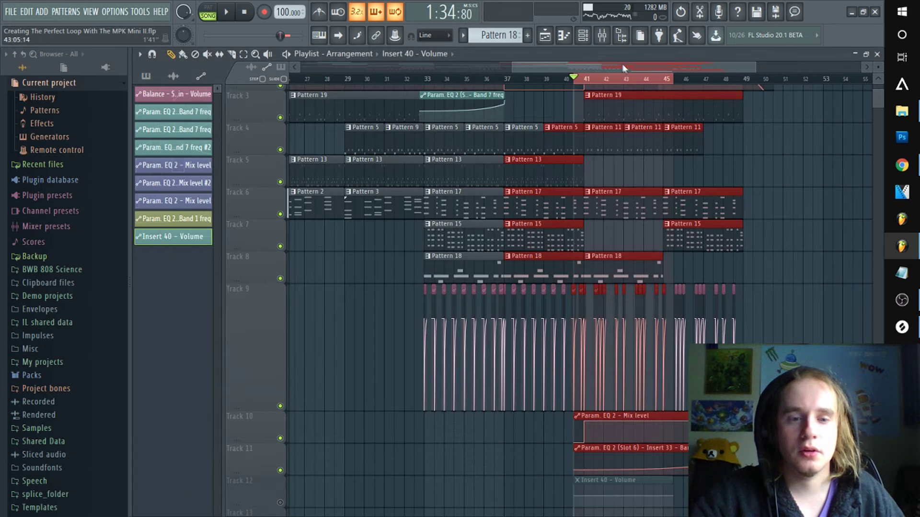
Enable Track 12, lower the end point of its Insert 40 - Volume clip to about 8%, and play the section
{"action": "scroll", "coordinate": [594, 247], "scroll_direction": "down", "scroll_amount": 3}
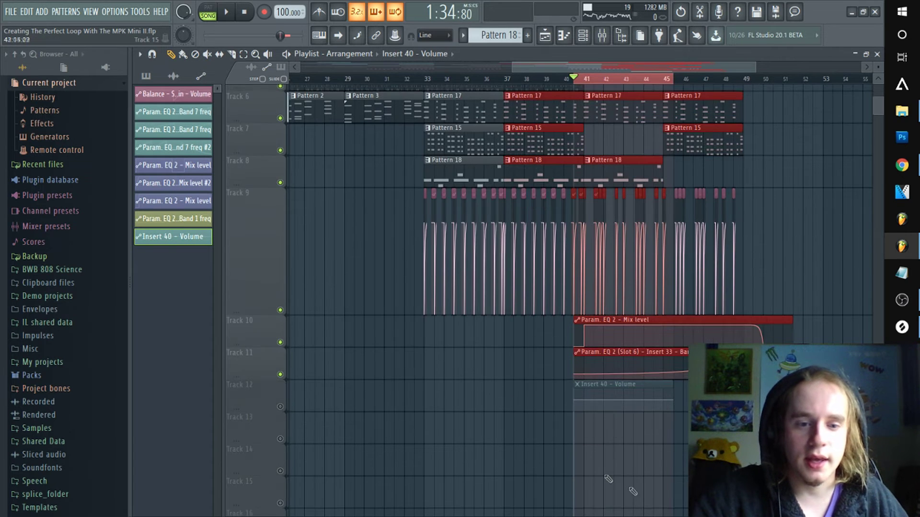
{"action": "left_click", "coordinate": [280, 407]}
{"action": "left_click_drag", "start_coordinate": [673, 399], "coordinate": [675, 411]}
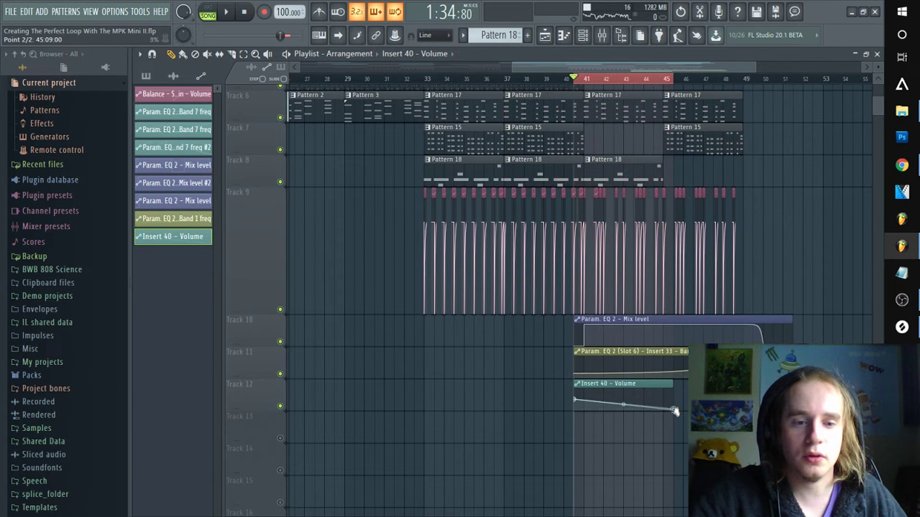
{"action": "key", "text": "space"}
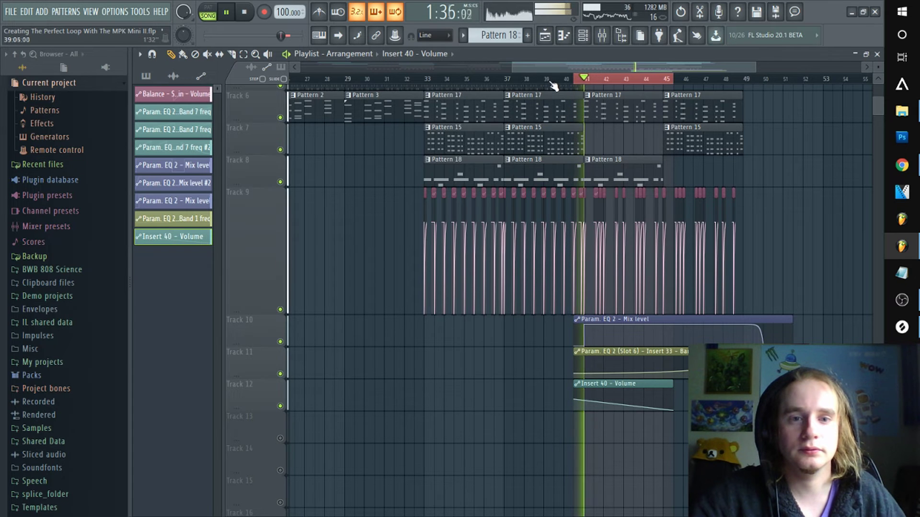
Add a point at bar 41 in the Insert 40 - Volume clip and give it the first point's value
{"action": "right_click", "coordinate": [576, 404]}
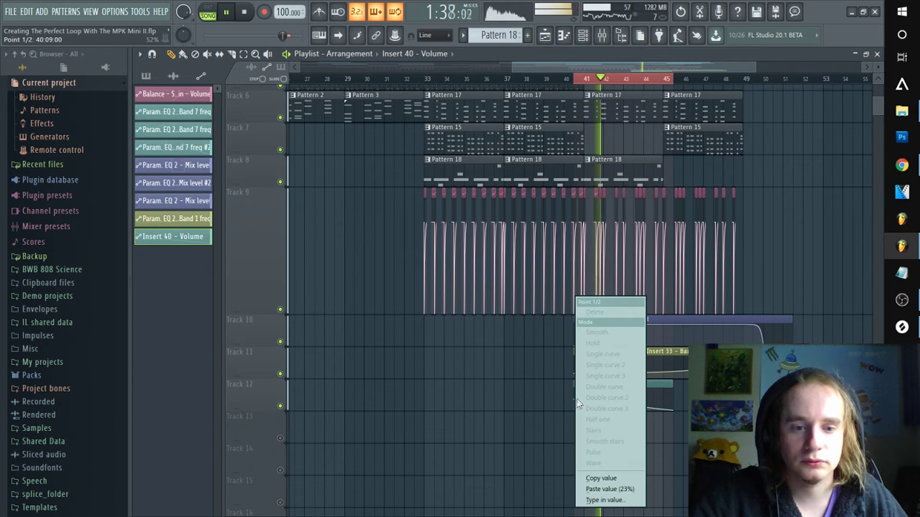
{"action": "left_click", "coordinate": [596, 478]}
{"action": "right_click", "coordinate": [587, 405]}
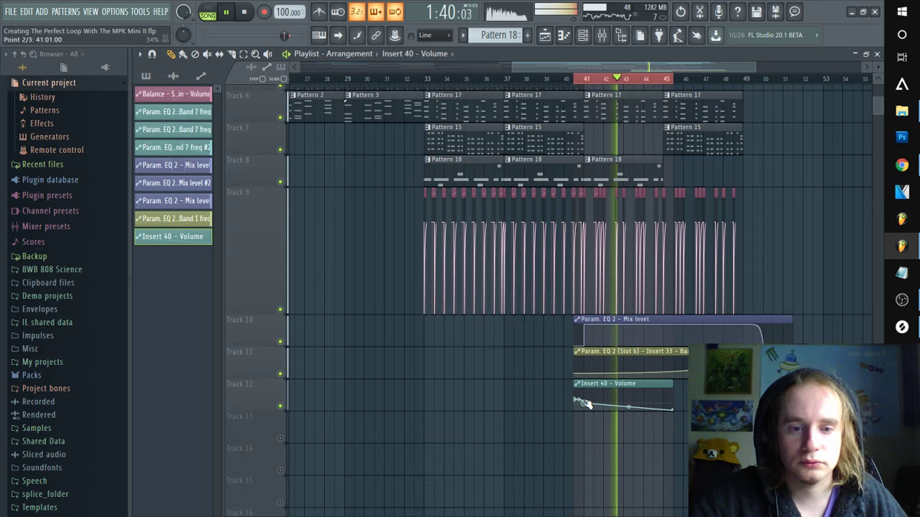
{"action": "right_click", "coordinate": [586, 405]}
{"action": "left_click", "coordinate": [611, 488]}
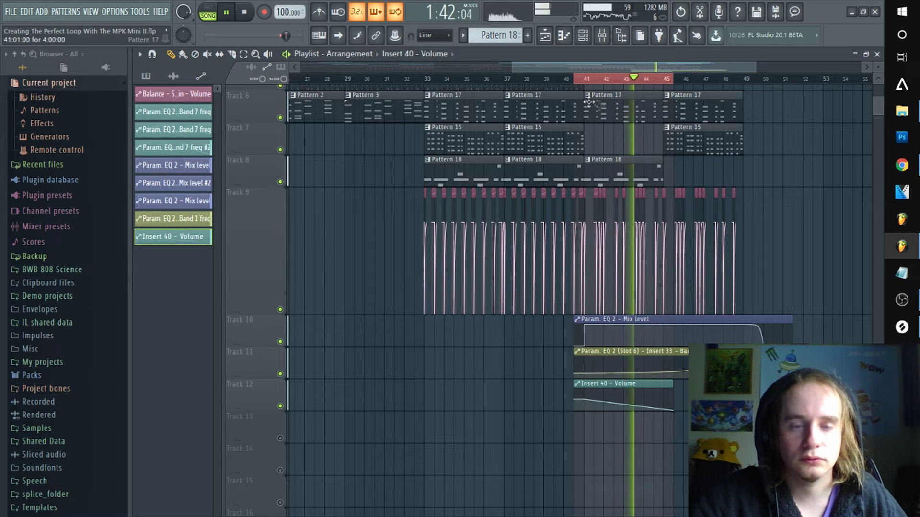
Play back the section from about bar 41 to check the volume fade, and replay the song from bar 1
{"action": "left_click", "coordinate": [581, 82]}
{"action": "scroll", "coordinate": [581, 83], "scroll_direction": "down", "scroll_amount": 2}
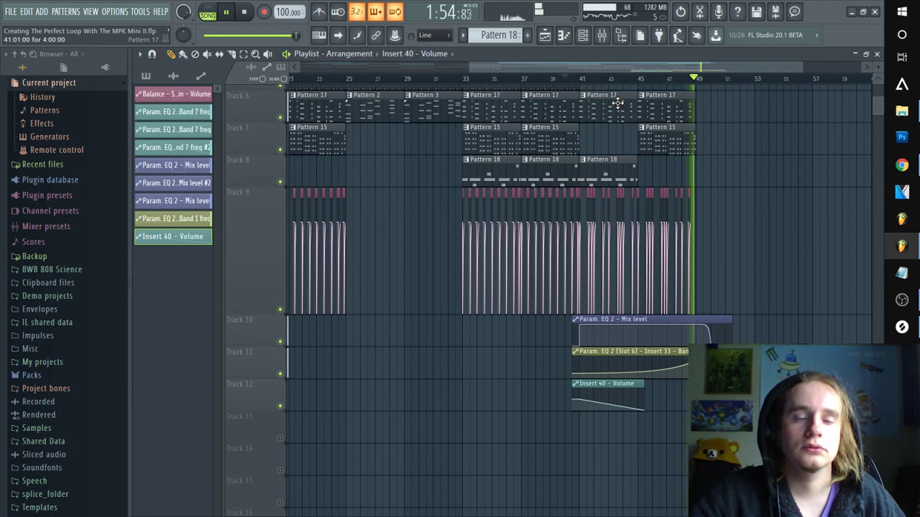
{"action": "scroll", "coordinate": [668, 85], "scroll_direction": "down", "scroll_amount": 3}
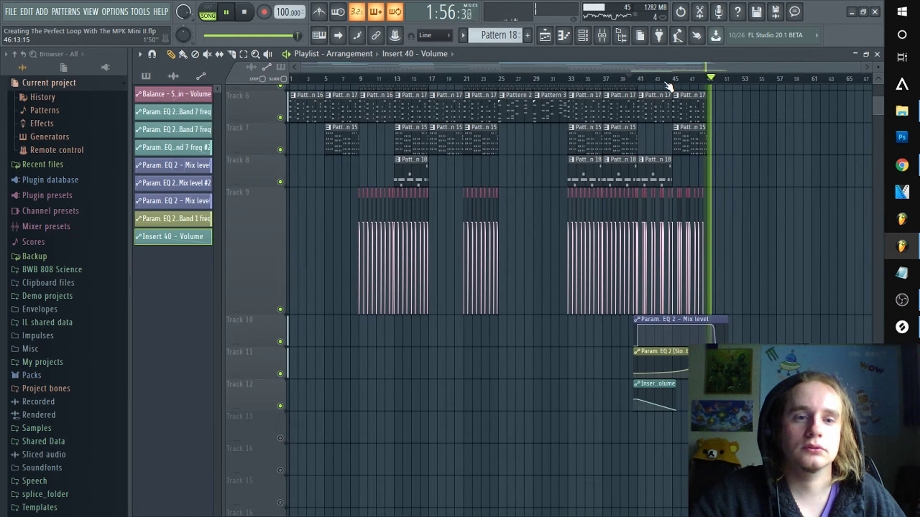
{"action": "left_click", "coordinate": [291, 79]}
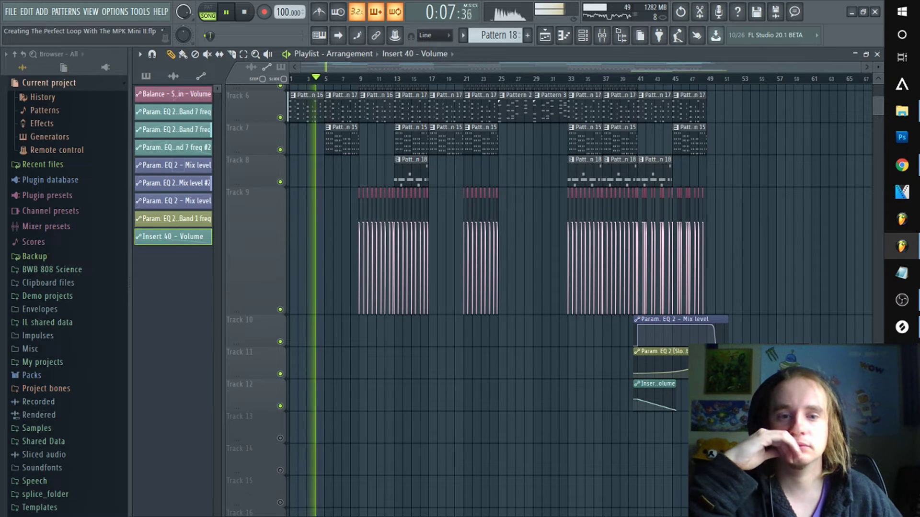
Place another Pattern 18 clip at bar 5 on Track 8
{"action": "scroll", "coordinate": [827, 330], "scroll_direction": "up", "scroll_amount": 1}
{"action": "scroll", "coordinate": [827, 331], "scroll_direction": "up", "scroll_amount": 3}
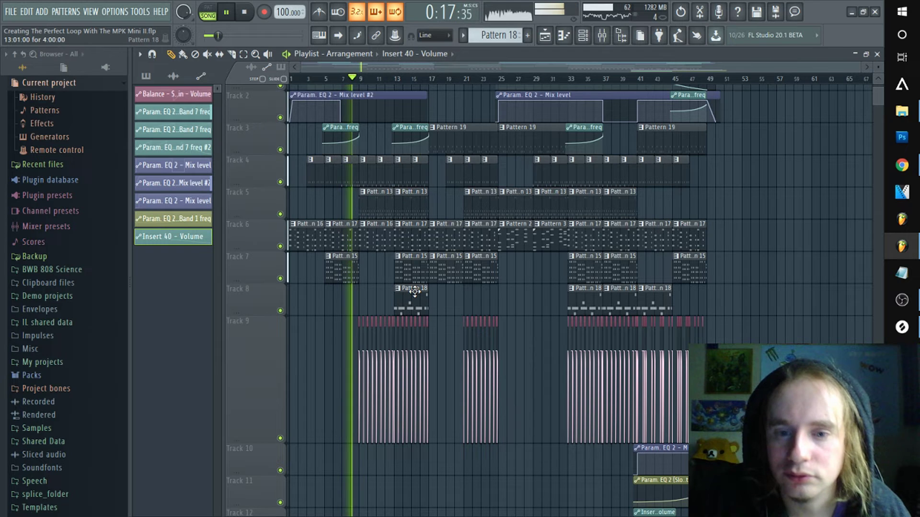
{"action": "left_click", "coordinate": [337, 293]}
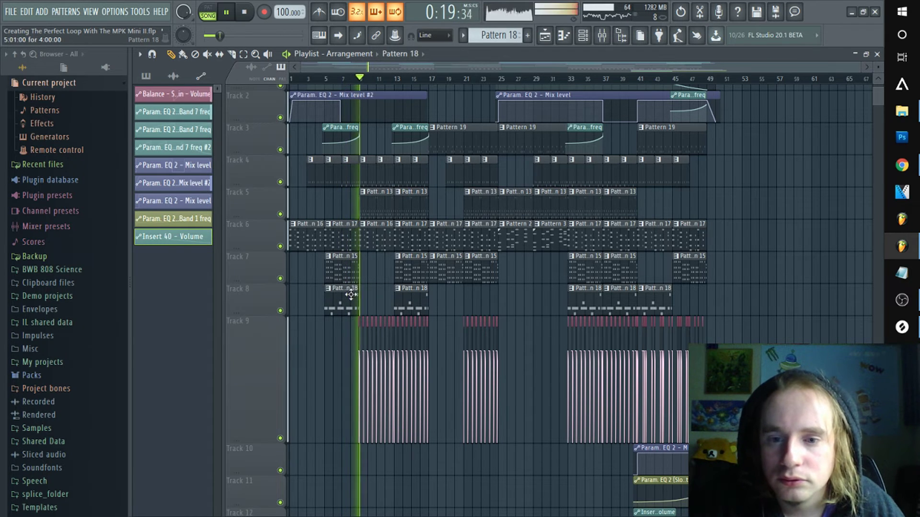
Shorten the Pattern 18 clip at bar 5 on Track 8 to two bars and play the section from about bar 4
{"action": "left_click_drag", "start_coordinate": [343, 292], "coordinate": [334, 293]}
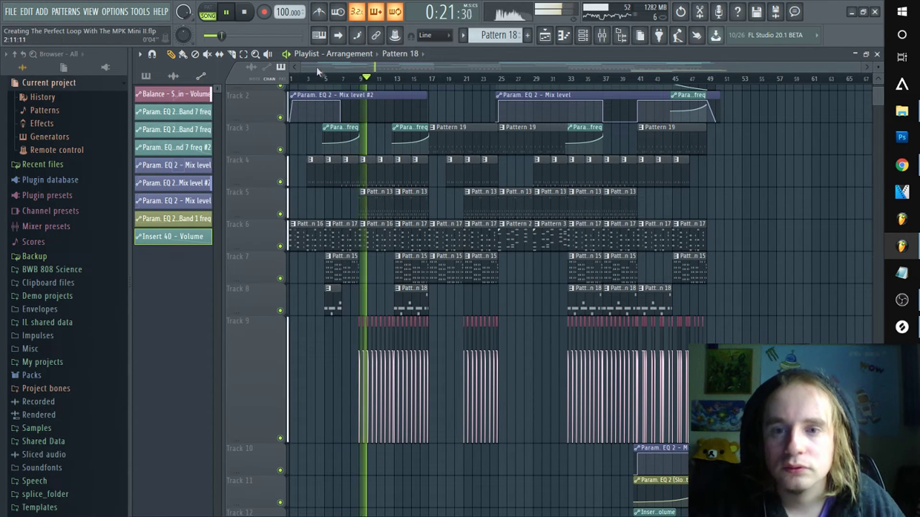
{"action": "left_click", "coordinate": [316, 79]}
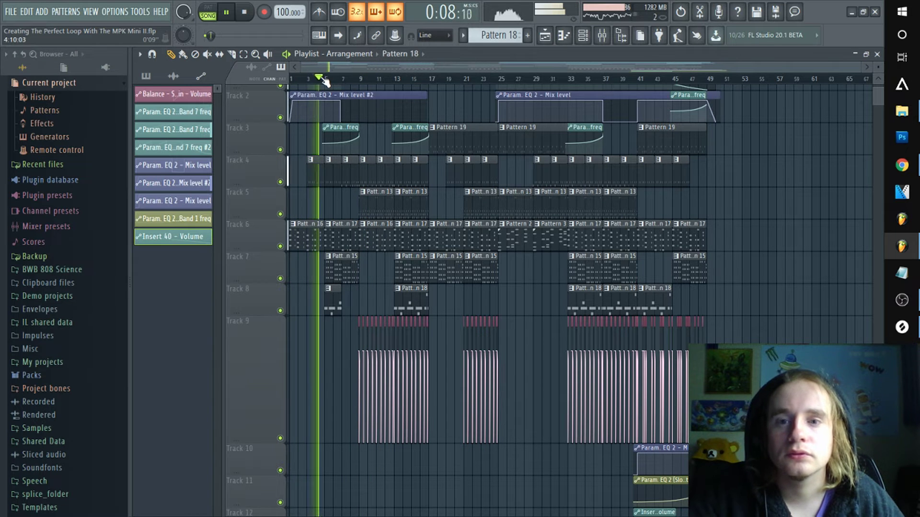
{"action": "scroll", "coordinate": [322, 79], "scroll_direction": "up", "scroll_amount": 6}
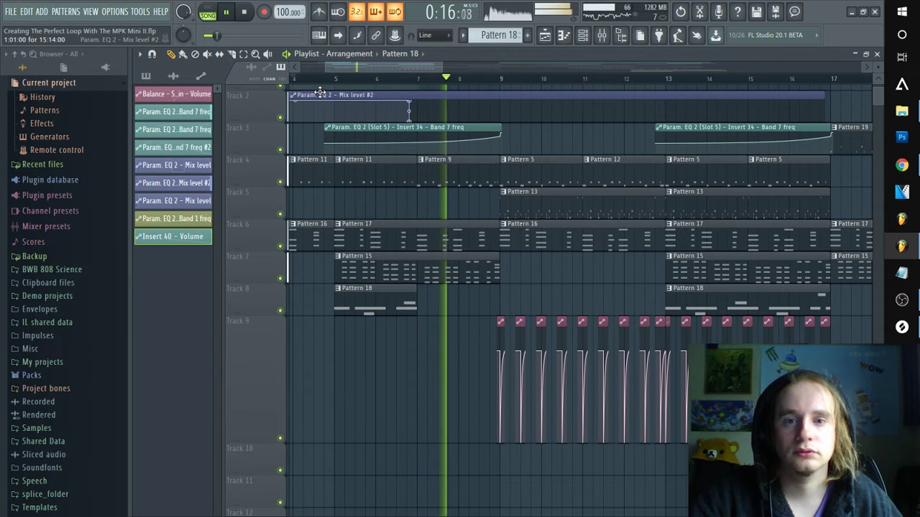
{"action": "scroll", "coordinate": [334, 85], "scroll_direction": "down", "scroll_amount": 3}
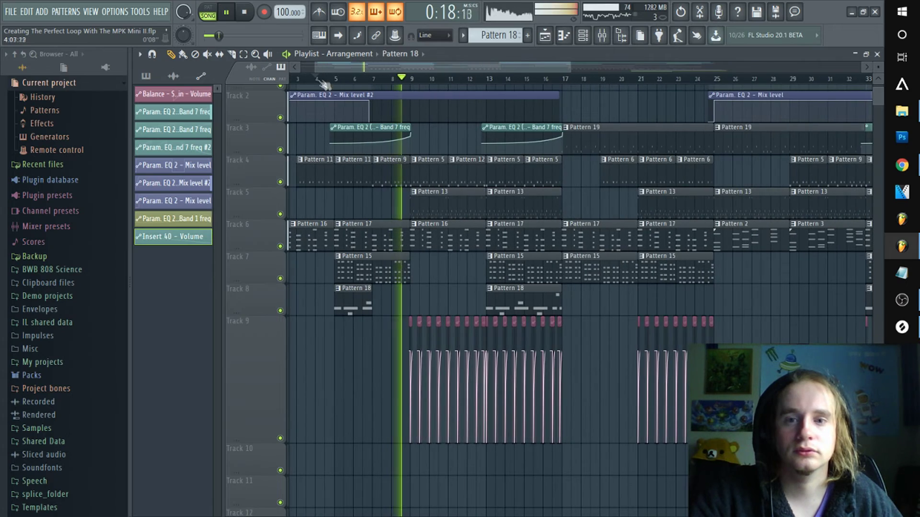
{"action": "scroll", "coordinate": [315, 81], "scroll_direction": "down", "scroll_amount": 2}
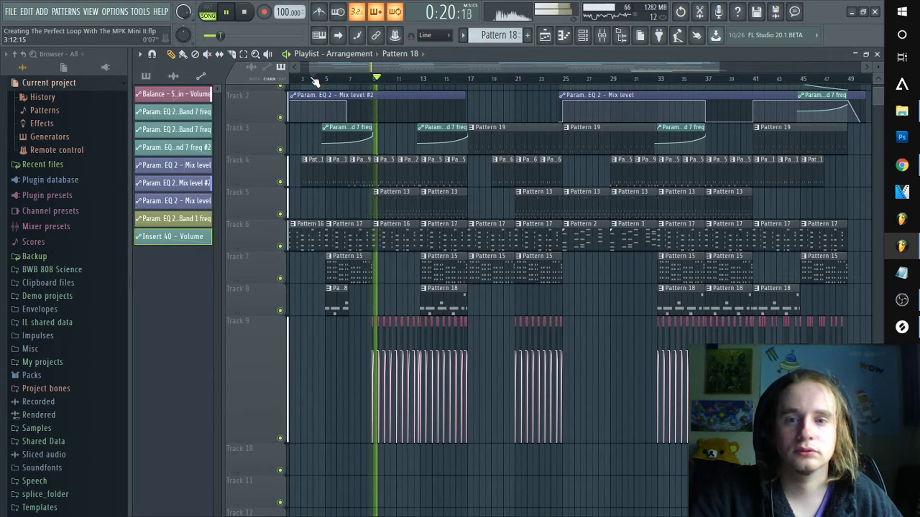
Place a copy of the bar 13 Pattern 18 clip at bar 9 on Track 8
{"action": "left_click_drag", "start_coordinate": [314, 81], "coordinate": [253, 86]}
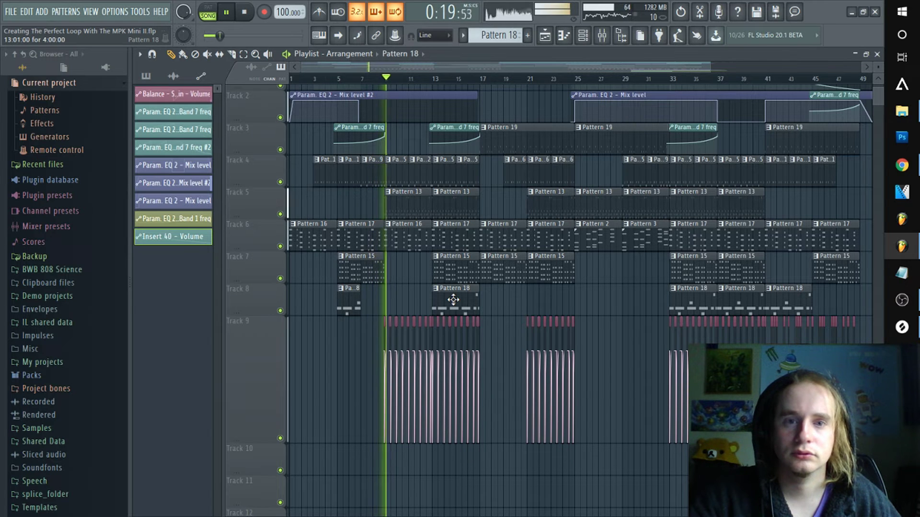
{"action": "left_click_drag", "start_coordinate": [453, 300], "coordinate": [411, 302]}
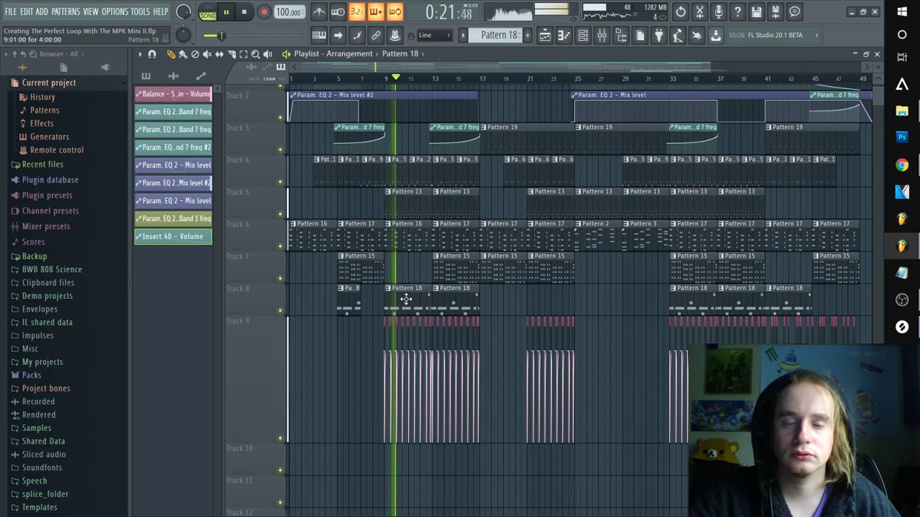
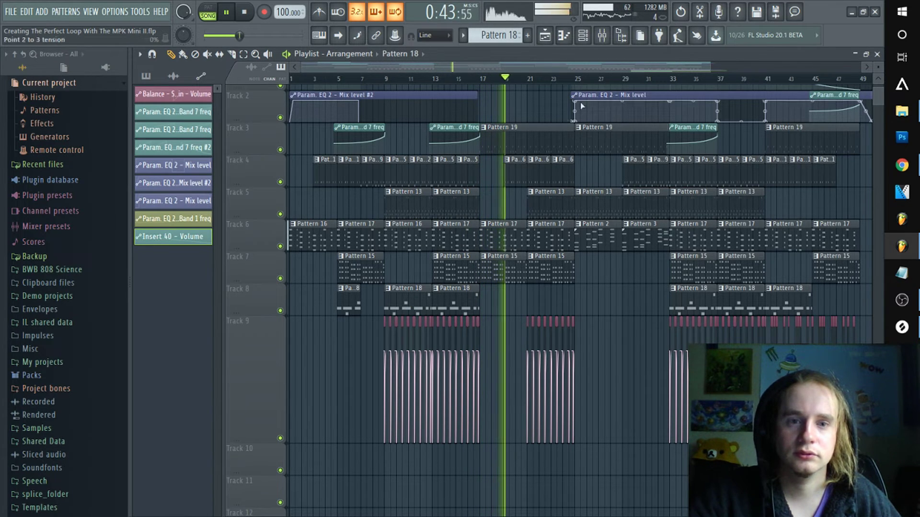
In the mixer, raise the FPC track 13 fader slightly and lower the FPC track 14 fader slightly
{"action": "left_click", "coordinate": [605, 43]}
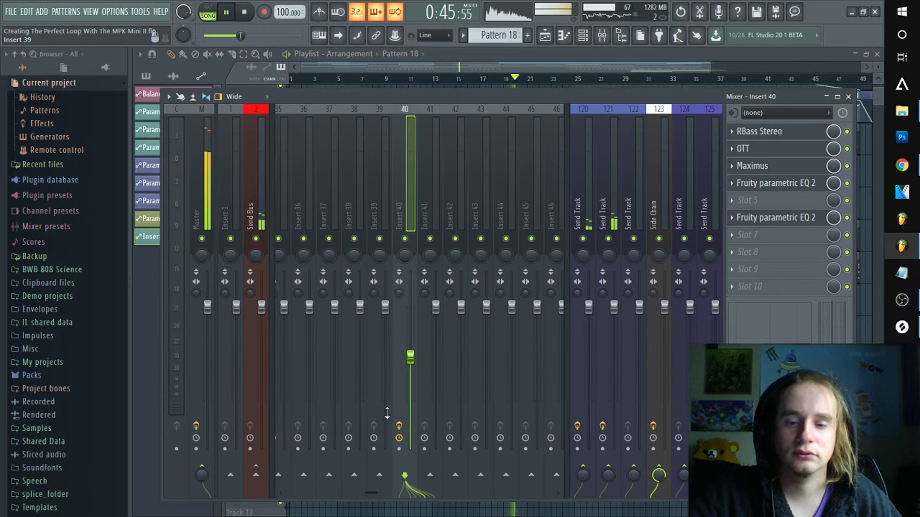
{"action": "mouse_move", "coordinate": [370, 492]}
{"action": "left_mouse_down"}
{"action": "mouse_move", "coordinate": [346, 495]}
{"action": "mouse_move", "coordinate": [355, 495]}
{"action": "left_mouse_up"}
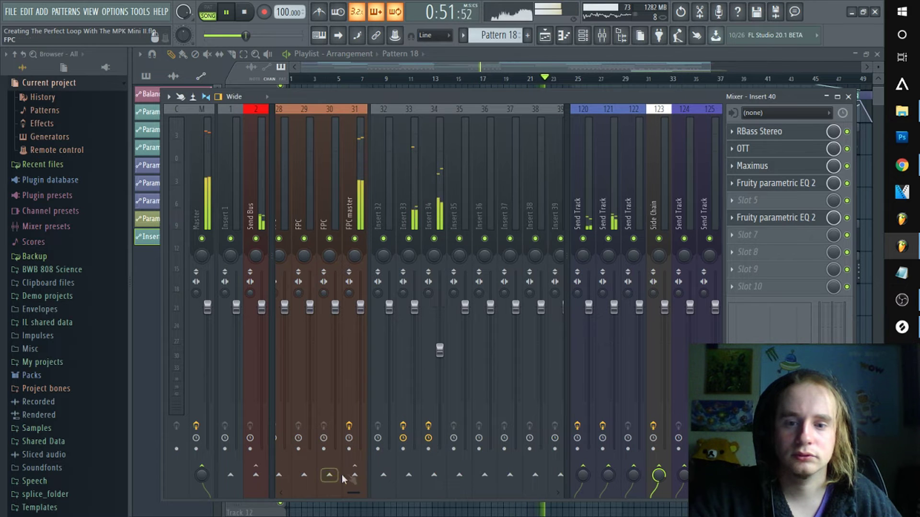
{"action": "left_click_drag", "start_coordinate": [351, 488], "coordinate": [302, 493]}
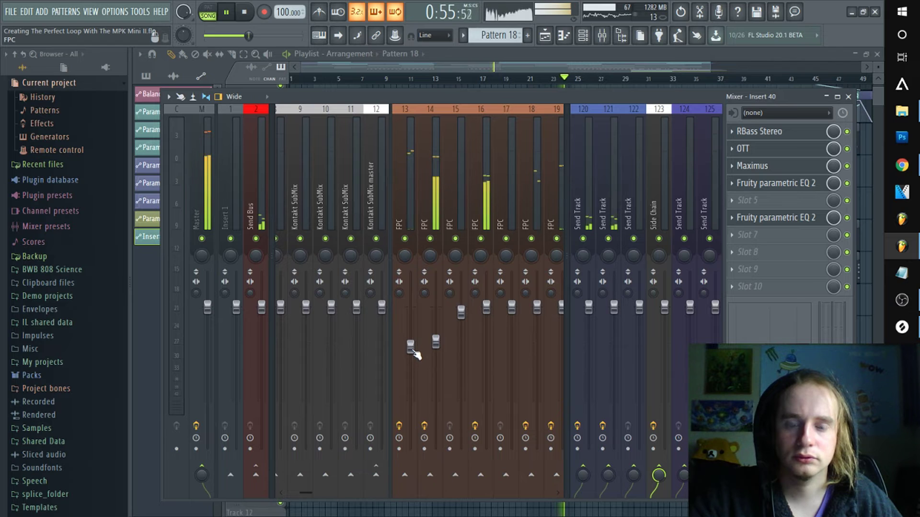
{"action": "left_click_drag", "start_coordinate": [415, 355], "coordinate": [437, 343]}
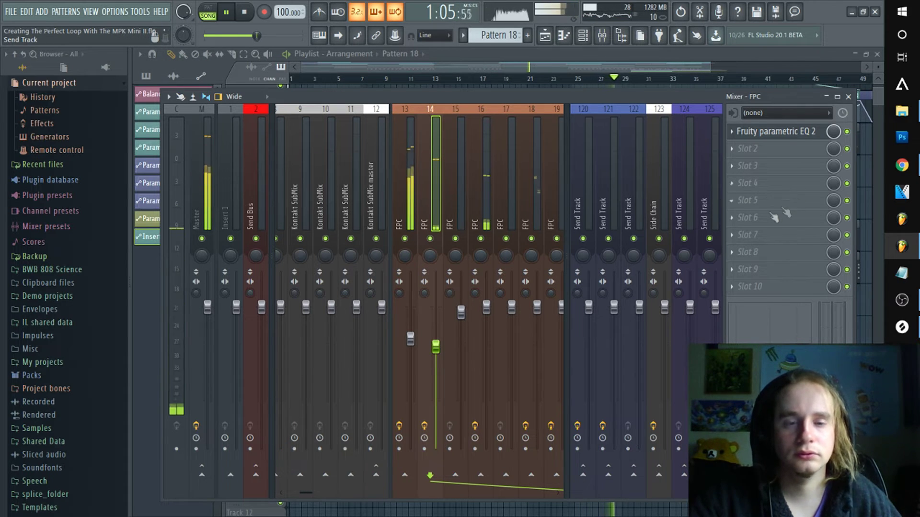
Return to the playlist and play back bars 25 to 33 to check the drum patterns leading into the next section
{"action": "scroll", "coordinate": [587, 81], "scroll_direction": "down", "scroll_amount": 2}
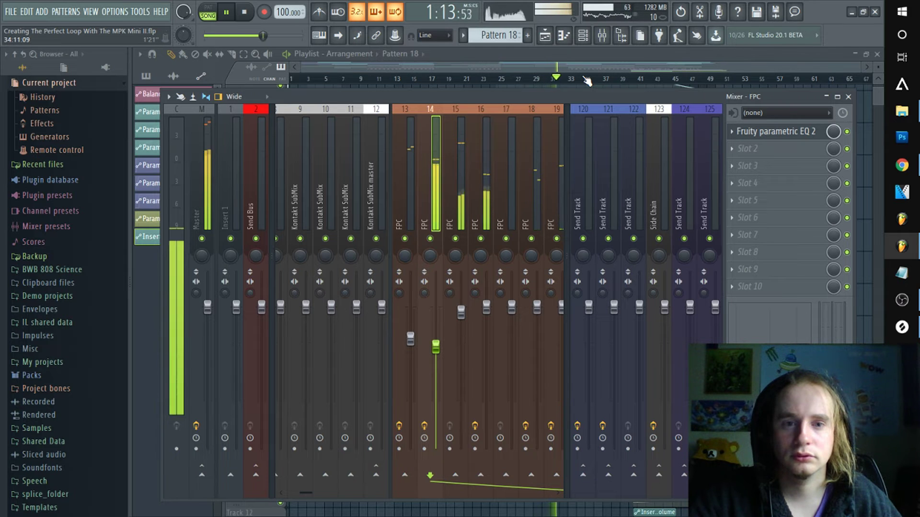
{"action": "left_click", "coordinate": [580, 66]}
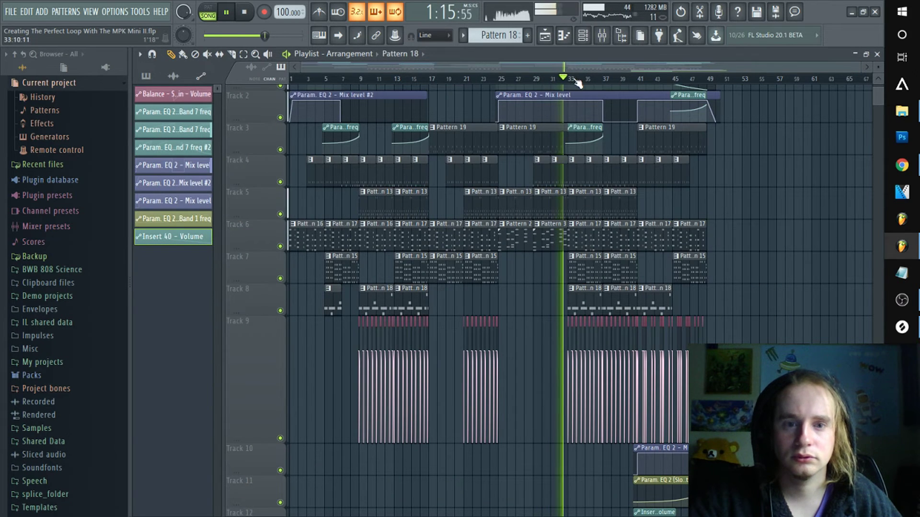
{"action": "scroll", "coordinate": [577, 82], "scroll_direction": "up", "scroll_amount": 6}
{"action": "key", "text": "space"}
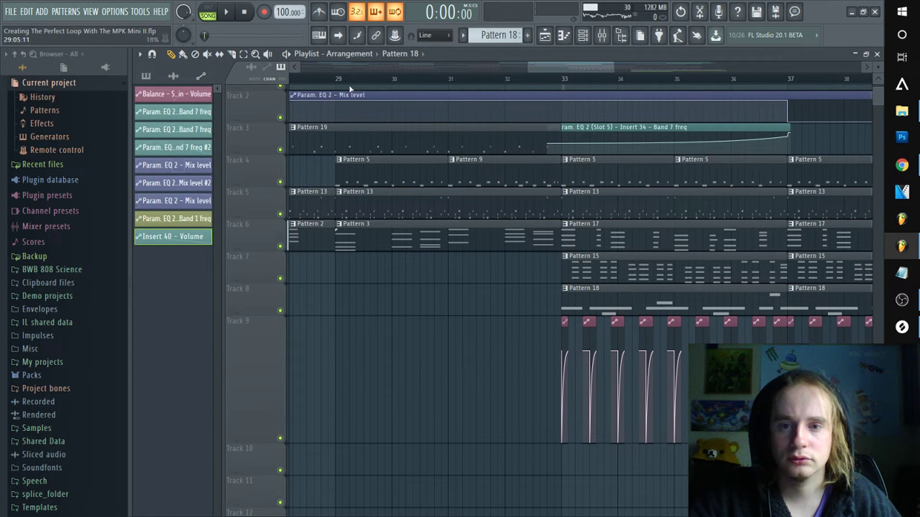
{"action": "key", "text": "space"}
{"action": "scroll", "coordinate": [343, 82], "scroll_direction": "up", "scroll_amount": 2}
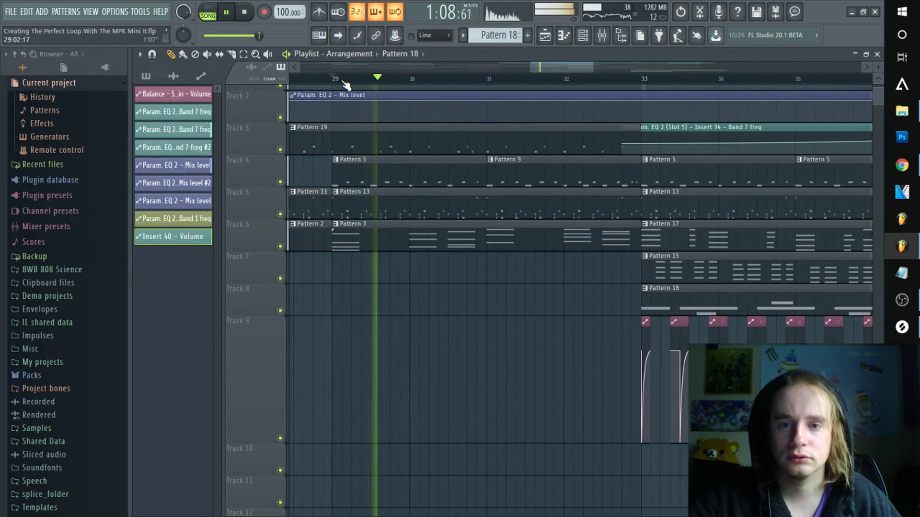
{"action": "scroll", "coordinate": [359, 81], "scroll_direction": "down", "scroll_amount": 2}
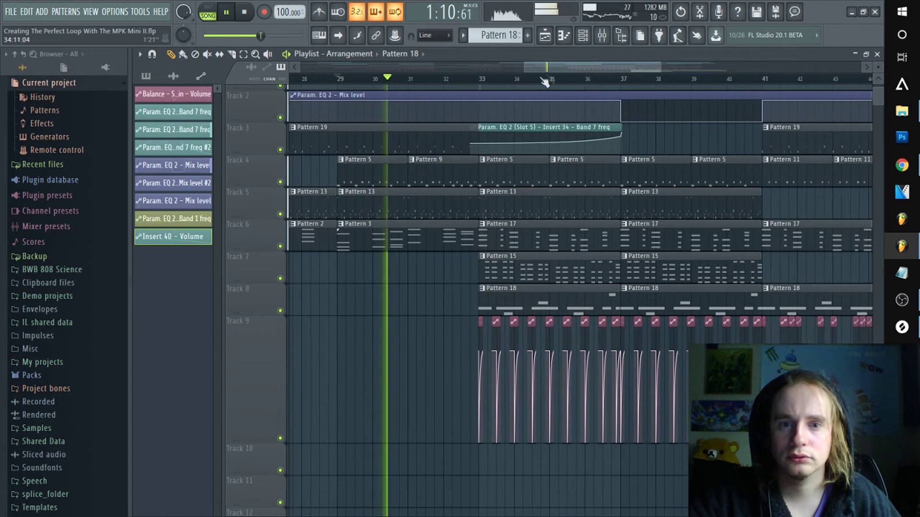
{"action": "left_click_drag", "start_coordinate": [542, 68], "coordinate": [516, 71]}
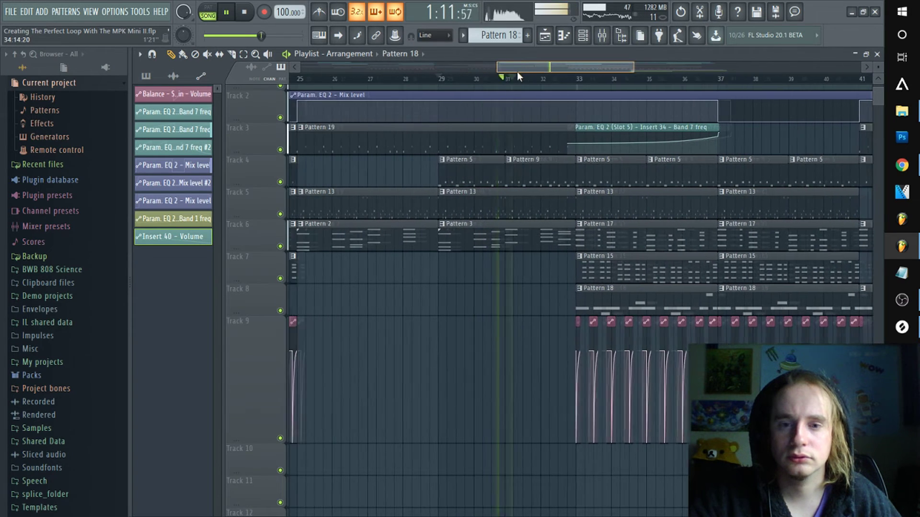
{"action": "left_click", "coordinate": [448, 85]}
{"action": "key", "text": "space"}
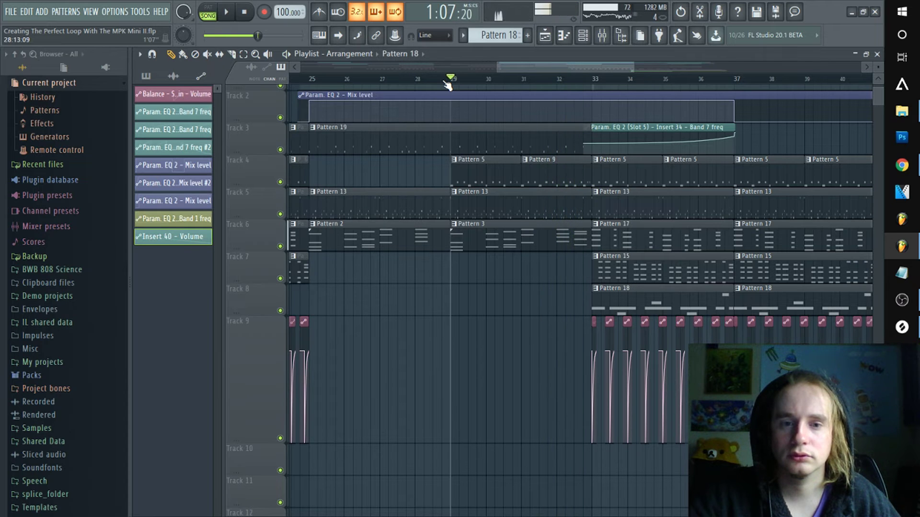
{"action": "key", "text": "space"}
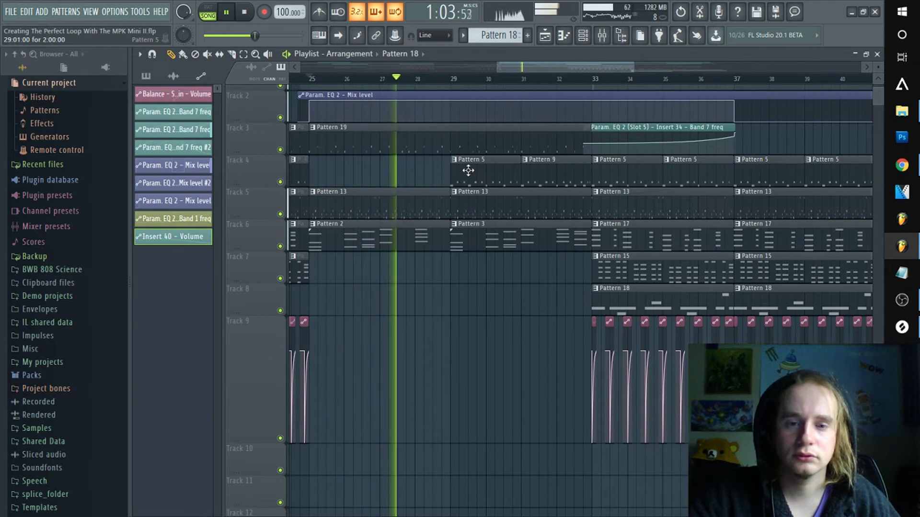
{"action": "scroll", "coordinate": [471, 169], "scroll_direction": "up", "scroll_amount": 1}
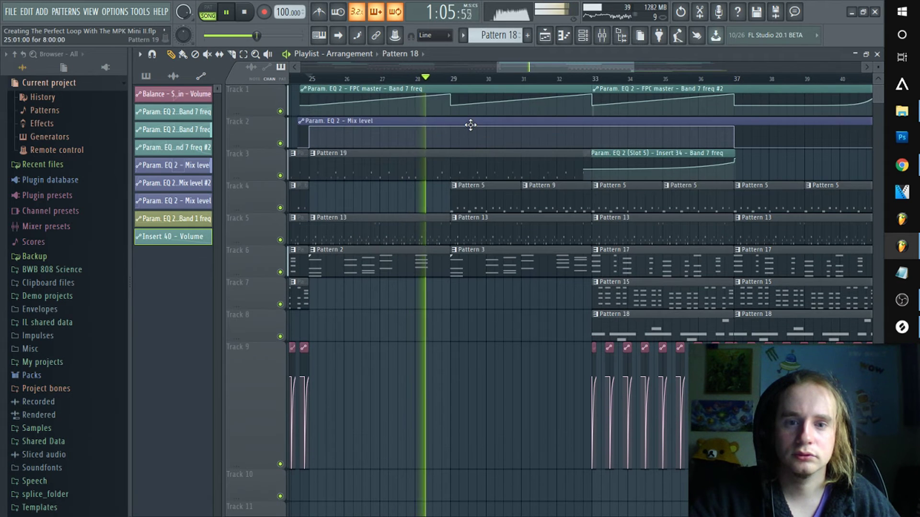
{"action": "right_click", "coordinate": [487, 198]}
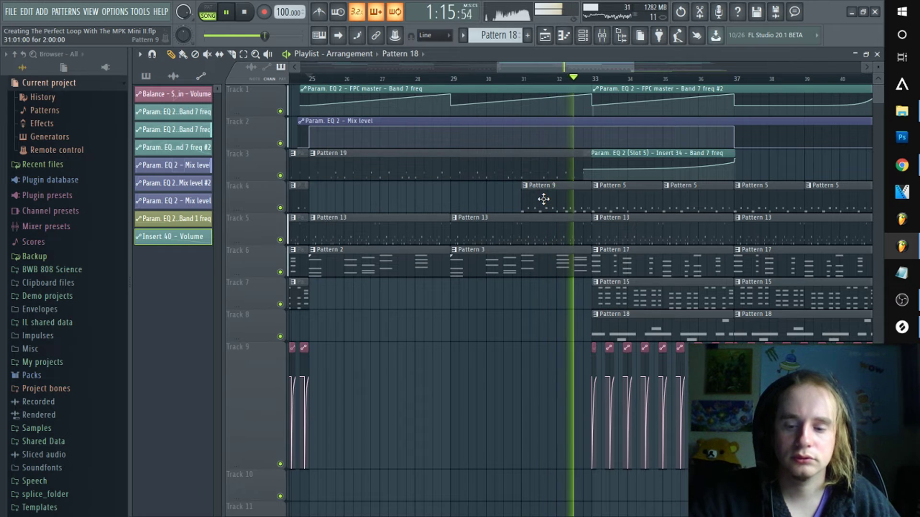
{"action": "key", "text": "ctrl+z"}
{"action": "key", "text": "space"}
Make the Pattern 5 clip at bar 29 on Track 4 unique and delete the 41_Re..e_Shot note at the start of its bar 1
{"action": "right_click", "coordinate": [456, 191]}
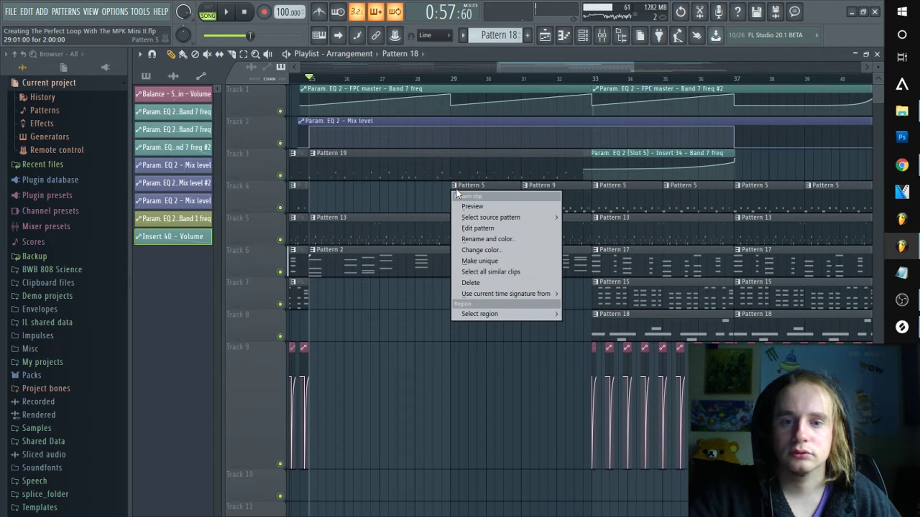
{"action": "left_click", "coordinate": [476, 261]}
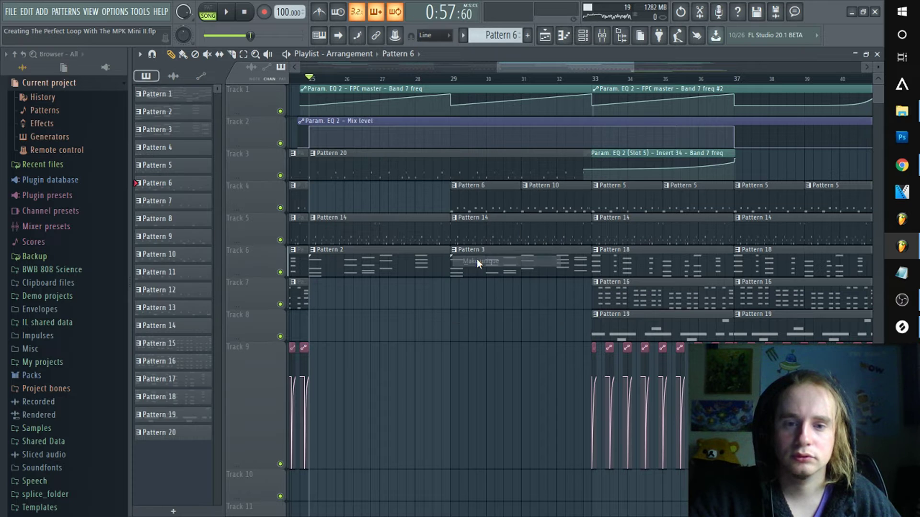
{"action": "double_click", "coordinate": [459, 200]}
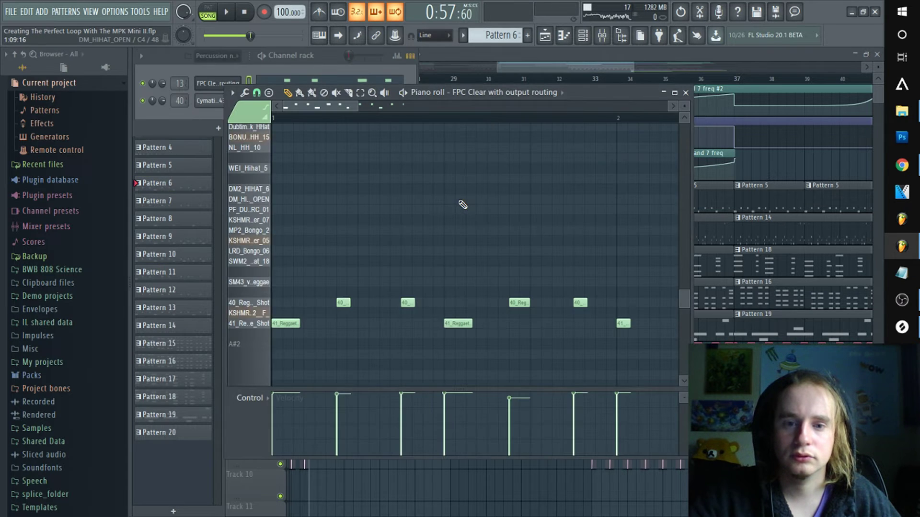
{"action": "right_click", "coordinate": [294, 325]}
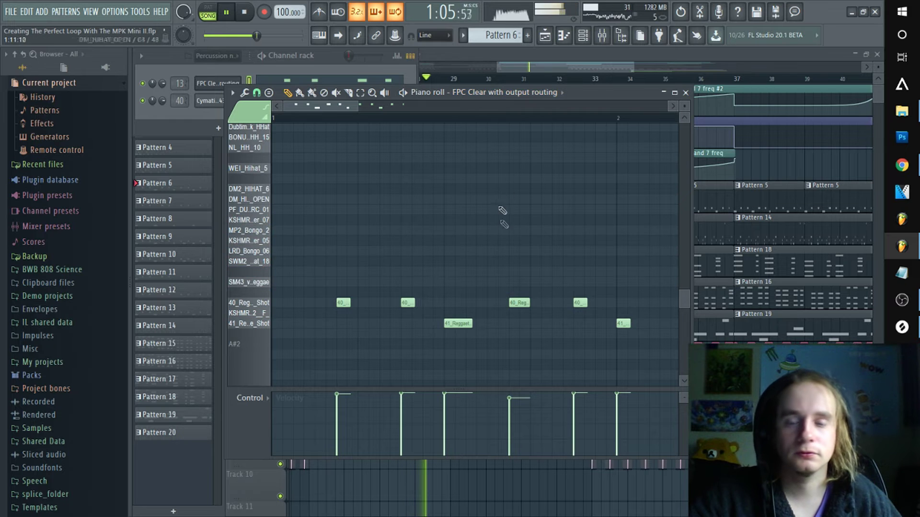
Move the song position to bar 29 and play the edited Pattern 6 with its notes open in the piano roll
{"action": "scroll", "coordinate": [487, 273], "scroll_direction": "down", "scroll_amount": 1}
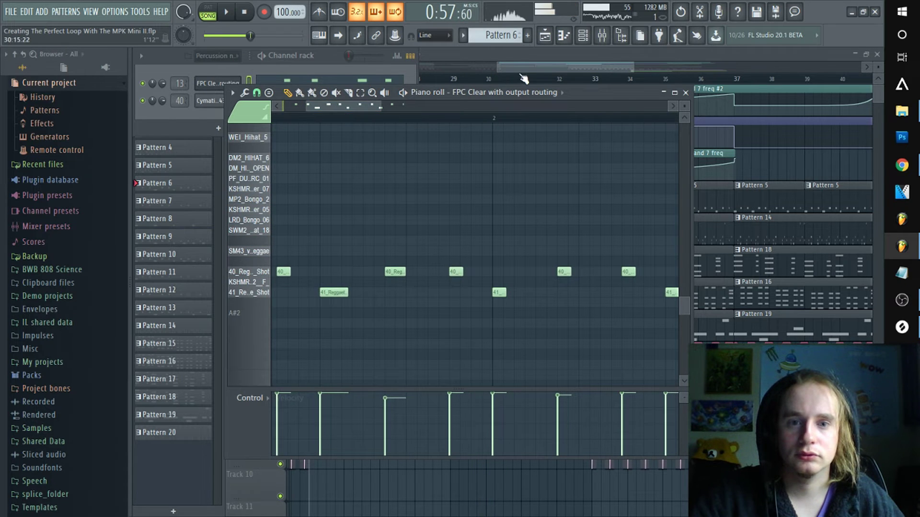
{"action": "left_click", "coordinate": [496, 80]}
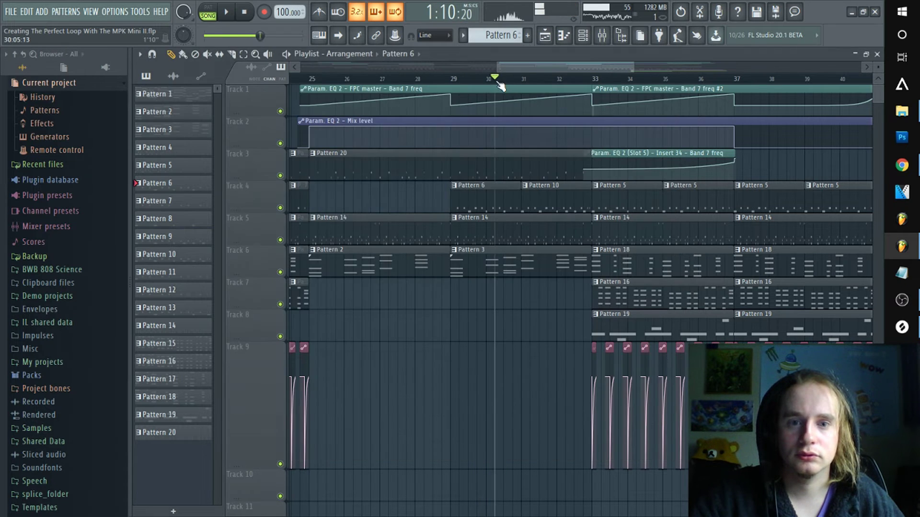
{"action": "left_click", "coordinate": [602, 37]}
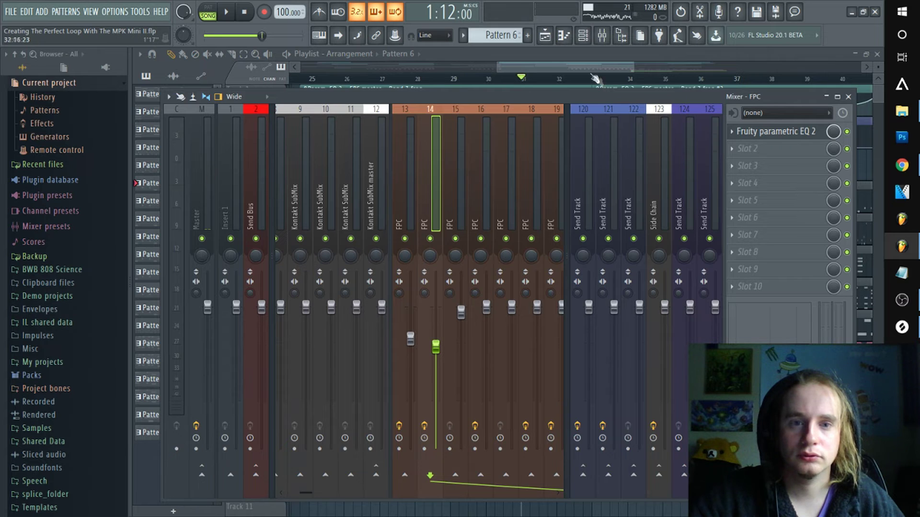
{"action": "left_click", "coordinate": [586, 71]}
{"action": "left_click", "coordinate": [450, 79]}
{"action": "double_click", "coordinate": [474, 202]}
{"action": "key", "text": "space"}
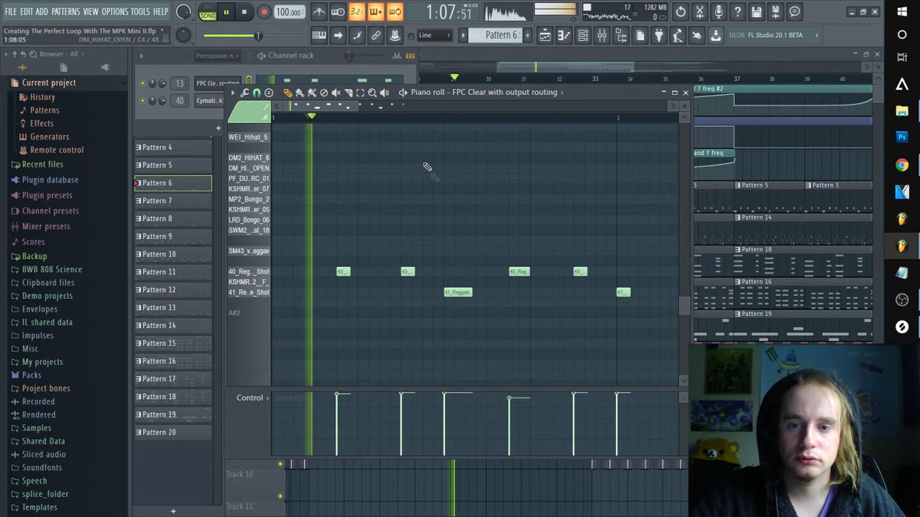
Delete the 41_Re..e_Shot notes in bar 2 of Pattern 6, playing the pattern between edits
{"action": "left_click_drag", "start_coordinate": [353, 103], "coordinate": [378, 105]}
{"action": "key", "text": "space"}
{"action": "key", "text": "space"}
{"action": "left_click_drag", "start_coordinate": [348, 107], "coordinate": [376, 111]}
{"action": "key", "text": "space"}
{"action": "right_click", "coordinate": [421, 291]}
{"action": "key", "text": "space"}
{"action": "left_click_drag", "start_coordinate": [398, 105], "coordinate": [406, 107]}
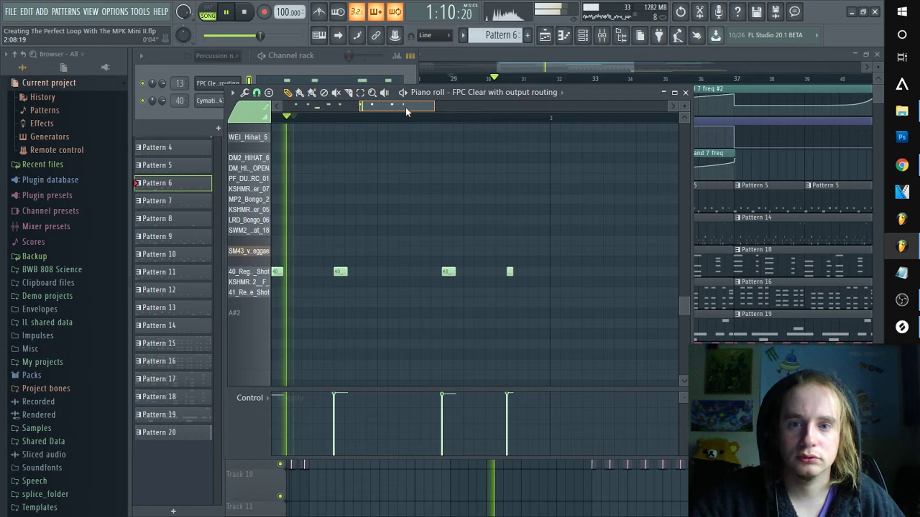
Replay the song from bar 29, check the FPC levels in the mixer, and reopen Pattern 6 in the piano roll
{"action": "key", "text": "space"}
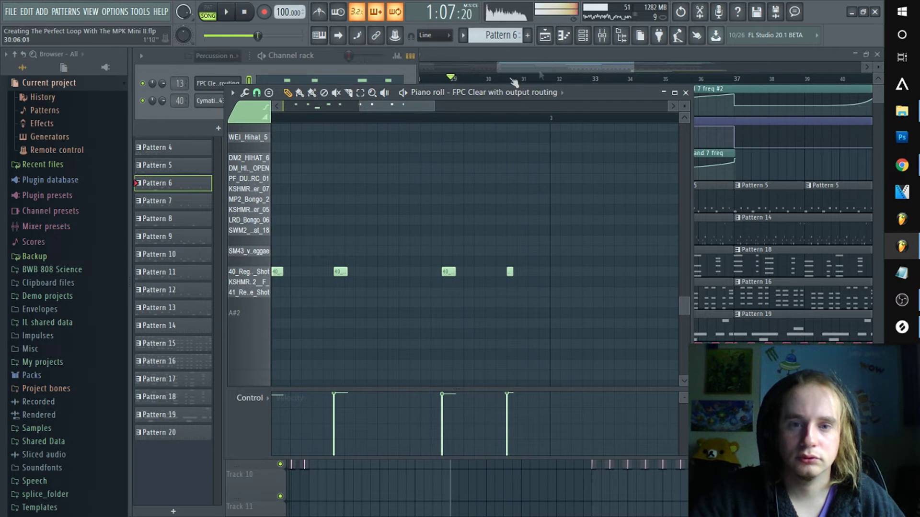
{"action": "left_click", "coordinate": [564, 62]}
{"action": "key", "text": "space"}
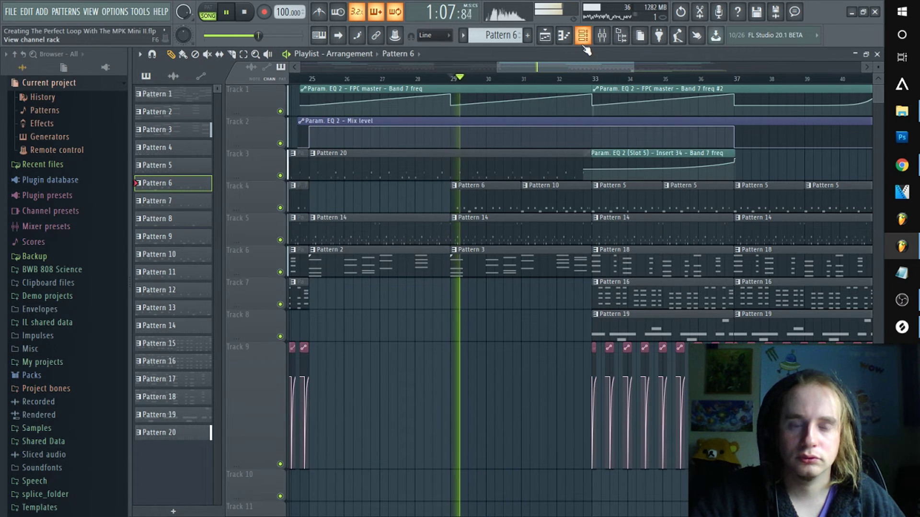
{"action": "left_click", "coordinate": [602, 40]}
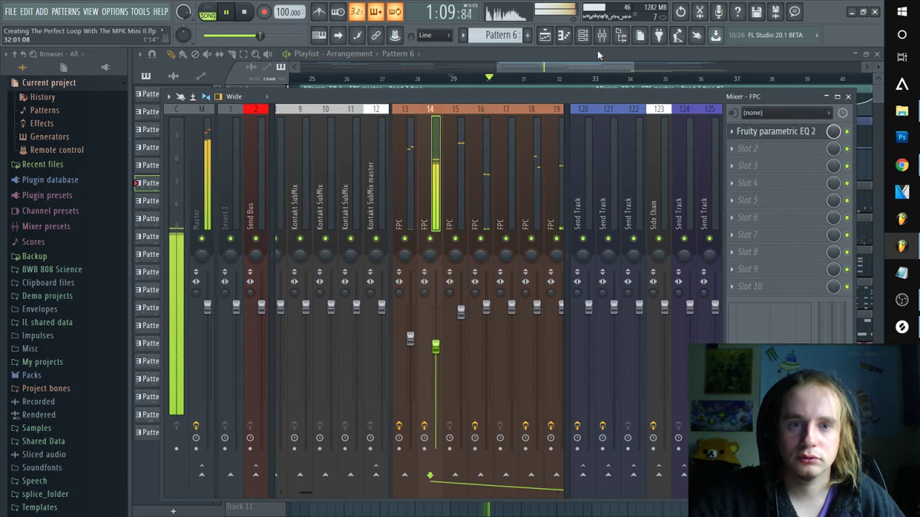
{"action": "left_click", "coordinate": [602, 38]}
{"action": "double_click", "coordinate": [499, 197]}
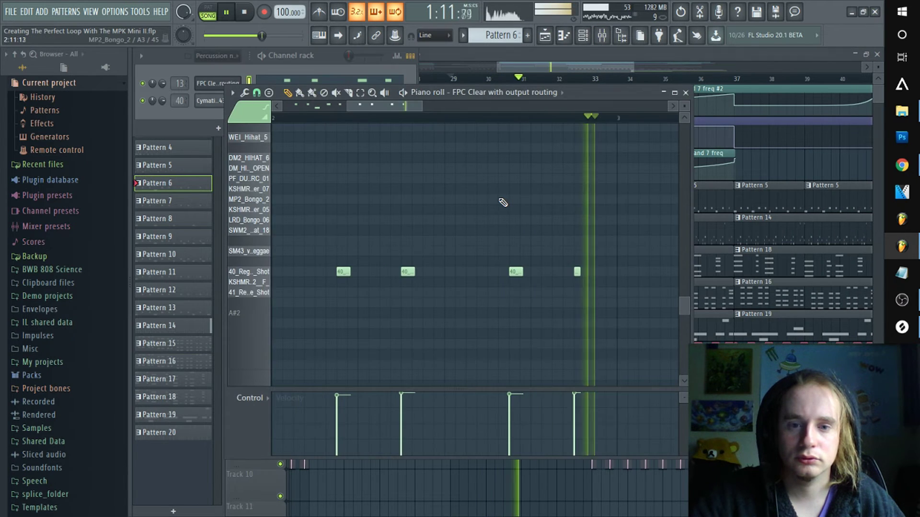
Undo the last note deletion in Pattern 6 and replay the song from bar 29
{"action": "key", "text": "ctrl+z"}
{"action": "key", "text": "space"}
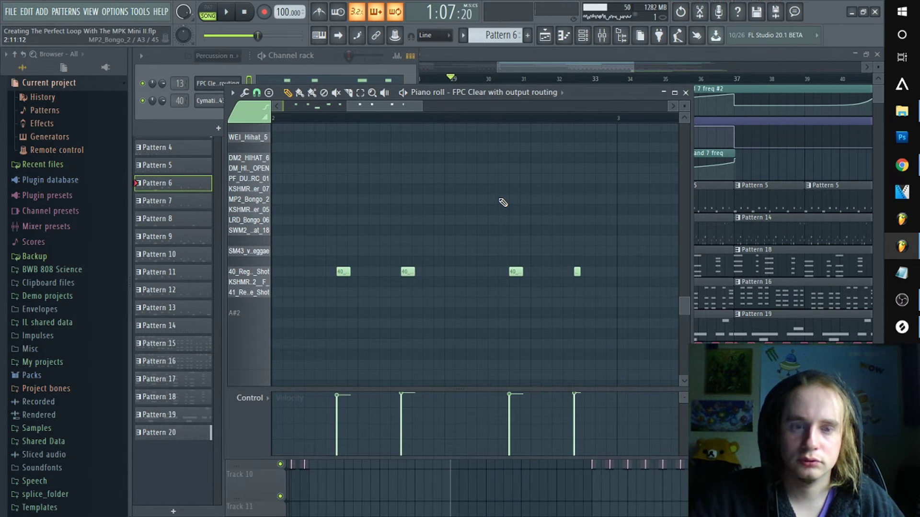
{"action": "key", "text": "space"}
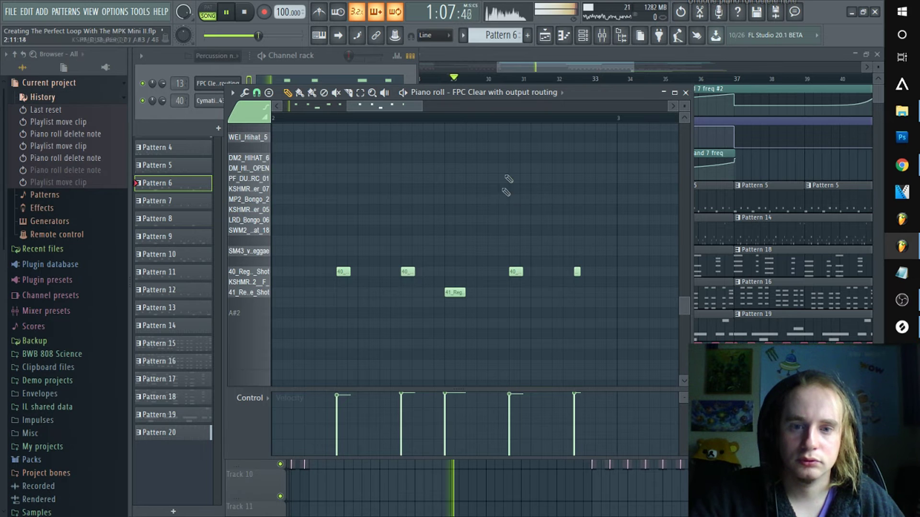
Make the Pattern 10 clip at bar 31 on Track 4 unique and open its notes in the piano roll
{"action": "left_click", "coordinate": [536, 65]}
{"action": "double_click", "coordinate": [526, 187]}
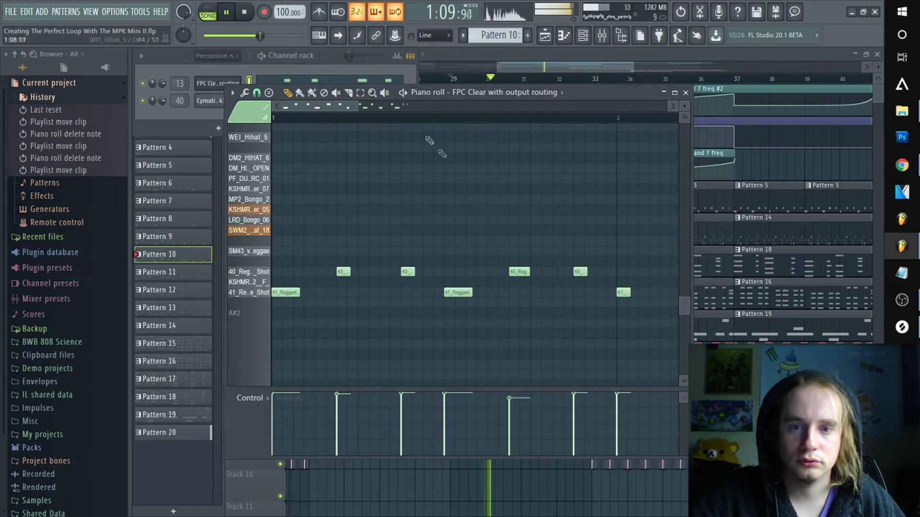
{"action": "left_click", "coordinate": [549, 62]}
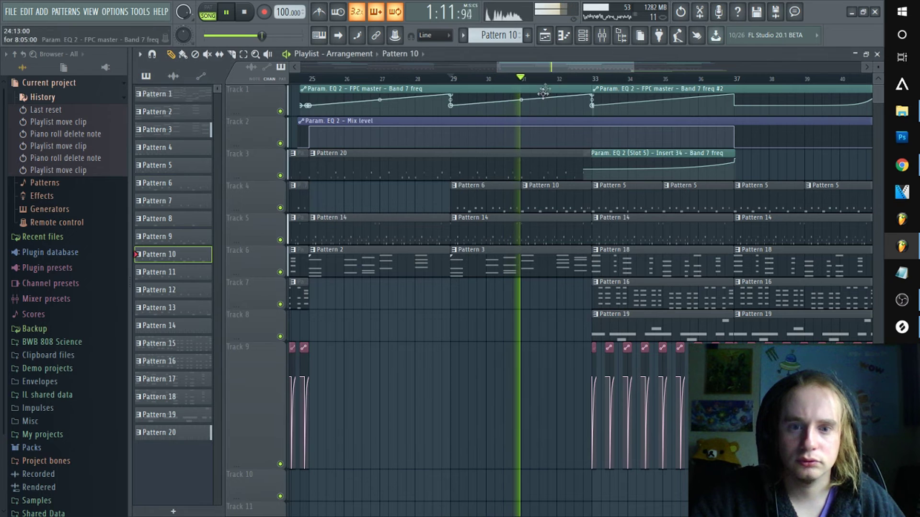
{"action": "right_click", "coordinate": [527, 191]}
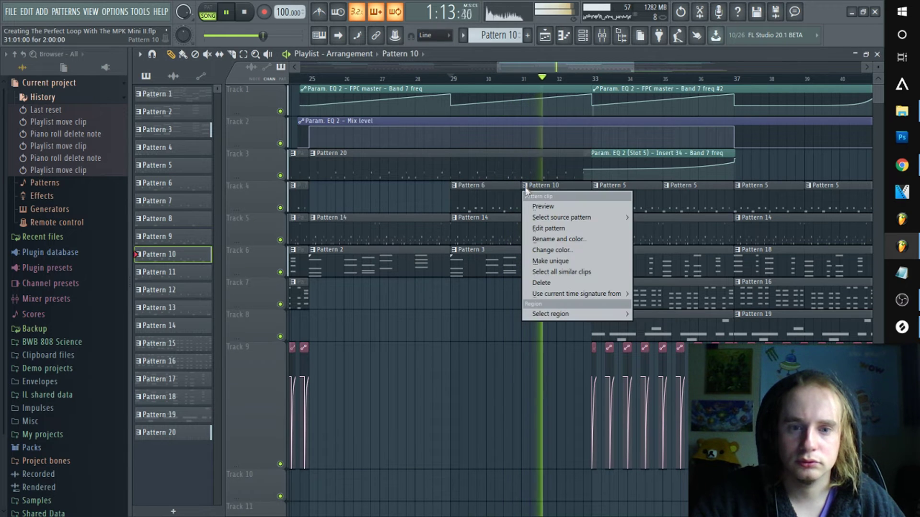
{"action": "left_click", "coordinate": [546, 262]}
{"action": "double_click", "coordinate": [537, 201]}
Delete the 41_Re..e_Shot notes at the start of bars 1 and 2 in Pattern 11, playing the song between edits
{"action": "key", "text": "space"}
{"action": "key", "text": "space"}
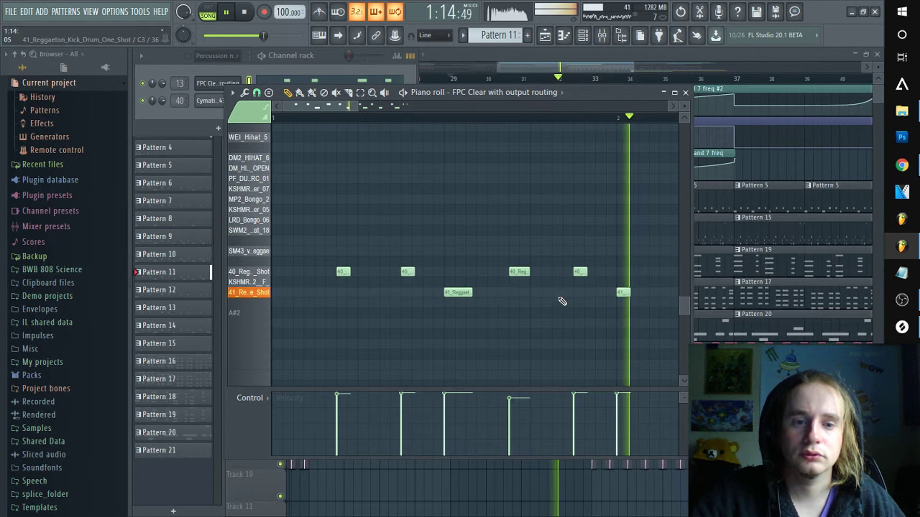
{"action": "right_click", "coordinate": [628, 292]}
{"action": "left_click_drag", "start_coordinate": [327, 107], "coordinate": [383, 125]}
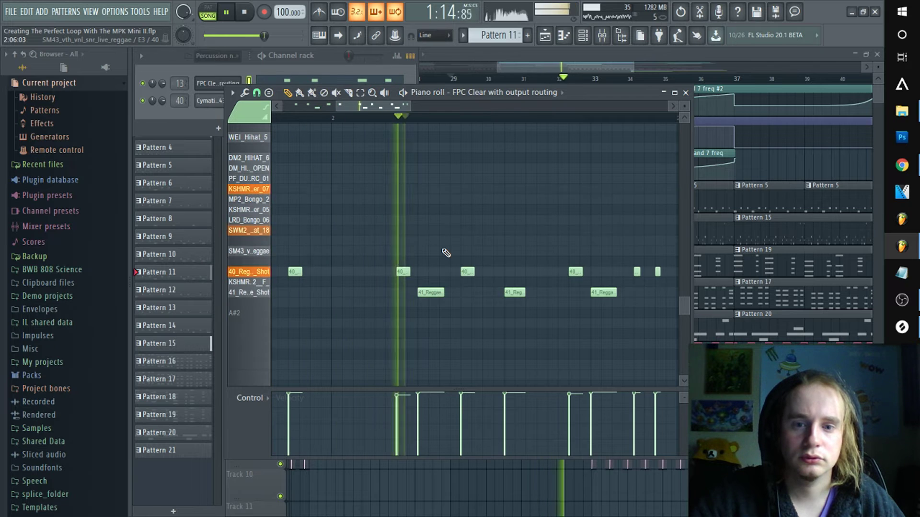
Try Pattern 11 without the first 41_Re..e_Shot note in bar 2, undo that, then try it without the following one, replaying each version
{"action": "right_click", "coordinate": [441, 290]}
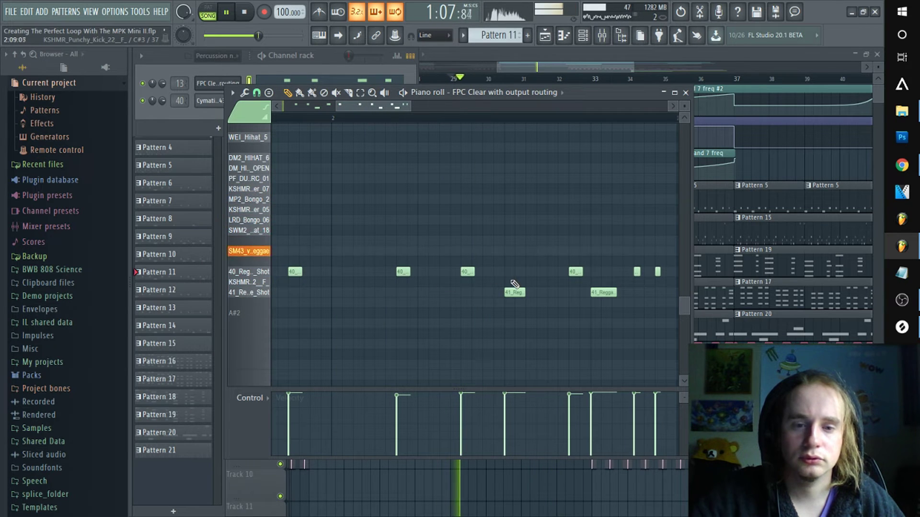
{"action": "left_click", "coordinate": [335, 118]}
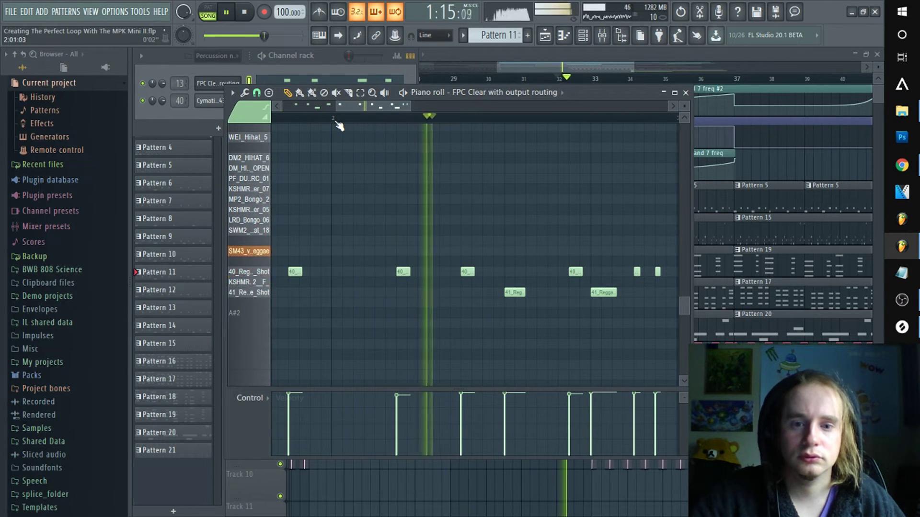
{"action": "key", "text": "space"}
{"action": "key", "text": "ctrl+z"}
{"action": "key", "text": "space"}
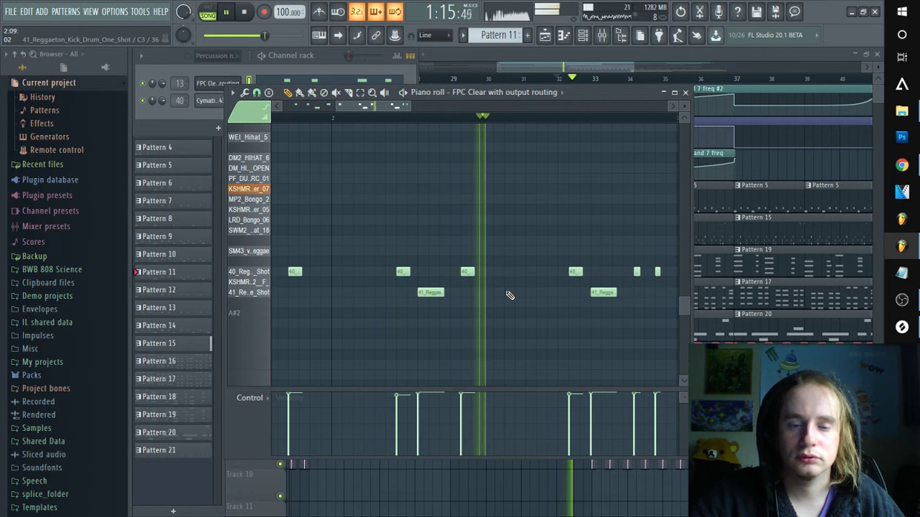
{"action": "key", "text": "space"}
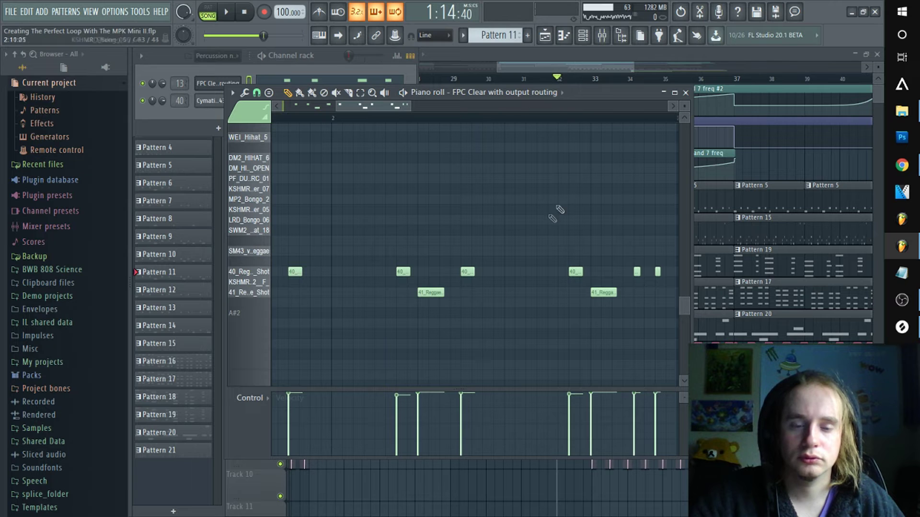
Slice the Pattern 21 clip on Track 3 at bar 32 and make the part from bar 32 unique
{"action": "left_click", "coordinate": [596, 65]}
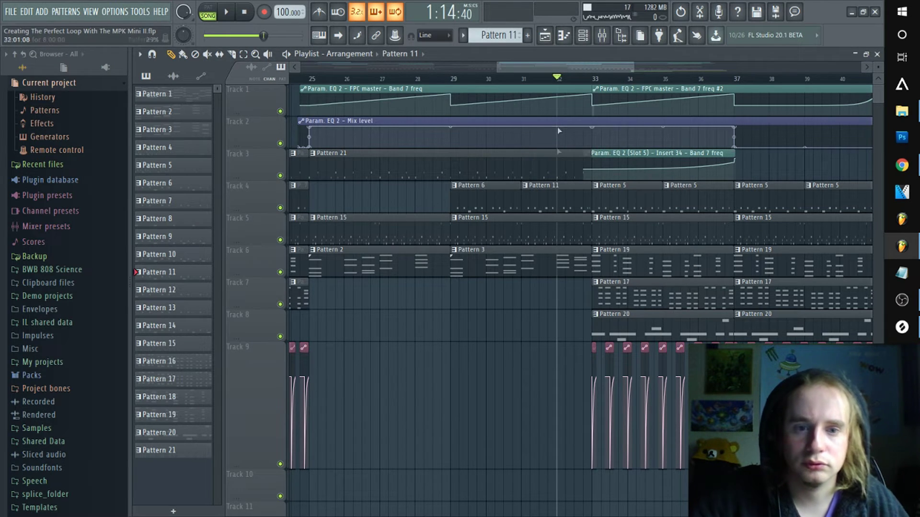
{"action": "scroll", "coordinate": [556, 78], "scroll_direction": "up", "scroll_amount": 6}
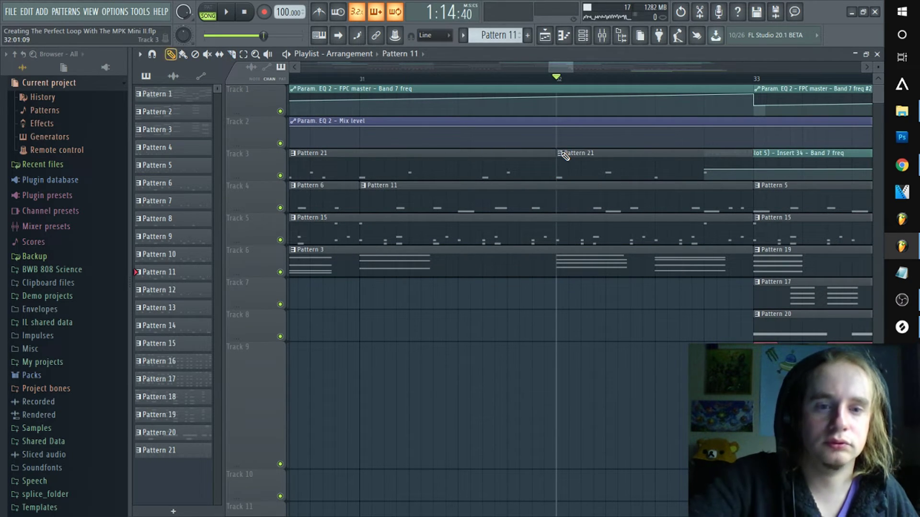
{"action": "left_click", "coordinate": [564, 153]}
{"action": "left_click", "coordinate": [581, 230]}
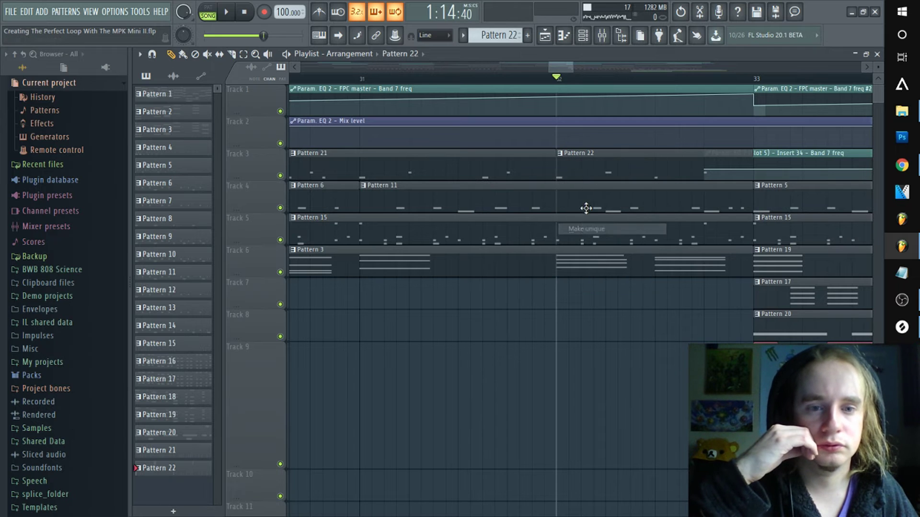
Delete the KSHMR.2__F_ kick notes in bar 1 of Pattern 22 and play the song around the edited clip
{"action": "double_click", "coordinate": [590, 165]}
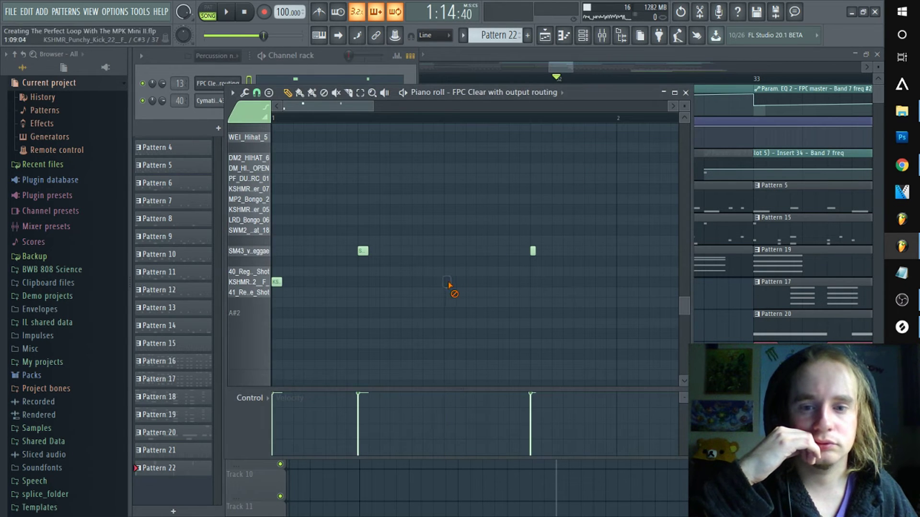
{"action": "right_click", "coordinate": [277, 282]}
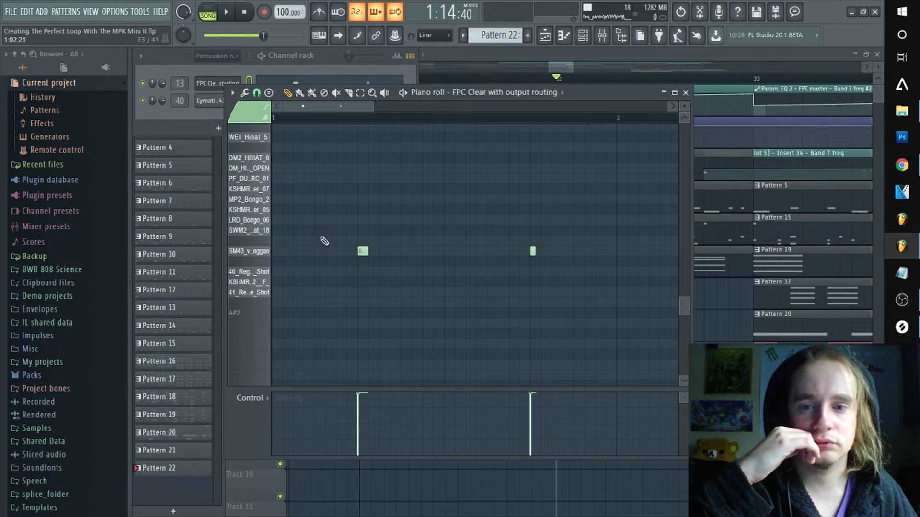
{"action": "left_click", "coordinate": [483, 79]}
{"action": "key", "text": "space"}
{"action": "scroll", "coordinate": [483, 79], "scroll_direction": "down", "scroll_amount": 5}
{"action": "left_click_drag", "start_coordinate": [533, 66], "coordinate": [513, 70]}
{"action": "key", "text": "space"}
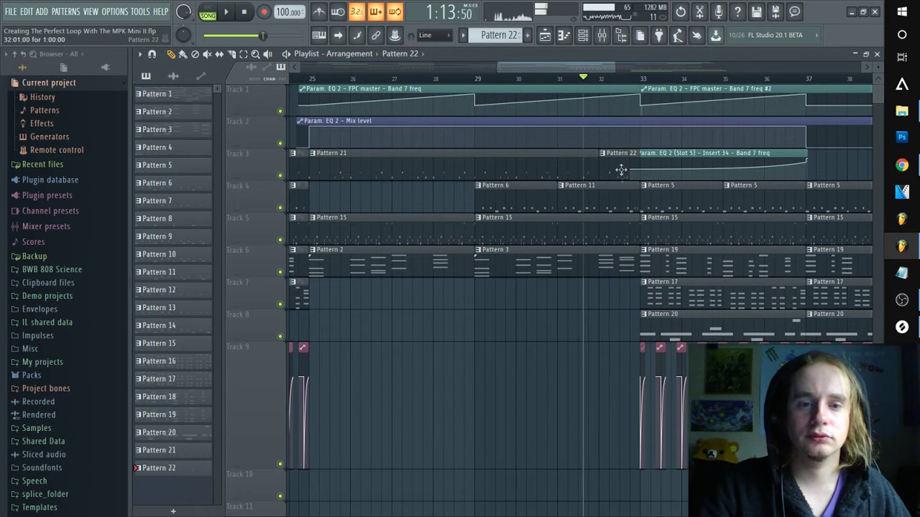
Reopen Pattern 11 in the piano roll and add a 41_Re..e_Shot note on beat 4 of bar 1
{"action": "double_click", "coordinate": [609, 200]}
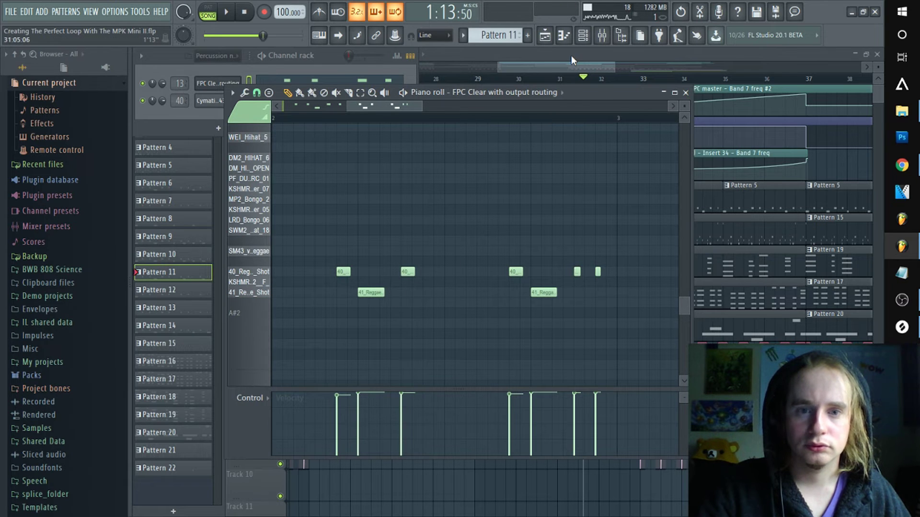
{"action": "left_click_drag", "start_coordinate": [571, 66], "coordinate": [568, 66]}
{"action": "double_click", "coordinate": [588, 193]}
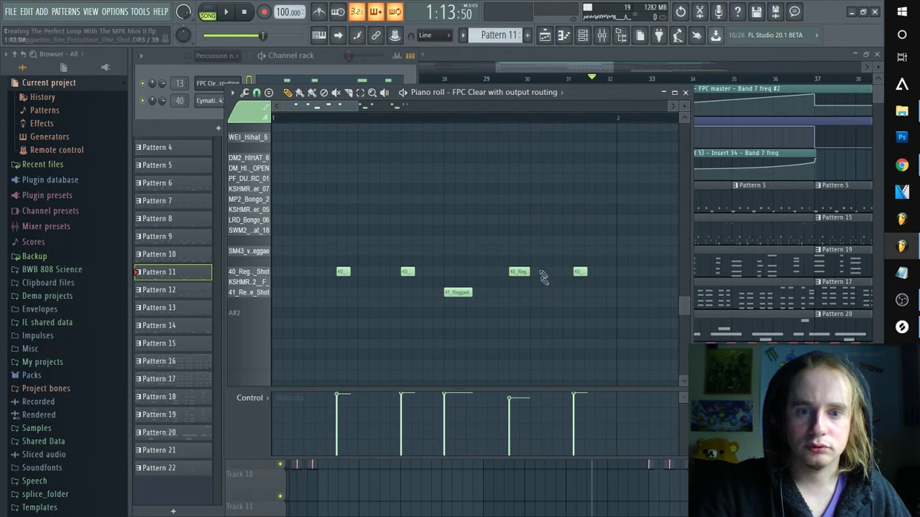
{"action": "left_click", "coordinate": [536, 292]}
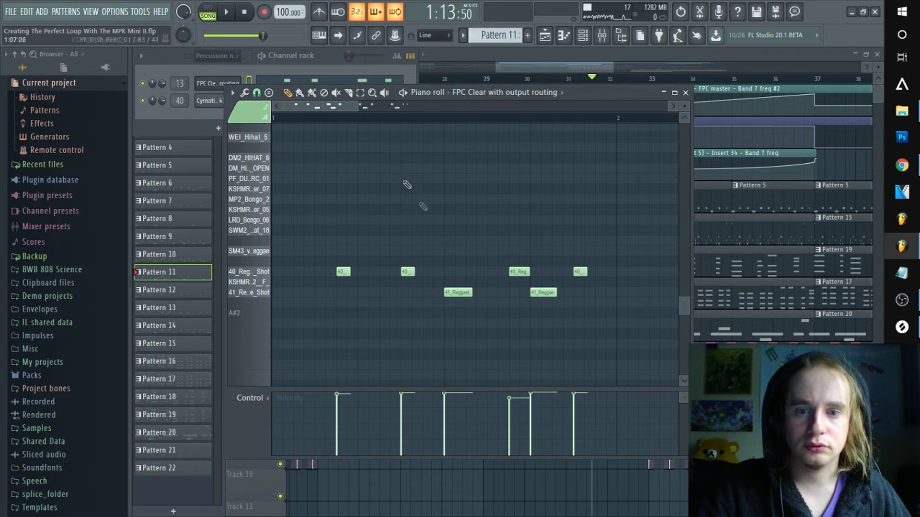
Move the added 41_Re..e_Shot note to the start of bar 2 and place another on beat 3 of bar 2
{"action": "scroll", "coordinate": [376, 121], "scroll_direction": "down", "scroll_amount": 2}
{"action": "scroll", "coordinate": [387, 116], "scroll_direction": "down", "scroll_amount": 1}
{"action": "left_click_drag", "start_coordinate": [386, 108], "coordinate": [399, 99]}
{"action": "left_click_drag", "start_coordinate": [357, 293], "coordinate": [402, 293]}
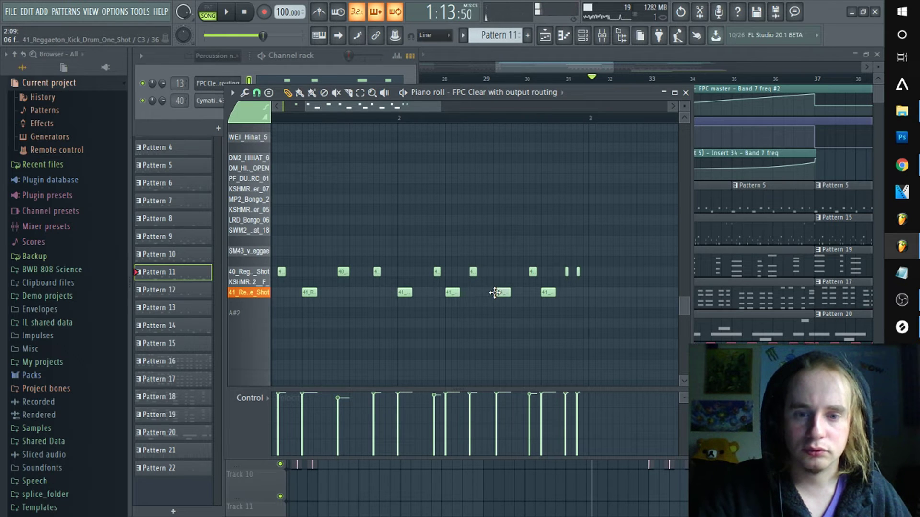
{"action": "left_click_drag", "start_coordinate": [492, 292], "coordinate": [494, 293]}
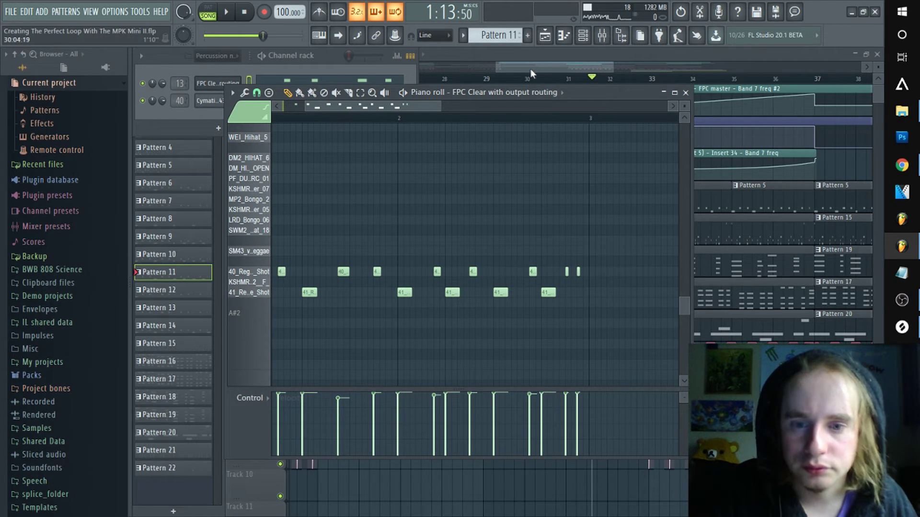
Play the song from bar 30 into the section at bar 33, and replay it from bar 25
{"action": "left_click", "coordinate": [525, 80]}
{"action": "key", "text": "space"}
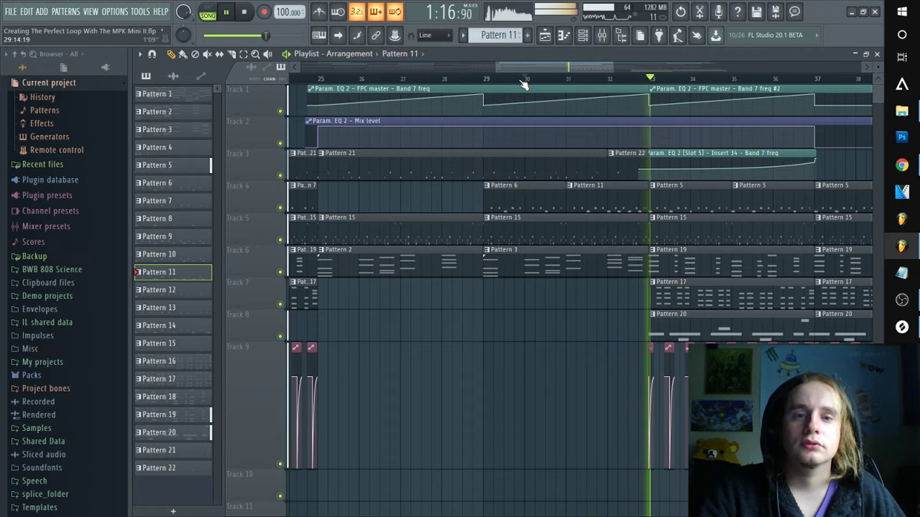
{"action": "scroll", "coordinate": [524, 83], "scroll_direction": "down", "scroll_amount": 4}
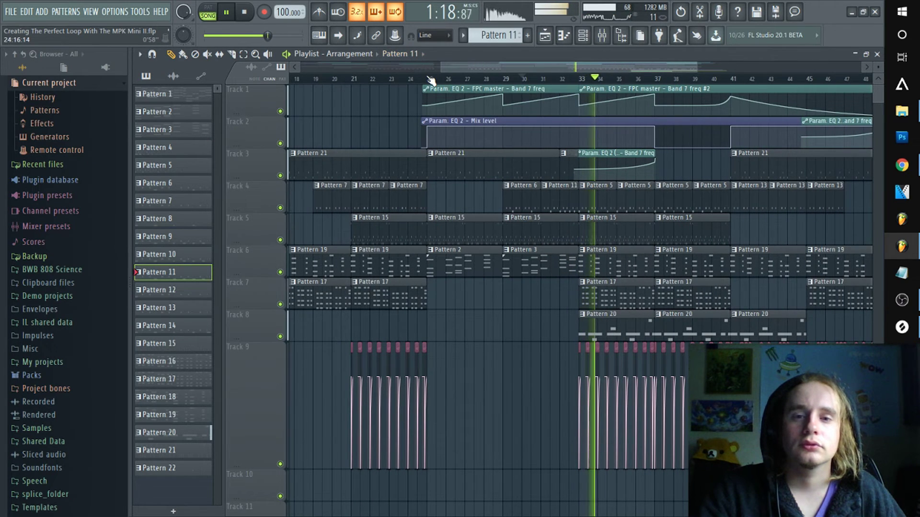
{"action": "left_click", "coordinate": [428, 78]}
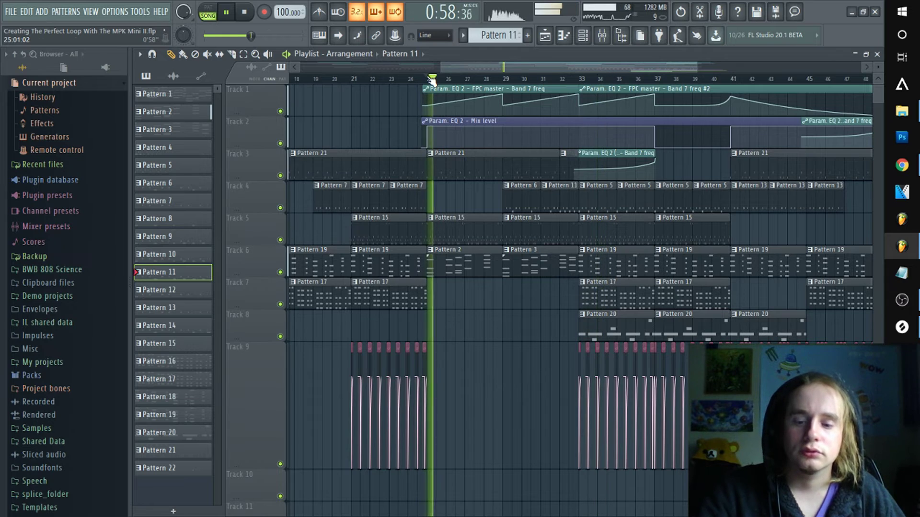
{"action": "scroll", "coordinate": [431, 81], "scroll_direction": "down", "scroll_amount": 2}
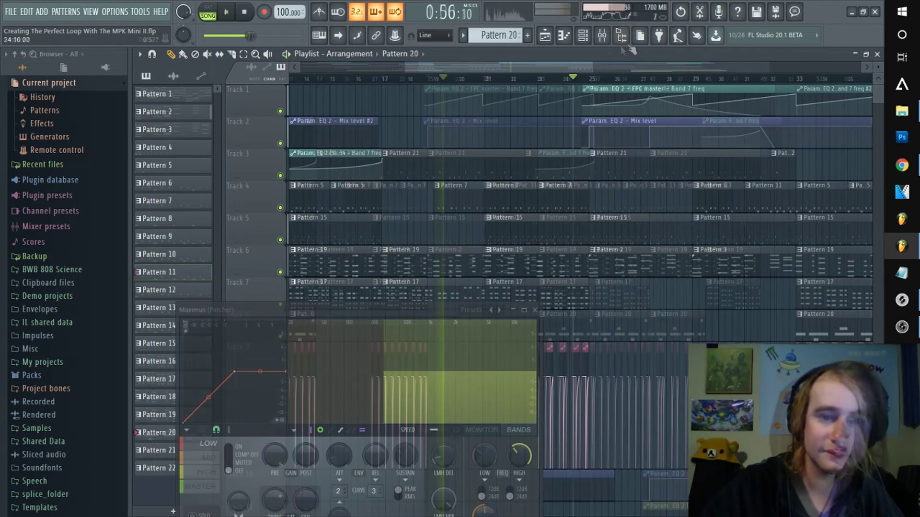
Check the drum reverb high track in the mixer and play the break around bar 25
{"action": "key", "text": "F9"}
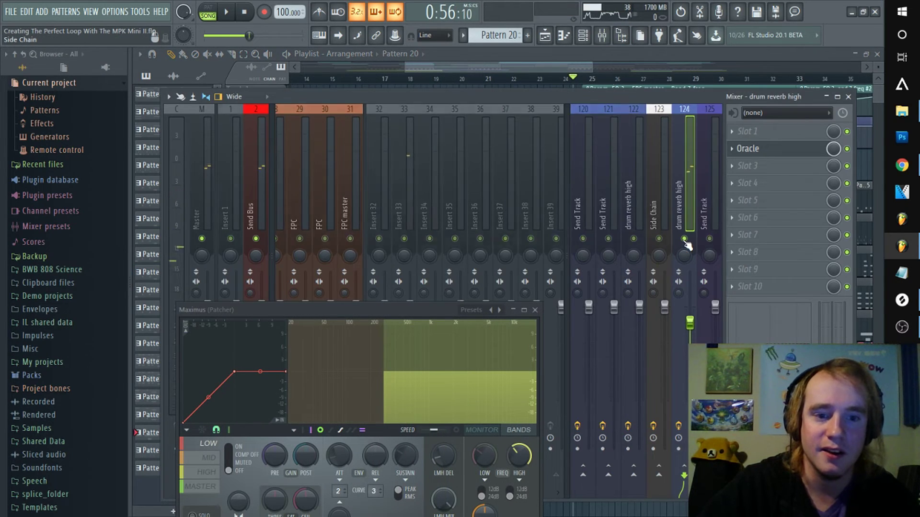
{"action": "key", "text": "space"}
{"action": "key", "text": "F9"}
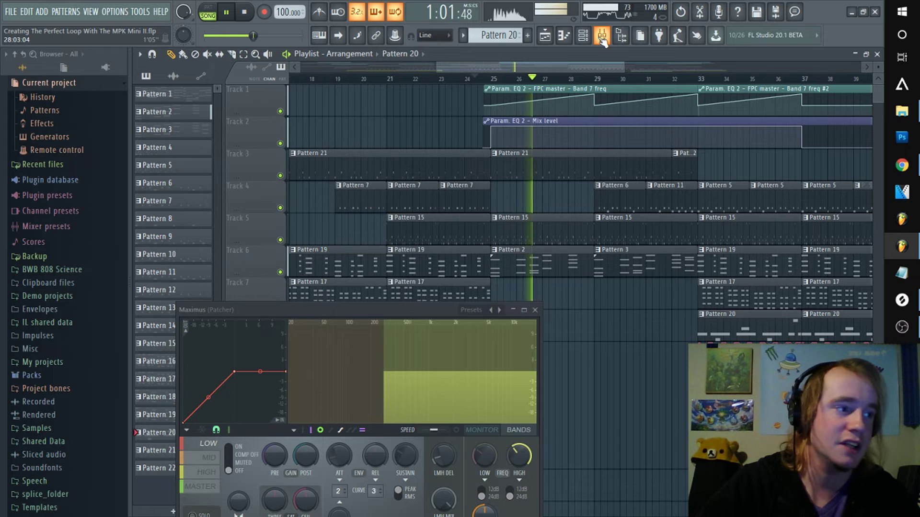
{"action": "key", "text": "space"}
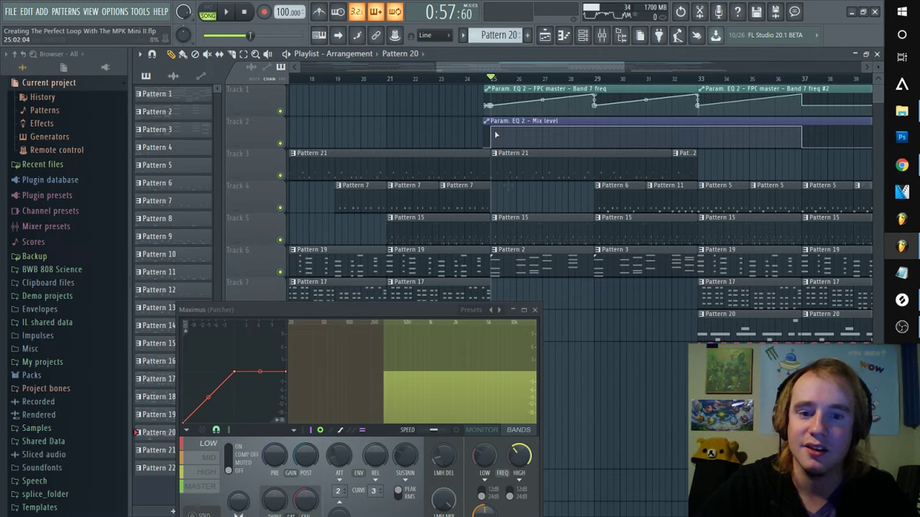
Open the Pattern 17 notes in the piano roll and bring up the Serum #3 instrument from the channel rack
{"action": "scroll", "coordinate": [479, 239], "scroll_direction": "down", "scroll_amount": 4}
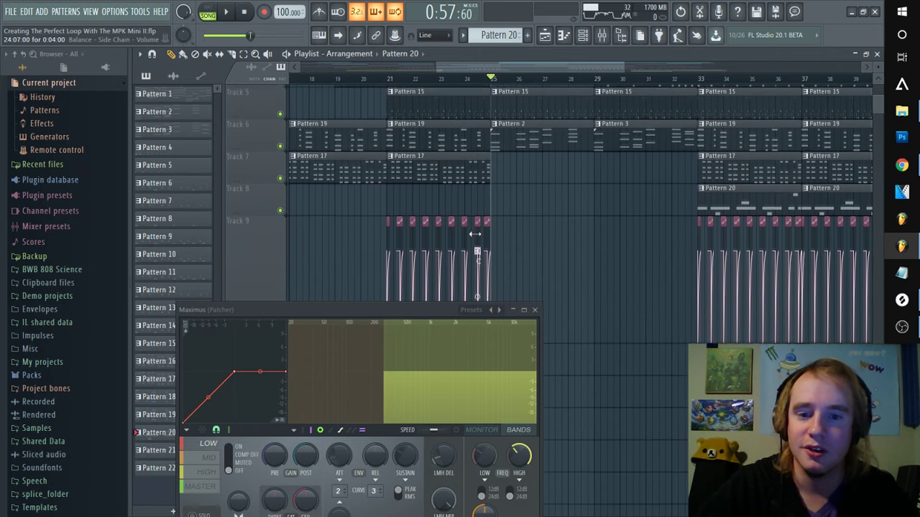
{"action": "double_click", "coordinate": [435, 168]}
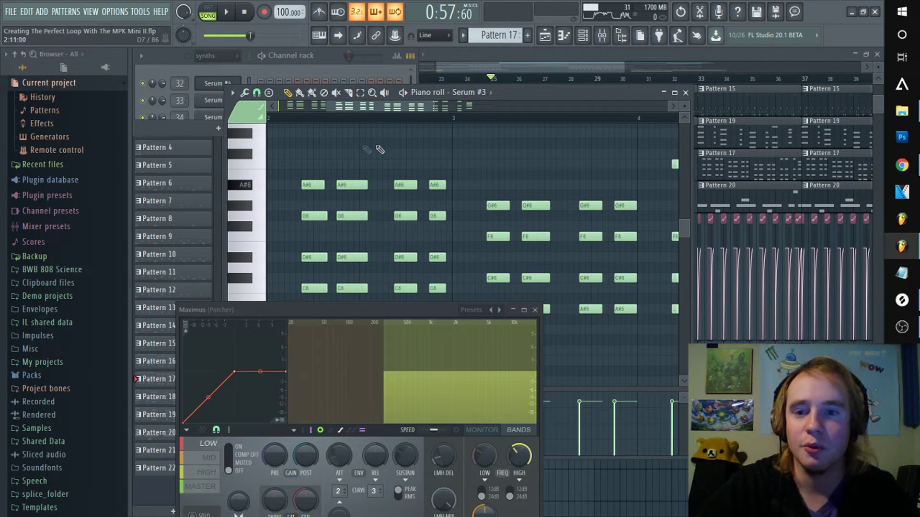
{"action": "left_click", "coordinate": [282, 73]}
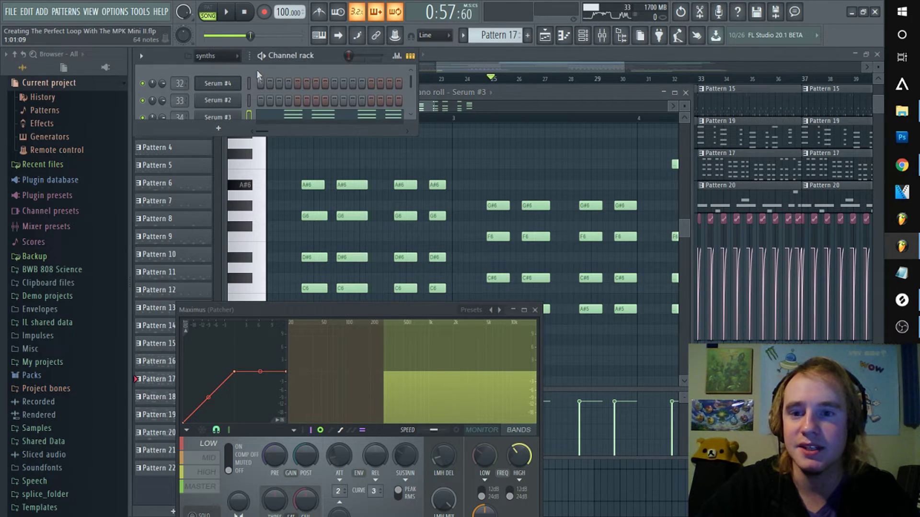
{"action": "scroll", "coordinate": [323, 72], "scroll_direction": "down", "scroll_amount": 1}
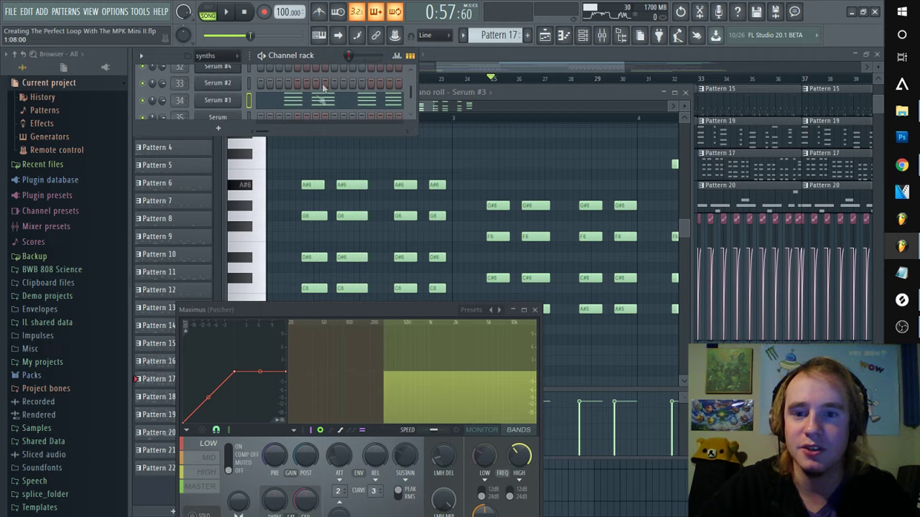
{"action": "left_click", "coordinate": [218, 100]}
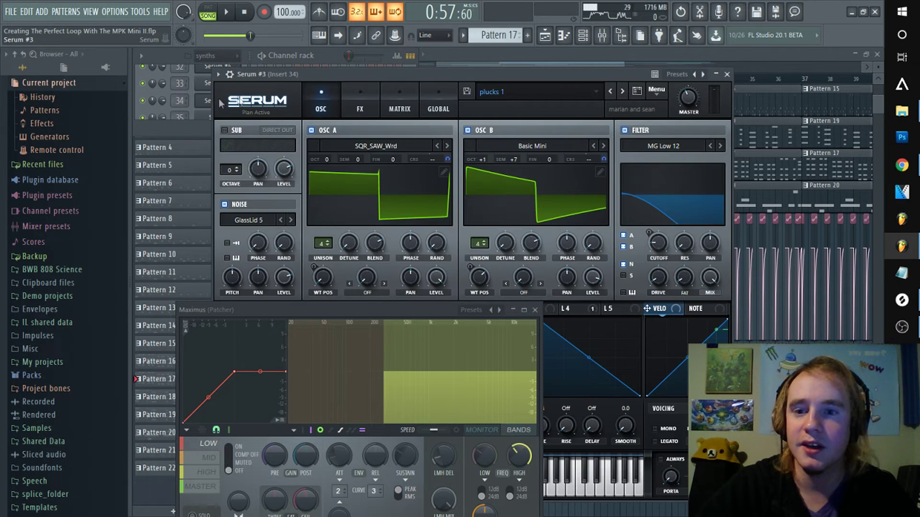
Move the Serum #3 window clear of the channel rack and add a new empty pattern with its default name
{"action": "left_click_drag", "start_coordinate": [441, 72], "coordinate": [449, 181]}
{"action": "left_click", "coordinate": [531, 36]}
{"action": "key", "text": "Escape"}
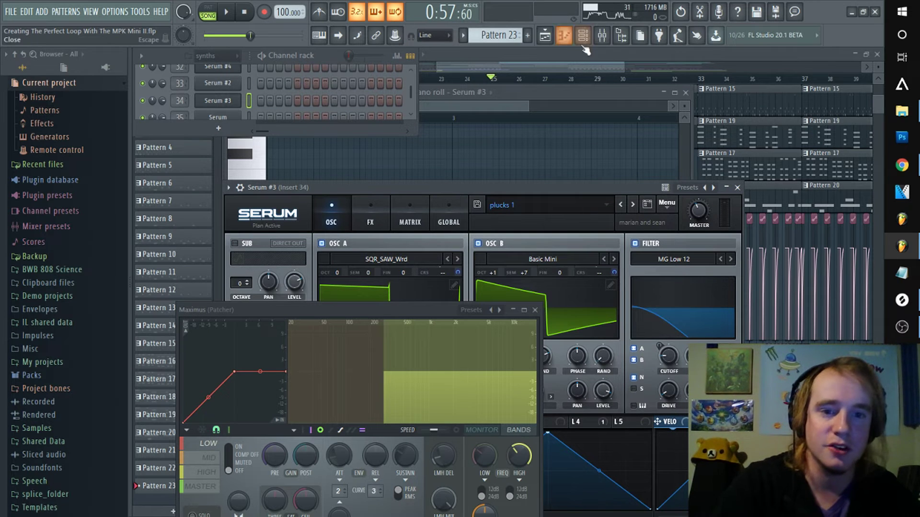
Place Pattern 23 at bar 25 on Track 7 and copy Pattern 2's chords into its Serum #3 channel
{"action": "left_click", "coordinate": [584, 74]}
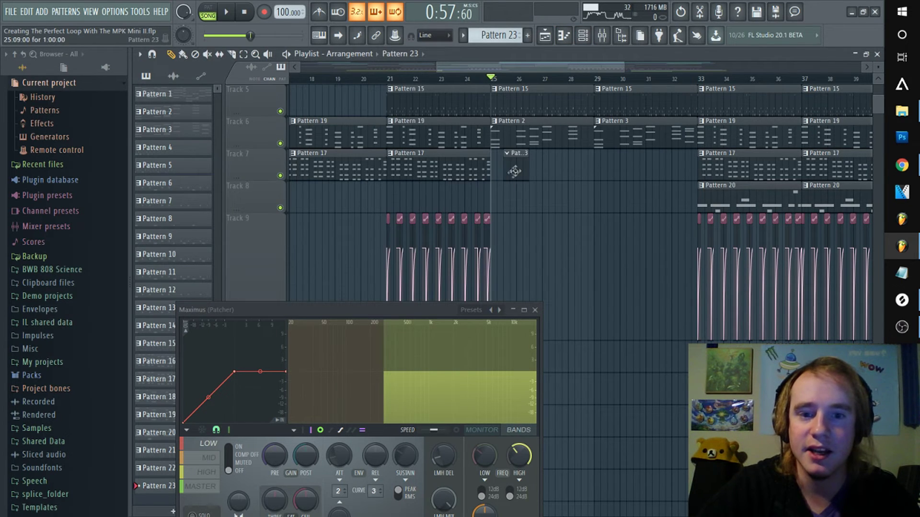
{"action": "double_click", "coordinate": [505, 131]}
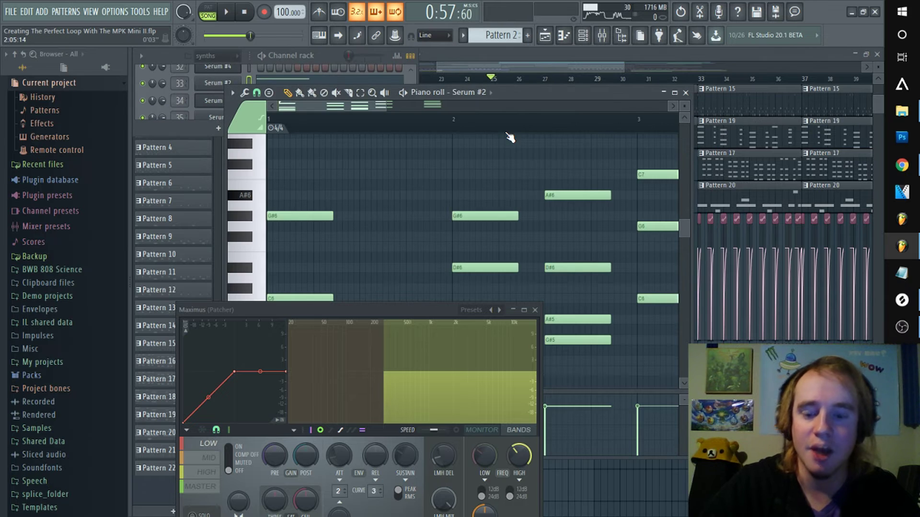
{"action": "left_click", "coordinate": [507, 75]}
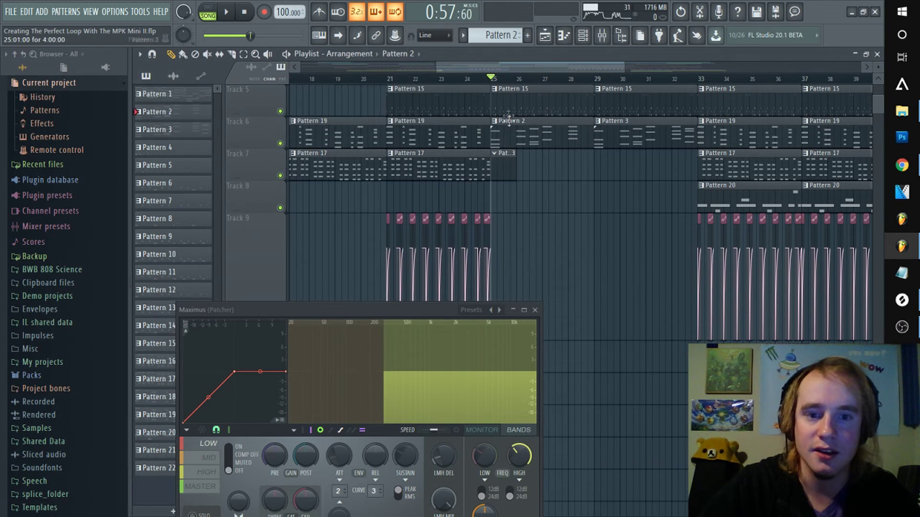
{"action": "key", "text": "F4"}
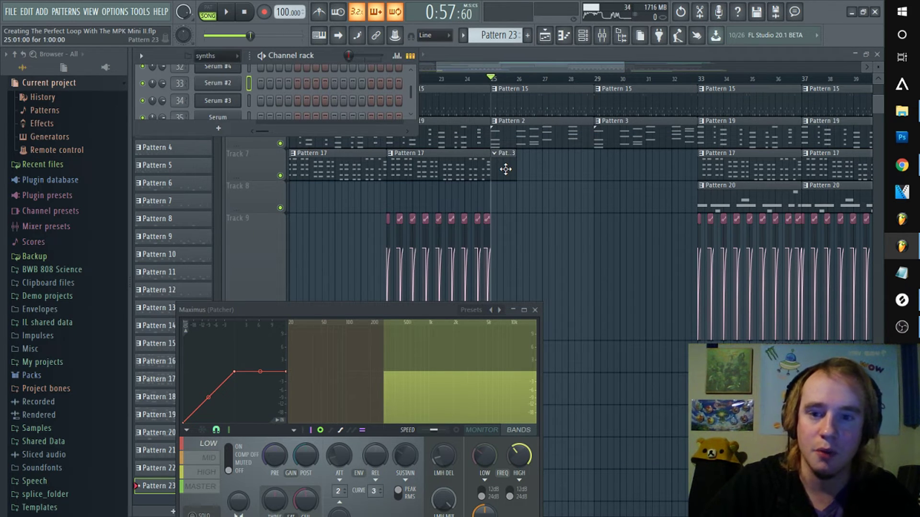
{"action": "left_click", "coordinate": [222, 102]}
{"action": "right_click", "coordinate": [222, 102]}
{"action": "left_click", "coordinate": [259, 98]}
{"action": "key", "text": "ctrl+v"}
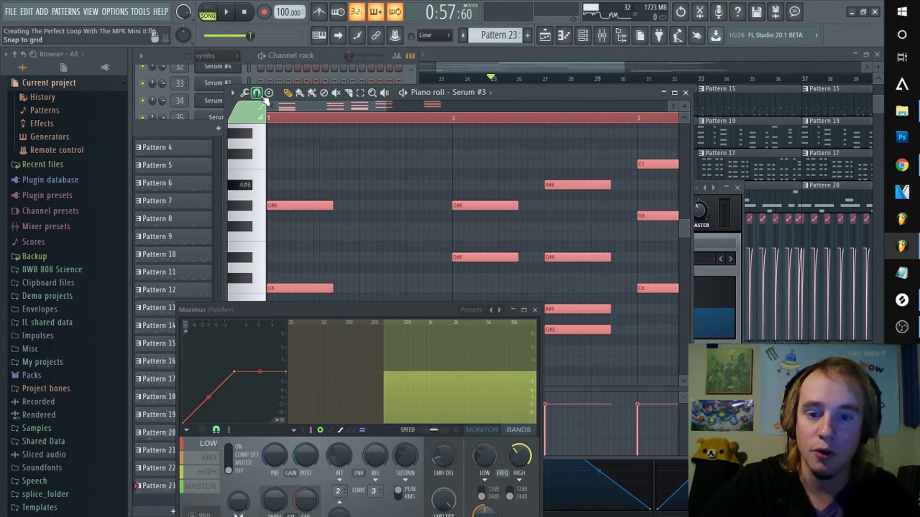
Play the pasted Serum #3 chords from the start of Pattern 23
{"action": "key", "text": "space"}
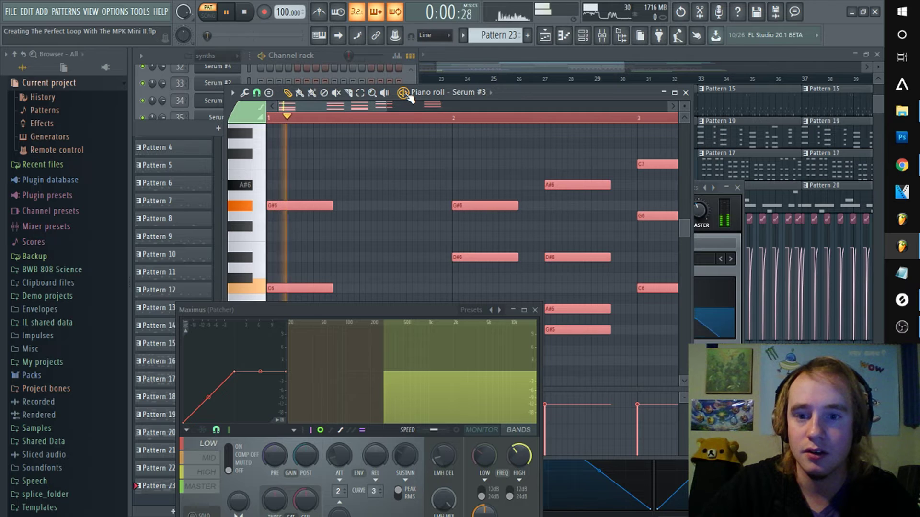
{"action": "scroll", "coordinate": [398, 122], "scroll_direction": "down", "scroll_amount": 3}
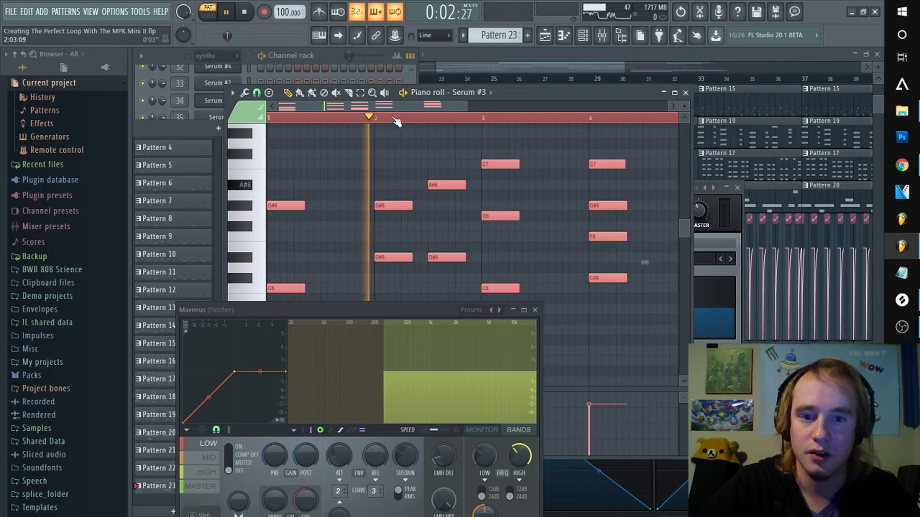
{"action": "key", "text": "space"}
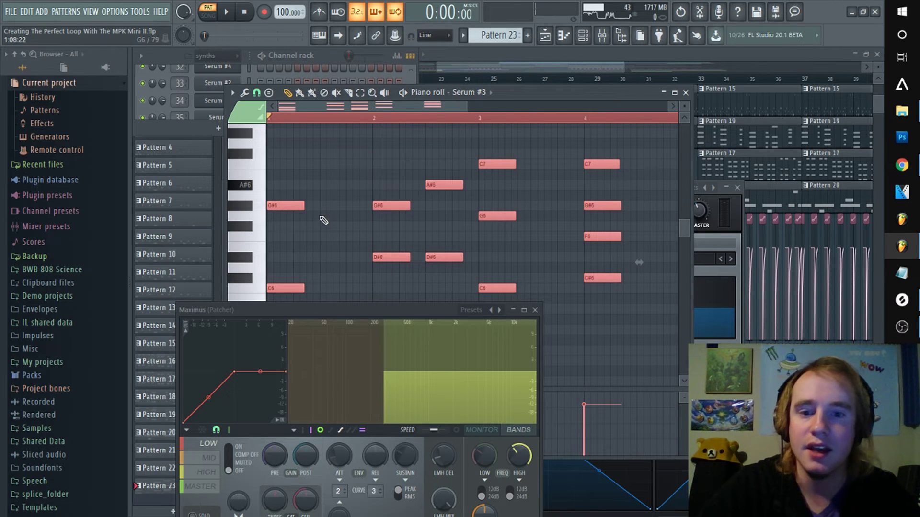
Collapse the Maximus window and lengthen the Serum #3 chords, filling bars 1, 3 and 4 and half a bar for each bar 2 chord
{"action": "left_click", "coordinate": [523, 310]}
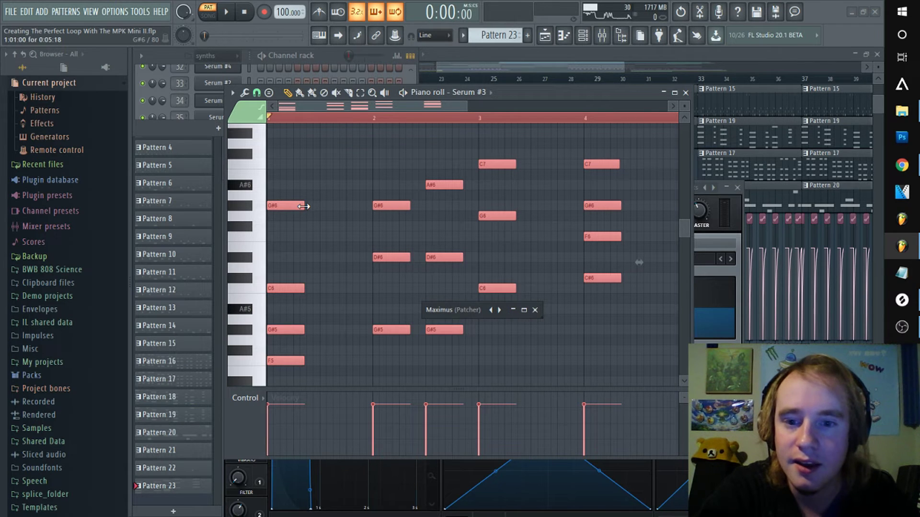
{"action": "left_click_drag", "start_coordinate": [310, 206], "coordinate": [318, 211]}
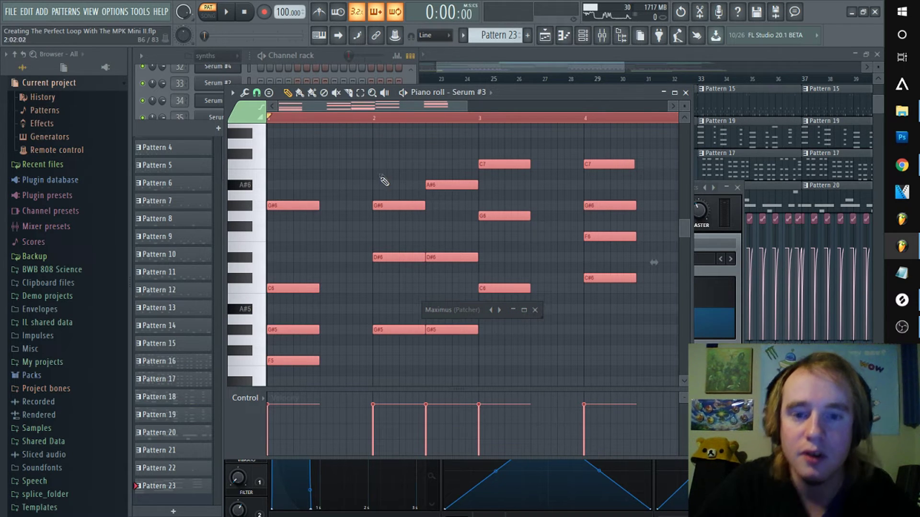
{"action": "left_click_drag", "start_coordinate": [332, 165], "coordinate": [283, 414]}
{"action": "left_click_drag", "start_coordinate": [514, 259], "coordinate": [618, 143]}
{"action": "left_click_drag", "start_coordinate": [317, 238], "coordinate": [364, 242]}
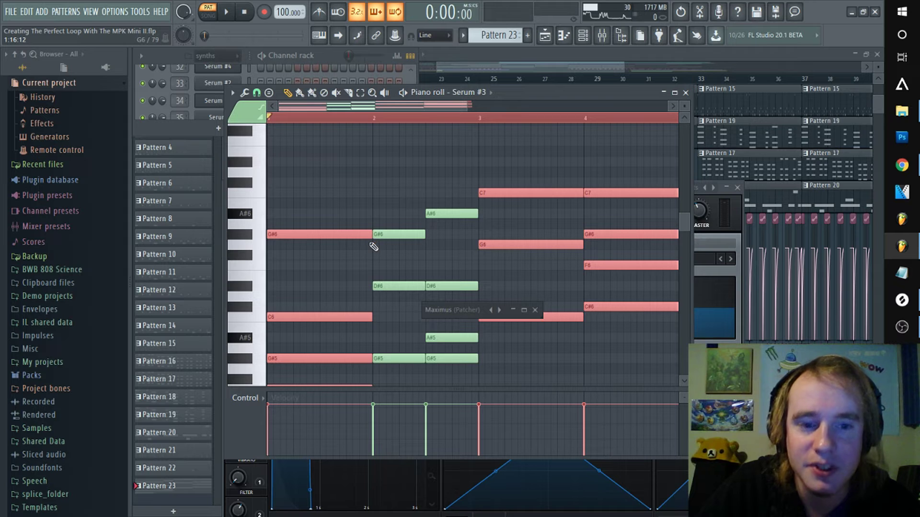
Copy the Pattern 23 clip to bar 29 and play the selected range from bar 25 to 33 with the mixer open
{"action": "left_click", "coordinate": [510, 64]}
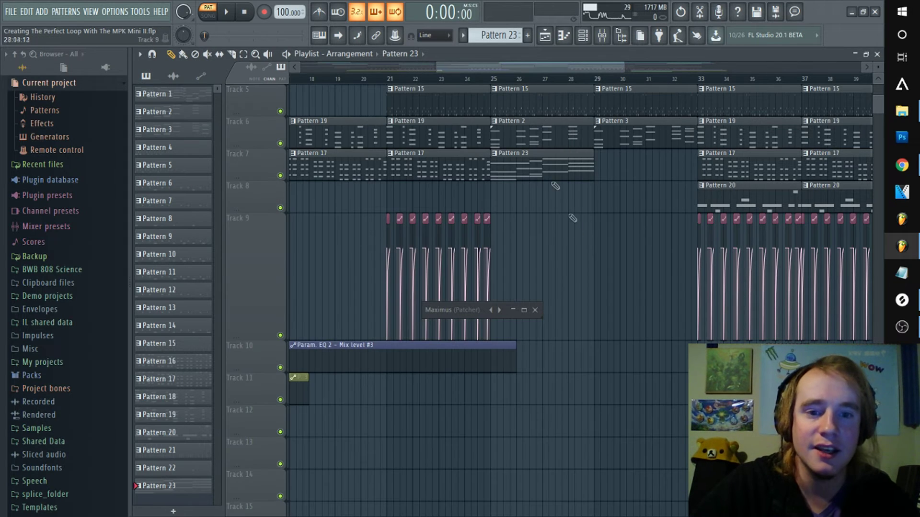
{"action": "left_click_drag", "start_coordinate": [554, 163], "coordinate": [638, 166]}
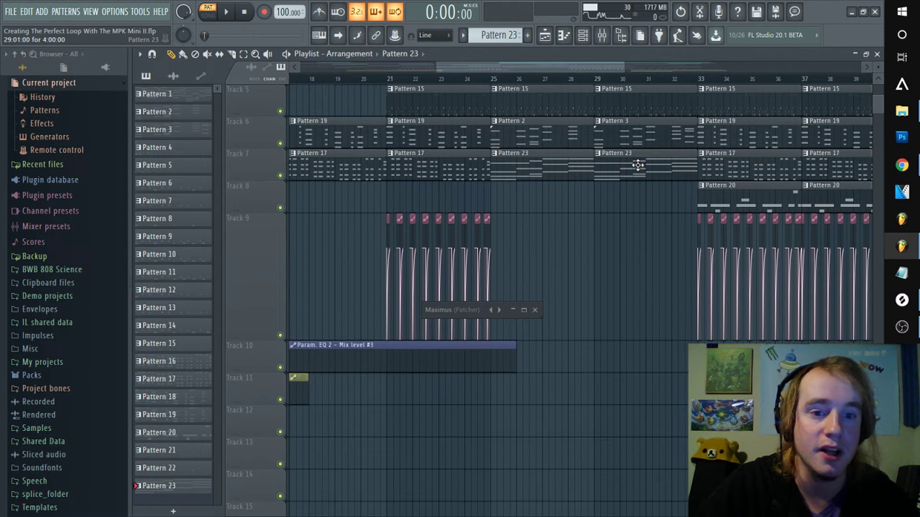
{"action": "left_click_drag", "start_coordinate": [493, 83], "coordinate": [700, 86]}
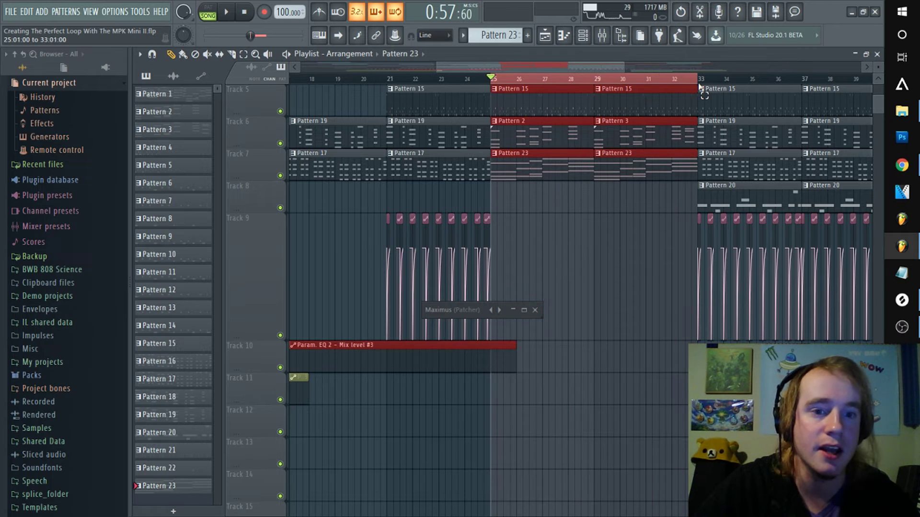
{"action": "left_click", "coordinate": [603, 36]}
{"action": "key", "text": "space"}
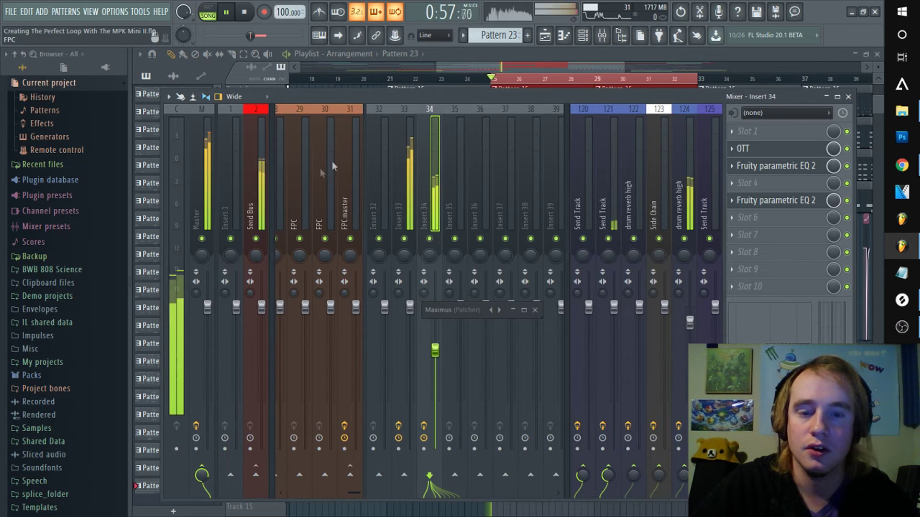
Open the Arpeggiate tool on the Pattern 23 notes and play the loop with its dialog moved aside
{"action": "left_click", "coordinate": [538, 62]}
{"action": "double_click", "coordinate": [529, 164]}
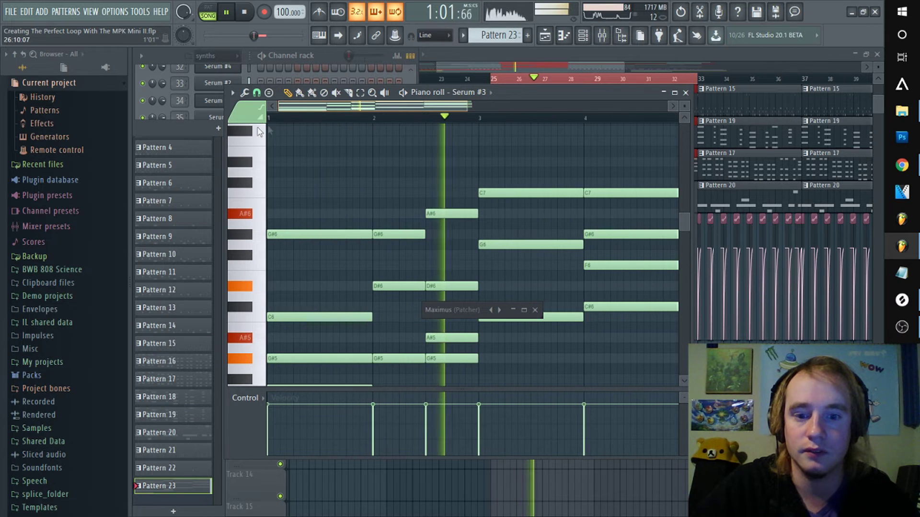
{"action": "key", "text": "space"}
{"action": "left_click", "coordinate": [233, 93]}
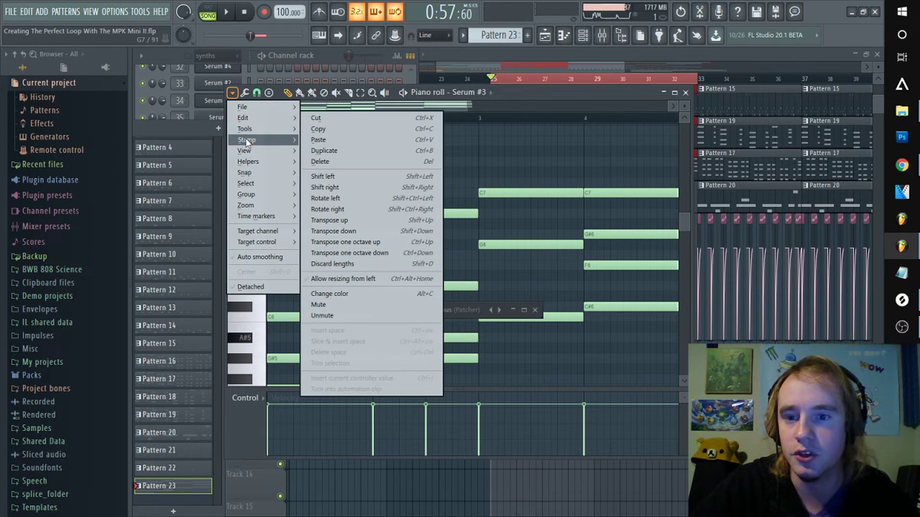
{"action": "mouse_move", "coordinate": [248, 129]}
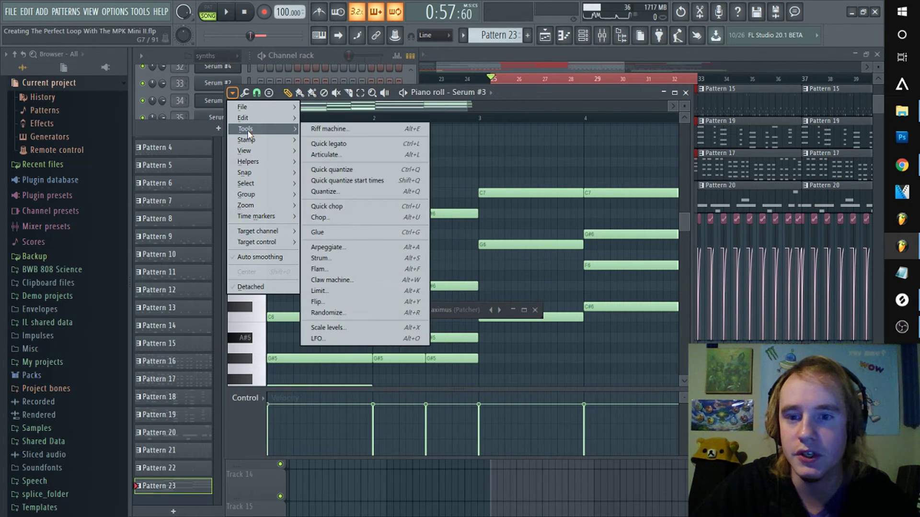
{"action": "left_click", "coordinate": [353, 250]}
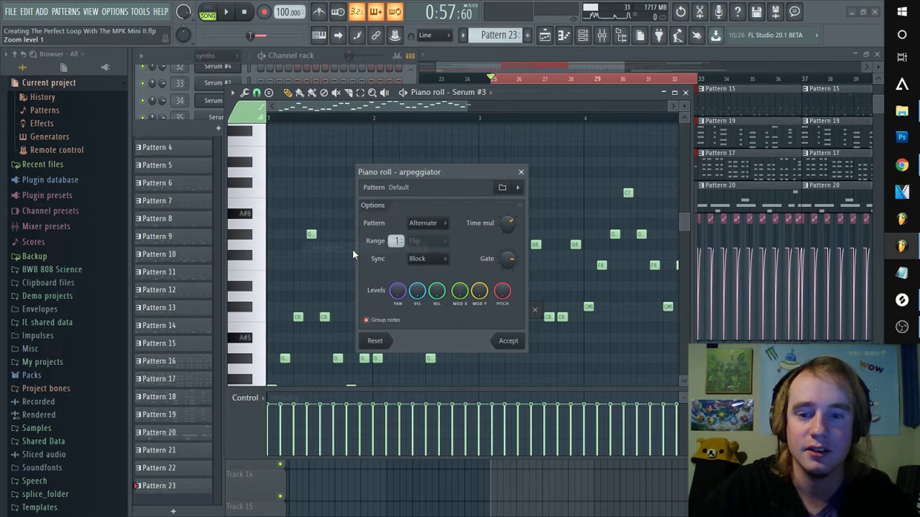
{"action": "key", "text": "space"}
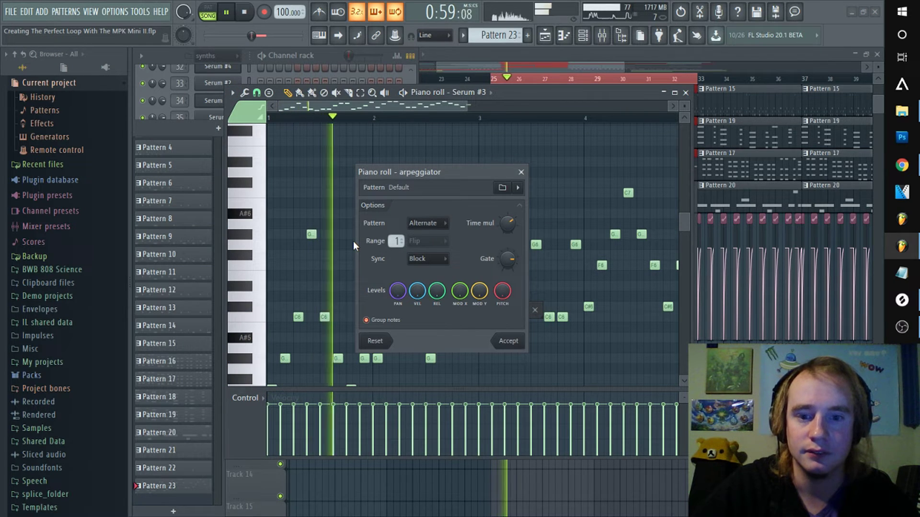
{"action": "left_click_drag", "start_coordinate": [454, 171], "coordinate": [580, 155]}
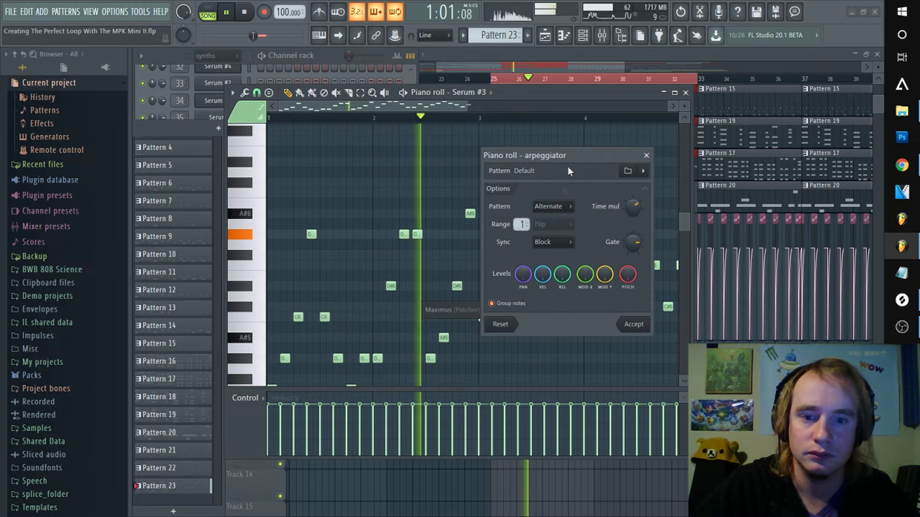
Set the arpeggiator to the Normal pattern, Time sync and a range of 2
{"action": "left_click", "coordinate": [555, 206]}
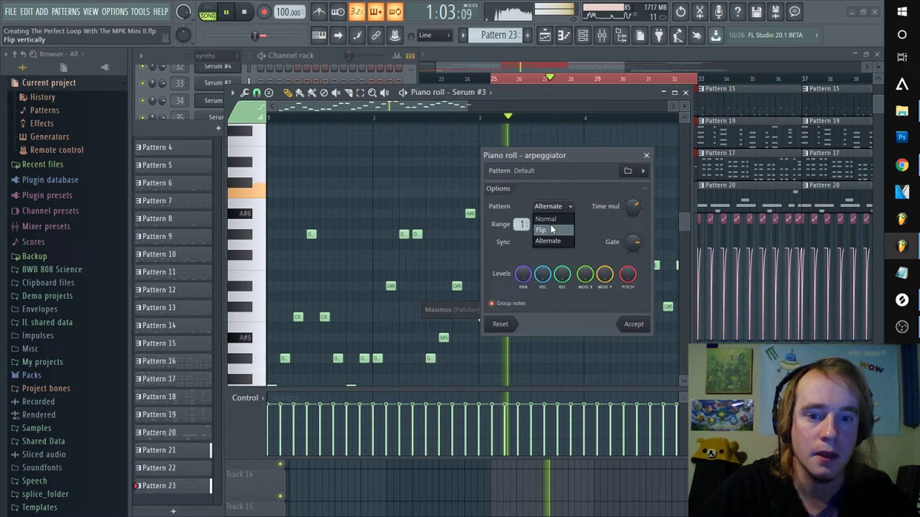
{"action": "left_click", "coordinate": [546, 219]}
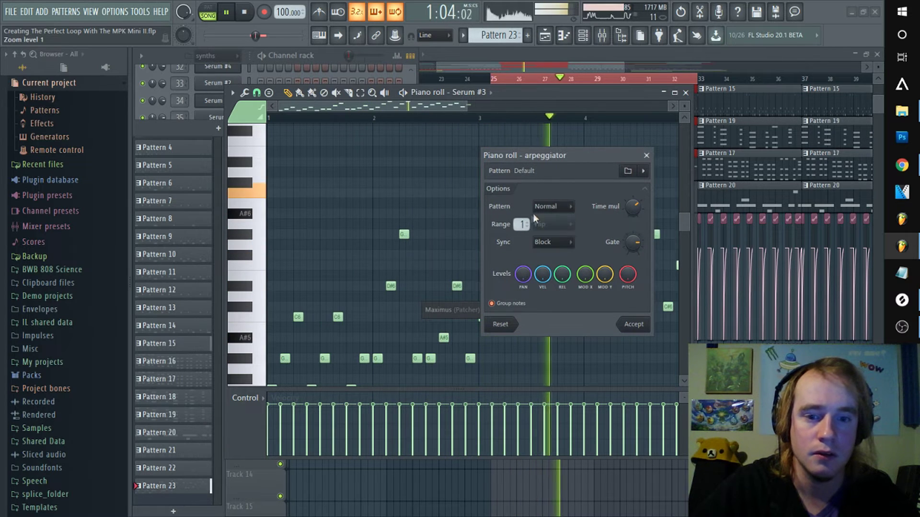
{"action": "left_click", "coordinate": [547, 243]}
{"action": "left_click", "coordinate": [553, 257]}
{"action": "left_click_drag", "start_coordinate": [524, 234], "coordinate": [524, 223]}
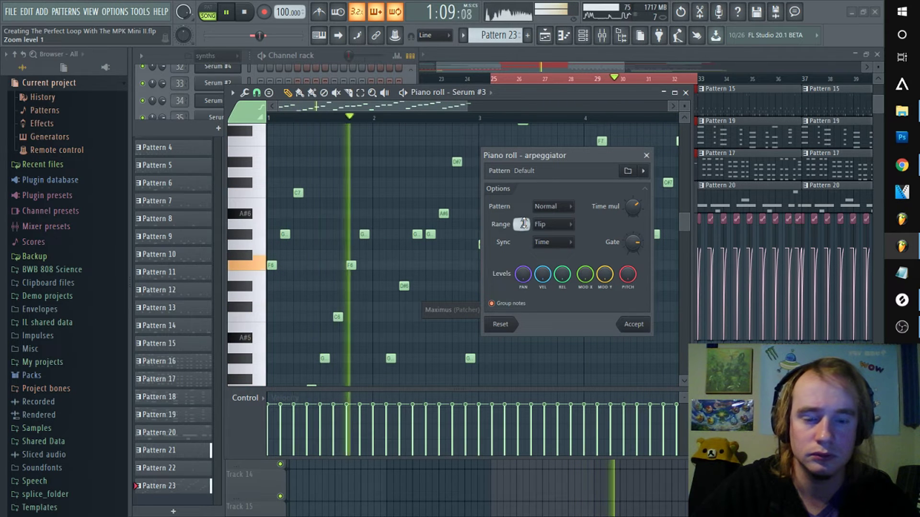
Try the Flip and Alternate arpeggio patterns with a reduced time multiplier
{"action": "left_click", "coordinate": [551, 206]}
{"action": "left_click", "coordinate": [552, 231]}
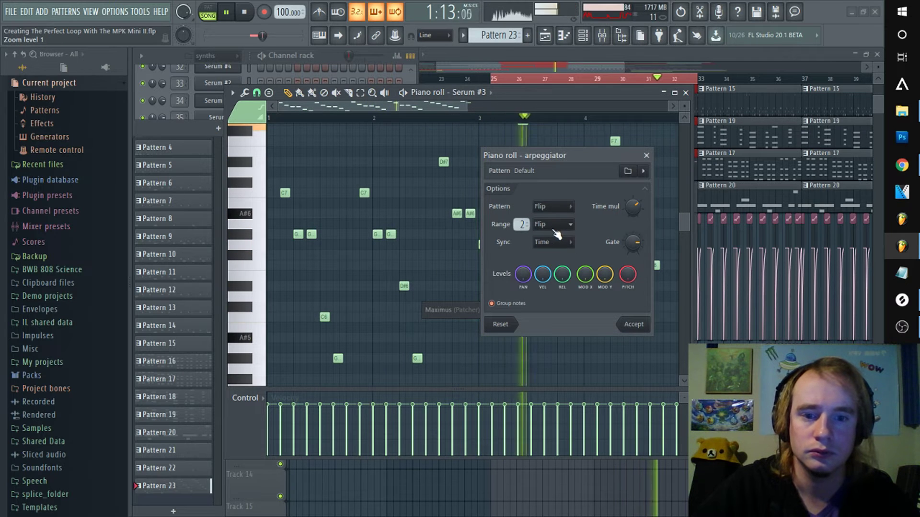
{"action": "left_click_drag", "start_coordinate": [640, 207], "coordinate": [640, 220]}
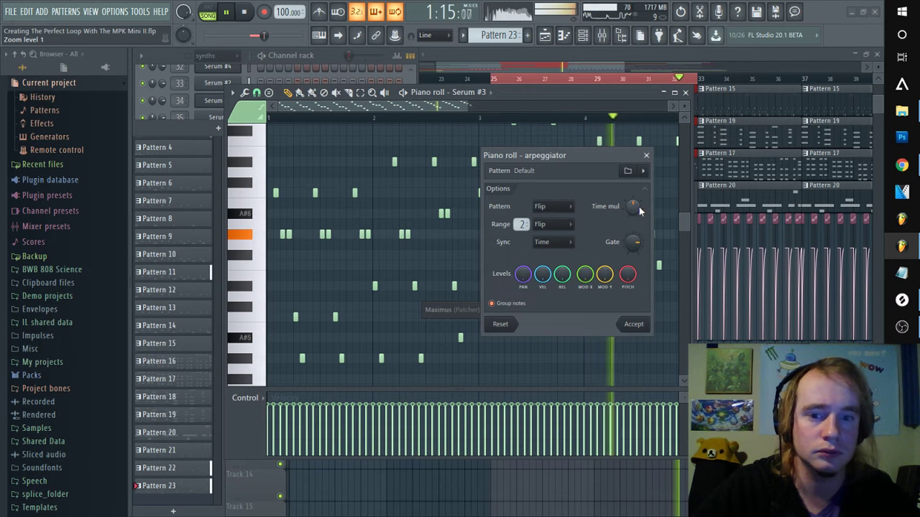
{"action": "left_click", "coordinate": [553, 206]}
{"action": "left_click", "coordinate": [551, 245]}
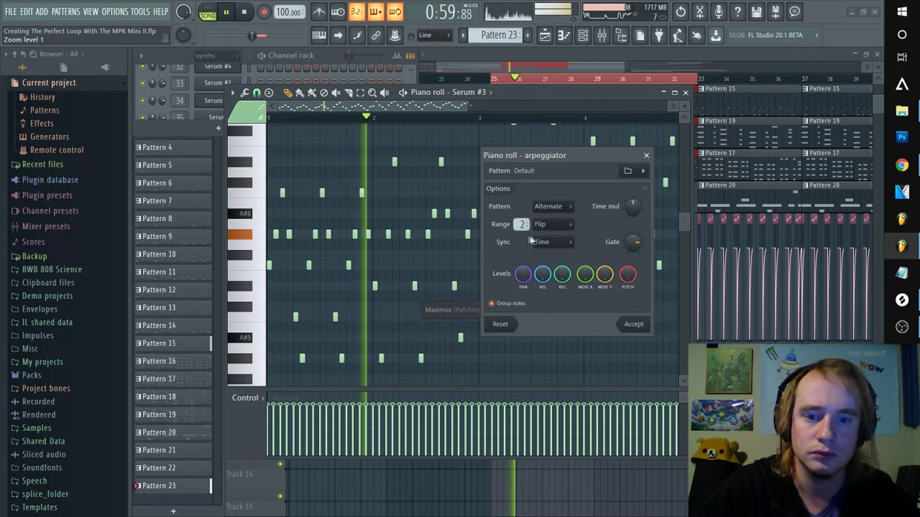
Switch the arpeggiator sync to Block and reduce the time multiplier further for faster notes
{"action": "left_click", "coordinate": [548, 242]}
{"action": "left_click", "coordinate": [548, 264]}
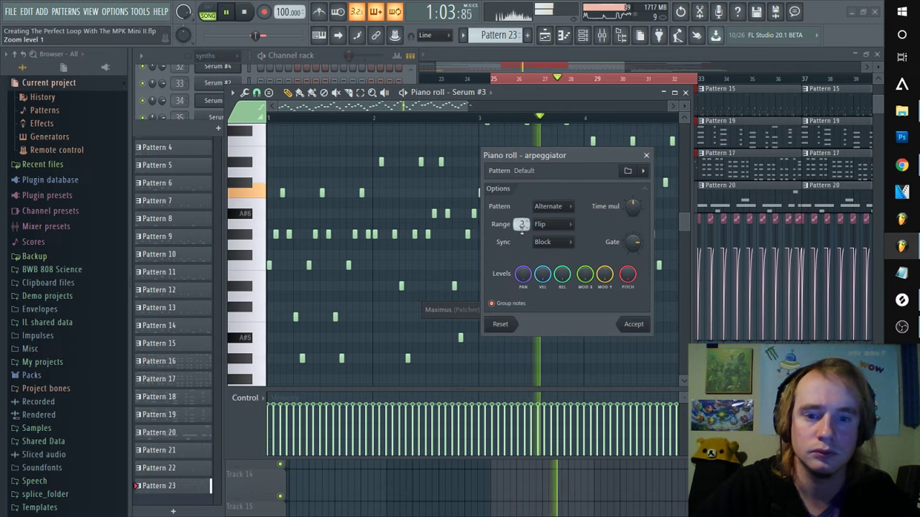
{"action": "scroll", "coordinate": [634, 206], "scroll_direction": "down", "scroll_amount": 2}
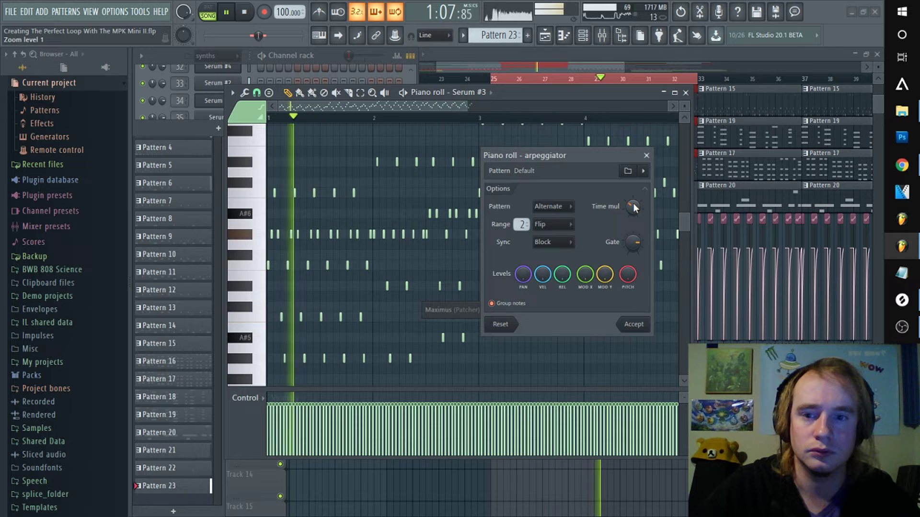
Compare the Flip and Normal arpeggio patterns at the faster speed, and return to Alternate
{"action": "left_click", "coordinate": [549, 206]}
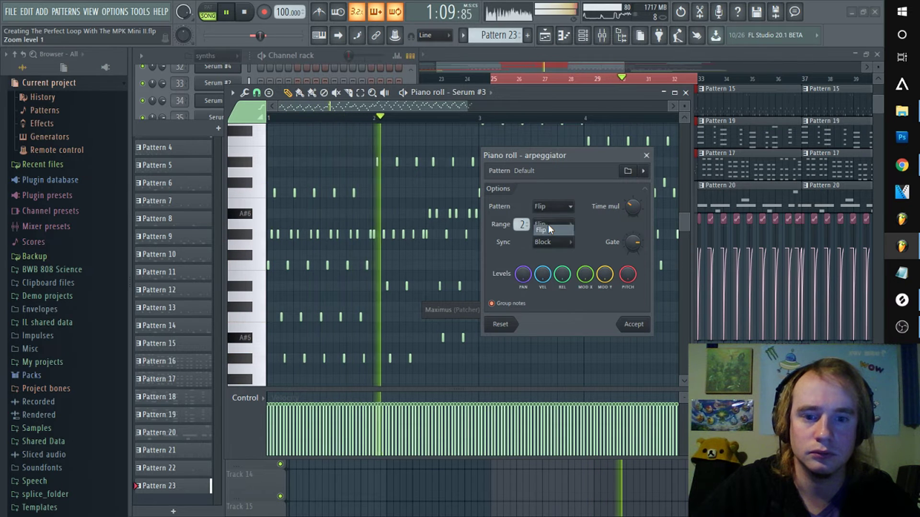
{"action": "left_click", "coordinate": [546, 229]}
{"action": "left_click", "coordinate": [551, 206]}
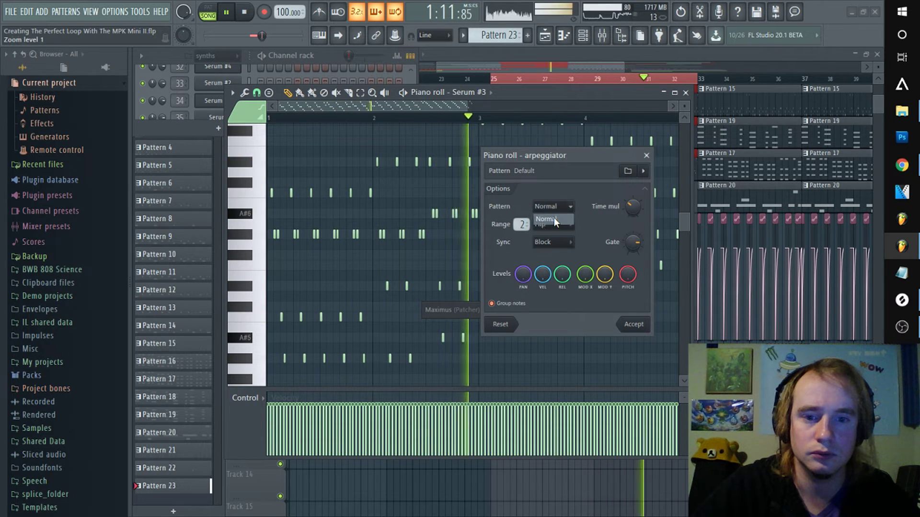
{"action": "left_click", "coordinate": [554, 219]}
{"action": "left_click", "coordinate": [552, 206]}
{"action": "left_click", "coordinate": [546, 241]}
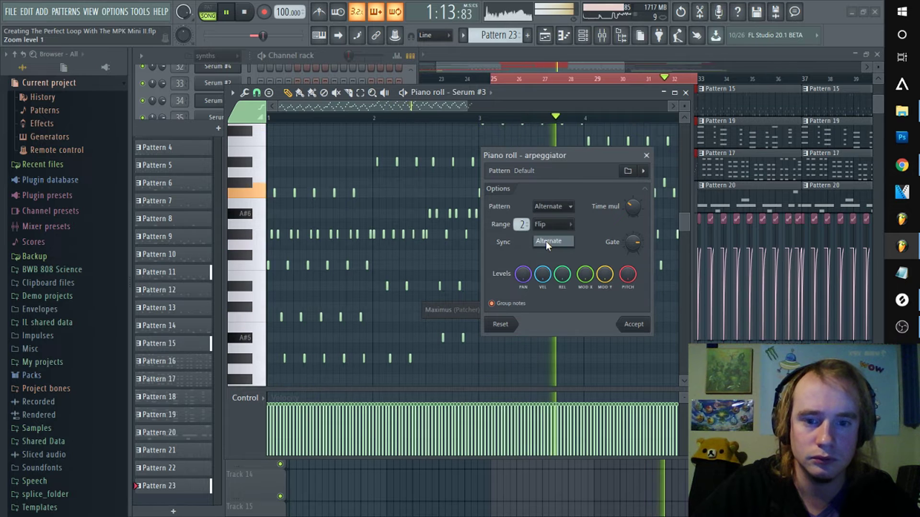
Set the arpeggiator to Time sync and the Normal pattern, and raise its range to 3
{"action": "left_click", "coordinate": [555, 242]}
{"action": "left_click", "coordinate": [555, 255]}
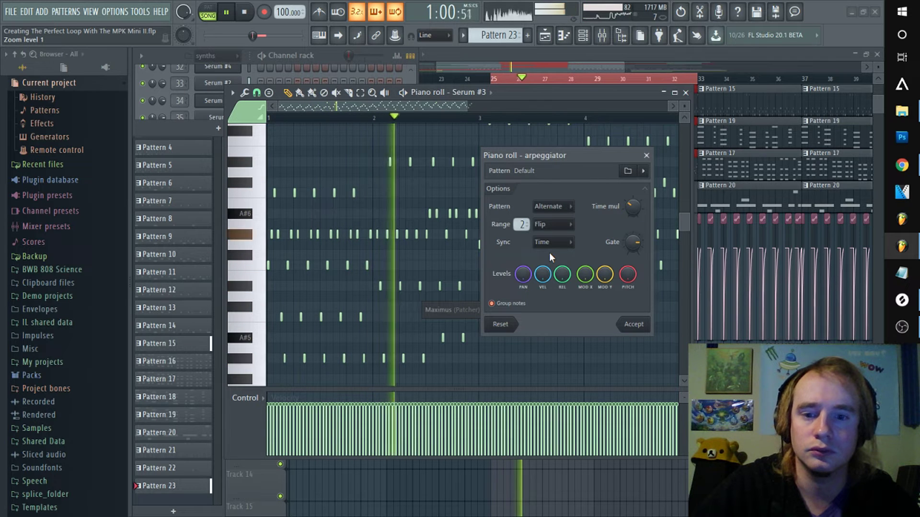
{"action": "left_click", "coordinate": [551, 209]}
{"action": "left_click", "coordinate": [544, 219]}
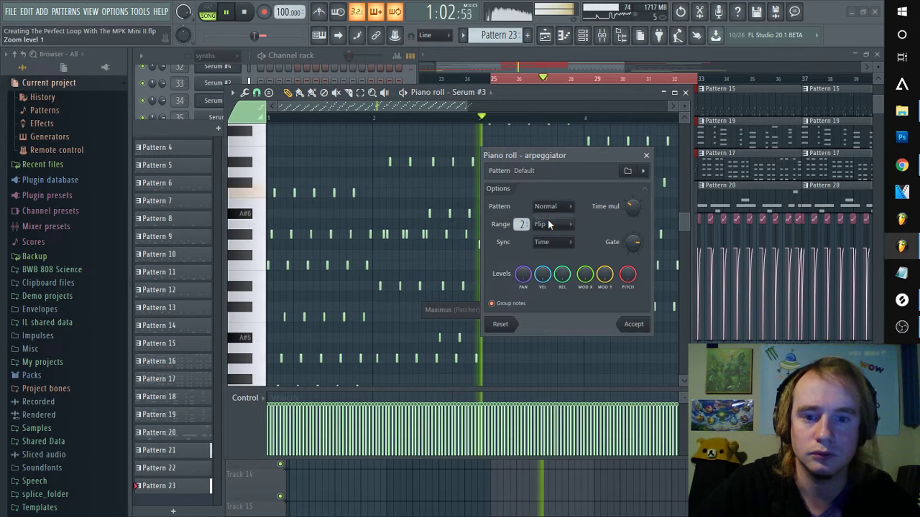
{"action": "left_click_drag", "start_coordinate": [521, 224], "coordinate": [525, 211]}
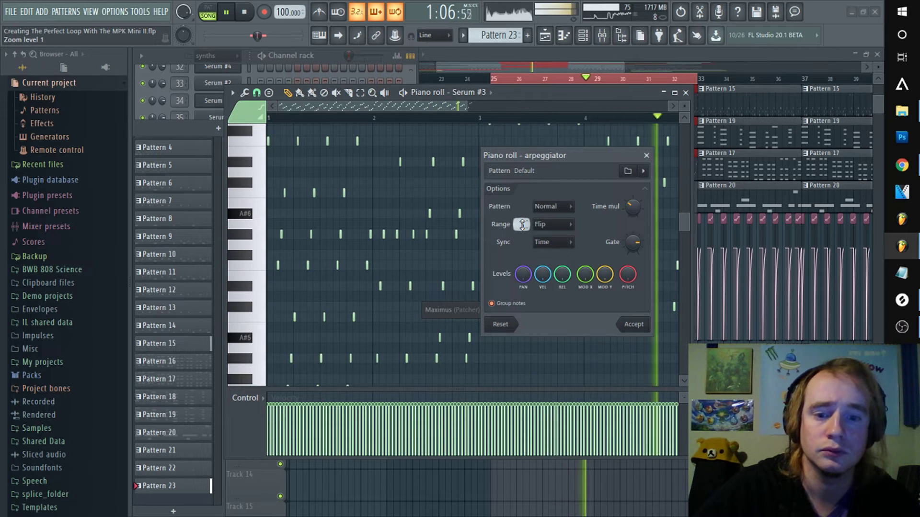
Set the arpeggio range to 2 and raise its time multiplier and gate for slower, longer notes
{"action": "mouse_move", "coordinate": [522, 224]}
{"action": "left_mouse_down"}
{"action": "mouse_move", "coordinate": [522, 241]}
{"action": "mouse_move", "coordinate": [522, 216]}
{"action": "left_mouse_up"}
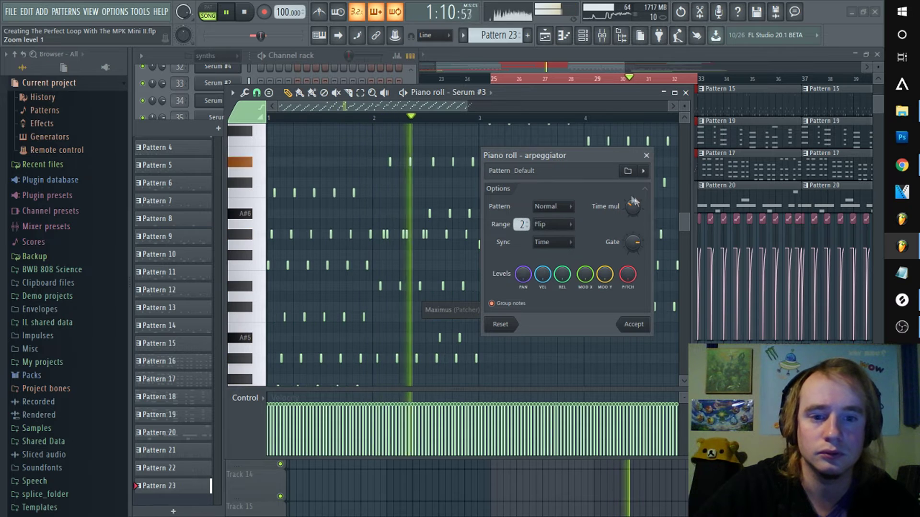
{"action": "left_click_drag", "start_coordinate": [632, 205], "coordinate": [633, 192]}
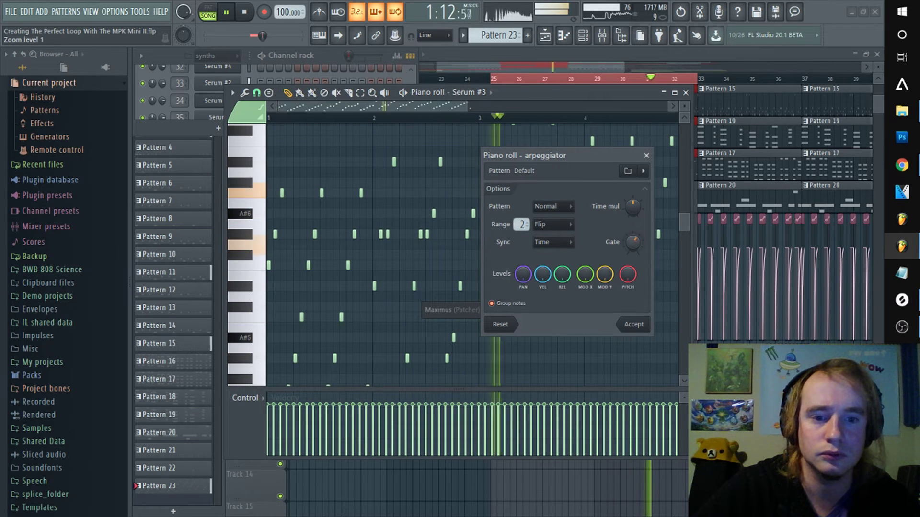
{"action": "left_click_drag", "start_coordinate": [633, 242], "coordinate": [632, 228]}
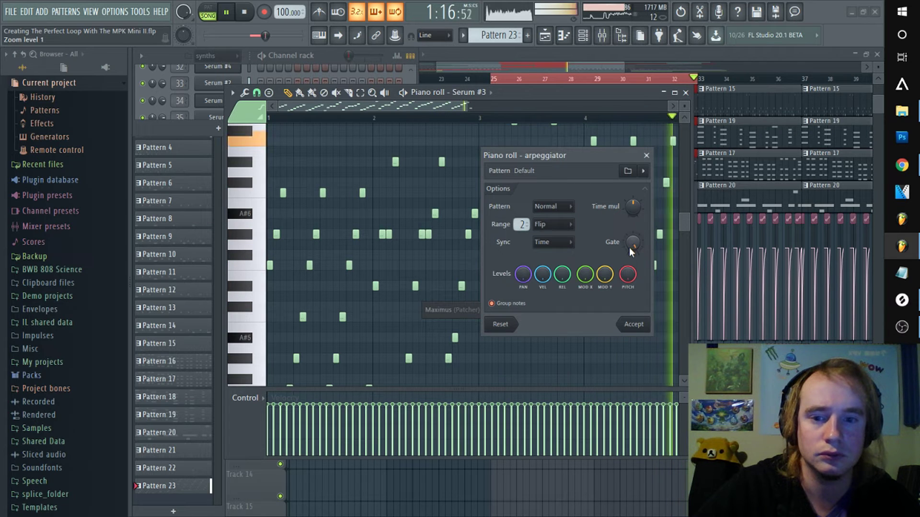
Compare the Alternate and Flip arpeggio patterns, and settle on Alternate
{"action": "left_click", "coordinate": [548, 205]}
{"action": "left_click", "coordinate": [548, 240]}
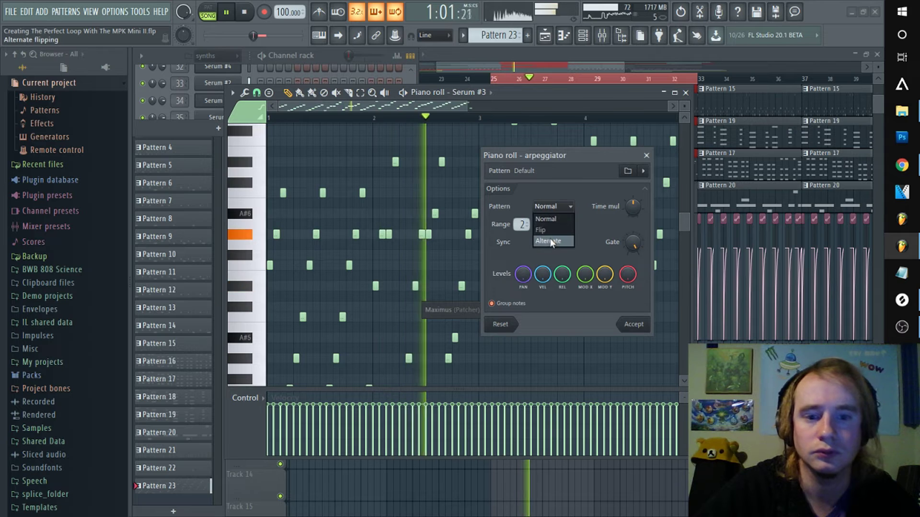
{"action": "left_click", "coordinate": [556, 209]}
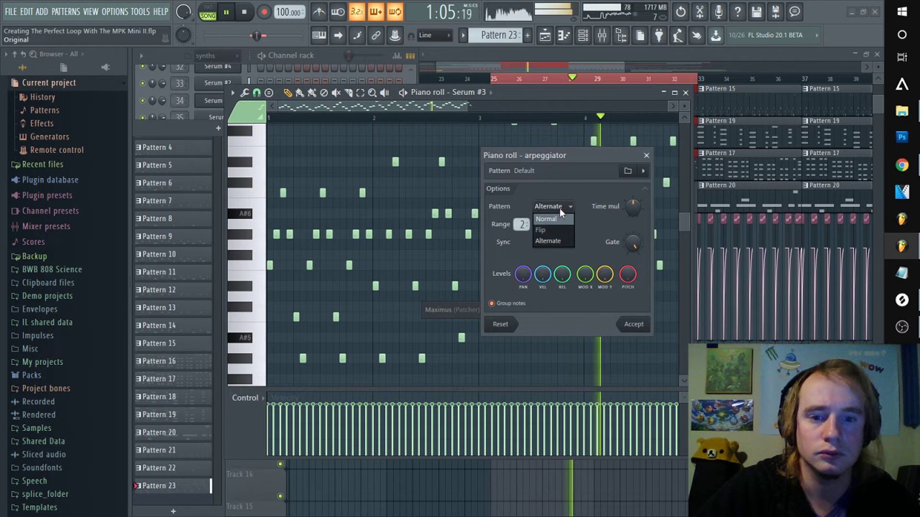
{"action": "left_click", "coordinate": [552, 230]}
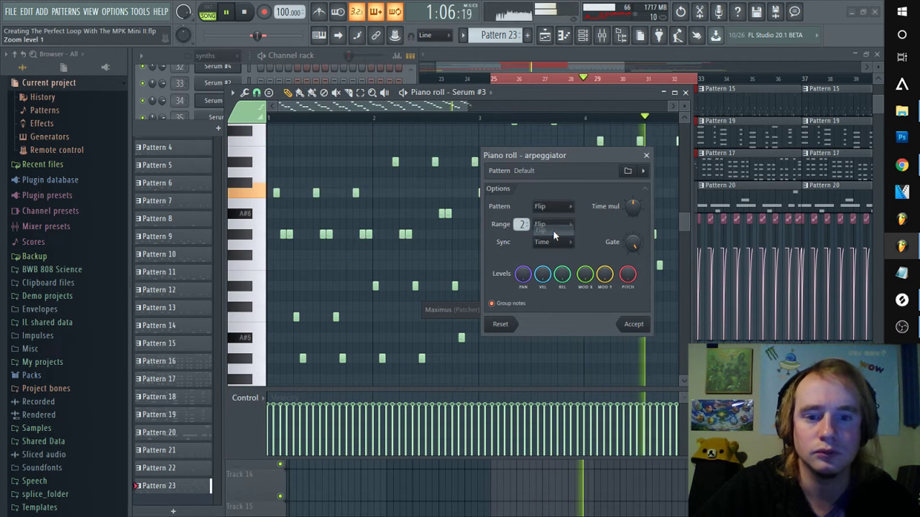
{"action": "left_click", "coordinate": [555, 206]}
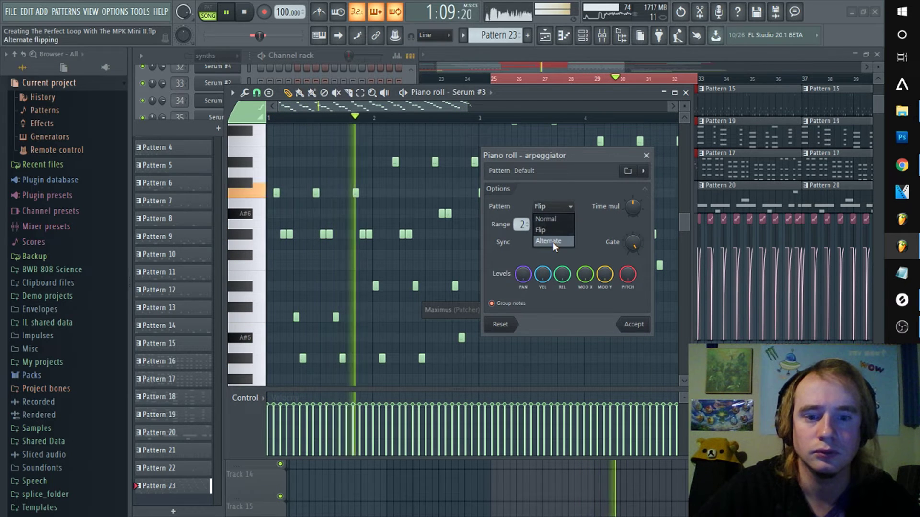
{"action": "left_click", "coordinate": [553, 242]}
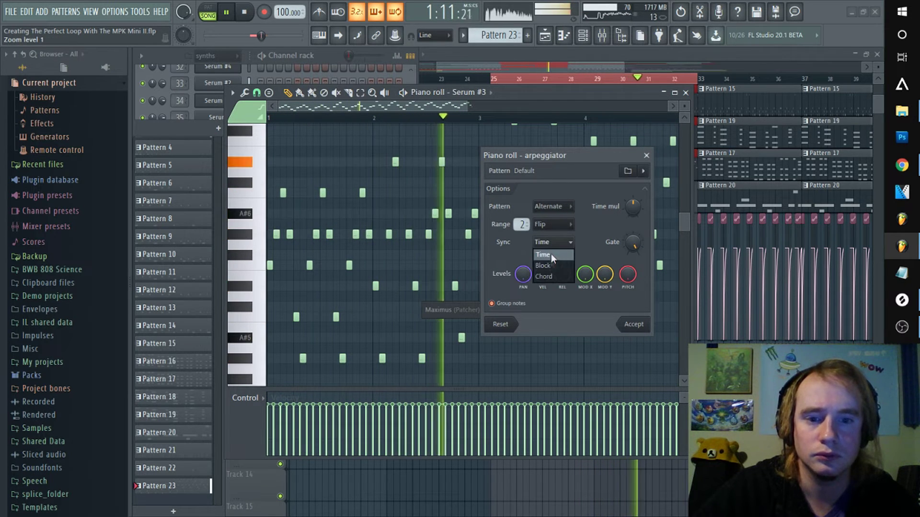
Compare the Block, Time and Chord sync modes, choose Block and apply the arpeggio to the notes
{"action": "left_click", "coordinate": [548, 263]}
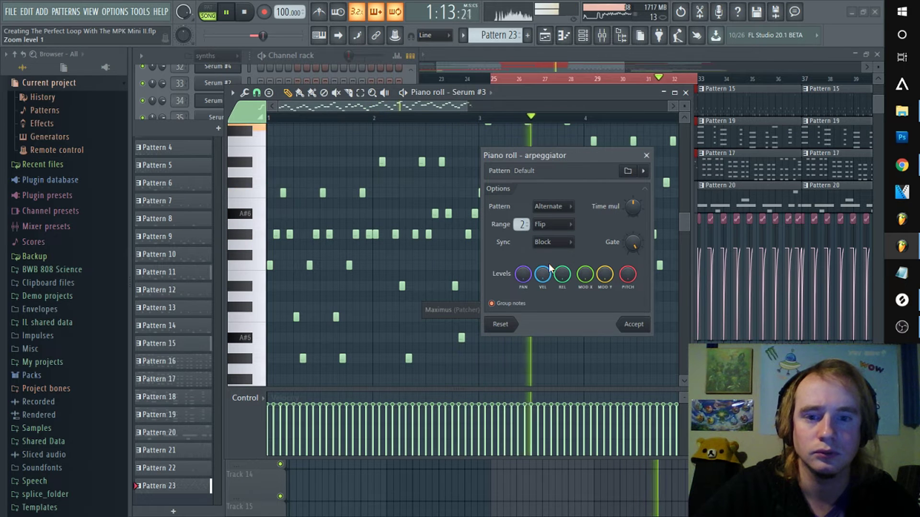
{"action": "left_click", "coordinate": [552, 243]}
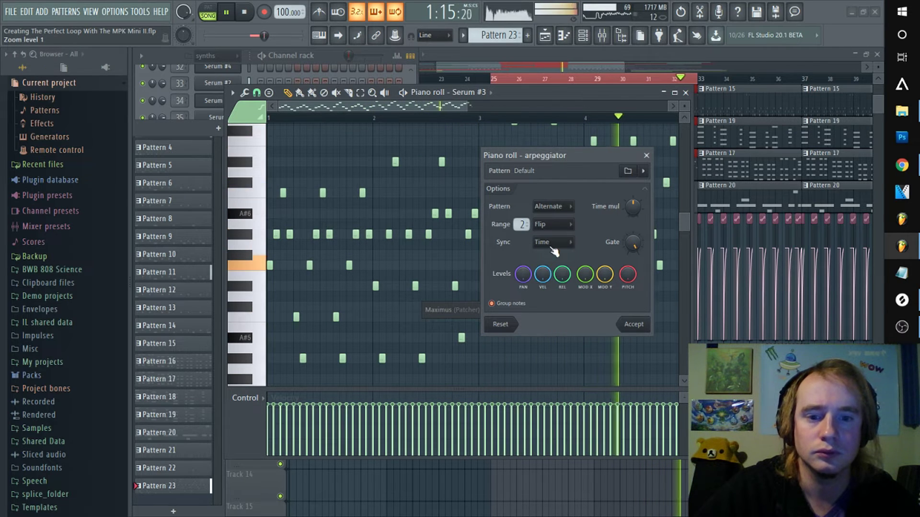
{"action": "left_click", "coordinate": [548, 264]}
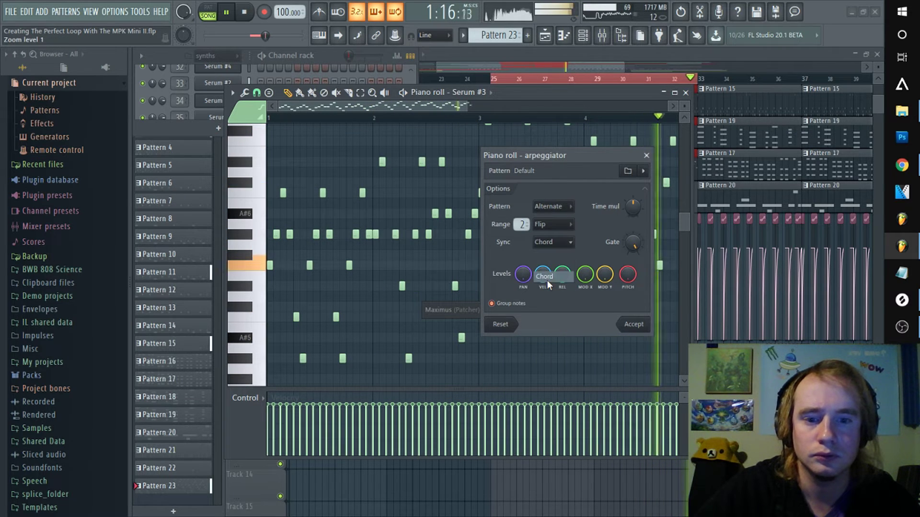
{"action": "left_click", "coordinate": [561, 242]}
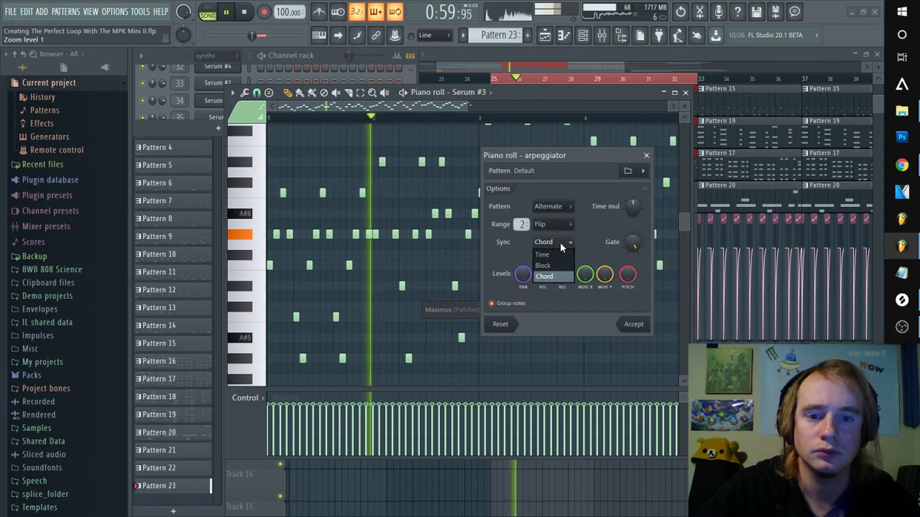
{"action": "left_click", "coordinate": [549, 267]}
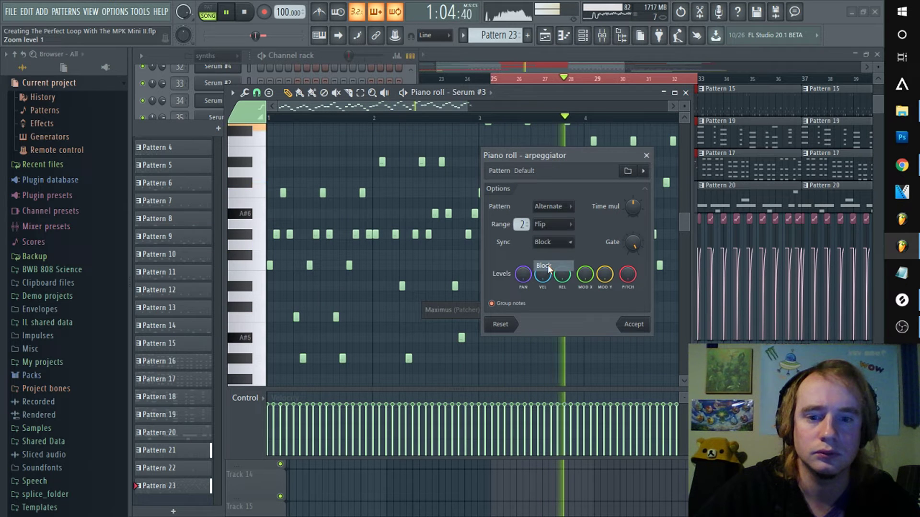
{"action": "left_click", "coordinate": [634, 325]}
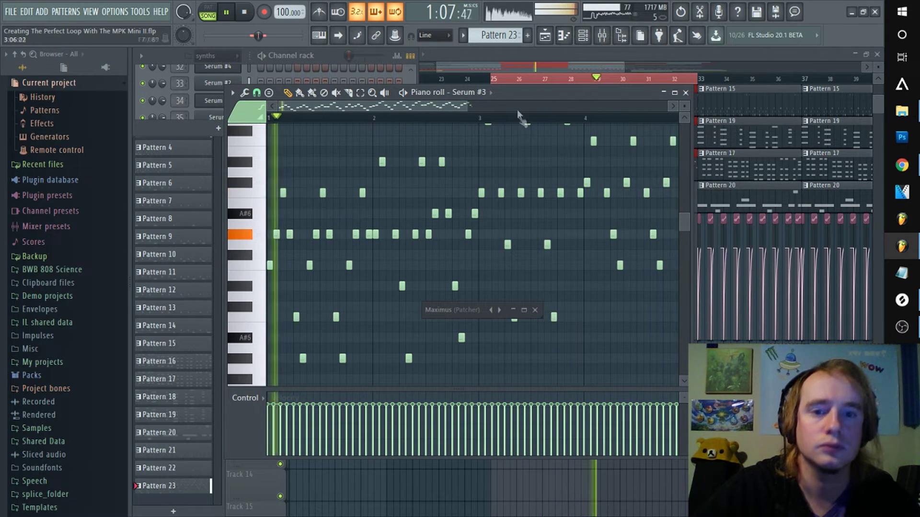
Clear the playlist time selection, play the transition from bar 24 into the break, and inspect the Serum #3 mixer insert
{"action": "left_click", "coordinate": [535, 67]}
{"action": "left_click", "coordinate": [489, 79]}
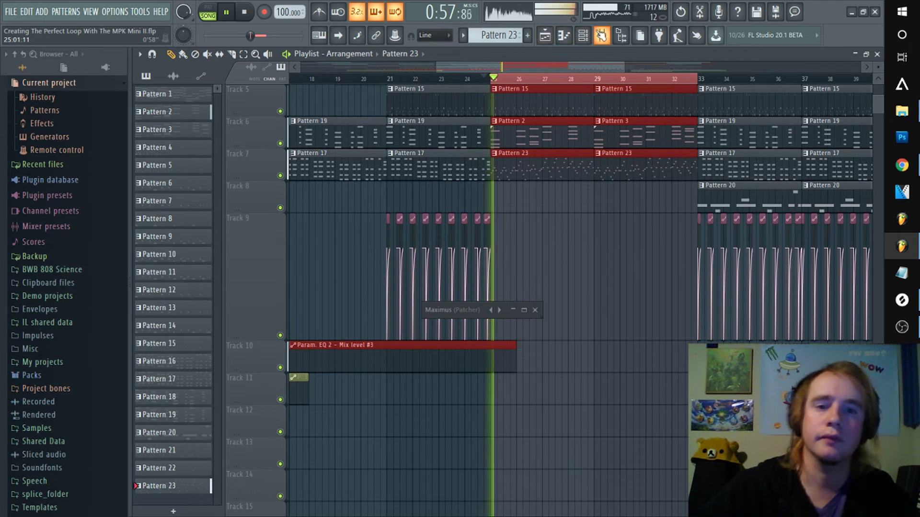
{"action": "left_click", "coordinate": [467, 79]}
{"action": "scroll", "coordinate": [477, 79], "scroll_direction": "down", "scroll_amount": 3}
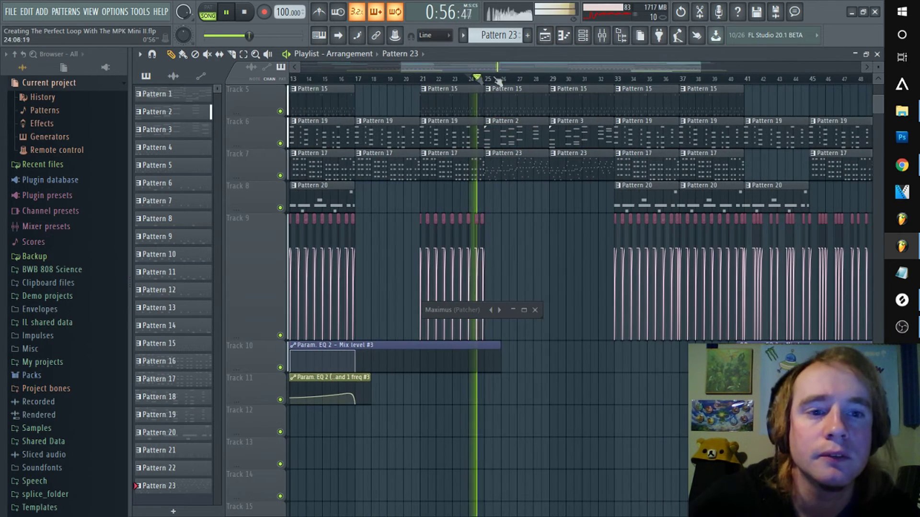
{"action": "left_click_drag", "start_coordinate": [877, 103], "coordinate": [876, 87]}
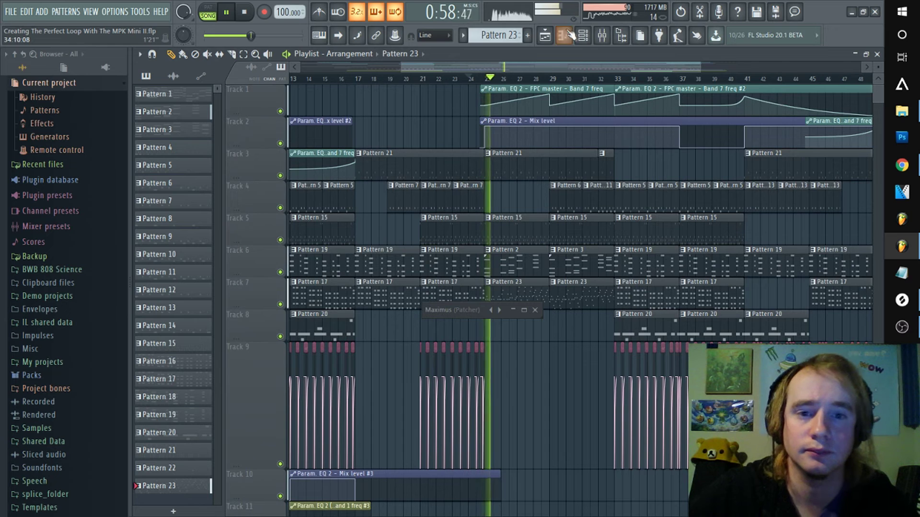
{"action": "key", "text": "space"}
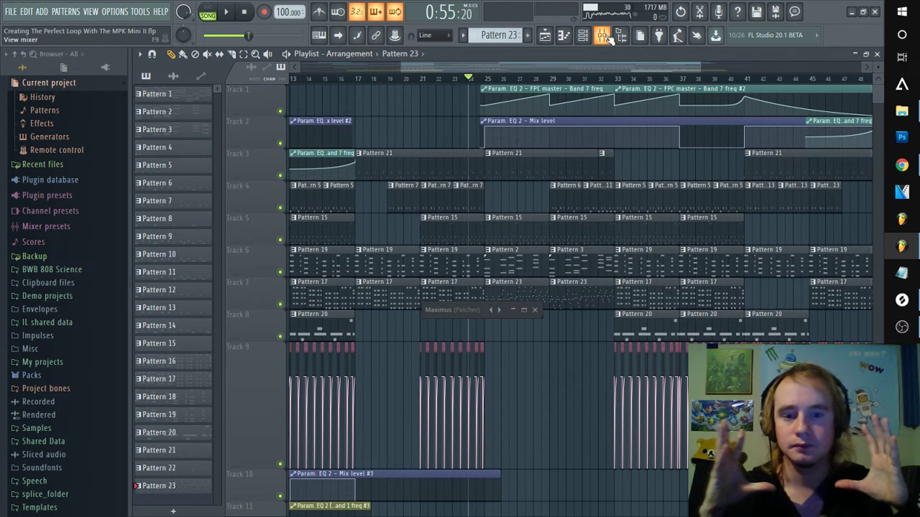
{"action": "left_click", "coordinate": [603, 40]}
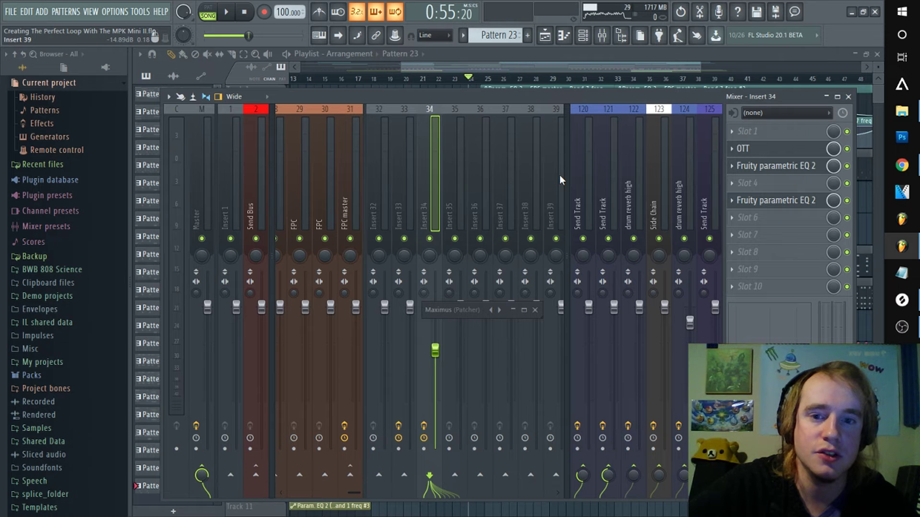
{"action": "key", "text": "F9"}
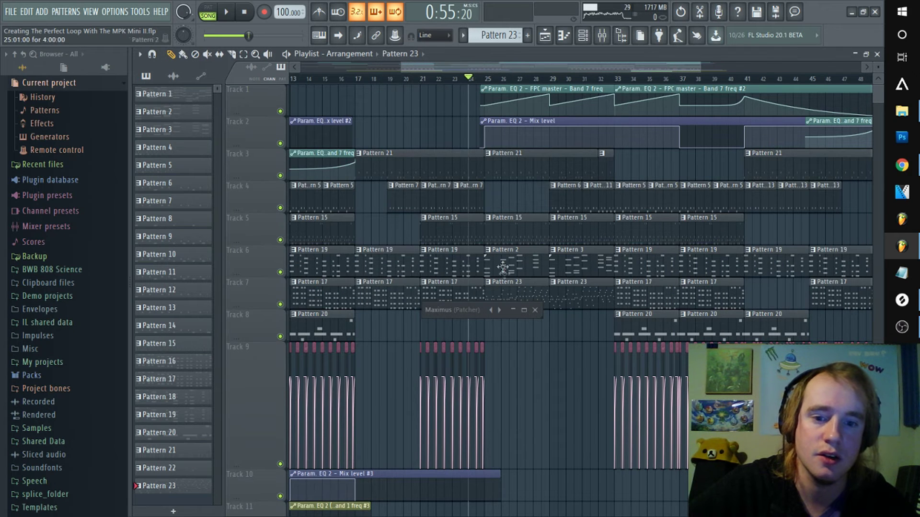
Clone the Serum #3 channel used in Pattern 23 and route the clone to mixer insert 36
{"action": "double_click", "coordinate": [508, 292]}
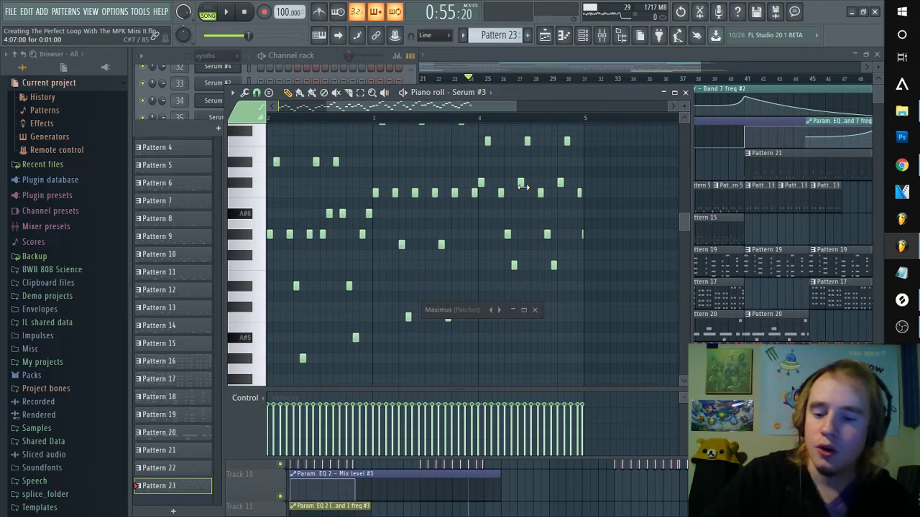
{"action": "key", "text": "ctrl+a"}
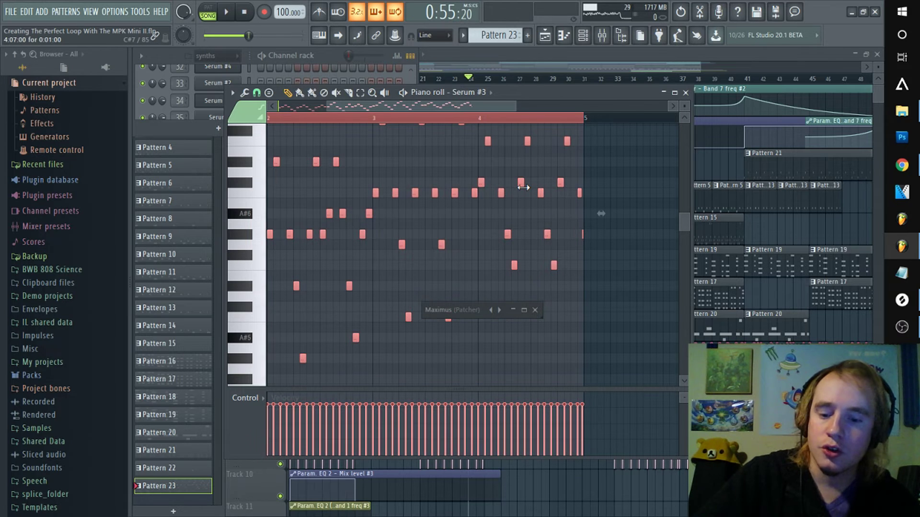
{"action": "left_click", "coordinate": [456, 67]}
{"action": "left_click", "coordinate": [589, 37]}
{"action": "left_click", "coordinate": [213, 103]}
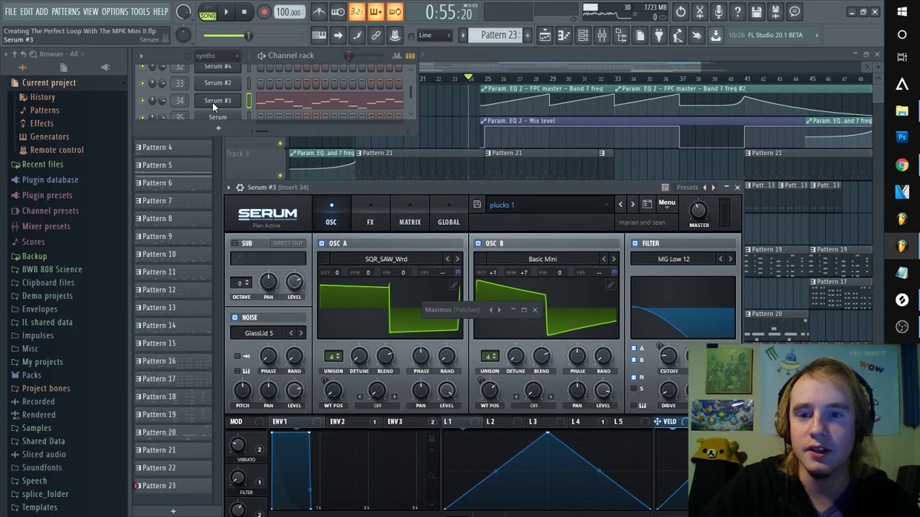
{"action": "right_click", "coordinate": [212, 102]}
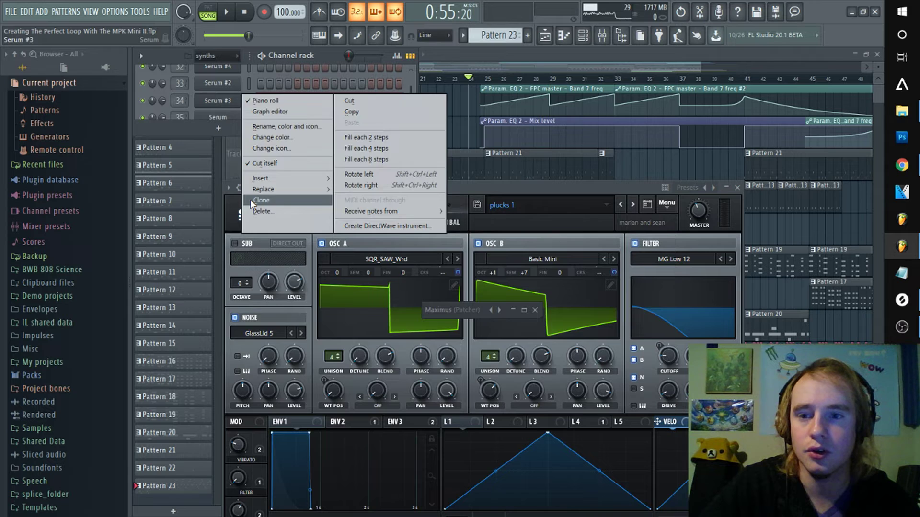
{"action": "left_click", "coordinate": [250, 200]}
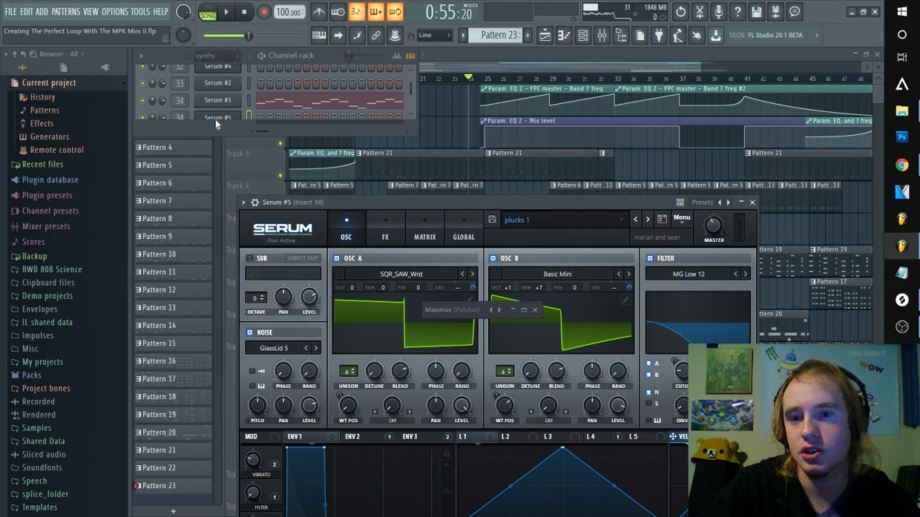
{"action": "scroll", "coordinate": [362, 99], "scroll_direction": "down", "scroll_amount": 2}
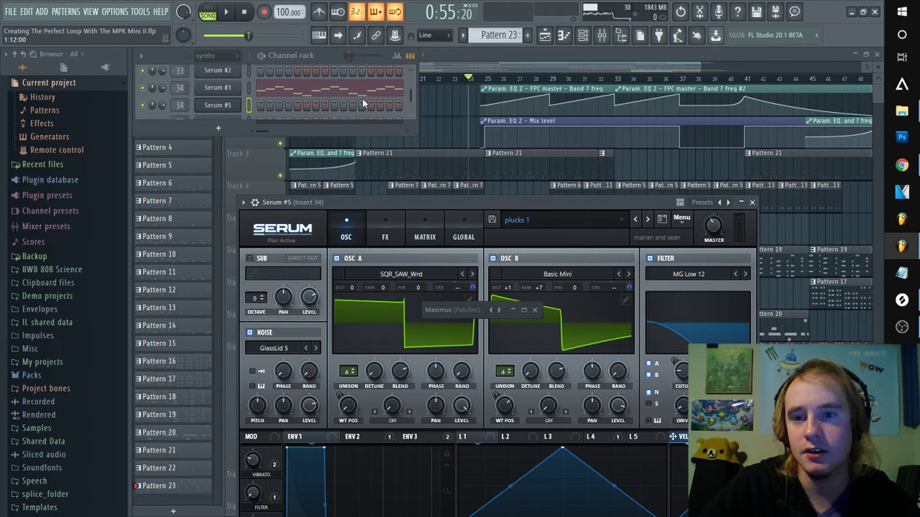
{"action": "scroll", "coordinate": [237, 103], "scroll_direction": "up", "scroll_amount": 1}
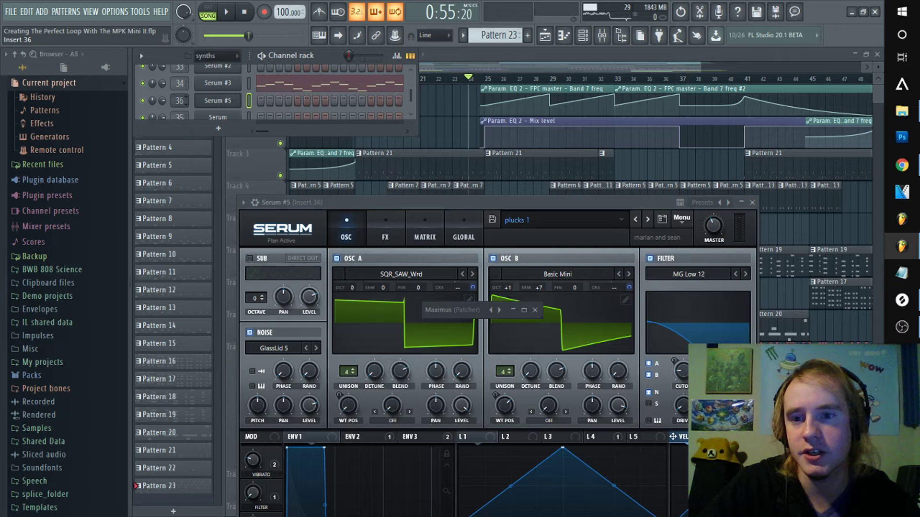
Move Pattern 23's arpeggio notes from Serum #3 to the cloned Serum channel
{"action": "left_click", "coordinate": [305, 90]}
{"action": "key", "text": "ctrl+x"}
{"action": "right_click", "coordinate": [208, 104]}
{"action": "left_click", "coordinate": [254, 100]}
{"action": "key", "text": "ctrl+v"}
Play the arrangement into the break and check the cloned synth's channel and mixer insert
{"action": "left_click", "coordinate": [521, 76]}
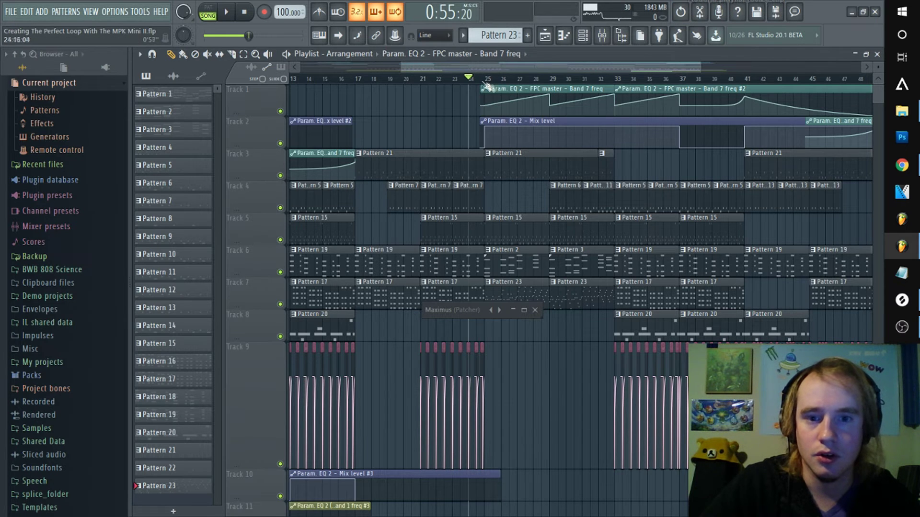
{"action": "key", "text": "space"}
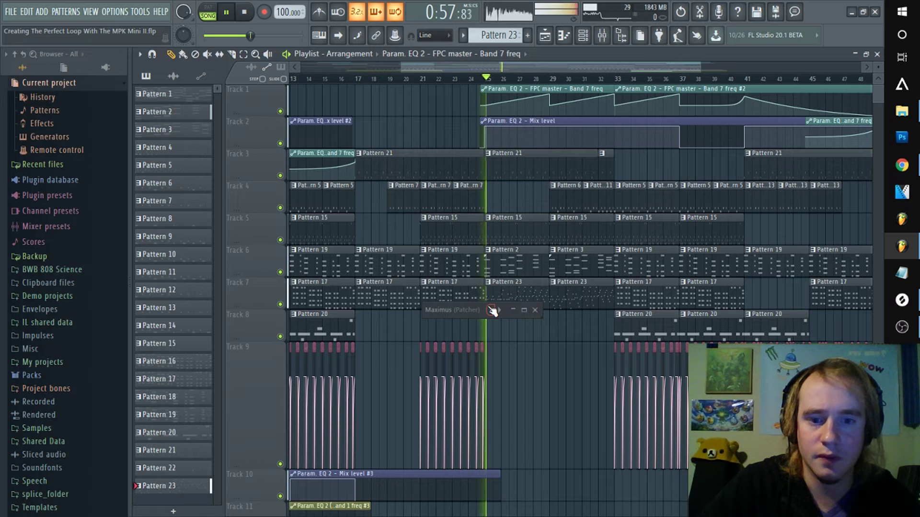
{"action": "left_click", "coordinate": [586, 37]}
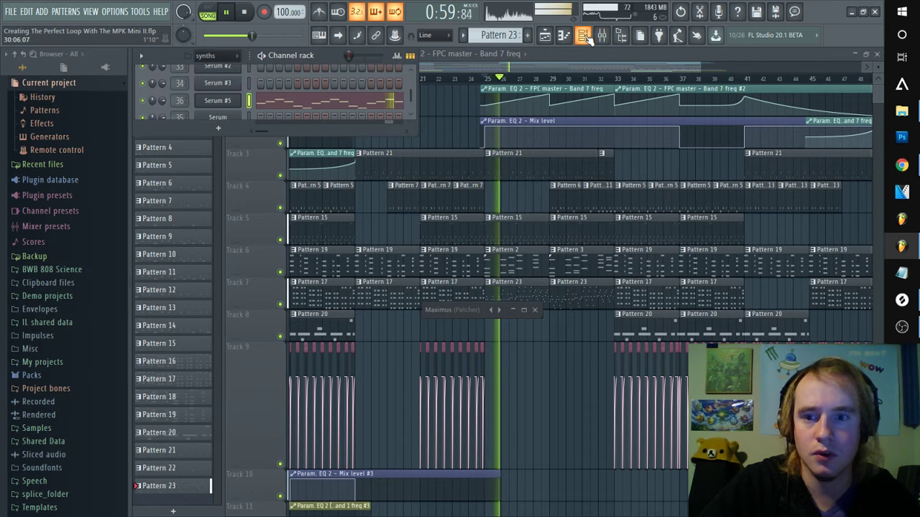
{"action": "left_click", "coordinate": [603, 36]}
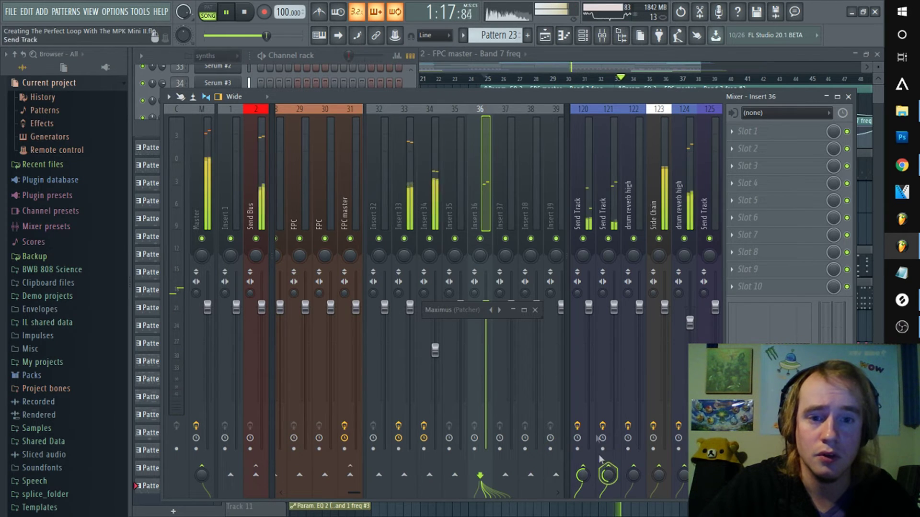
Loop the break from bar 25 to 33 and play it with the mixer open
{"action": "left_click", "coordinate": [558, 78]}
{"action": "left_click_drag", "start_coordinate": [490, 81], "coordinate": [616, 104]}
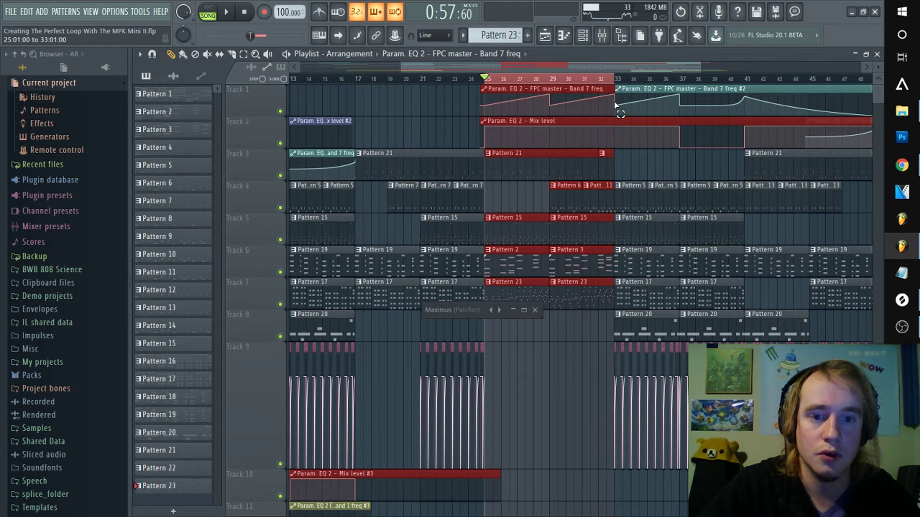
{"action": "left_click", "coordinate": [604, 35]}
{"action": "key", "text": "space"}
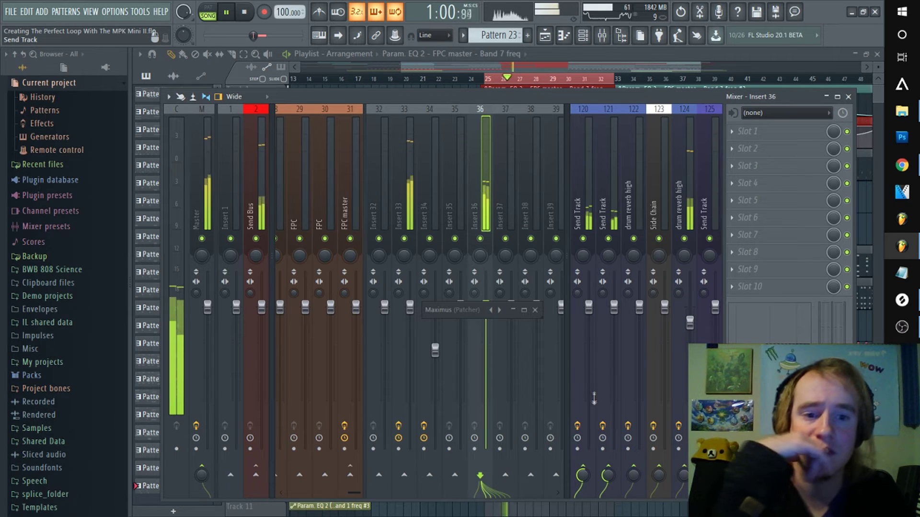
Copy mixer insert 33's effects chain to insert 36 and adjust insert 36's send level to the send track on insert 120
{"action": "left_click", "coordinate": [400, 185]}
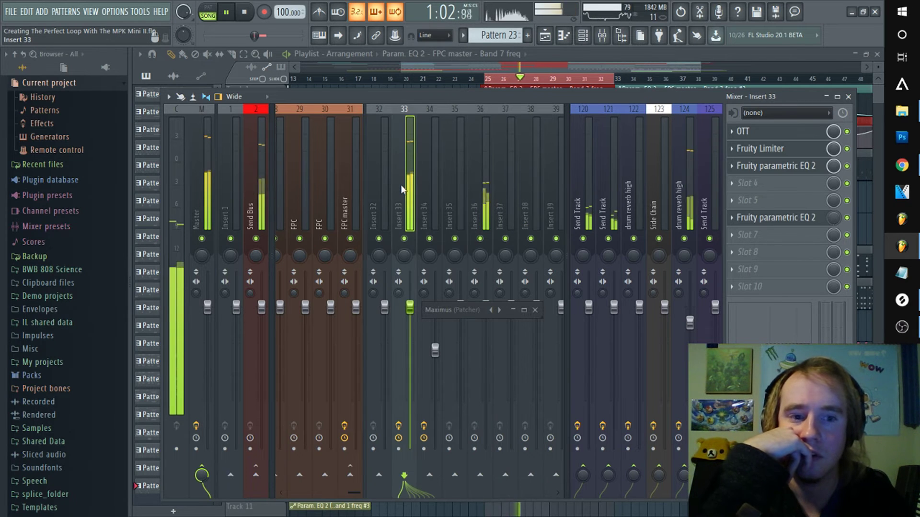
{"action": "right_click", "coordinate": [401, 185]}
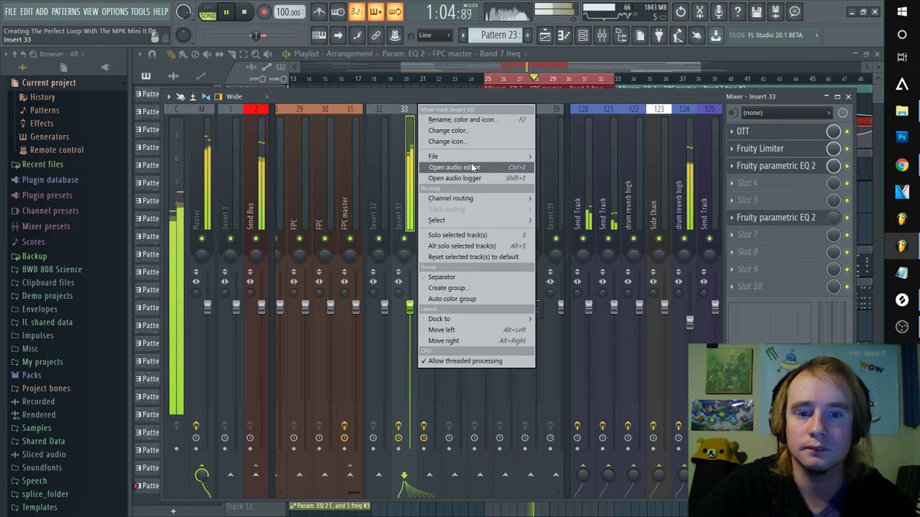
{"action": "mouse_move", "coordinate": [472, 156]}
{"action": "left_click_drag", "start_coordinate": [572, 151], "coordinate": [478, 179]}
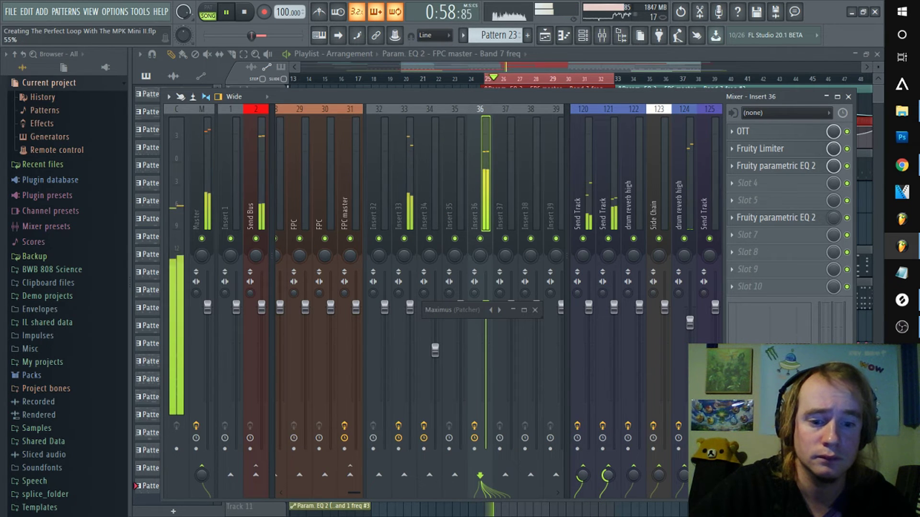
{"action": "left_click_drag", "start_coordinate": [578, 480], "coordinate": [578, 465]}
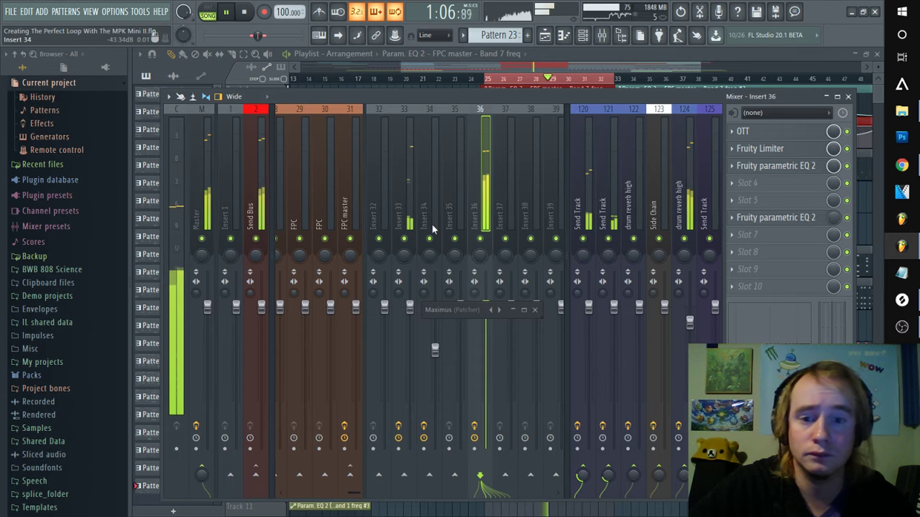
Compare insert 34's effects with insert 36, move the Maximus window aside and lower insert 36's volume fader
{"action": "left_click", "coordinate": [423, 199]}
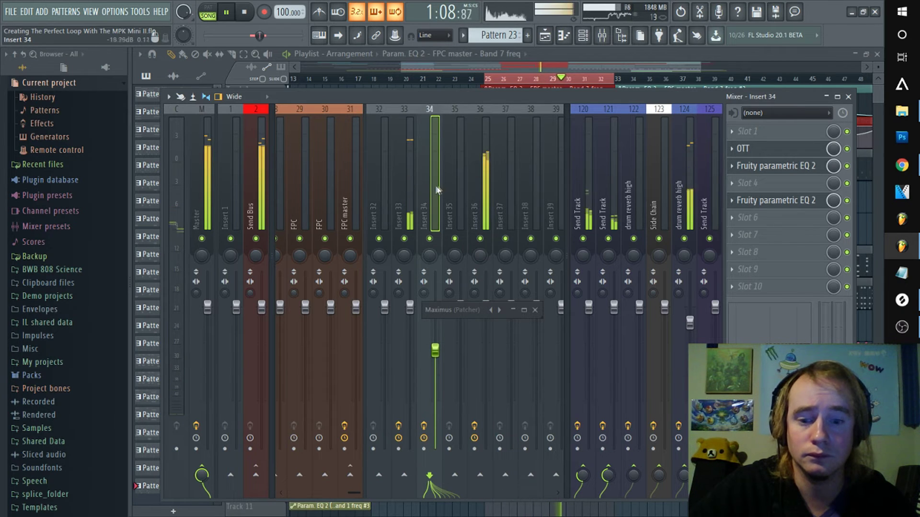
{"action": "left_click", "coordinate": [483, 191]}
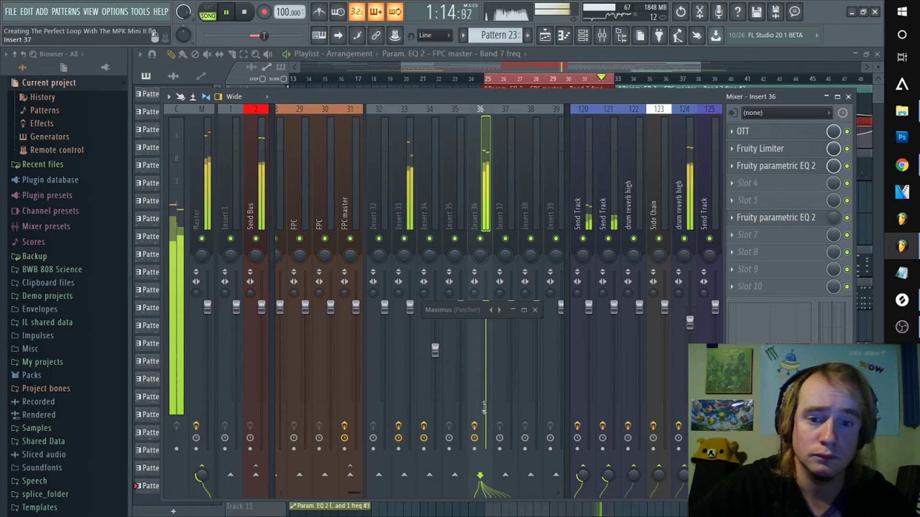
{"action": "left_click_drag", "start_coordinate": [477, 308], "coordinate": [348, 308]}
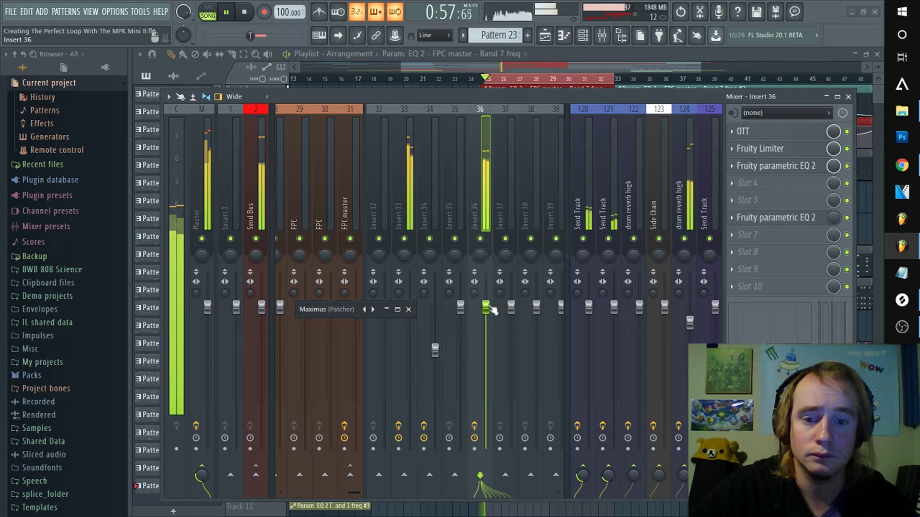
{"action": "left_click_drag", "start_coordinate": [485, 307], "coordinate": [488, 337]}
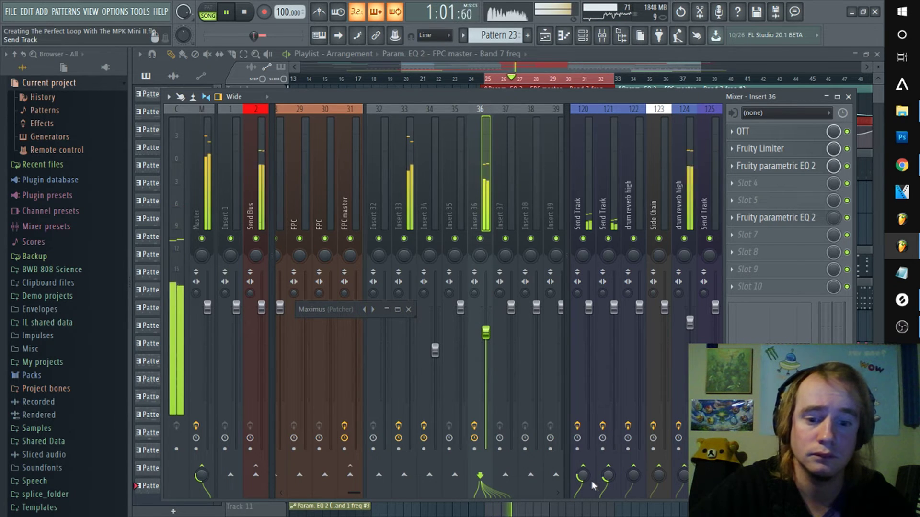
{"action": "left_click_drag", "start_coordinate": [485, 331], "coordinate": [488, 360]}
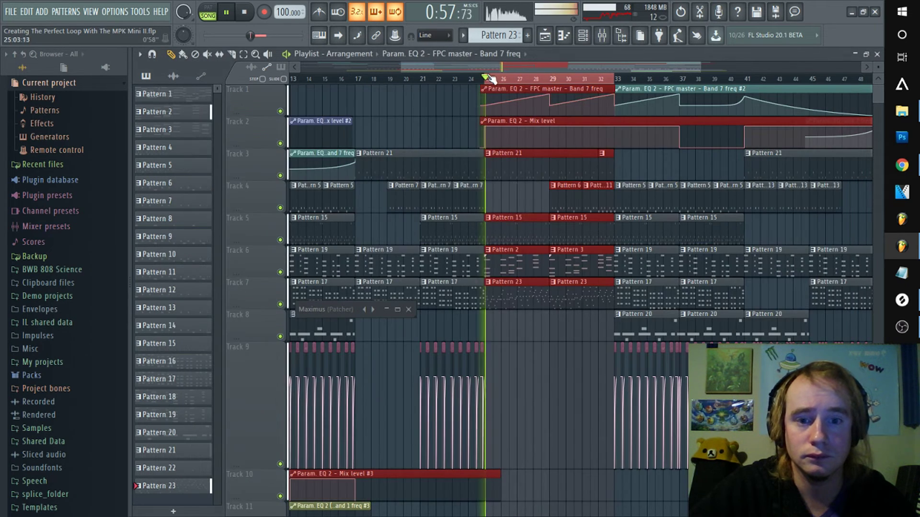
{"action": "double_click", "coordinate": [518, 291]}
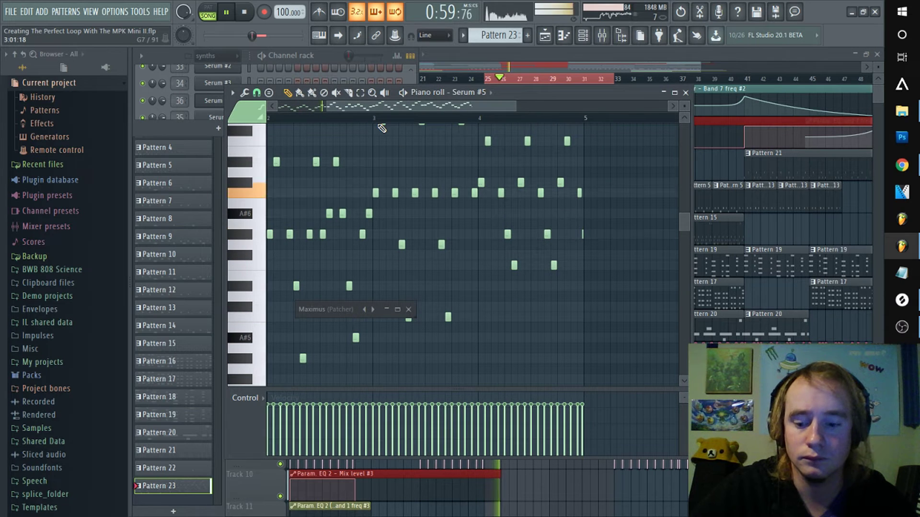
{"action": "key", "text": "ctrl+a"}
{"action": "left_click", "coordinate": [232, 93]}
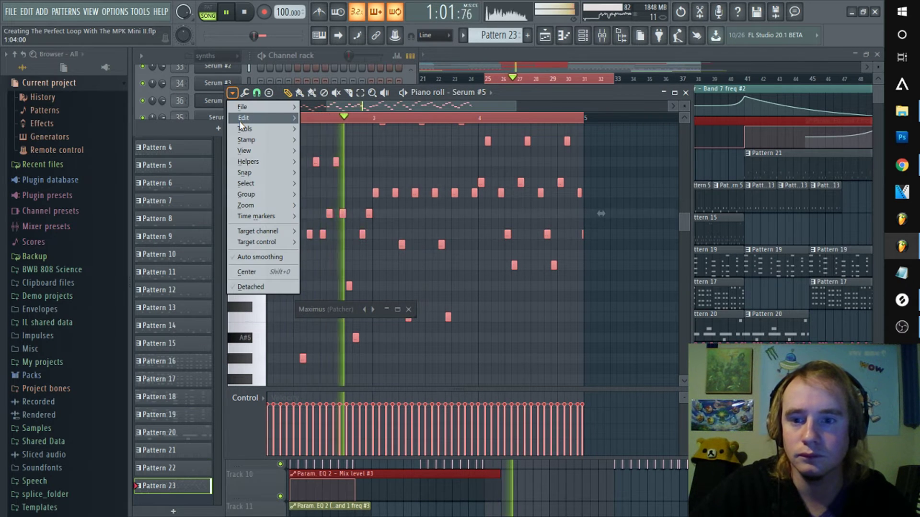
{"action": "mouse_move", "coordinate": [259, 118]}
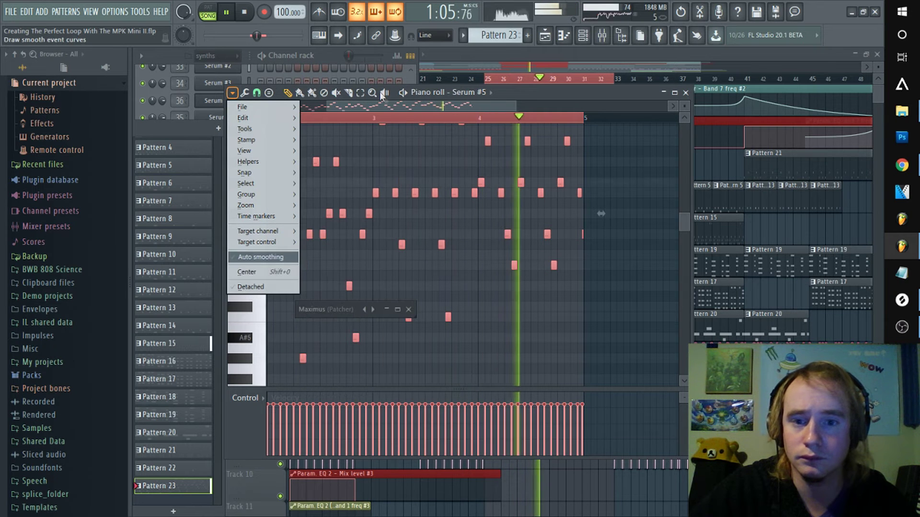
{"action": "left_click", "coordinate": [264, 272]}
Stop playback at bar 25, add Gross Beat to slot 7 of insert 36 and load its Turntablist preset
{"action": "left_click", "coordinate": [488, 78]}
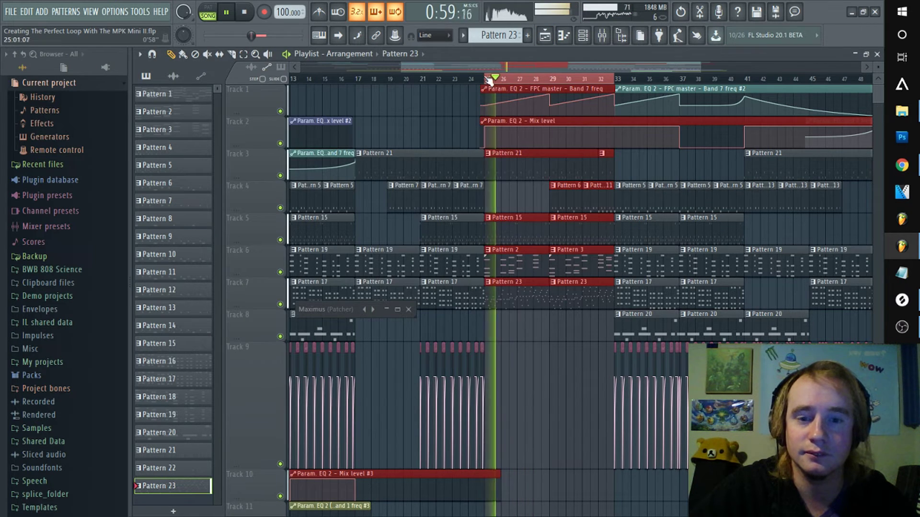
{"action": "key", "text": "space"}
{"action": "left_click", "coordinate": [597, 38]}
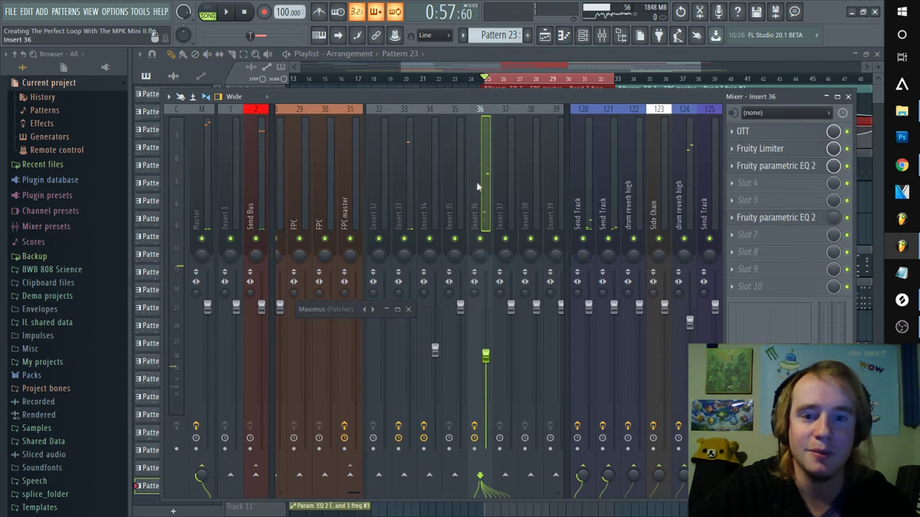
{"action": "left_click", "coordinate": [740, 236]}
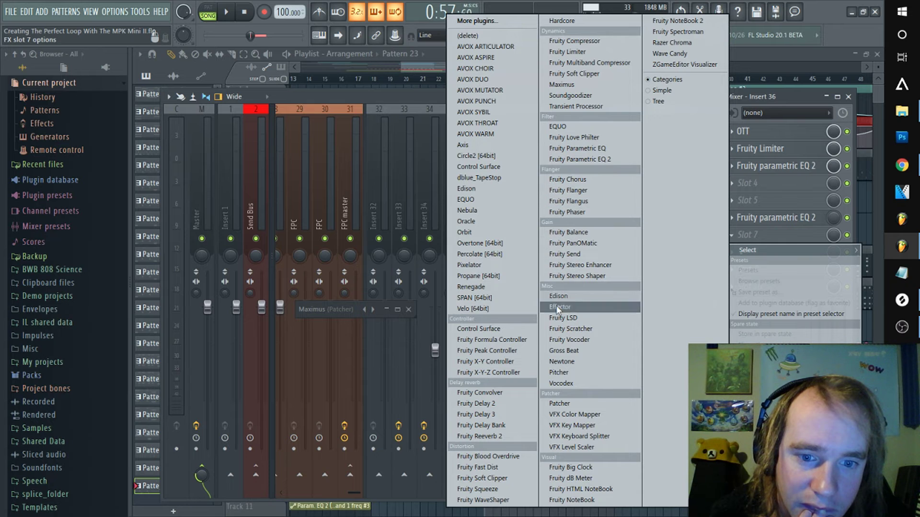
{"action": "left_click", "coordinate": [561, 351]}
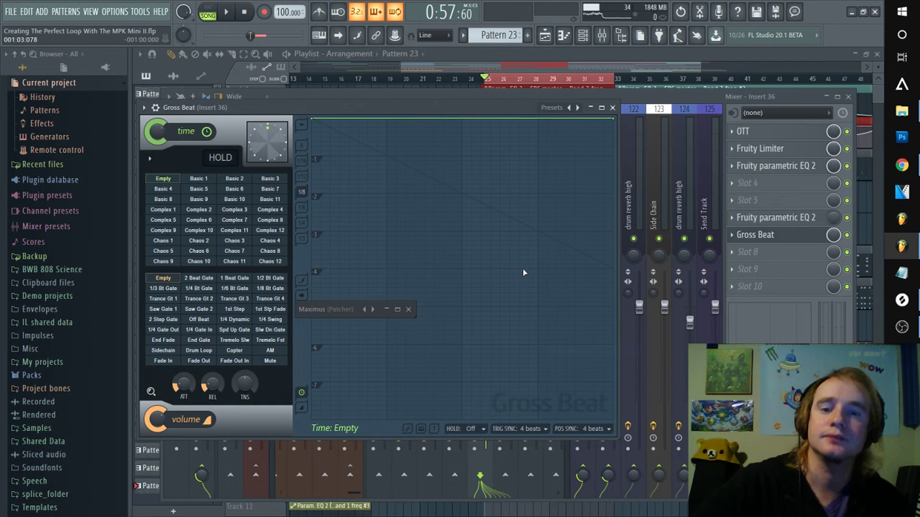
{"action": "left_click", "coordinate": [573, 108]}
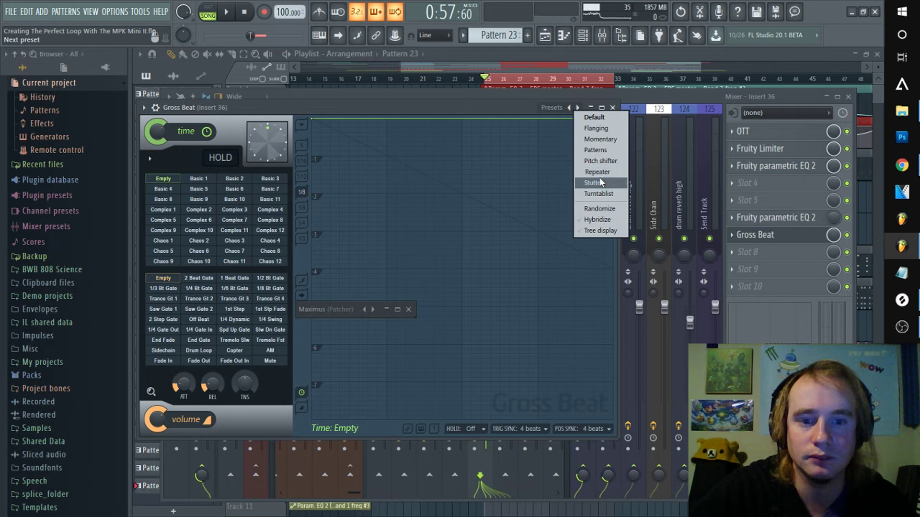
{"action": "left_click", "coordinate": [599, 194]}
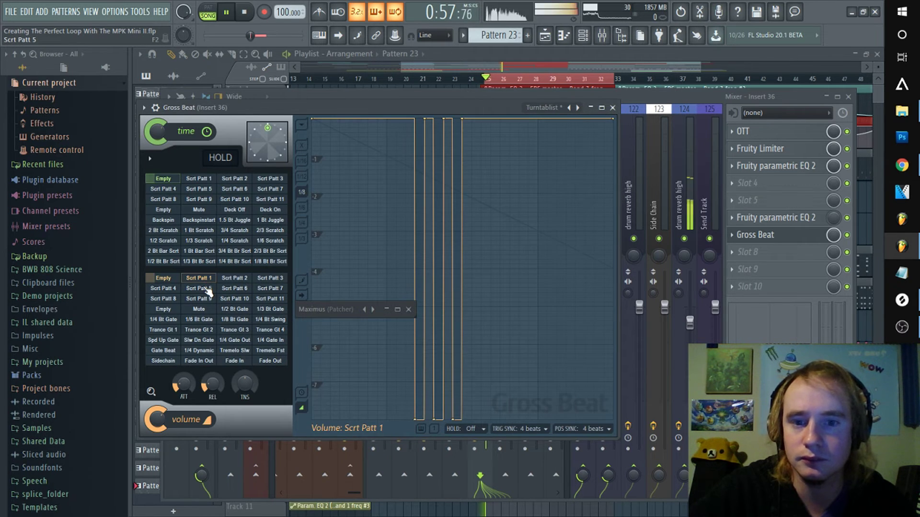
Audition Gross Beat's patterns during playback, settling on time pattern Scrt Patt 5 and volume pattern Scrt Patt 8
{"action": "left_click", "coordinate": [198, 200]}
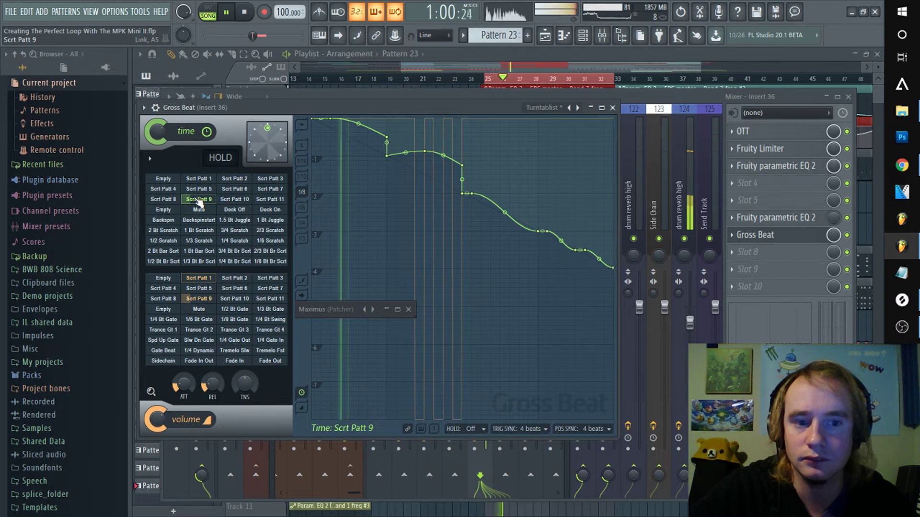
{"action": "left_click", "coordinate": [234, 190]}
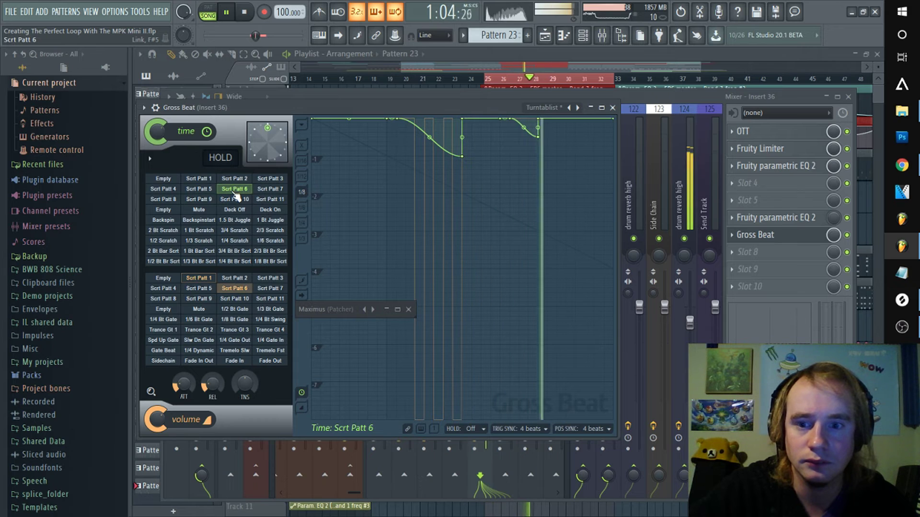
{"action": "left_click", "coordinate": [270, 279]}
{"action": "left_click", "coordinate": [167, 300]}
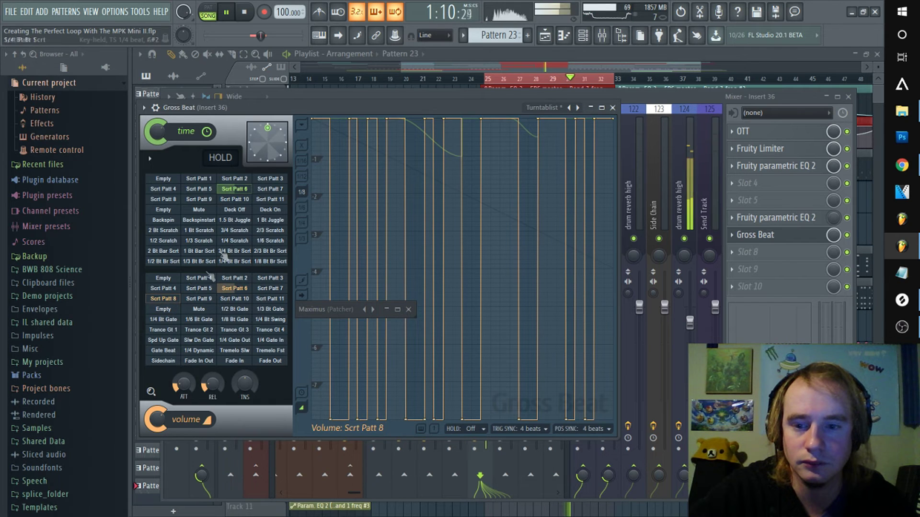
{"action": "left_click", "coordinate": [193, 191]}
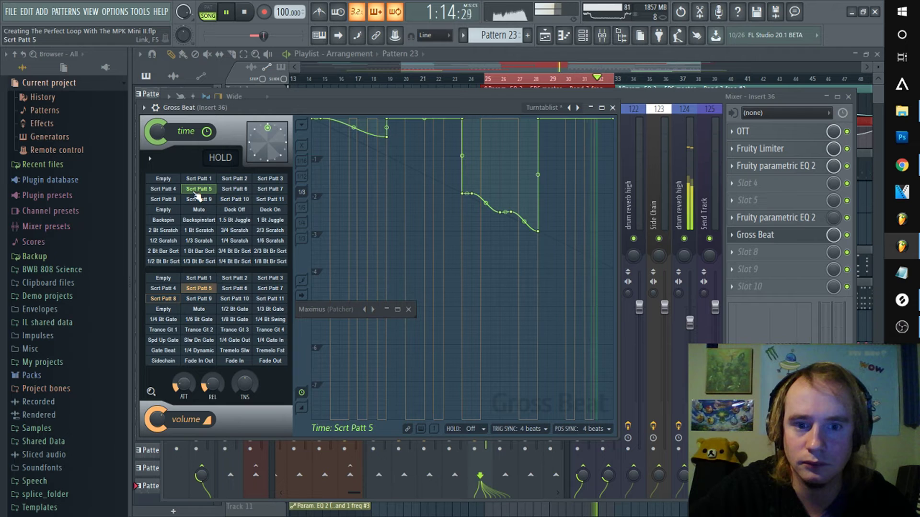
{"action": "left_click", "coordinate": [558, 95]}
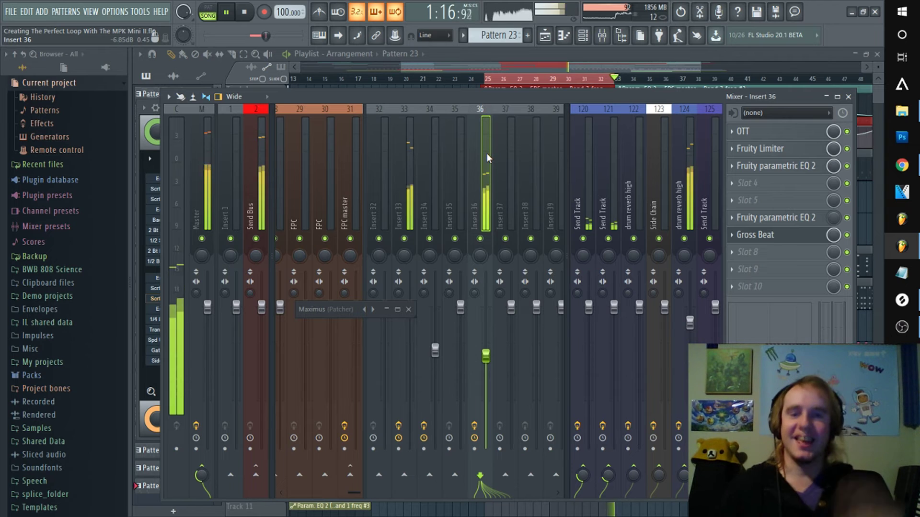
Route insert 36 to the Send Bus instead of the Master and set its send level to 55%
{"action": "left_click", "coordinate": [404, 238]}
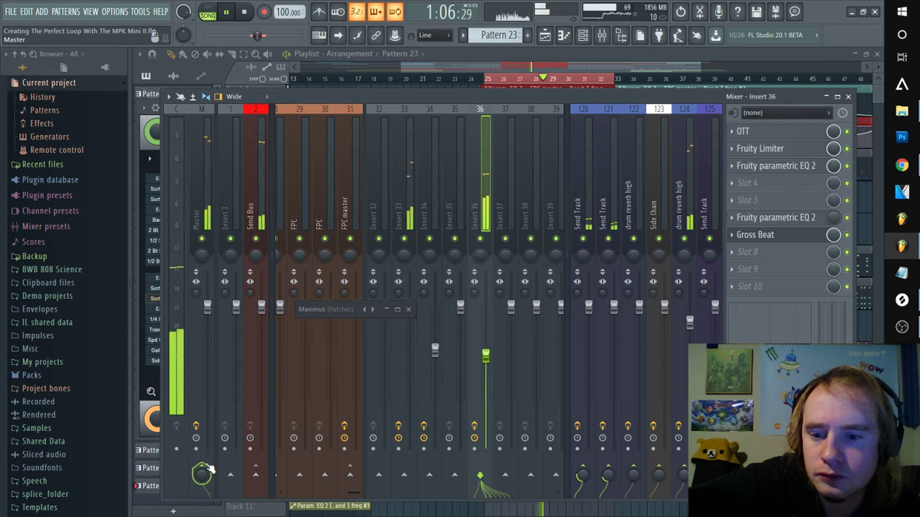
{"action": "left_click", "coordinate": [259, 477]}
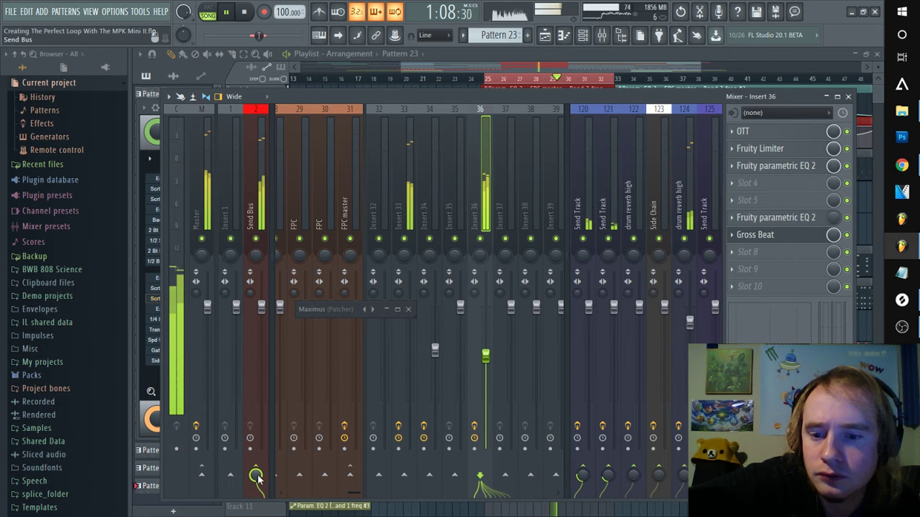
{"action": "left_click_drag", "start_coordinate": [256, 479], "coordinate": [257, 501]}
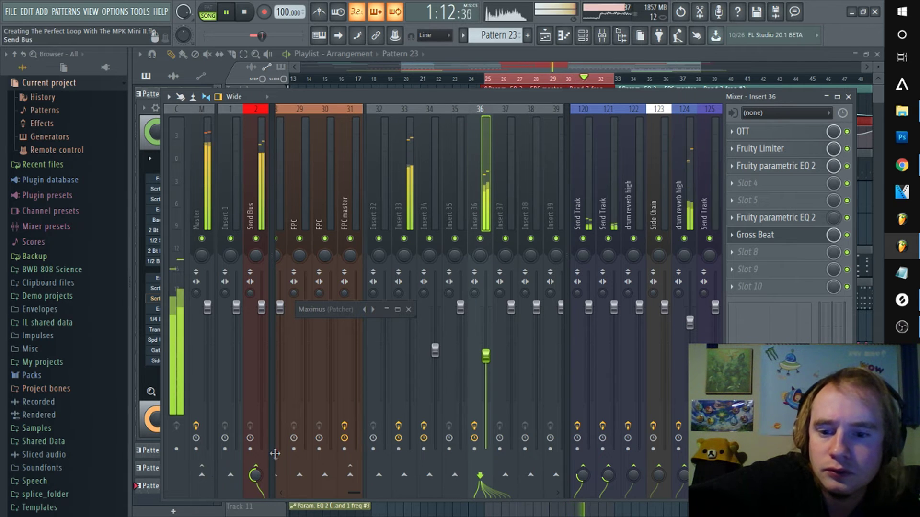
{"action": "left_click_drag", "start_coordinate": [259, 476], "coordinate": [259, 478]}
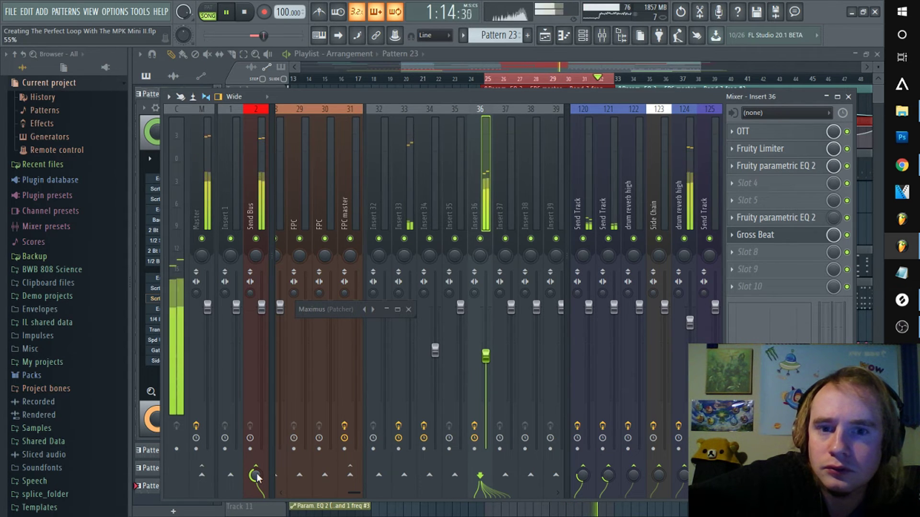
Clear the loop over the break, play the arrangement from before bar 25 while checking the mixer, and stop playback
{"action": "left_click", "coordinate": [465, 79]}
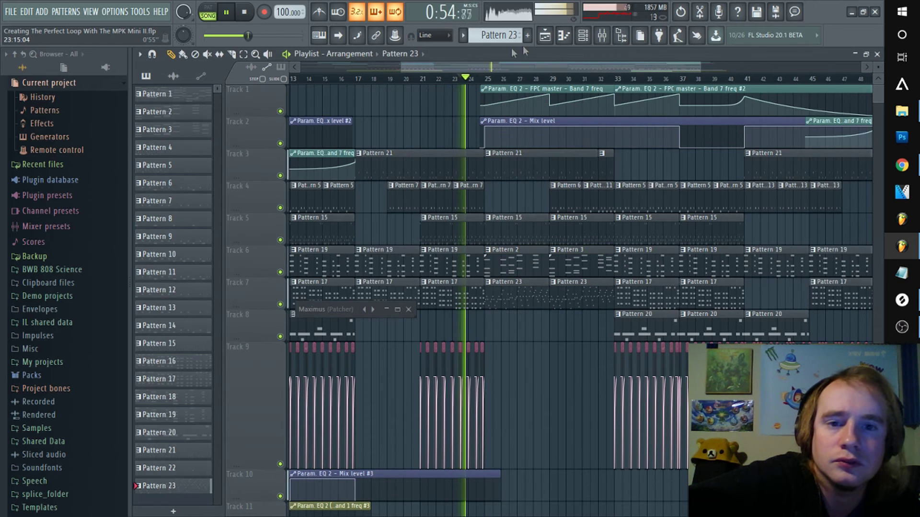
{"action": "left_click", "coordinate": [451, 79]}
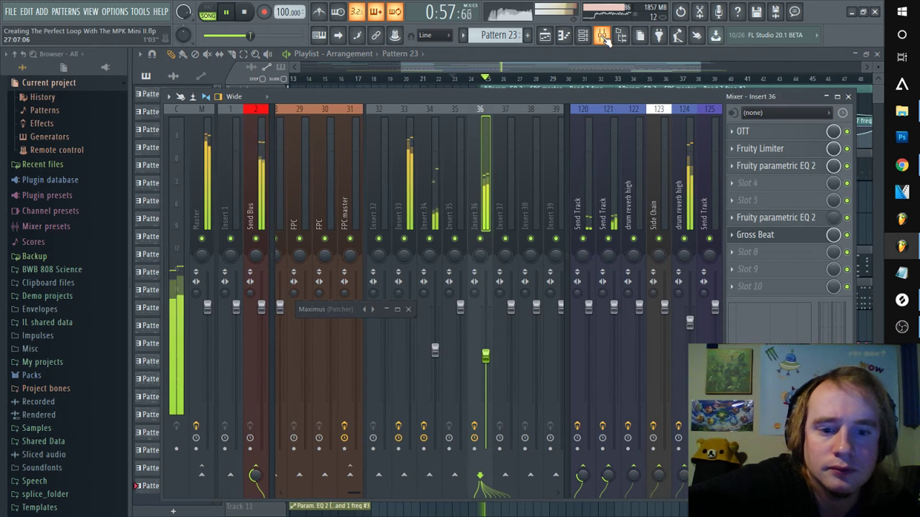
{"action": "left_click", "coordinate": [602, 38]}
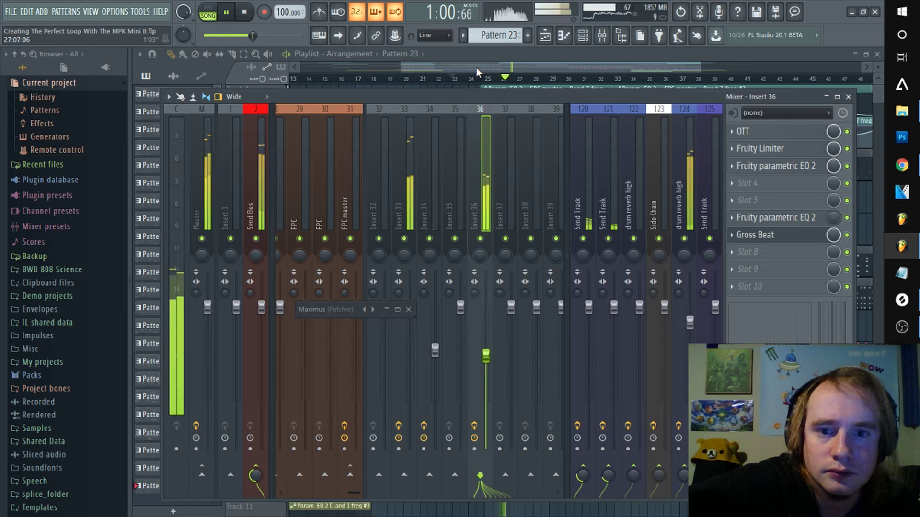
{"action": "left_click", "coordinate": [492, 65]}
{"action": "key", "text": "space"}
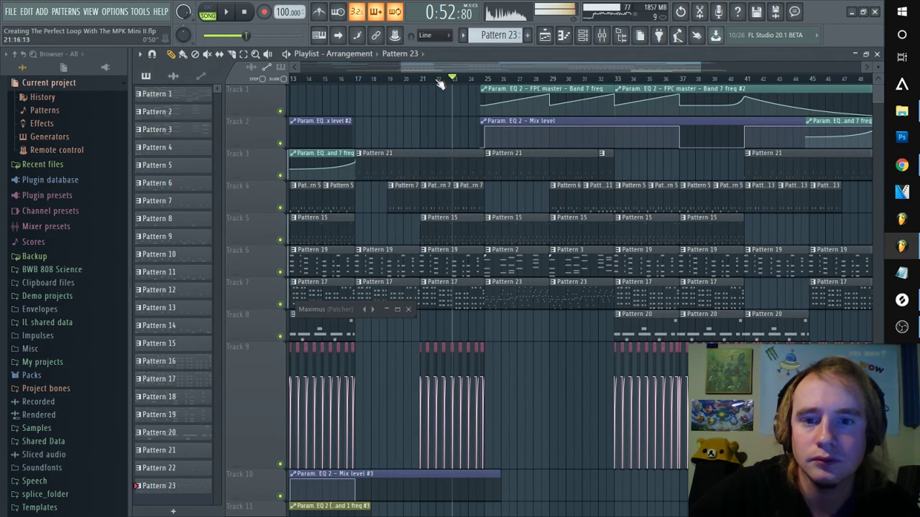
Play the arrangement from bar 21 into the break and fine-tune insert 36's send level to the Send Bus
{"action": "left_click", "coordinate": [421, 78]}
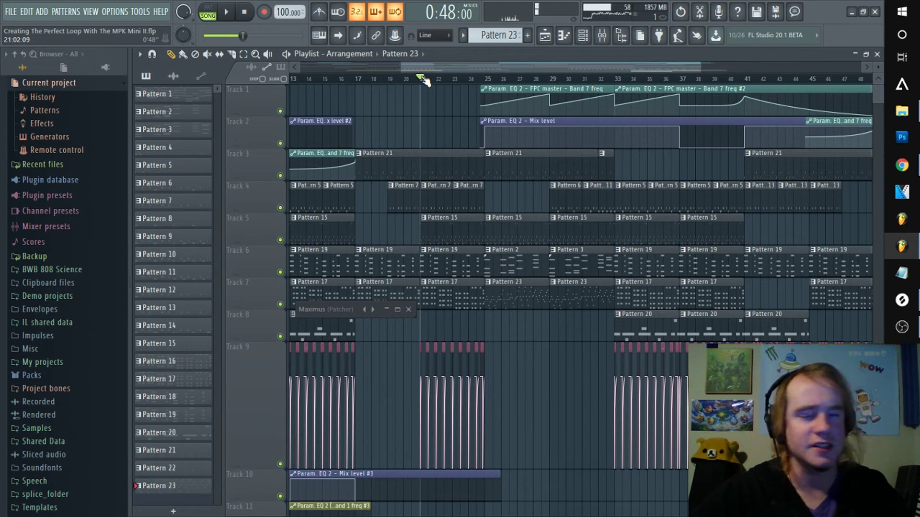
{"action": "key", "text": "space"}
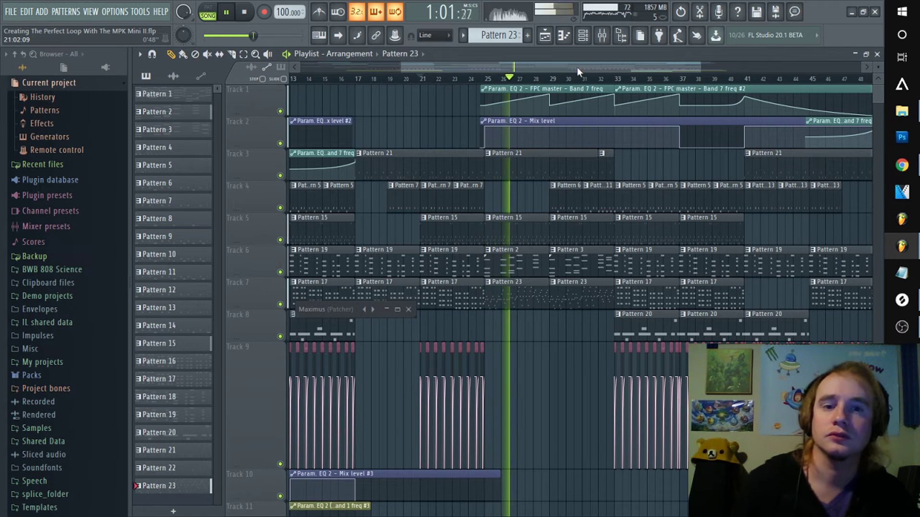
{"action": "left_click", "coordinate": [602, 35]}
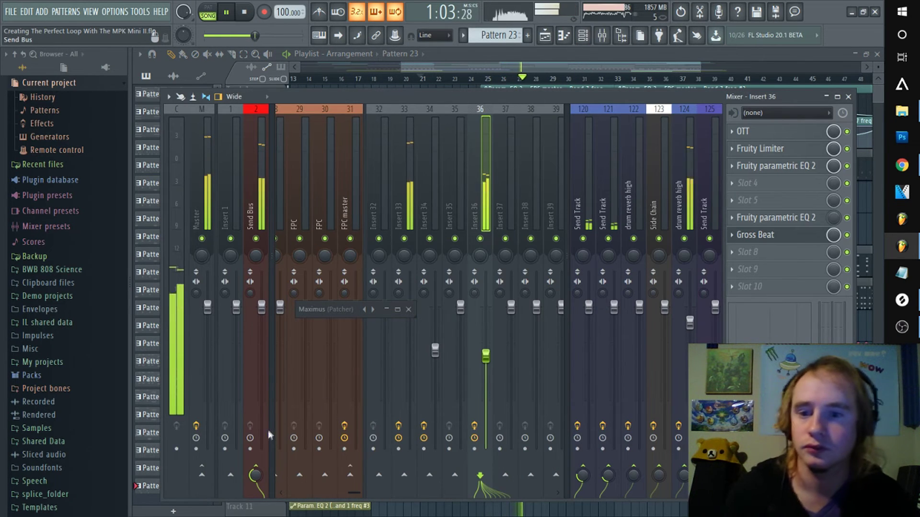
{"action": "left_click_drag", "start_coordinate": [257, 479], "coordinate": [257, 477]}
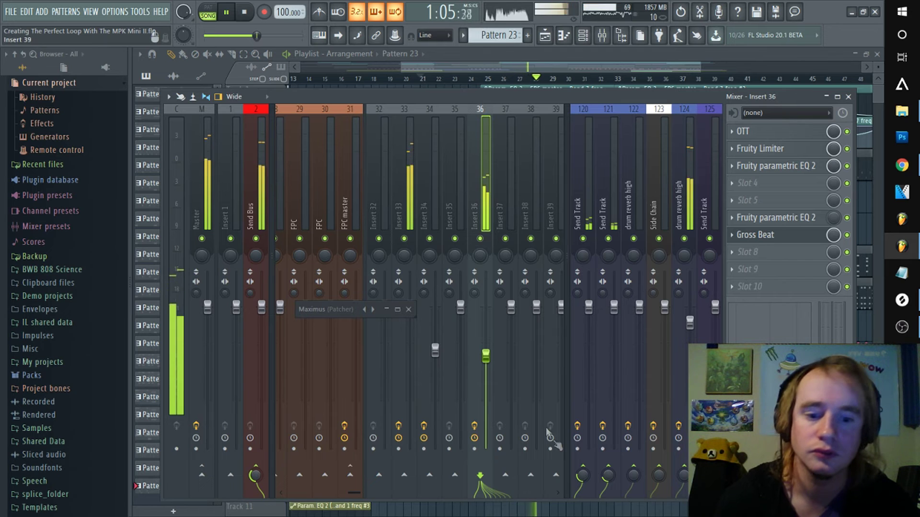
Adjust insert 36's Send Track level and raise its send to drum reverb high on insert 124 during playback
{"action": "left_click_drag", "start_coordinate": [599, 479], "coordinate": [599, 474]}
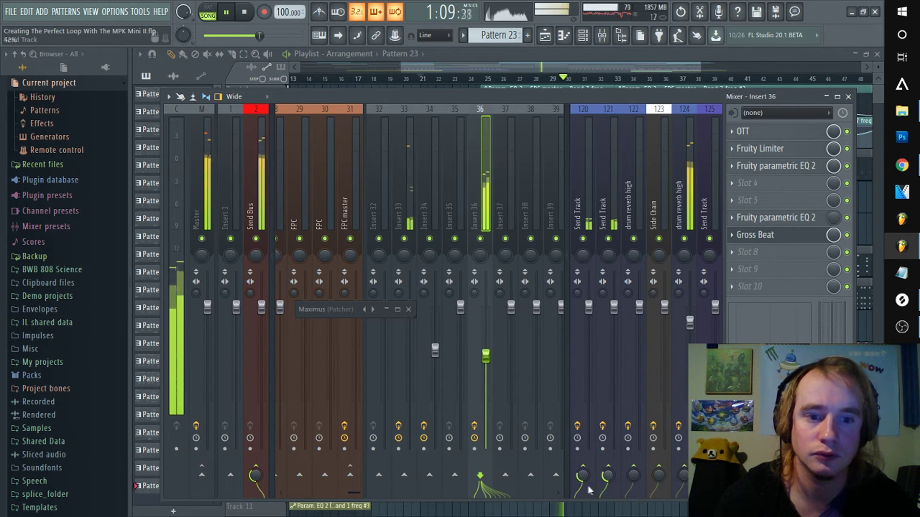
{"action": "left_click_drag", "start_coordinate": [683, 476], "coordinate": [683, 450]}
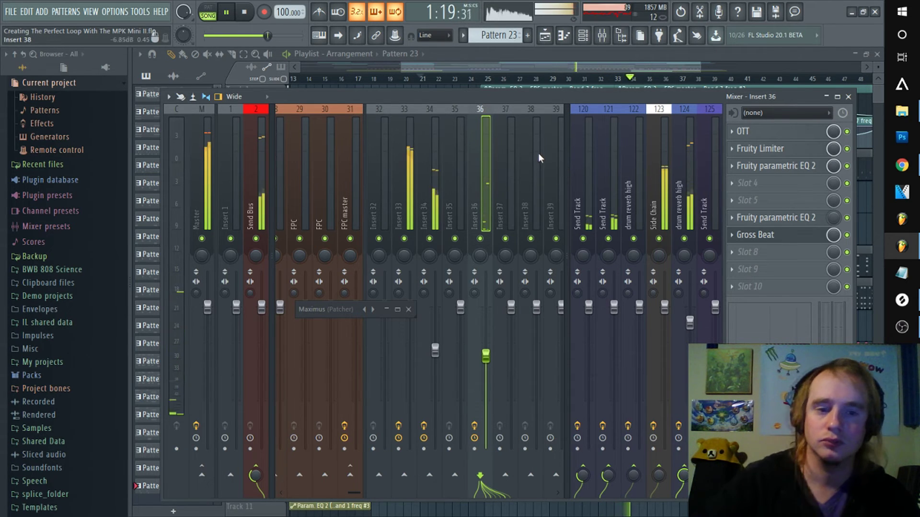
{"action": "left_click", "coordinate": [562, 62]}
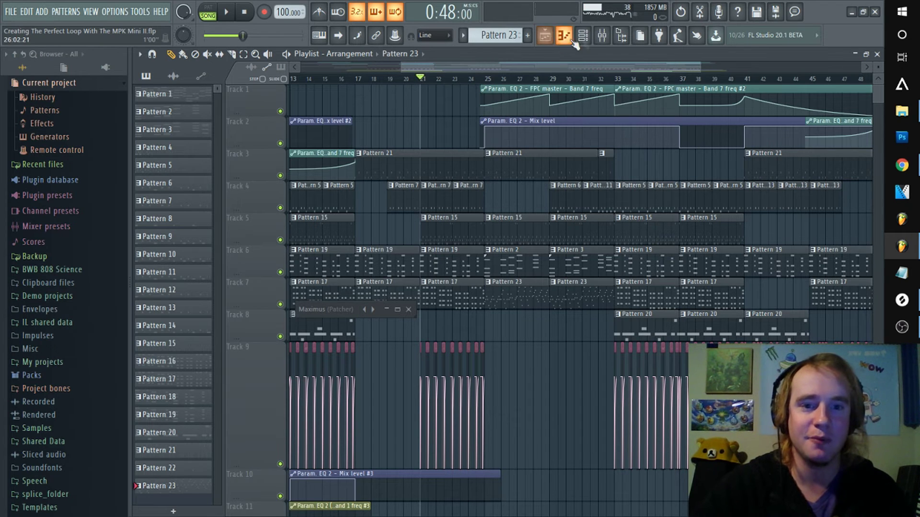
Replay the arrangement into the break and rebalance insert 36's sends, with the Send Bus at about 48% and Send Track 120 at 16%
{"action": "key", "text": "space"}
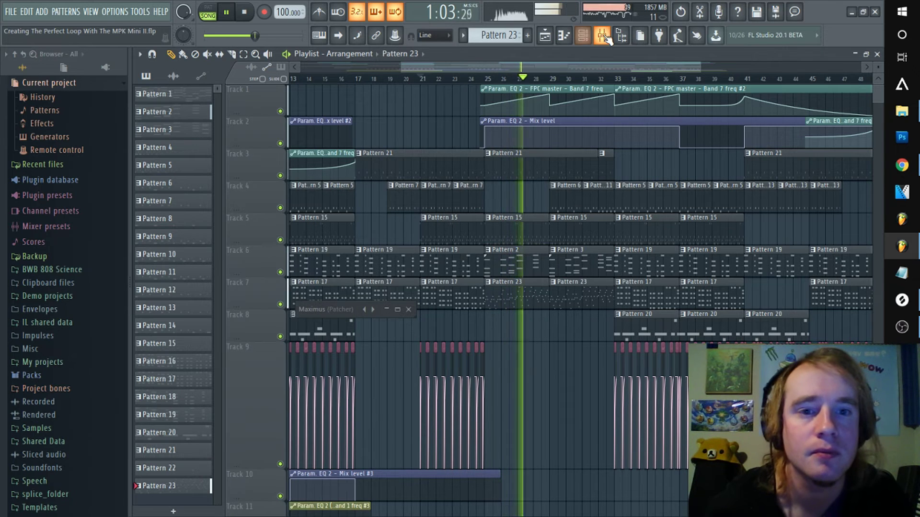
{"action": "left_click", "coordinate": [591, 37]}
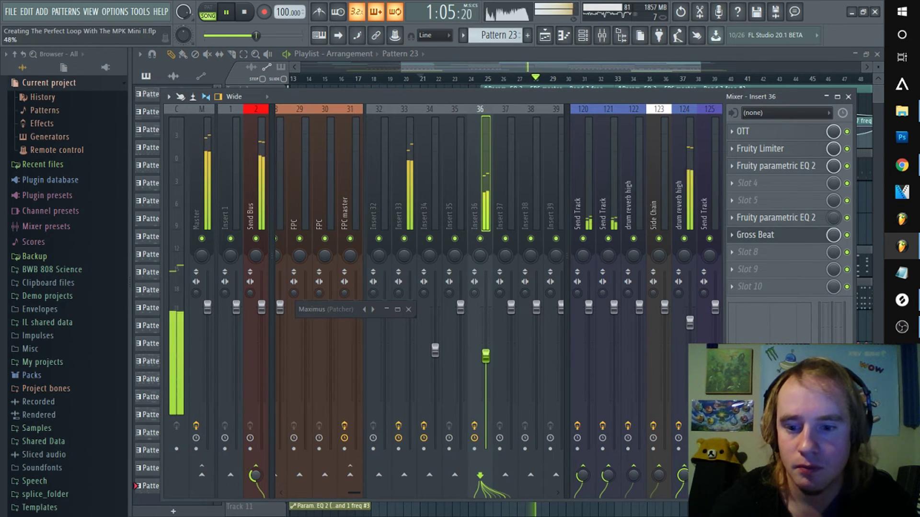
{"action": "left_click_drag", "start_coordinate": [252, 471], "coordinate": [255, 473]}
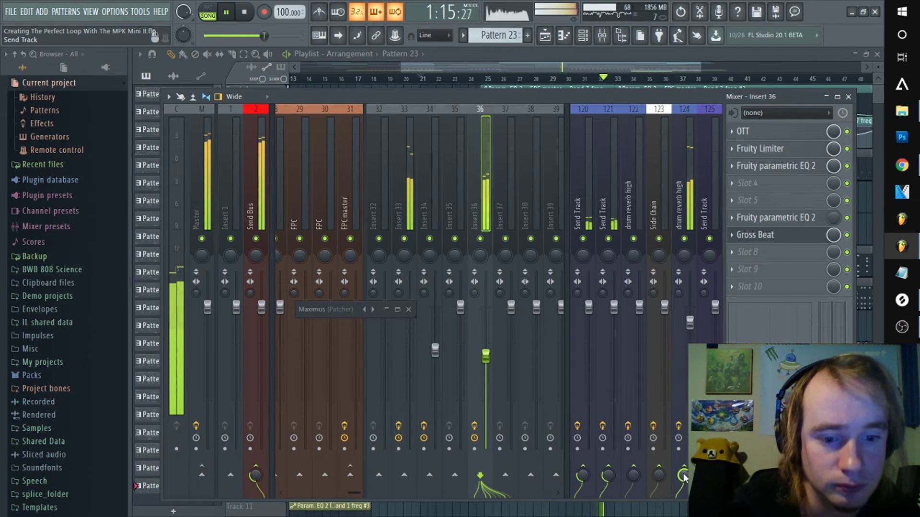
{"action": "left_click_drag", "start_coordinate": [683, 473], "coordinate": [589, 477]}
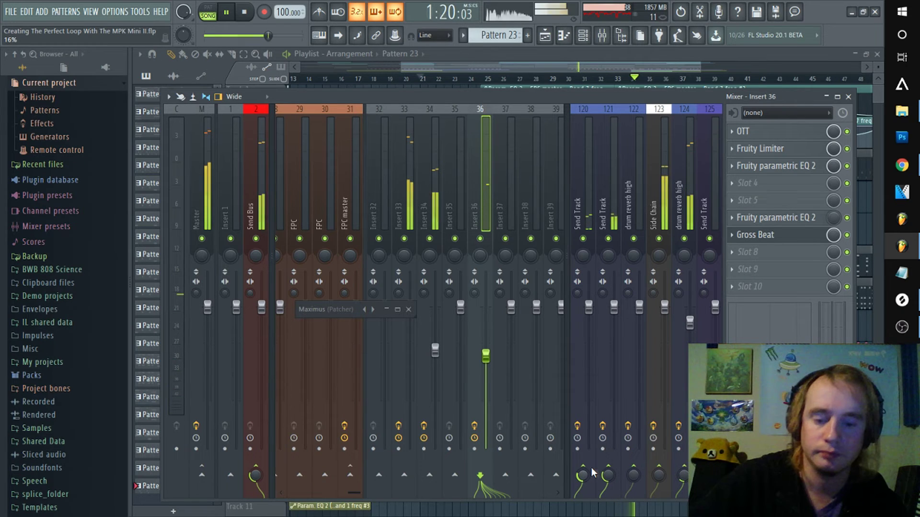
{"action": "key", "text": "space"}
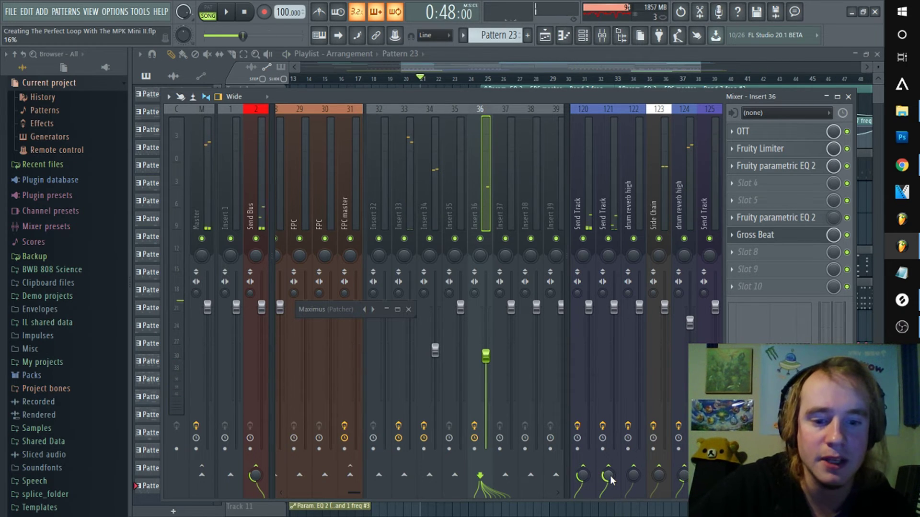
Solo insert 36 while the break plays and load Fruity Parametric EQ 2 into its slot 8
{"action": "key", "text": "space"}
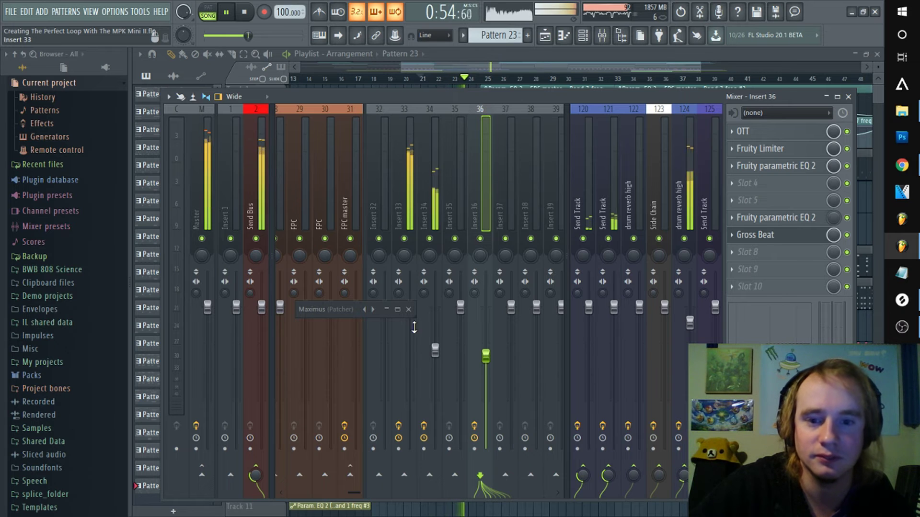
{"action": "right_click", "coordinate": [480, 238]}
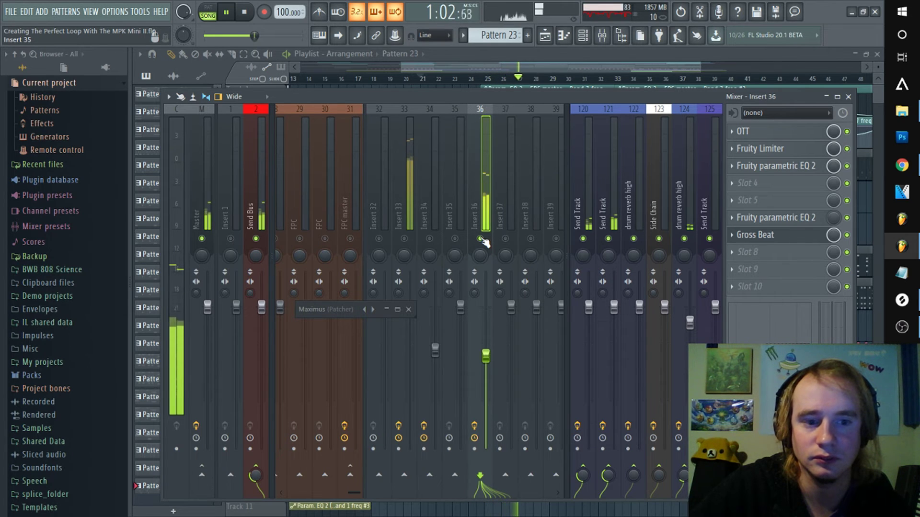
{"action": "left_click", "coordinate": [735, 259]}
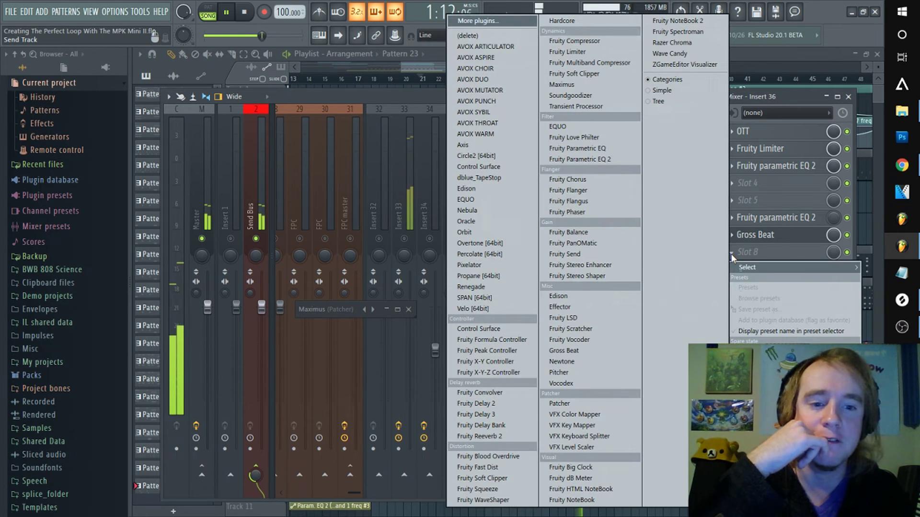
{"action": "left_click", "coordinate": [595, 160]}
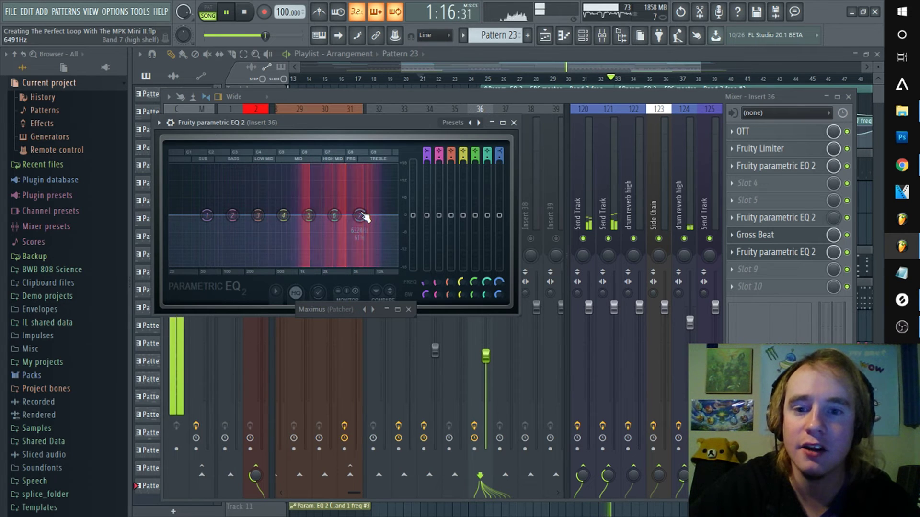
{"action": "key", "text": "space"}
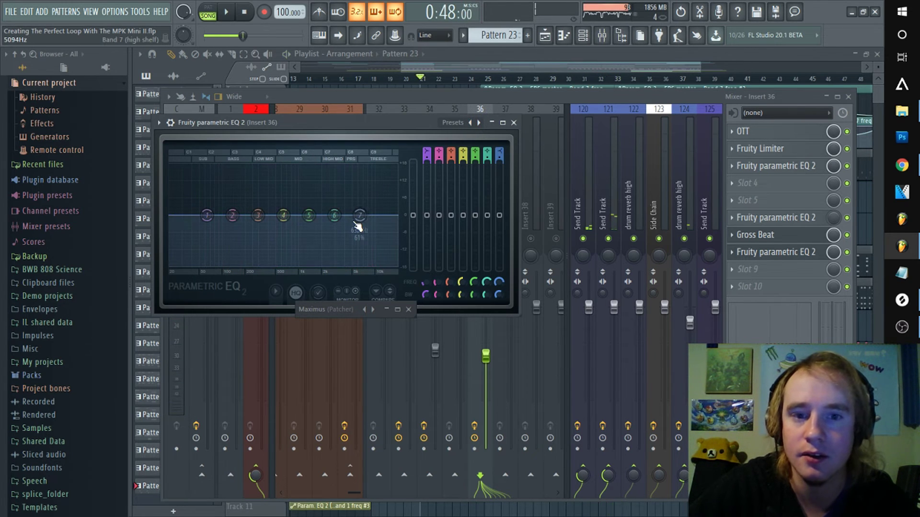
Loop the break from bar 25 to 33 in the playlist and play it with insert 36 soloed
{"action": "left_click", "coordinate": [509, 78]}
{"action": "left_click_drag", "start_coordinate": [484, 79], "coordinate": [617, 98]}
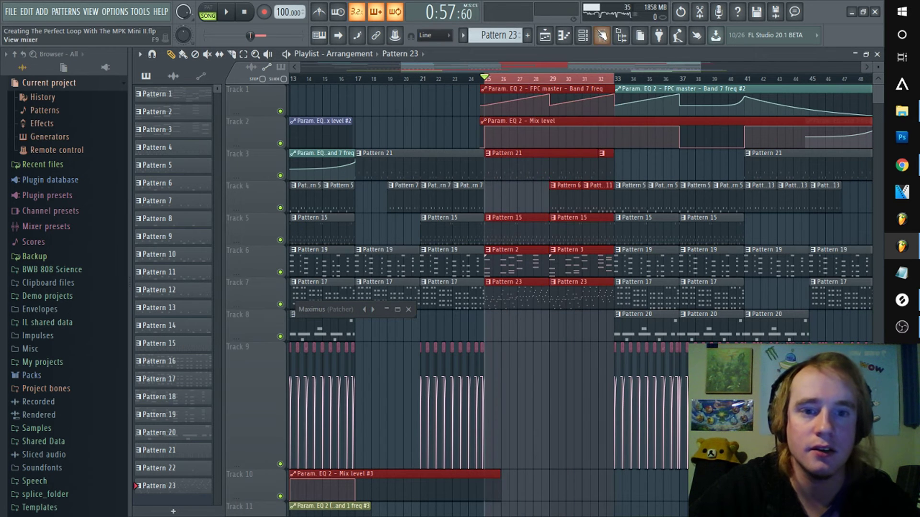
{"action": "left_click", "coordinate": [602, 35]}
{"action": "key", "text": "space"}
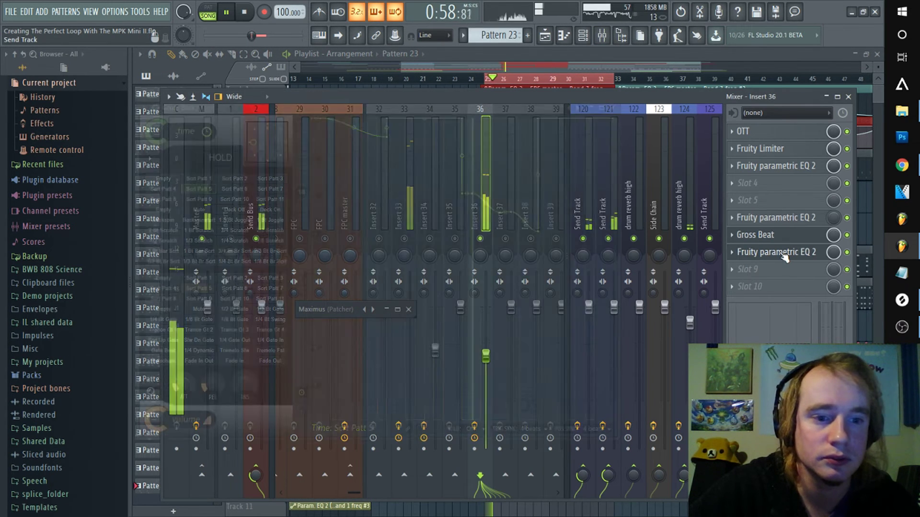
In the slot 8 EQ, sweep a narrow boost, lower bands 1 and 7 to tame lows and highs, and gently raise bands 4 and 6
{"action": "left_click", "coordinate": [784, 253]}
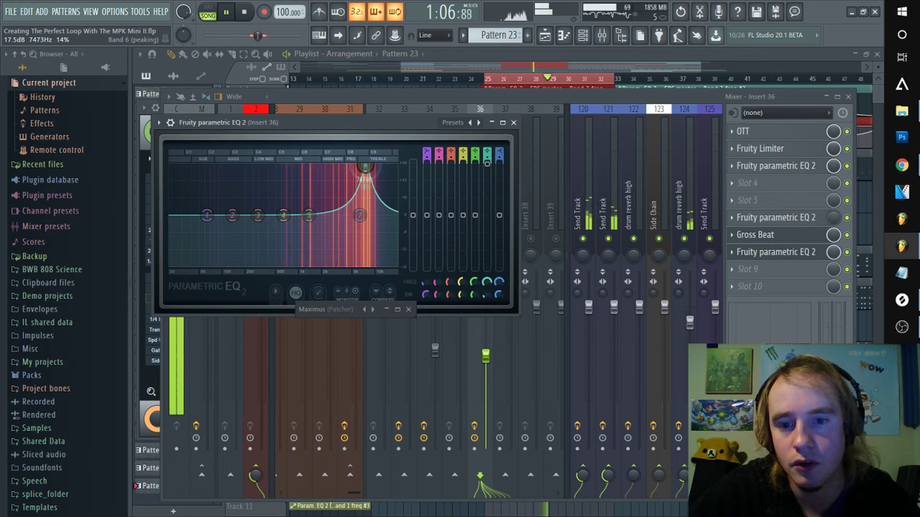
{"action": "left_click_drag", "start_coordinate": [370, 167], "coordinate": [372, 168]}
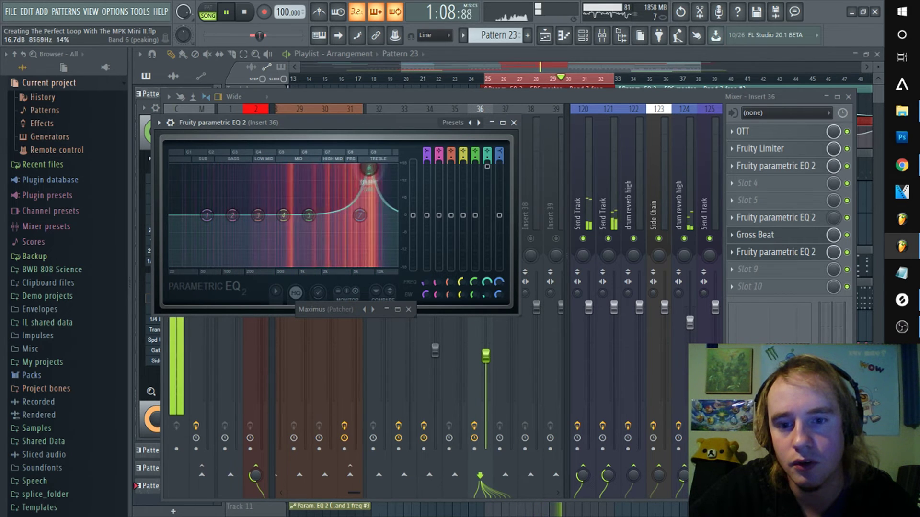
{"action": "left_click_drag", "start_coordinate": [321, 169], "coordinate": [301, 171]}
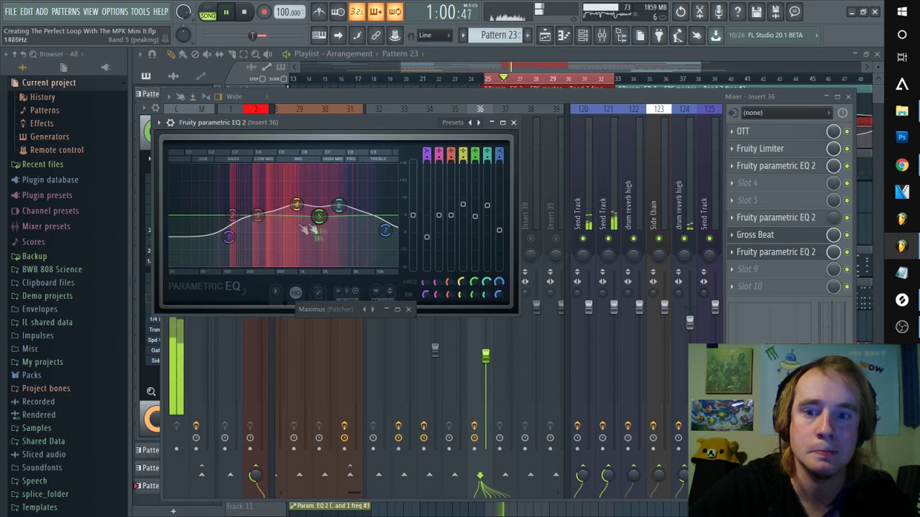
{"action": "key", "text": "space"}
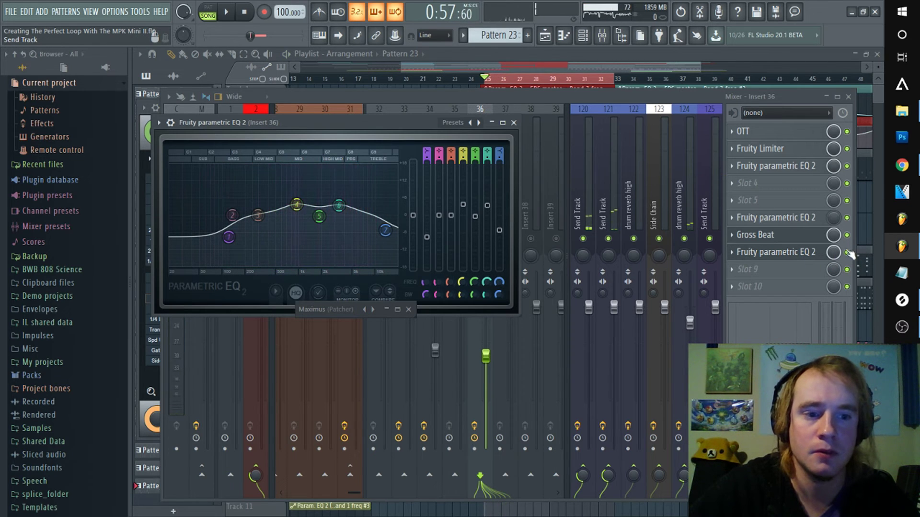
Toggle the slot 8 EQ on insert 36 for comparison and replay the looped break with the full mix
{"action": "left_click", "coordinate": [847, 252]}
{"action": "key", "text": "space"}
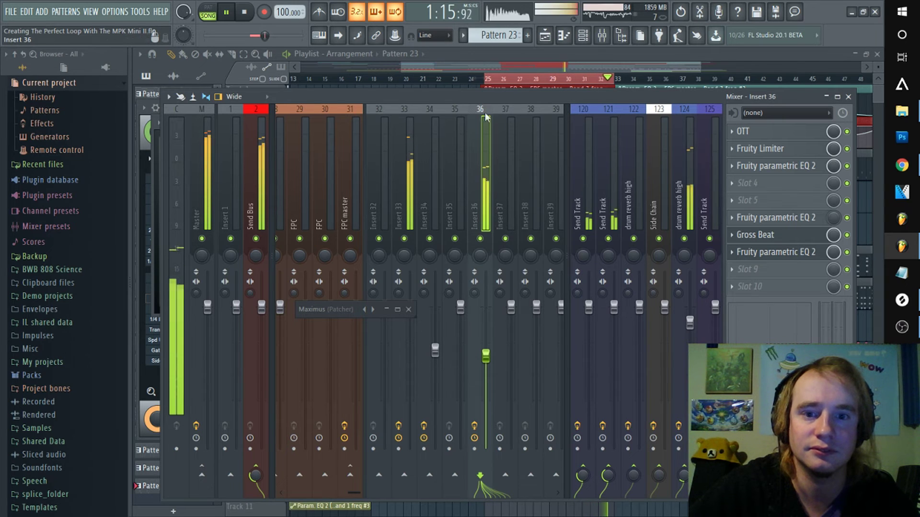
{"action": "left_click", "coordinate": [474, 80]}
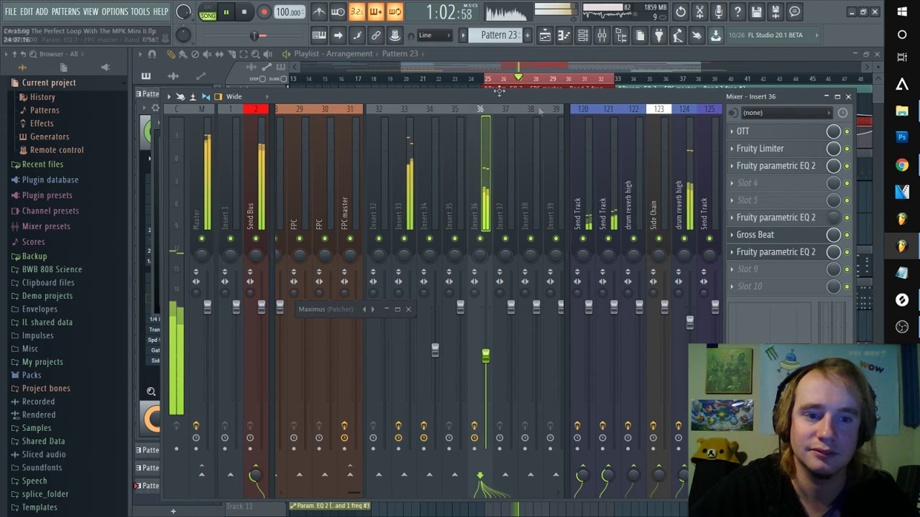
Load Fruity Limiter into slot 9 of insert 36 and lower its ceiling to catch the arpeggio's peaks
{"action": "left_click", "coordinate": [747, 269]}
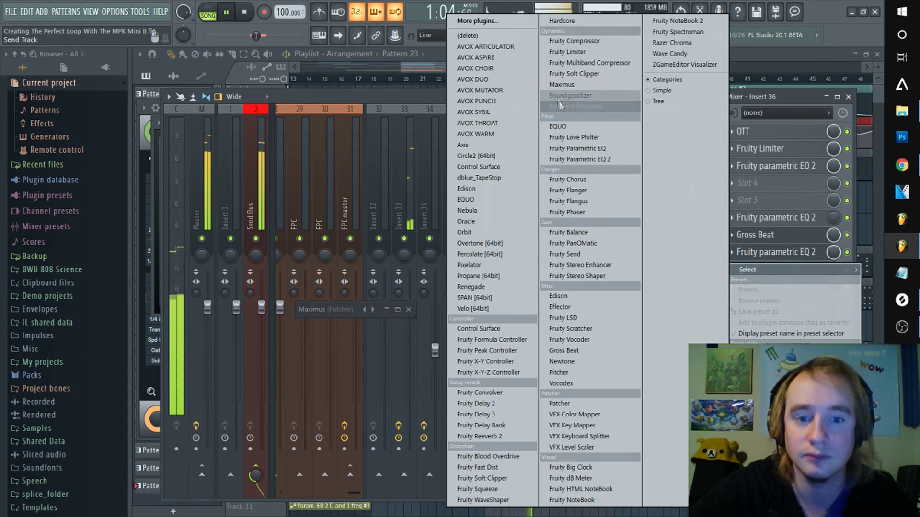
{"action": "left_click", "coordinate": [581, 52]}
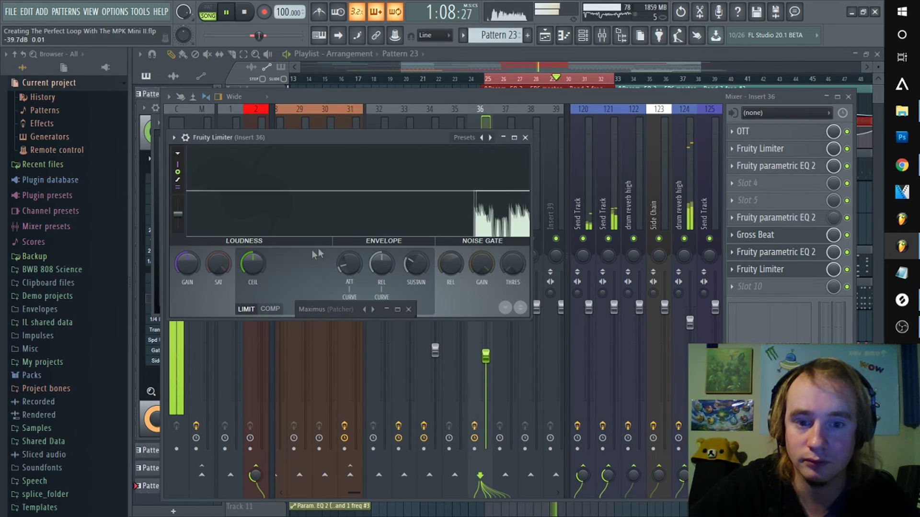
{"action": "left_click_drag", "start_coordinate": [246, 265], "coordinate": [246, 277]}
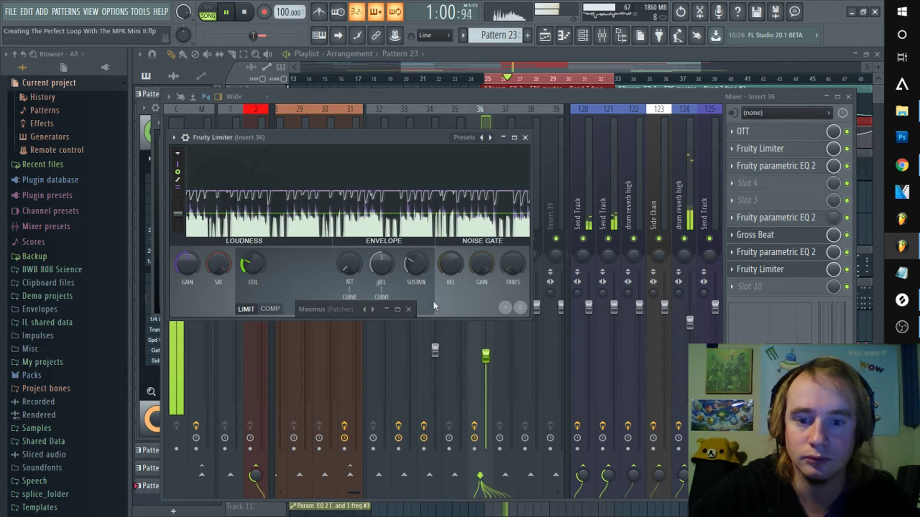
Raise insert 36's volume fader to about 74% while the break loops
{"action": "left_click_drag", "start_coordinate": [485, 356], "coordinate": [485, 344]}
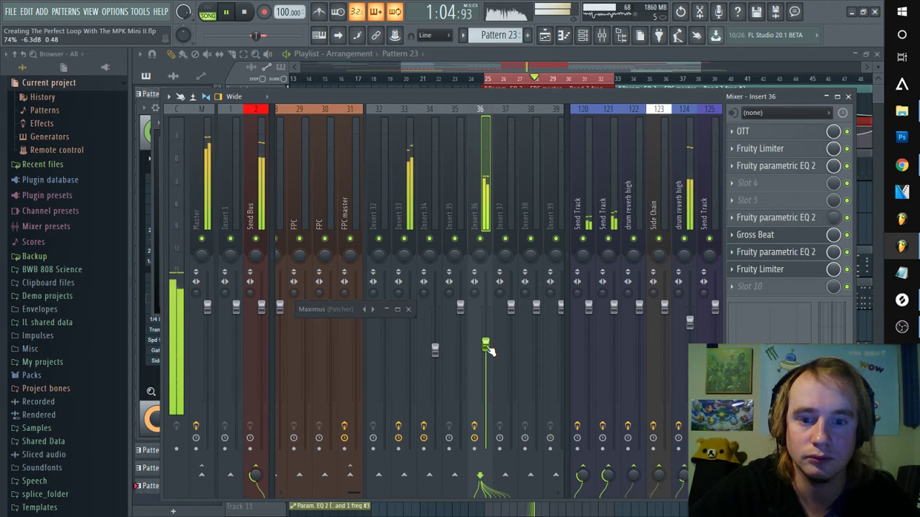
{"action": "left_click_drag", "start_coordinate": [485, 341], "coordinate": [486, 337]}
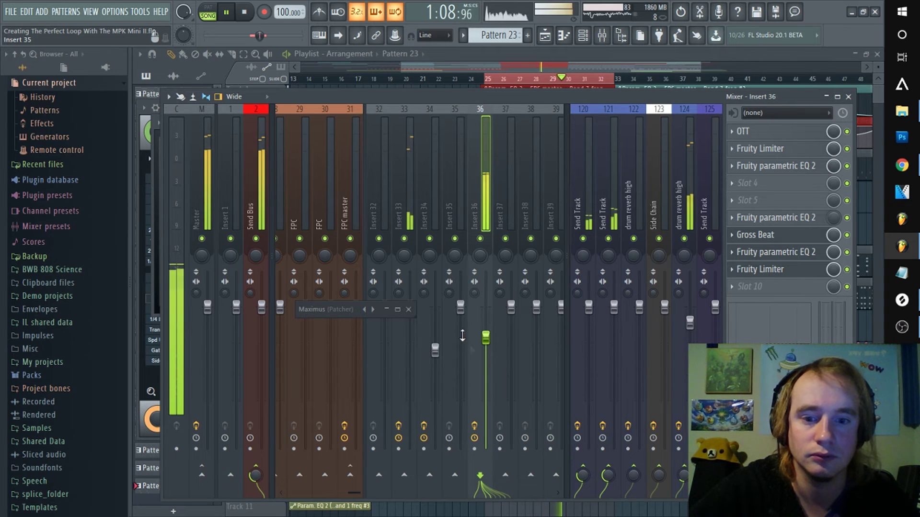
{"action": "left_click_drag", "start_coordinate": [485, 338], "coordinate": [486, 345]}
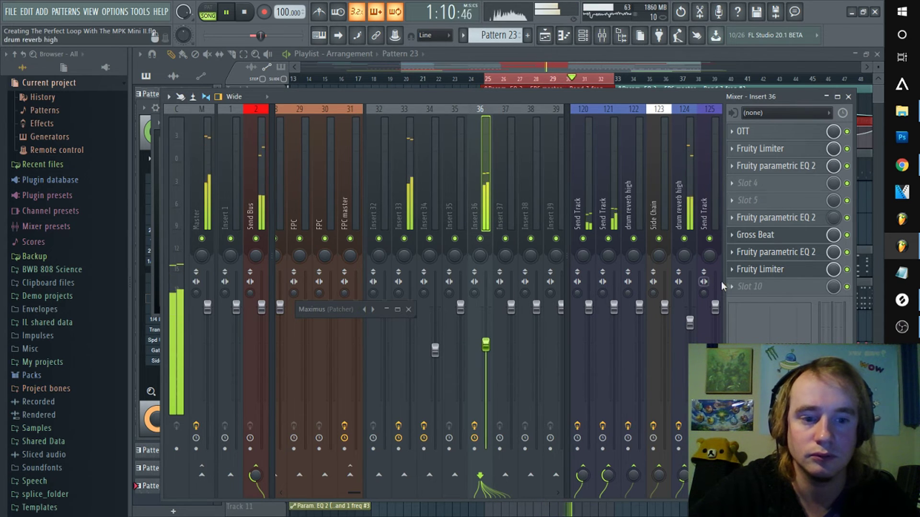
Reopen the slot 9 Fruity Limiter and fine-tune its ceiling by ear against the looping break
{"action": "left_click", "coordinate": [757, 276]}
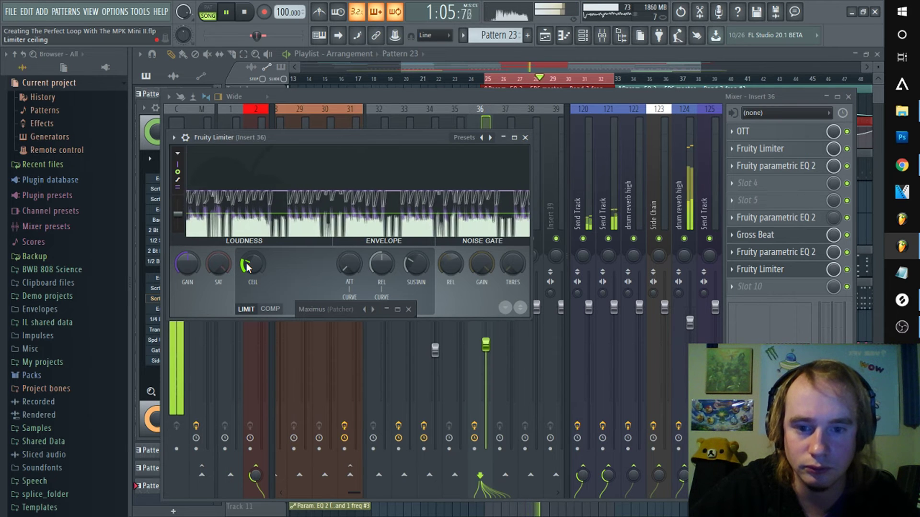
{"action": "left_click_drag", "start_coordinate": [246, 267], "coordinate": [246, 265]}
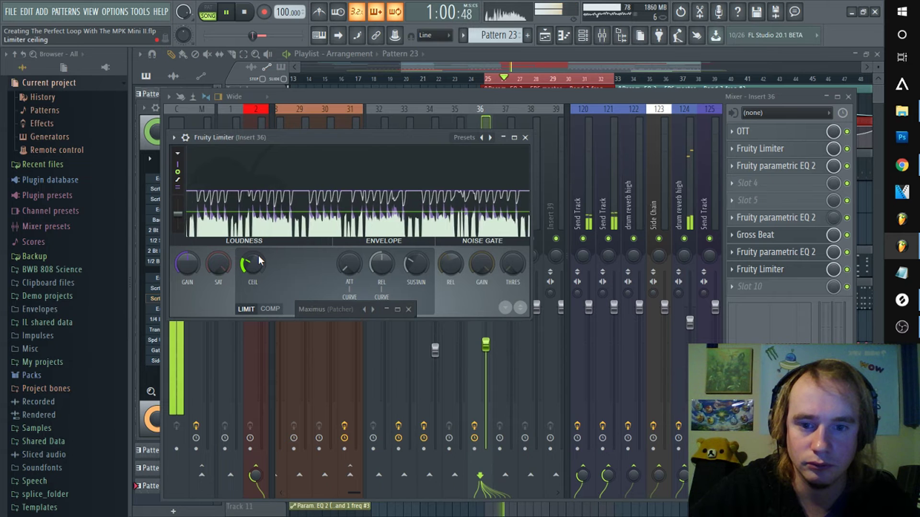
{"action": "mouse_move", "coordinate": [259, 256]}
{"action": "left_mouse_down"}
{"action": "mouse_move", "coordinate": [257, 250]}
{"action": "mouse_move", "coordinate": [255, 261]}
{"action": "left_mouse_up"}
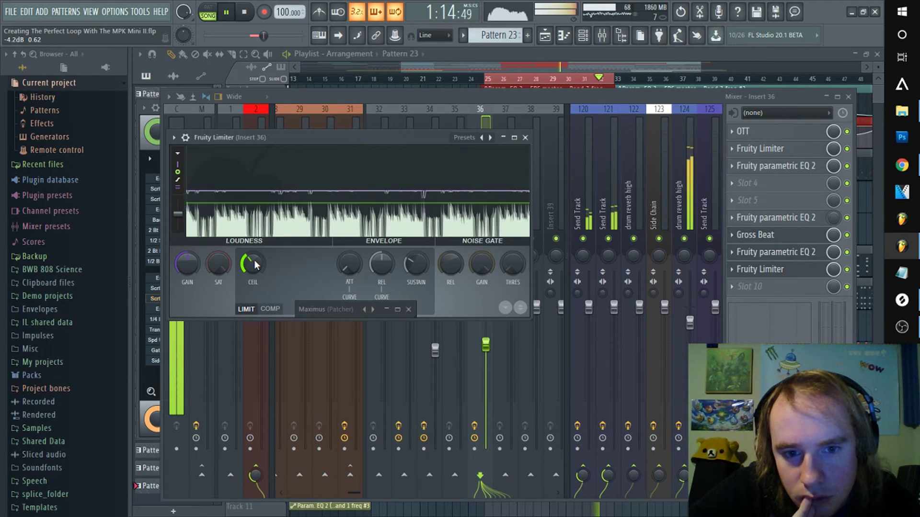
{"action": "left_click_drag", "start_coordinate": [254, 262], "coordinate": [254, 266]}
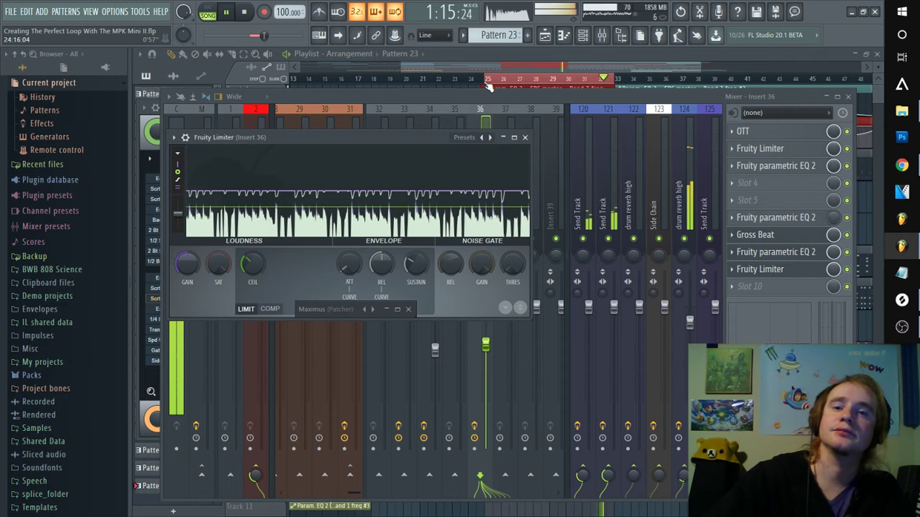
Clear the loop over the break and play the arrangement from bar 21 to check the break in context
{"action": "left_click_drag", "start_coordinate": [488, 85], "coordinate": [423, 88]}
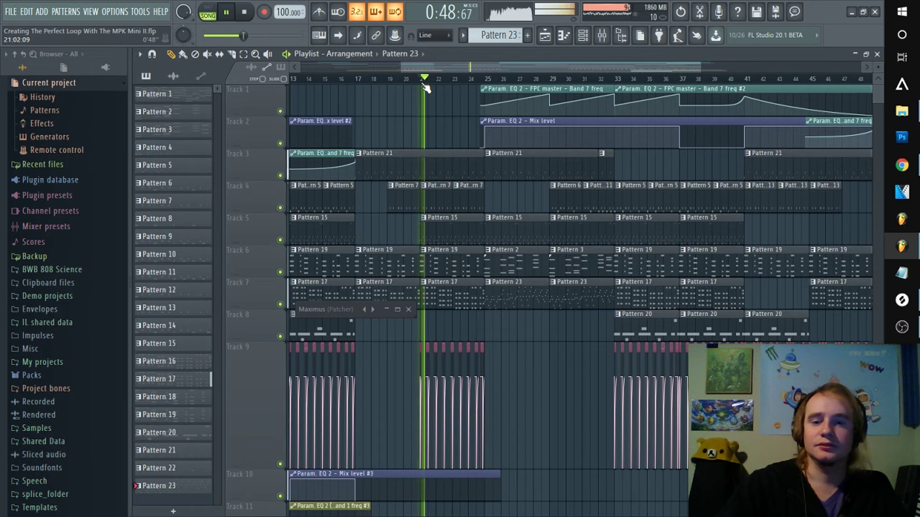
{"action": "key", "text": "space"}
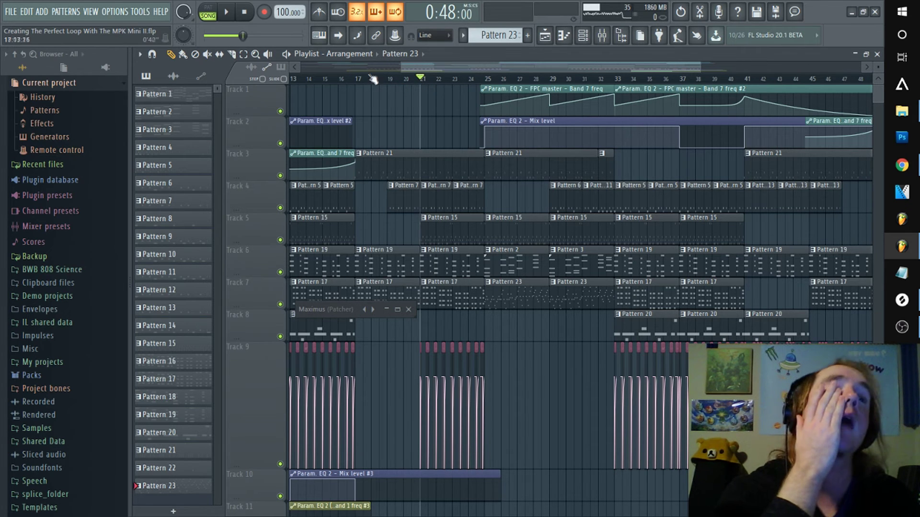
{"action": "scroll", "coordinate": [456, 83], "scroll_direction": "down", "scroll_amount": 3}
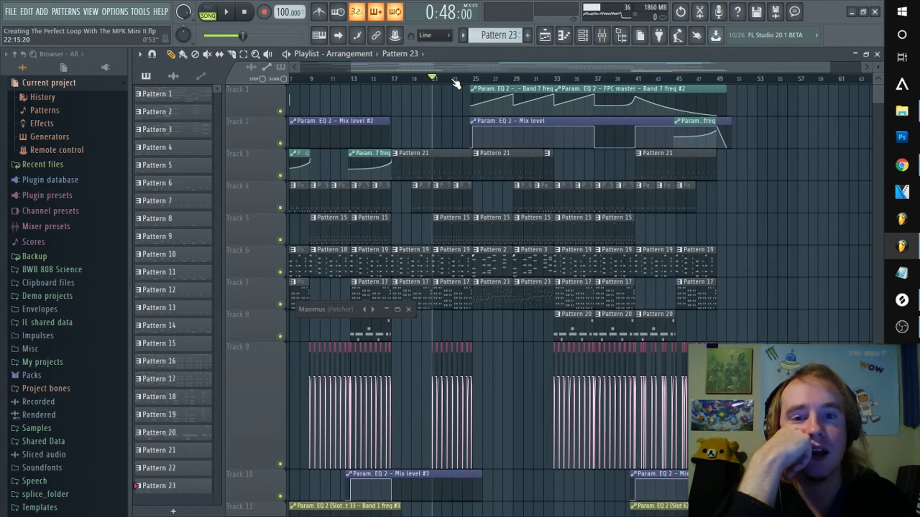
{"action": "left_click_drag", "start_coordinate": [466, 66], "coordinate": [283, 88]}
{"action": "scroll", "coordinate": [411, 179], "scroll_direction": "down", "scroll_amount": 1}
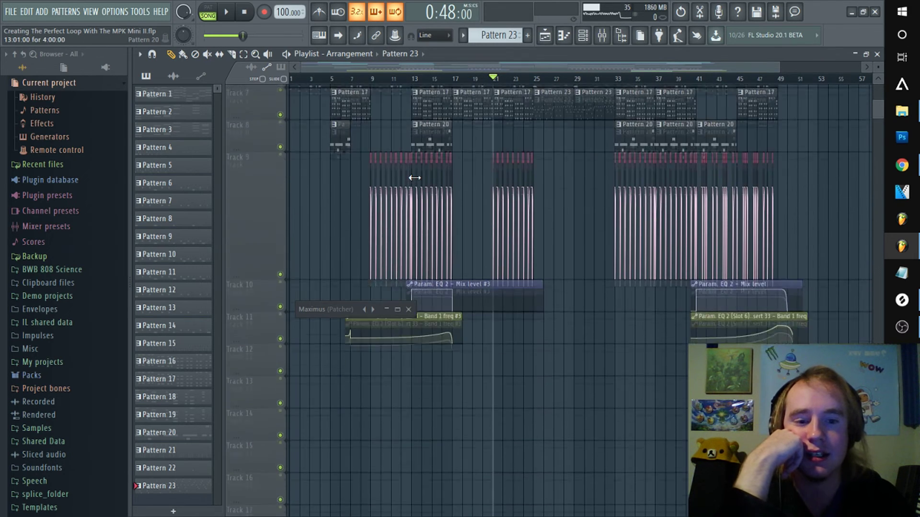
Play up to the reverse open hat clip ending at bar 17, then open its channel settings and show insert 58 in the mixer
{"action": "left_click", "coordinate": [372, 79]}
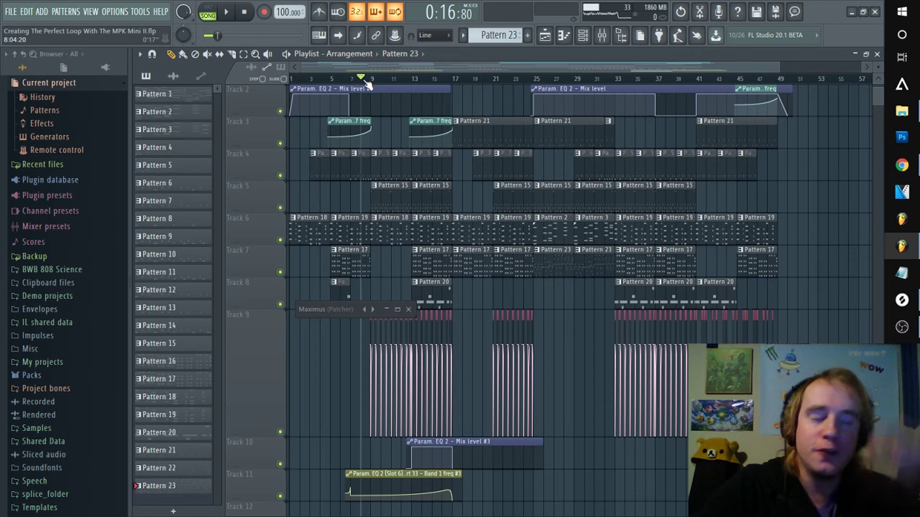
{"action": "left_click", "coordinate": [901, 300]}
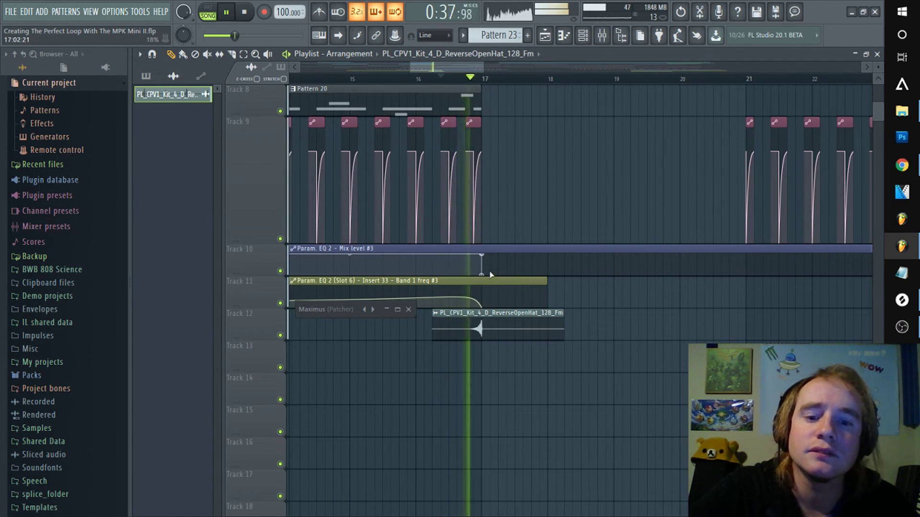
{"action": "key", "text": "space"}
{"action": "double_click", "coordinate": [490, 332]}
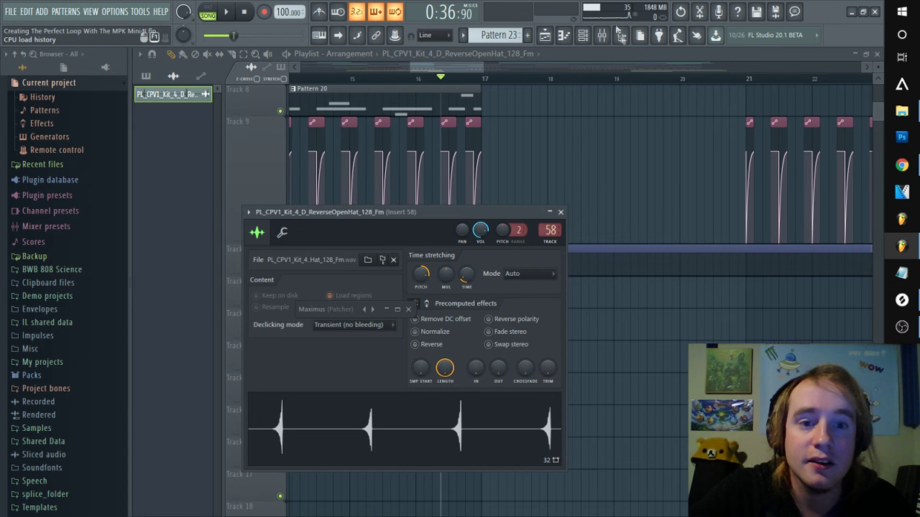
{"action": "left_click", "coordinate": [602, 35]}
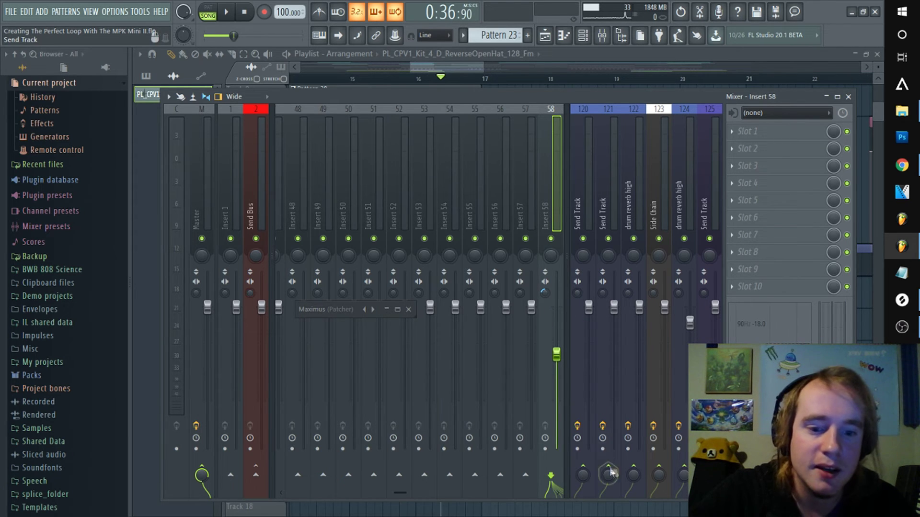
Lower insert 58's volume fader and set its send levels to Send Tracks 120 and 121 while replaying the transition
{"action": "key", "text": "space"}
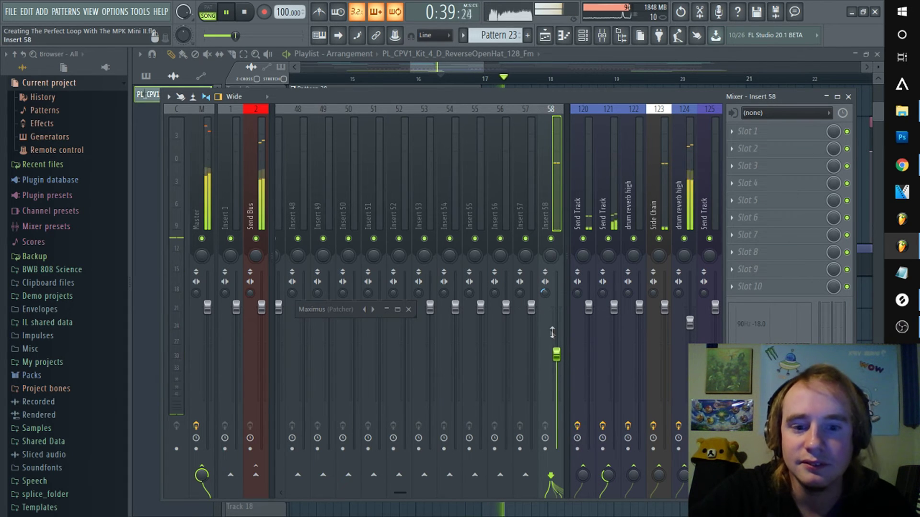
{"action": "key", "text": "space"}
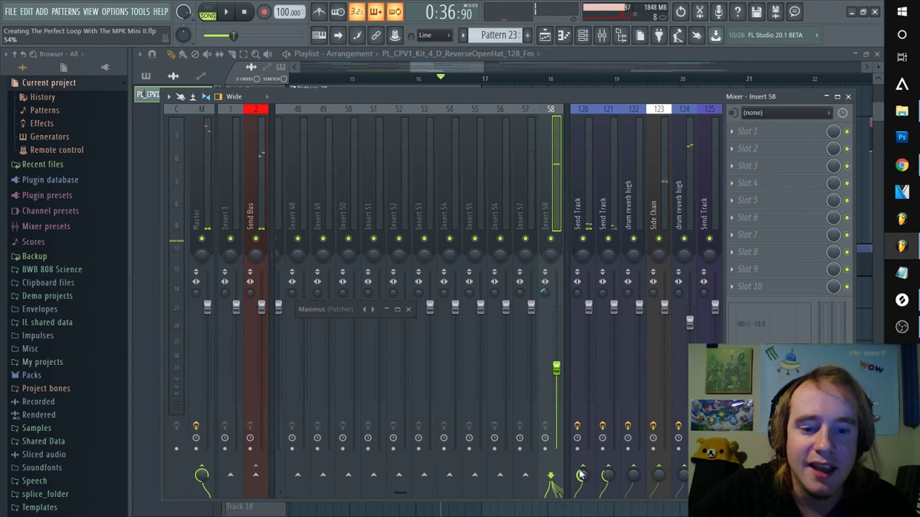
{"action": "key", "text": "space"}
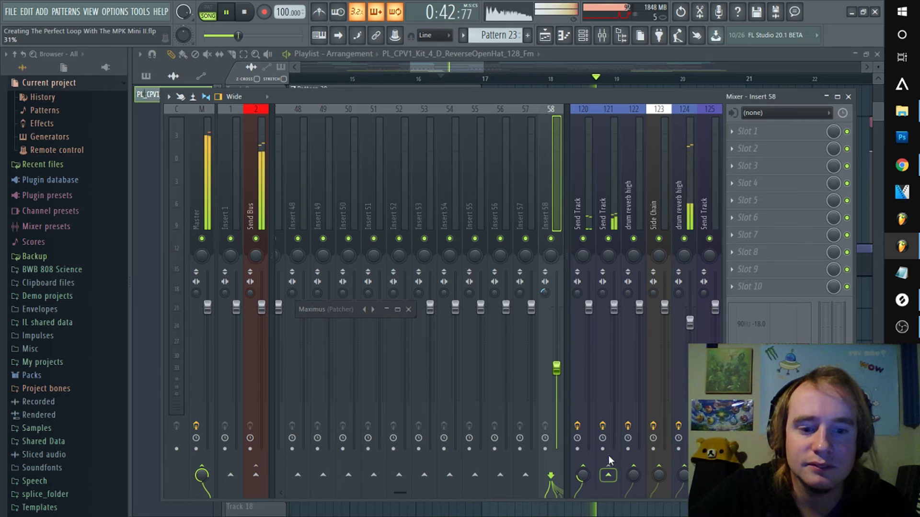
{"action": "key", "text": "space"}
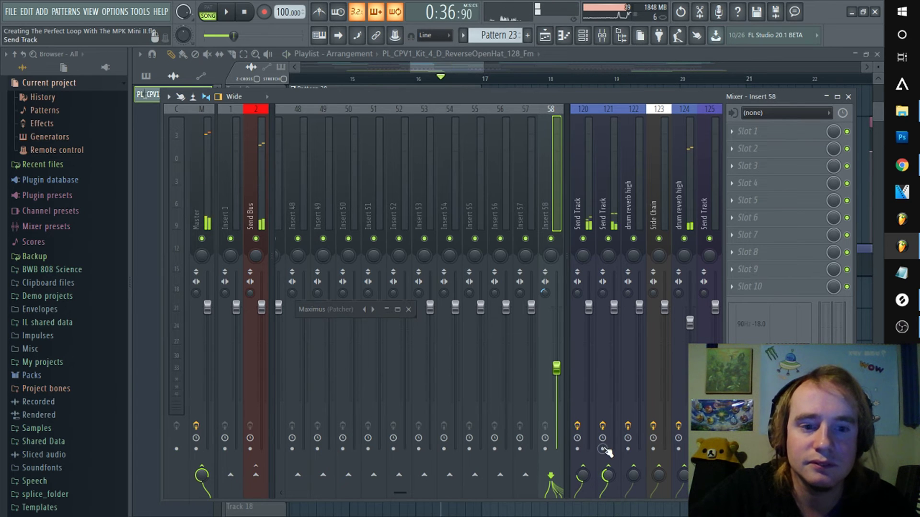
Lower insert 58's send level to the Master by ear, replaying the transition into bar 17
{"action": "key", "text": "space"}
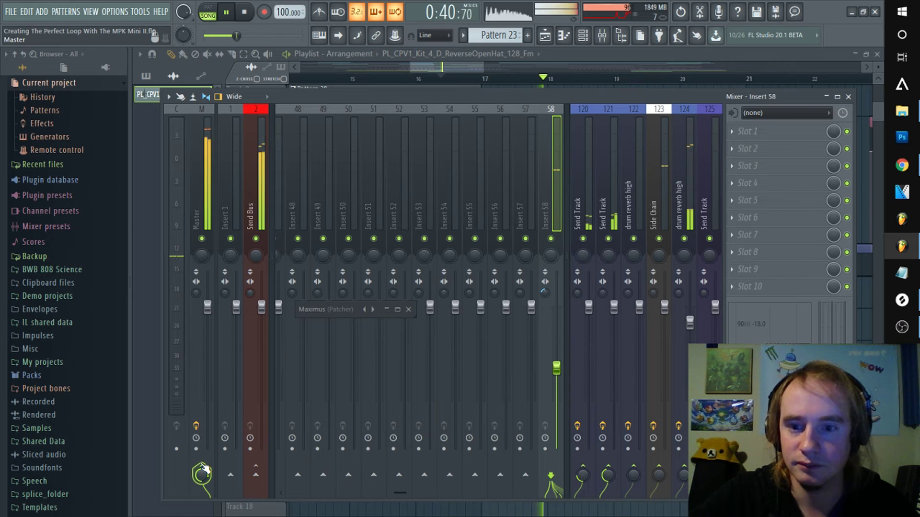
{"action": "key", "text": "space"}
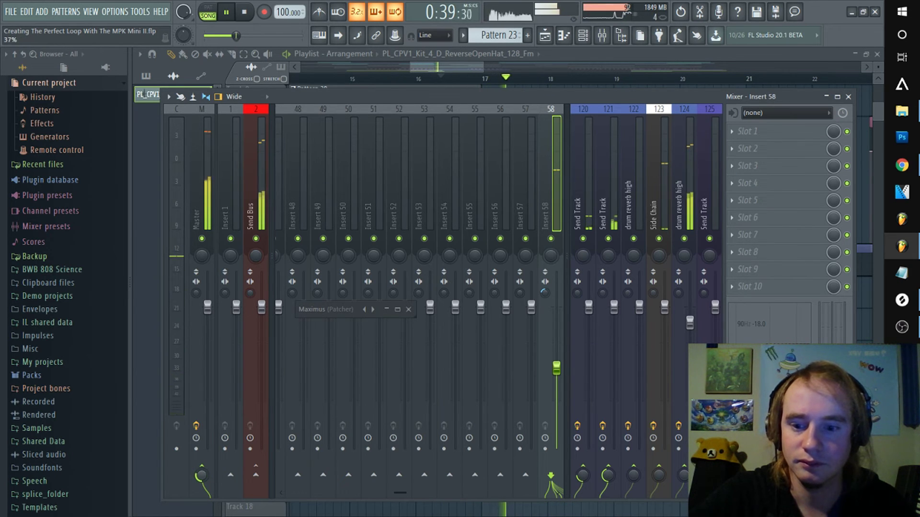
{"action": "key", "text": "space"}
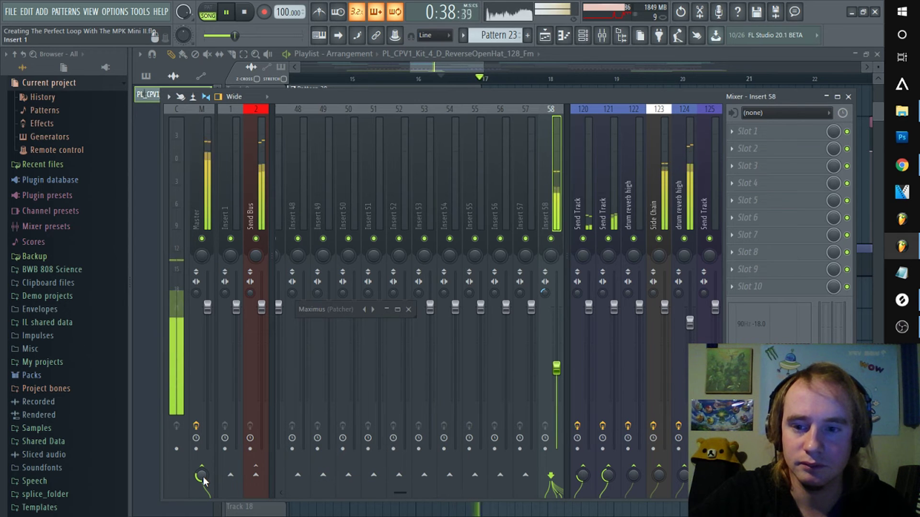
{"action": "key", "text": "space"}
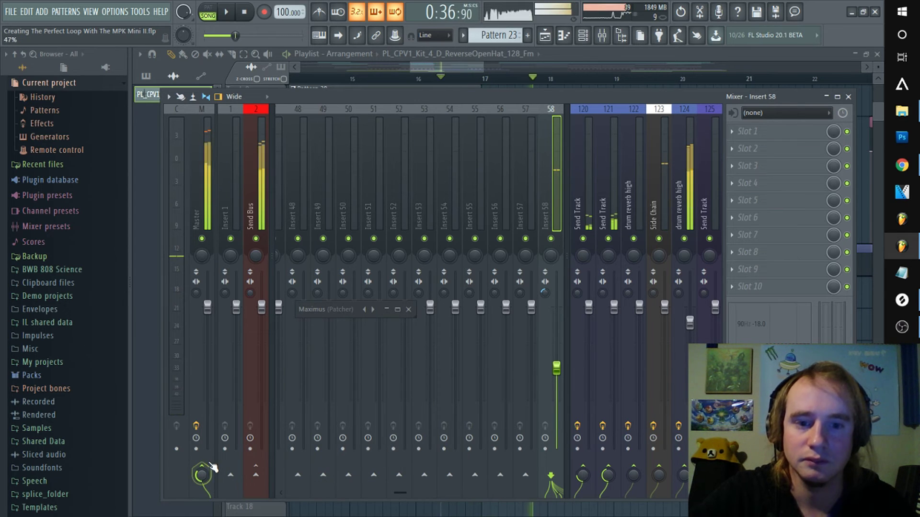
{"action": "key", "text": "space"}
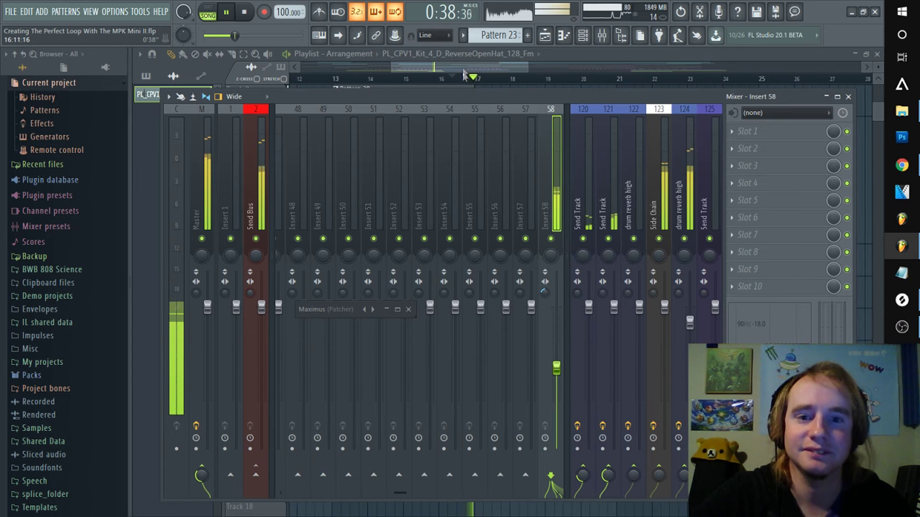
Add a reverse open hat clip on track 13 around bar 49 and play the arrangement's ending from bar 48
{"action": "key", "text": "F9"}
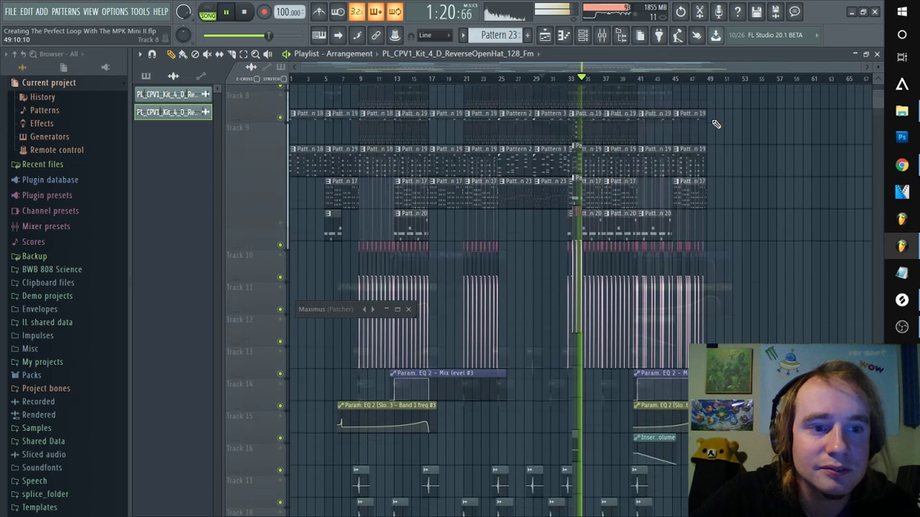
{"action": "scroll", "coordinate": [713, 123], "scroll_direction": "up", "scroll_amount": 2}
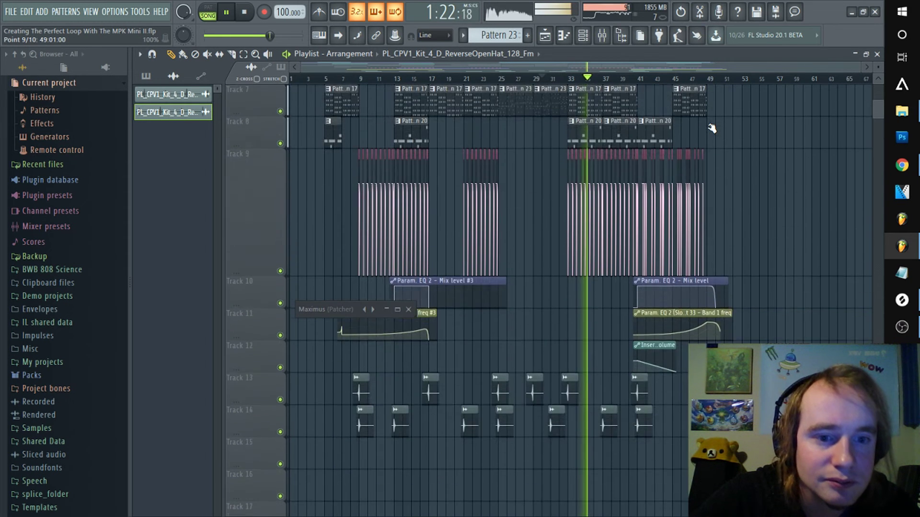
{"action": "scroll", "coordinate": [713, 128], "scroll_direction": "down", "scroll_amount": 4}
{"action": "left_click", "coordinate": [701, 79]}
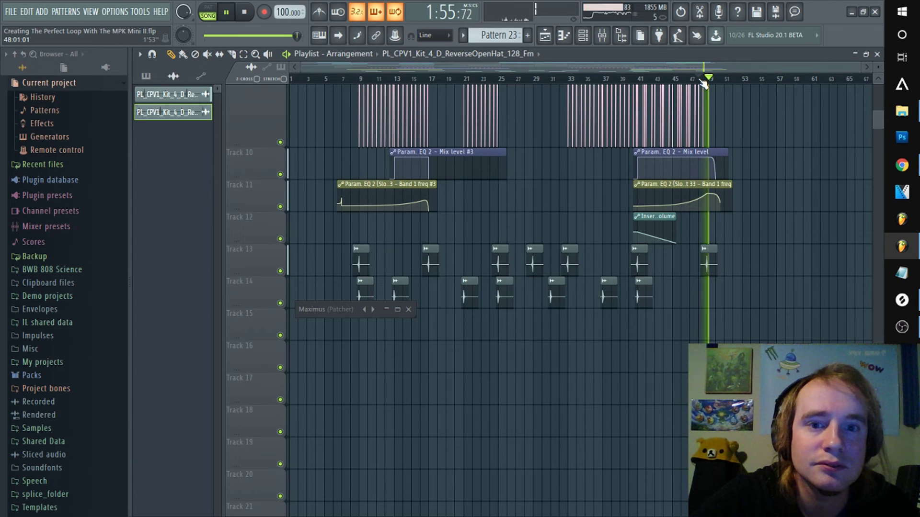
{"action": "scroll", "coordinate": [715, 119], "scroll_direction": "up", "scroll_amount": 4}
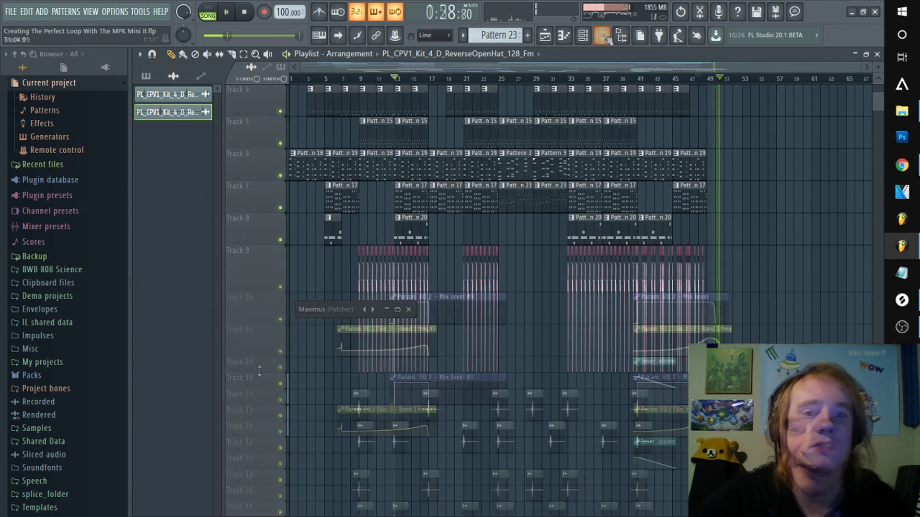
{"action": "left_click", "coordinate": [603, 36]}
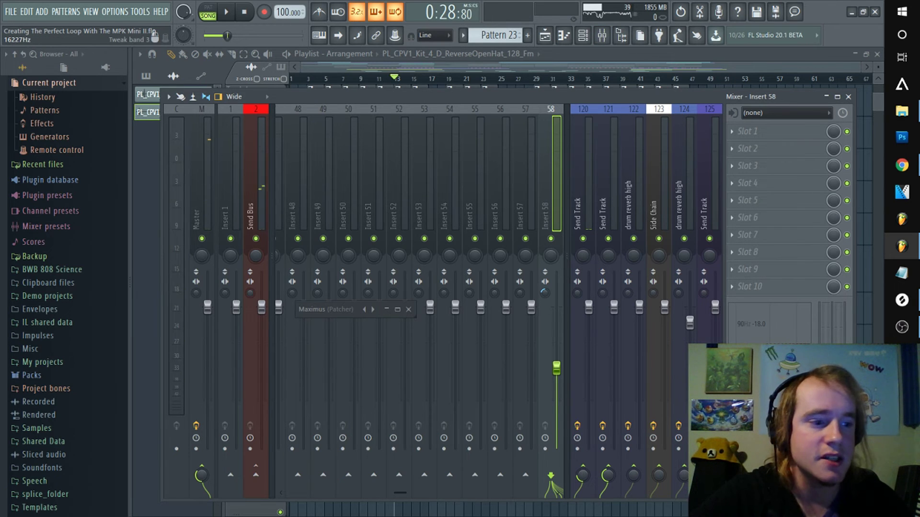
{"action": "key", "text": "alt+Tab"}
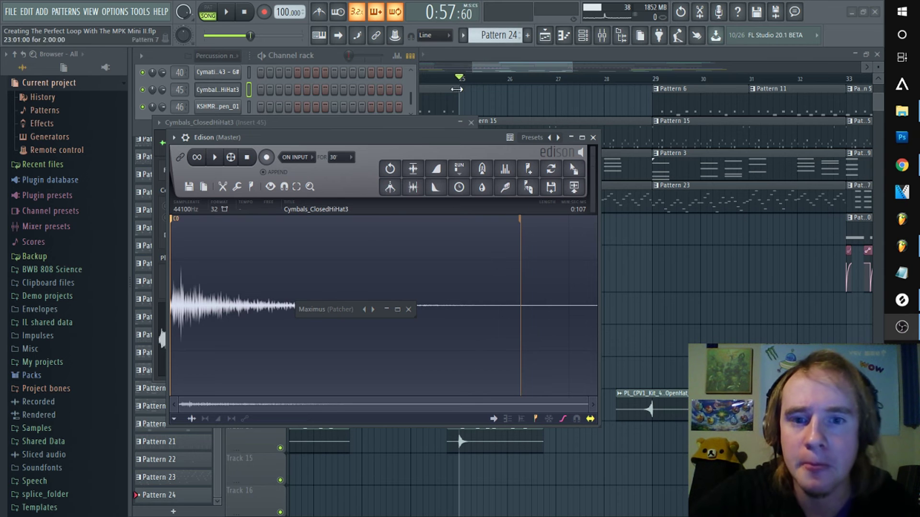
Set the song position to bar 25 and open the piano roll of Cymbals_ClosedHiHat3 in Pattern 24
{"action": "left_click", "coordinate": [457, 89]}
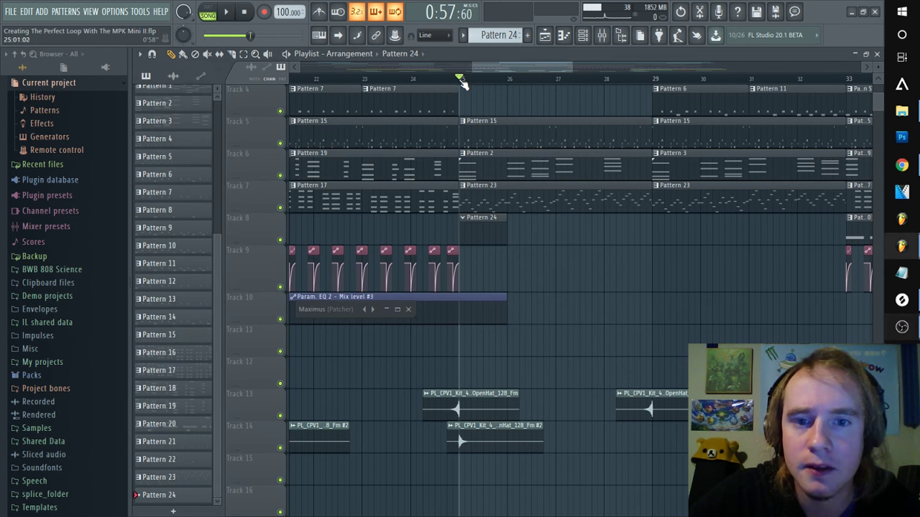
{"action": "left_click", "coordinate": [585, 38]}
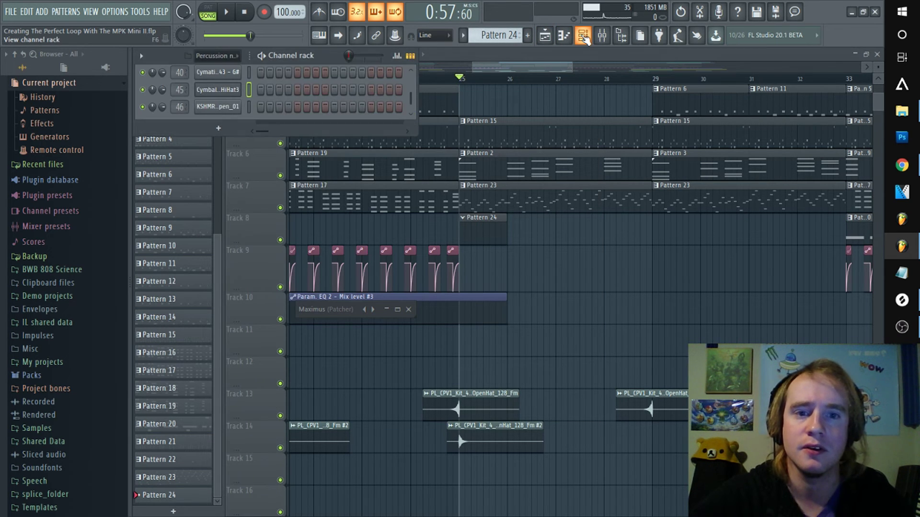
{"action": "left_click", "coordinate": [230, 91]}
{"action": "left_click", "coordinate": [230, 91]}
{"action": "key", "text": "F7"}
{"action": "scroll", "coordinate": [259, 349], "scroll_direction": "down", "scroll_amount": 3}
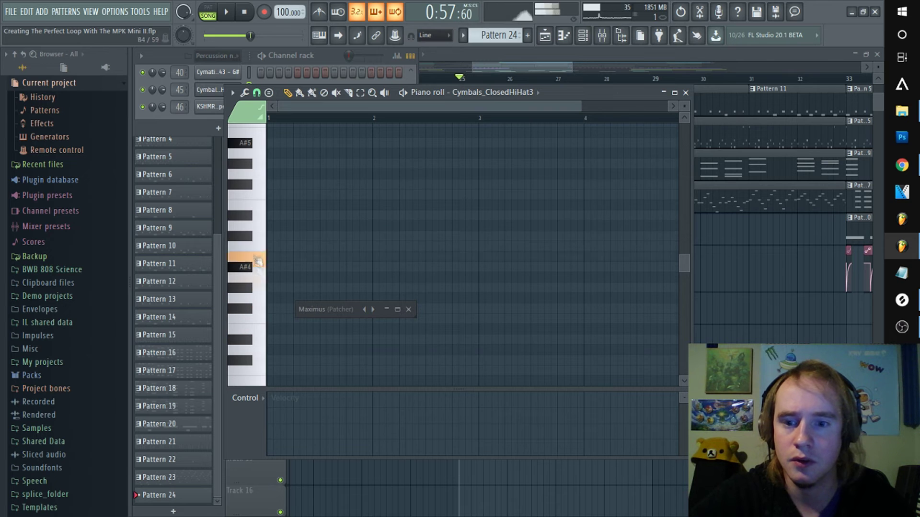
Place short C5 closed hi-hat notes in the first bar of Pattern 24, auditioning their timing
{"action": "left_click", "coordinate": [274, 247]}
{"action": "key", "text": "space"}
{"action": "mouse_move", "coordinate": [291, 247]}
{"action": "left_mouse_down"}
{"action": "mouse_move", "coordinate": [274, 247]}
{"action": "mouse_move", "coordinate": [359, 247]}
{"action": "mouse_move", "coordinate": [329, 246]}
{"action": "left_mouse_up"}
{"action": "key", "text": "space"}
{"action": "left_click", "coordinate": [313, 246]}
{"action": "scroll", "coordinate": [290, 120], "scroll_direction": "up", "scroll_amount": 3}
{"action": "scroll", "coordinate": [335, 246], "scroll_direction": "down", "scroll_amount": 2}
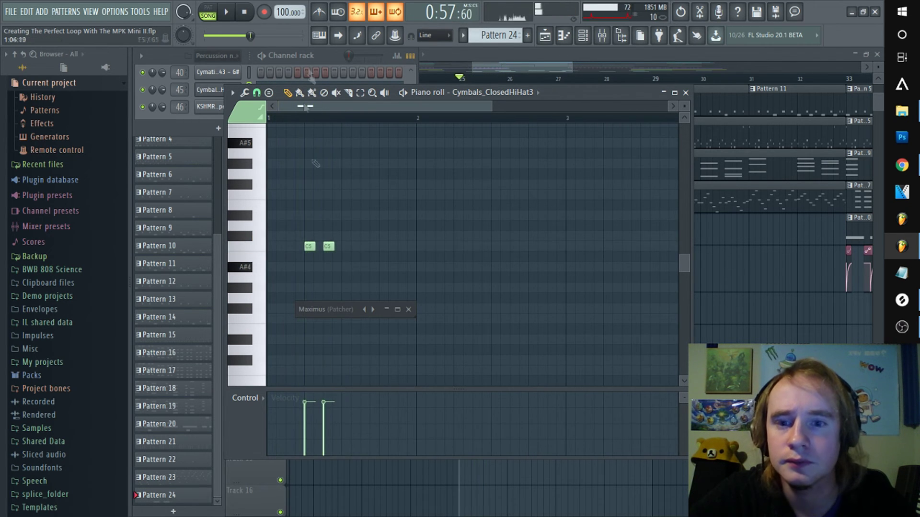
{"action": "scroll", "coordinate": [368, 246], "scroll_direction": "up", "scroll_amount": 3}
{"action": "left_click_drag", "start_coordinate": [363, 247], "coordinate": [340, 256]}
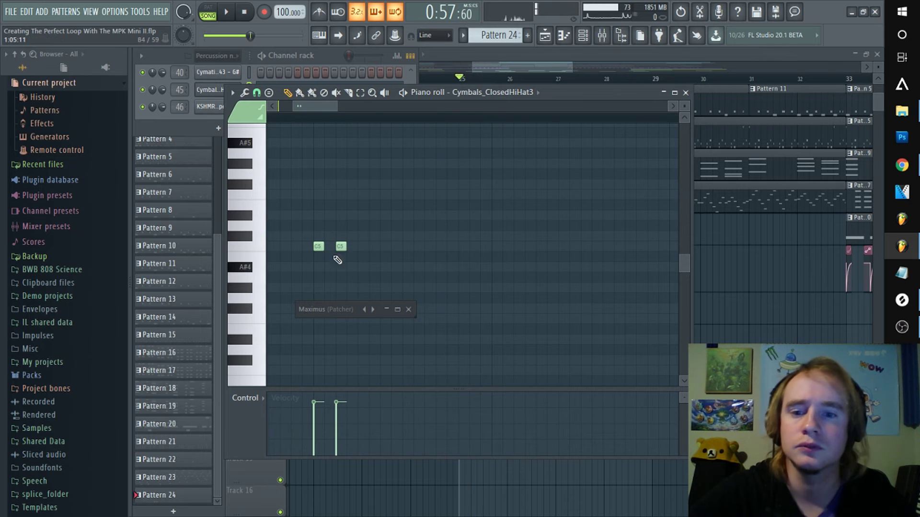
{"action": "left_click", "coordinate": [384, 246]}
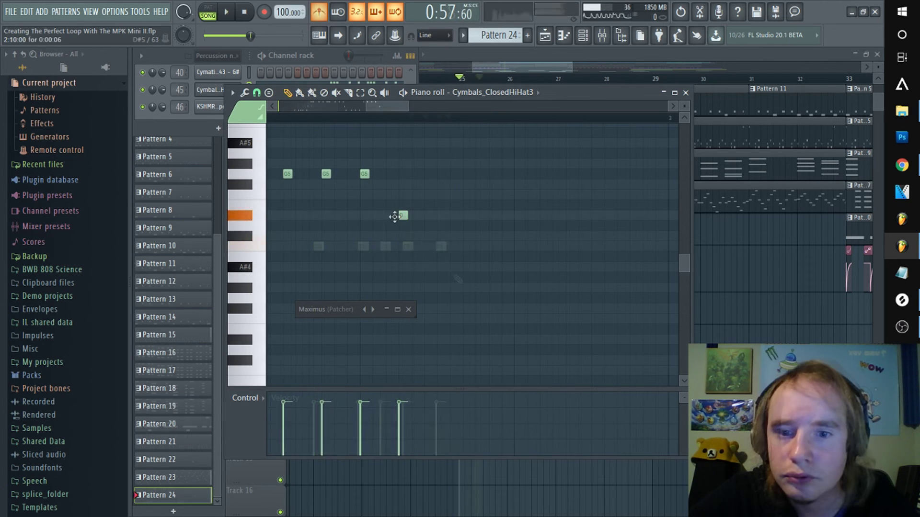
Rework the end of bar 2, replacing the crowded hi-hat notes with a single G5 and D#5, and audition Pattern 24
{"action": "left_click", "coordinate": [580, 215]}
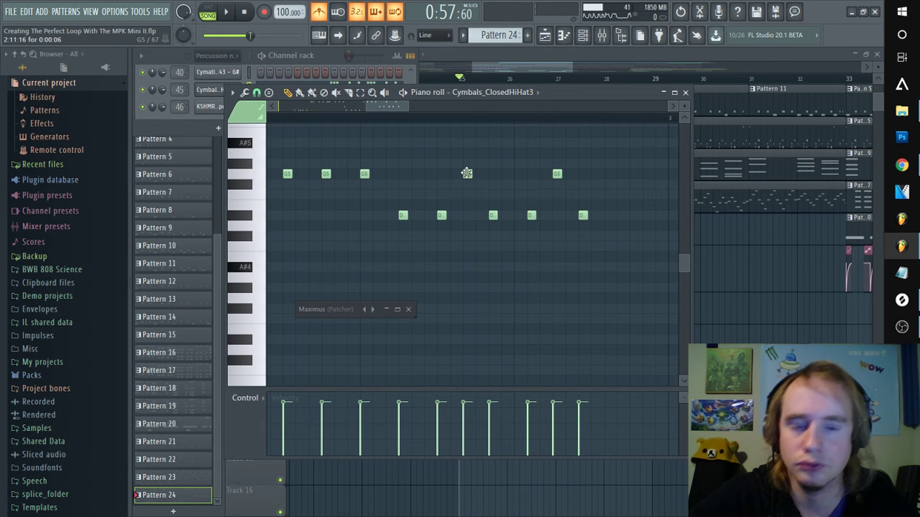
{"action": "right_click", "coordinate": [493, 215]}
{"action": "right_click", "coordinate": [531, 216]}
{"action": "right_click", "coordinate": [557, 175]}
{"action": "right_click", "coordinate": [583, 216]}
{"action": "key", "text": "space"}
{"action": "left_click", "coordinate": [404, 93]}
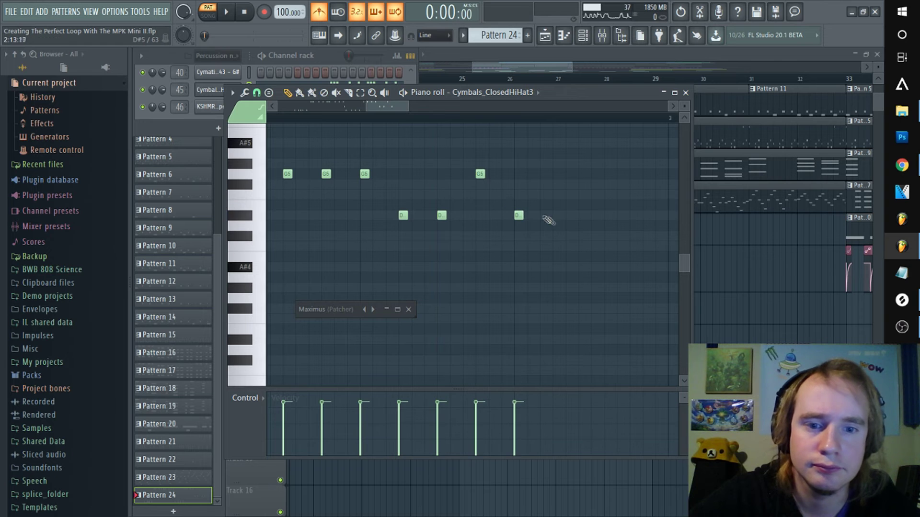
{"action": "key", "text": "space"}
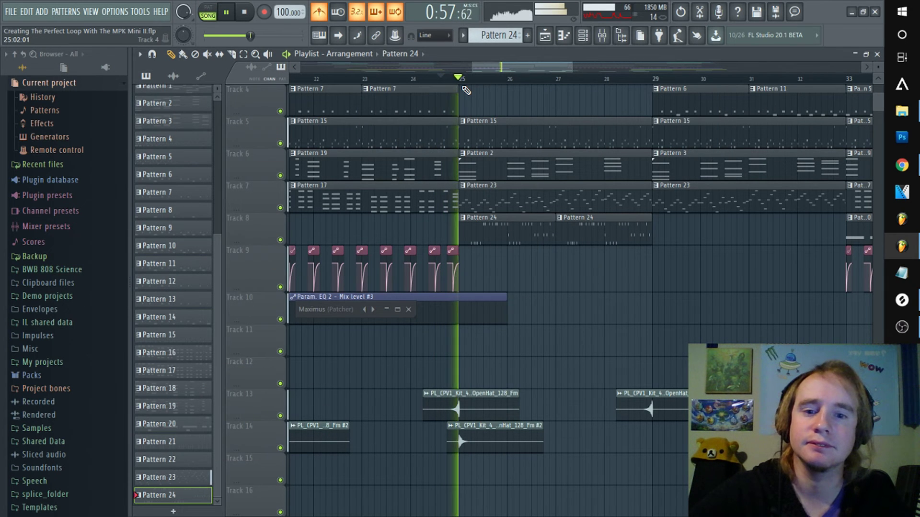
Play the break from bar 25 and reroute hi-hat insert 45 from the Master to the drum reverb high track 124
{"action": "key", "text": "space"}
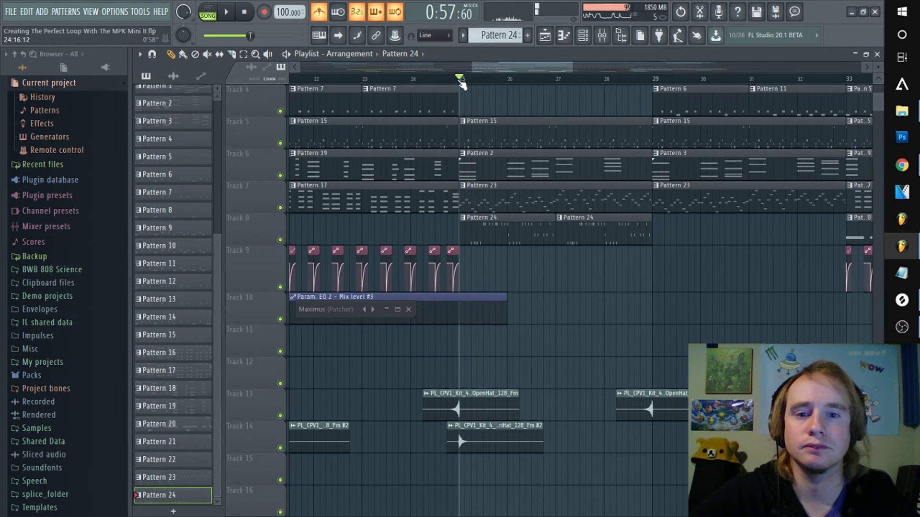
{"action": "key", "text": "space"}
{"action": "left_click", "coordinate": [602, 35]}
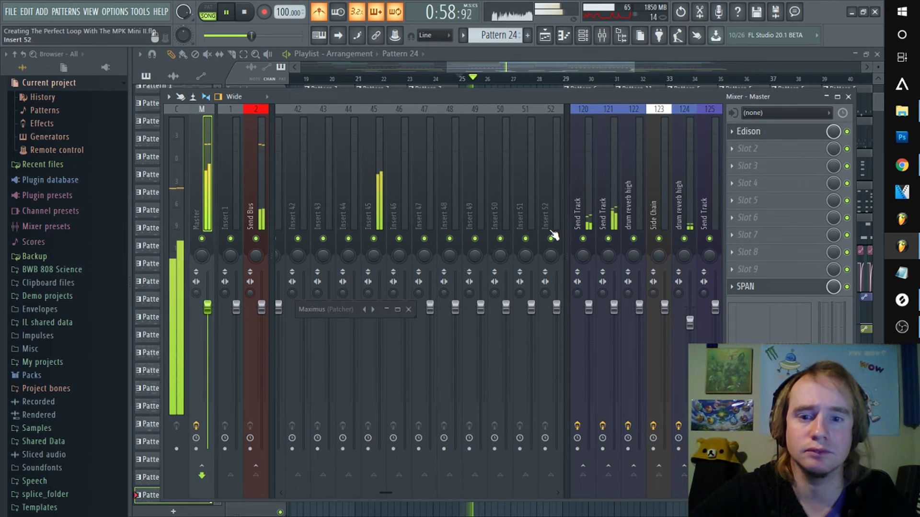
{"action": "left_click", "coordinate": [372, 174]}
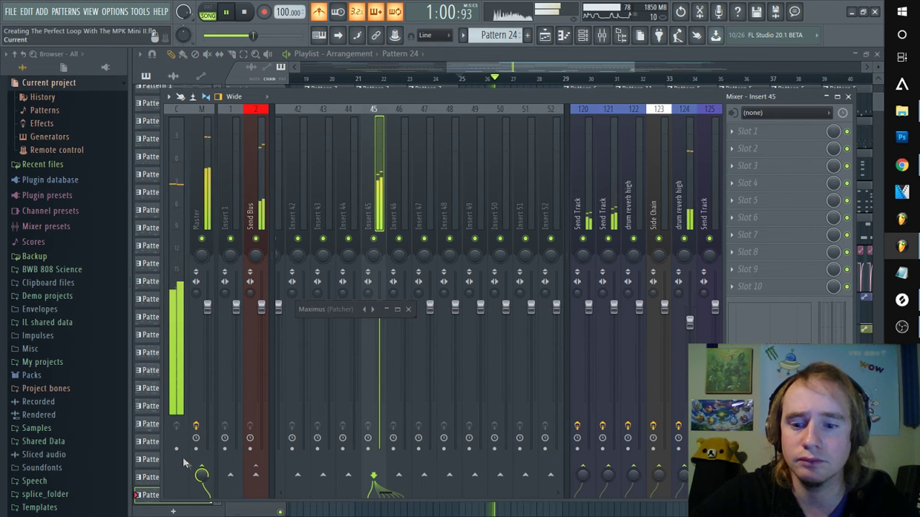
{"action": "left_click", "coordinate": [256, 475]}
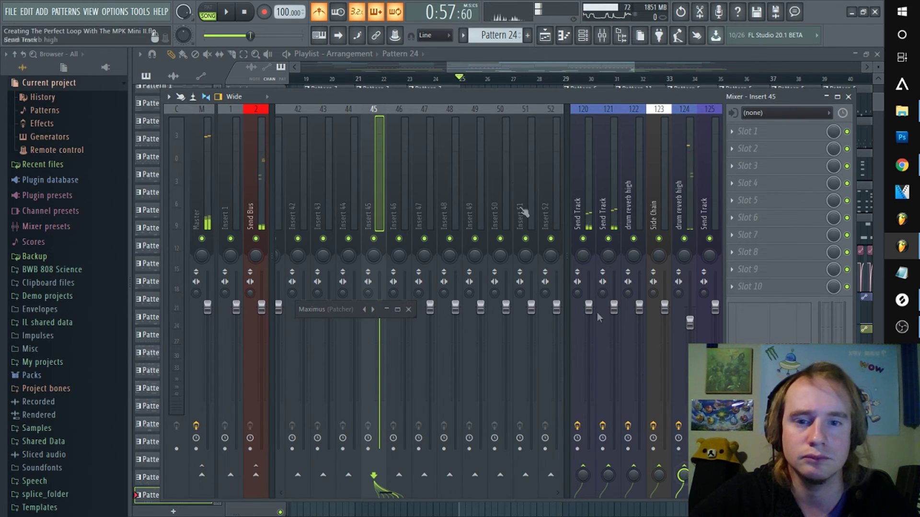
Add two more Pattern 24 clips on track 8 from bar 29 to 33 and reopen the mixer at insert 45
{"action": "key", "text": "space"}
{"action": "left_click", "coordinate": [478, 53]}
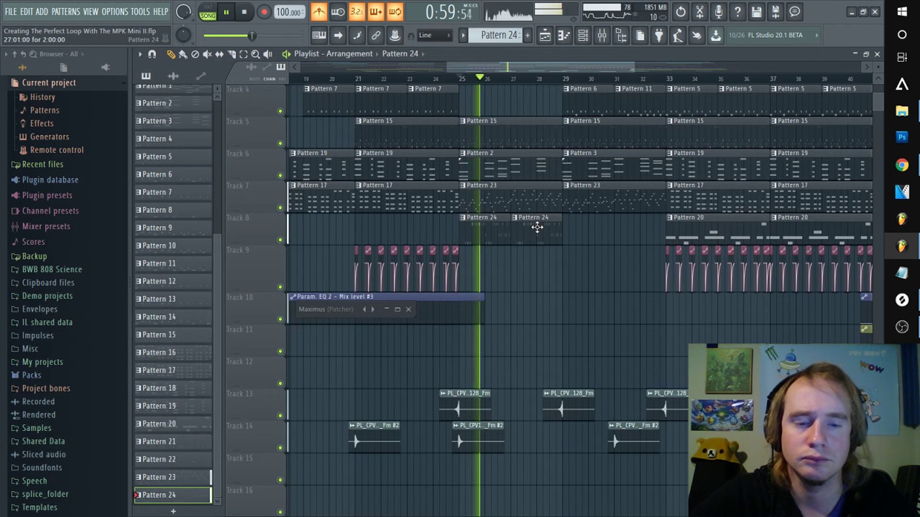
{"action": "left_click", "coordinate": [586, 234]}
{"action": "left_click", "coordinate": [622, 233]}
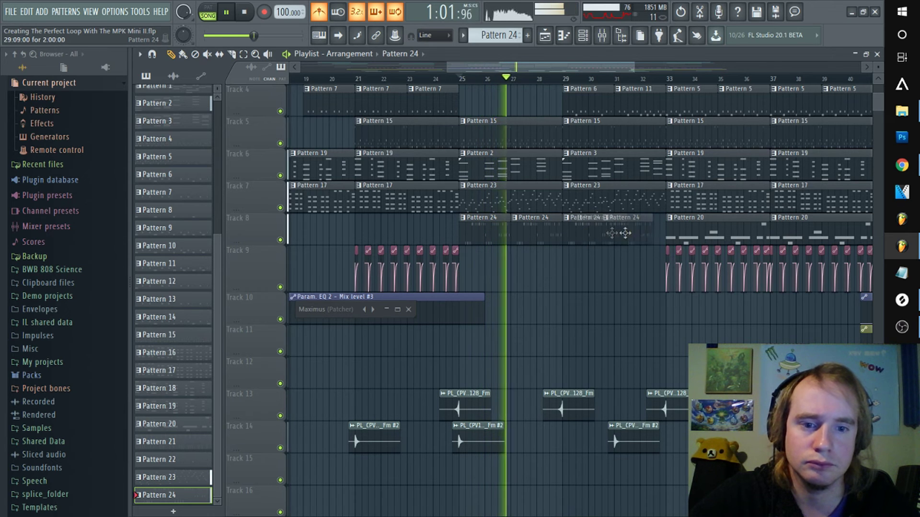
{"action": "left_click", "coordinate": [602, 37]}
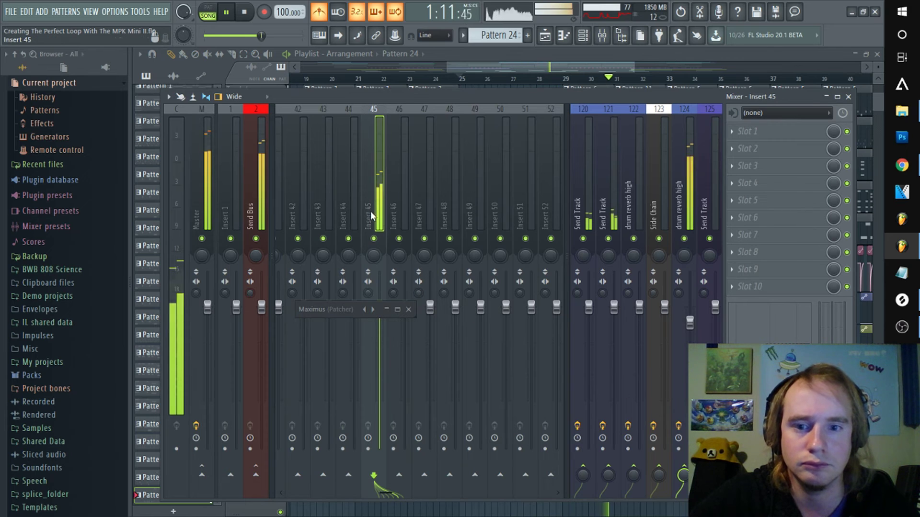
Insert Fruity Parametric EQ 2 in slot 1 of insert 45, load the "20Hz + 18kHz cut" preset and raise its high-pass cutoff into the mids
{"action": "key", "text": "space"}
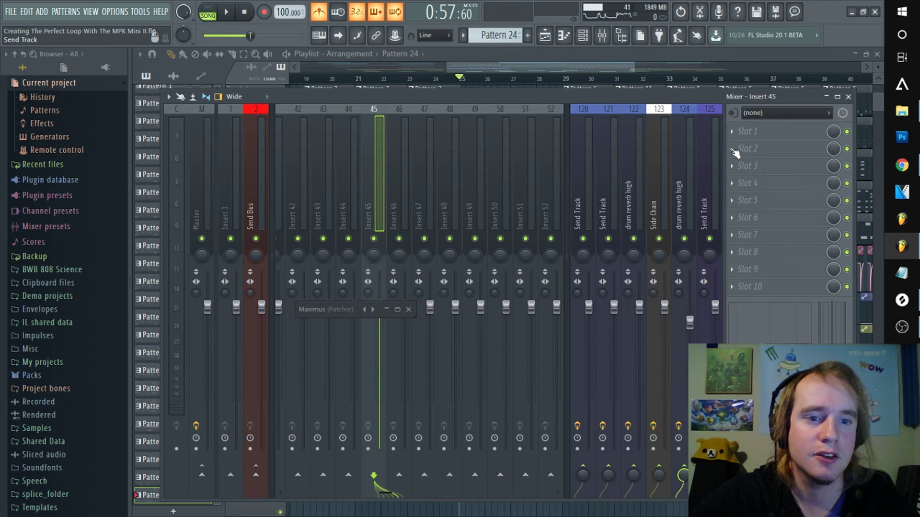
{"action": "left_click", "coordinate": [731, 131]}
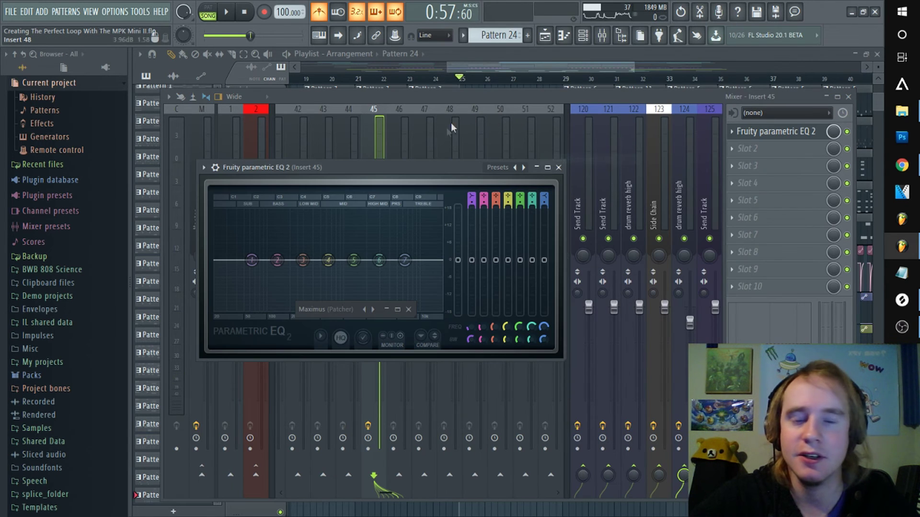
{"action": "left_click", "coordinate": [523, 169]}
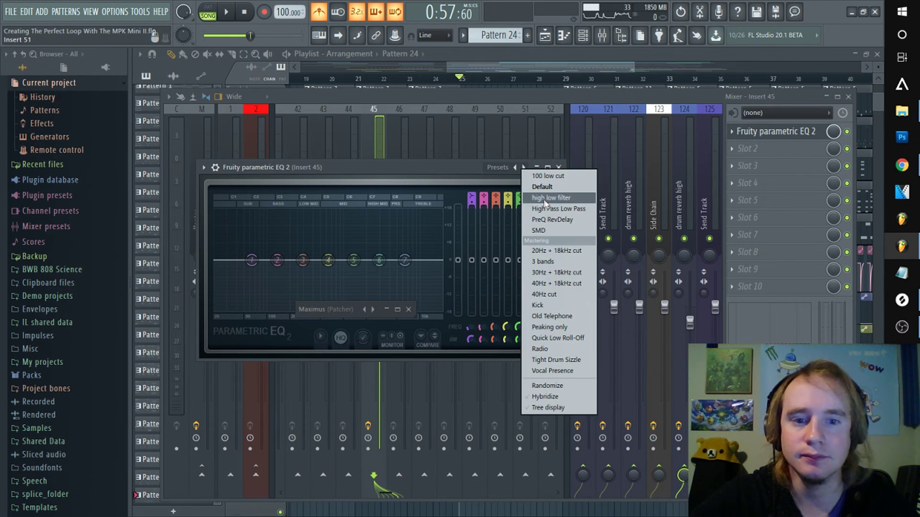
{"action": "left_click", "coordinate": [556, 254]}
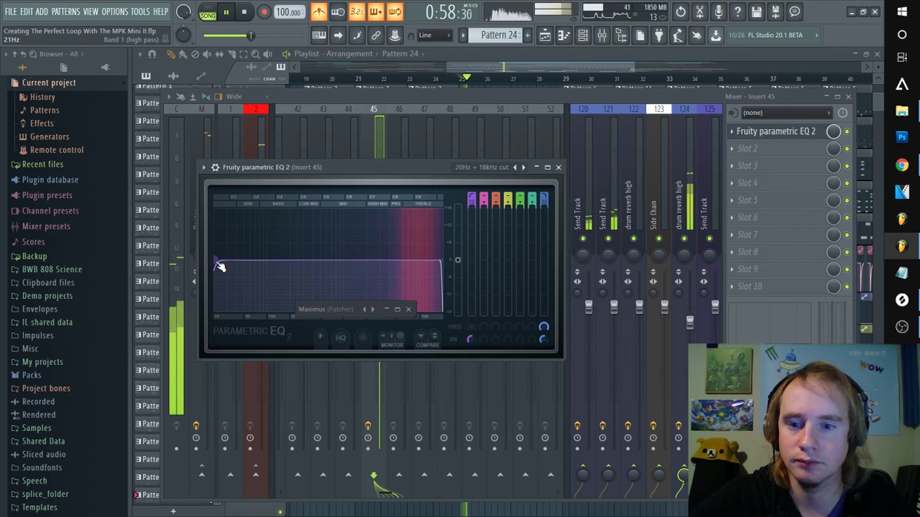
{"action": "left_click_drag", "start_coordinate": [216, 263], "coordinate": [346, 261]}
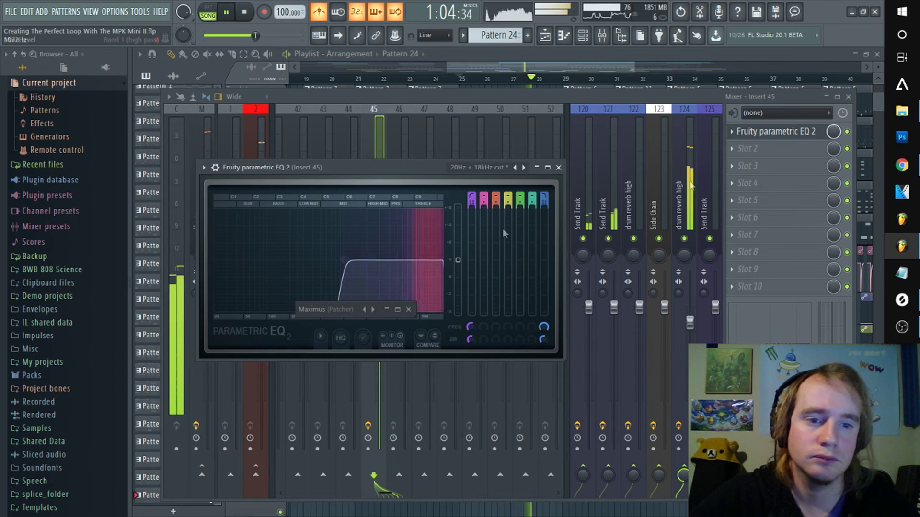
Add Fruity PanOMatic in slot 2 of insert 45 and set its LFO to modulate panning with an amount of 65%
{"action": "left_click", "coordinate": [740, 149]}
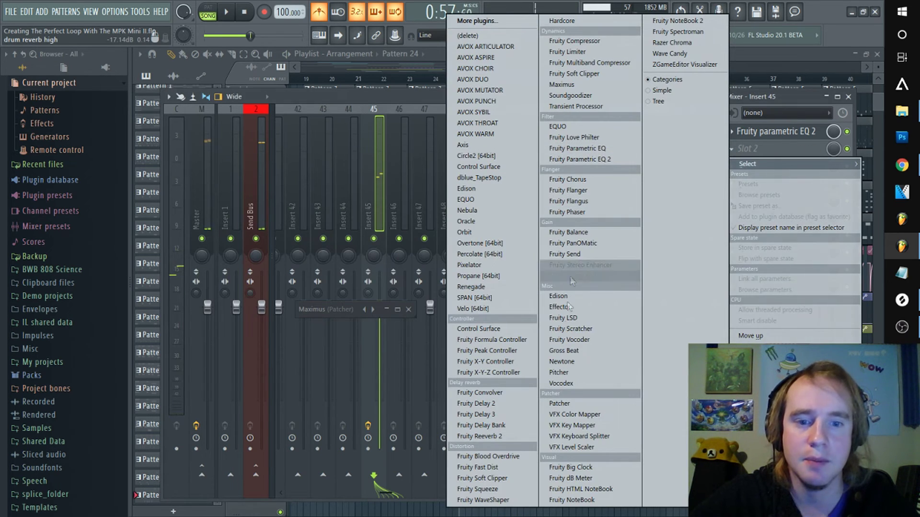
{"action": "left_click", "coordinate": [570, 243]}
{"action": "left_click", "coordinate": [382, 182]}
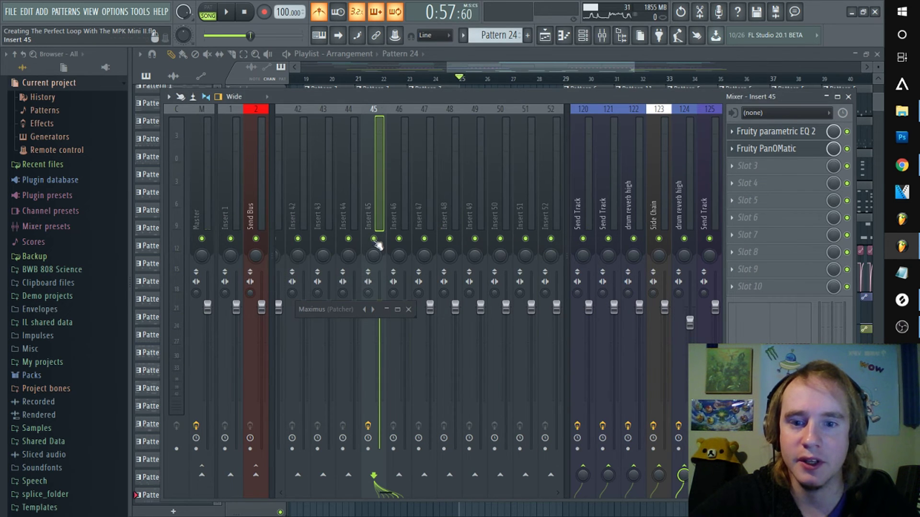
{"action": "left_click", "coordinate": [789, 149]}
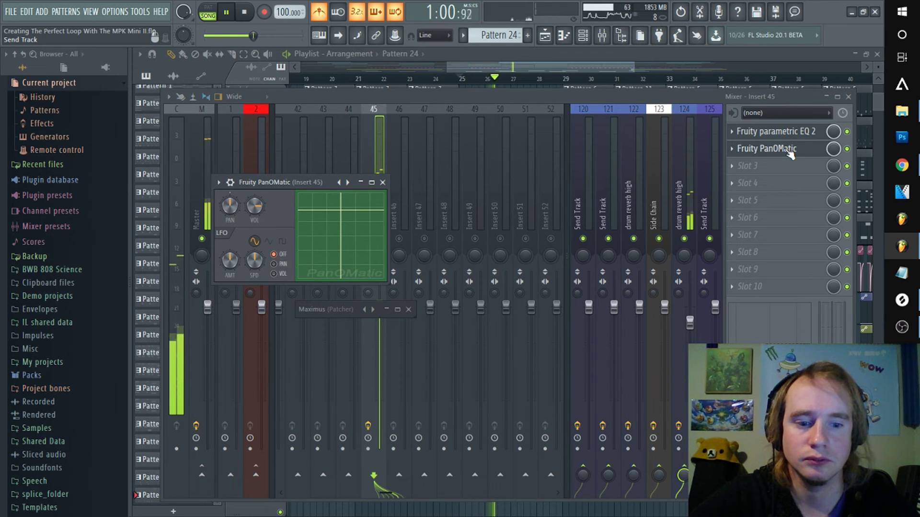
{"action": "left_click", "coordinate": [788, 151]}
{"action": "left_click", "coordinate": [788, 150]}
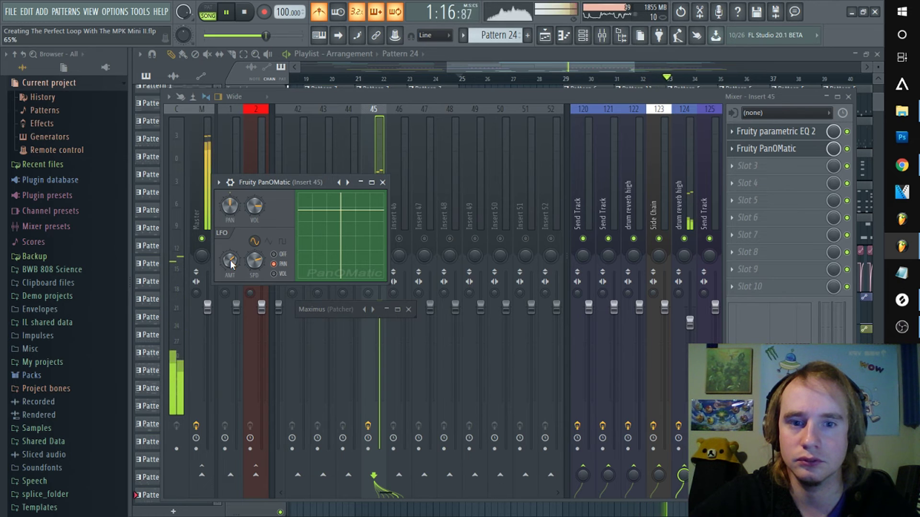
{"action": "key", "text": "space"}
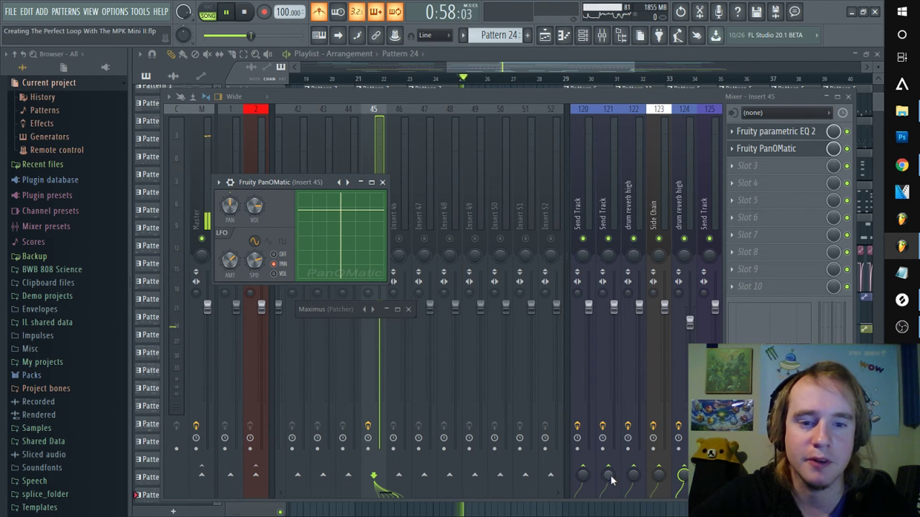
Send insert 45 to send track 121 at about 28%, listening to the soloed hi-hats
{"action": "left_click_drag", "start_coordinate": [611, 479], "coordinate": [610, 462]}
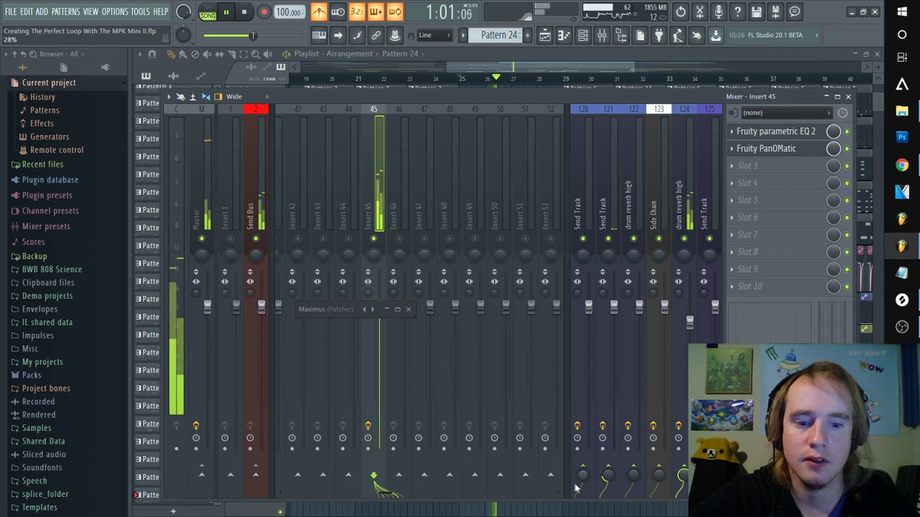
{"action": "left_click_drag", "start_coordinate": [609, 477], "coordinate": [609, 478]}
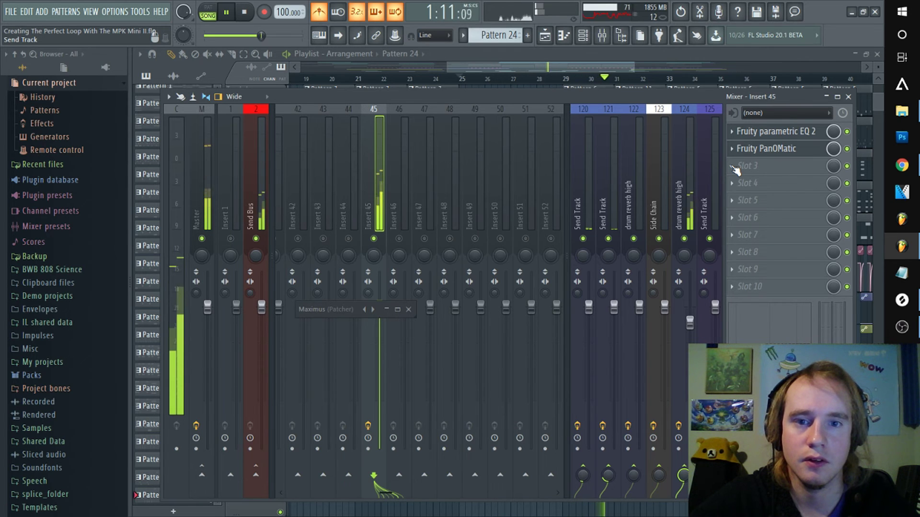
{"action": "key", "text": "space"}
Add Fruity Chorus in slot 3 of insert 45 and try its Poly Chorus preset during playback
{"action": "left_click", "coordinate": [731, 149]}
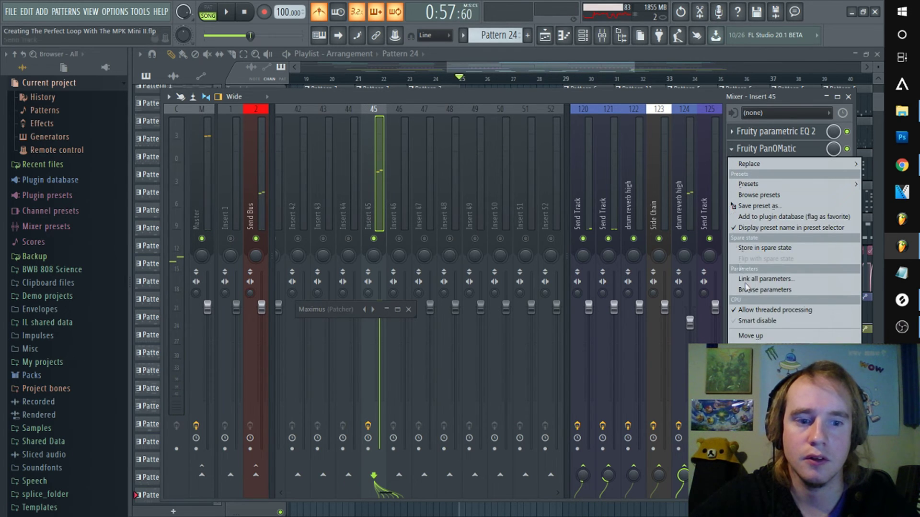
{"action": "mouse_move", "coordinate": [749, 164]}
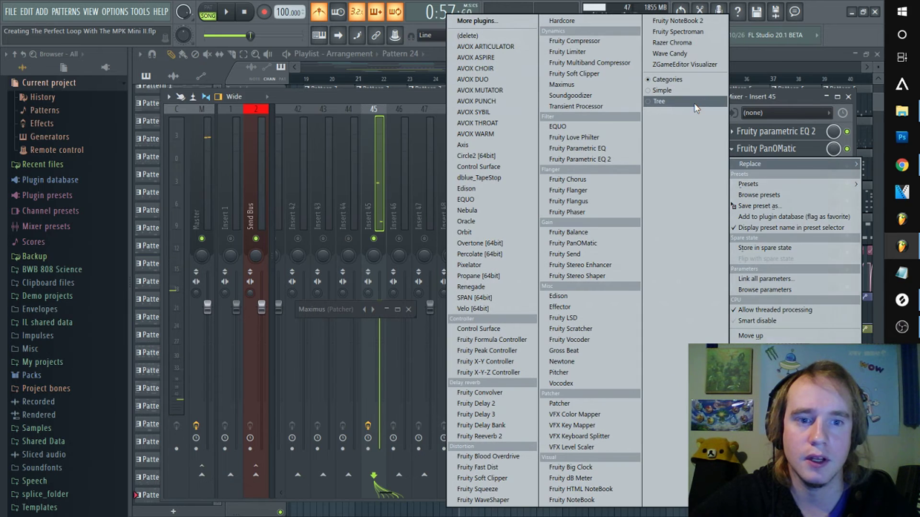
{"action": "left_click", "coordinate": [342, 99]}
{"action": "left_click", "coordinate": [729, 166]}
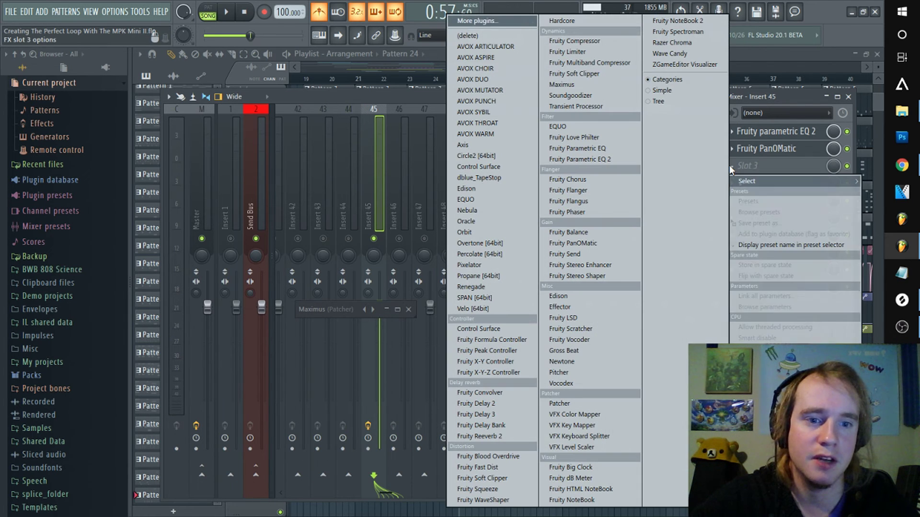
{"action": "left_click", "coordinate": [594, 178]}
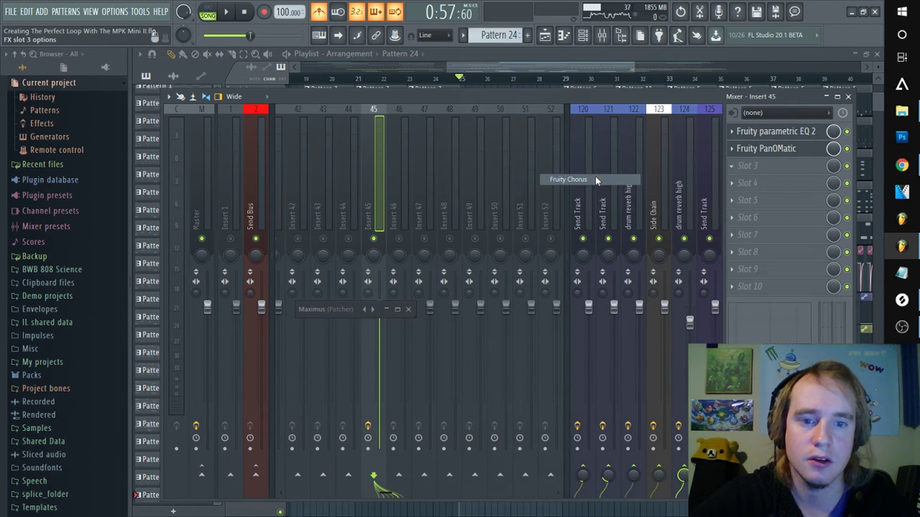
{"action": "key", "text": "space"}
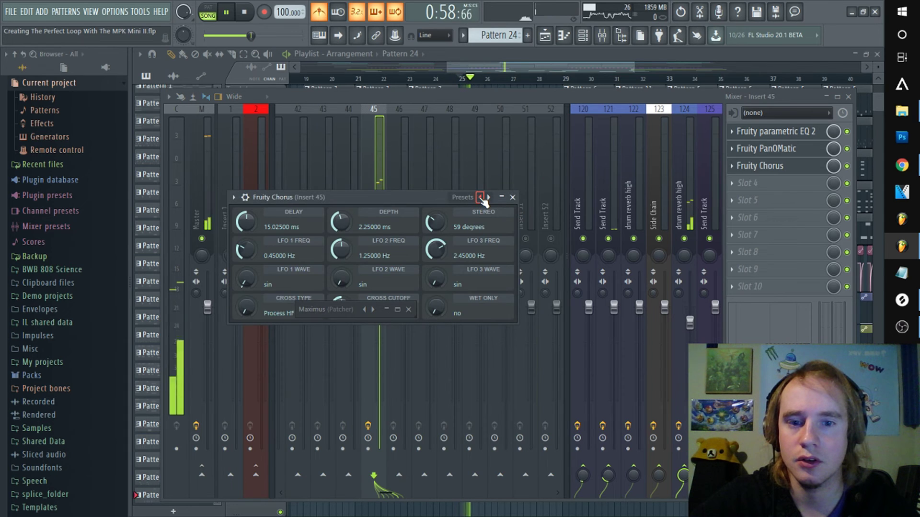
{"action": "left_click", "coordinate": [479, 198]}
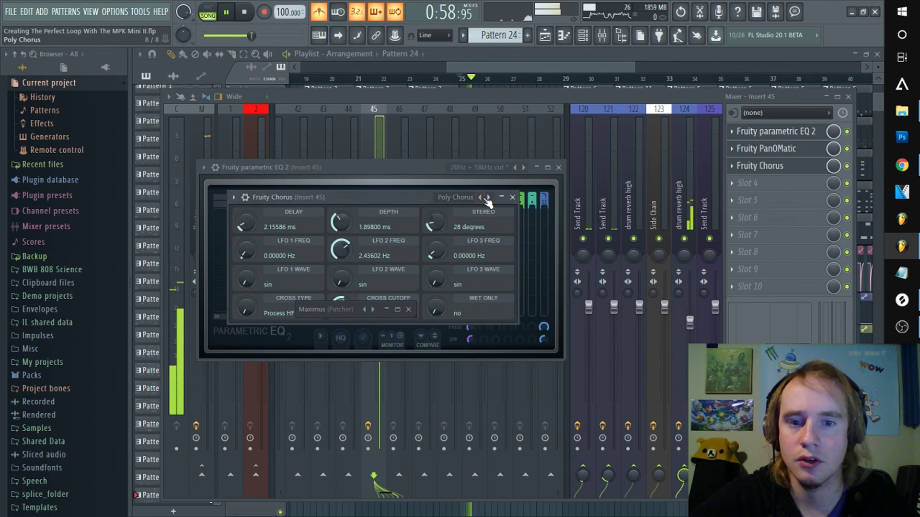
Return insert 45's Parametric EQ 2 to the "20Hz + 18kHz cut" preset and raise the high-pass cutoff into the mids again
{"action": "left_click", "coordinate": [524, 168]}
{"action": "left_click", "coordinate": [515, 167]}
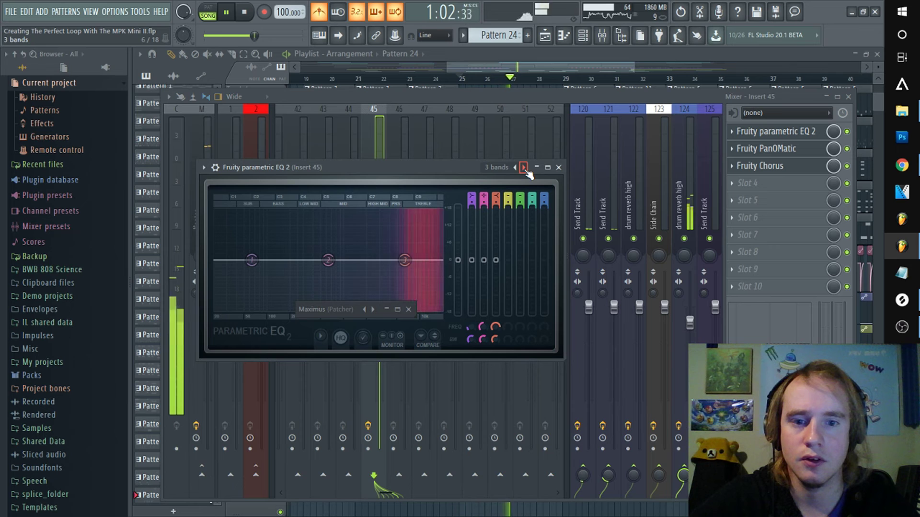
{"action": "left_click", "coordinate": [515, 168]}
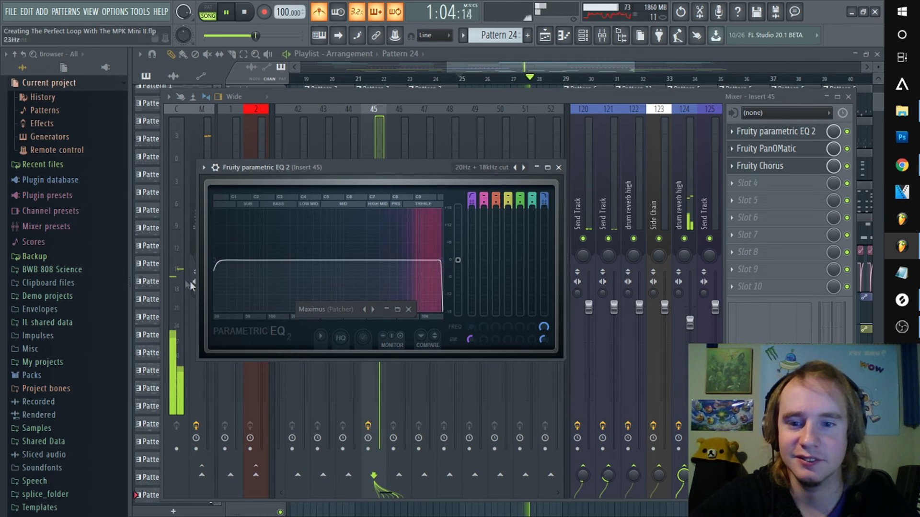
{"action": "left_click_drag", "start_coordinate": [214, 264], "coordinate": [353, 261]}
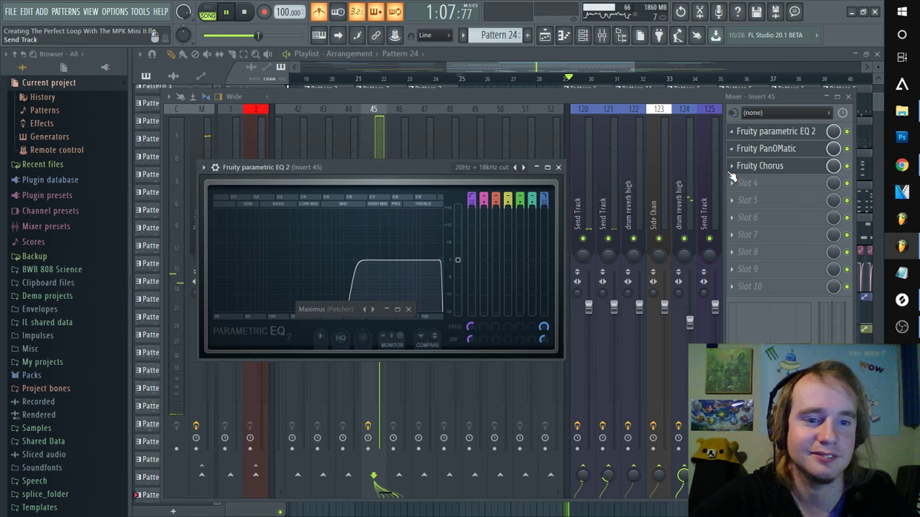
Audition the Fruity Chorus presets on insert 45 and settle on Default
{"action": "left_click", "coordinate": [759, 166]}
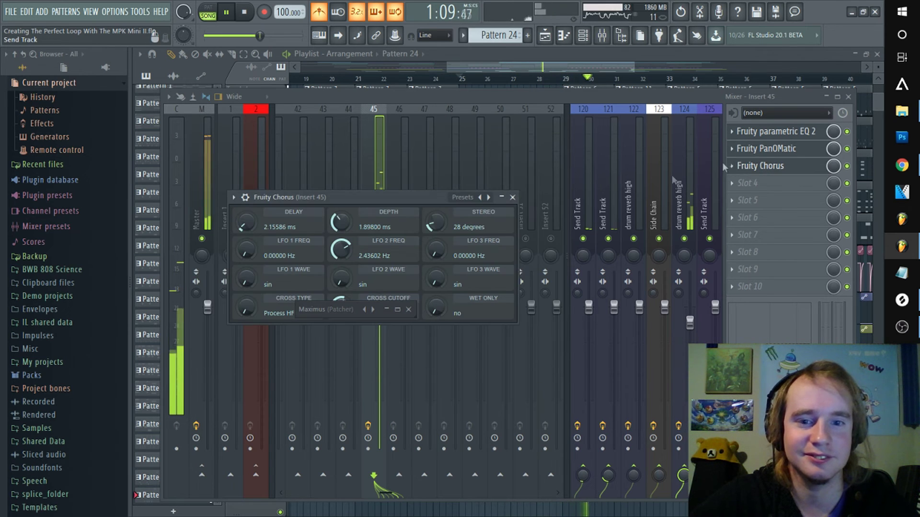
{"action": "left_click", "coordinate": [491, 200]}
{"action": "left_click", "coordinate": [489, 198]}
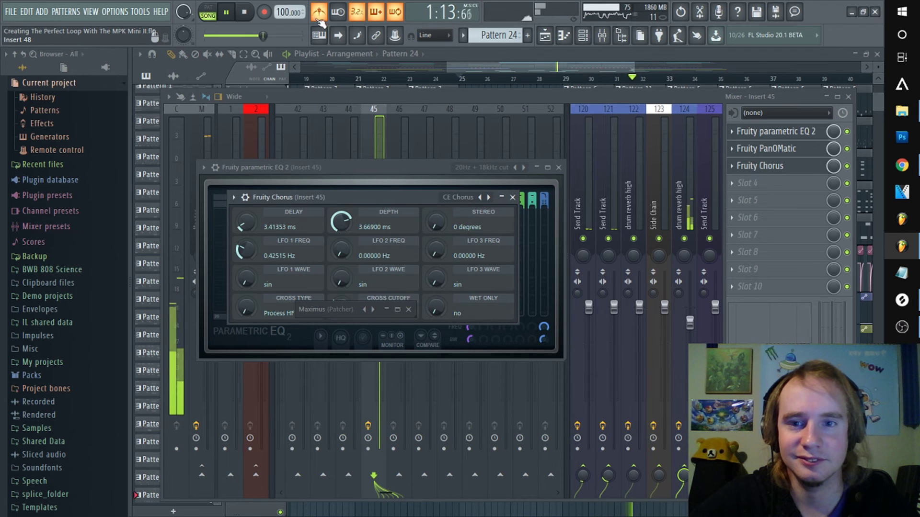
{"action": "left_click", "coordinate": [489, 198]}
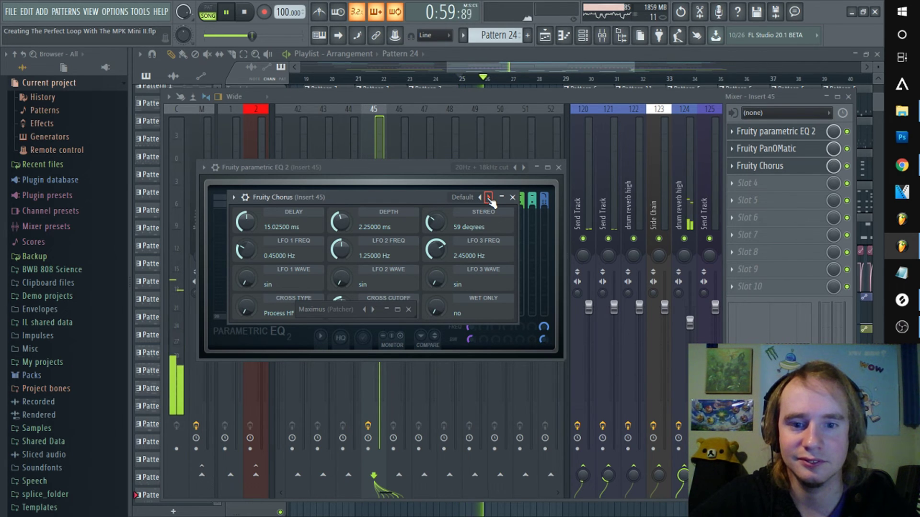
Lower the Fruity Chorus mix level to 33% and move the effect above Fruity PanOMatic in insert 45's chain
{"action": "left_click_drag", "start_coordinate": [831, 167], "coordinate": [831, 204]}
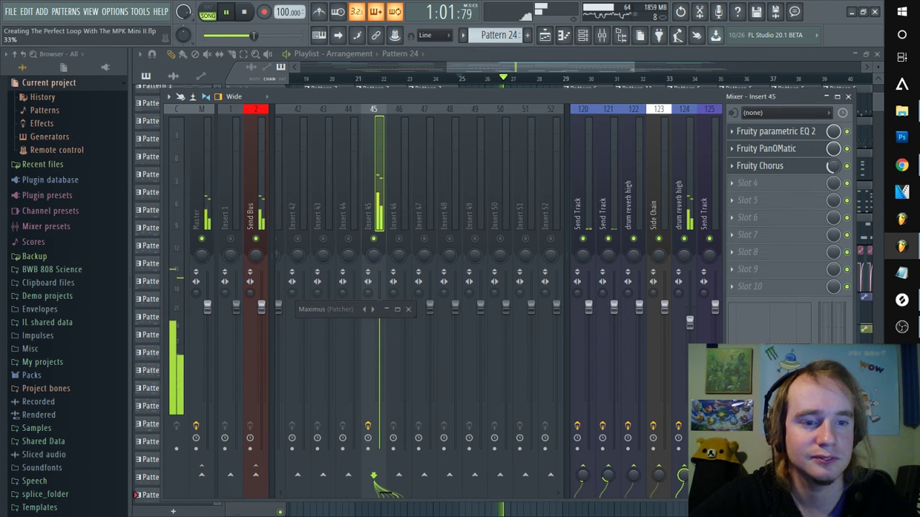
{"action": "left_click", "coordinate": [746, 168]}
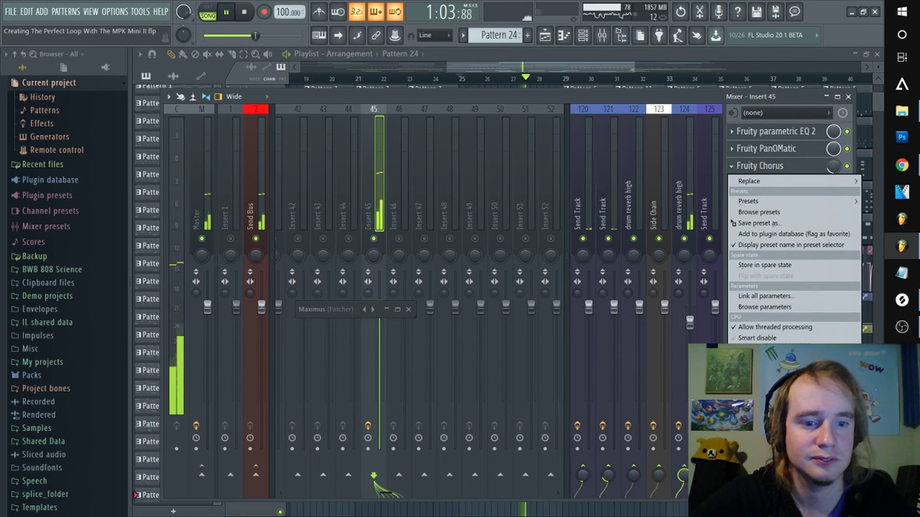
{"action": "left_click", "coordinate": [753, 359]}
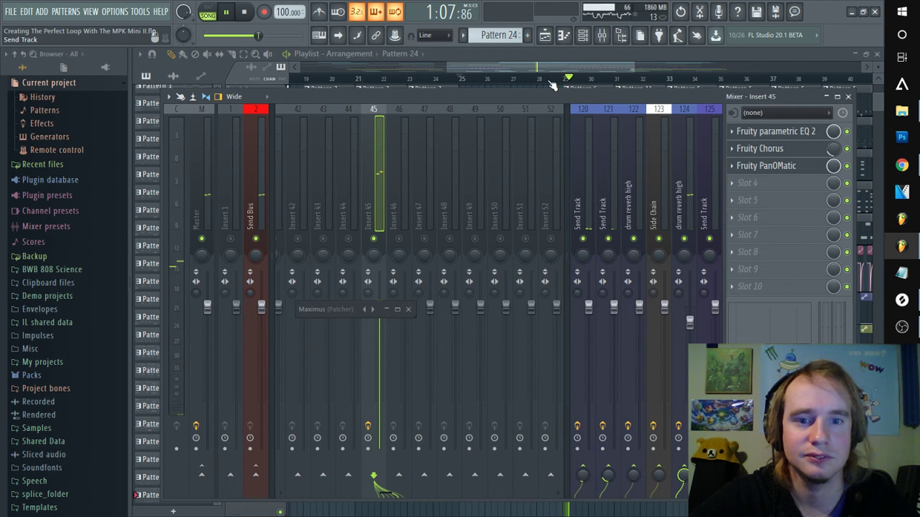
Replay the break from bar 24 while routing insert 45 to Send Bus track 2, and unsolo insert 45 to hear the full mix
{"action": "scroll", "coordinate": [463, 81], "scroll_direction": "down", "scroll_amount": 2}
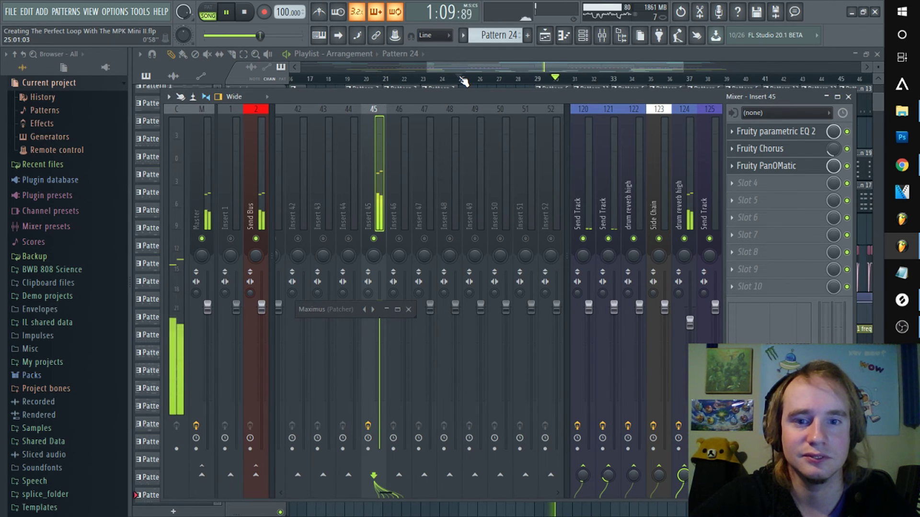
{"action": "left_click", "coordinate": [449, 80]}
{"action": "key", "text": "space"}
{"action": "left_click", "coordinate": [603, 35]}
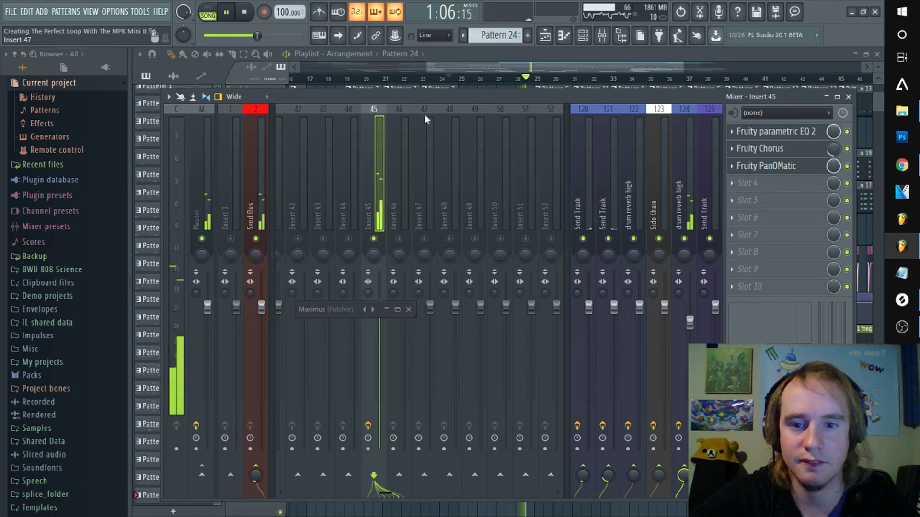
{"action": "right_click", "coordinate": [374, 239]}
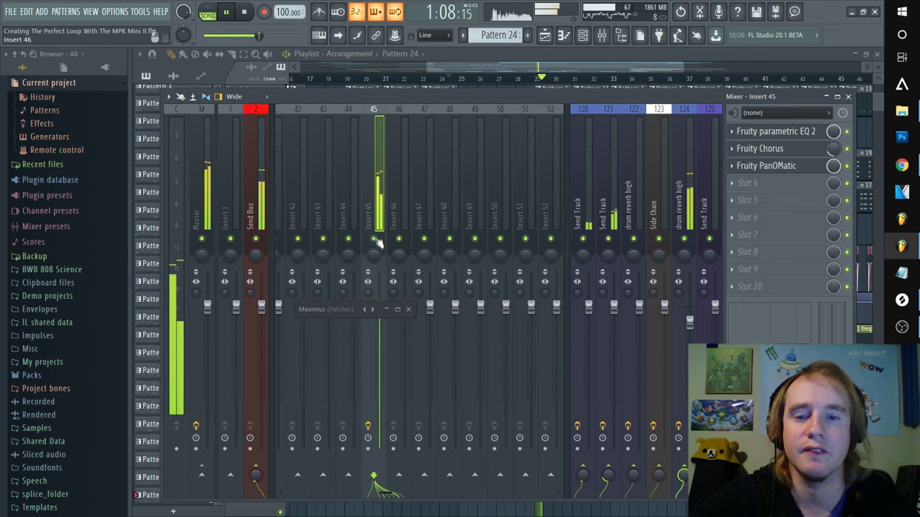
{"action": "left_click", "coordinate": [510, 70]}
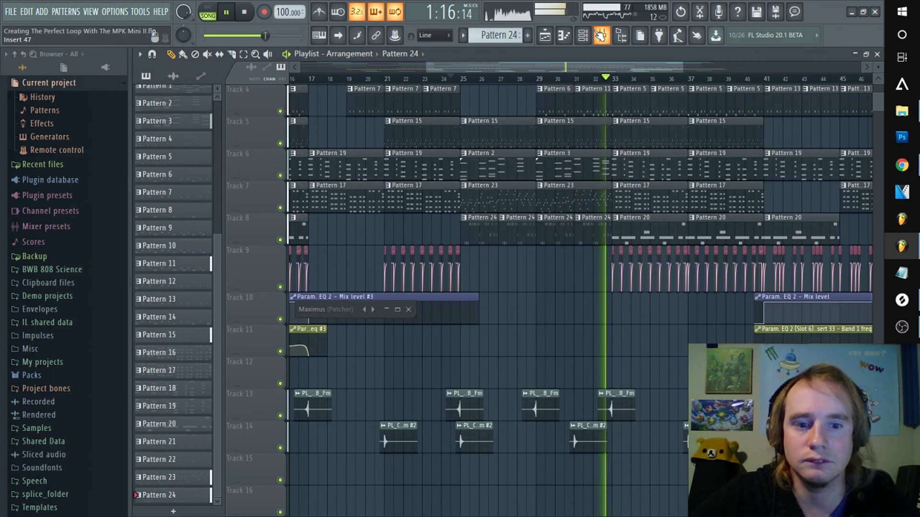
Copy the two Pattern 24 clips at bars 29 to 33 on track 8 to bars 17 to 21 and play the section
{"action": "left_click_drag", "start_coordinate": [597, 266], "coordinate": [548, 230]}
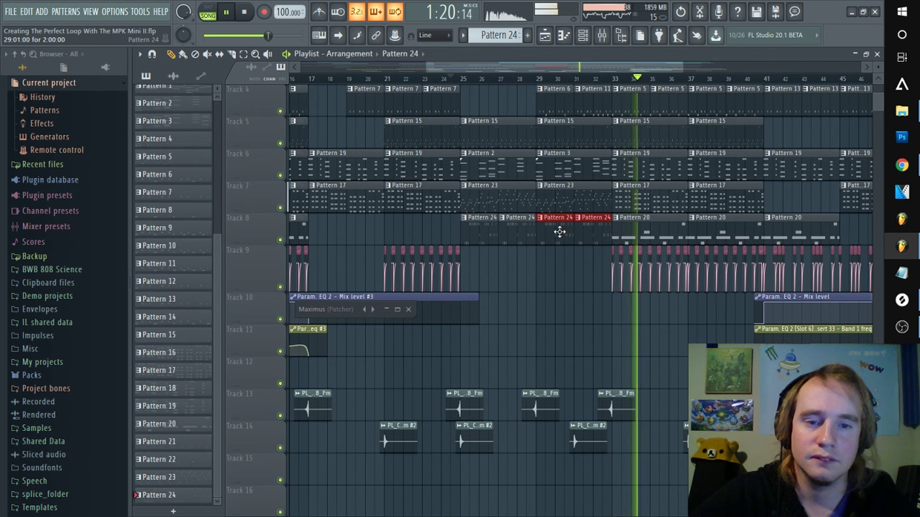
{"action": "key", "text": "space"}
{"action": "left_click_drag", "start_coordinate": [558, 229], "coordinate": [420, 243]}
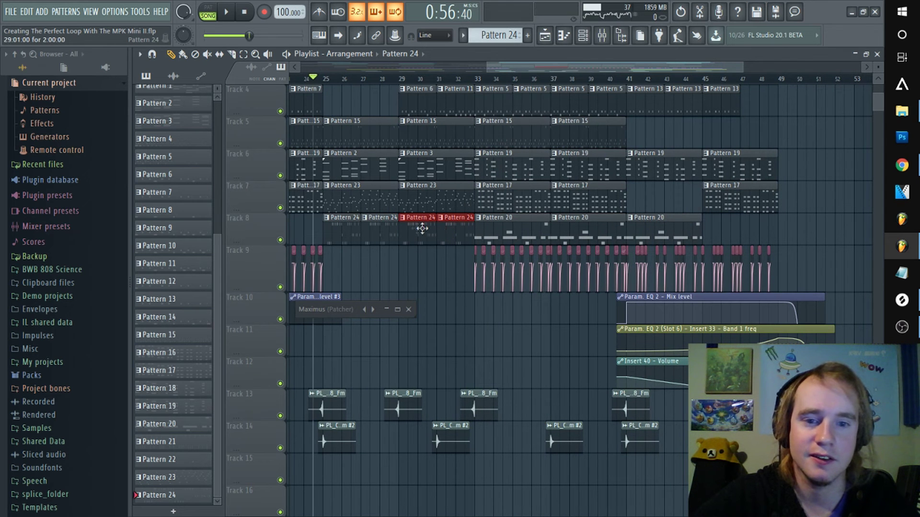
{"action": "left_click_drag", "start_coordinate": [414, 234], "coordinate": [576, 231]}
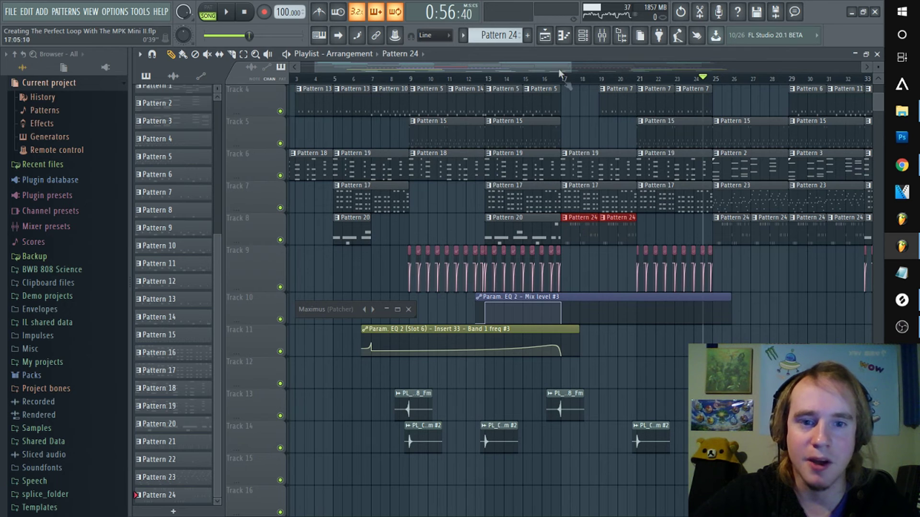
{"action": "key", "text": "space"}
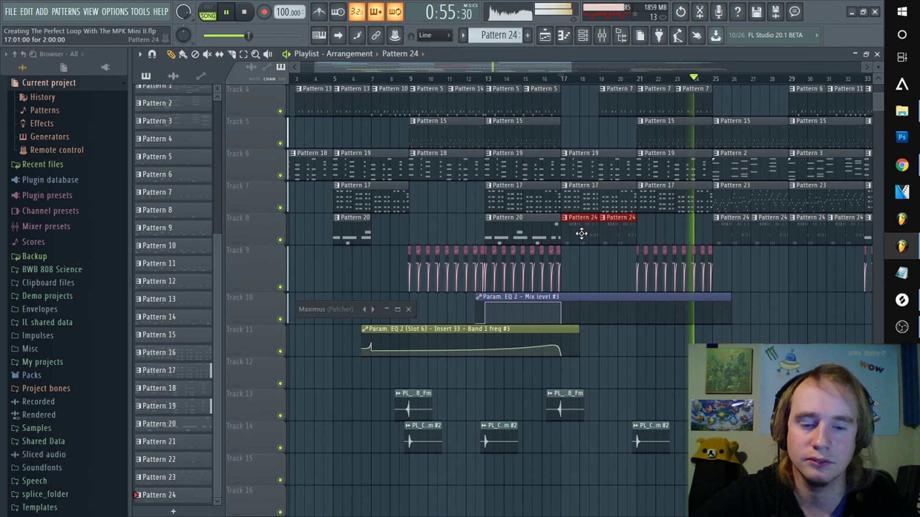
Move all the Pattern 24 clips from track 8 down to the same bars on track 15
{"action": "left_click", "coordinate": [410, 78]}
{"action": "scroll", "coordinate": [415, 78], "scroll_direction": "down", "scroll_amount": 2}
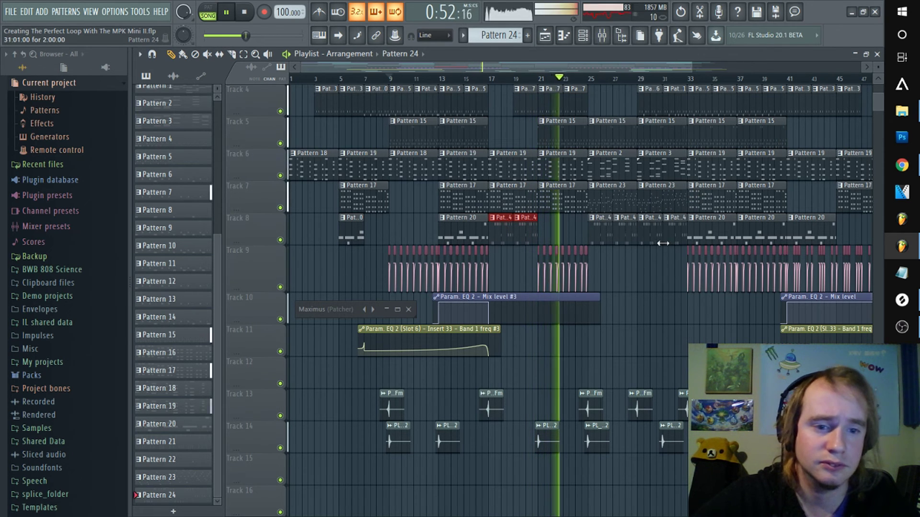
{"action": "left_click_drag", "start_coordinate": [677, 243], "coordinate": [503, 493]}
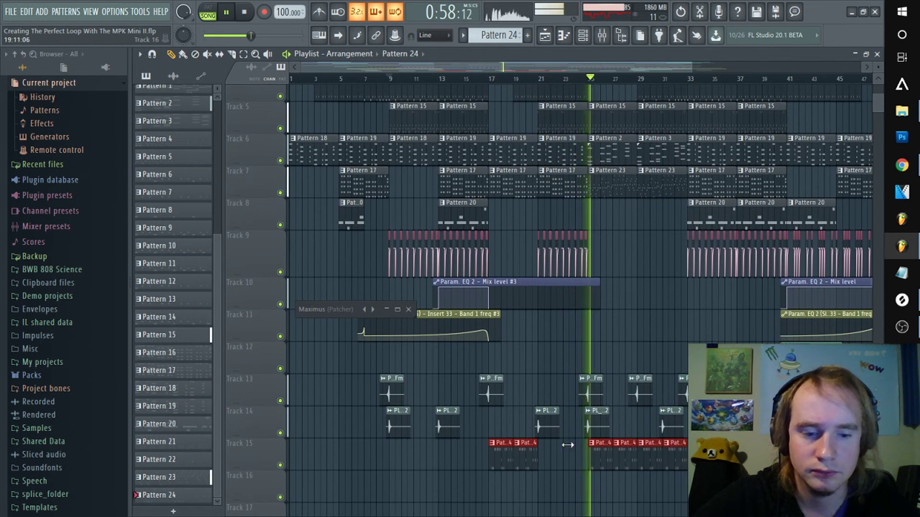
{"action": "scroll", "coordinate": [649, 82], "scroll_direction": "down", "scroll_amount": 3}
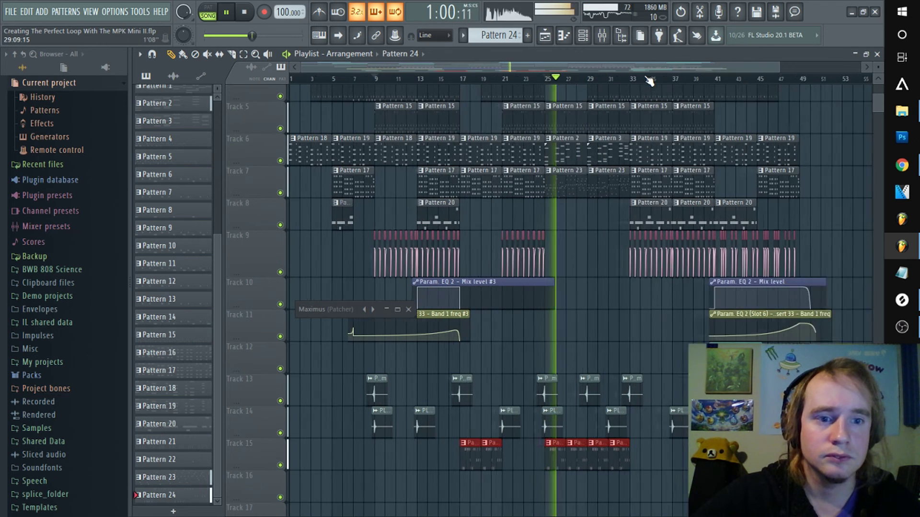
Copy the two Pattern 24 clips at bars 29 to 33 on track 15 to bar 42, and place a single Pattern 24 clip at bar 7
{"action": "left_click_drag", "start_coordinate": [594, 502], "coordinate": [549, 440]}
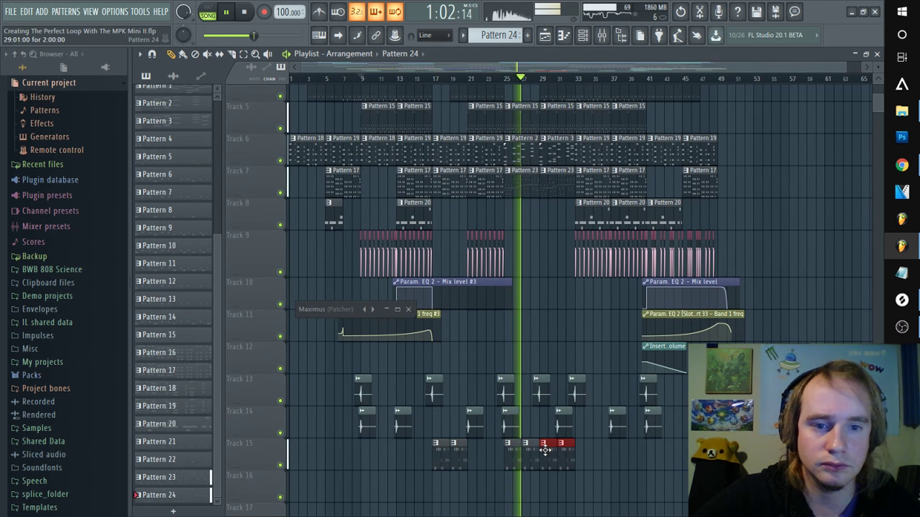
{"action": "left_click_drag", "start_coordinate": [552, 459], "coordinate": [668, 459]}
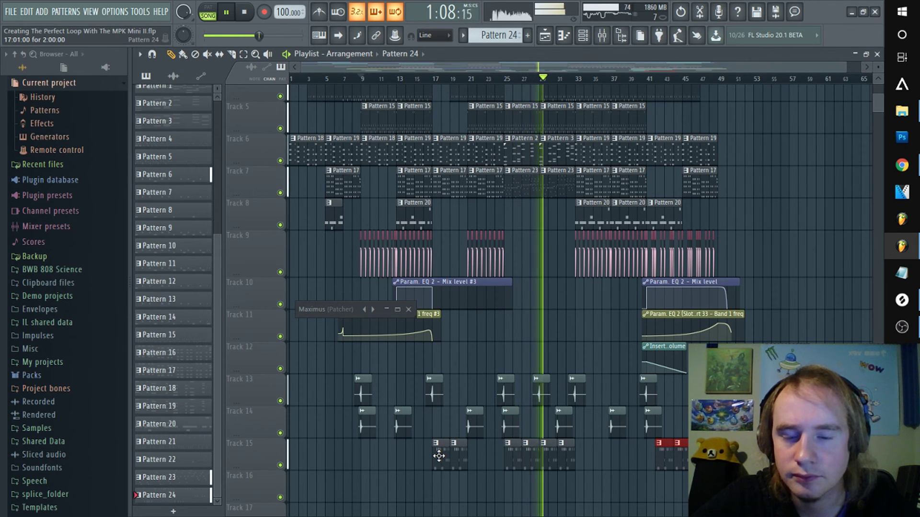
{"action": "left_click", "coordinate": [350, 458]}
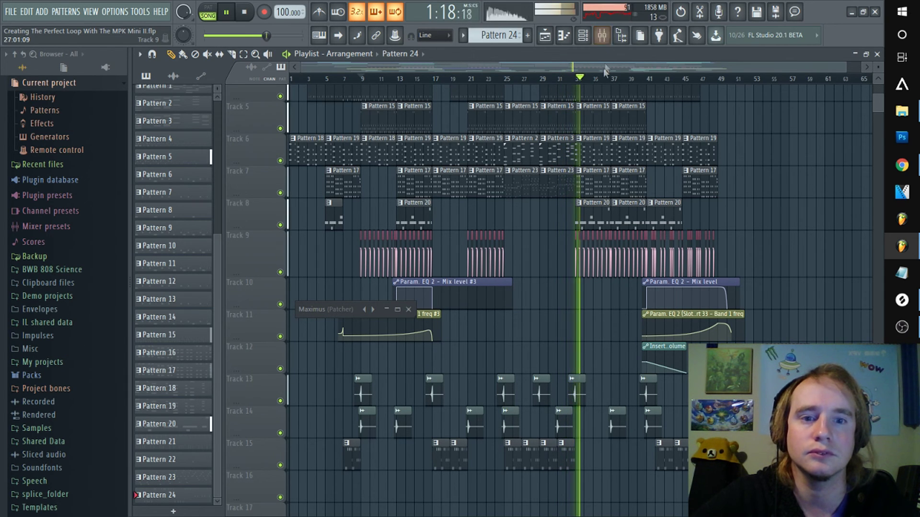
Play the arrangement from bar 33 and again from just after bar 41 to check the Pattern 24 clips on track 15
{"action": "scroll", "coordinate": [608, 81], "scroll_direction": "down", "scroll_amount": 2}
{"action": "scroll", "coordinate": [756, 218], "scroll_direction": "up", "scroll_amount": 2}
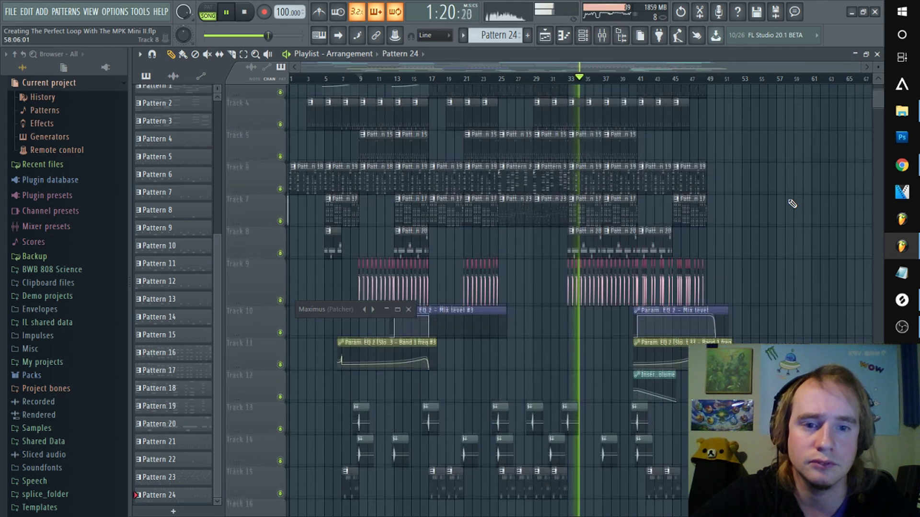
{"action": "scroll", "coordinate": [761, 198], "scroll_direction": "down", "scroll_amount": 1}
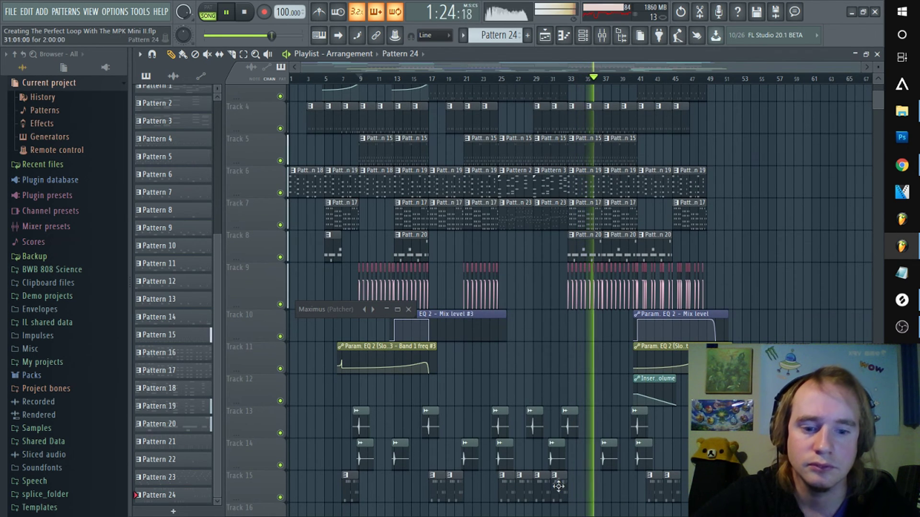
{"action": "left_click", "coordinate": [571, 79]}
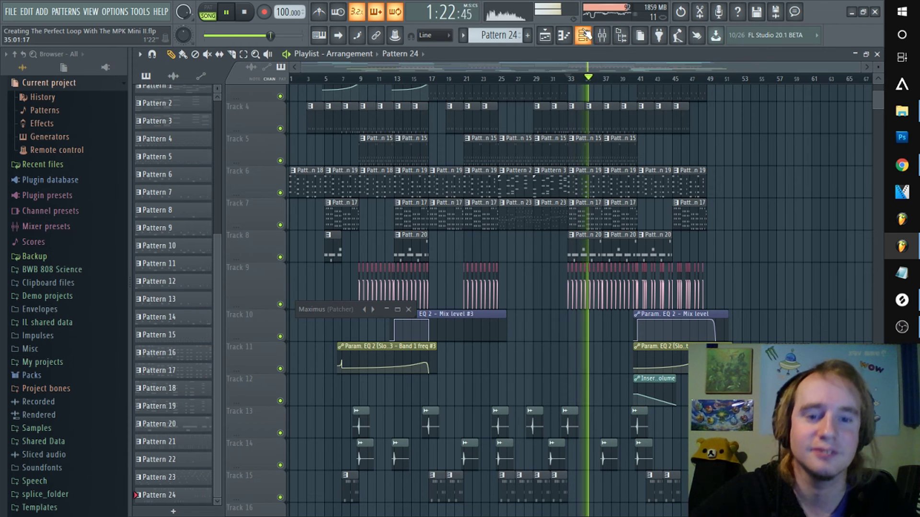
{"action": "left_click", "coordinate": [633, 80]}
{"action": "left_click", "coordinate": [646, 80]}
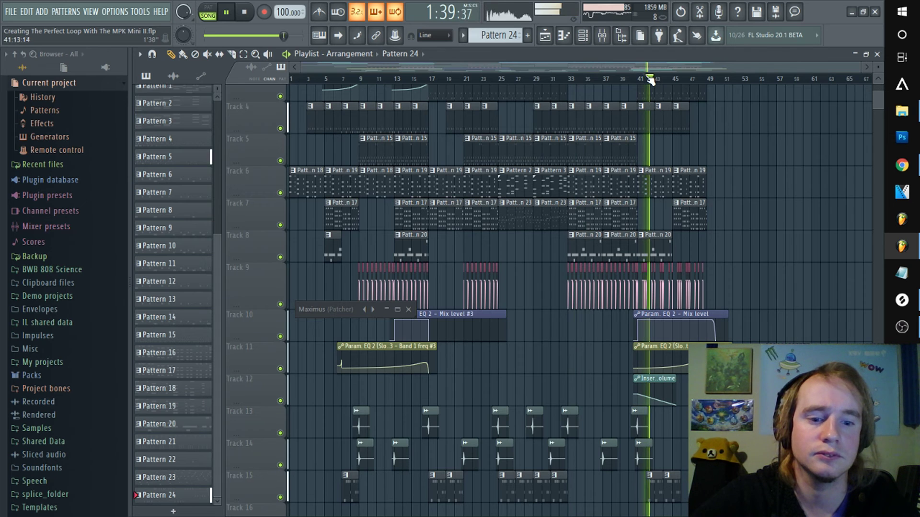
Move the last two Pattern 24 clips on track 15 to start at bar 41, stop playback and set the song position to bar 41
{"action": "scroll", "coordinate": [652, 79], "scroll_direction": "up", "scroll_amount": 2}
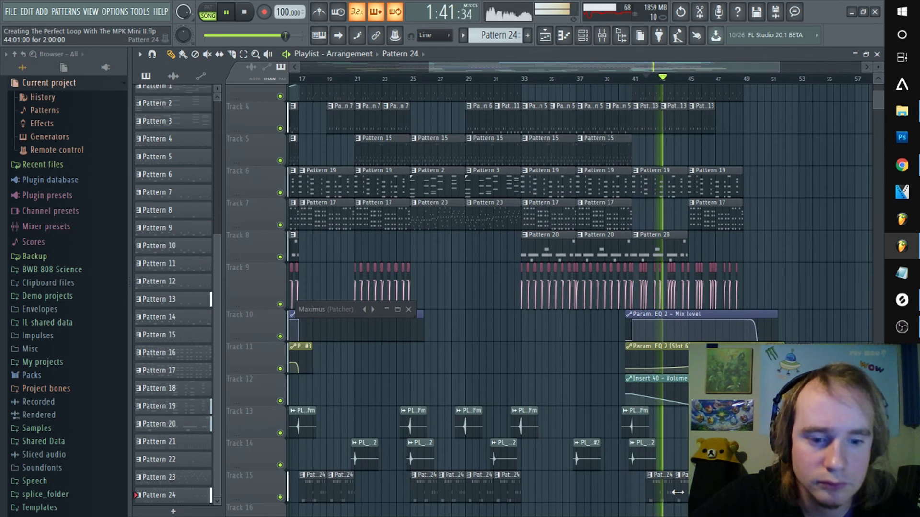
{"action": "left_click_drag", "start_coordinate": [712, 493], "coordinate": [644, 491]}
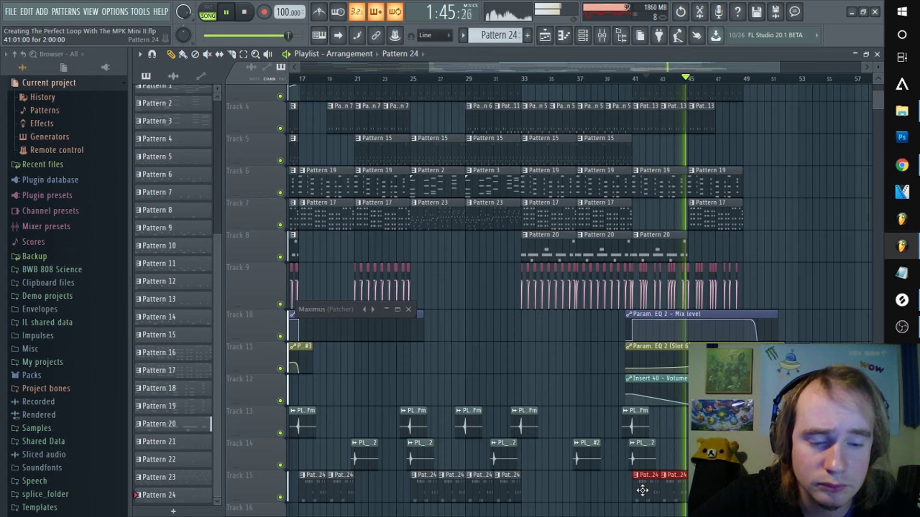
{"action": "scroll", "coordinate": [637, 83], "scroll_direction": "up", "scroll_amount": 2}
{"action": "key", "text": "space"}
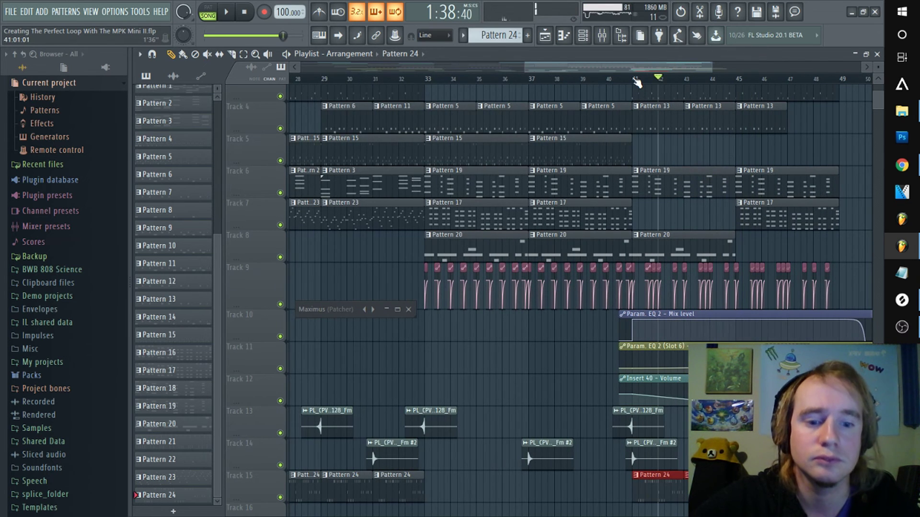
{"action": "left_click", "coordinate": [636, 81]}
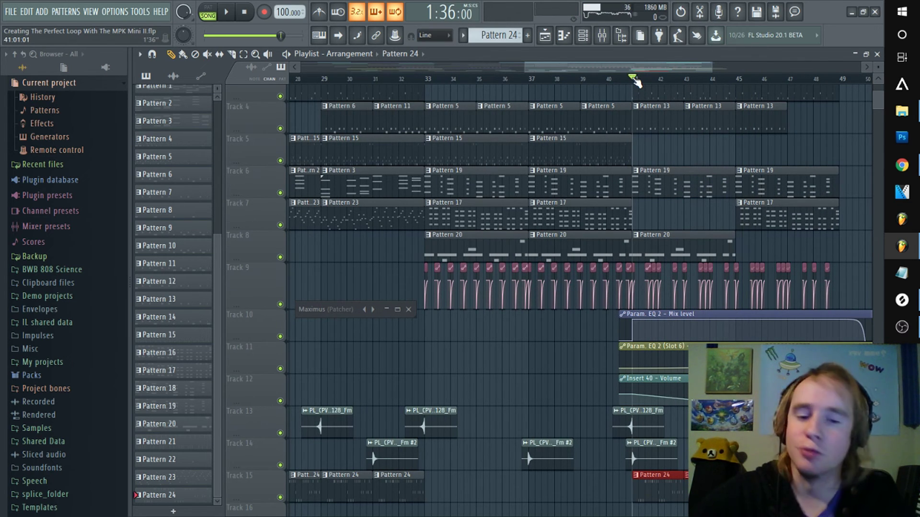
Cut the last Pattern 24 clips on track 15 into half-bar pieces, starting halfway through bar 41, and play the section from bar 41
{"action": "scroll", "coordinate": [642, 82], "scroll_direction": "up", "scroll_amount": 4}
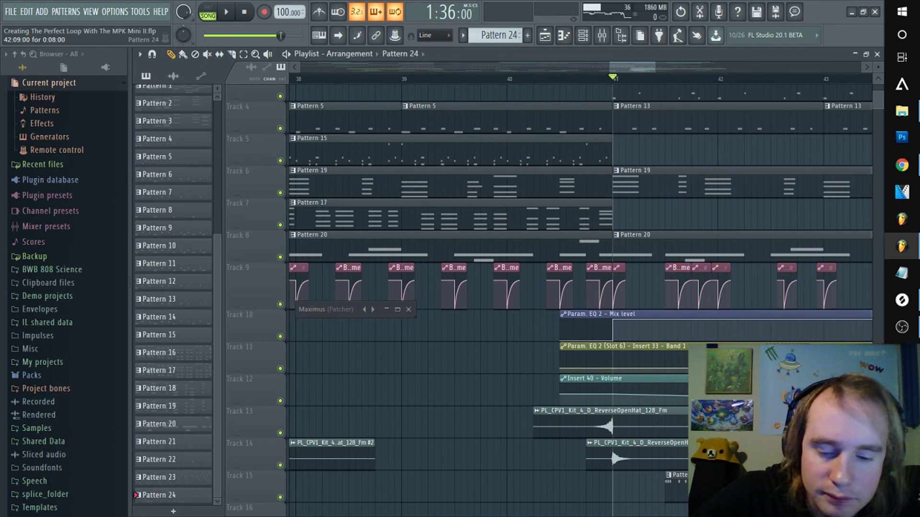
{"action": "key", "text": "space"}
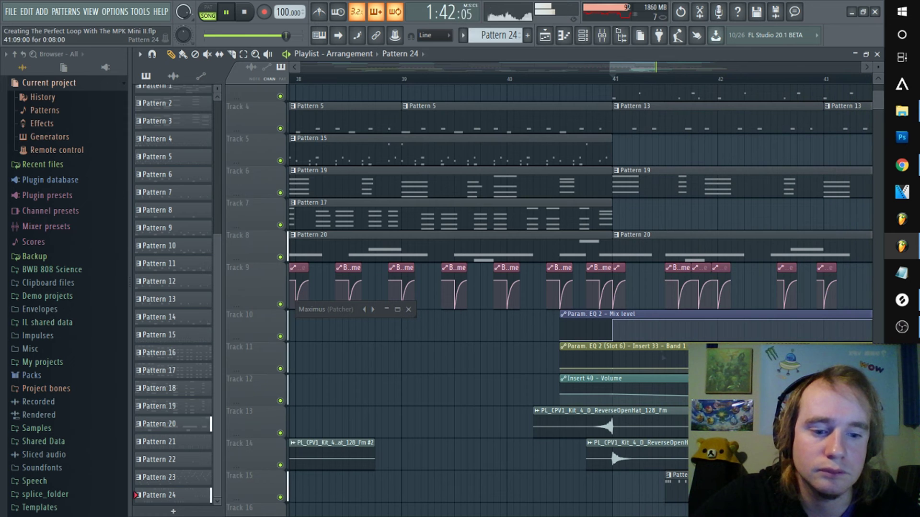
{"action": "left_click", "coordinate": [614, 78]}
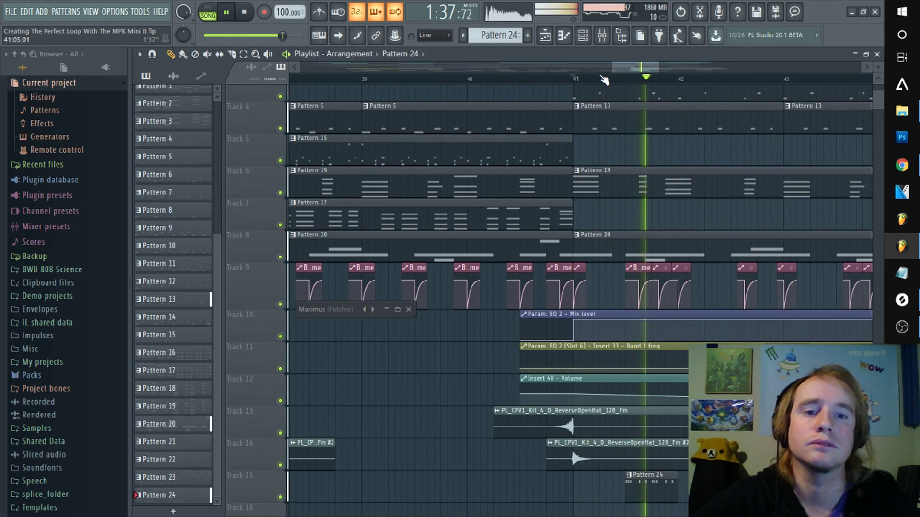
{"action": "scroll", "coordinate": [604, 78], "scroll_direction": "down", "scroll_amount": 2}
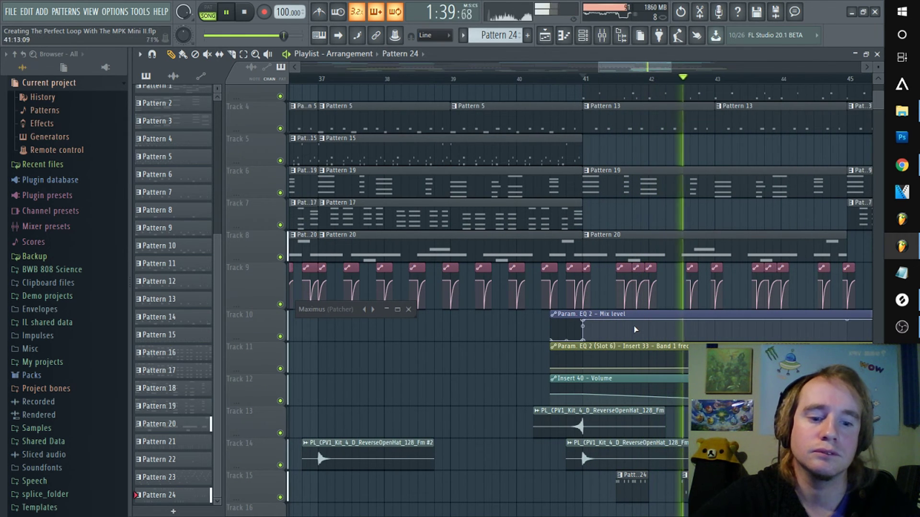
Check the playlist tracks around bars 41 to 49 during playback and replay the section from within bar 41
{"action": "left_click_drag", "start_coordinate": [877, 110], "coordinate": [876, 83]}
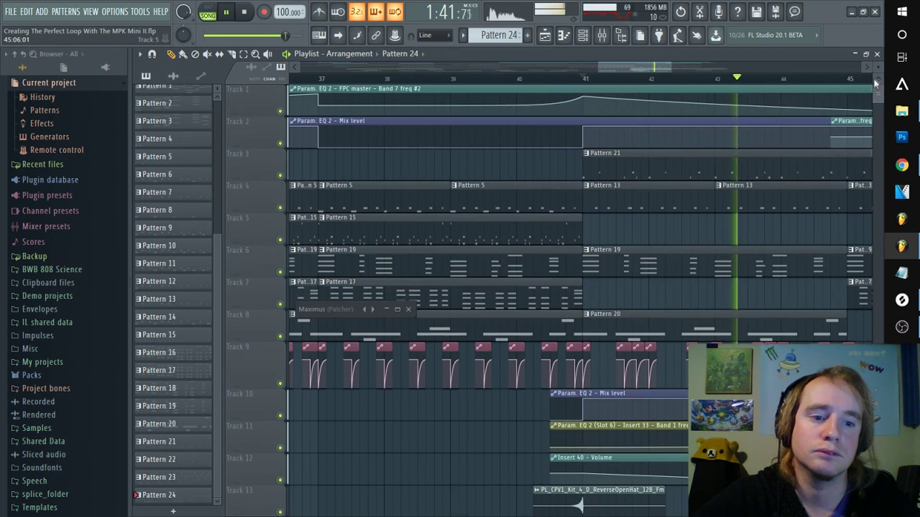
{"action": "scroll", "coordinate": [741, 79], "scroll_direction": "down", "scroll_amount": 4}
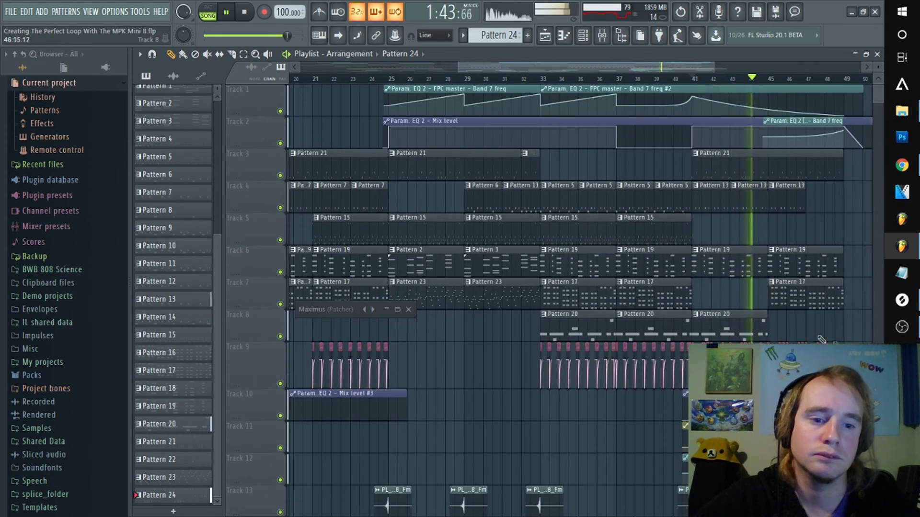
{"action": "scroll", "coordinate": [843, 343], "scroll_direction": "down", "scroll_amount": 4}
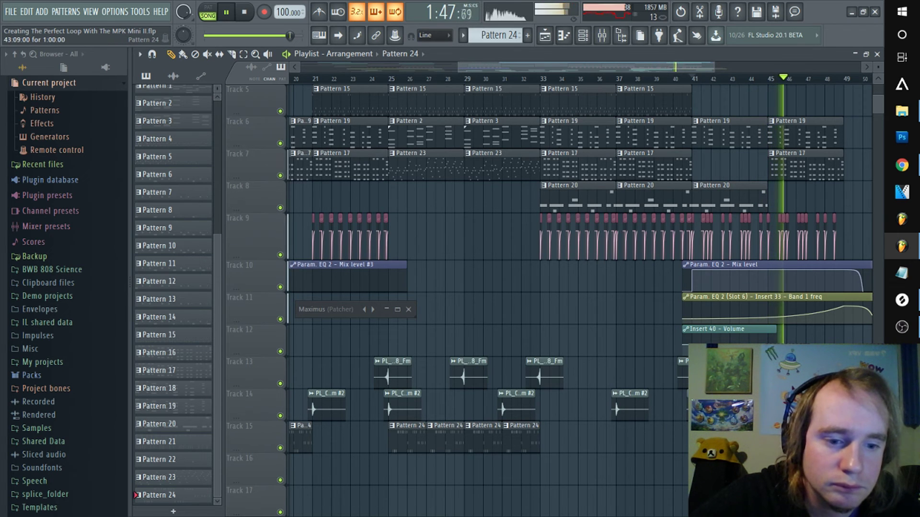
{"action": "left_click", "coordinate": [707, 79]}
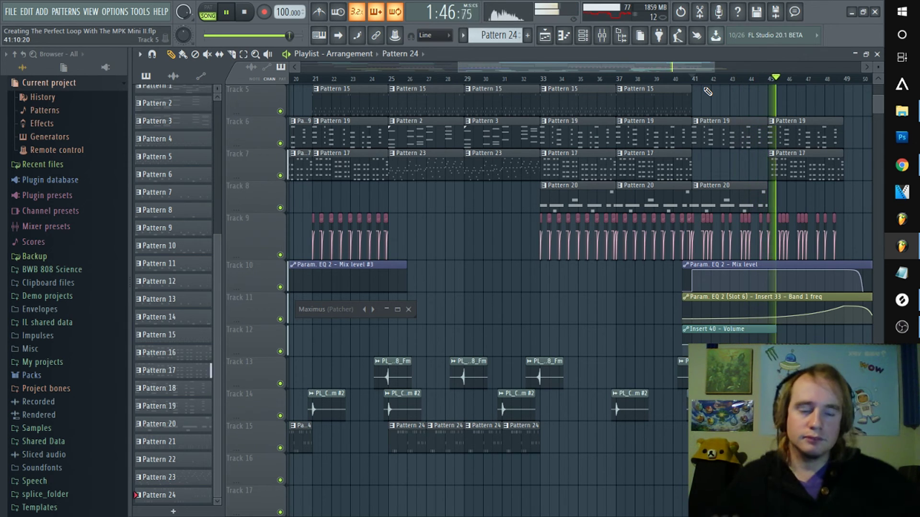
Render the song selection to a 32Bit float WAV file with 512-point sinc resampling and HQ for all plugins
{"action": "scroll", "coordinate": [712, 85], "scroll_direction": "down", "scroll_amount": 4}
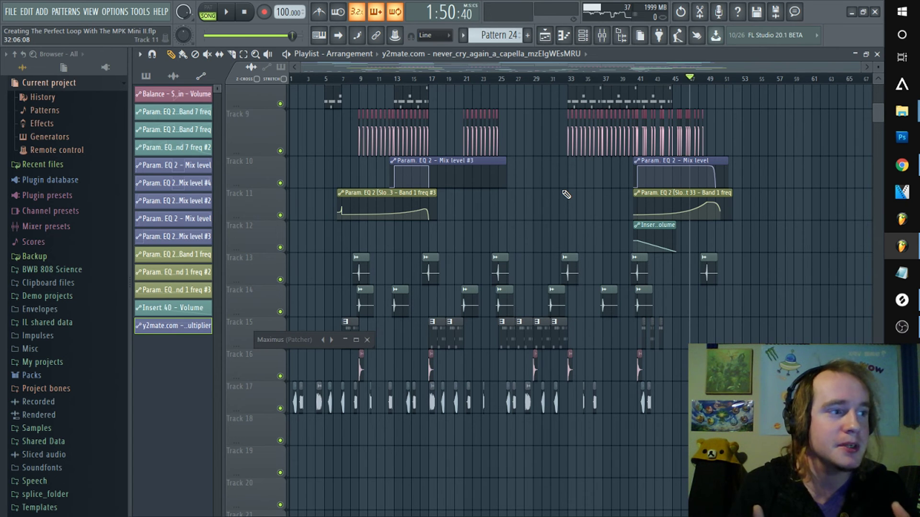
{"action": "key", "text": "space"}
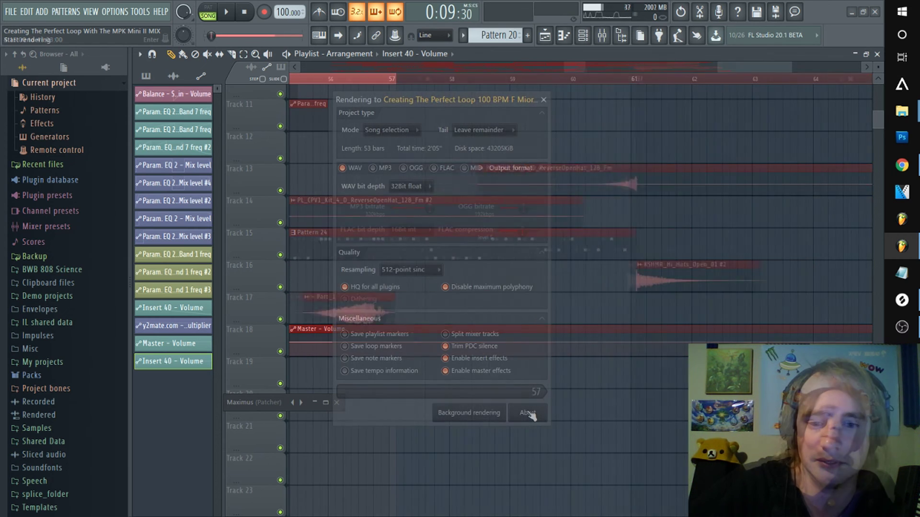
{"action": "left_click", "coordinate": [530, 414]}
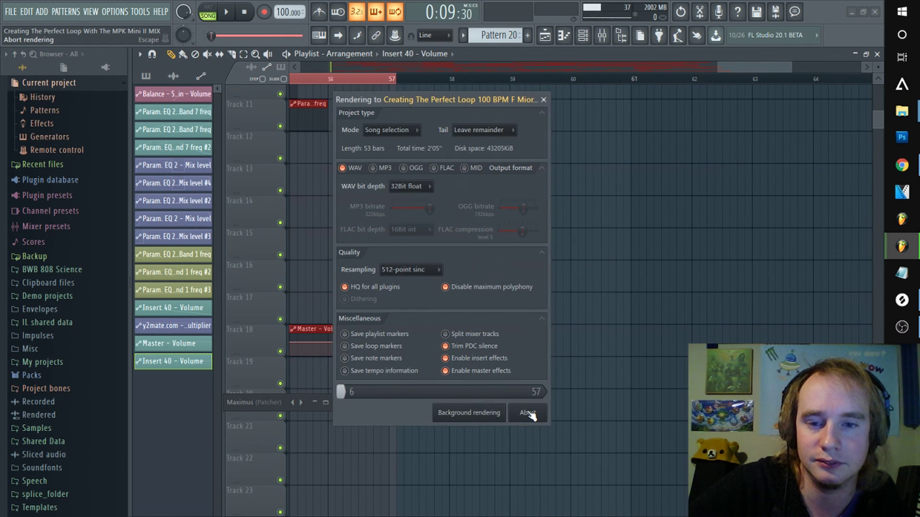
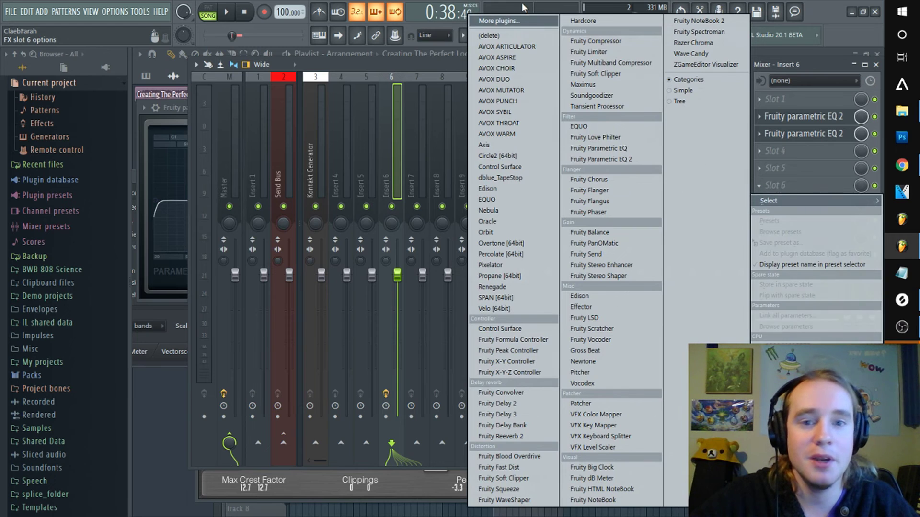
Examine the full list of available effect plugins for insert 6 and close it without choosing one
{"action": "left_click", "coordinate": [508, 21]}
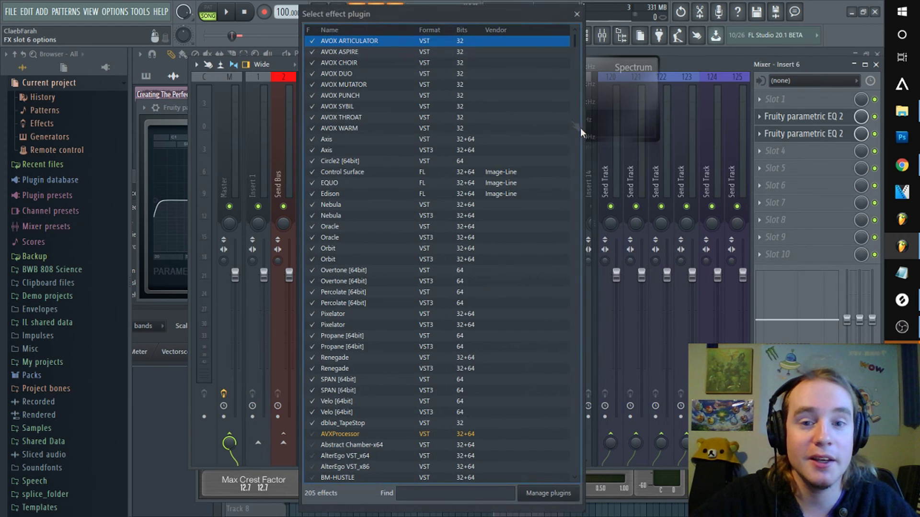
{"action": "scroll", "coordinate": [439, 220], "scroll_direction": "down", "scroll_amount": 20}
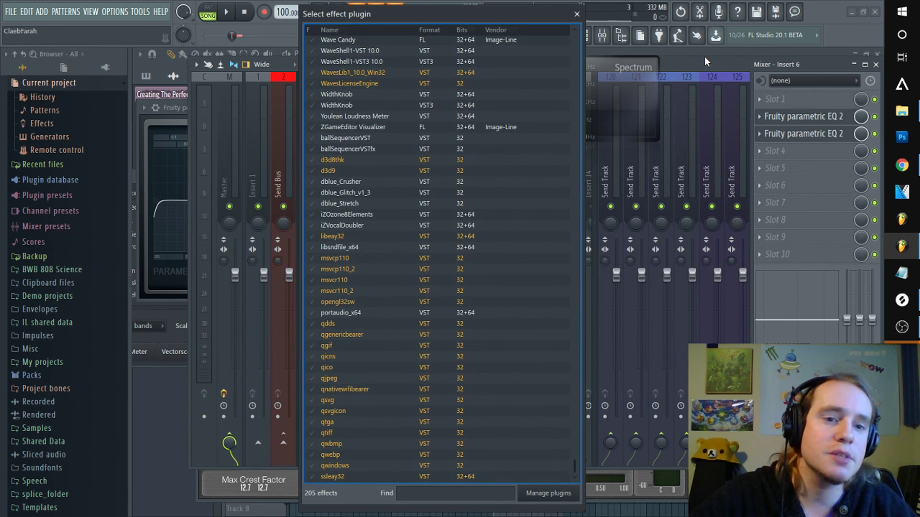
{"action": "left_click", "coordinate": [576, 14]}
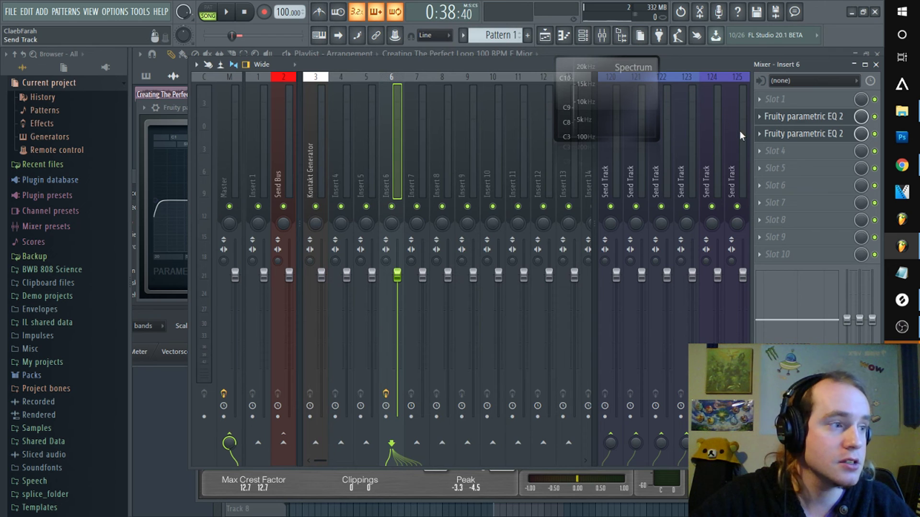
Load Maximus into effect slot 4 of insert 6 and apply its Clear master preset
{"action": "left_click", "coordinate": [762, 155]}
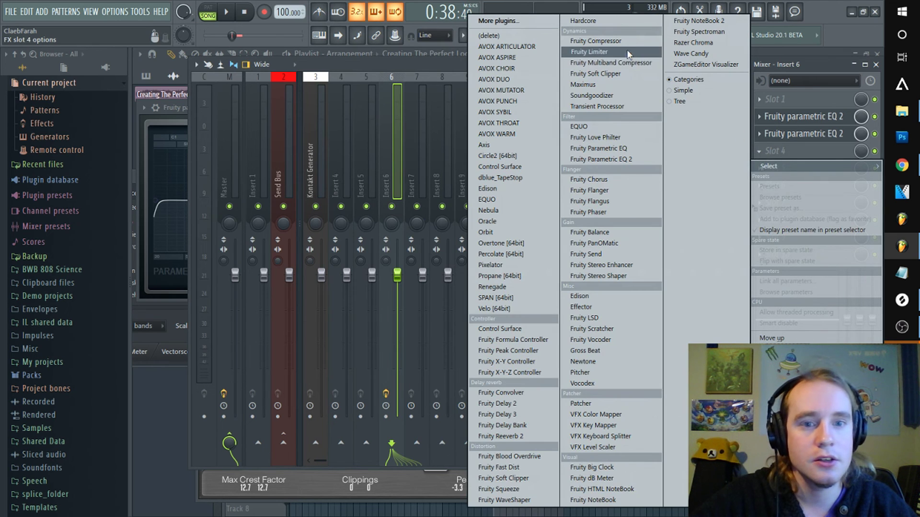
{"action": "left_click", "coordinate": [594, 84]}
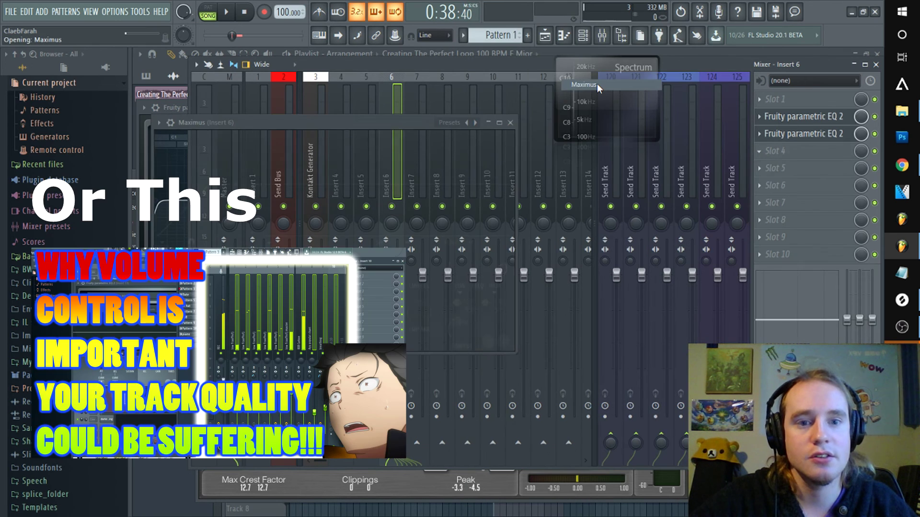
{"action": "left_click", "coordinate": [475, 124]}
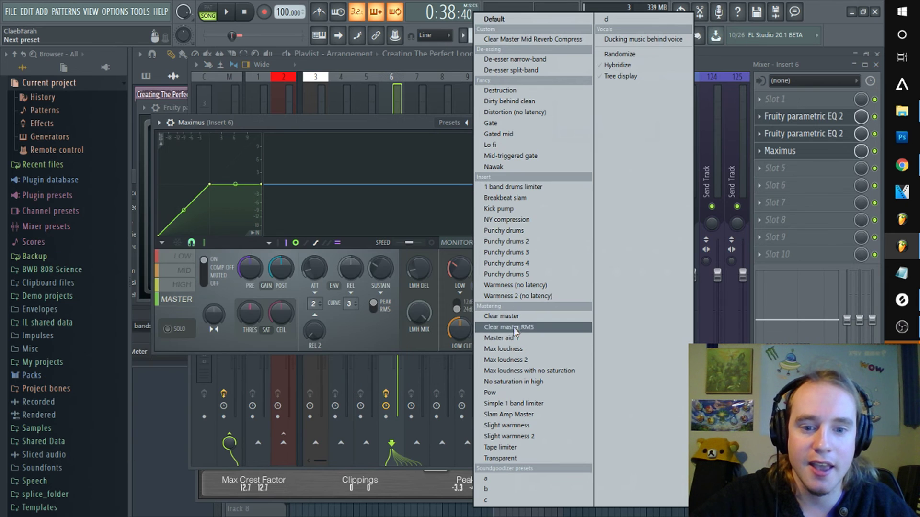
{"action": "left_click", "coordinate": [516, 317]}
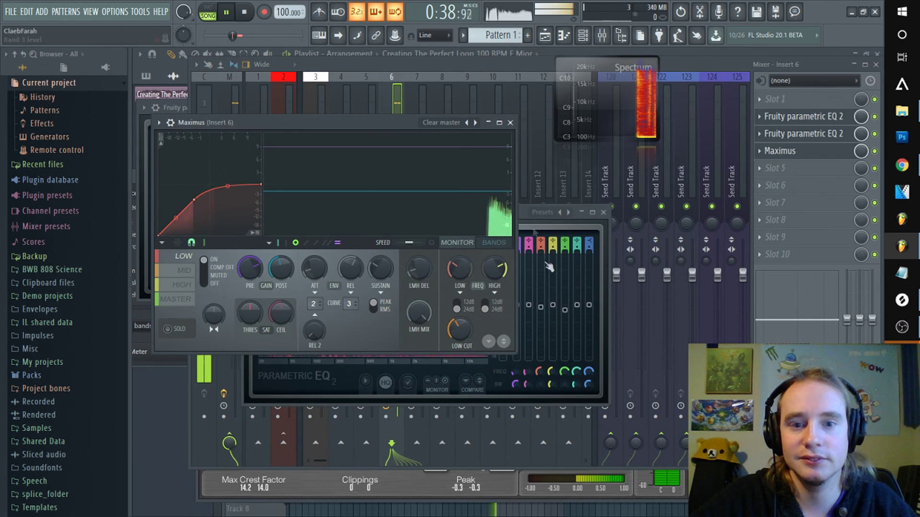
Check the Master track's level during playback and return to insert 6 in the mixer
{"action": "left_click", "coordinate": [441, 64]}
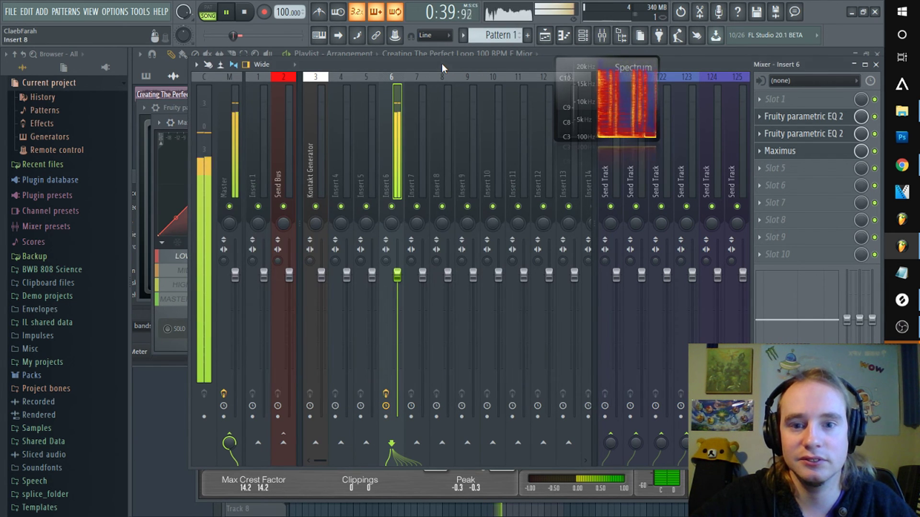
{"action": "left_click", "coordinate": [231, 139]}
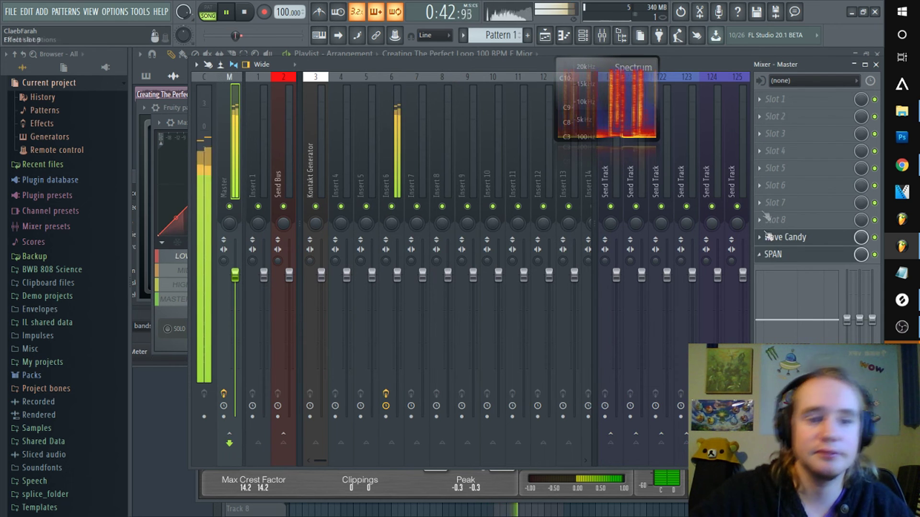
{"action": "left_click", "coordinate": [394, 129]}
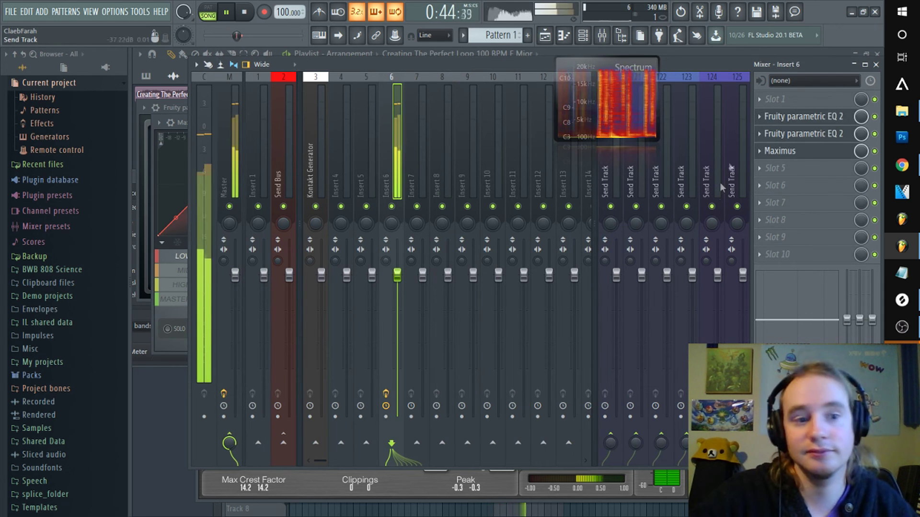
Try the Max loudness preset in Maximus on insert 6, shift its window lower and stop playback
{"action": "left_click", "coordinate": [775, 154]}
{"action": "left_click", "coordinate": [775, 155]}
{"action": "left_click", "coordinate": [476, 123]}
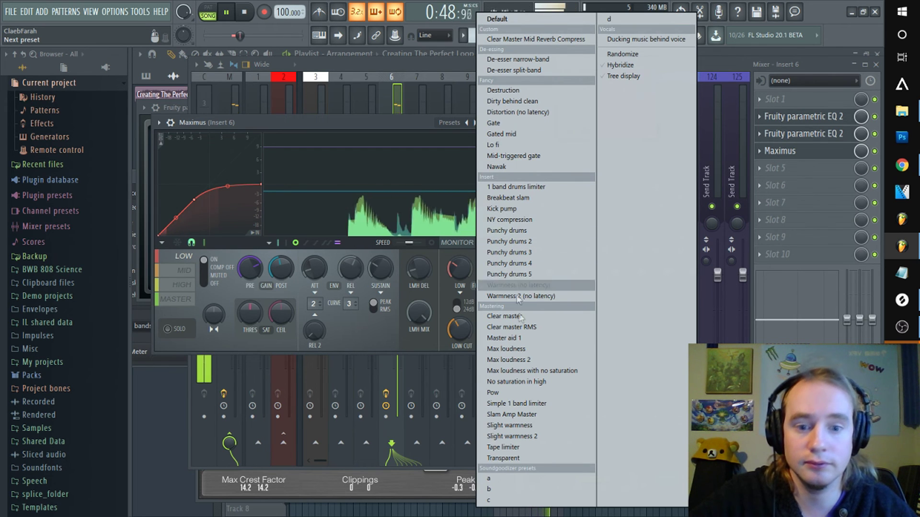
{"action": "left_click", "coordinate": [527, 349]}
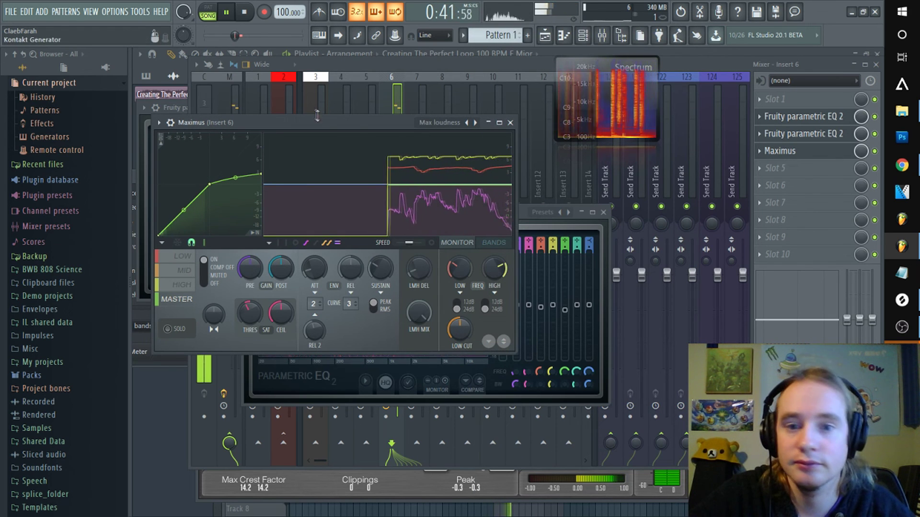
{"action": "left_click_drag", "start_coordinate": [355, 122], "coordinate": [392, 205]}
{"action": "key", "text": "space"}
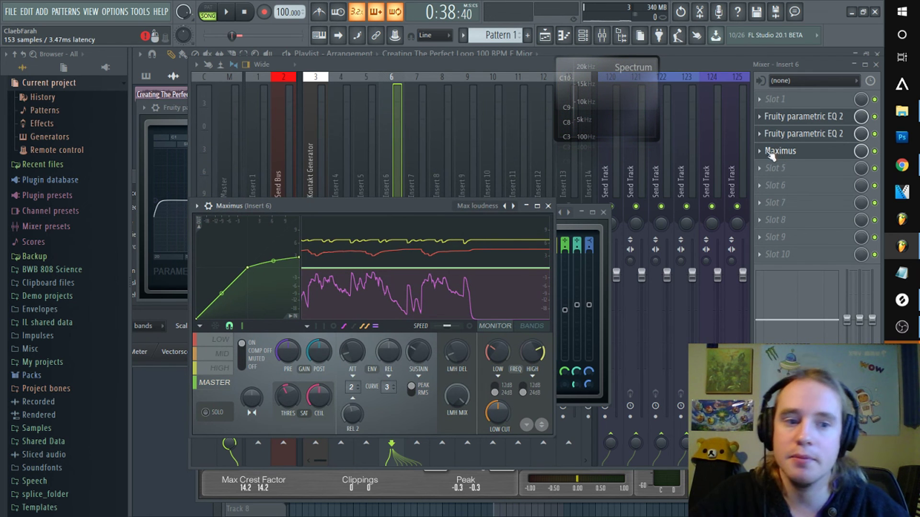
Dismiss the plugin replacement options for slot 4 and set Maximus back to the Clear master preset
{"action": "left_click", "coordinate": [762, 152]}
{"action": "mouse_move", "coordinate": [770, 168]}
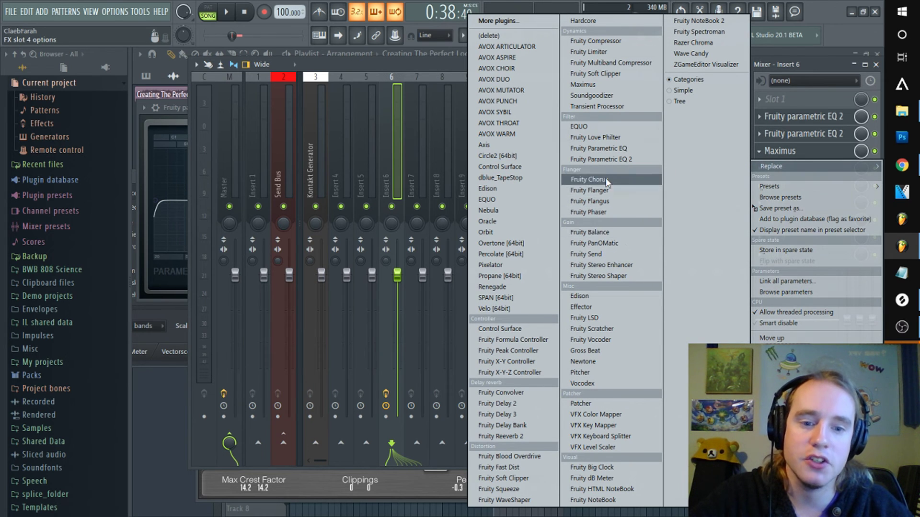
{"action": "left_click", "coordinate": [784, 150]}
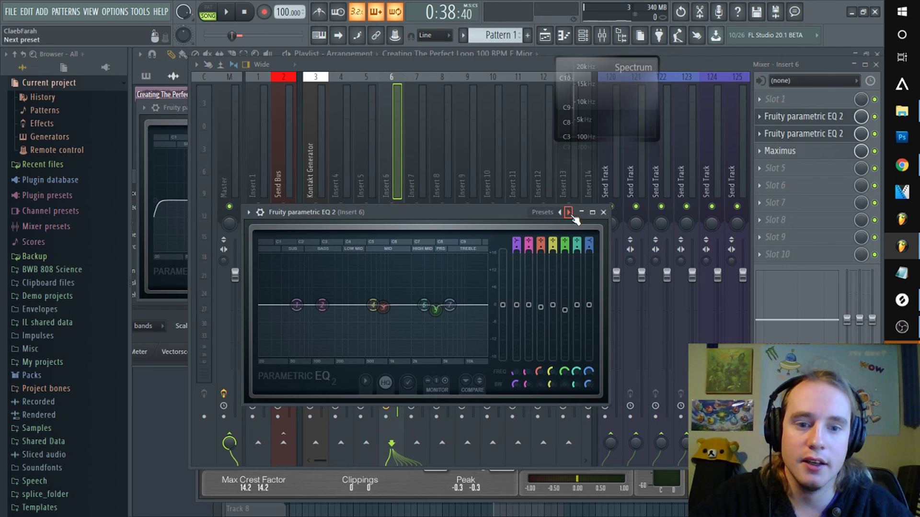
{"action": "left_click", "coordinate": [776, 152]}
{"action": "left_click", "coordinate": [510, 207]}
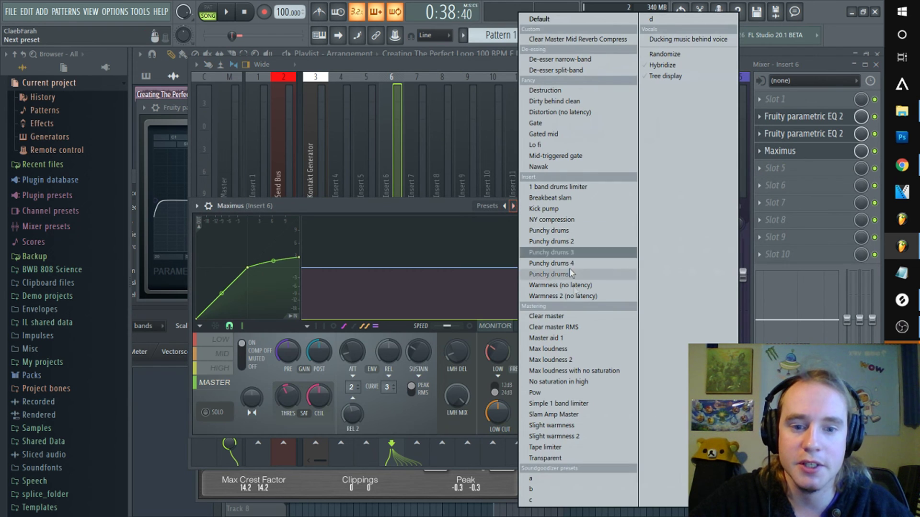
{"action": "left_click", "coordinate": [574, 314]}
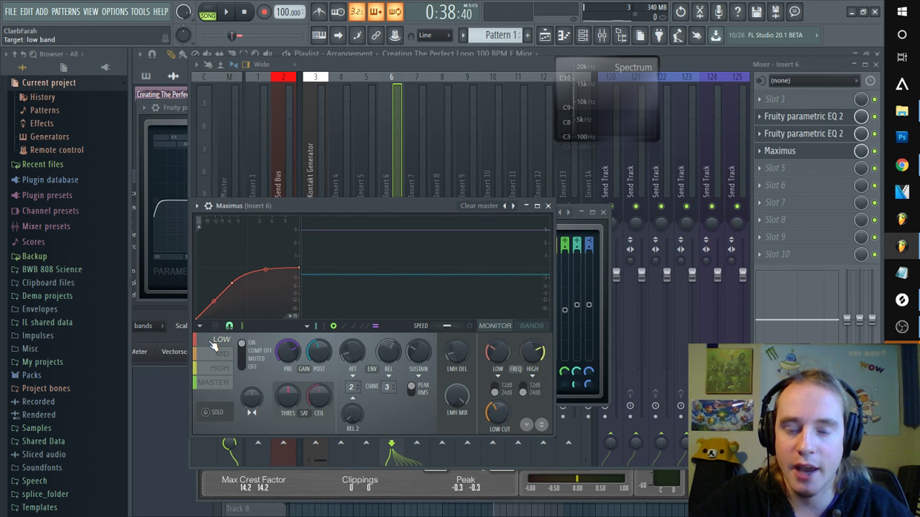
Play the section while examining the mid and high bands of Maximus and the Master track's level
{"action": "key", "text": "space"}
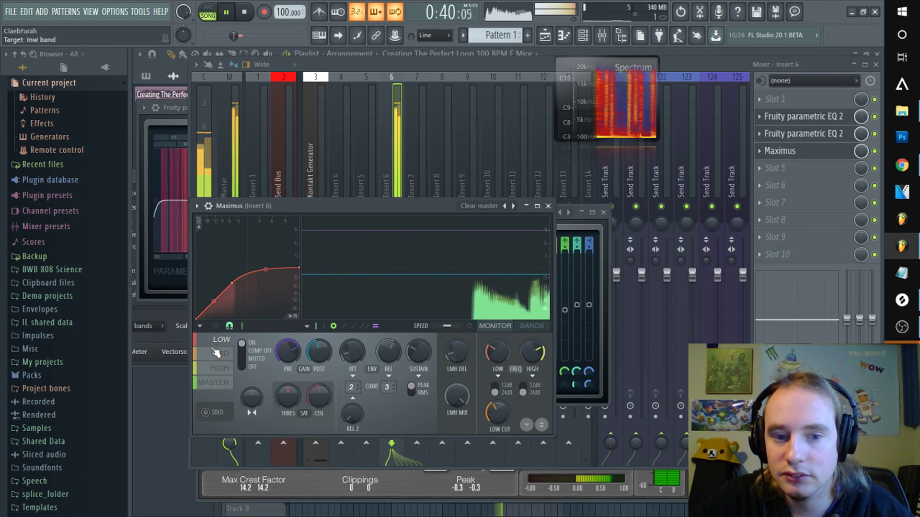
{"action": "left_click", "coordinate": [216, 354]}
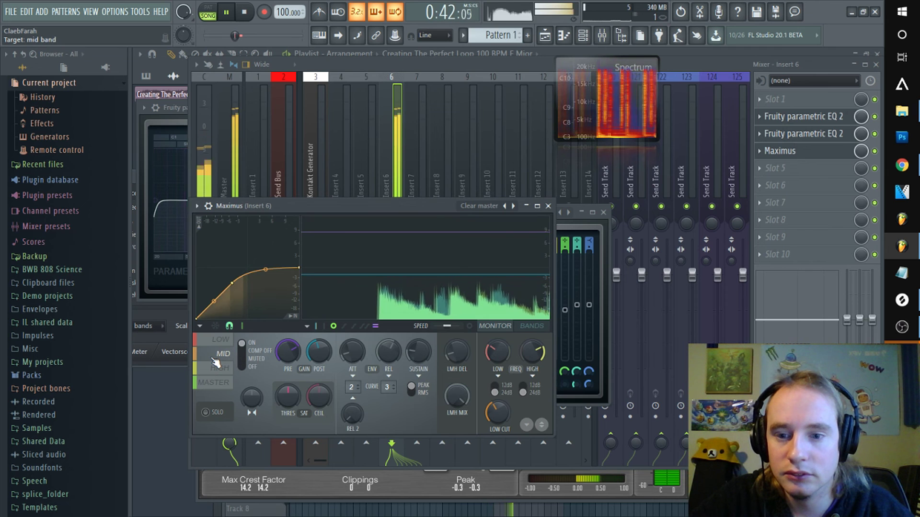
{"action": "left_click", "coordinate": [216, 369]}
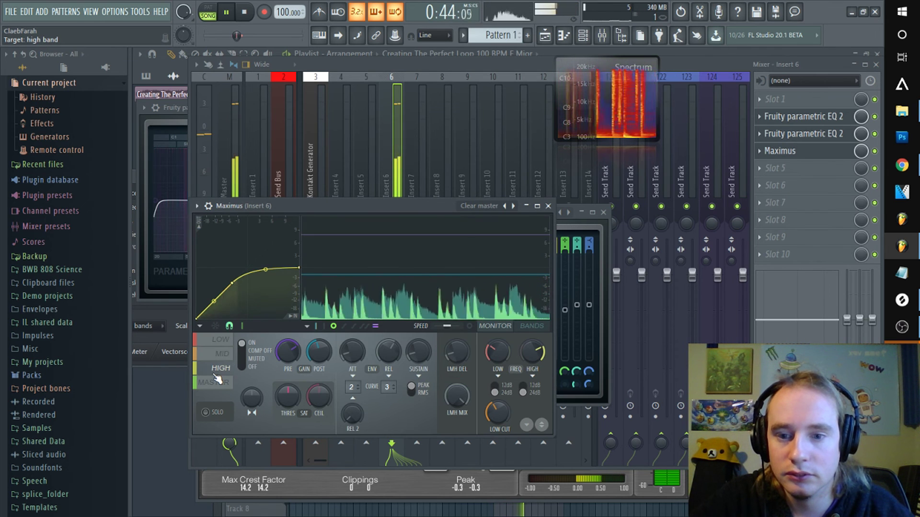
{"action": "left_click", "coordinate": [223, 122]}
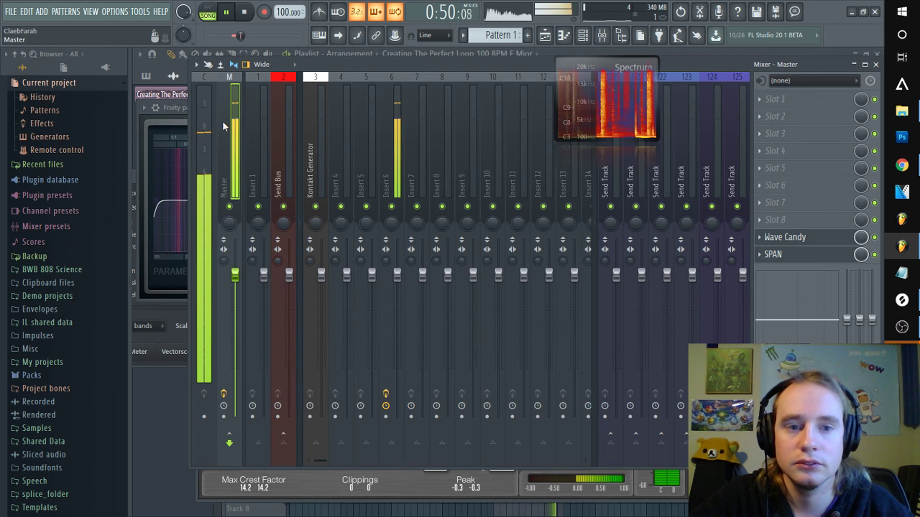
{"action": "key", "text": "space"}
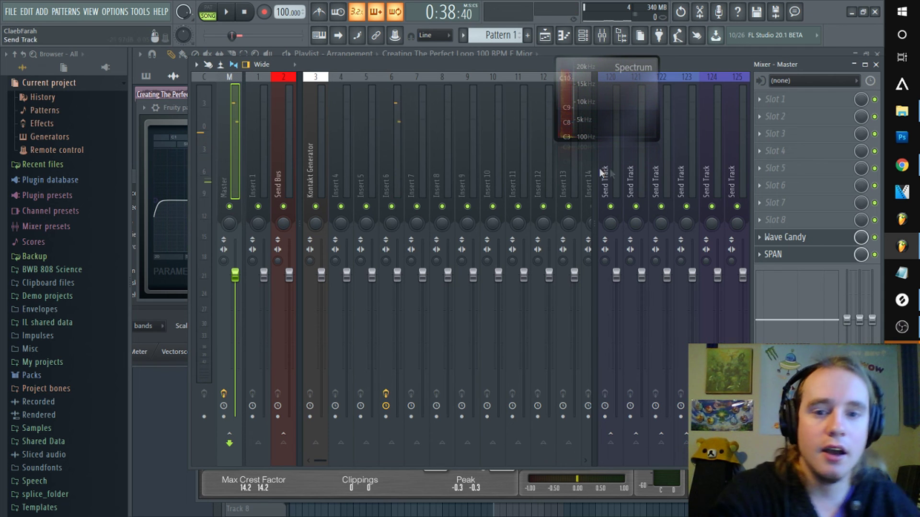
Replace Maximus in slot 4 of insert 6 with Ozone 8 Elements and move its window fully into view
{"action": "left_click", "coordinate": [394, 144]}
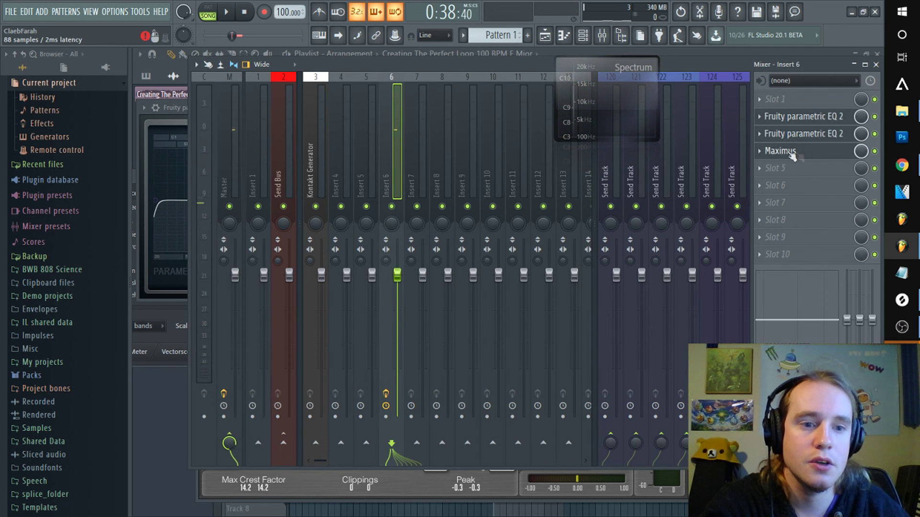
{"action": "left_click", "coordinate": [765, 158]}
{"action": "mouse_move", "coordinate": [770, 168]}
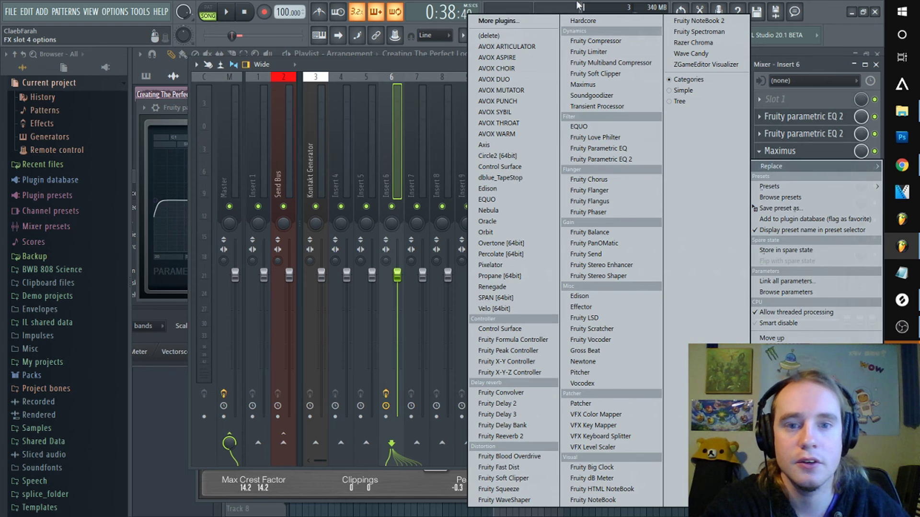
{"action": "left_click", "coordinate": [529, 26]}
{"action": "scroll", "coordinate": [427, 235], "scroll_direction": "down", "scroll_amount": 15}
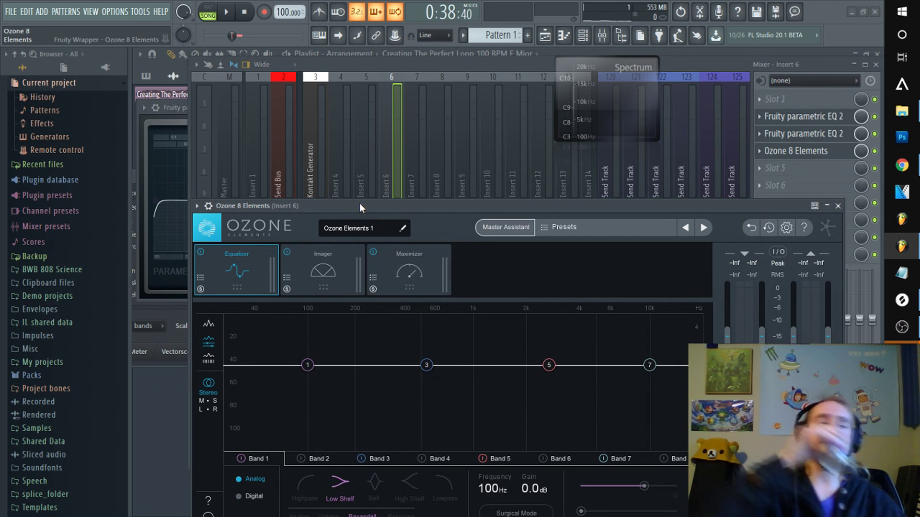
{"action": "left_click_drag", "start_coordinate": [359, 203], "coordinate": [324, 148]}
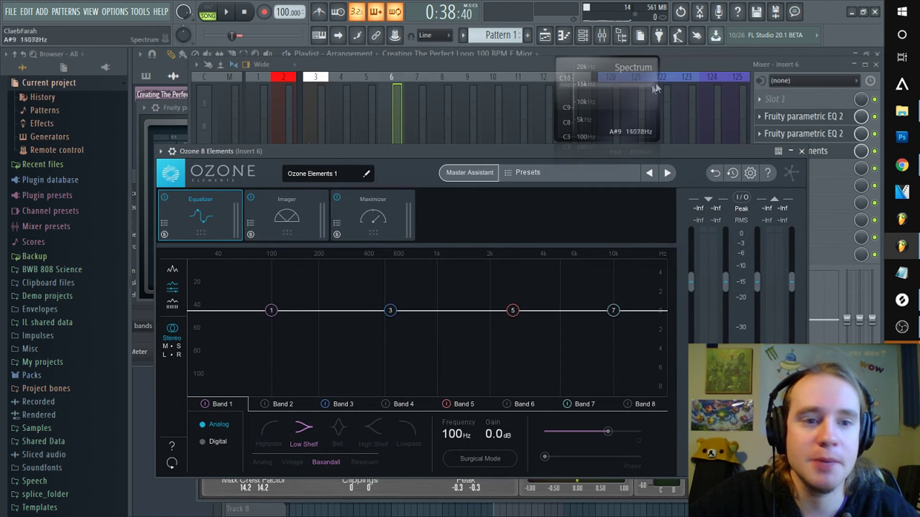
Make playlist Track 1 taller and clear the time selection starting at bar 17
{"action": "left_click", "coordinate": [690, 50]}
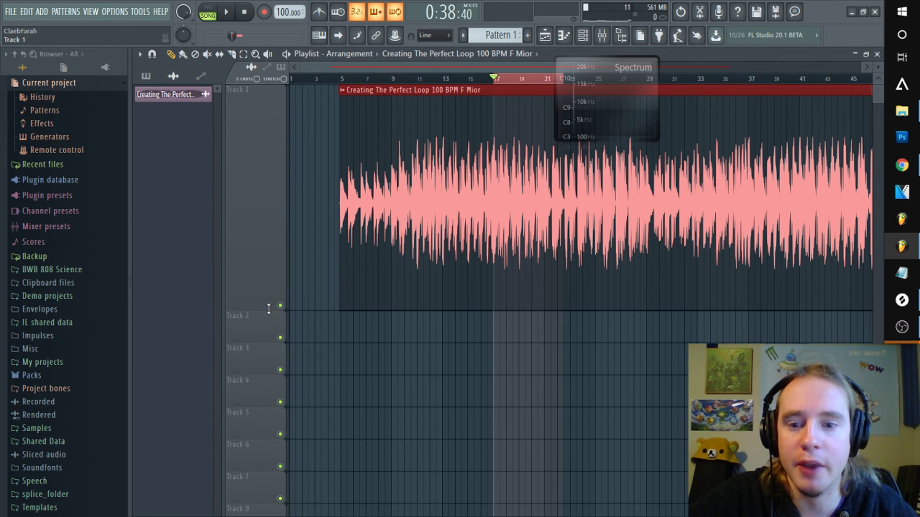
{"action": "left_click_drag", "start_coordinate": [269, 309], "coordinate": [269, 386]}
{"action": "scroll", "coordinate": [495, 78], "scroll_direction": "up", "scroll_amount": 3}
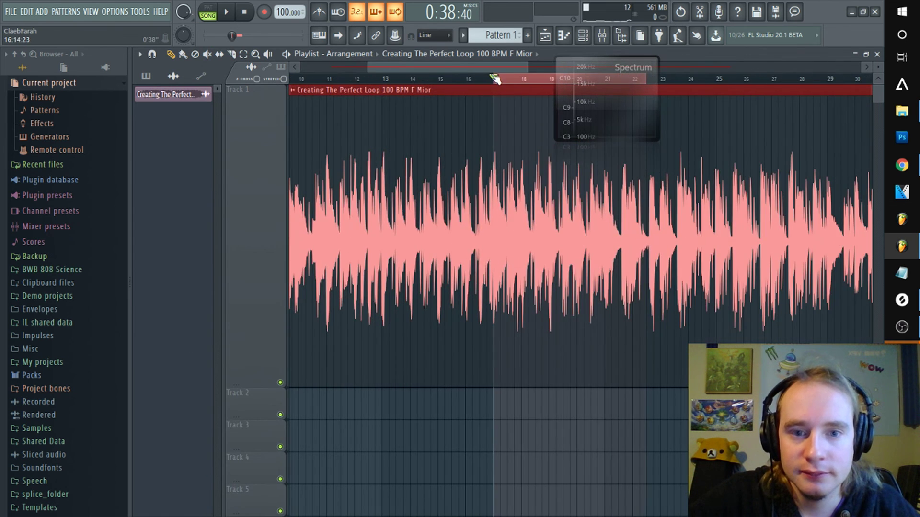
{"action": "scroll", "coordinate": [495, 78], "scroll_direction": "down", "scroll_amount": 5}
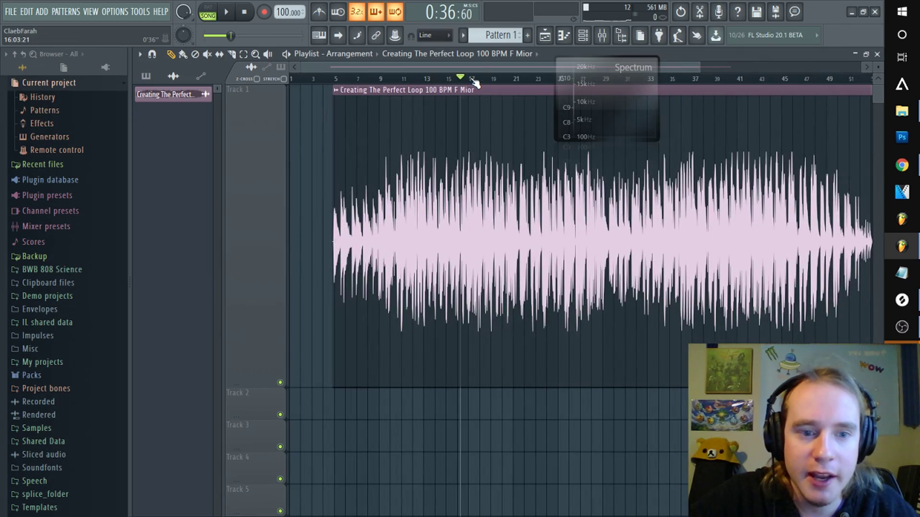
Move the floating Spectrum display off the waveform and cue the song at 1:36
{"action": "left_click_drag", "start_coordinate": [481, 65], "coordinate": [376, 79]}
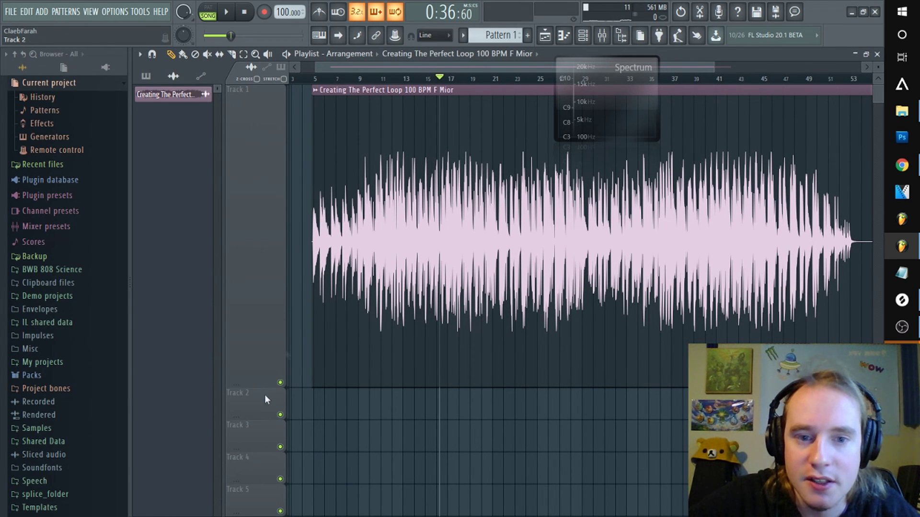
{"action": "left_click_drag", "start_coordinate": [601, 67], "coordinate": [145, 125]}
Run the Ozone 8 Elements Master Assistant for the Streaming target on the playing track, accept its suggestion and show the Equalizer
{"action": "key", "text": "F9"}
{"action": "left_click", "coordinate": [783, 152]}
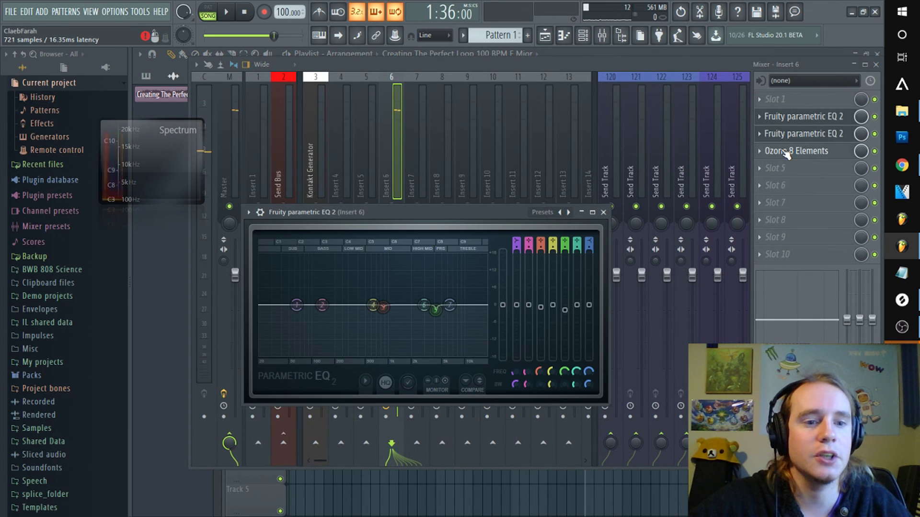
{"action": "left_click", "coordinate": [795, 154]}
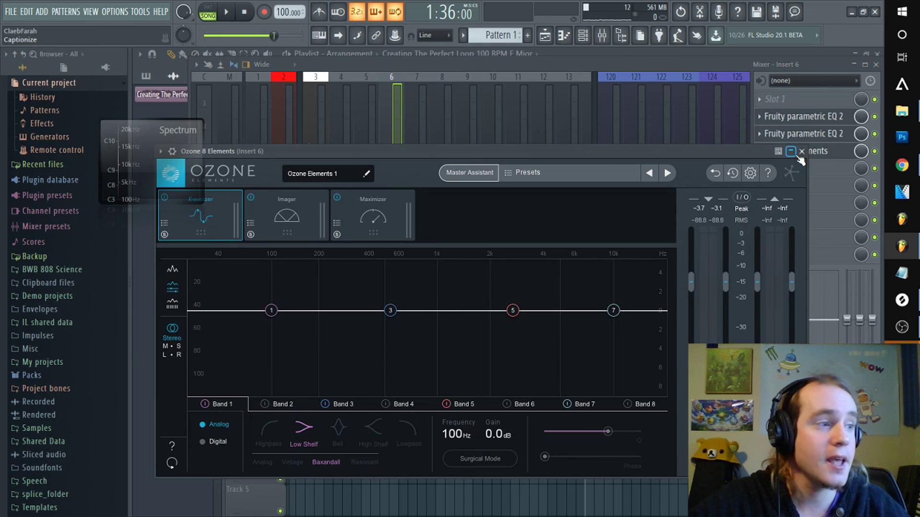
{"action": "left_click", "coordinate": [473, 173]}
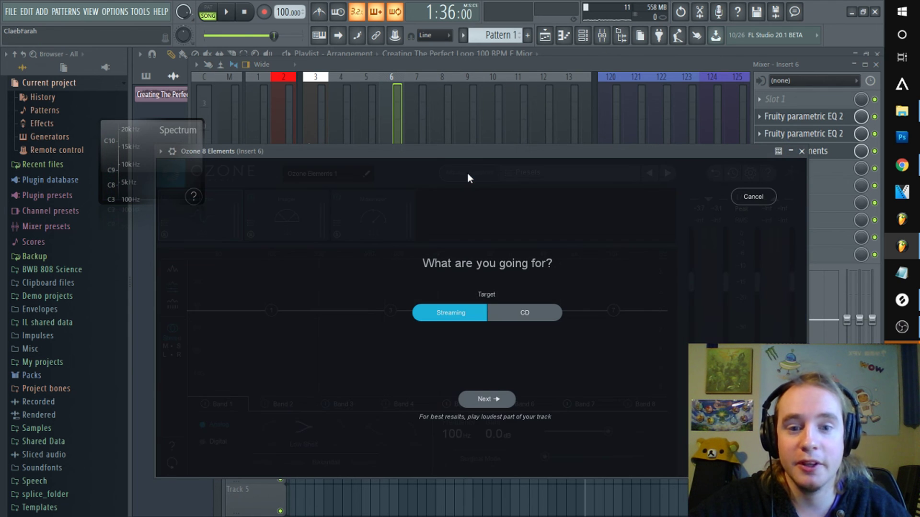
{"action": "left_click", "coordinate": [495, 402]}
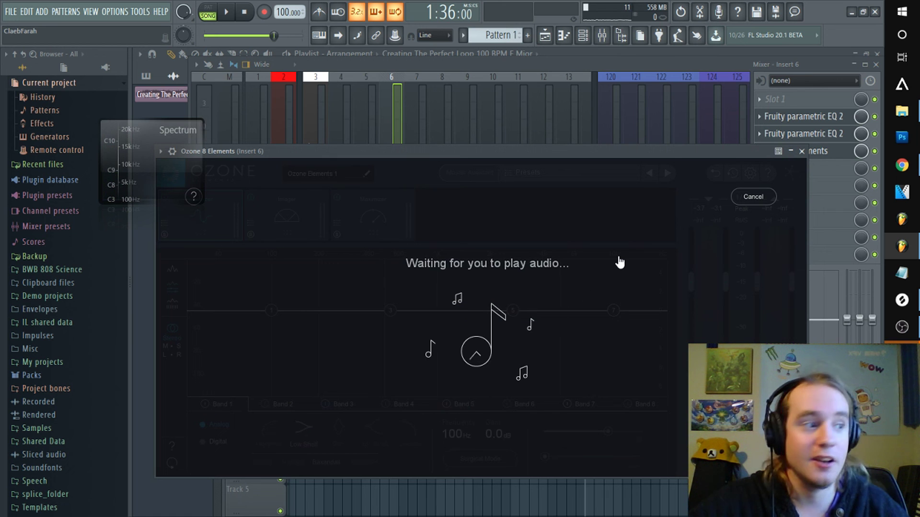
{"action": "key", "text": "space"}
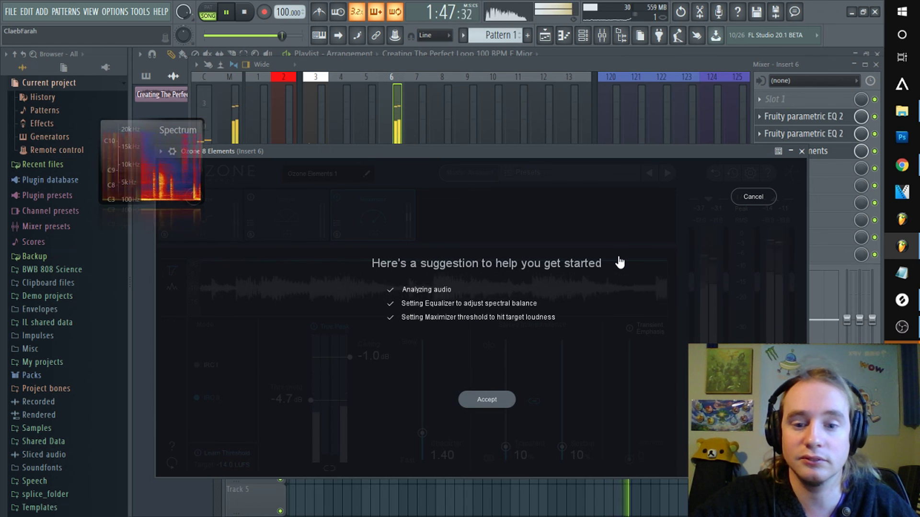
{"action": "left_click", "coordinate": [487, 400]}
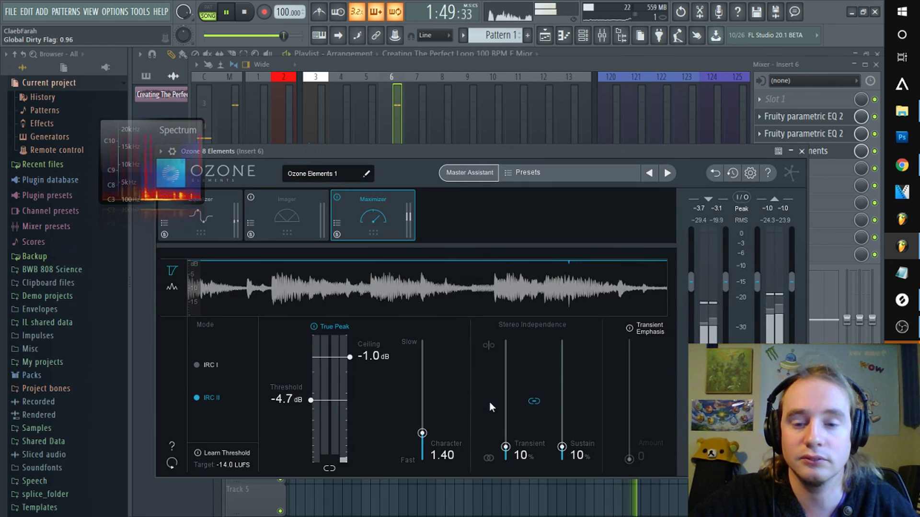
{"action": "left_click", "coordinate": [191, 225]}
{"action": "key", "text": "space"}
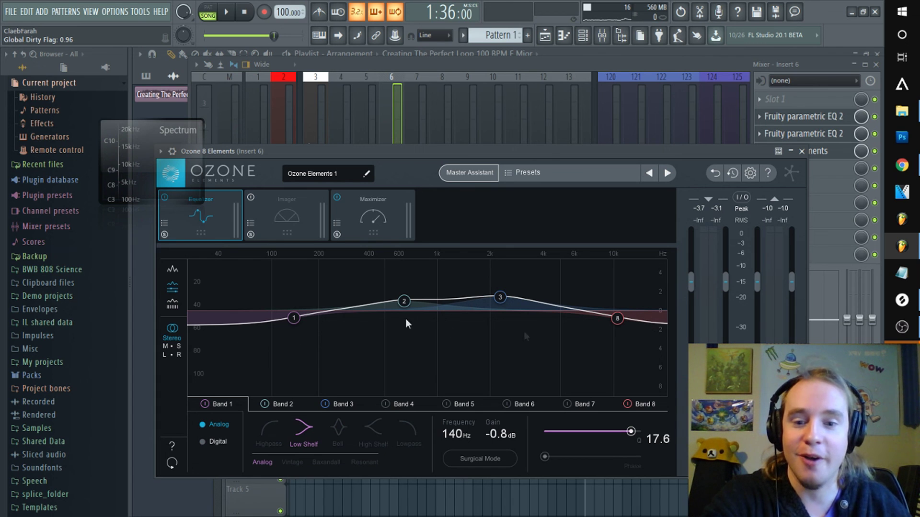
Play the mastered track through to its end while checking its spectrum and levels in SPAN, and stop playback
{"action": "key", "text": "F9"}
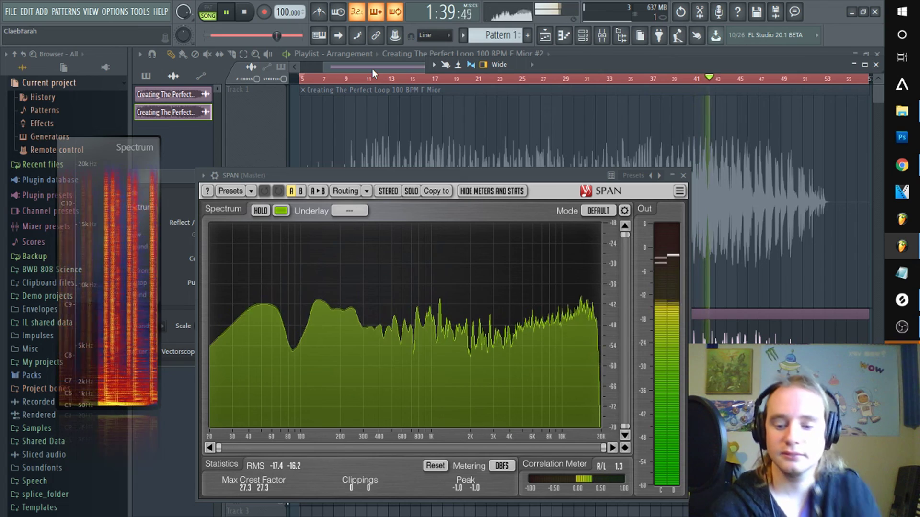
{"action": "key", "text": "XF86AudioRaiseVolume"}
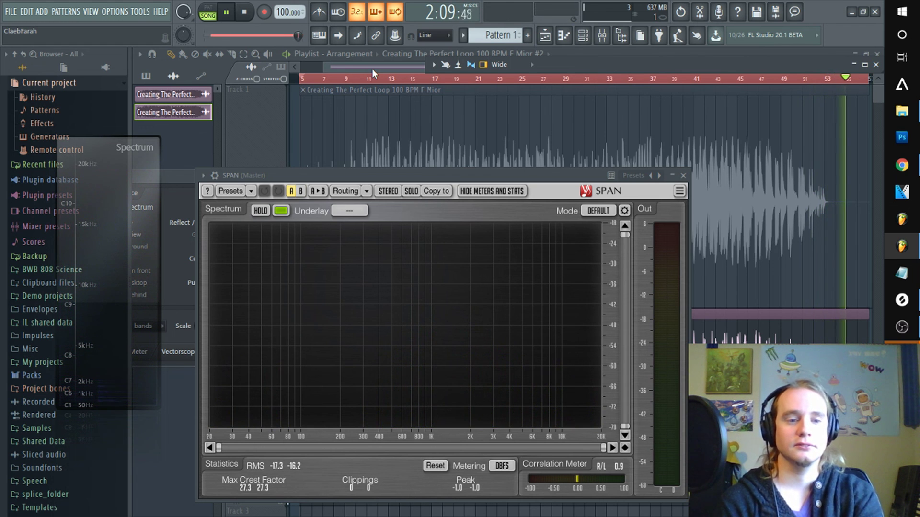
{"action": "key", "text": "space"}
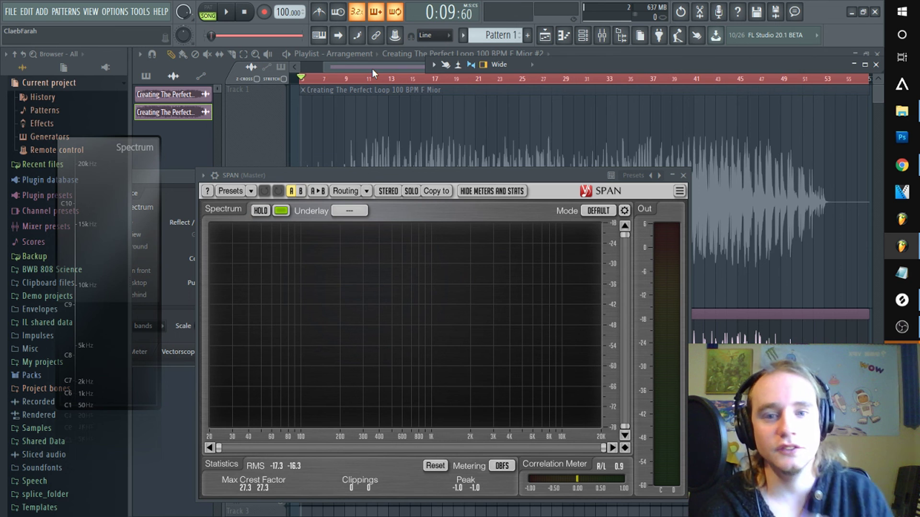